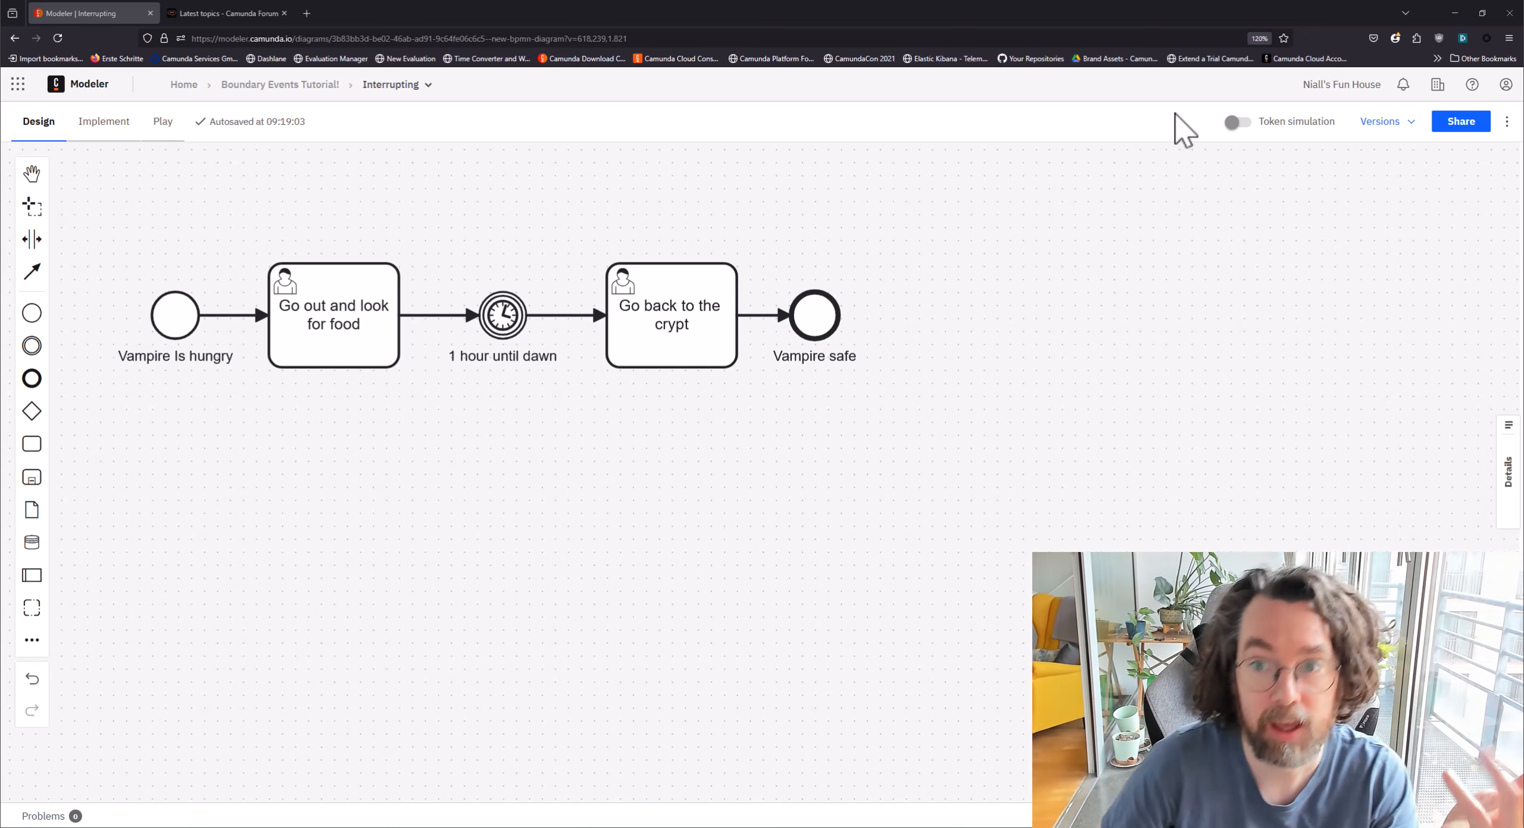
Step: Simulate a token through the process from the start event, trigger the "1 hour until dawn" timer, and end the simulation
click(1243, 124)
click(152, 292)
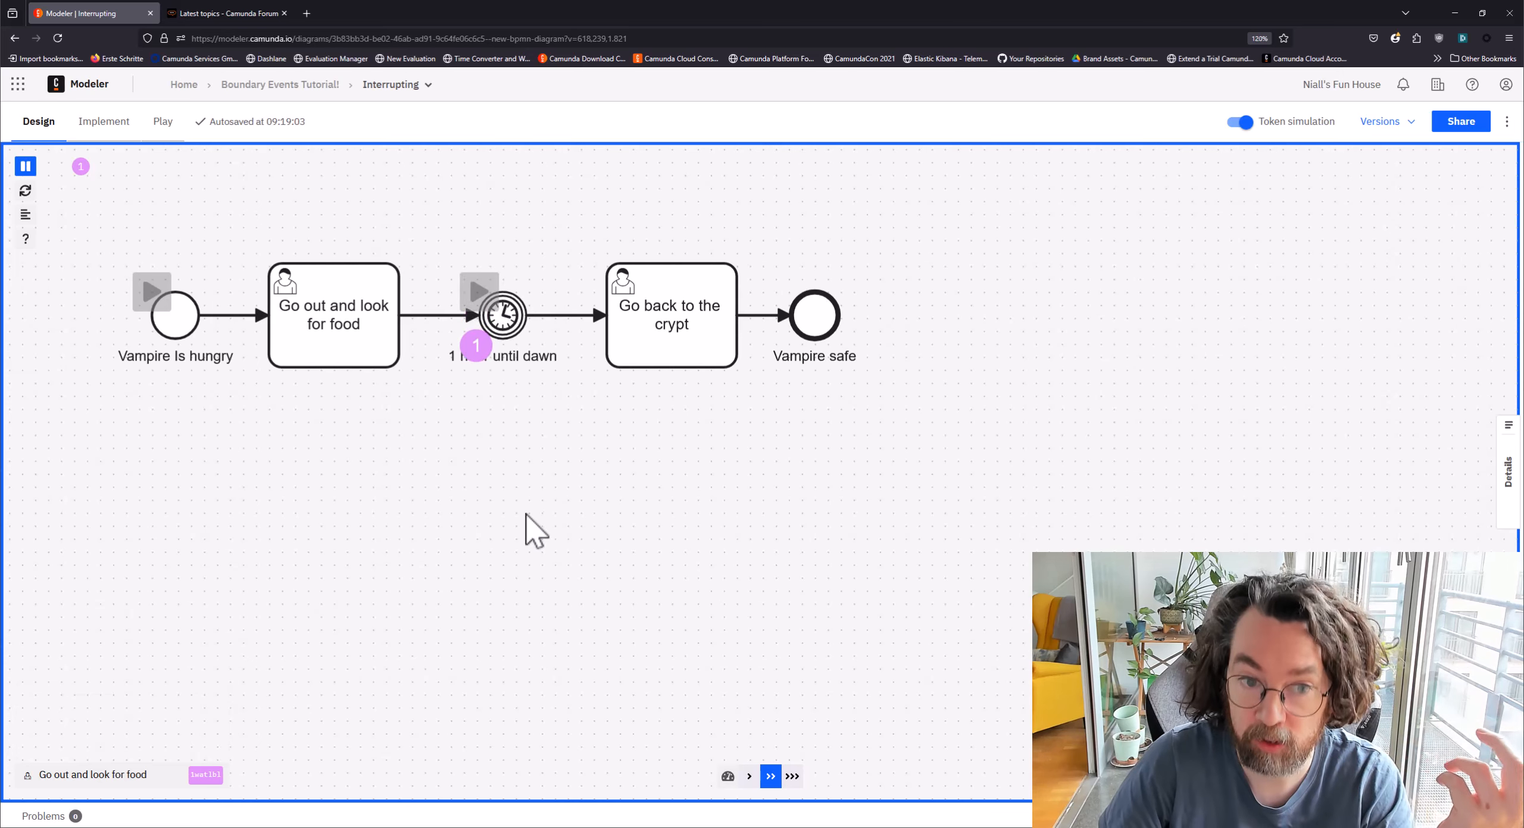
click(479, 291)
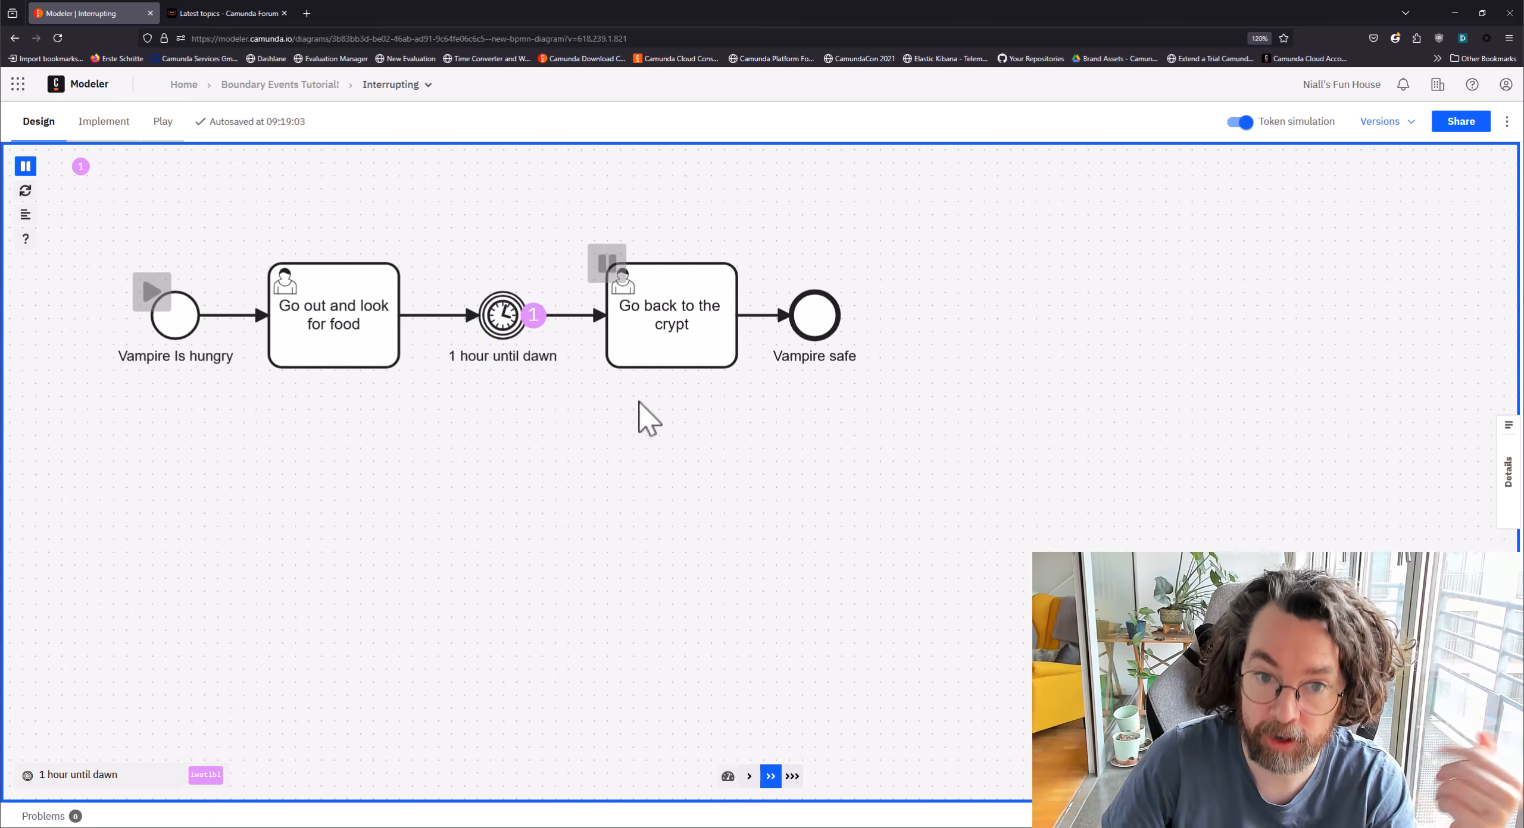
click(1239, 122)
drag(506, 586, 551, 614)
click(397, 355)
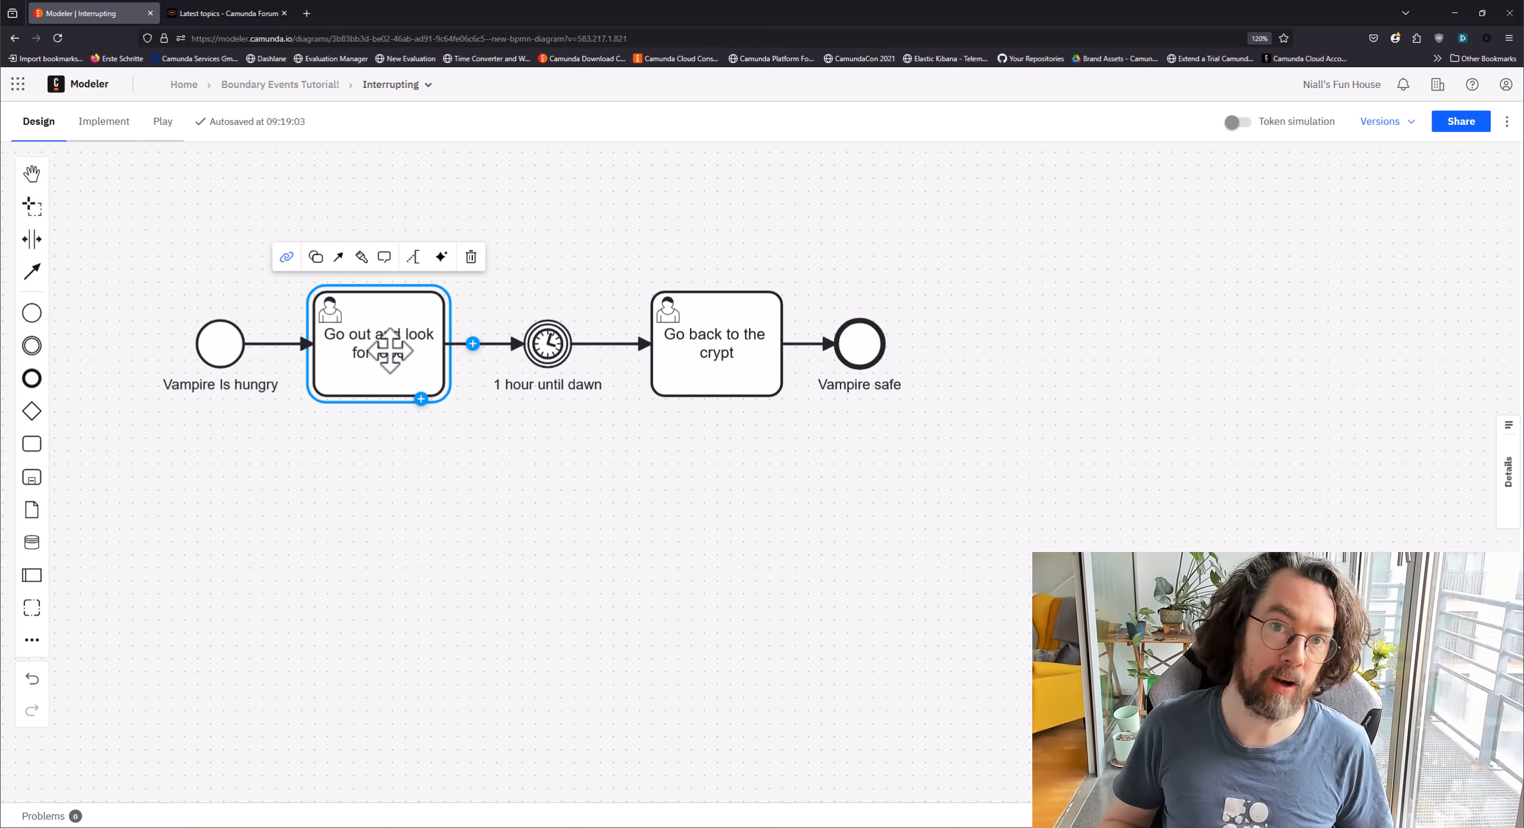
click(586, 280)
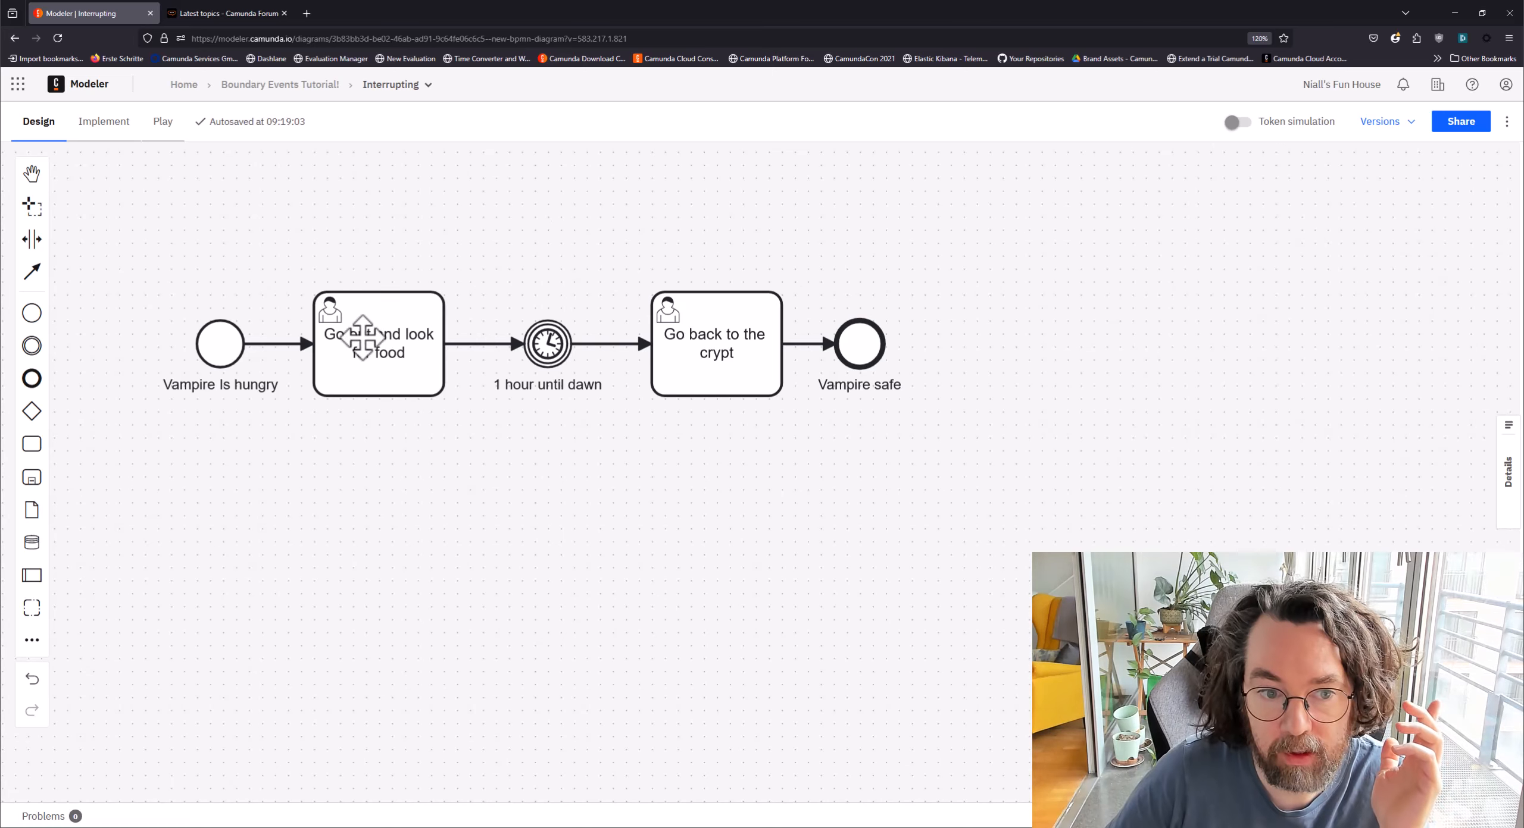
click(381, 343)
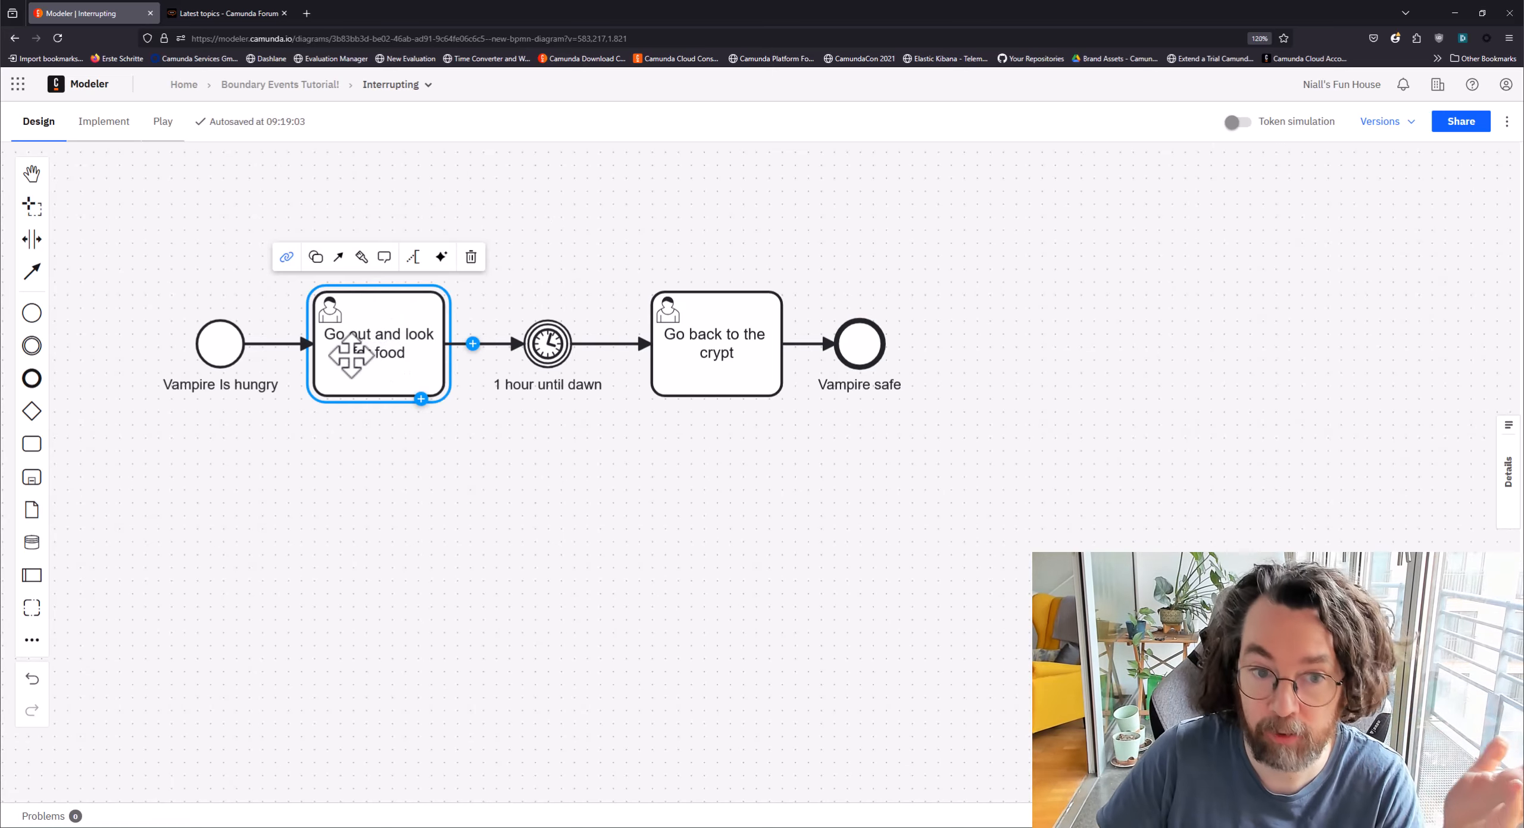
click(548, 357)
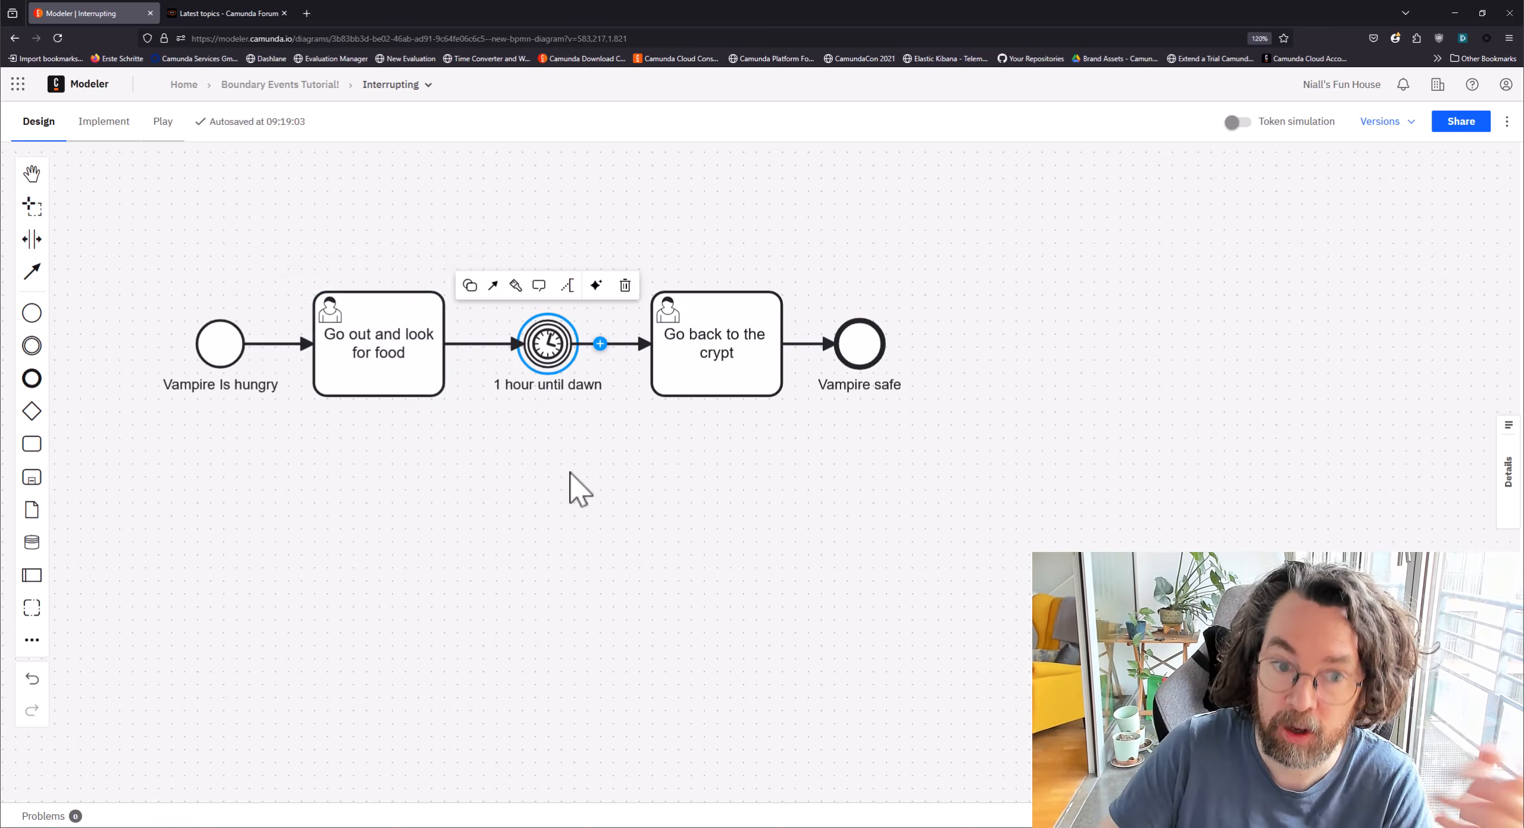
click(405, 364)
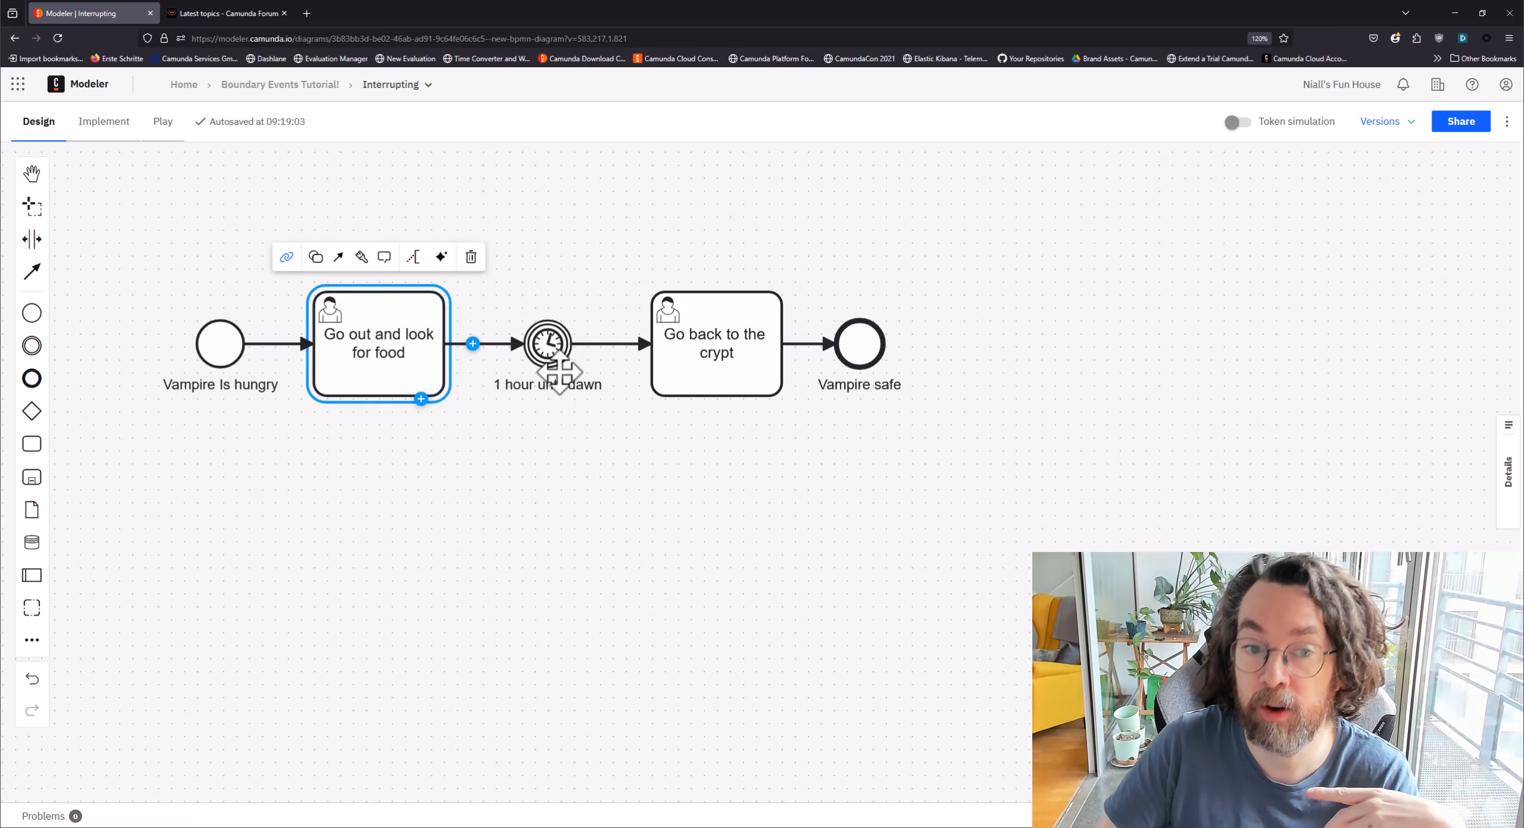
click(552, 342)
click(566, 471)
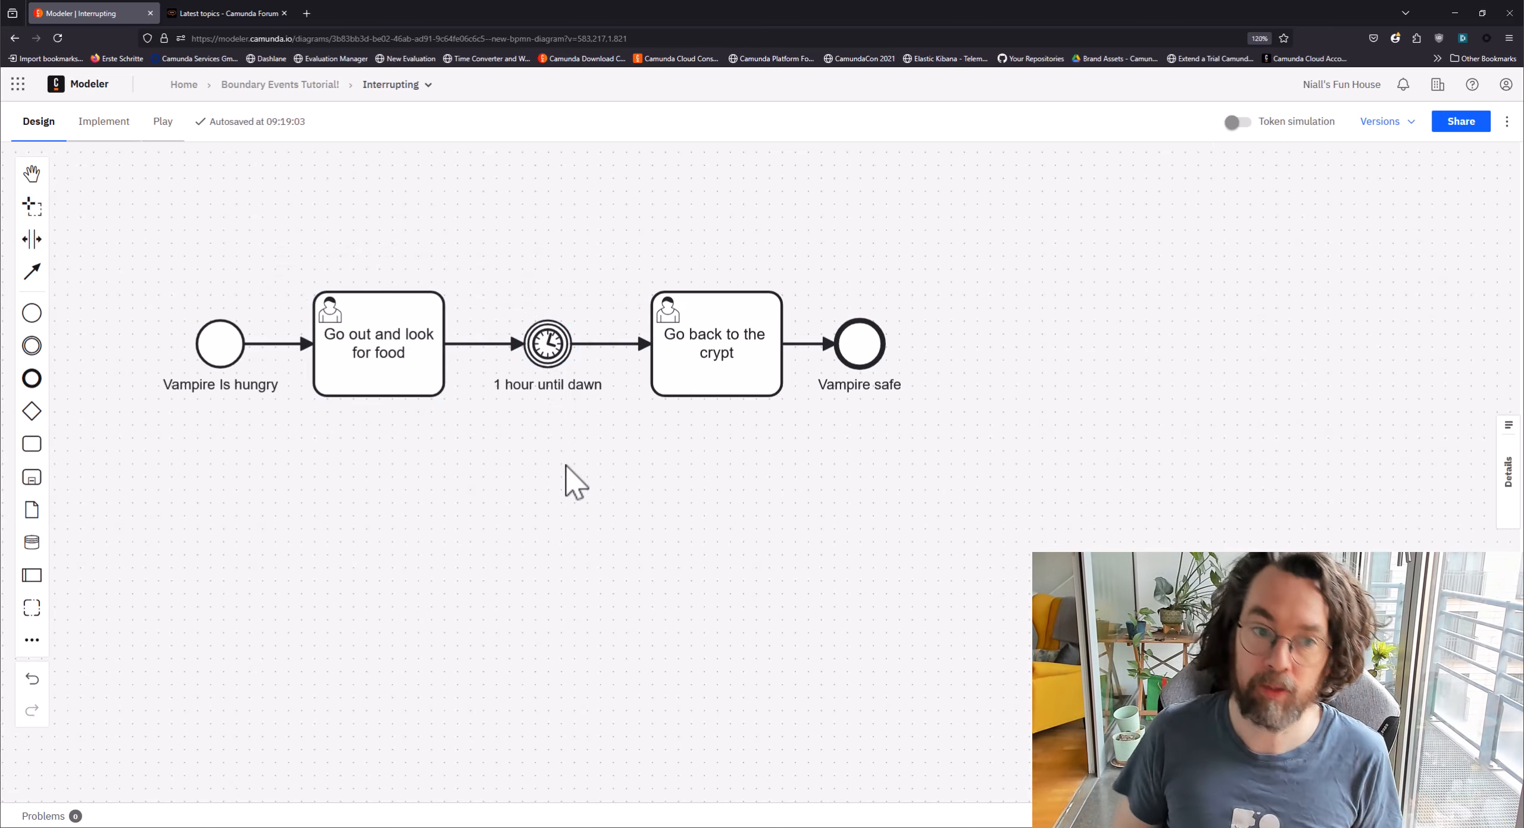
click(489, 348)
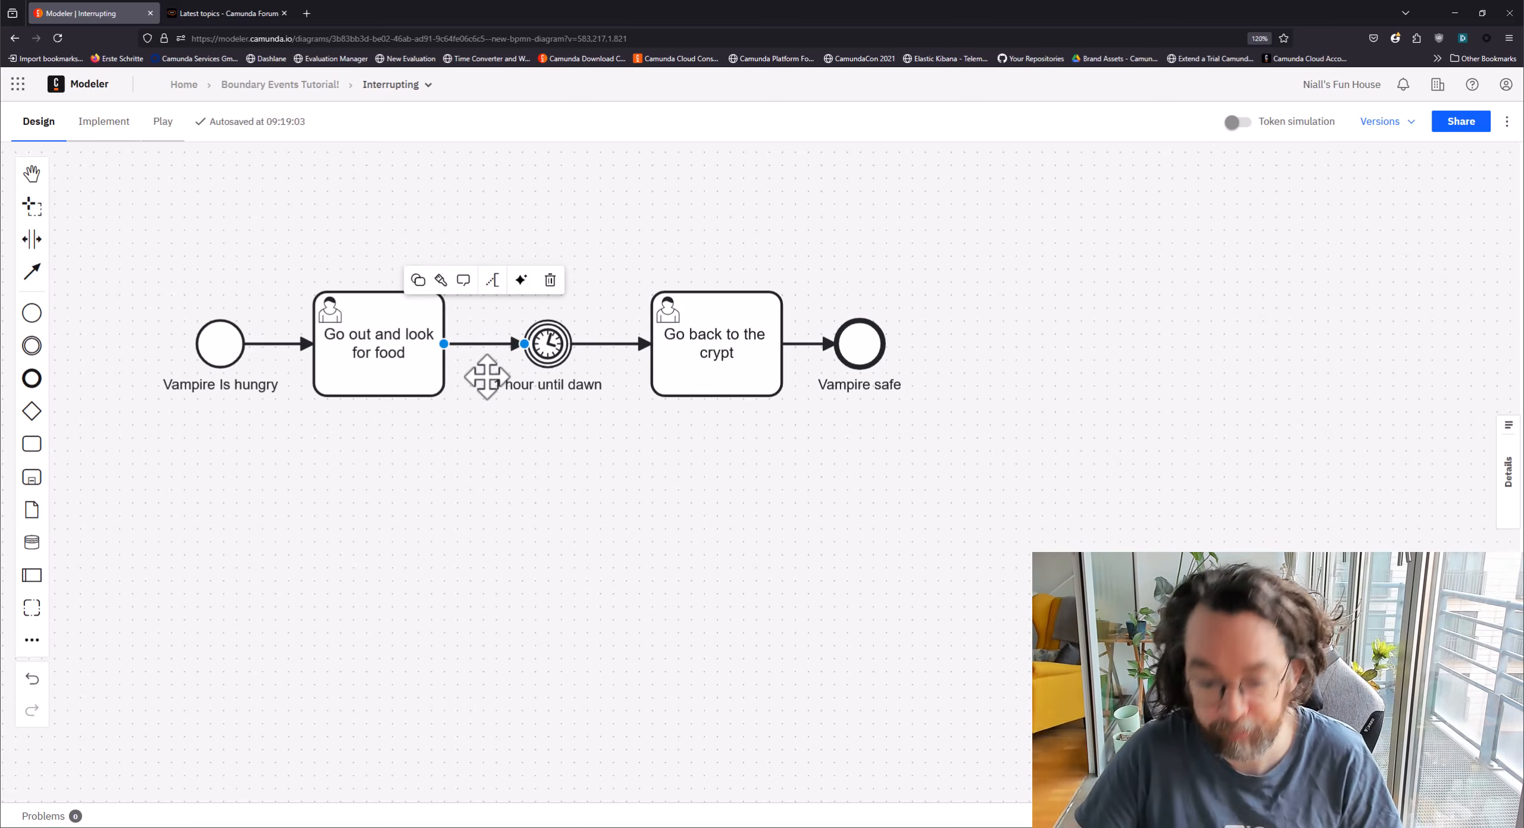
click(379, 354)
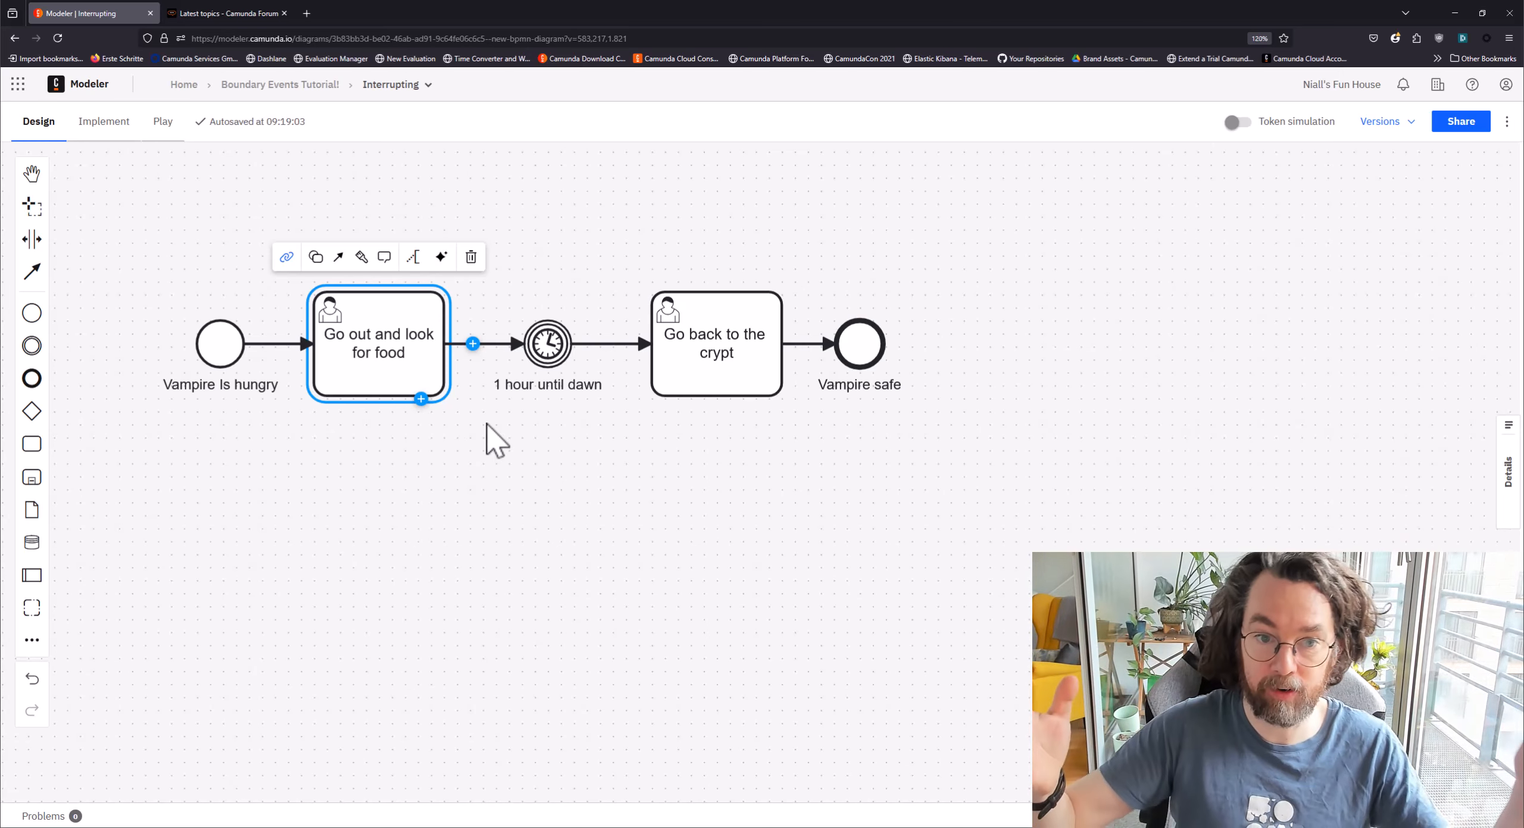
click(479, 416)
click(367, 343)
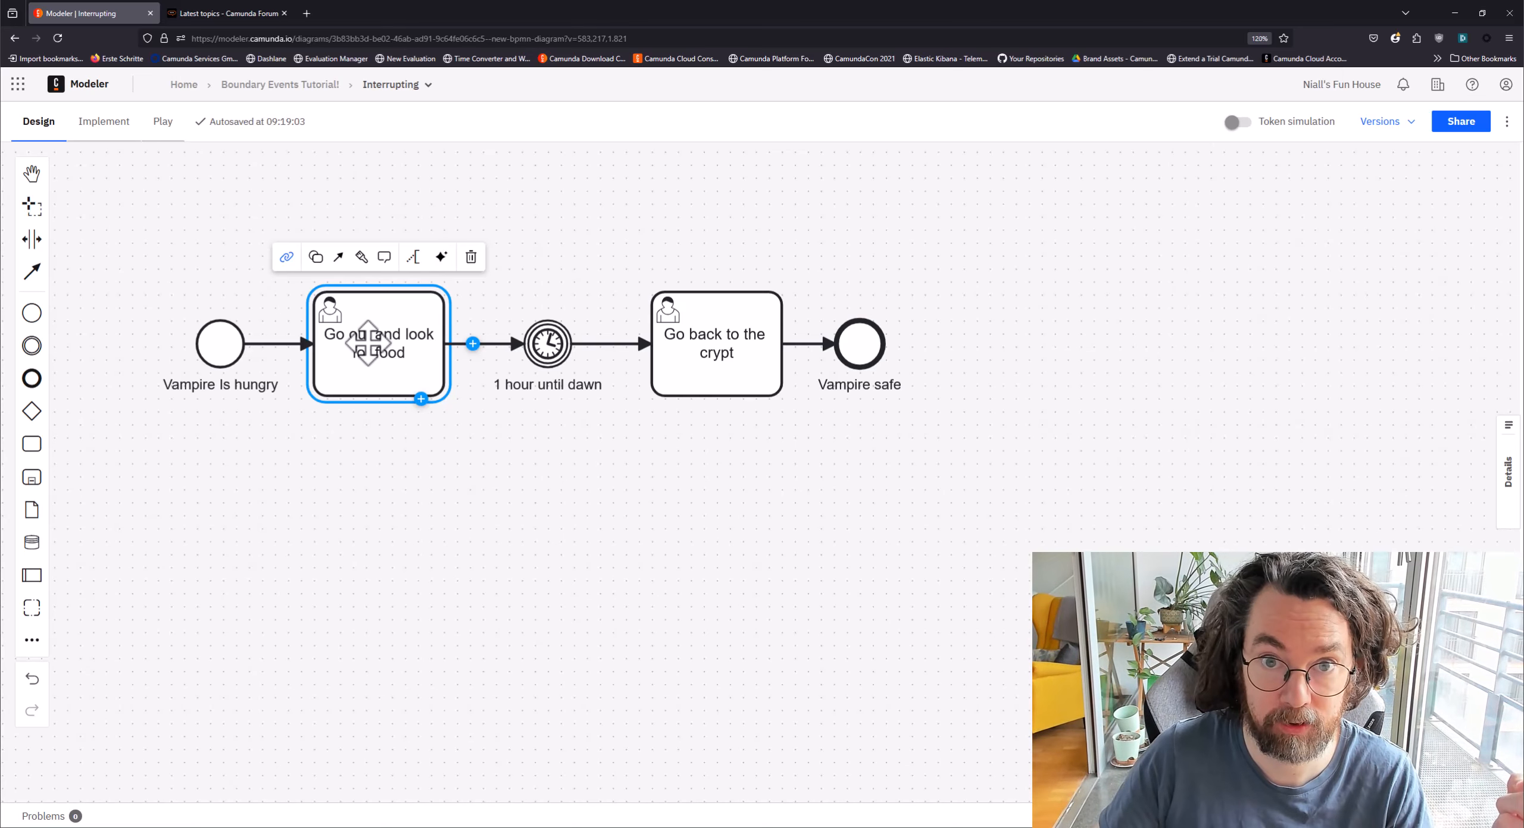
click(491, 343)
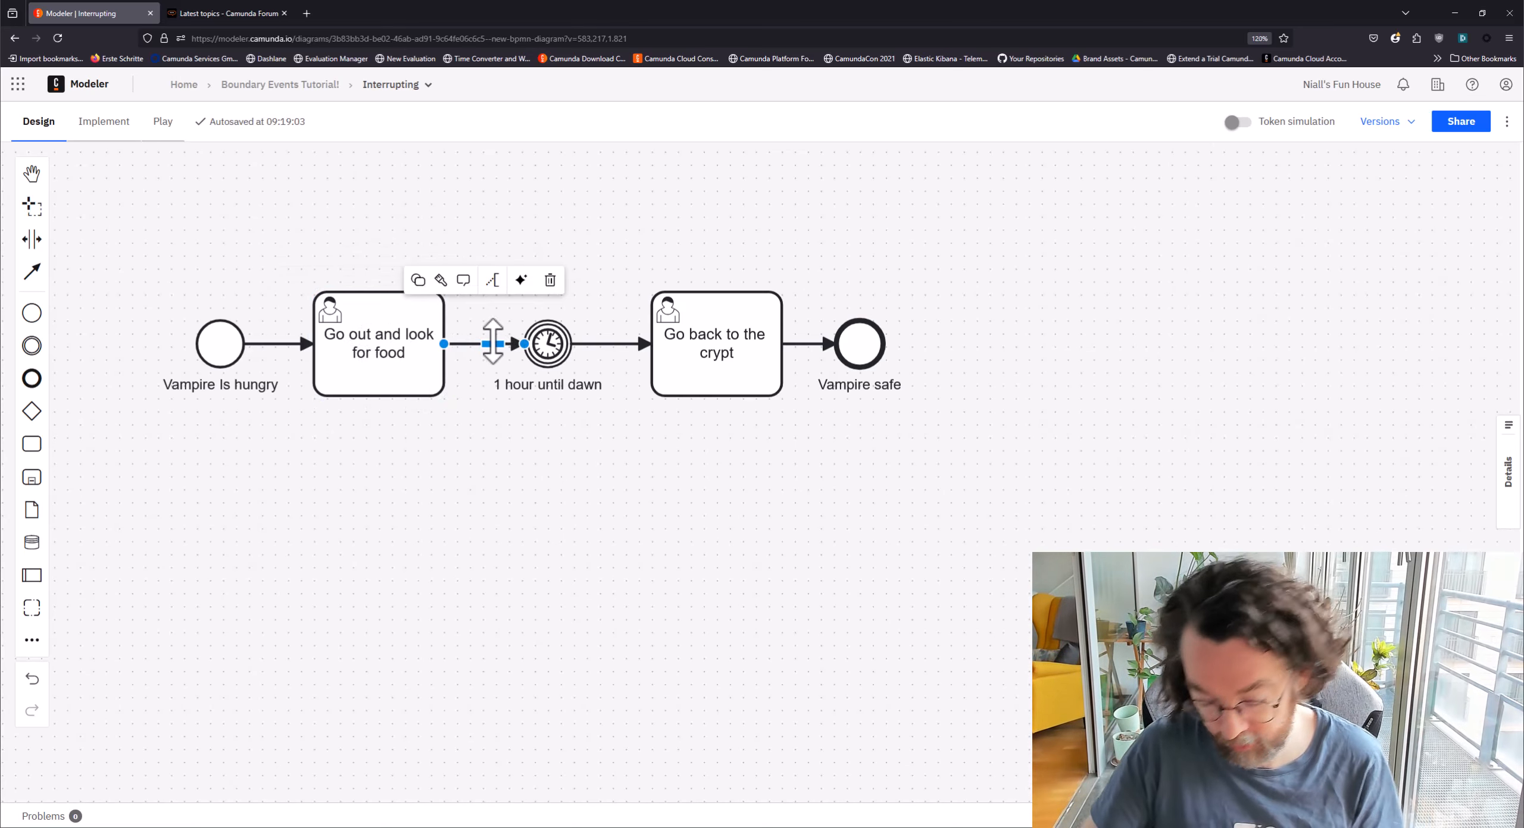
click(527, 459)
Step: Delete the flows into and out of the "1 hour until dawn" timer and attach it to the lower edge of "Go out and look for food"
click(493, 342)
key(Delete)
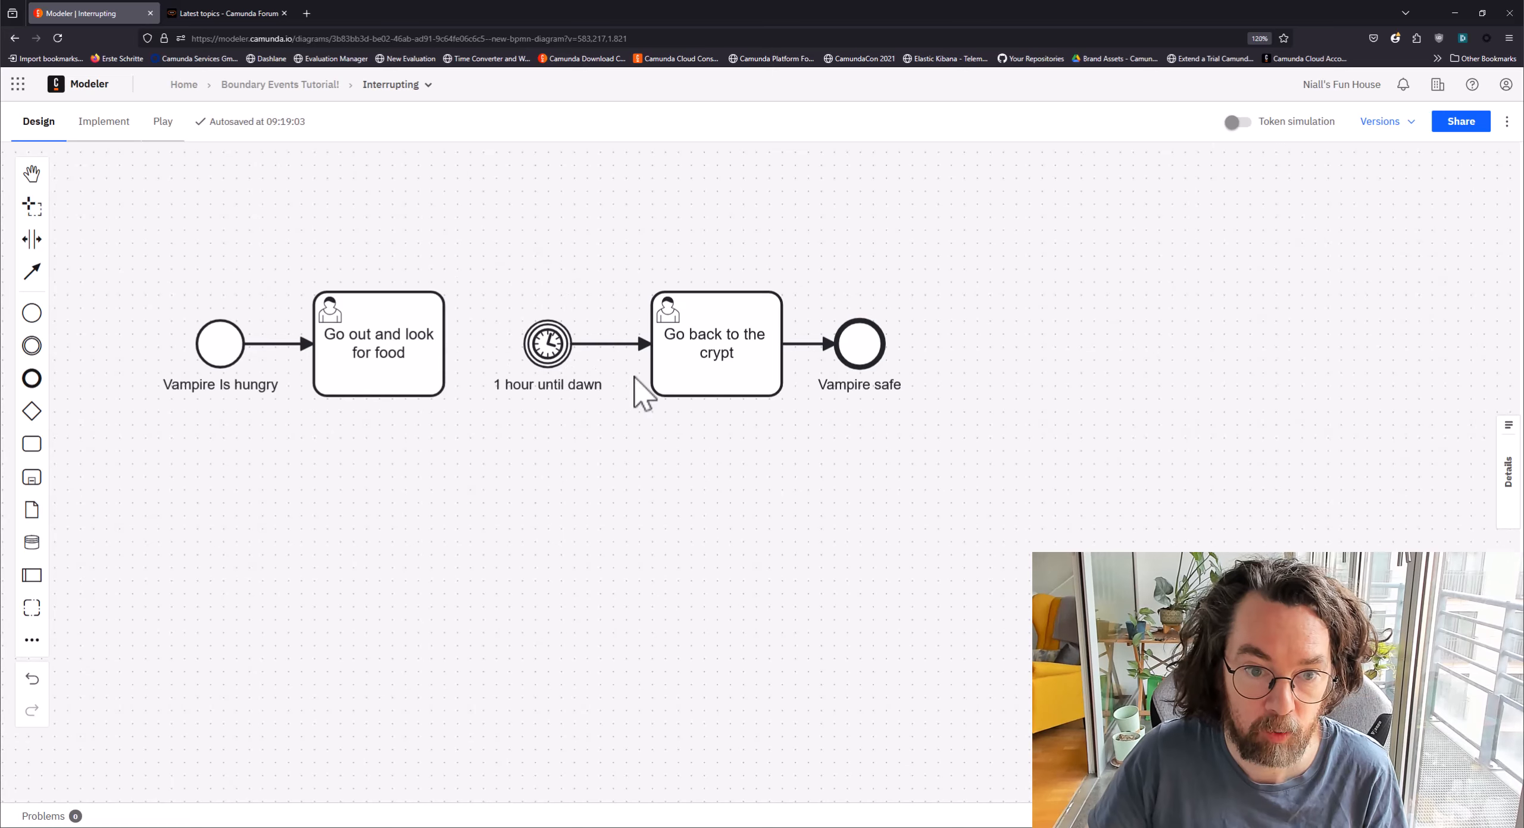
click(610, 344)
key(Delete)
drag(546, 344, 392, 395)
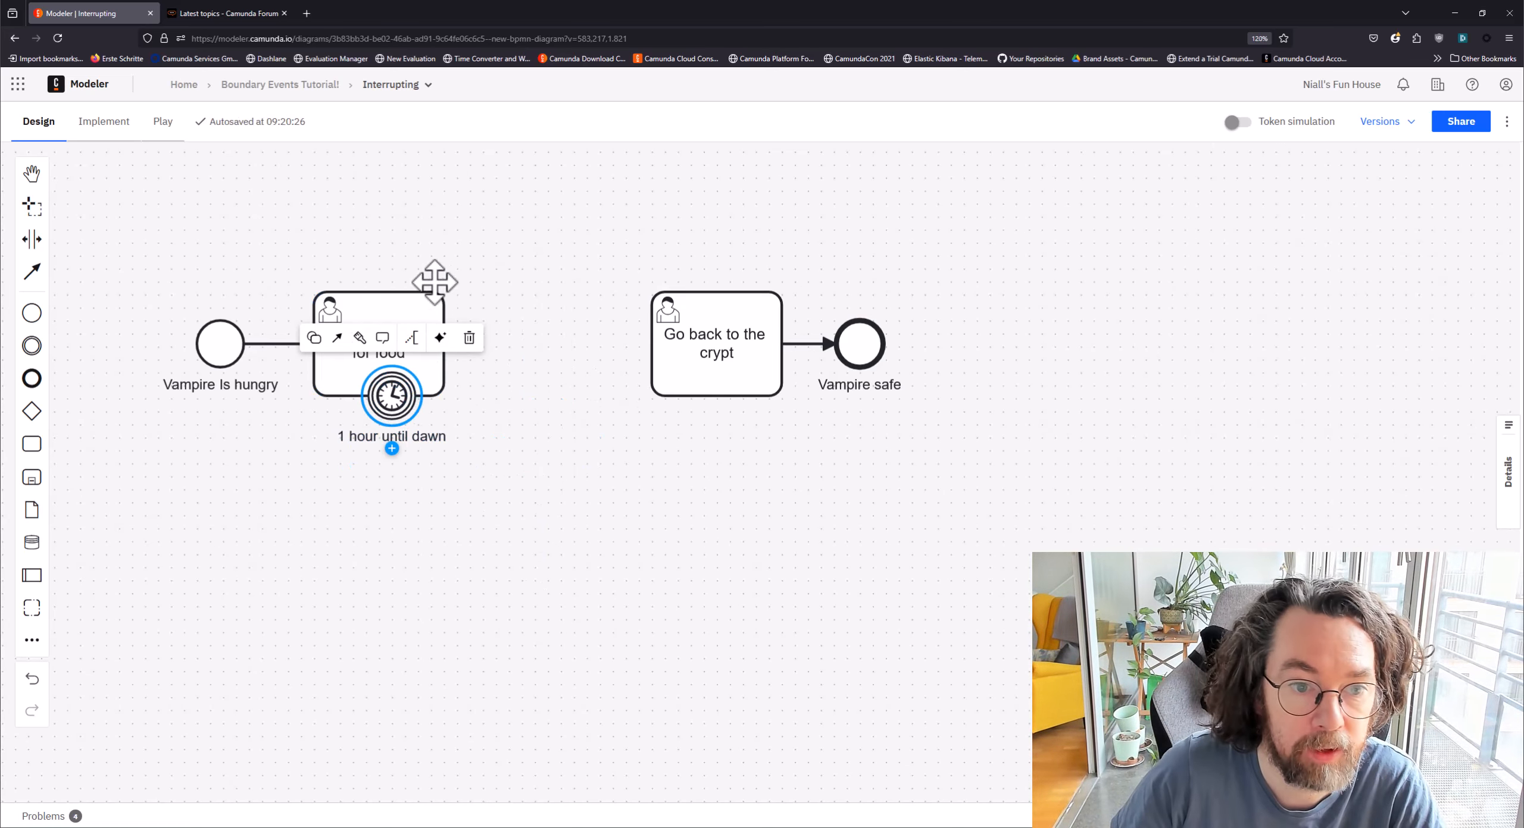
Step: Connect the "Go out and look for food" task directly to "Go back to the crypt" with a sequence flow
click(418, 299)
click(337, 255)
click(708, 363)
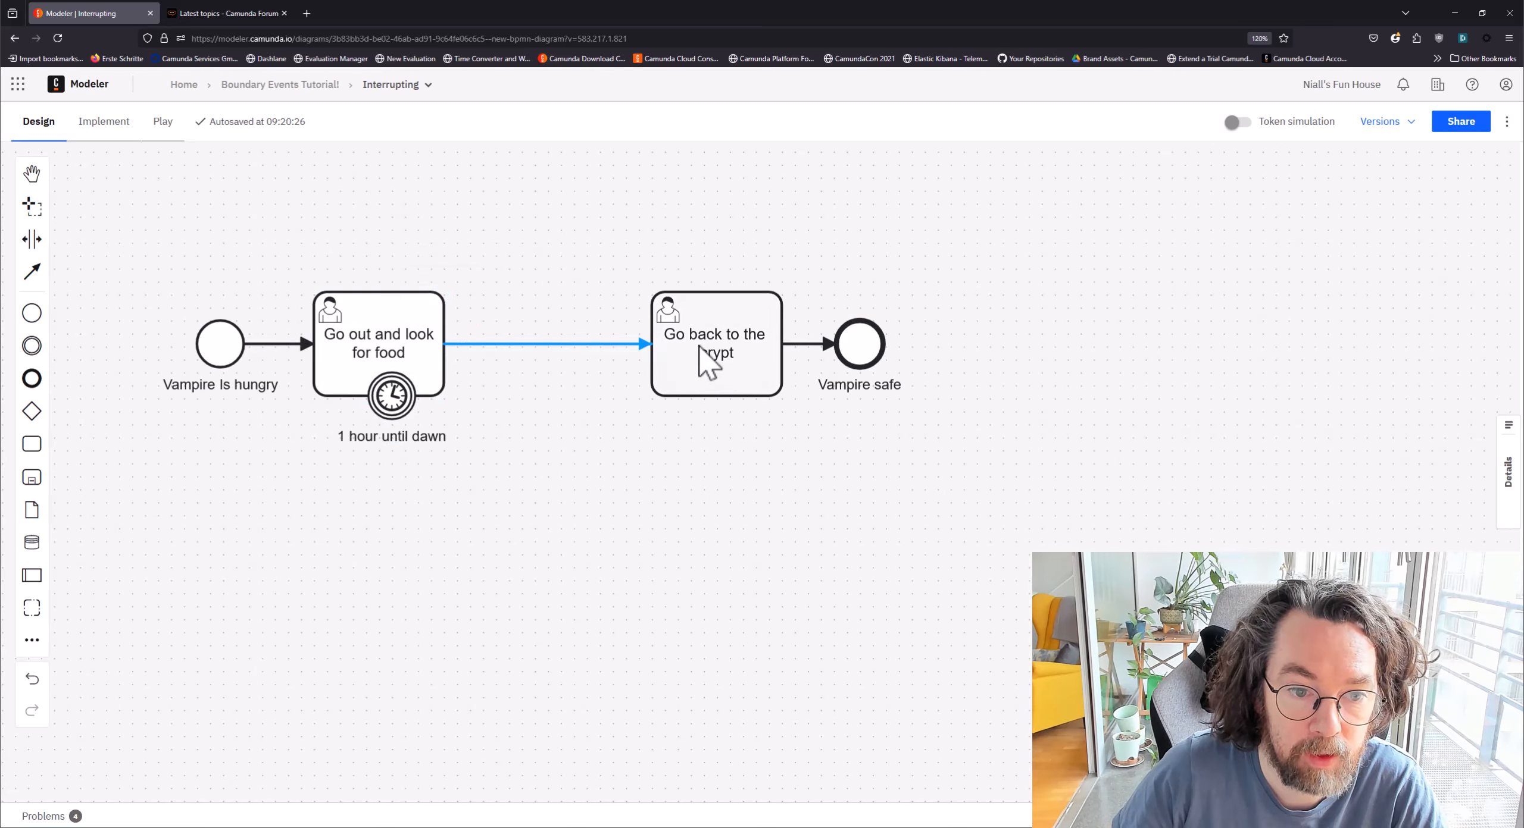
Step: Insert an exclusive gateway into the flow between "Go out and look for food" and "Go back to the crypt"
click(392, 395)
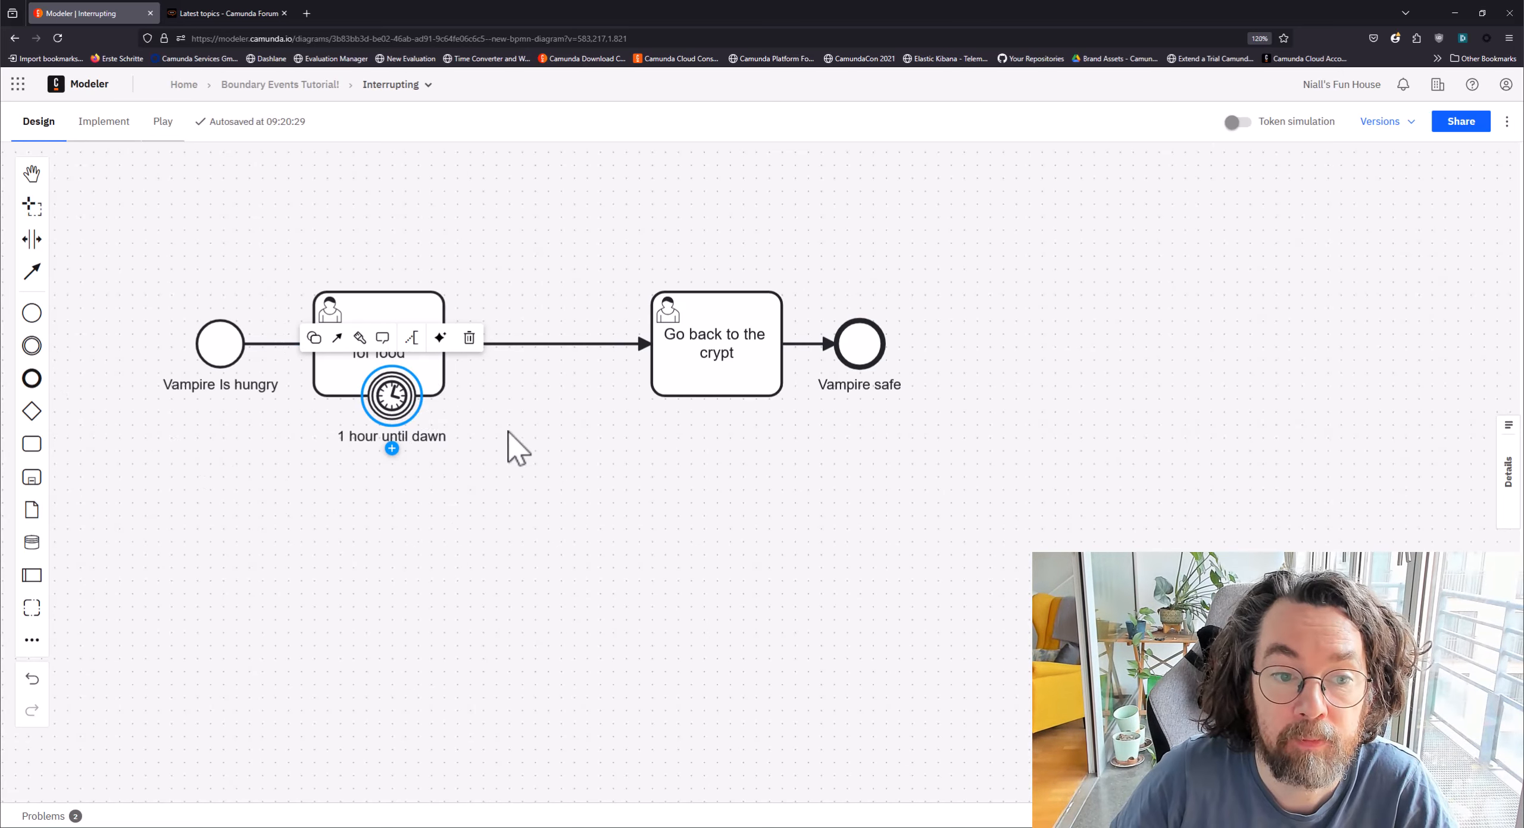
click(289, 452)
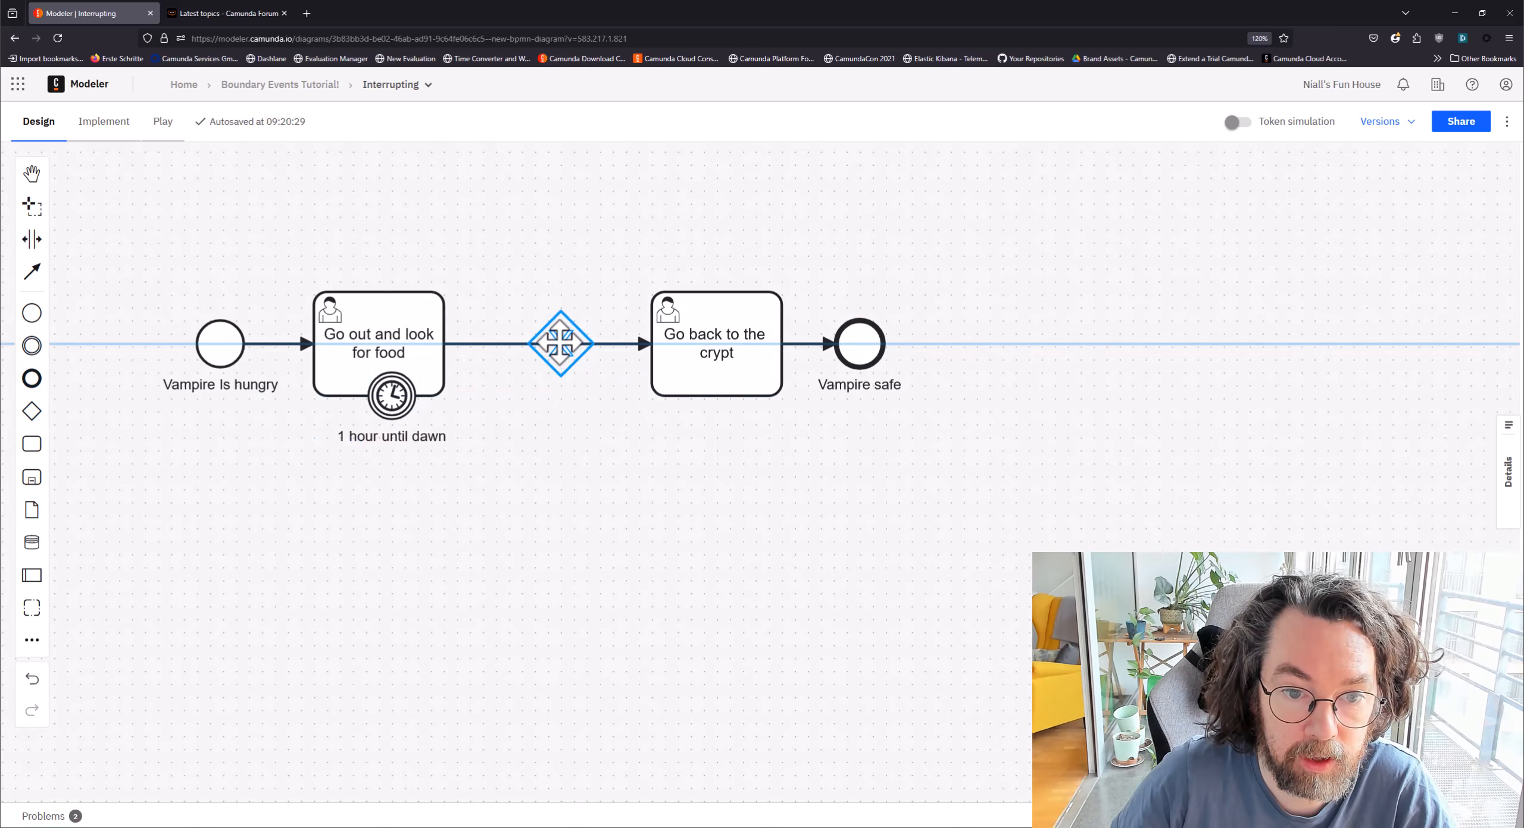
click(560, 344)
Step: Connect the "1 hour until dawn" boundary timer to the exclusive gateway and reroute the flow's horizontal segment lower, below the timer's label
click(392, 396)
click(337, 338)
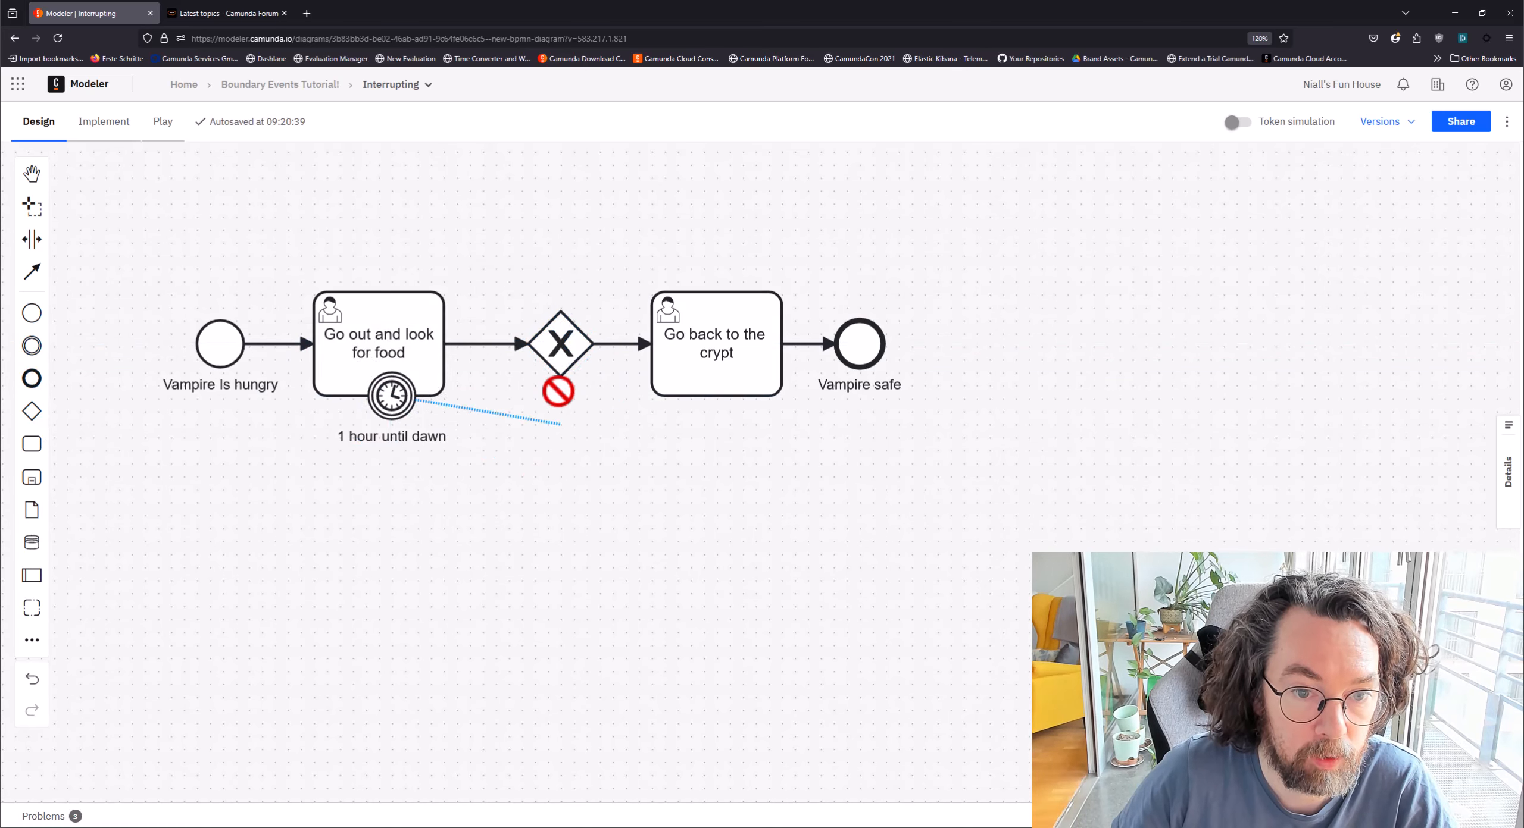
click(560, 356)
drag(459, 402, 528, 377)
click(503, 265)
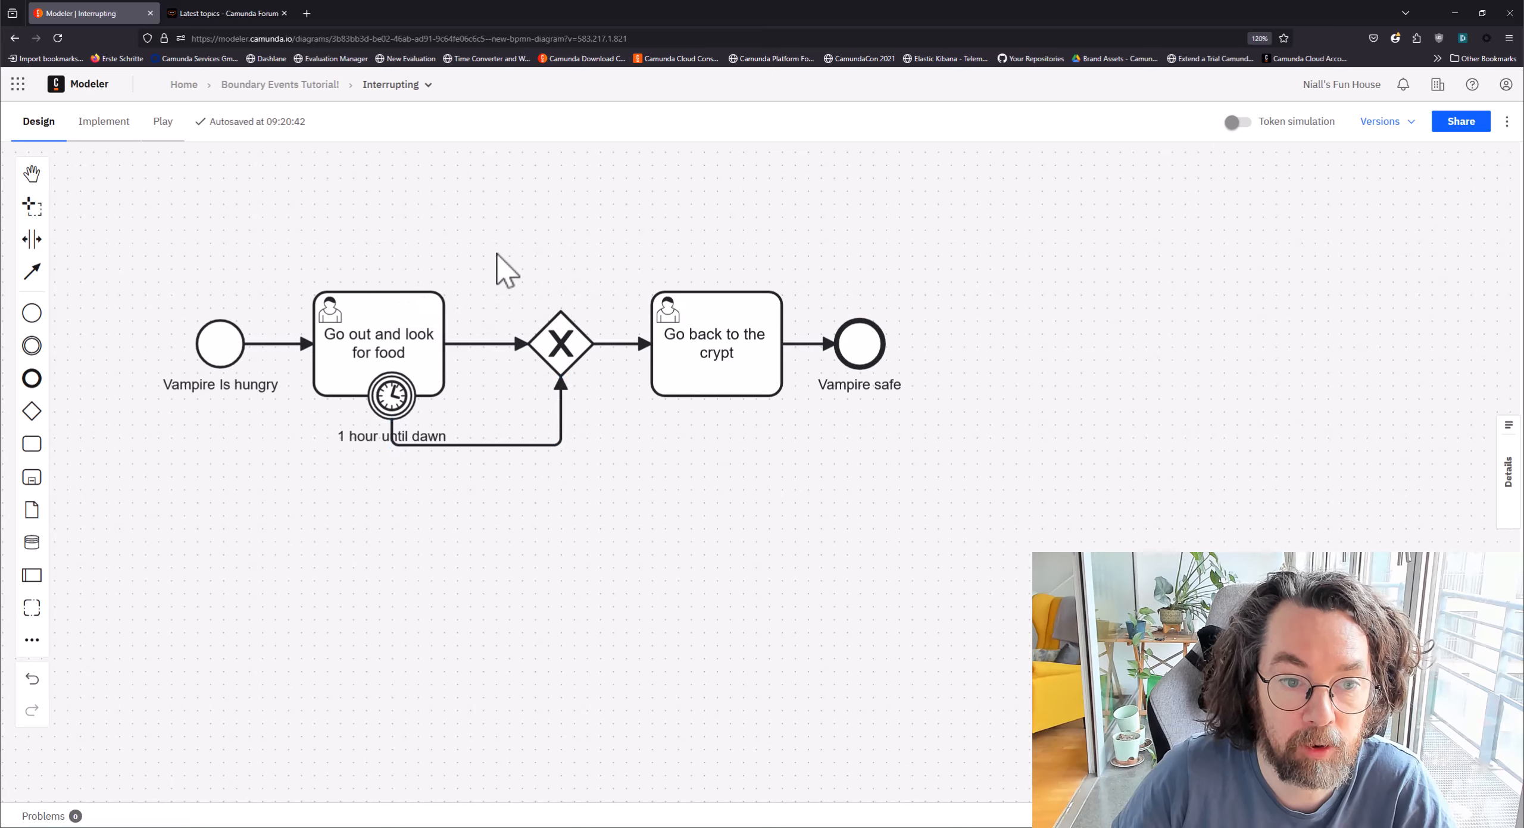
drag(474, 450, 475, 482)
Step: Start token simulation and run a token from "Vampire Is hungry", completing the "Go out and look for food" task normally
click(391, 394)
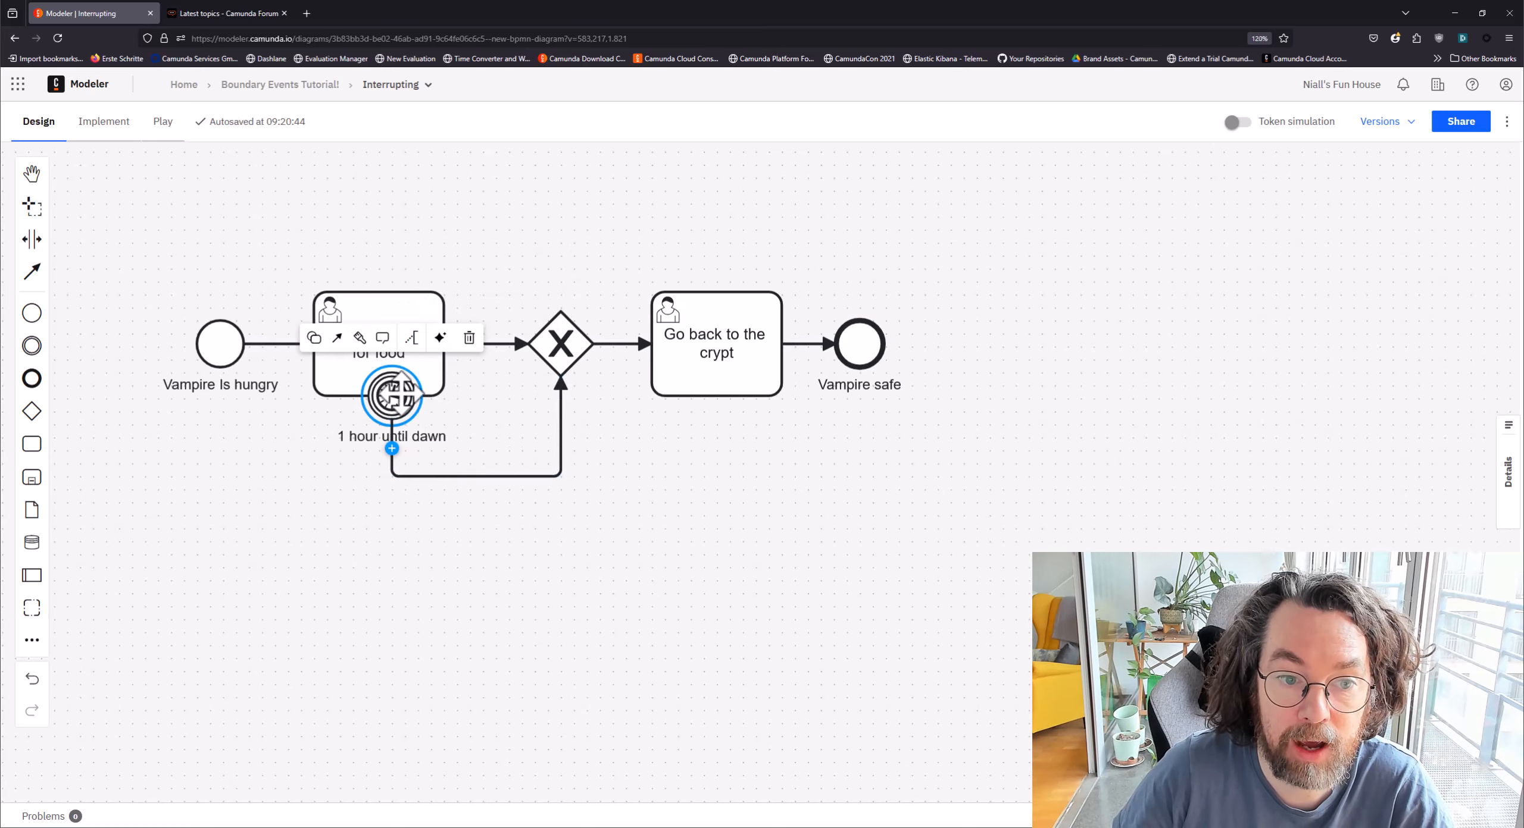
click(378, 305)
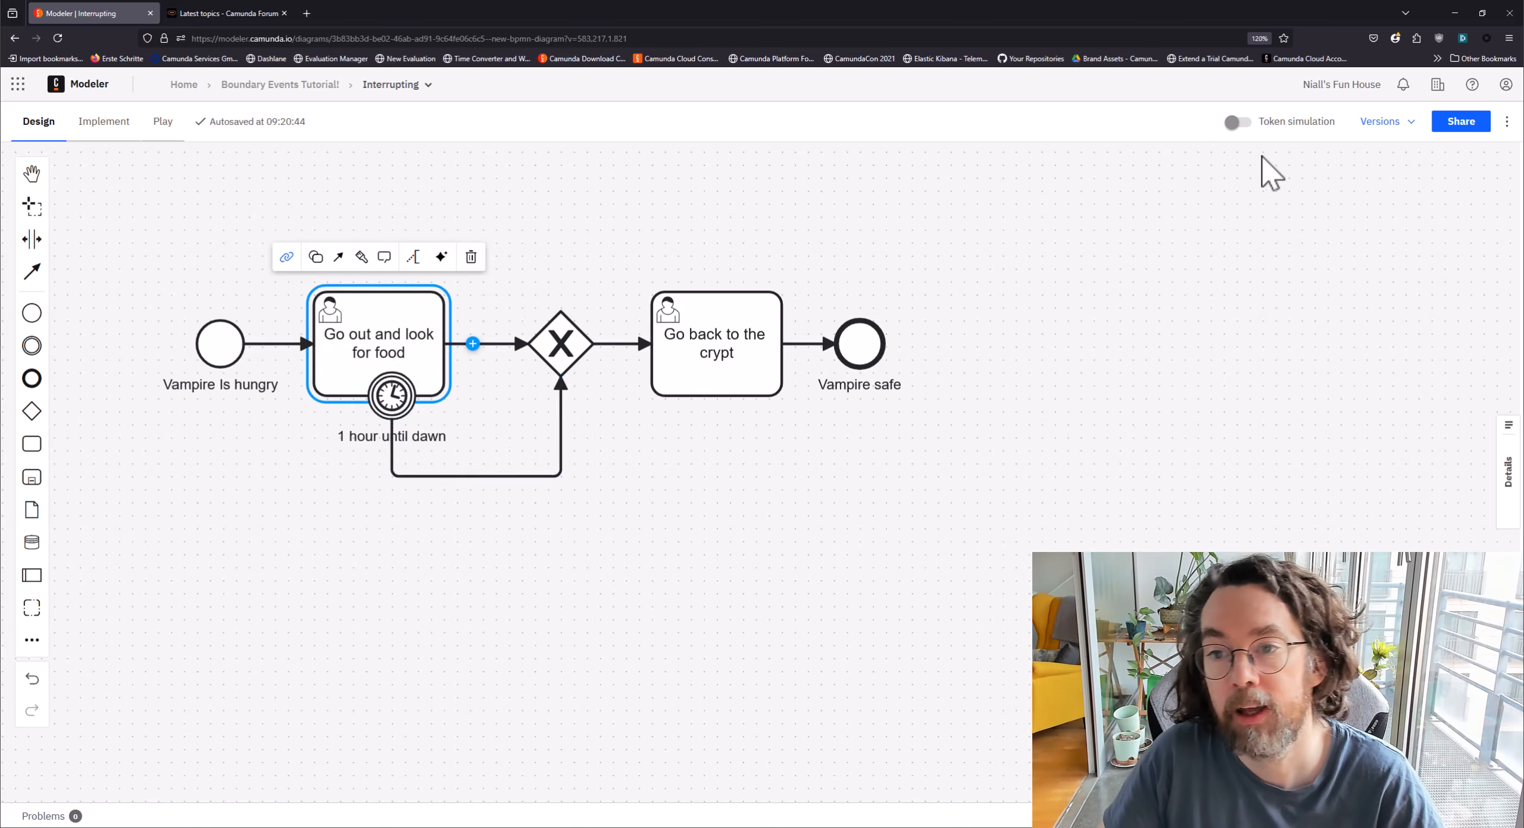
key(t)
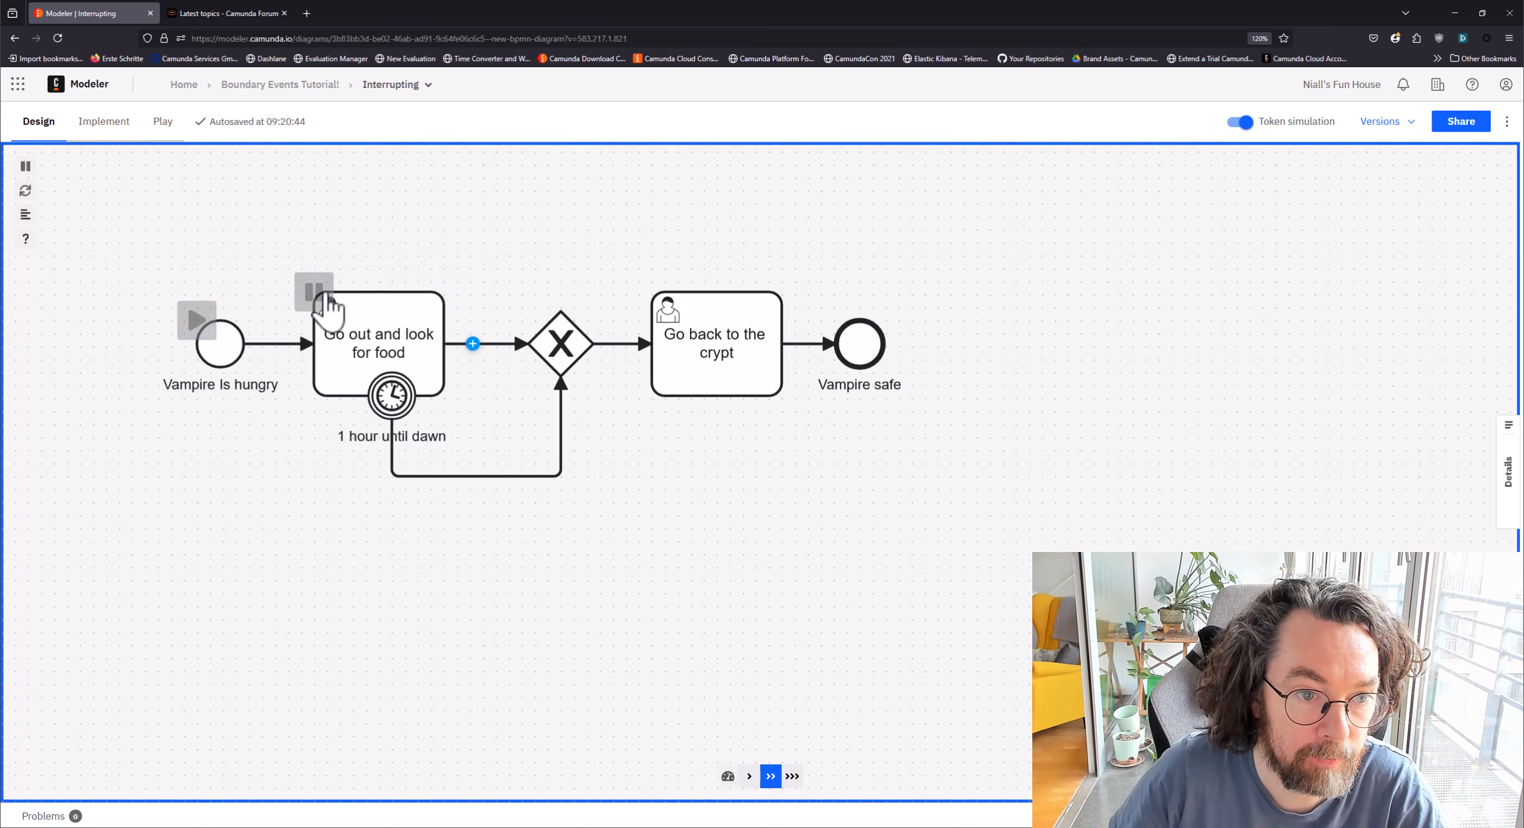
click(195, 322)
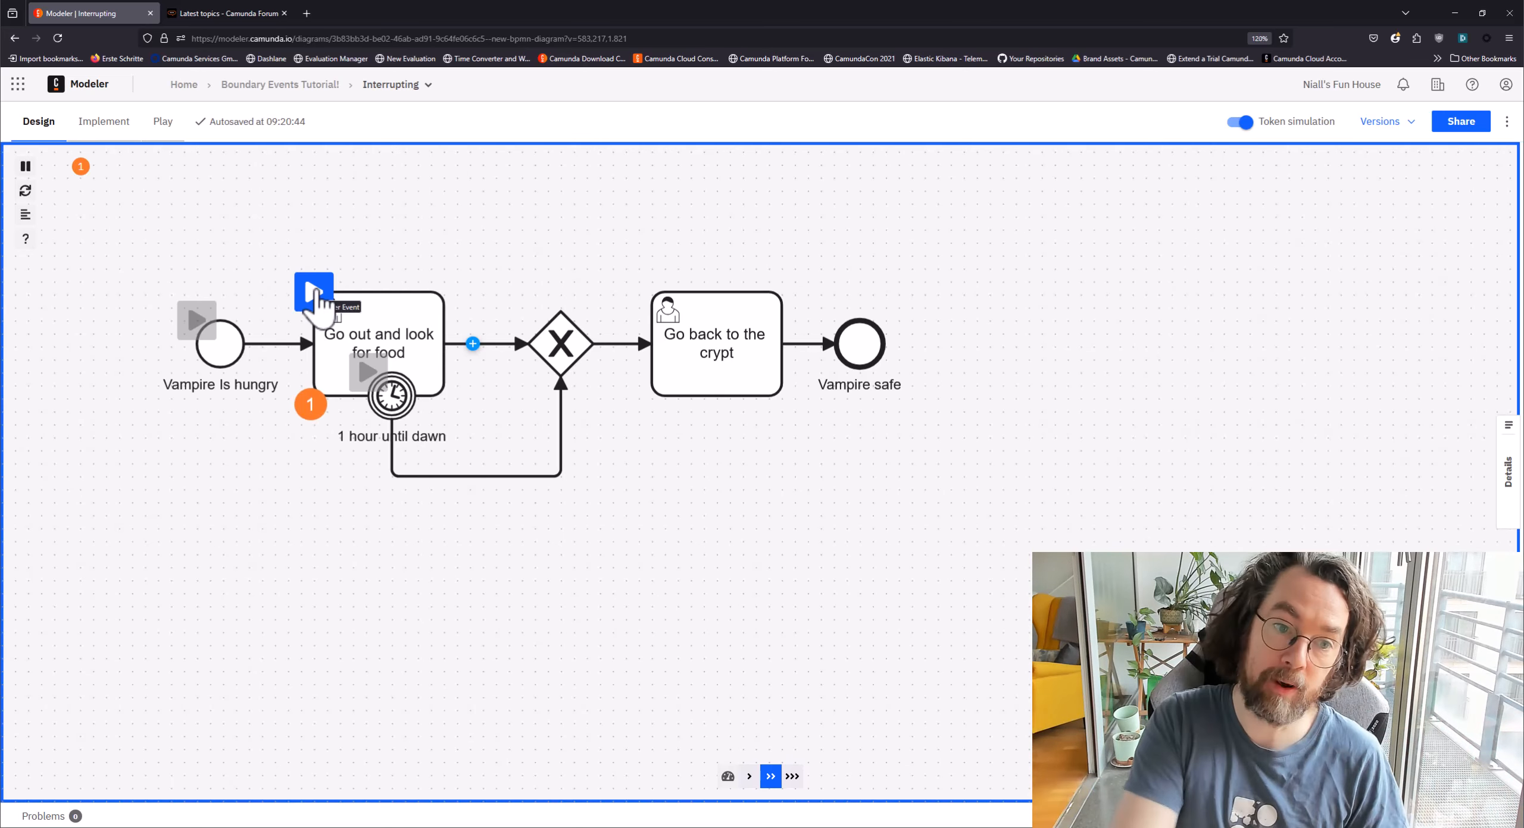
click(316, 294)
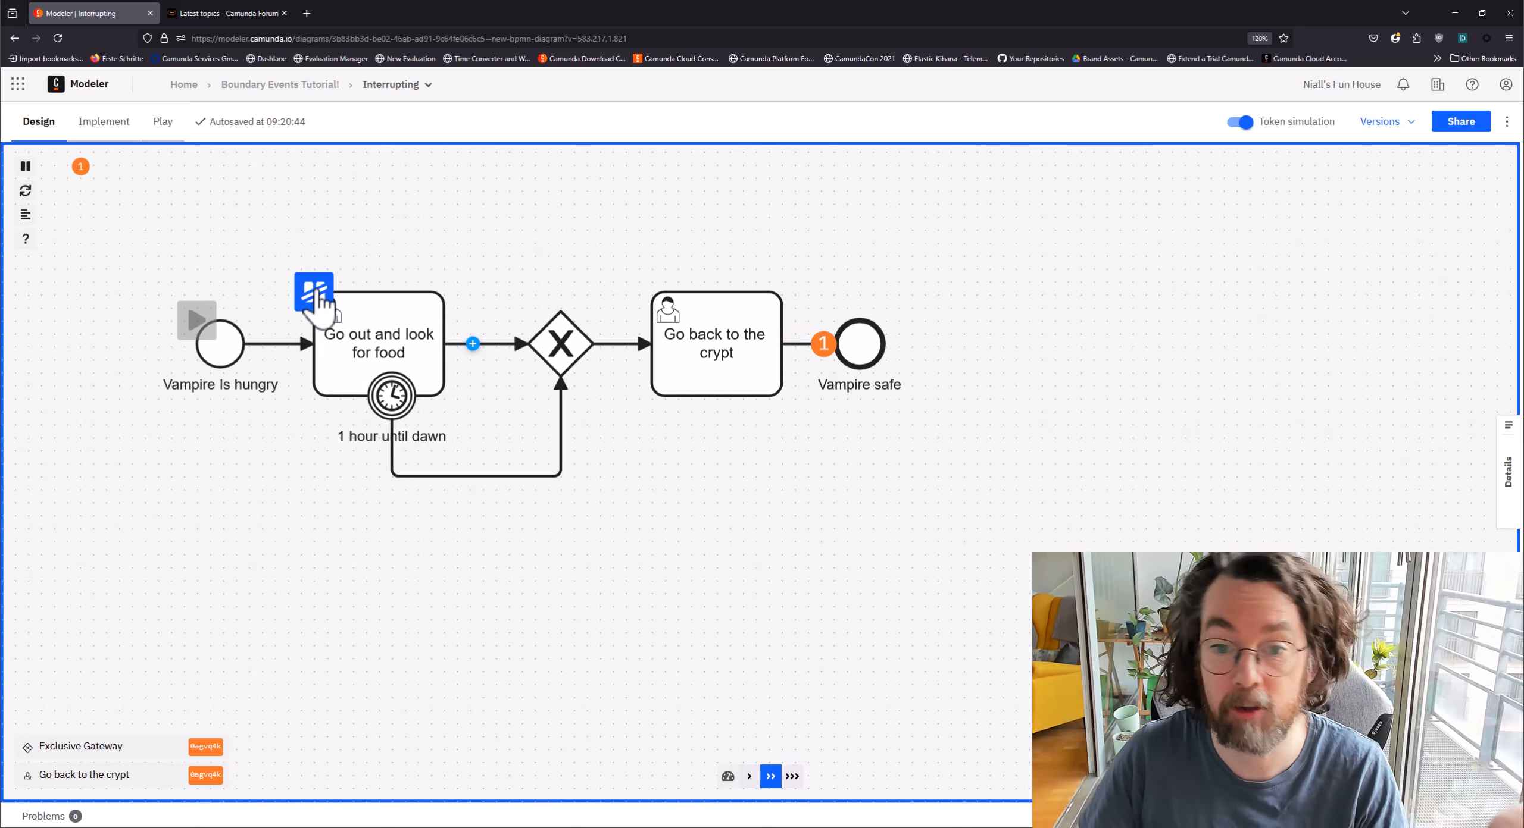
Step: Run another token and trigger the "1 hour until dawn" boundary timer while it waits at the "Go out and look for food" task
click(197, 319)
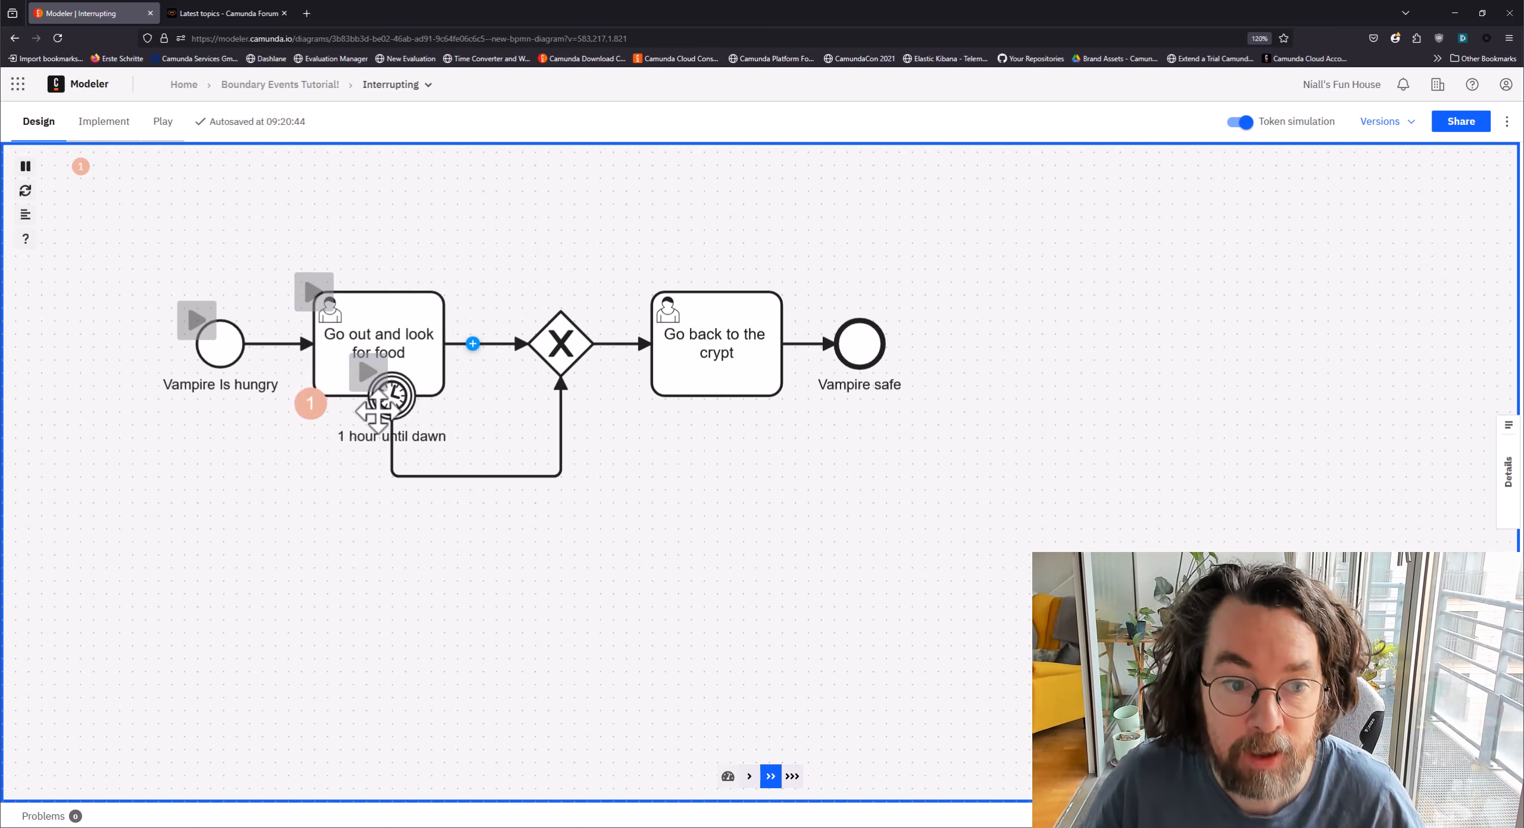
click(367, 373)
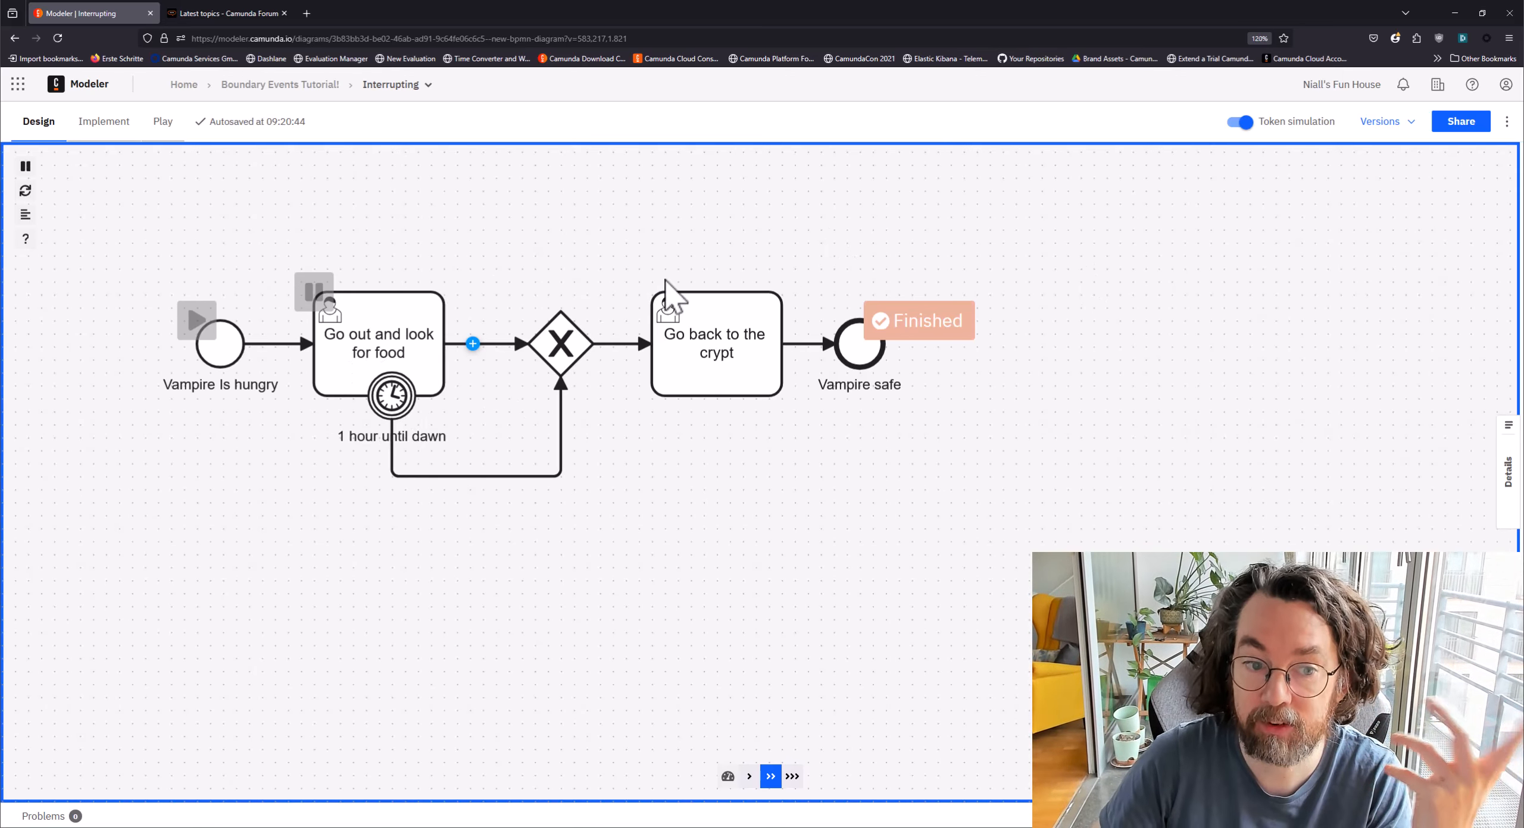
click(410, 417)
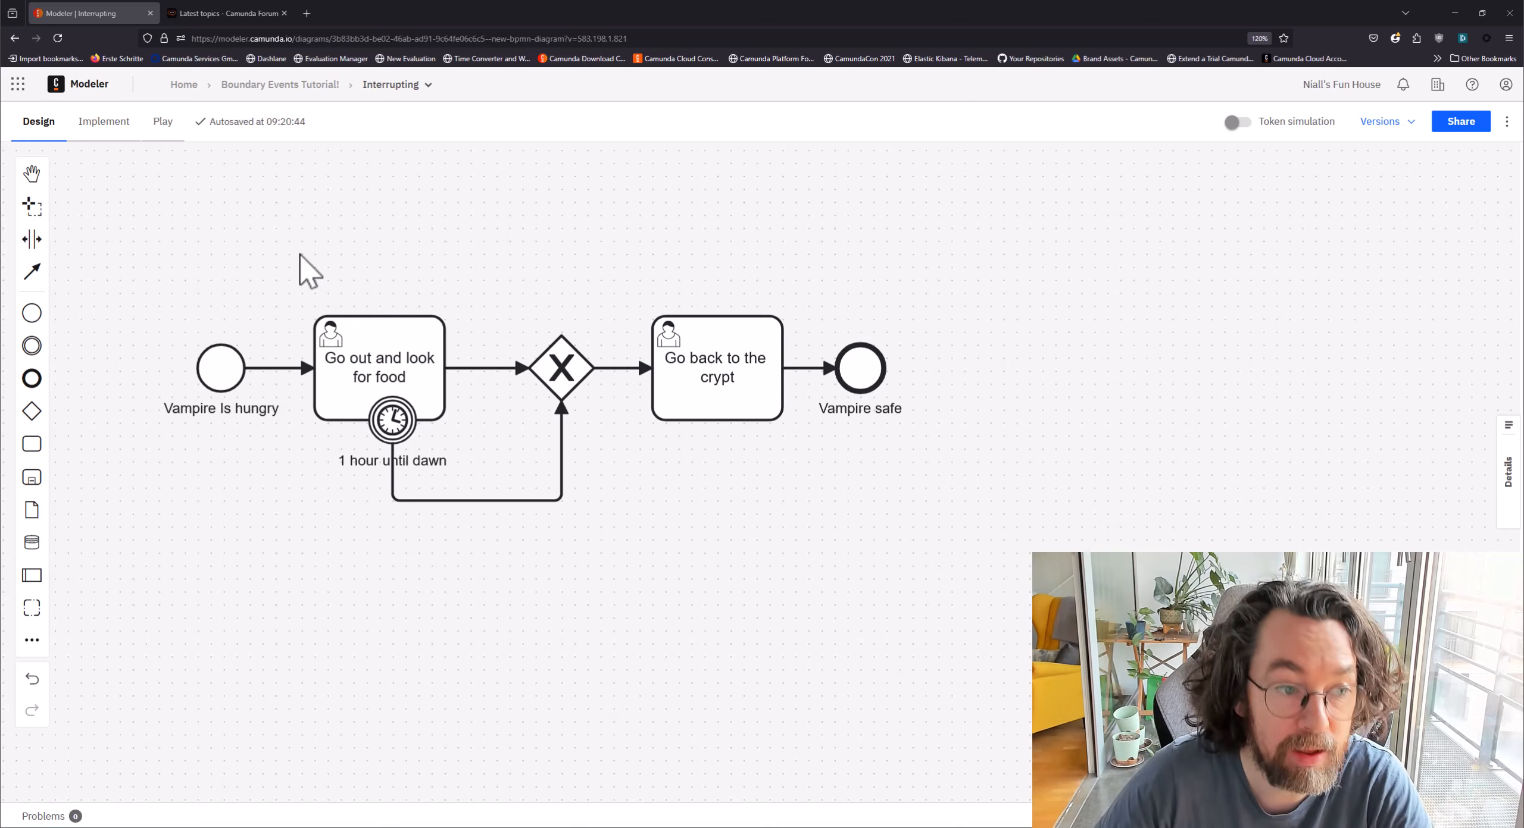
Step: Attach an intermediate event to the upper edge of "Go out and look for food" and change it to an interrupting message boundary event
drag(32, 345, 392, 316)
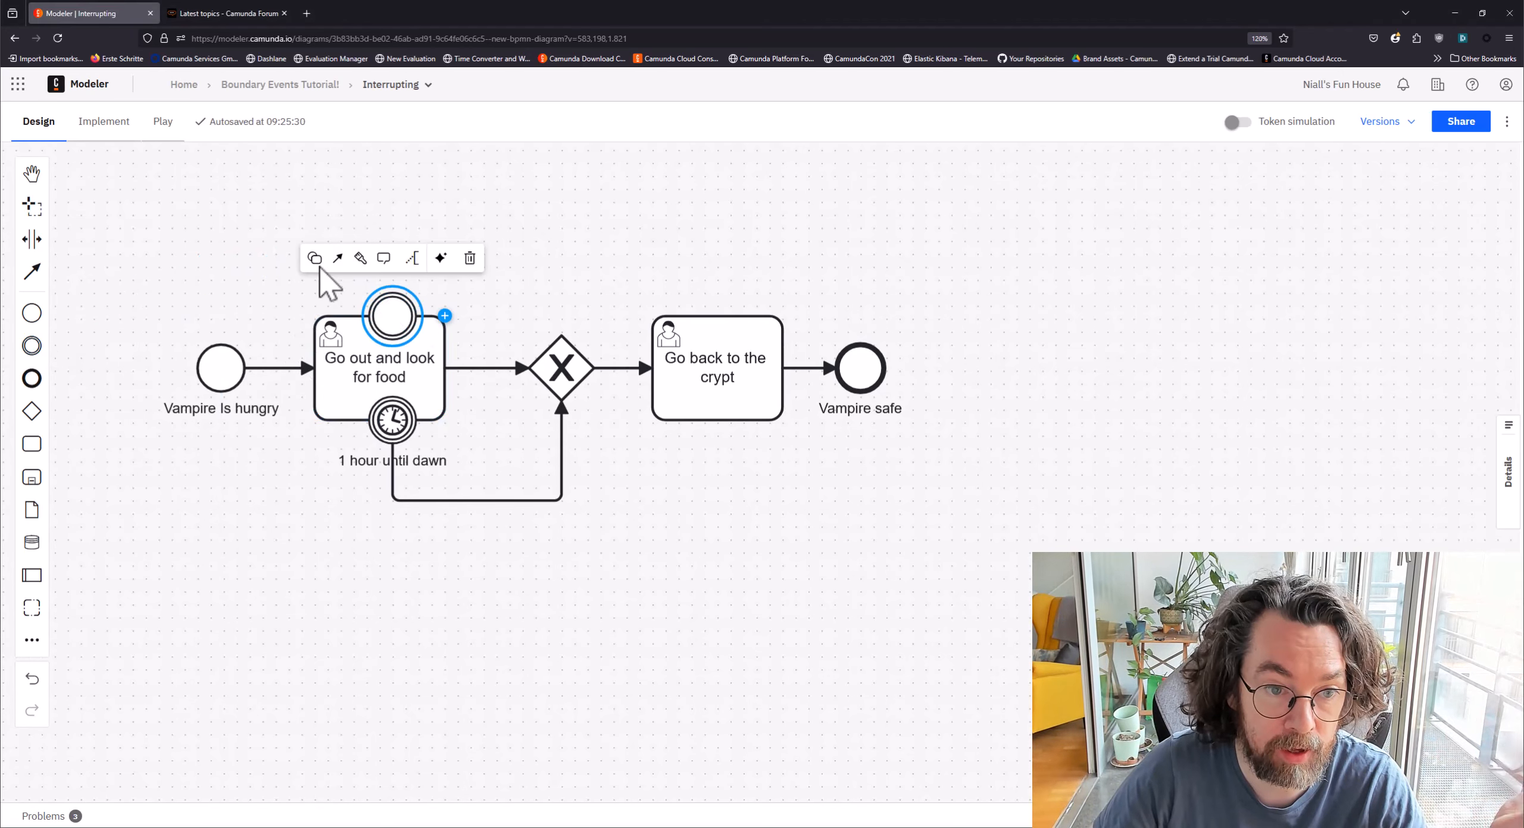
click(311, 264)
text(mes)
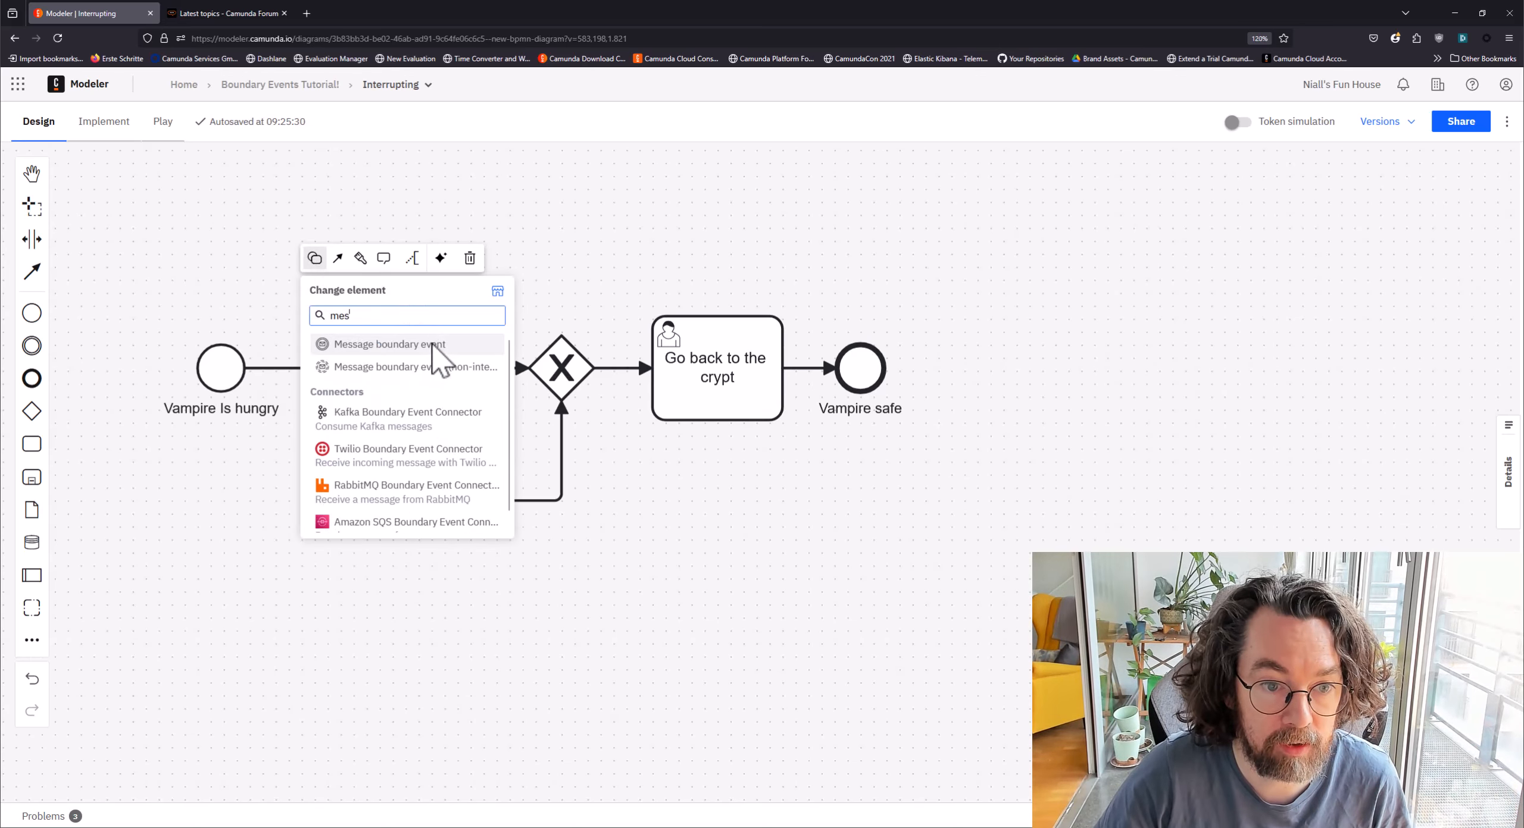
click(432, 351)
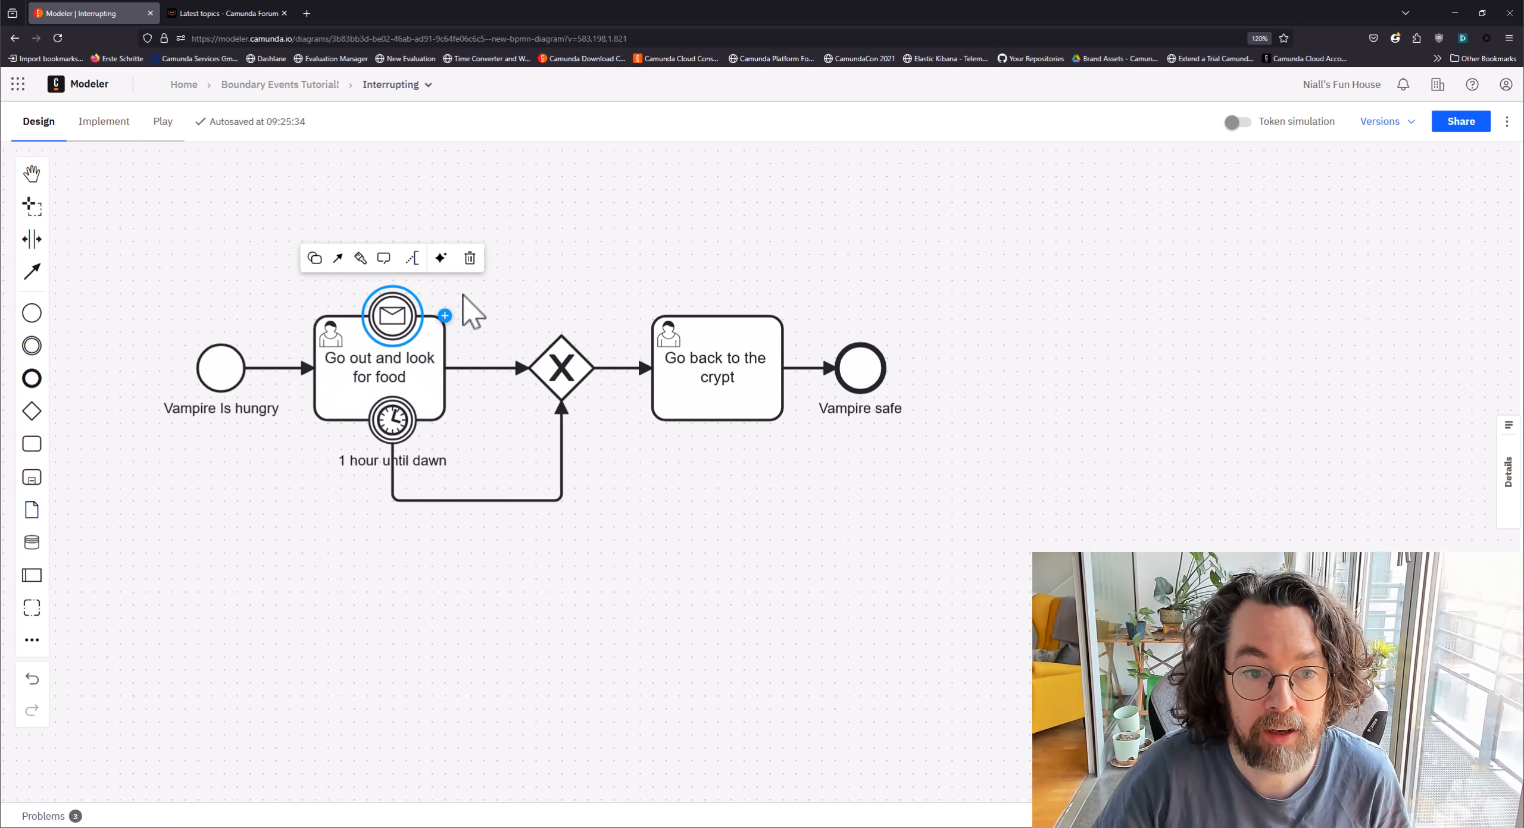
Step: Name the message boundary event "Slayer is Arriving"
drag(574, 293, 567, 368)
double_click(385, 389)
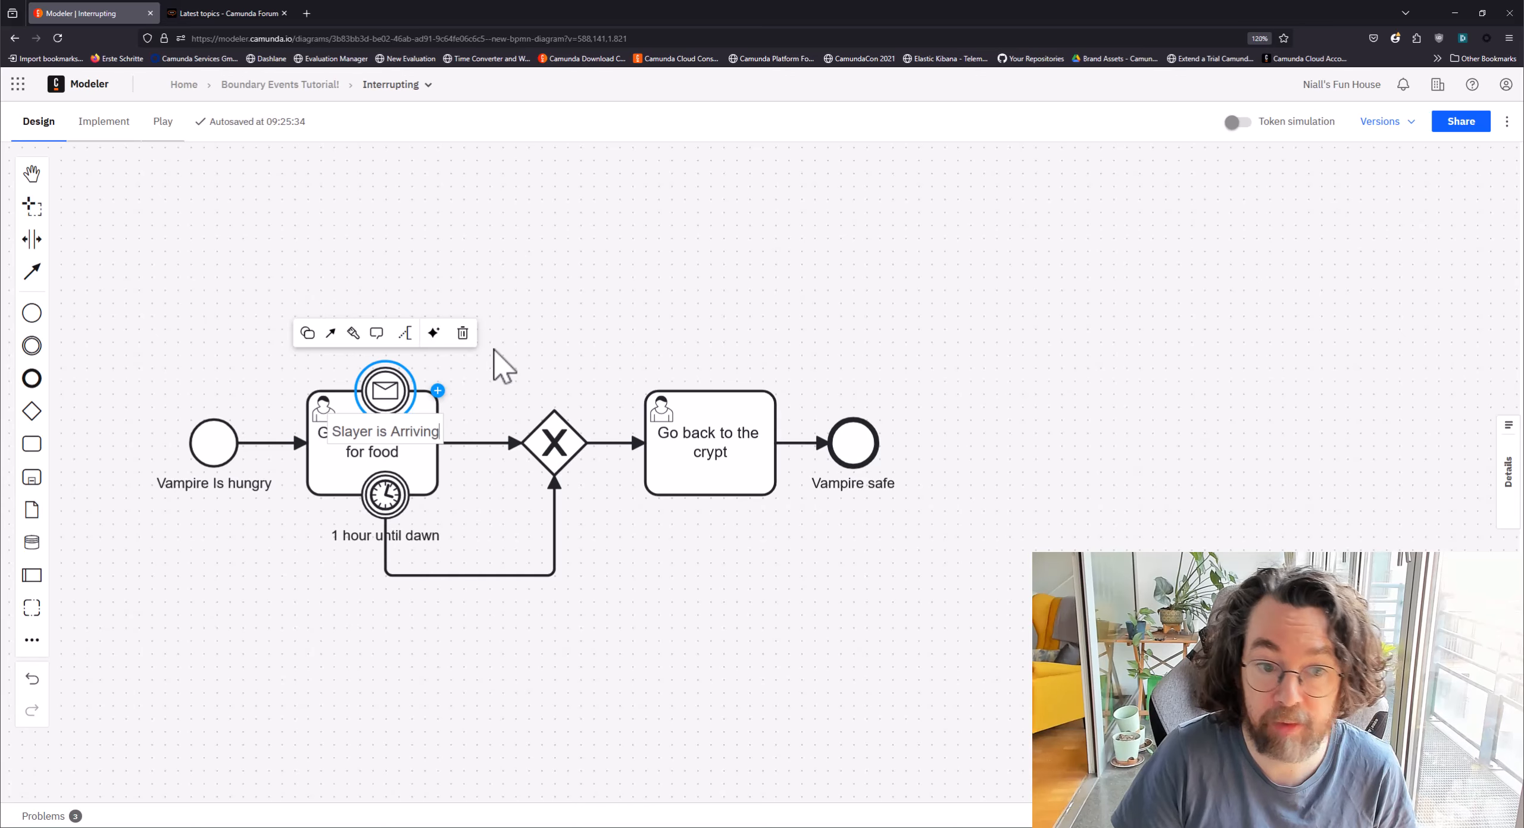
key(Return)
click(602, 344)
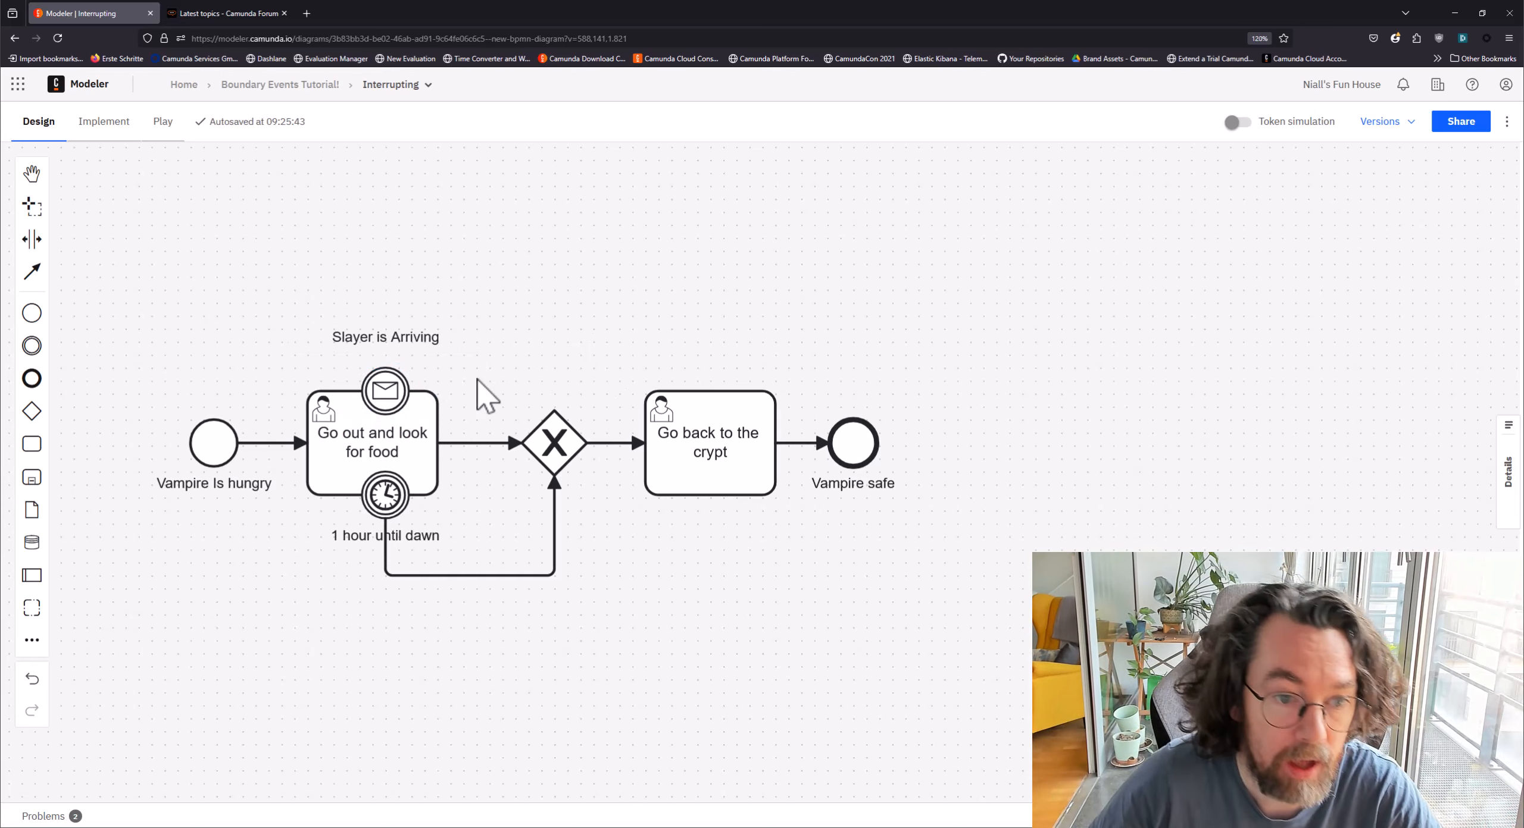
Step: Append a task to the "Slayer is Arriving" message event and move the event's label clear of the new flow, to the event's left
click(390, 387)
click(441, 400)
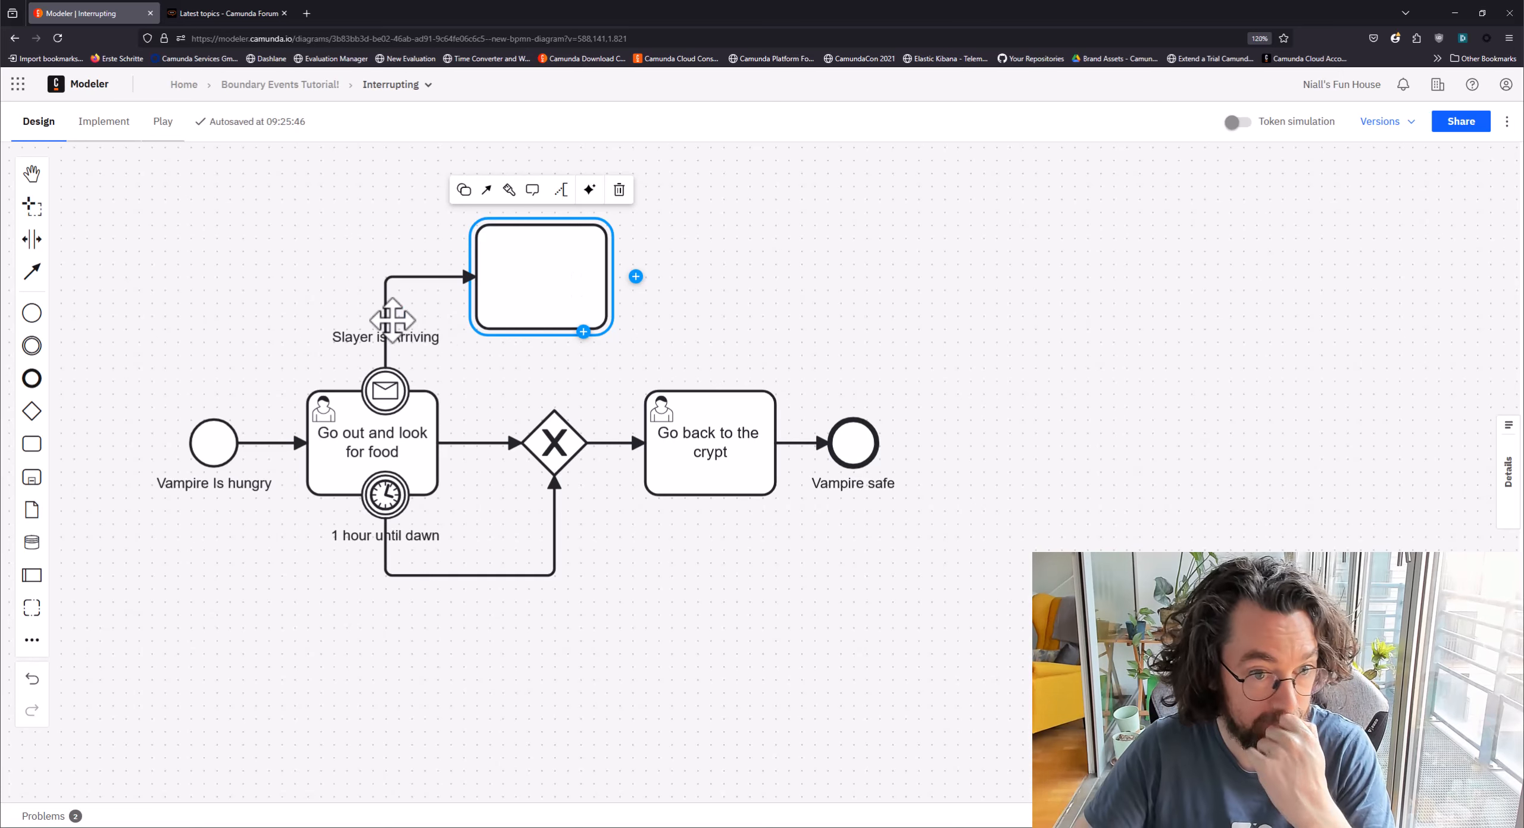
drag(392, 320, 313, 350)
Step: Name the task that follows the "Slayer is Arriving" event "Fight the slayer" and change it to a user task
double_click(584, 268)
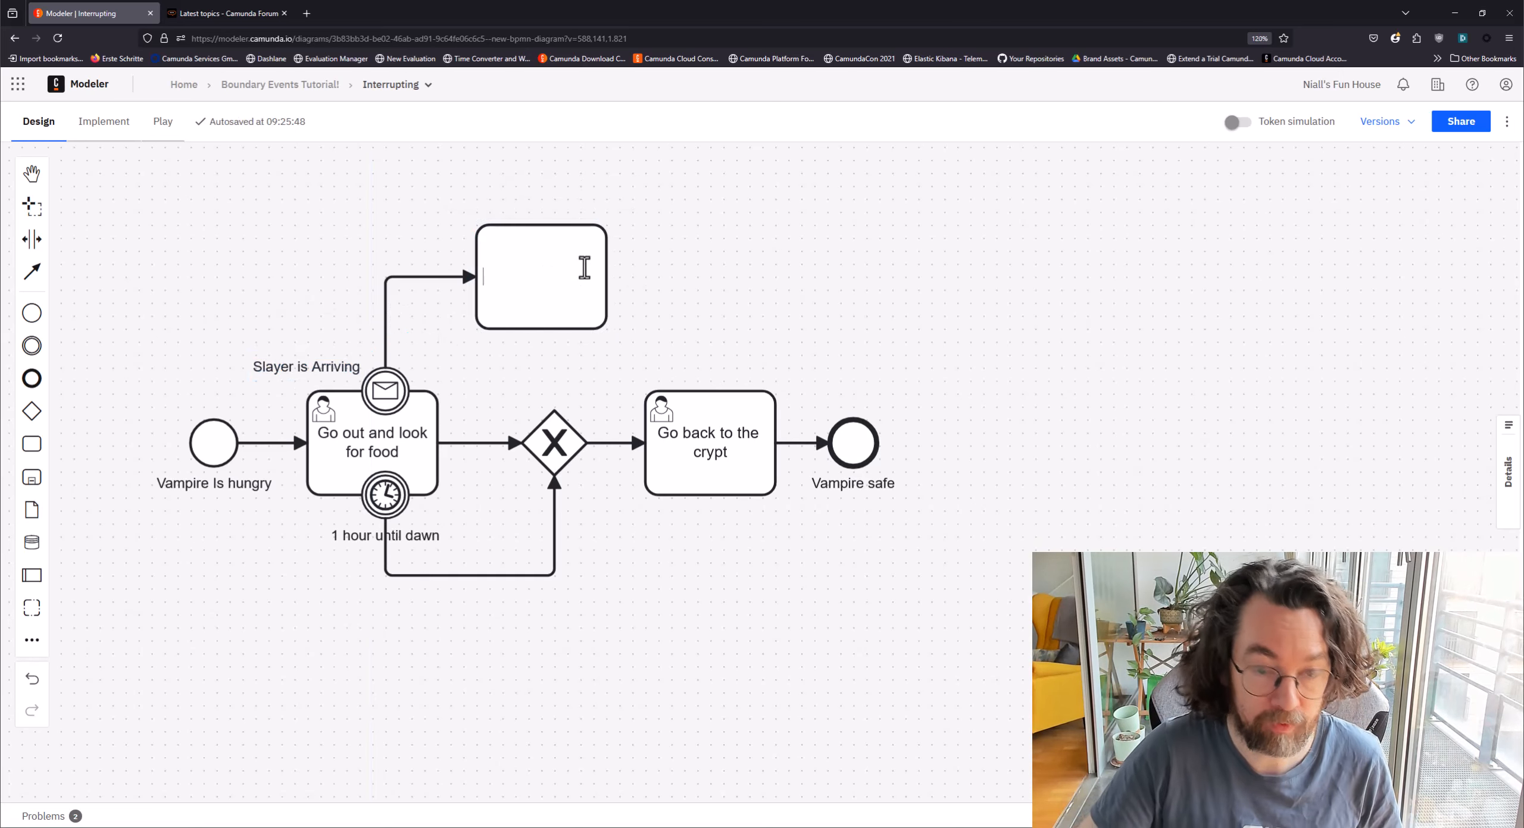
text(Fight the)
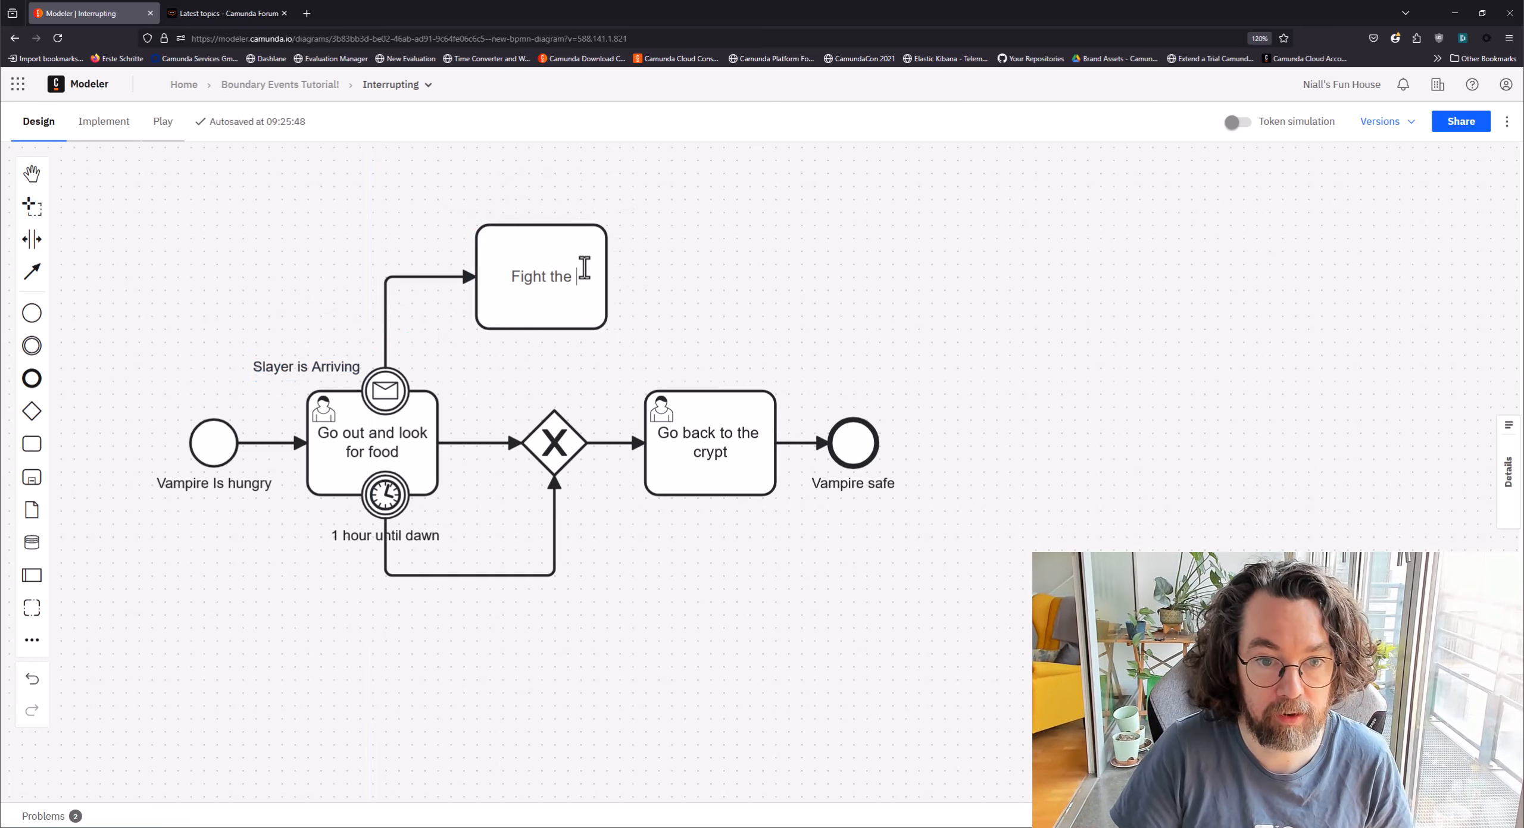
text( slayer)
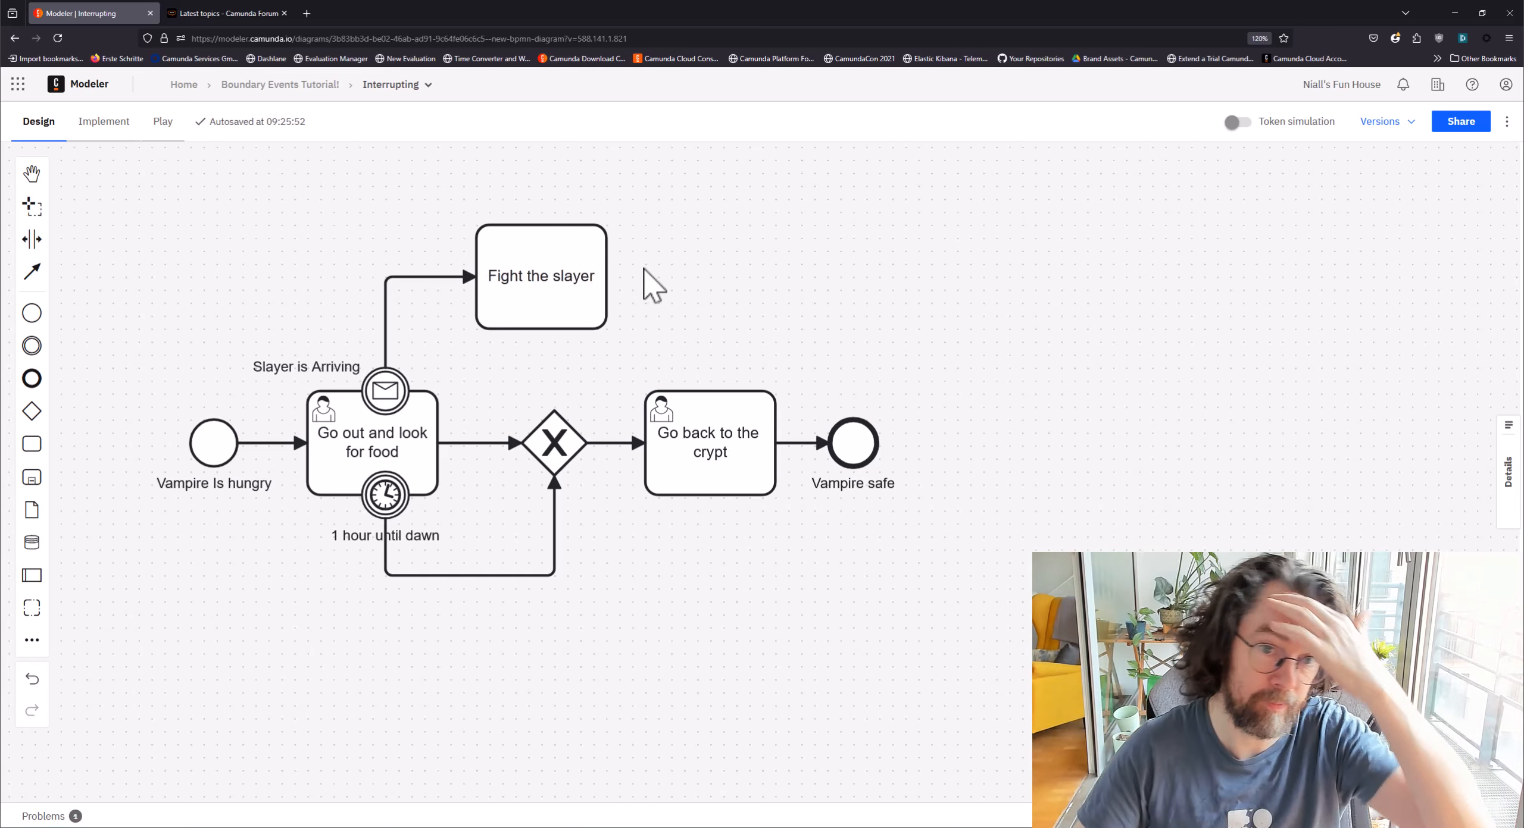
drag(704, 258, 731, 285)
click(519, 268)
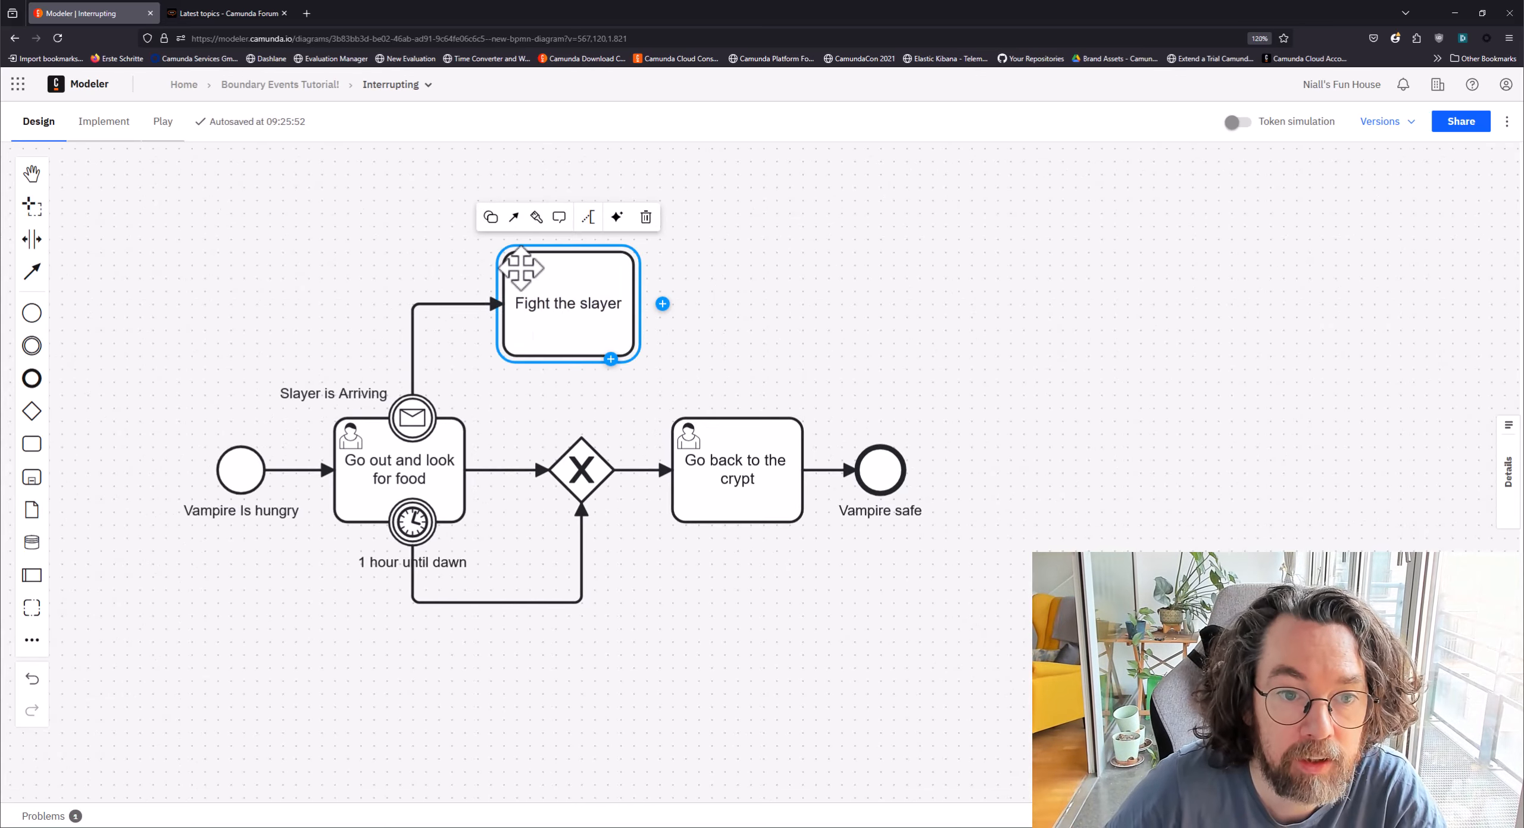
click(491, 216)
click(544, 304)
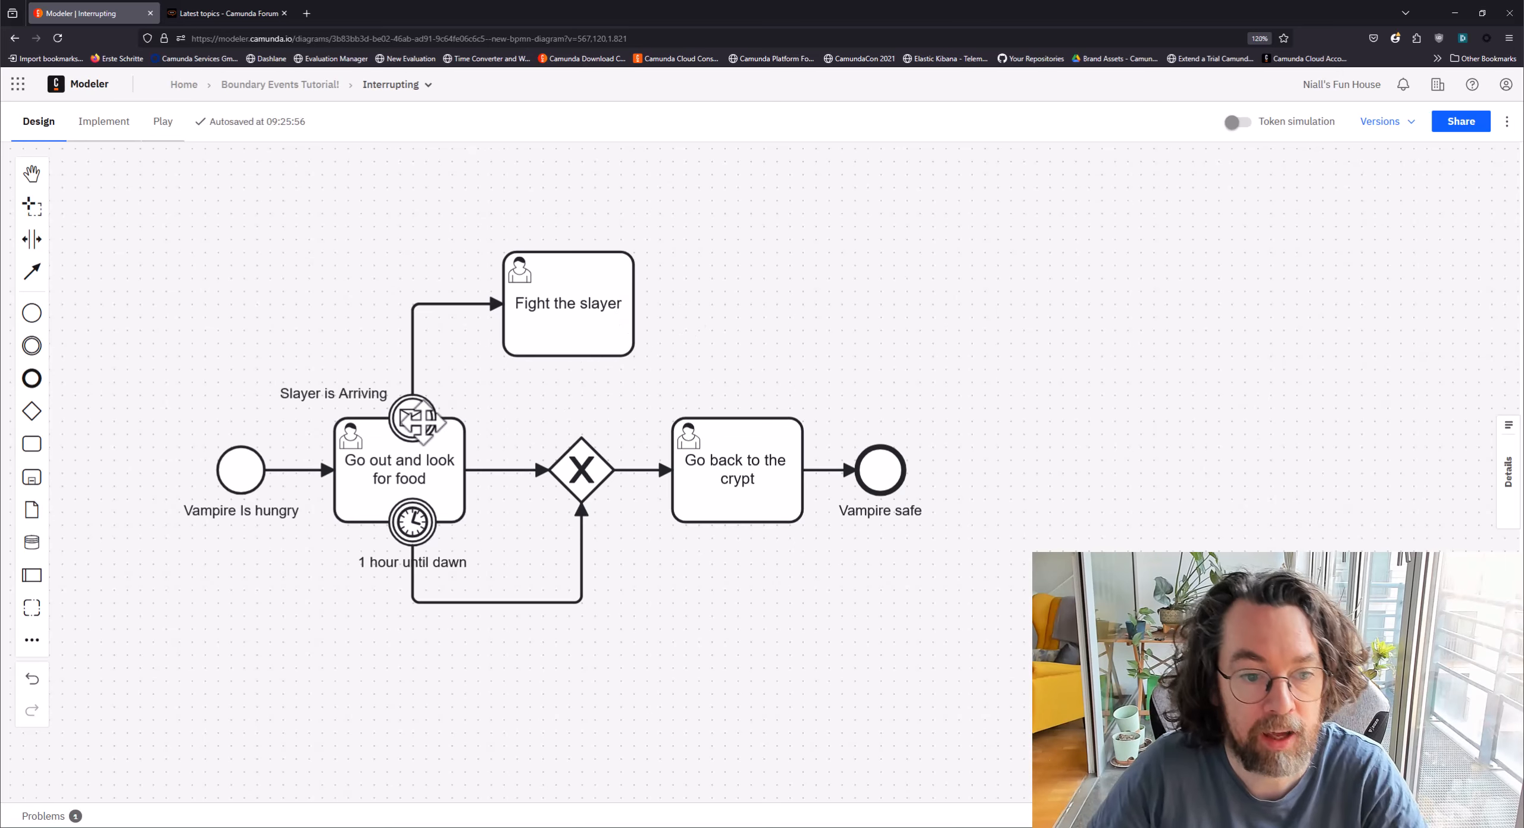
Step: Shift the message event and "Fight the slayer" slightly right, and route a flow from that task over its top back to "Go out and look for food"
drag(413, 416, 440, 416)
drag(602, 300, 631, 259)
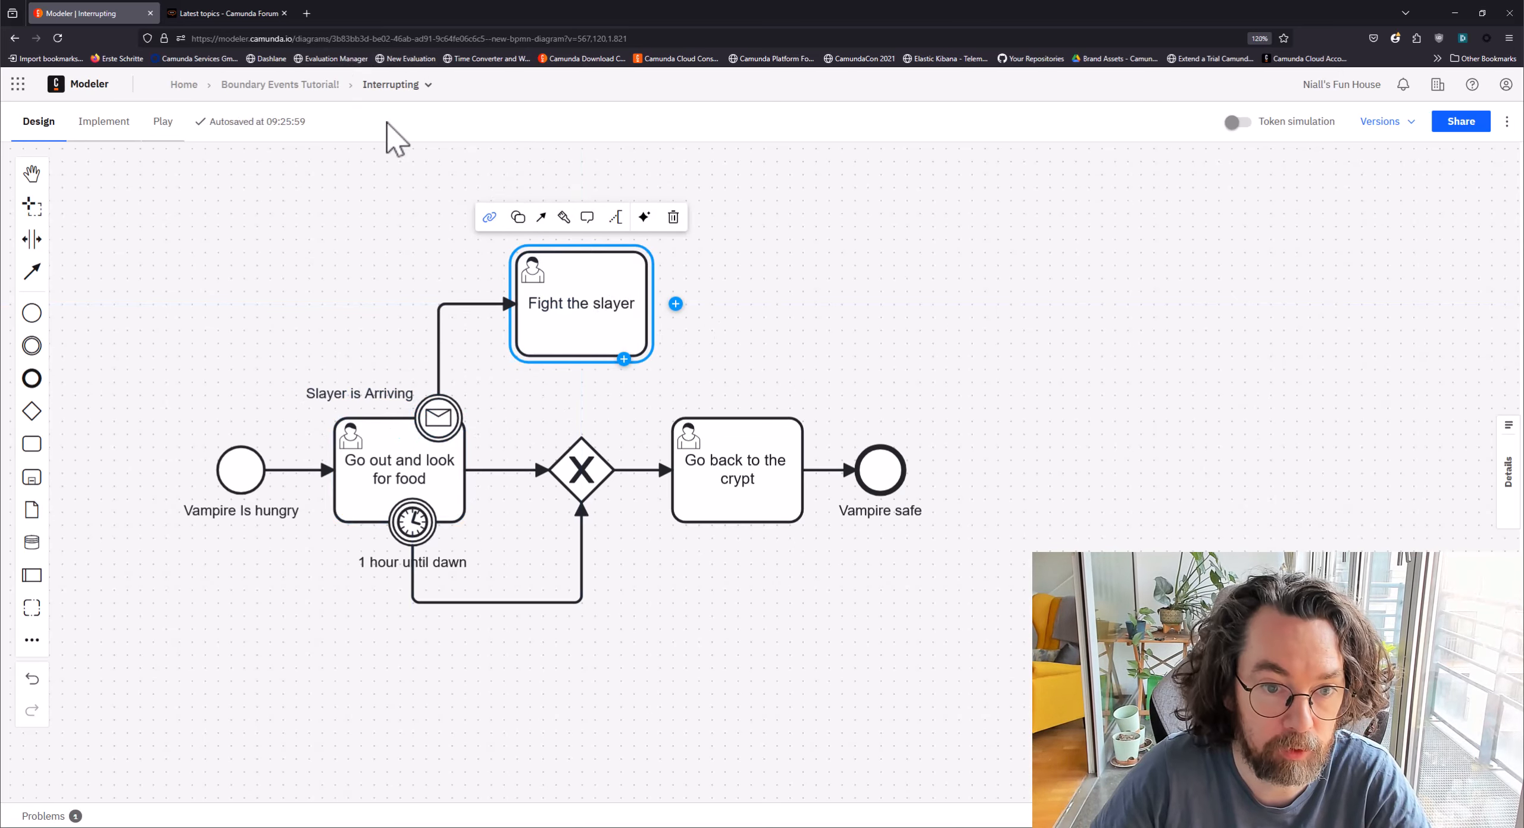
click(542, 218)
click(456, 476)
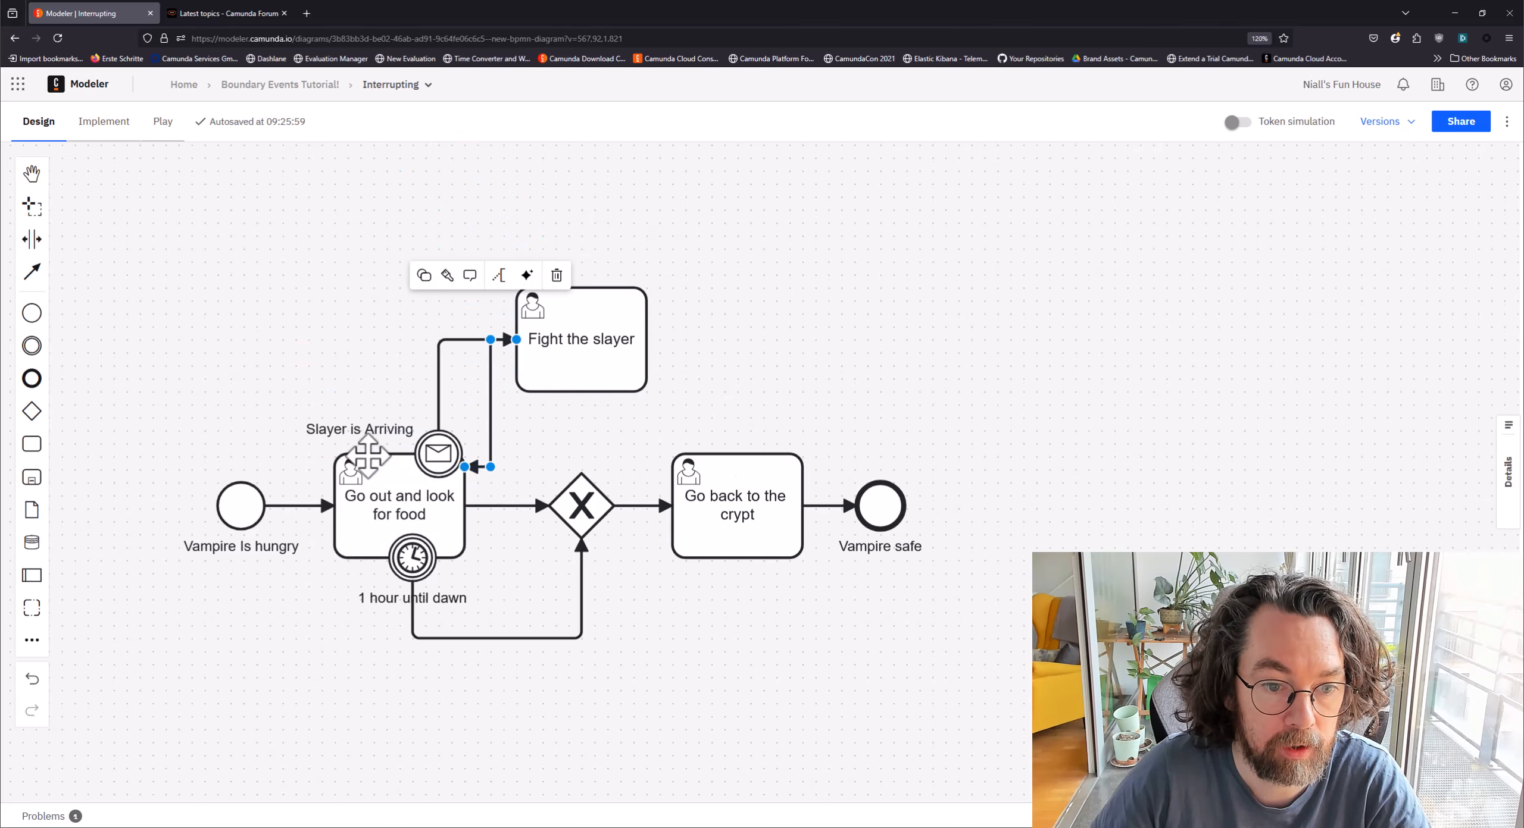
drag(491, 400, 364, 397)
drag(425, 340, 431, 223)
Step: Move the "Slayer is Arriving" label to the right of its event and make the return flow leave from the right side of "Fight the slayer"
drag(396, 421, 539, 424)
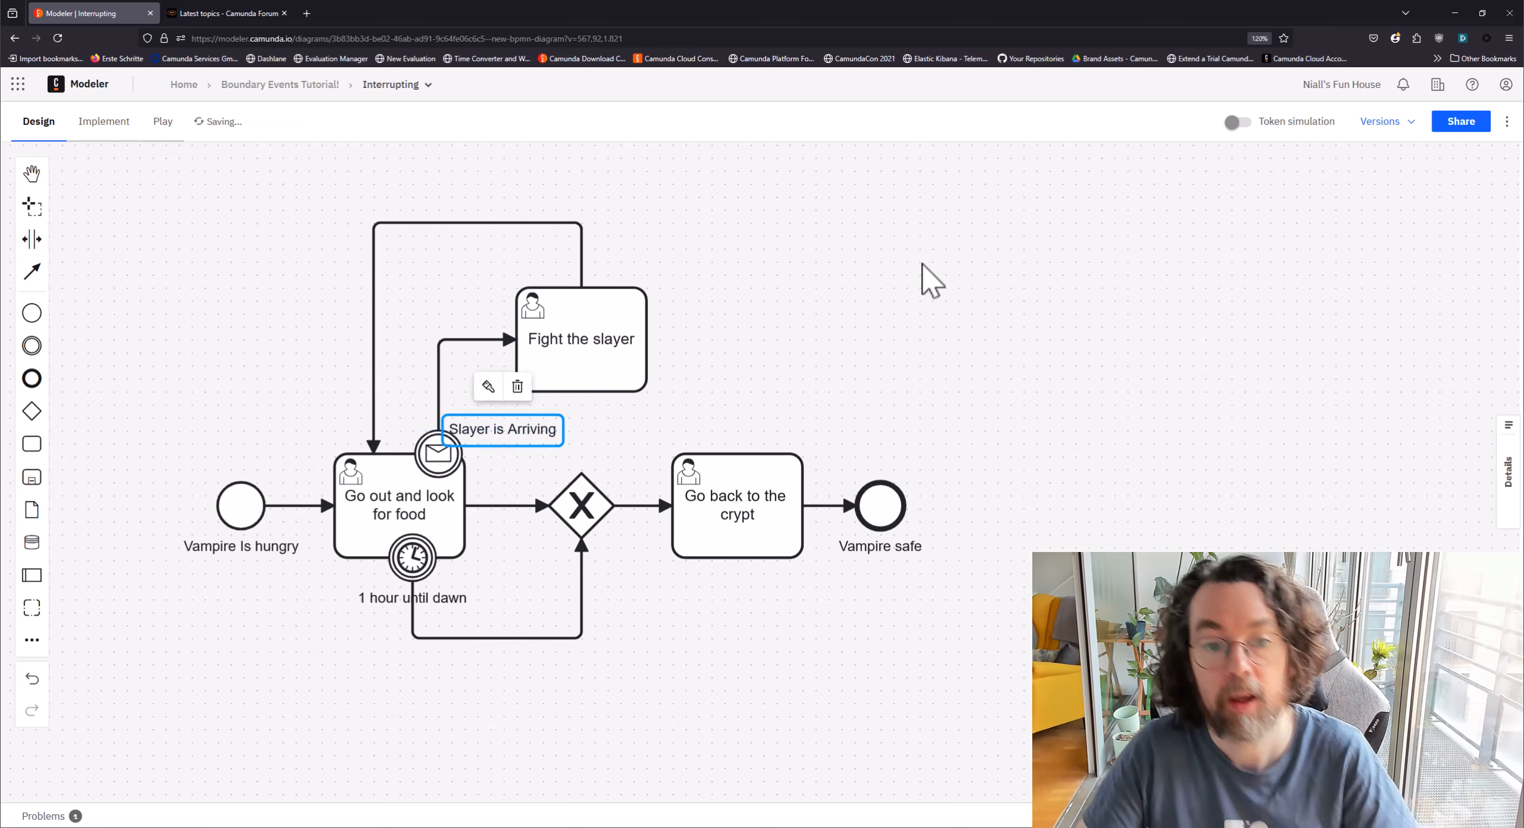
drag(578, 261, 670, 279)
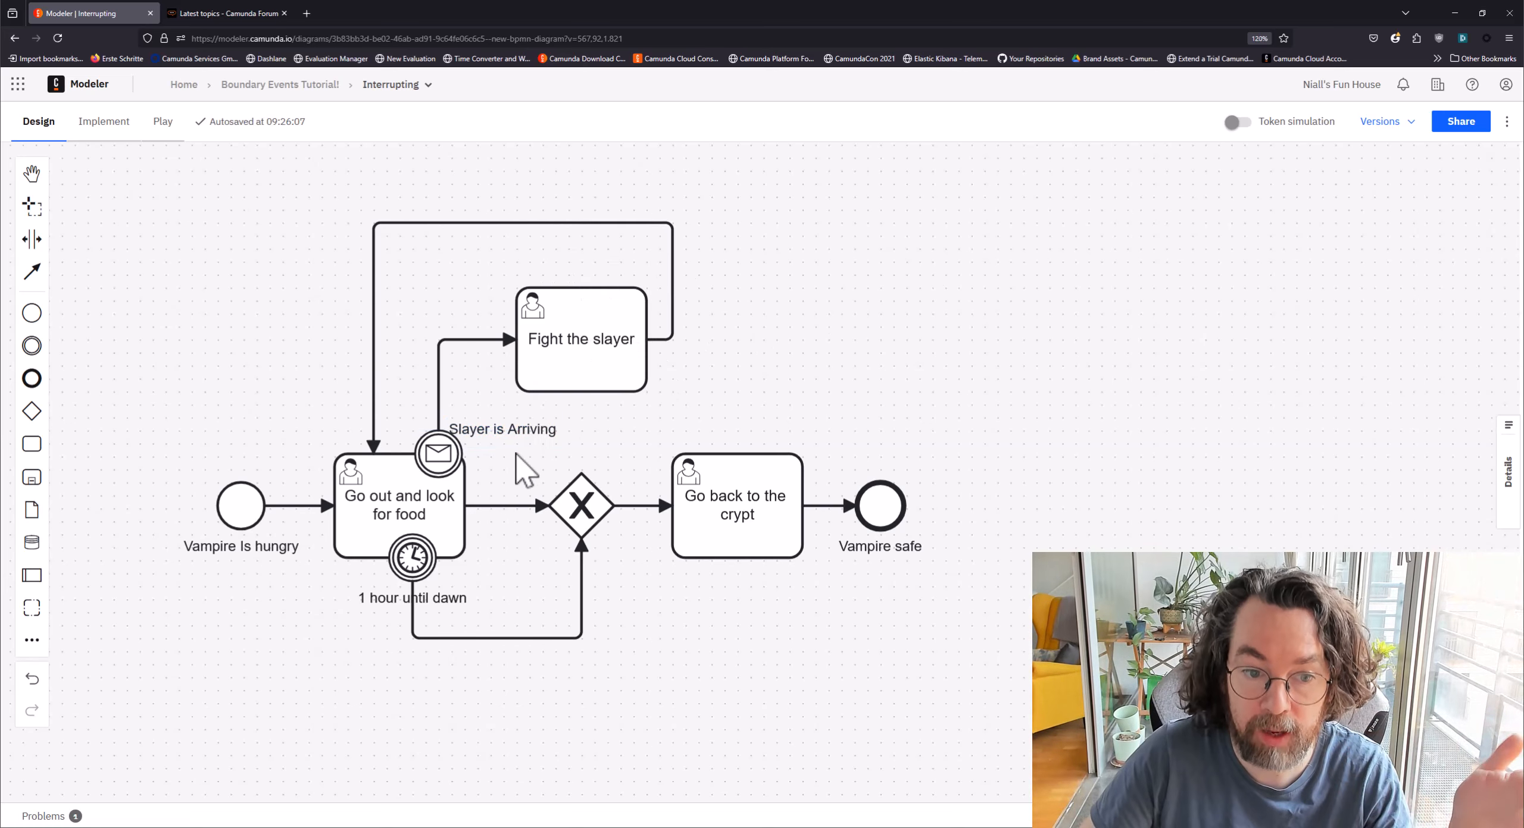
drag(505, 428, 517, 429)
click(412, 558)
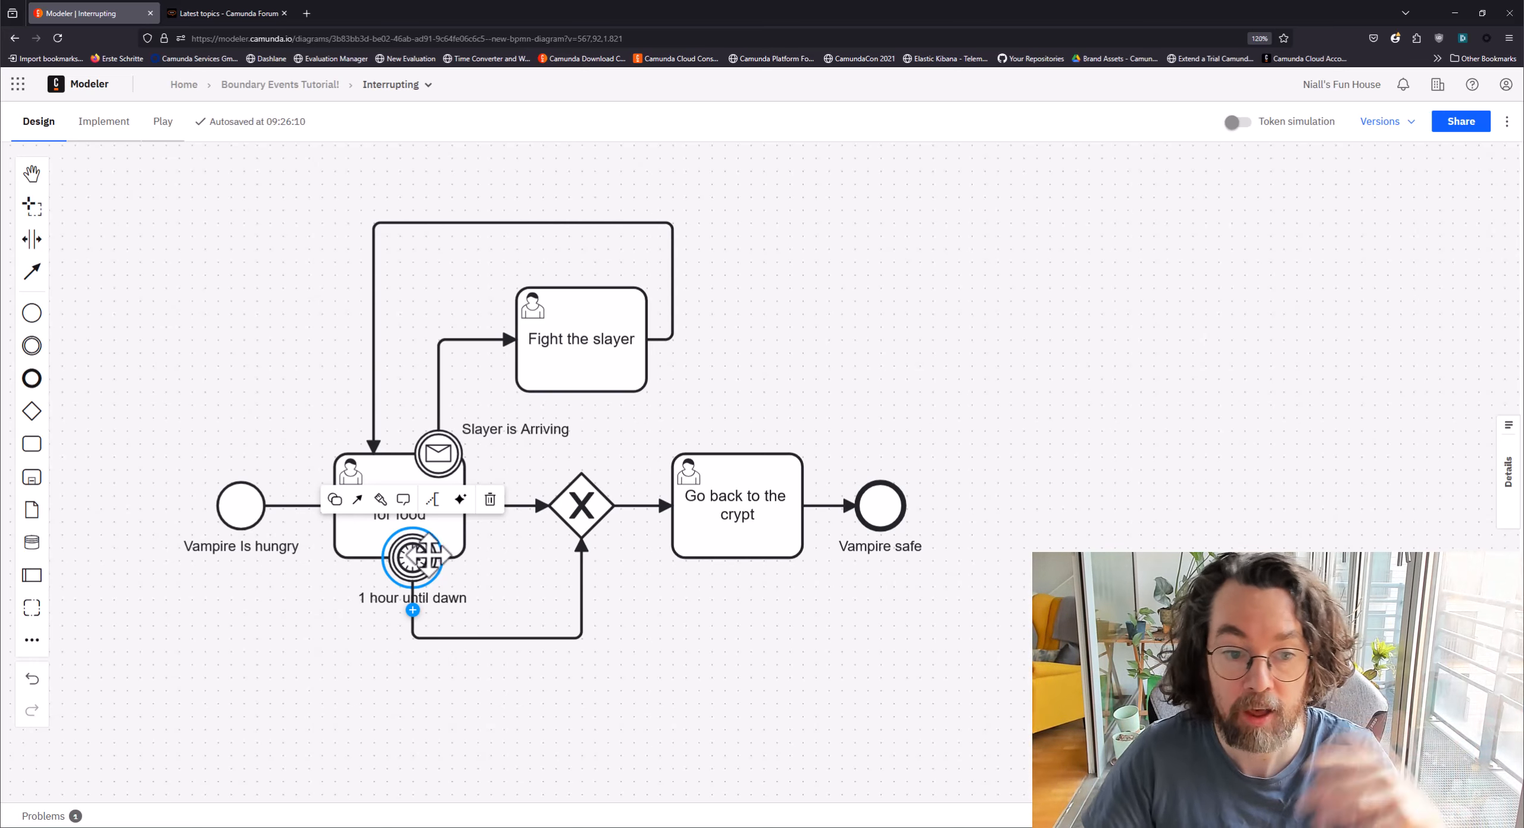
click(438, 453)
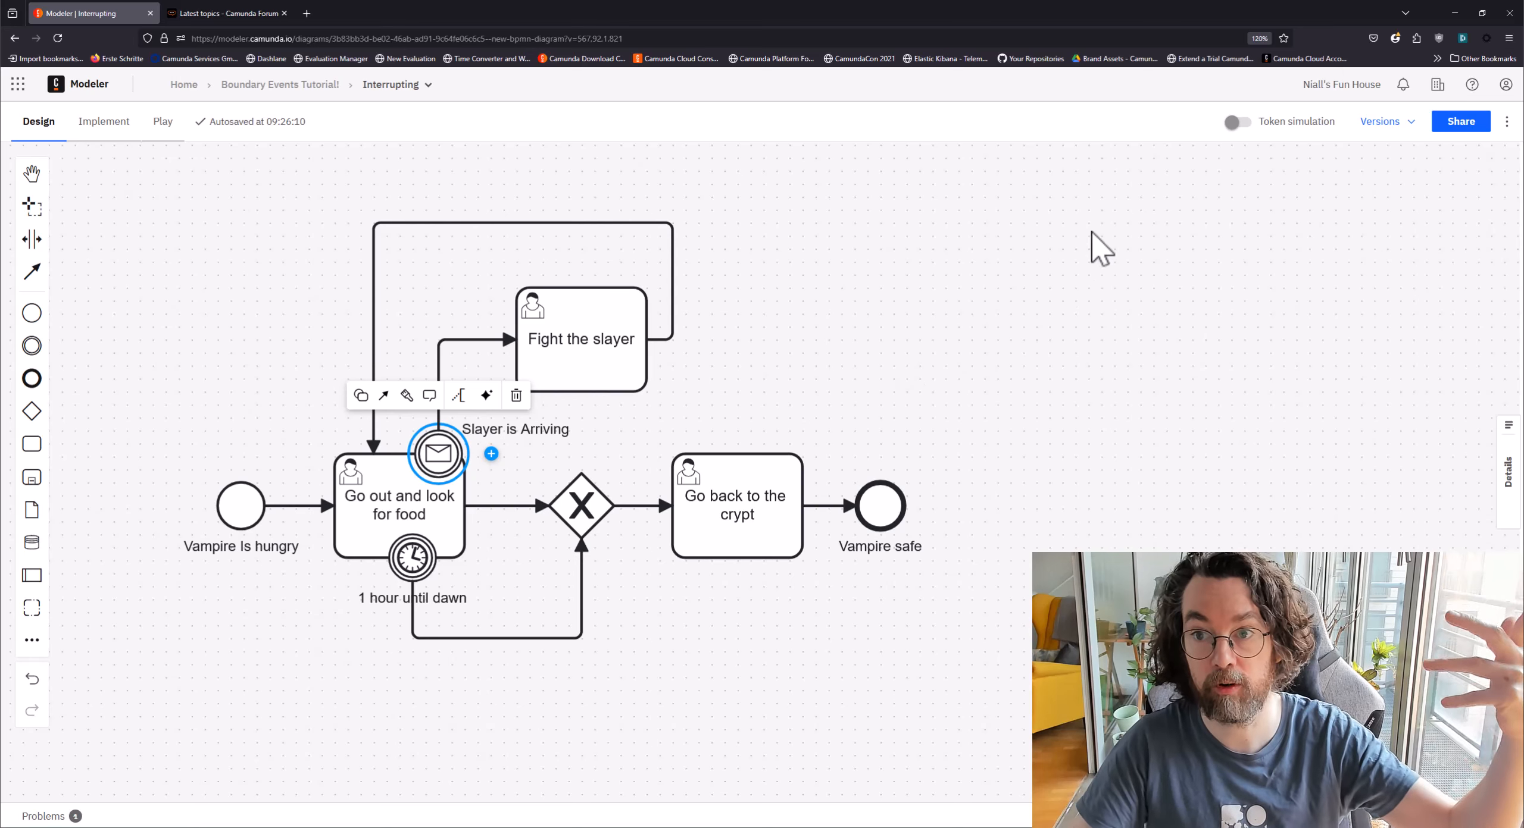
Step: Simulate a token that is interrupted by the "Slayer is Arriving" message and returns to the food search after "Fight the slayer" is completed
click(1237, 122)
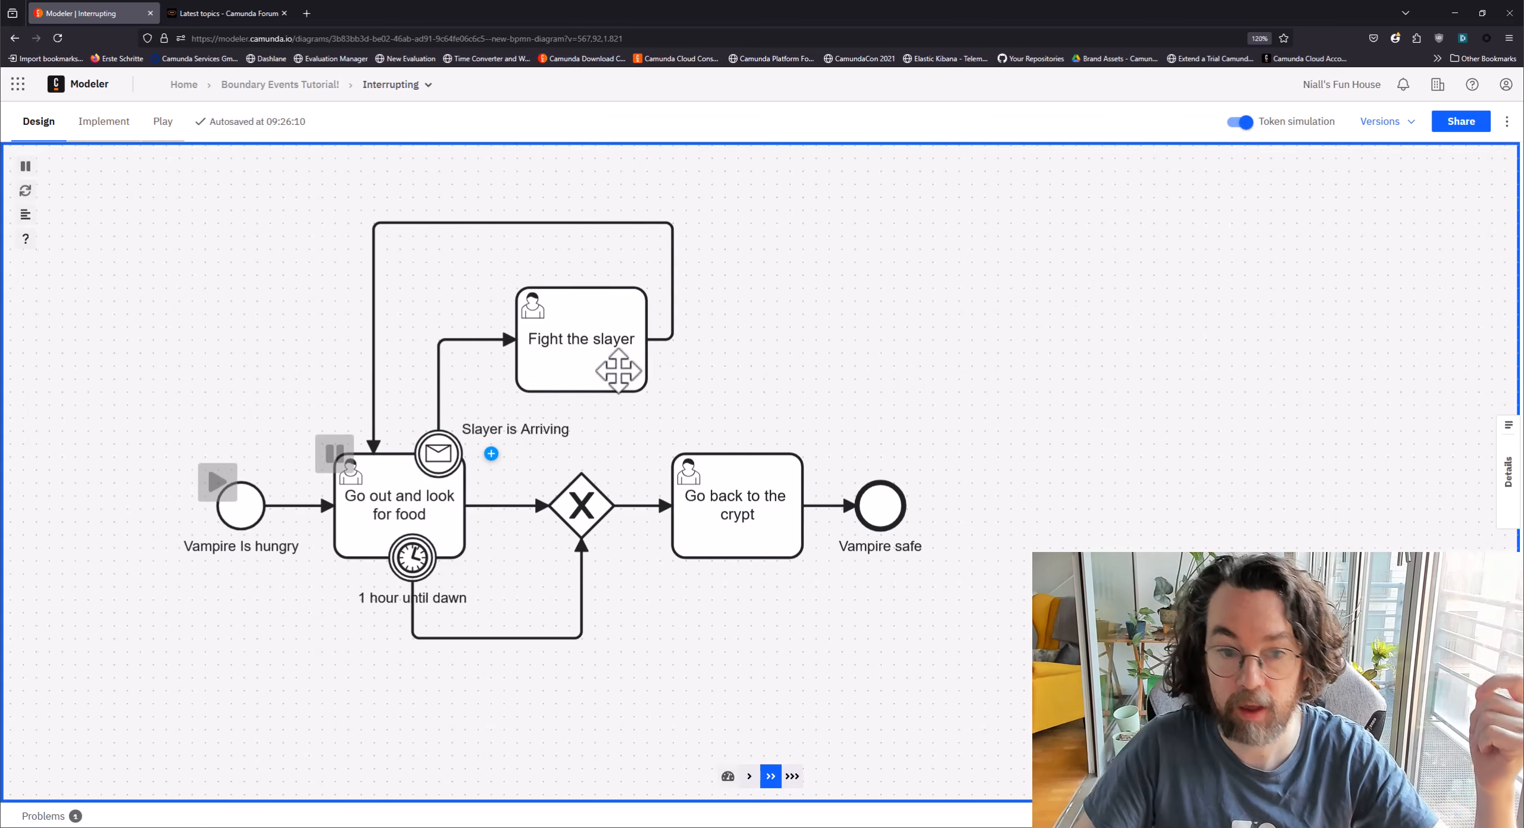
click(217, 483)
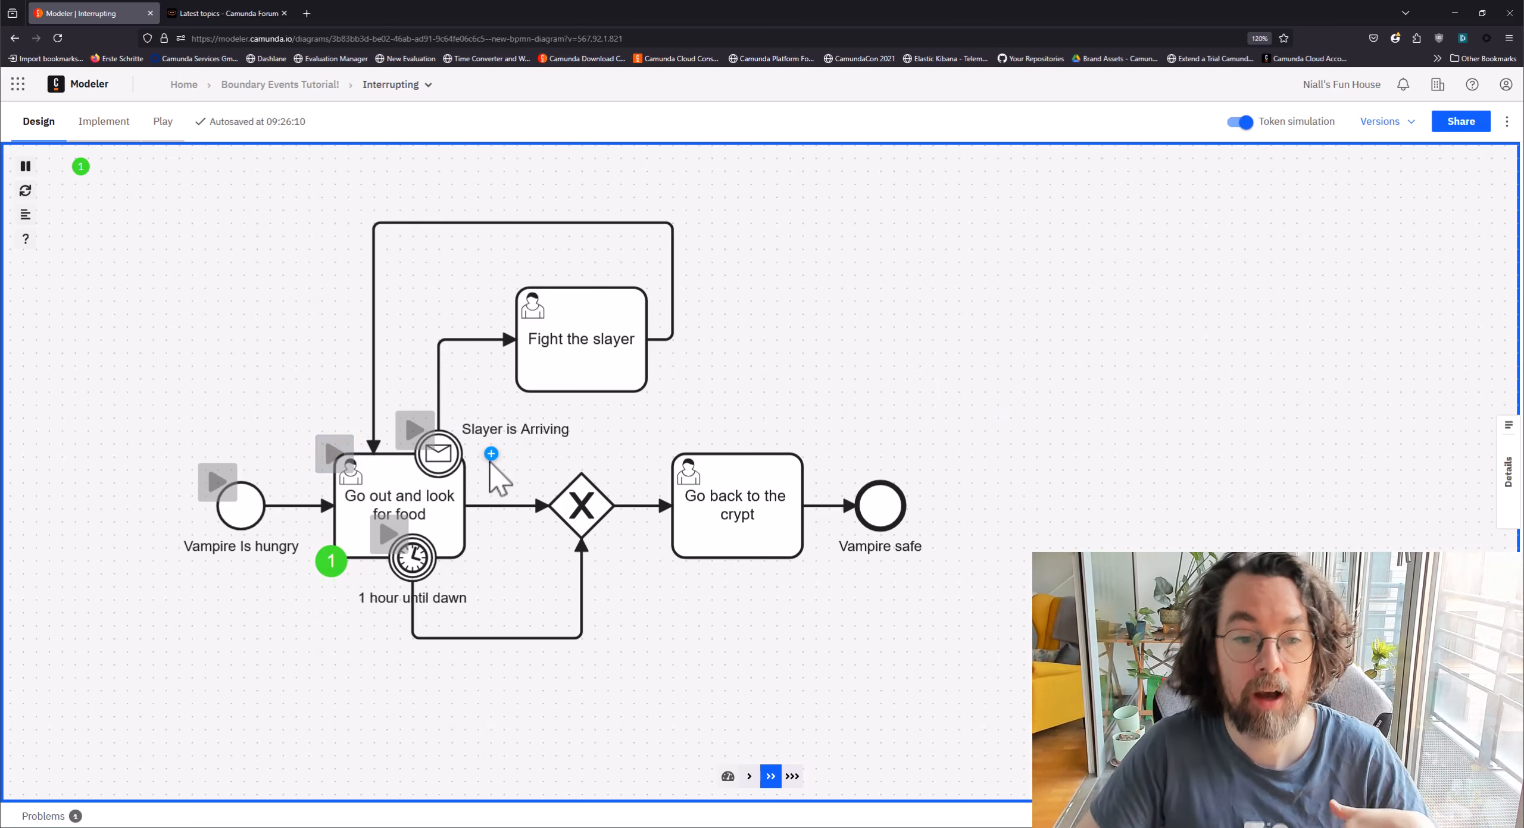
click(418, 443)
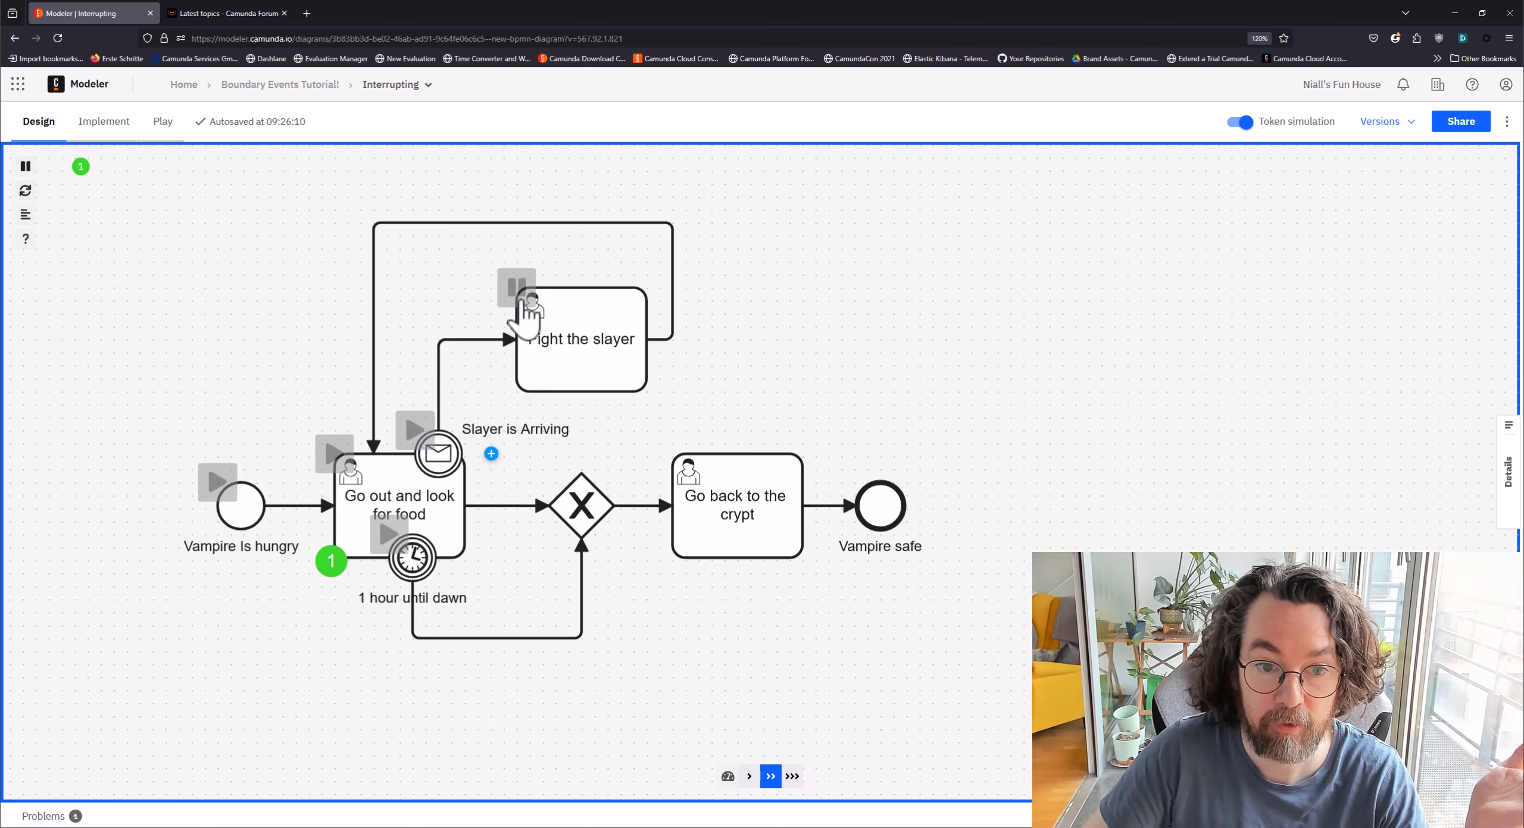
click(420, 433)
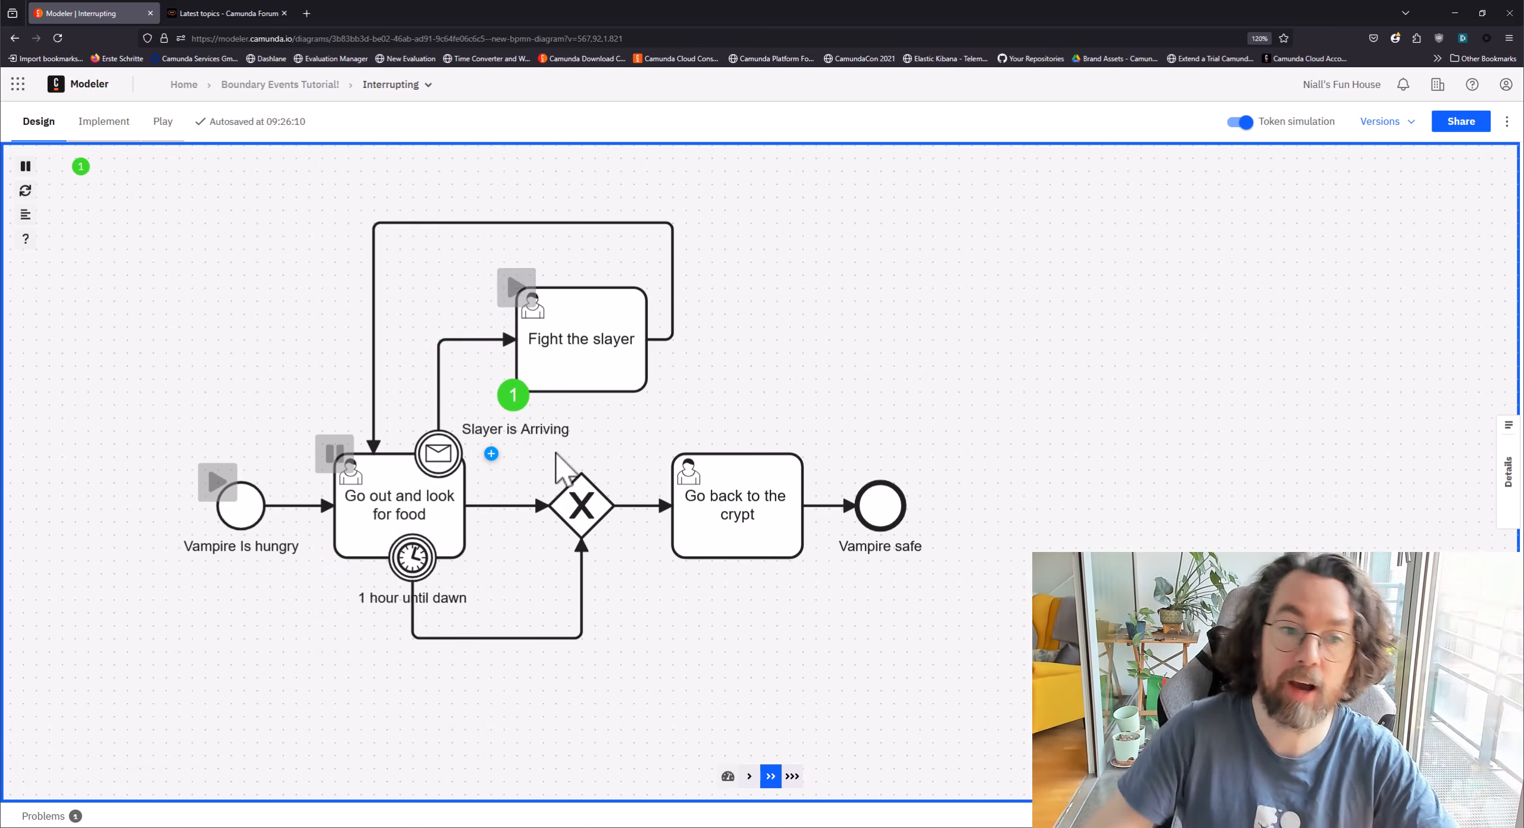
click(514, 290)
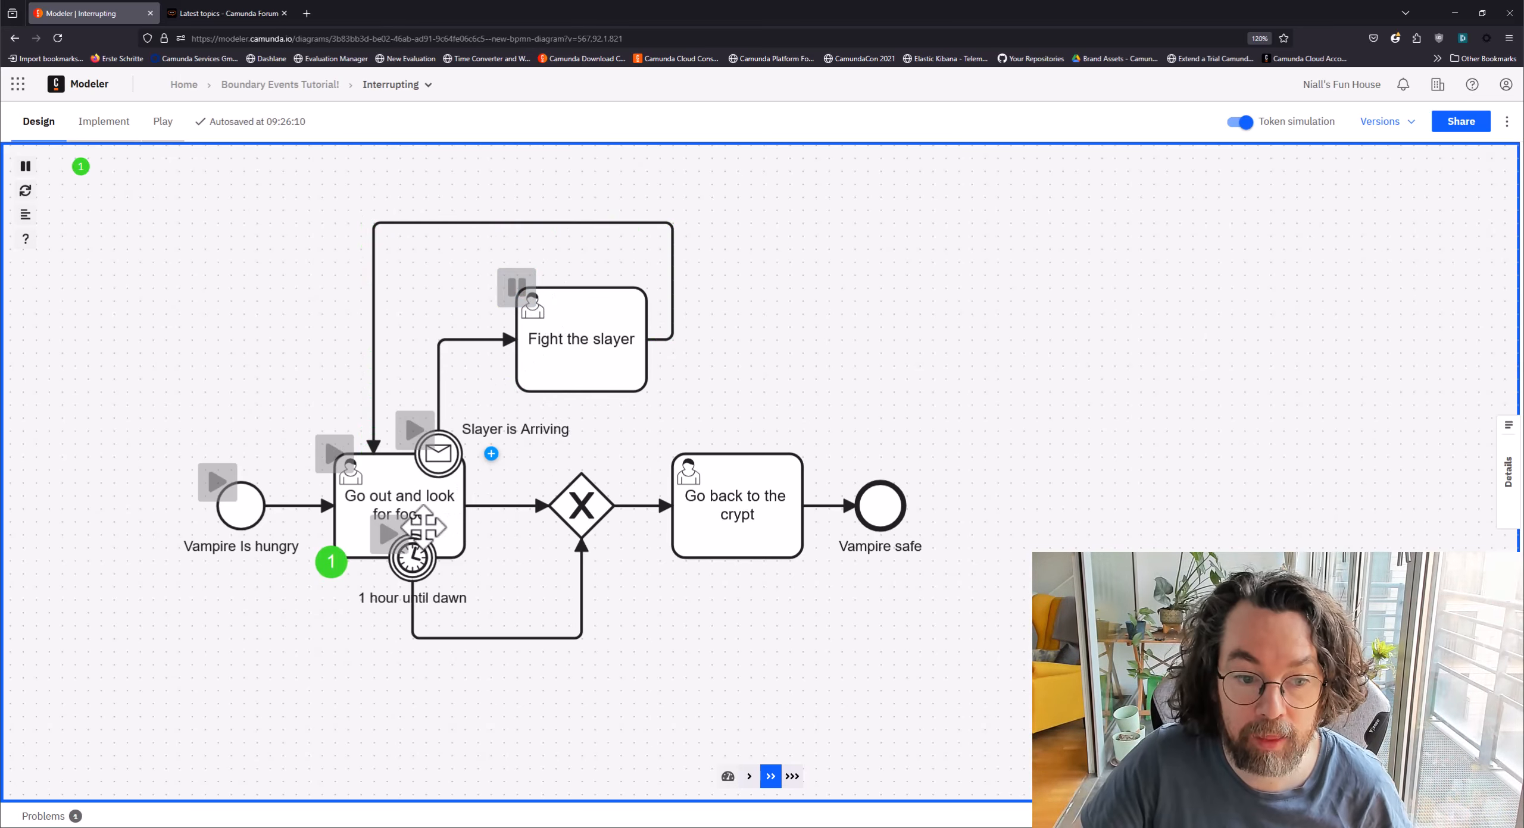
Step: Trigger the "1 hour until dawn" timer to run the token to the process end, and turn off token simulation
click(386, 532)
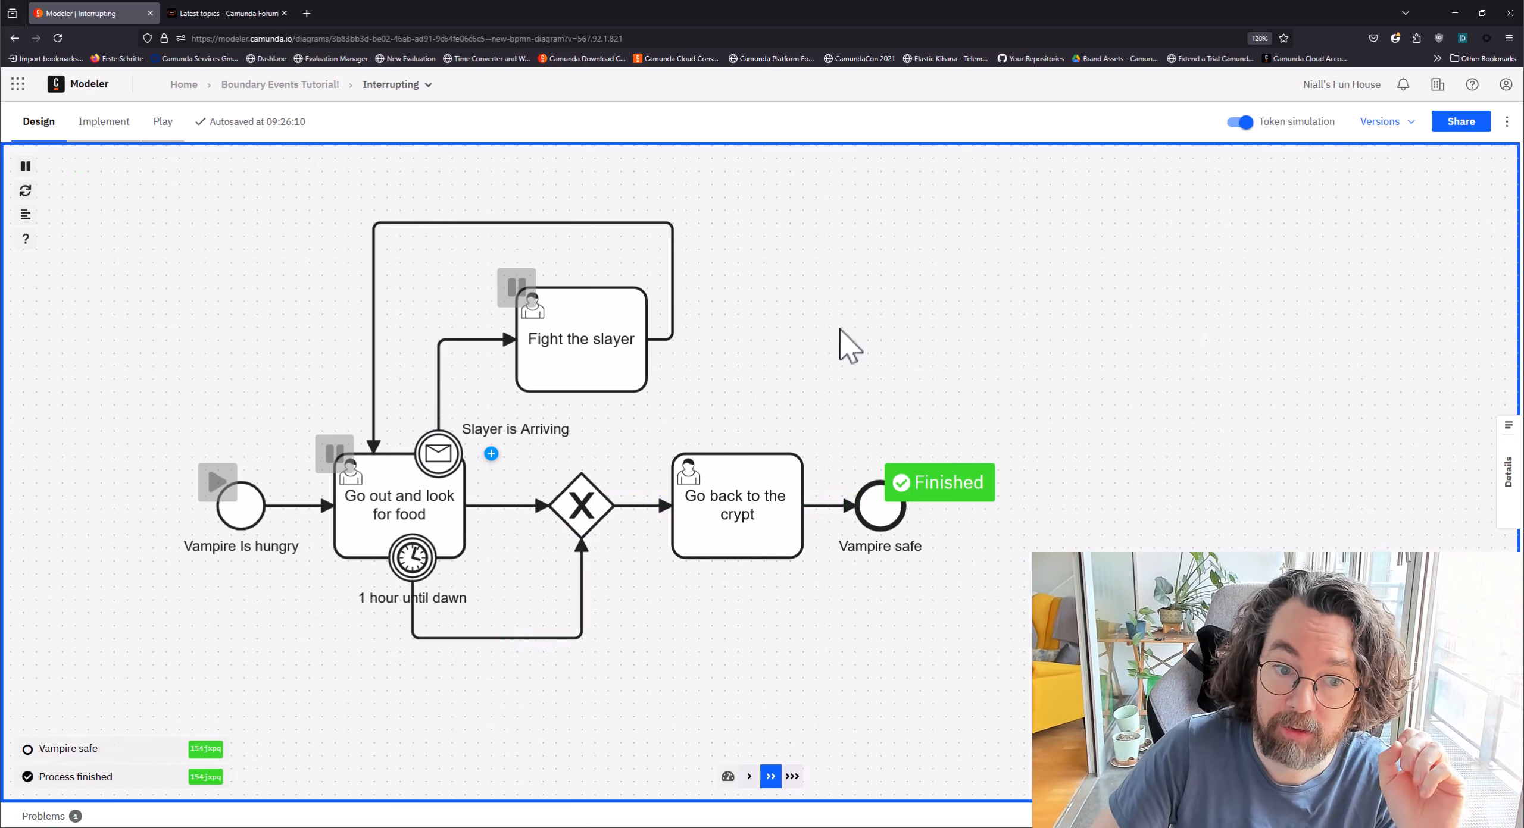
drag(833, 335, 777, 340)
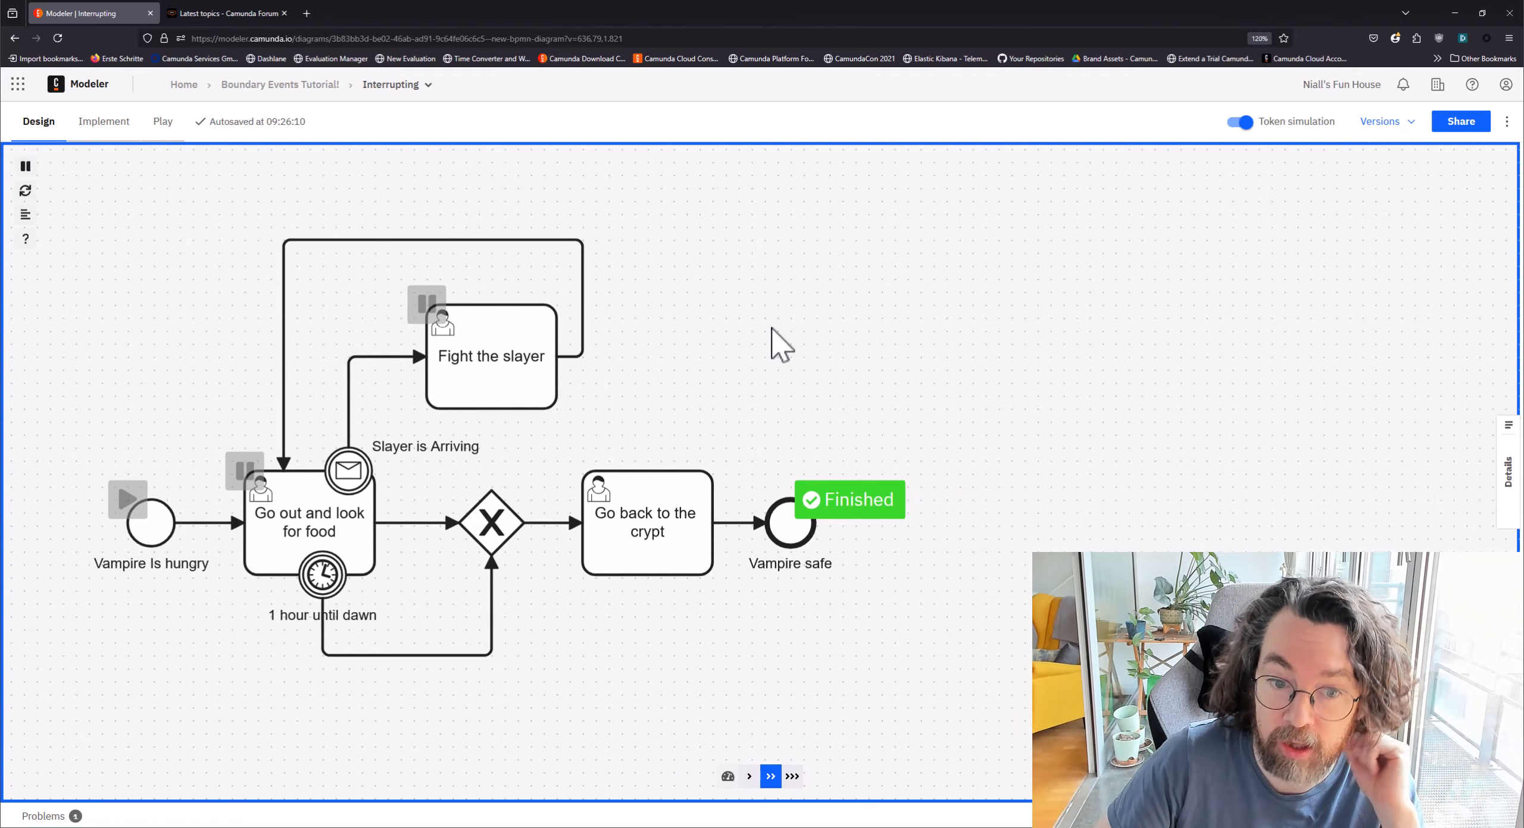
click(1237, 125)
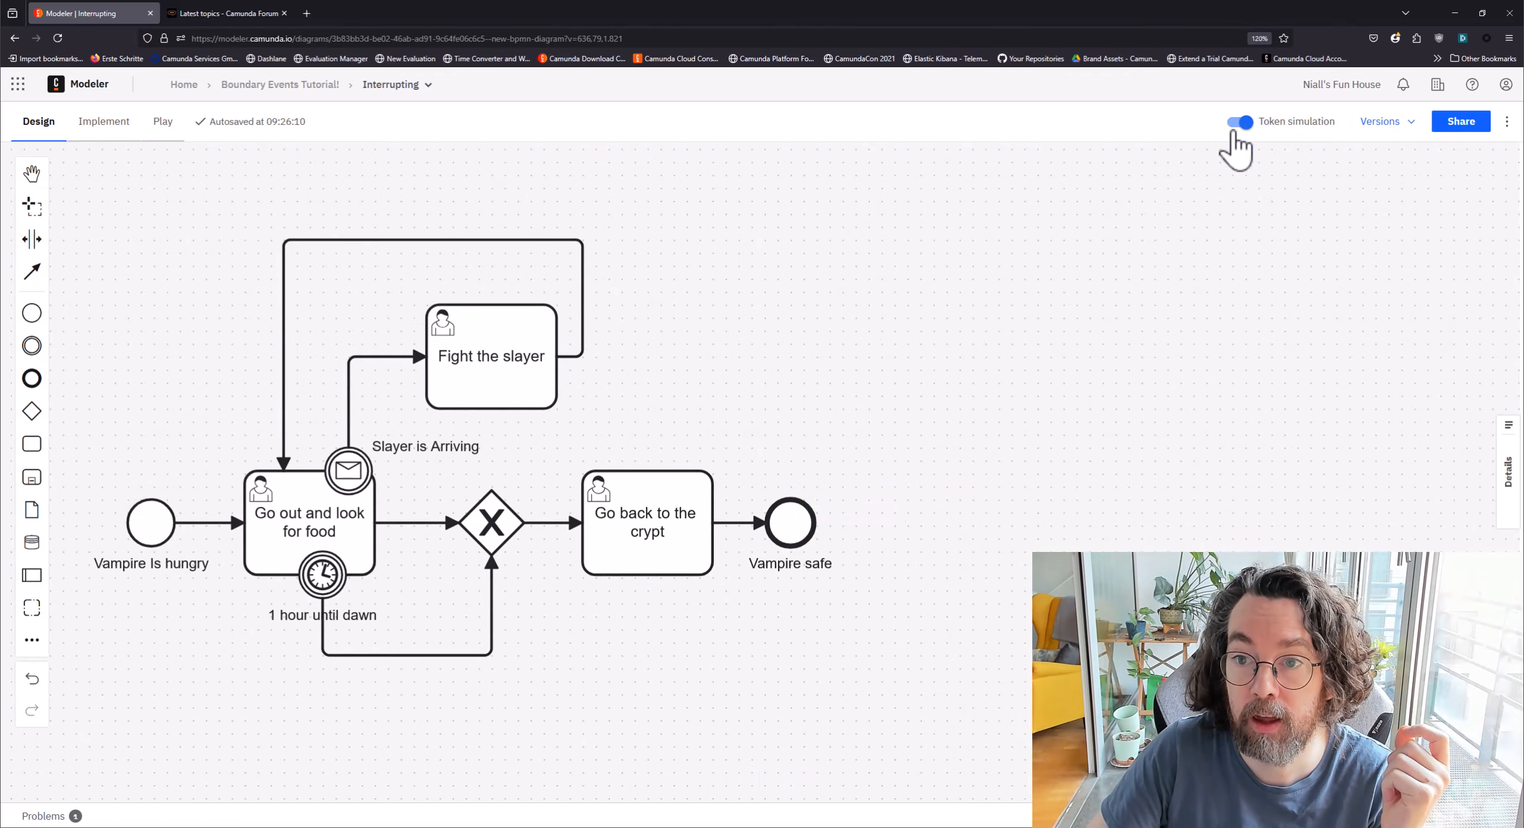
Step: Attach an intermediate event to the upper edge of "Go back to the crypt" and change it to an interrupting signal boundary event
drag(774, 335, 800, 317)
drag(34, 346, 712, 453)
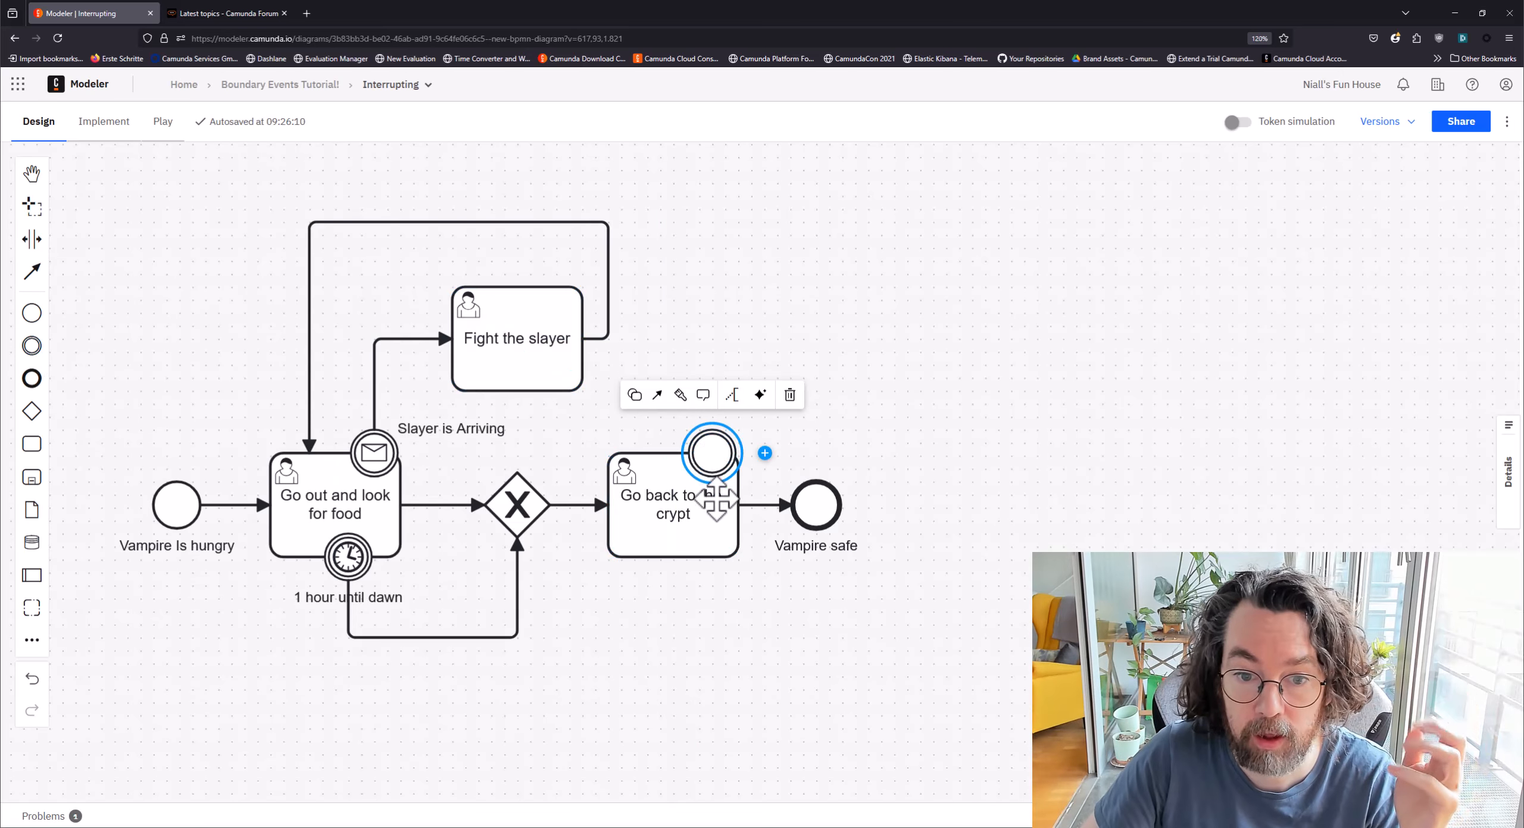
click(635, 395)
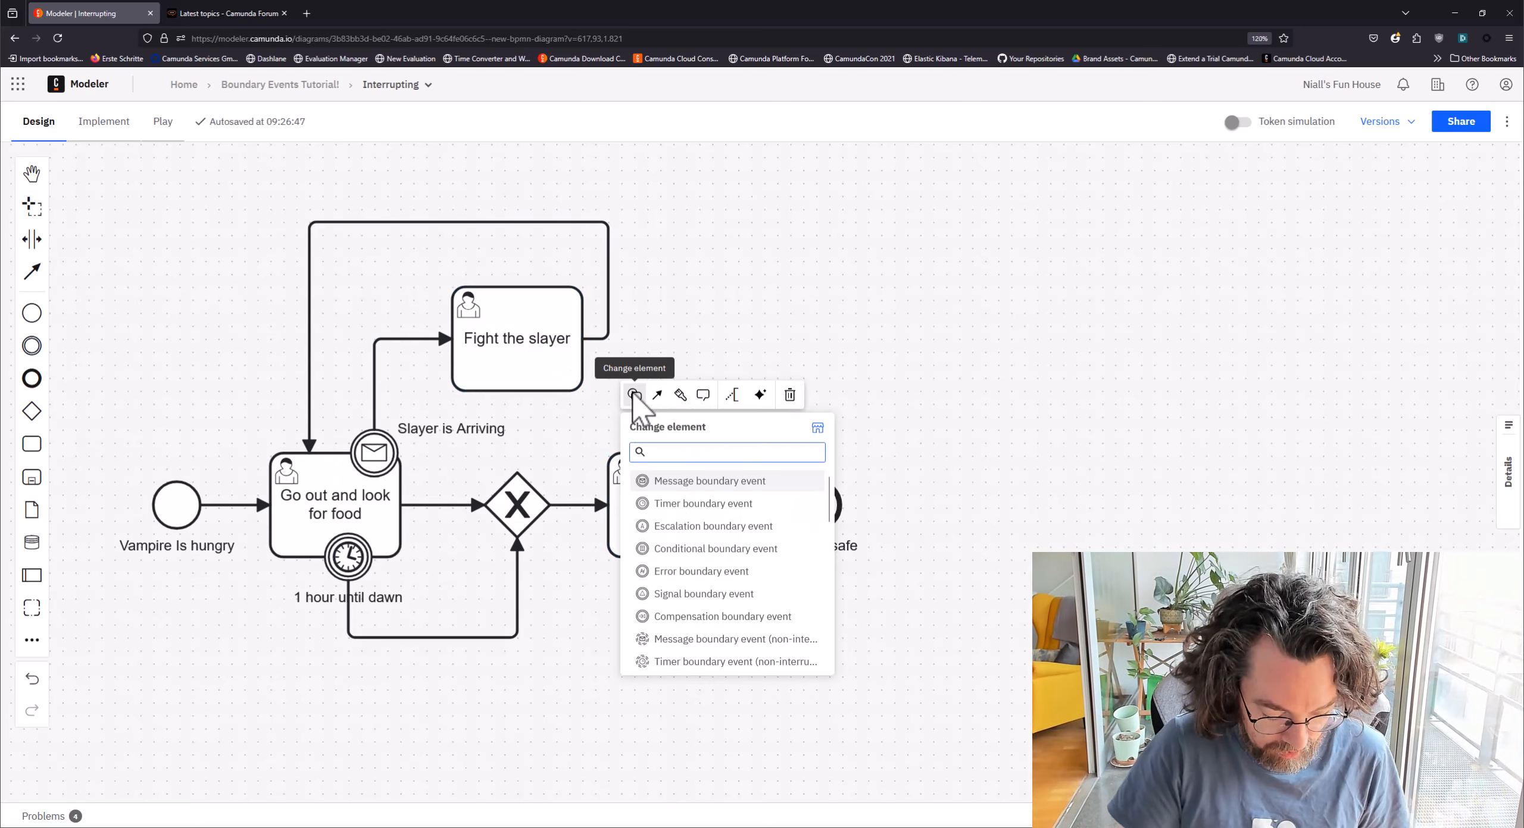
text(si)
click(727, 482)
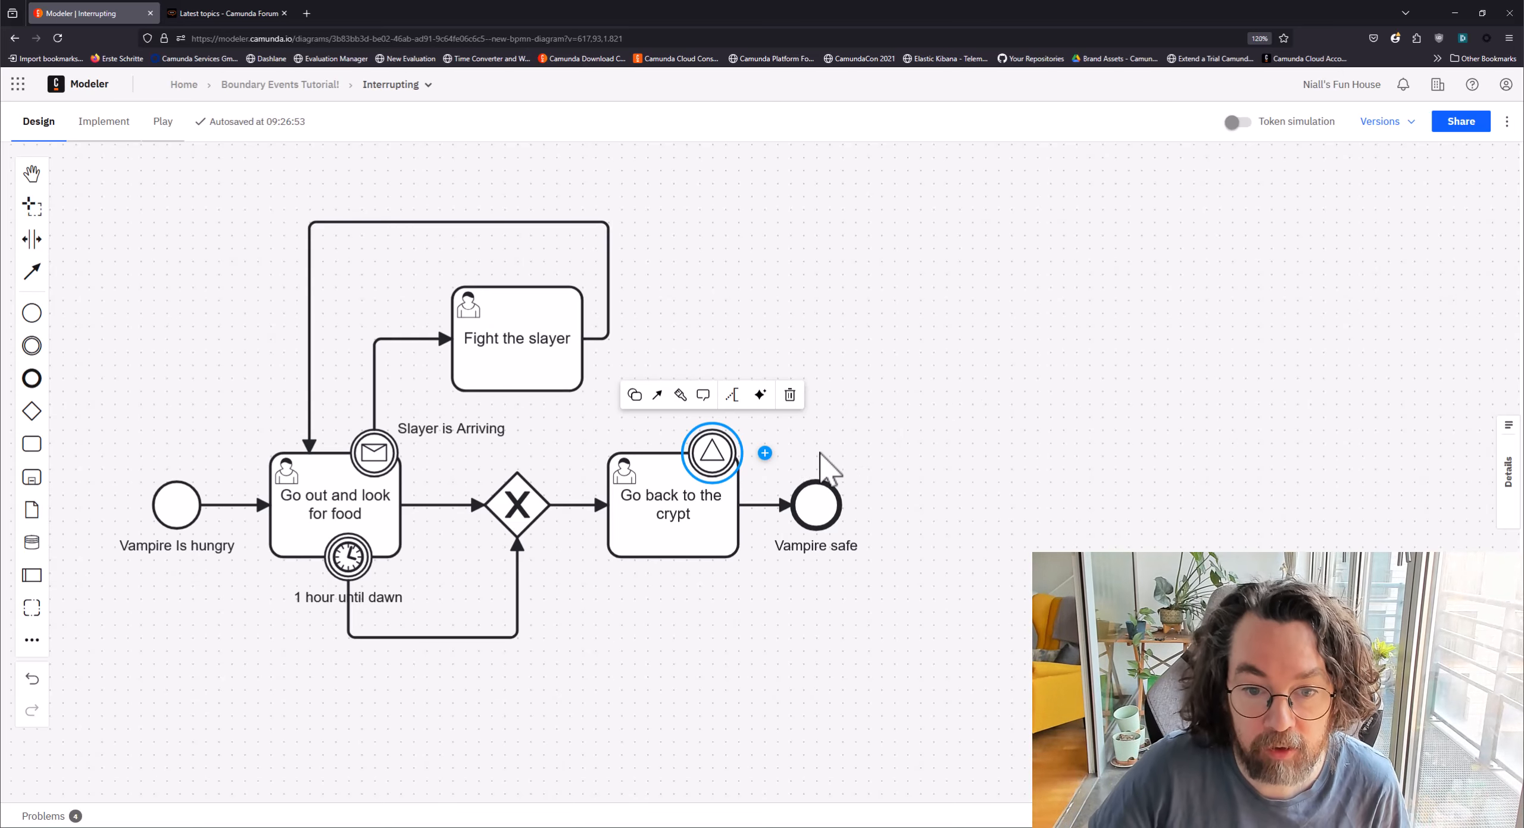
Step: Name the signal boundary event "Shouting Fire" and place its label to the left of the event, just above the task
double_click(712, 449)
click(895, 435)
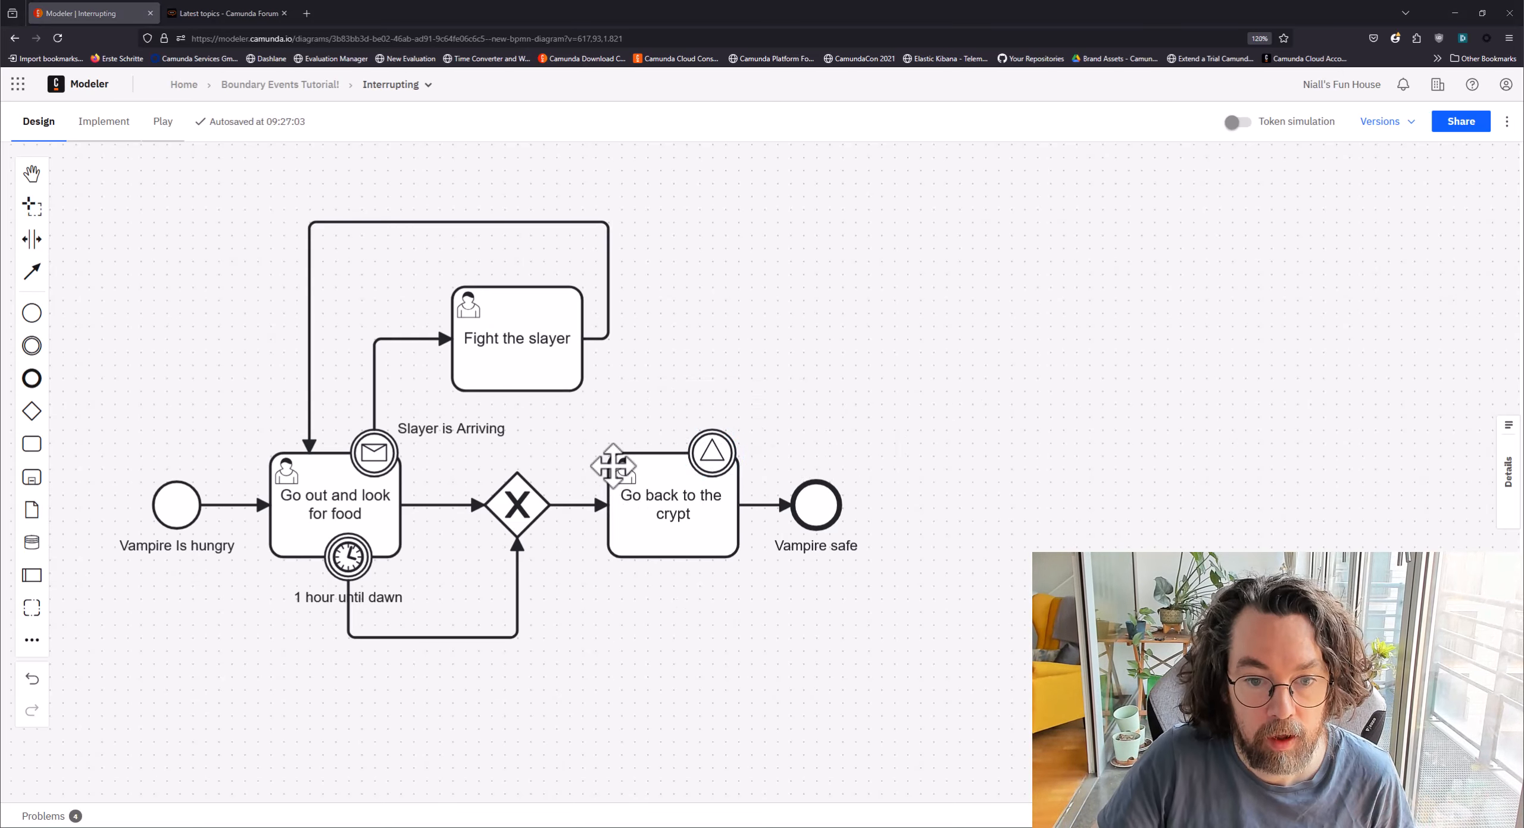
double_click(729, 451)
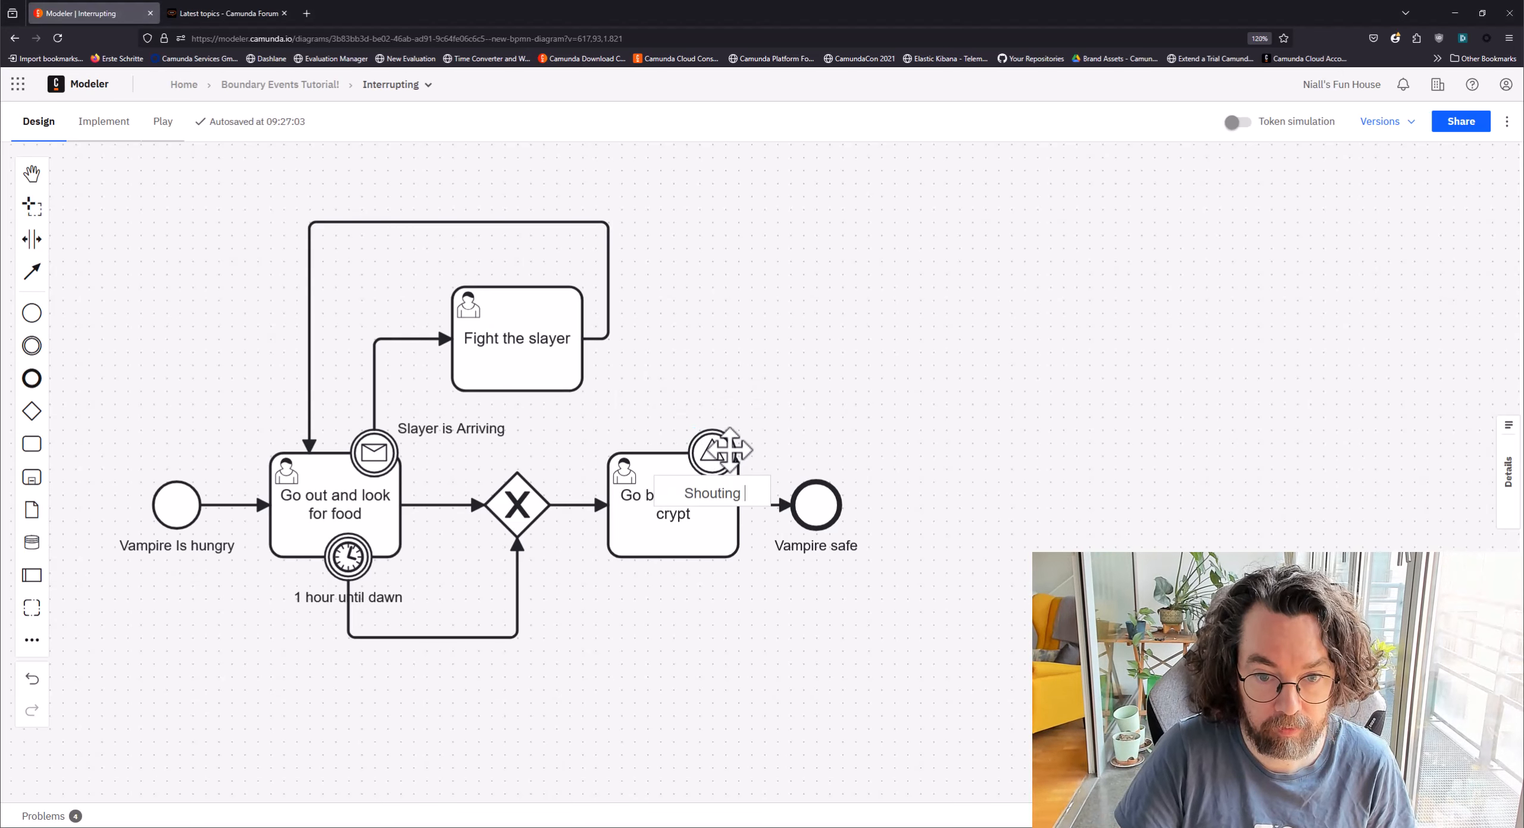
click(729, 451)
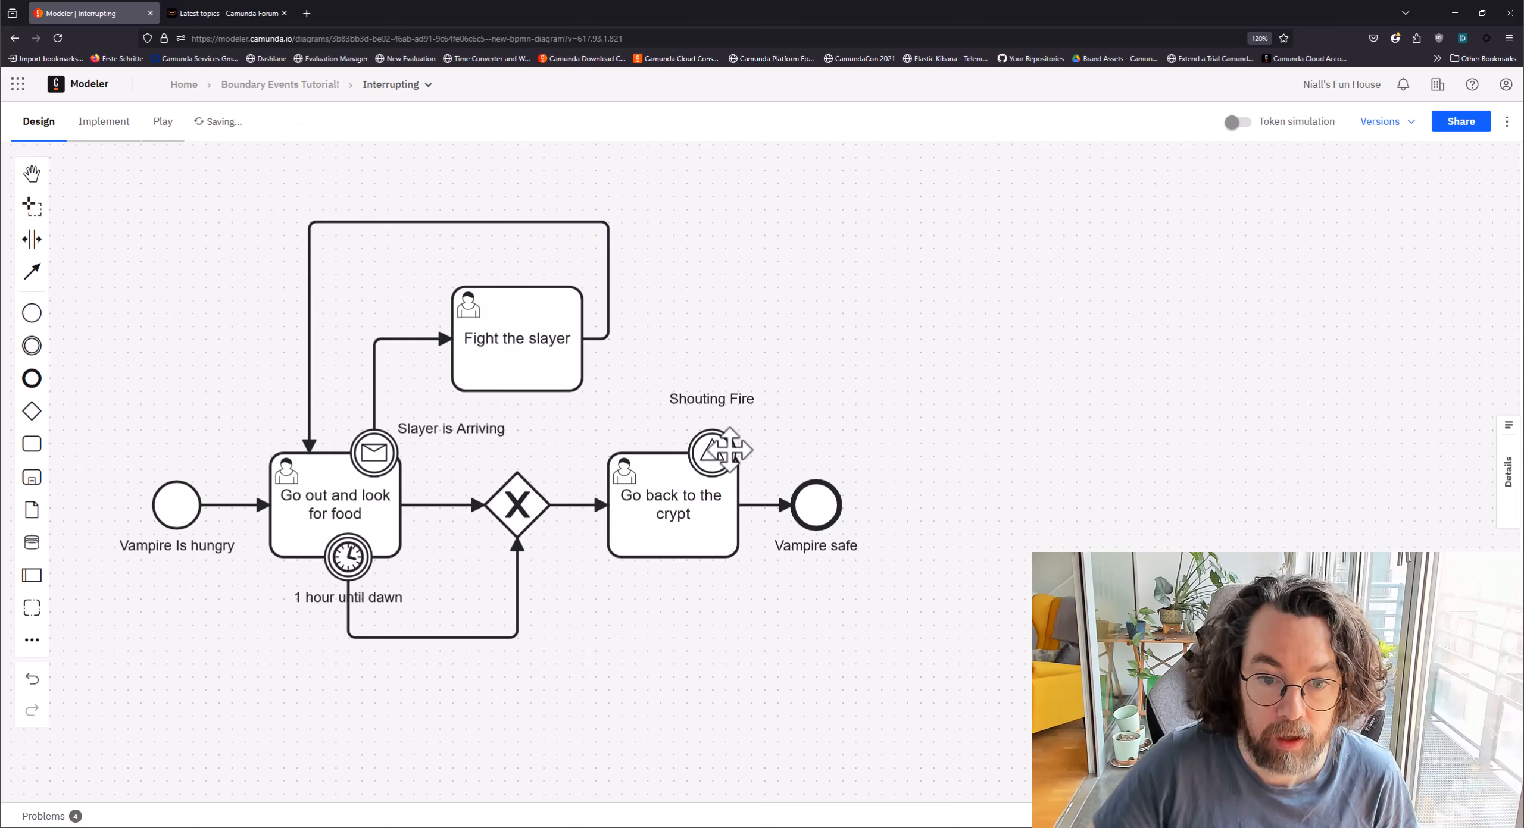
drag(676, 399, 608, 424)
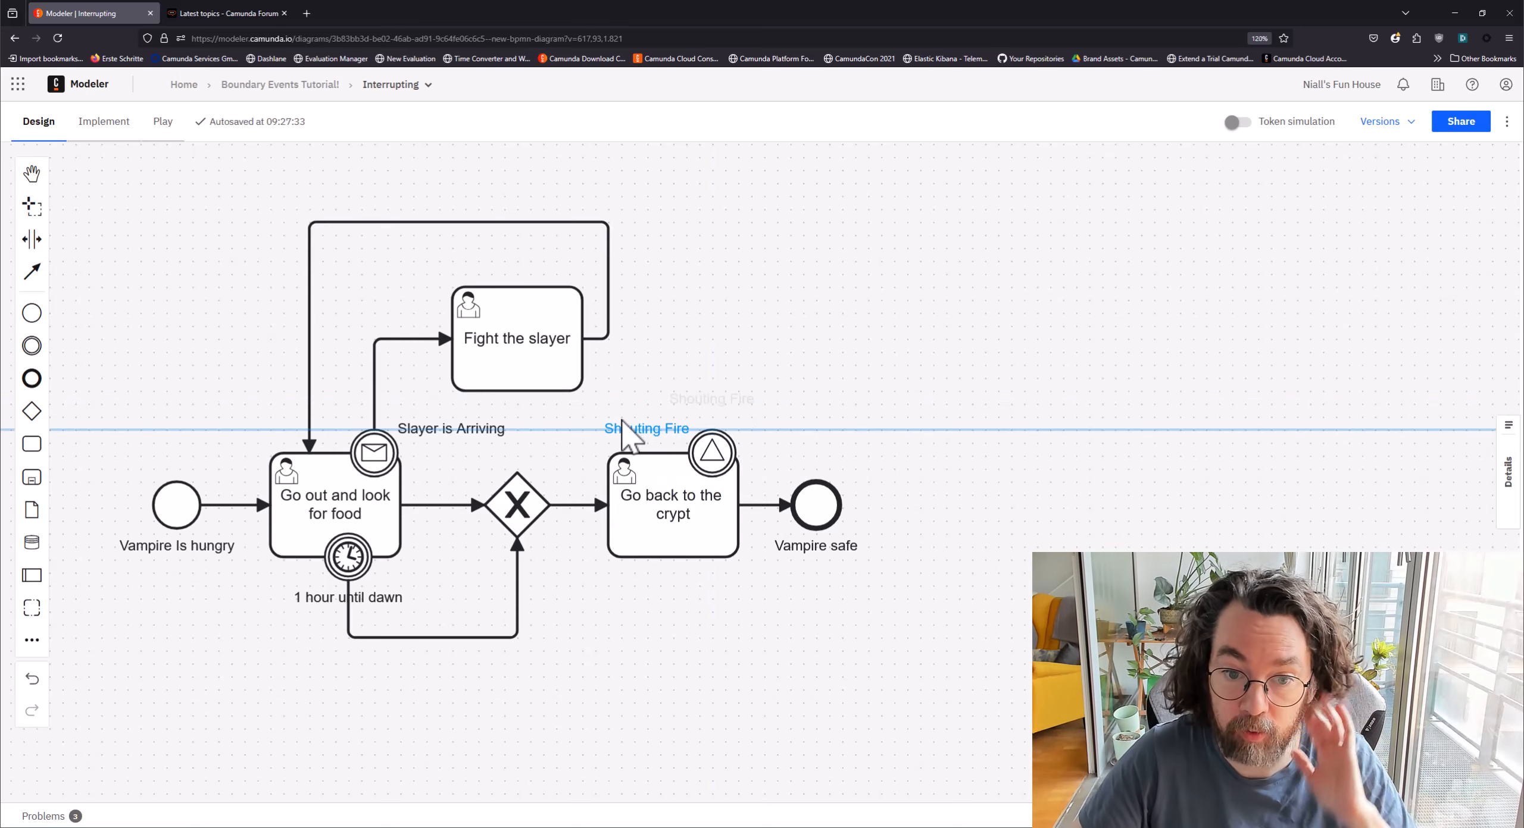
Step: Append a task to the "Shouting Fire" signal event, followed by an end event
click(721, 444)
click(765, 455)
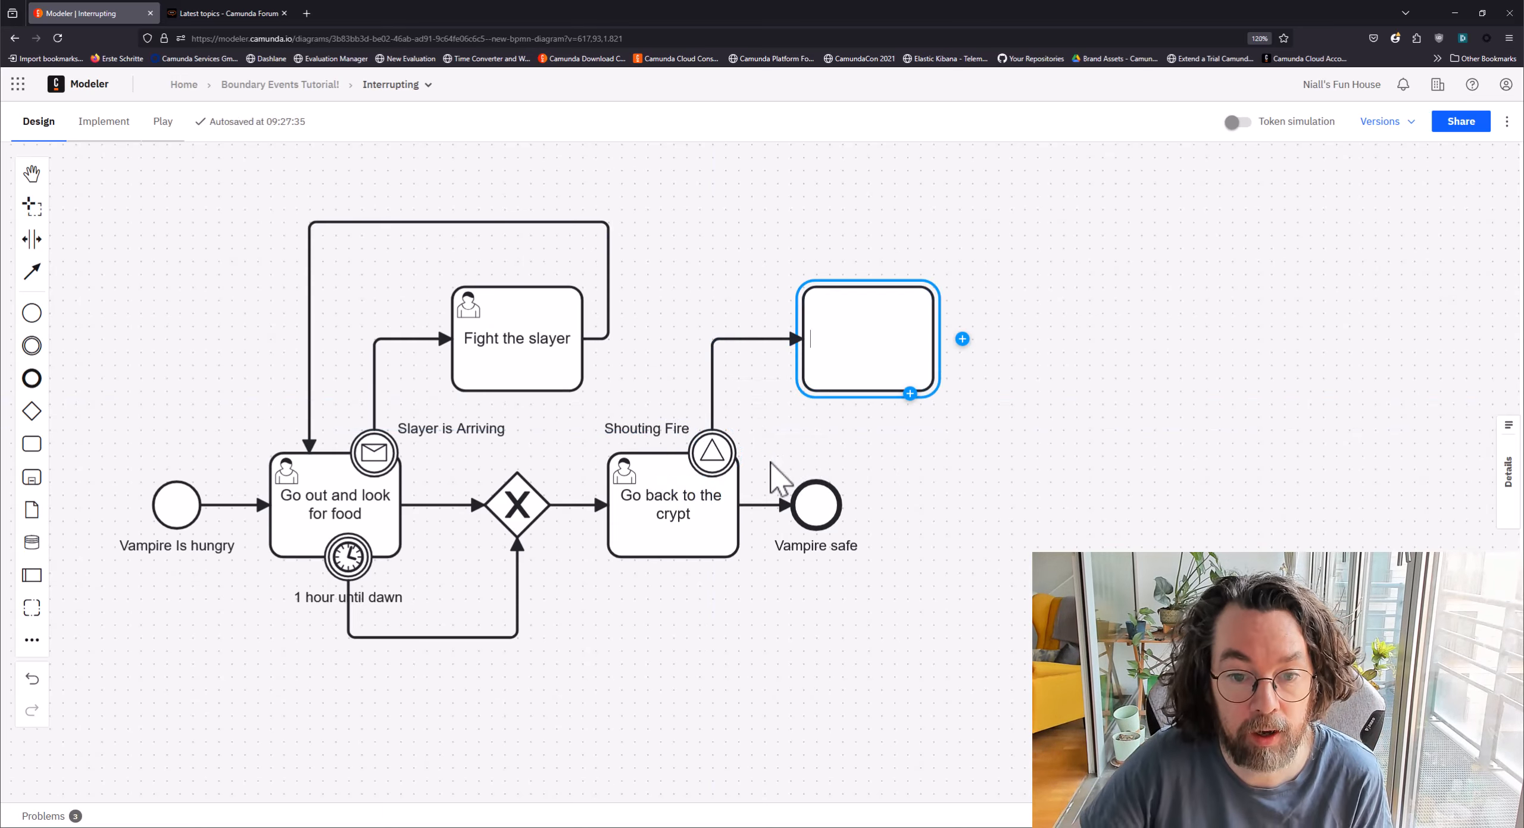
click(963, 362)
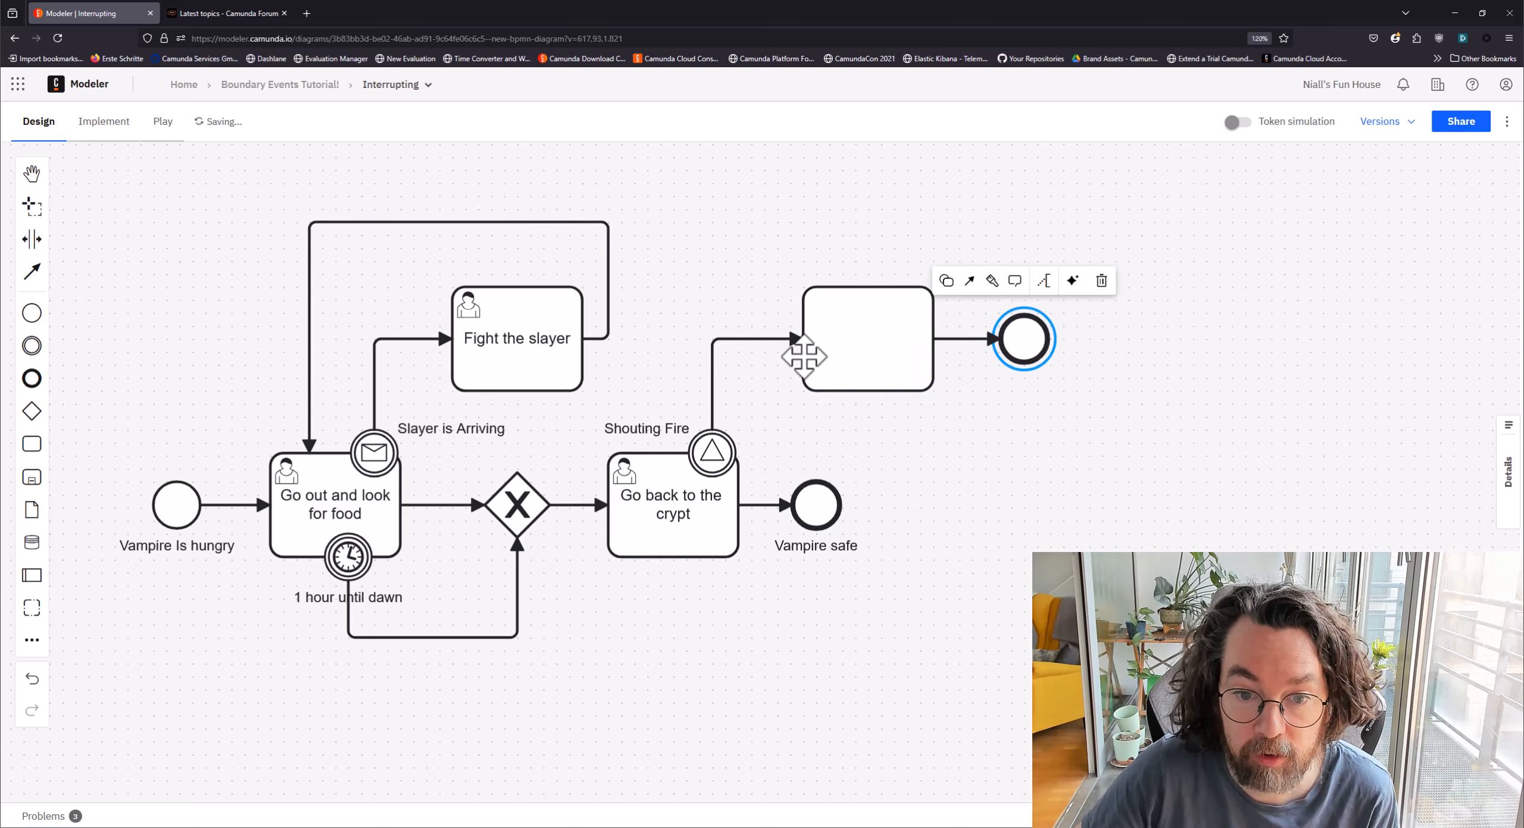
Step: Name the task after the "Shouting Fire" event "Find a new Place" and change it to a user task
click(843, 343)
text(Find a new Place)
key(Return)
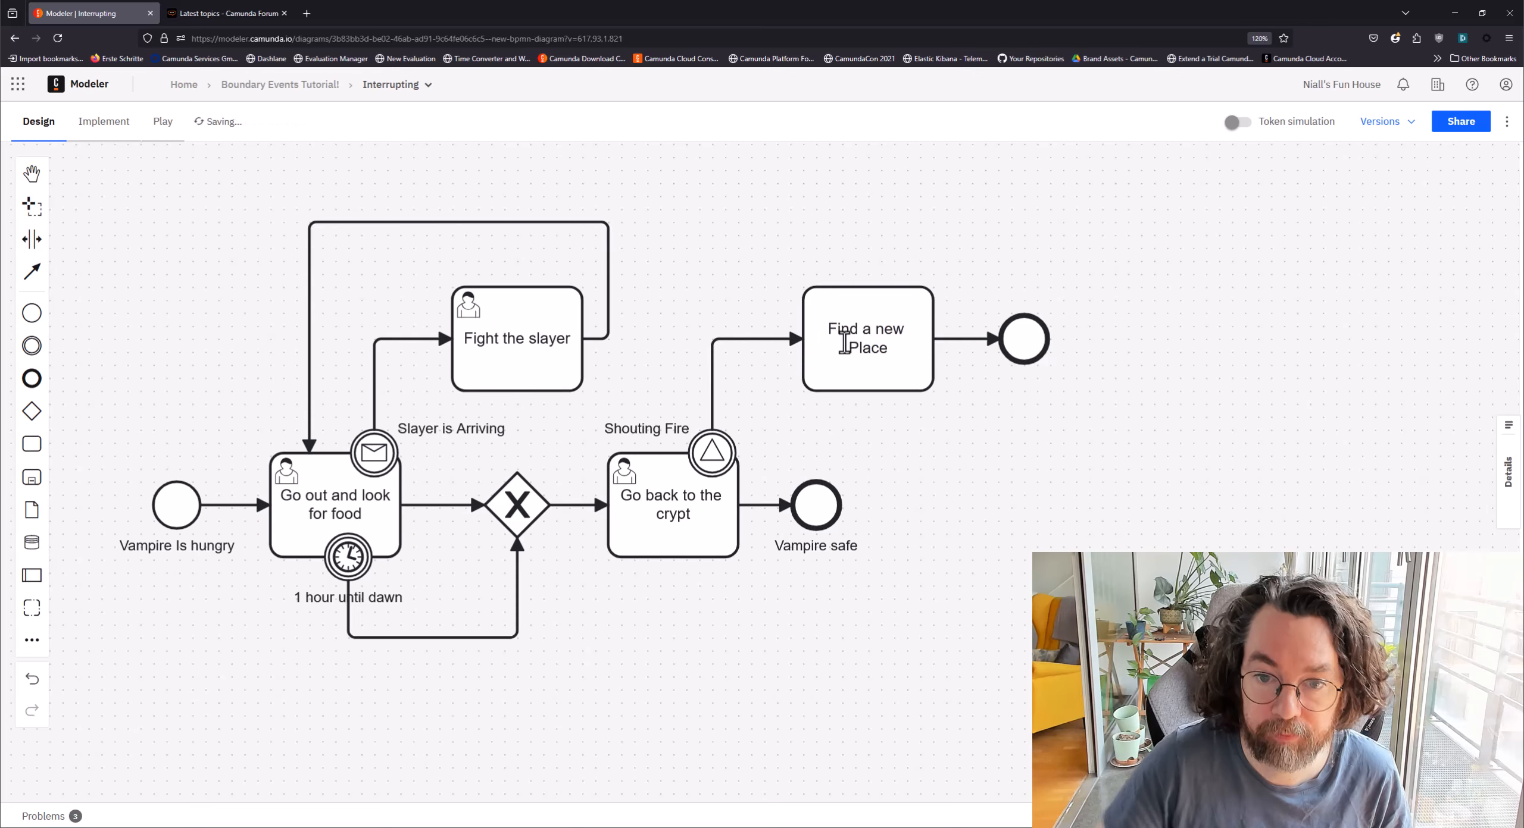
click(893, 337)
click(788, 250)
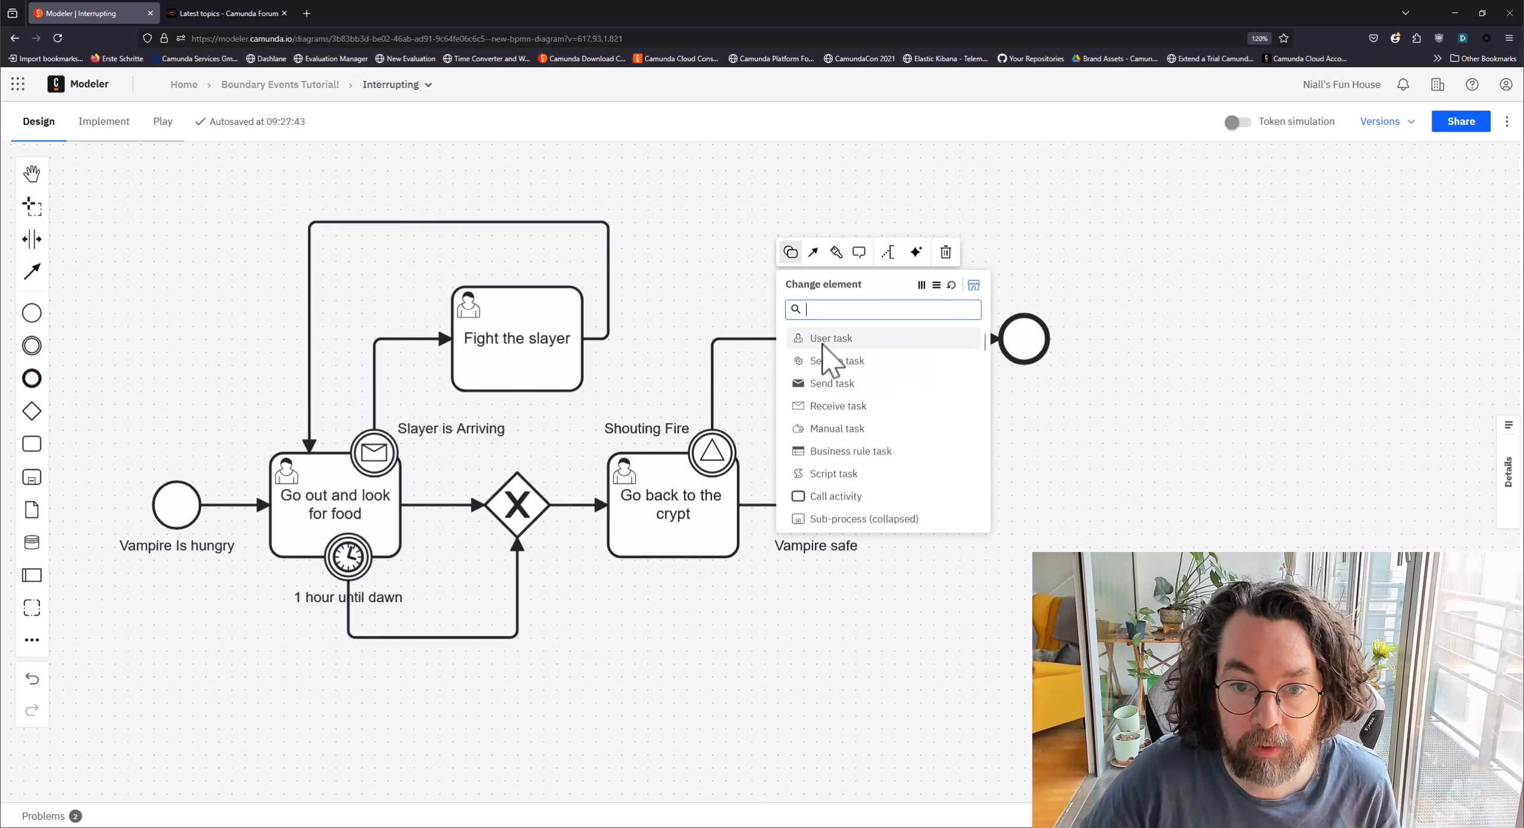
click(827, 353)
click(947, 503)
drag(946, 503, 1090, 460)
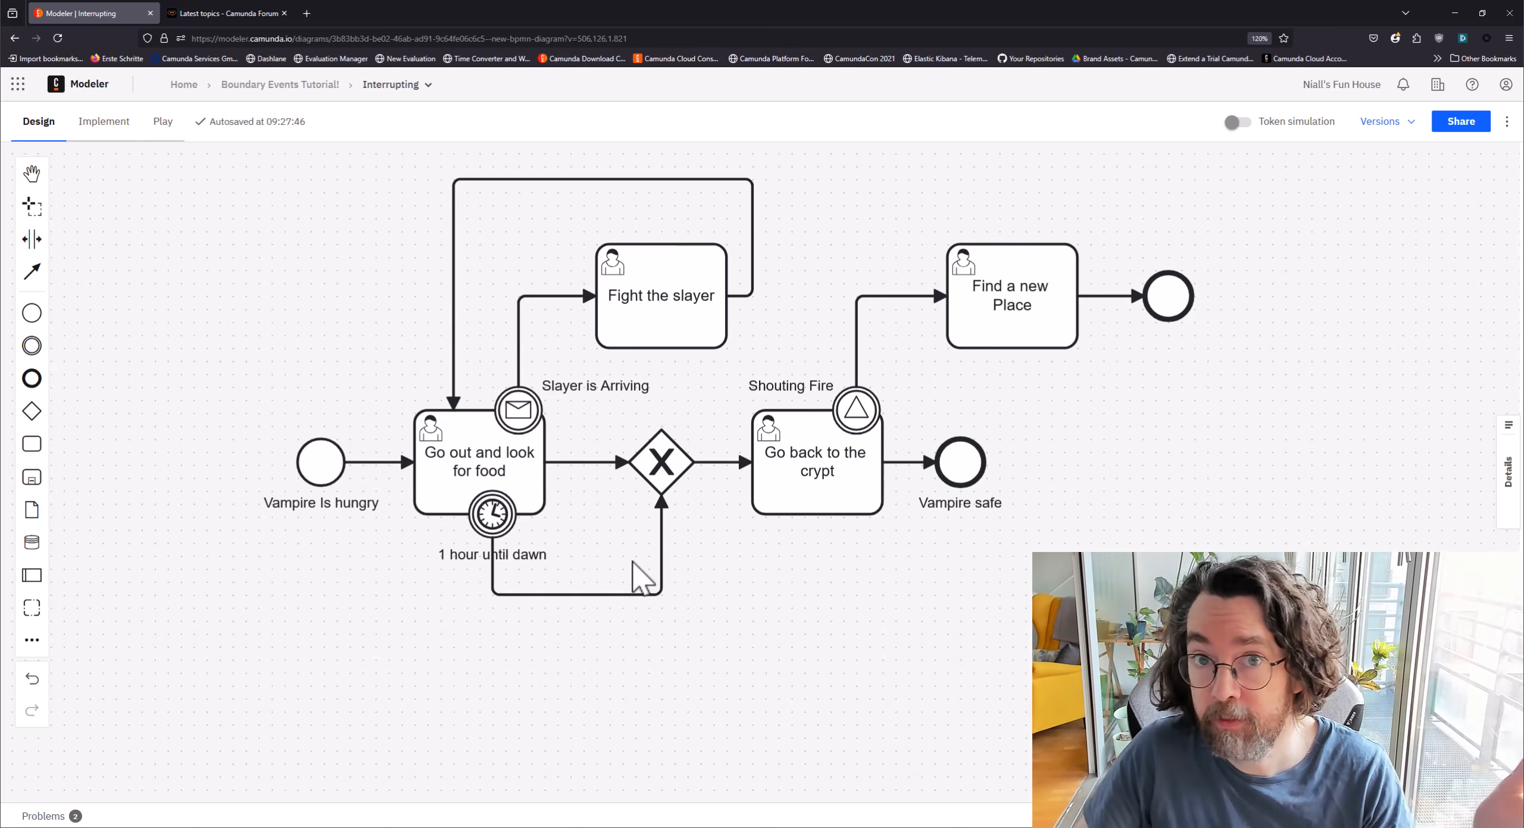
click(492, 509)
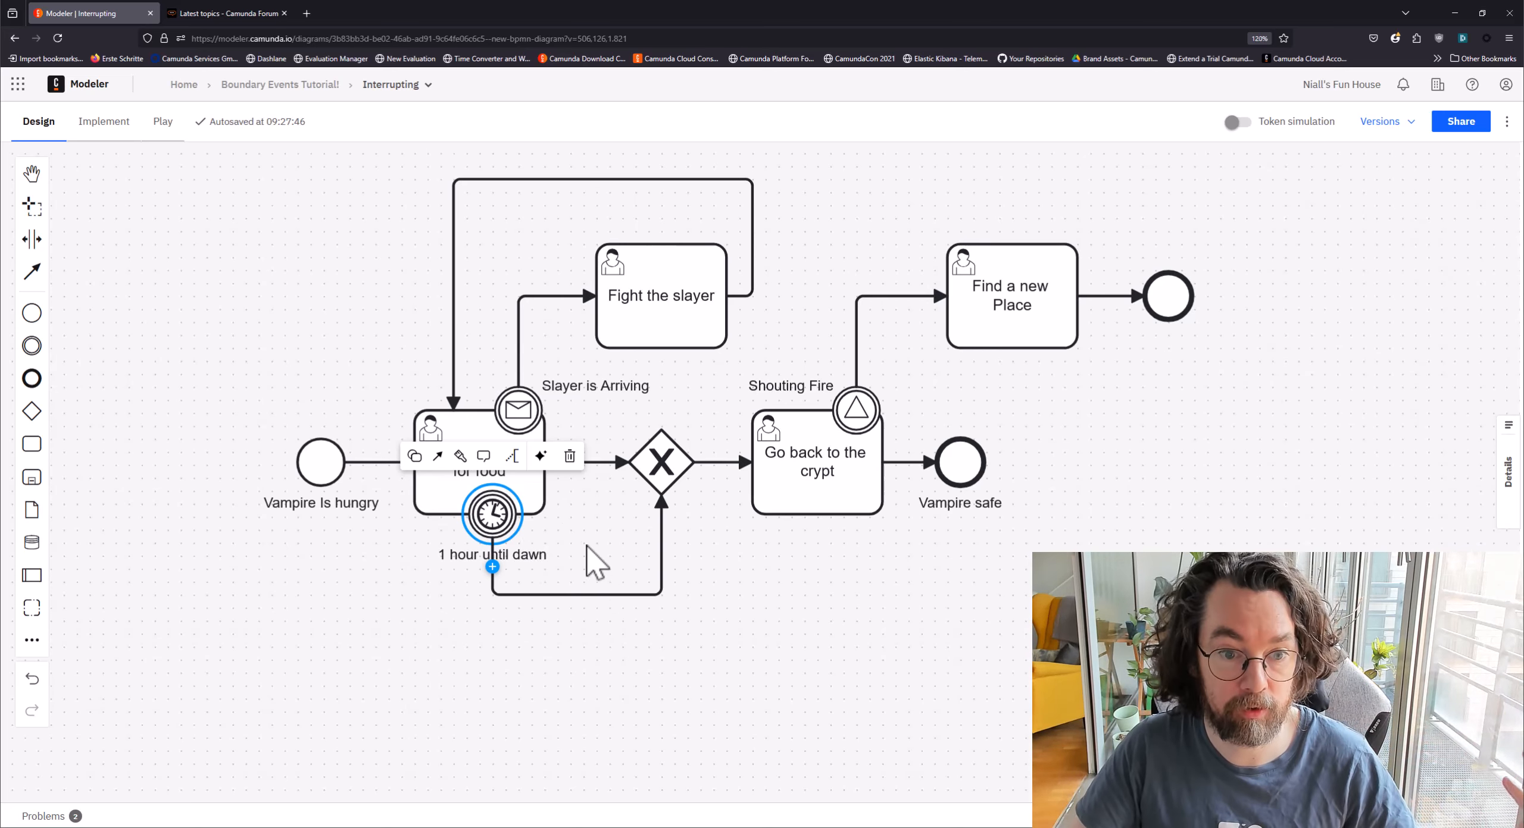
click(517, 411)
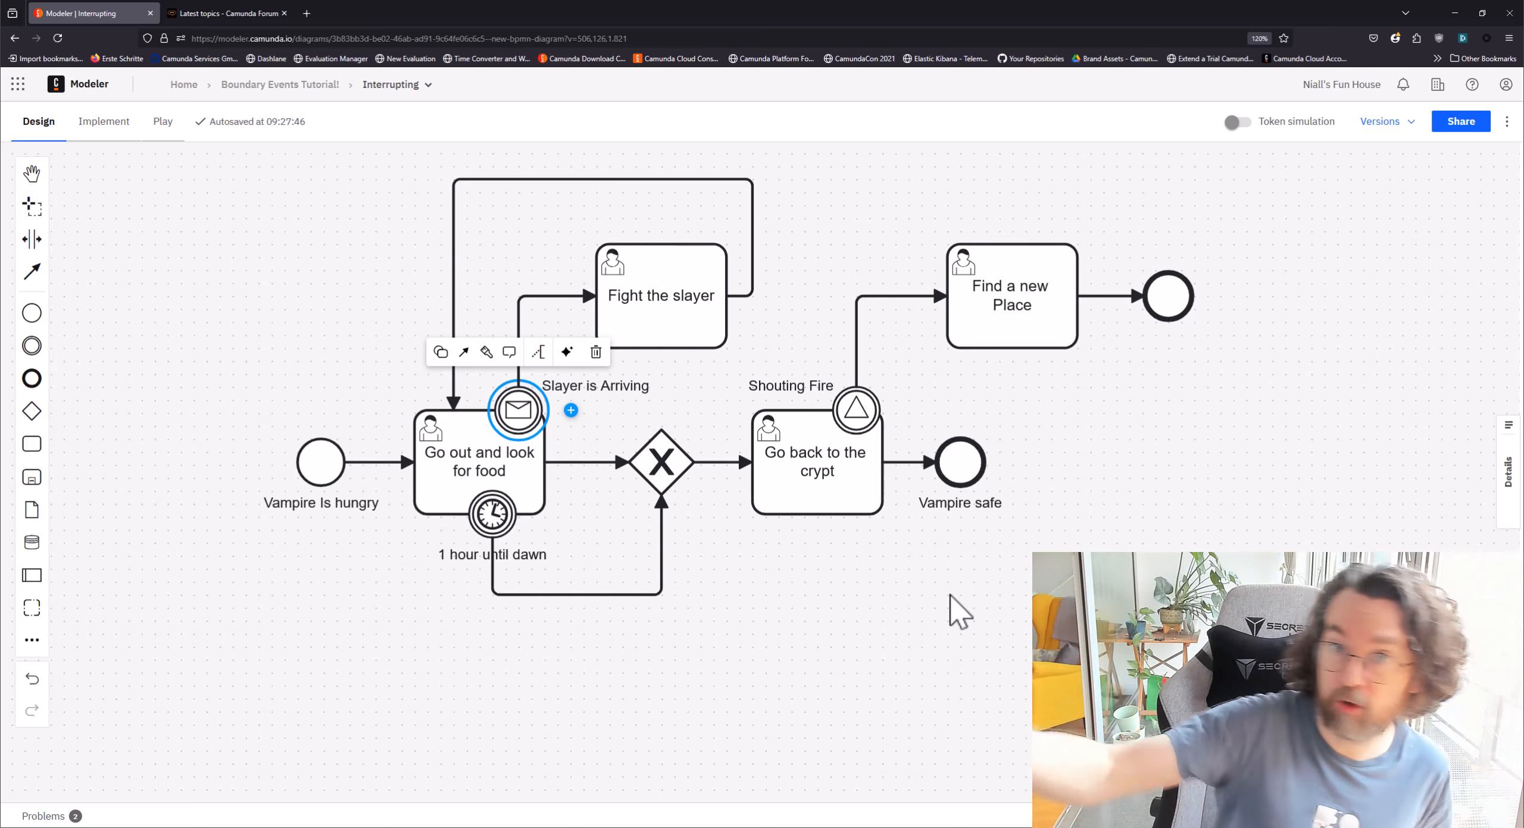
click(858, 417)
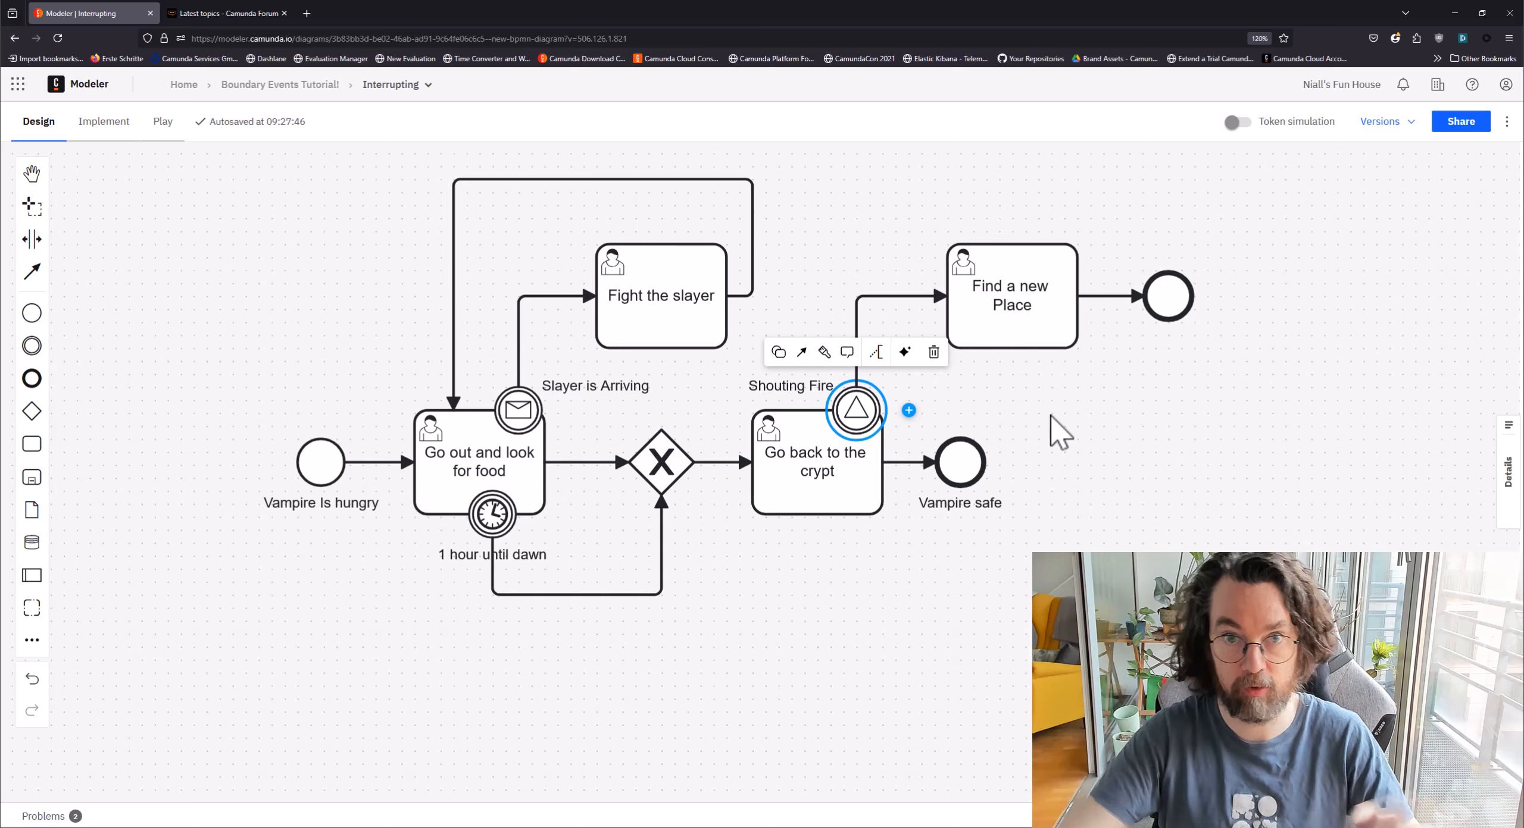
click(1095, 417)
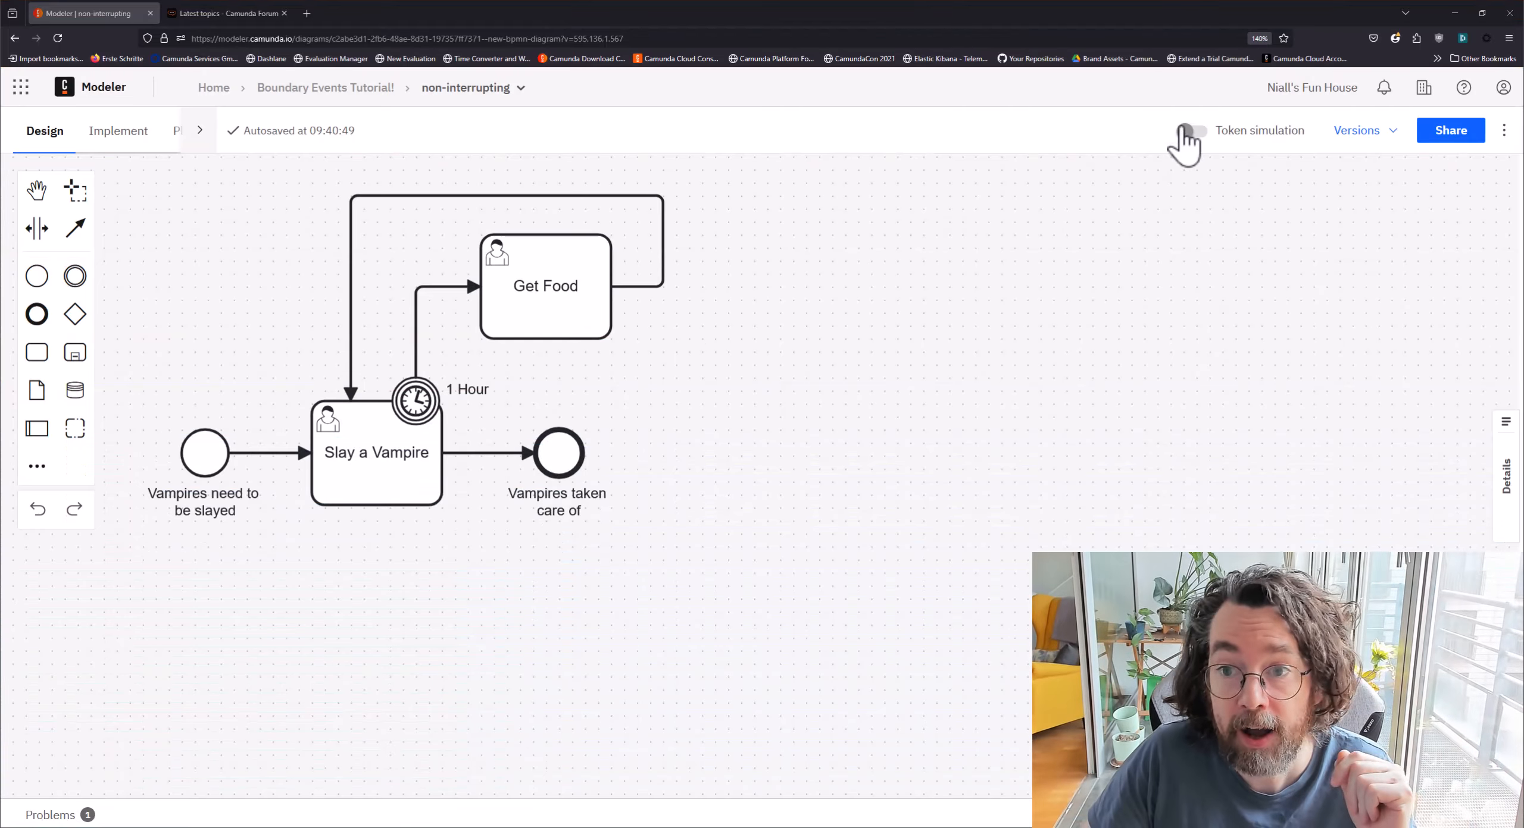
Step: Run a token simulation that repeatedly triggers the interrupting "1 Hour" timer on "Slay a Vampire" and completes "Get Food", and turn simulation off
click(1192, 132)
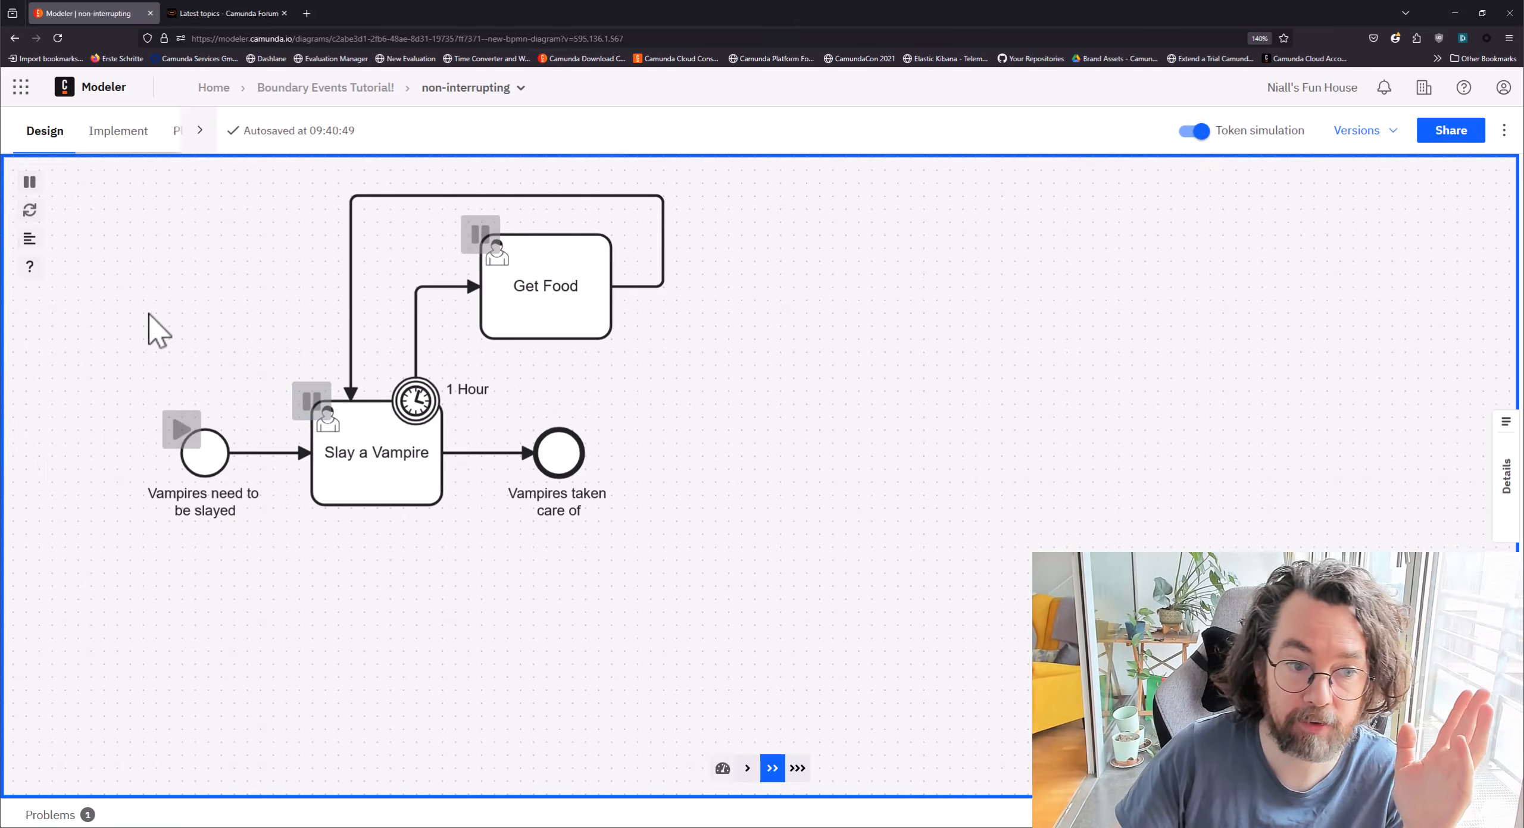
click(182, 429)
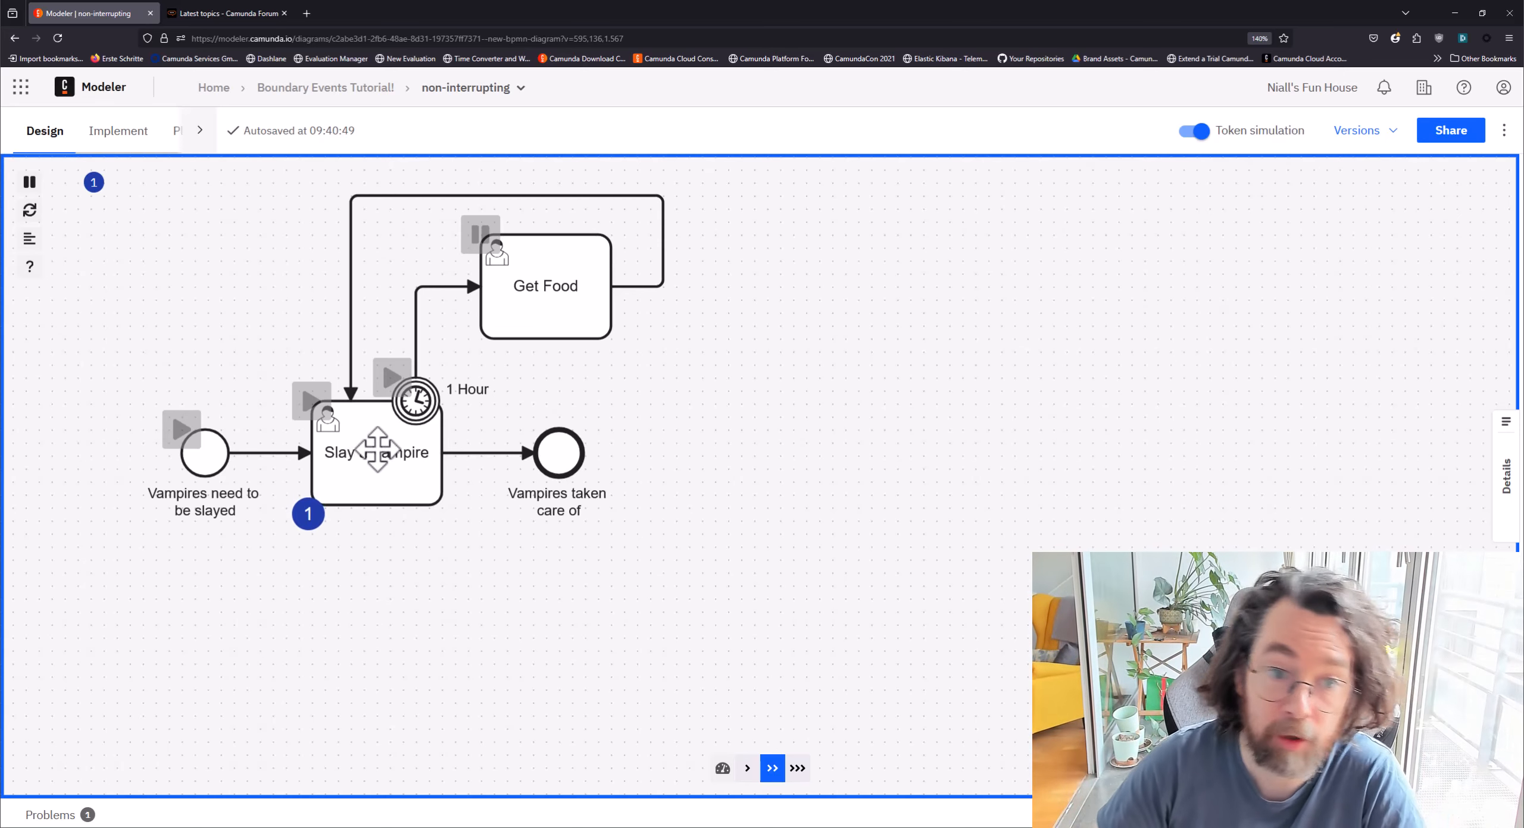
click(392, 381)
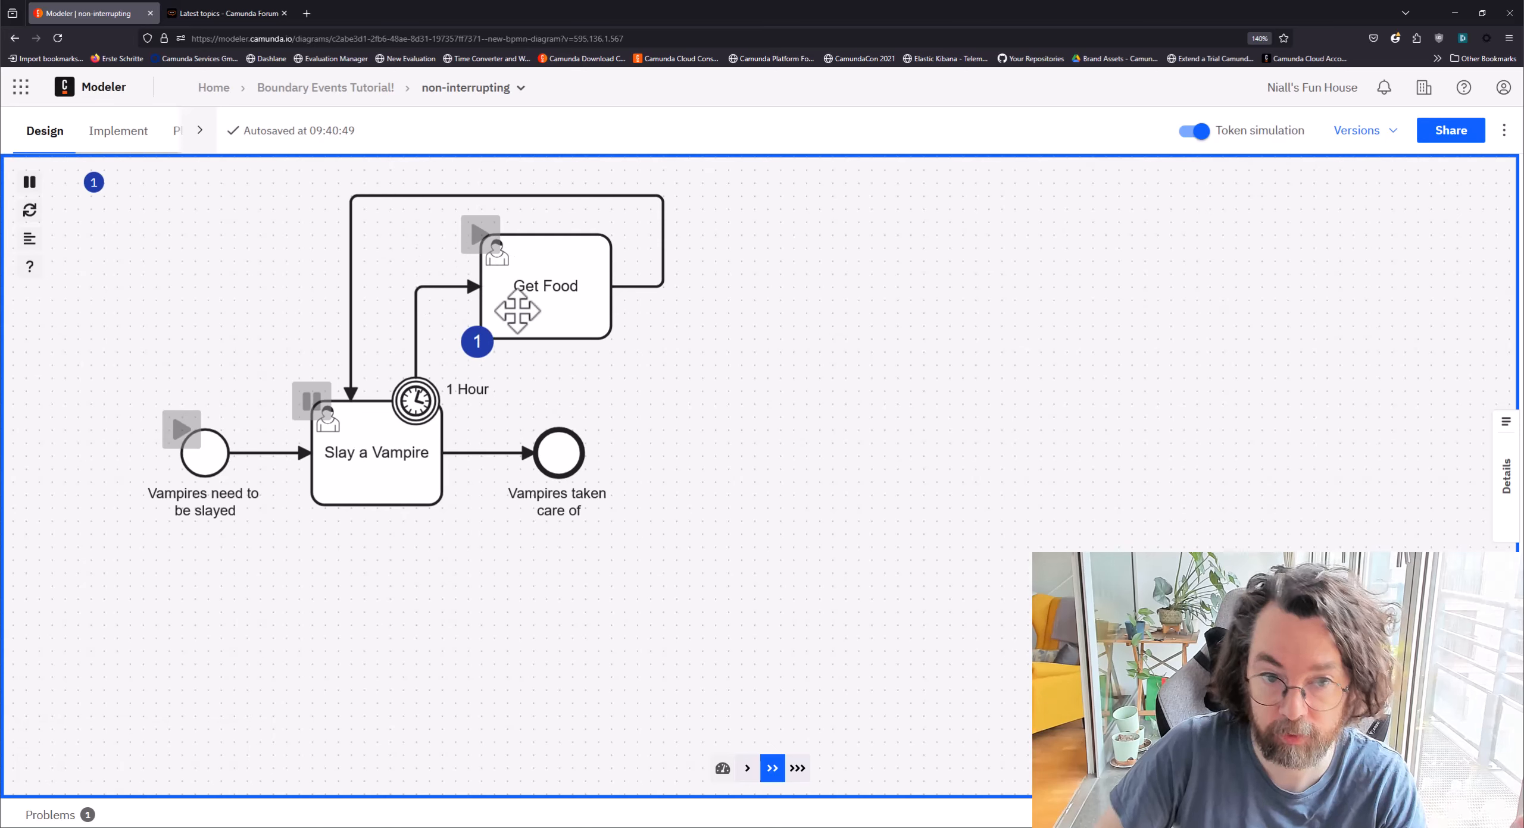
click(481, 236)
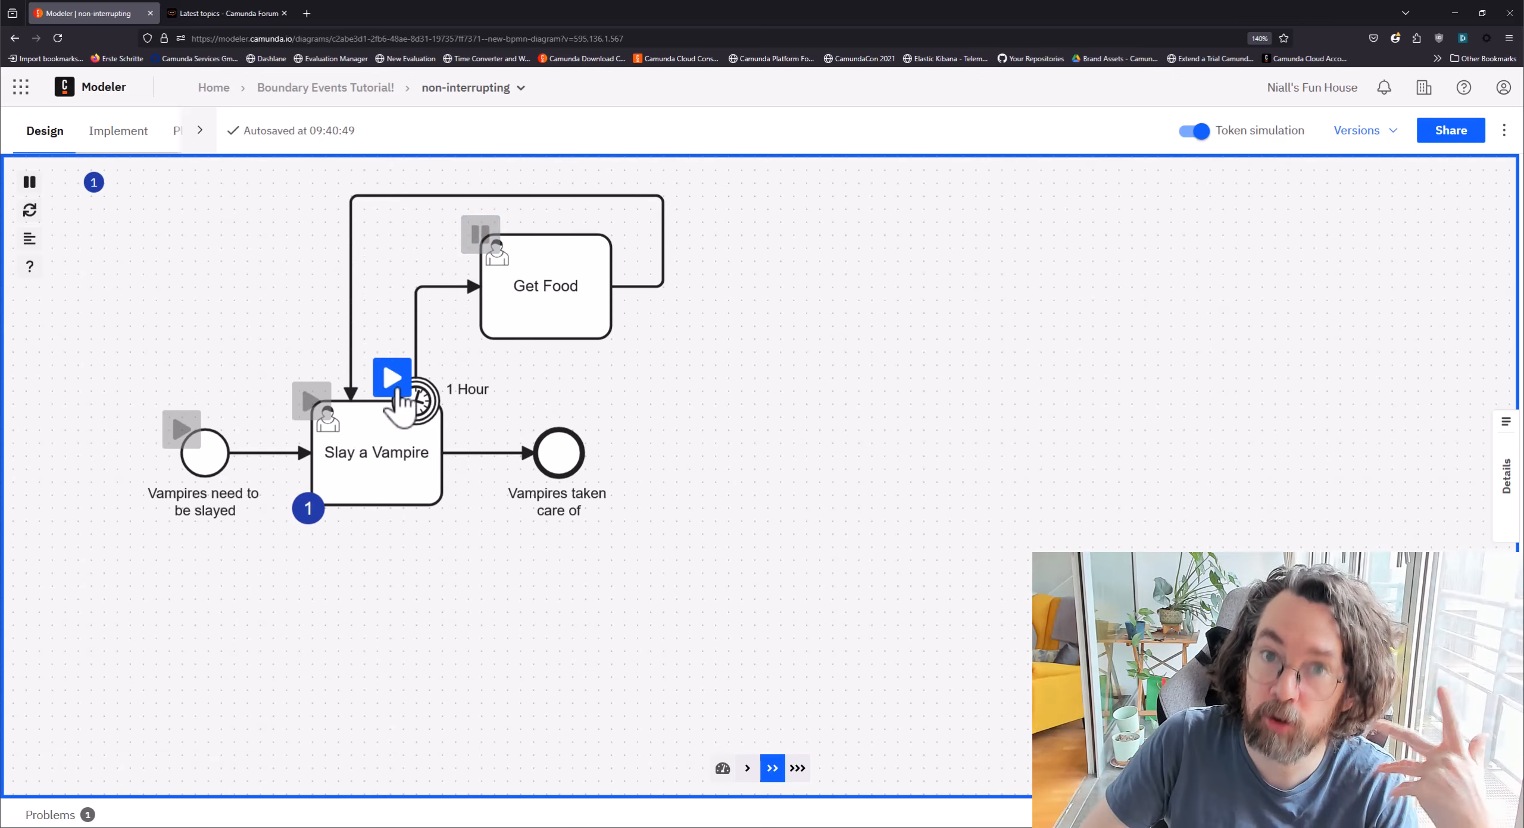
click(395, 388)
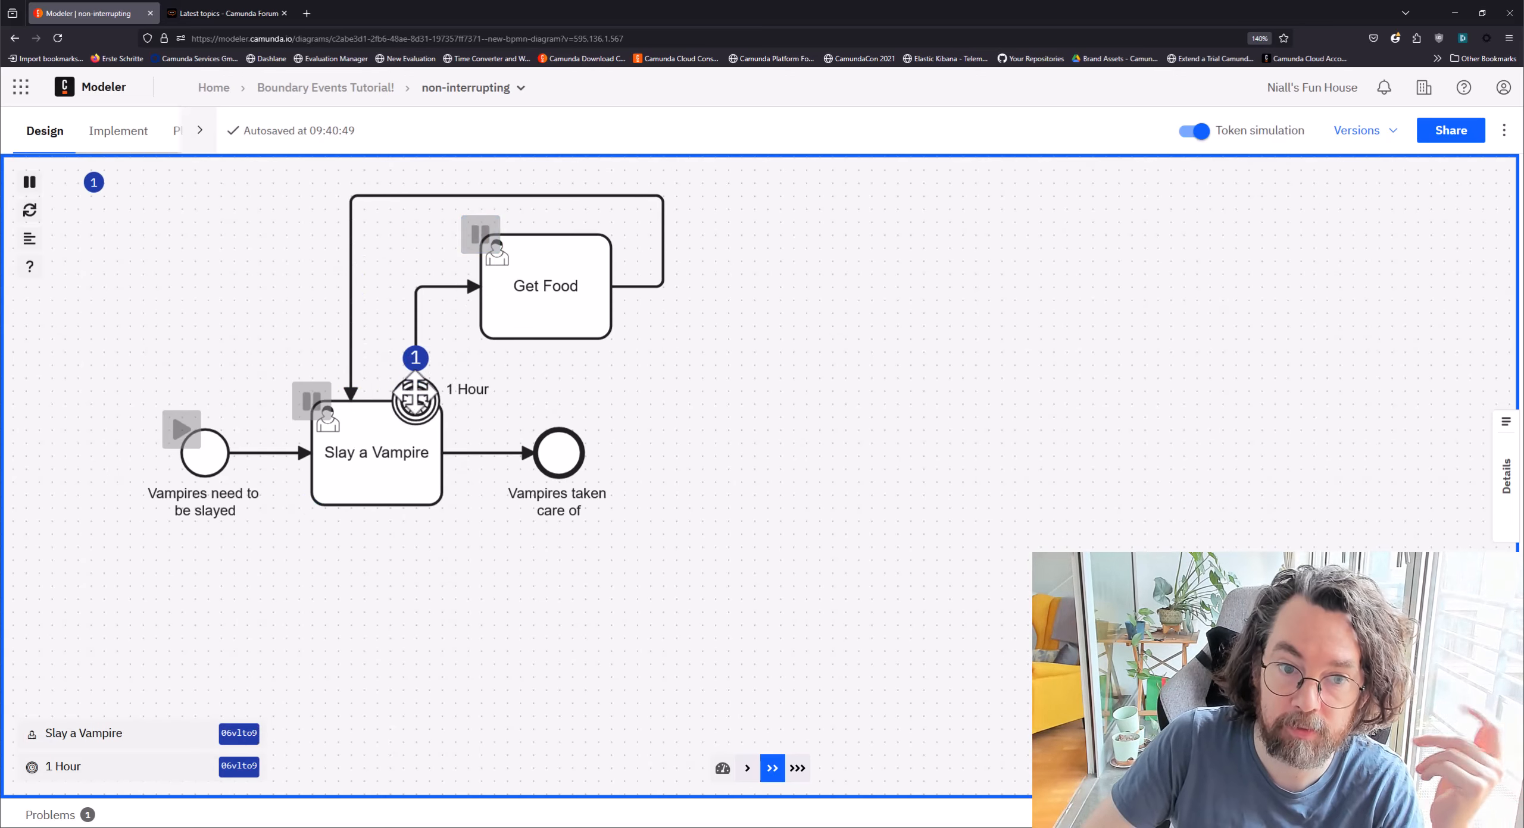
click(481, 237)
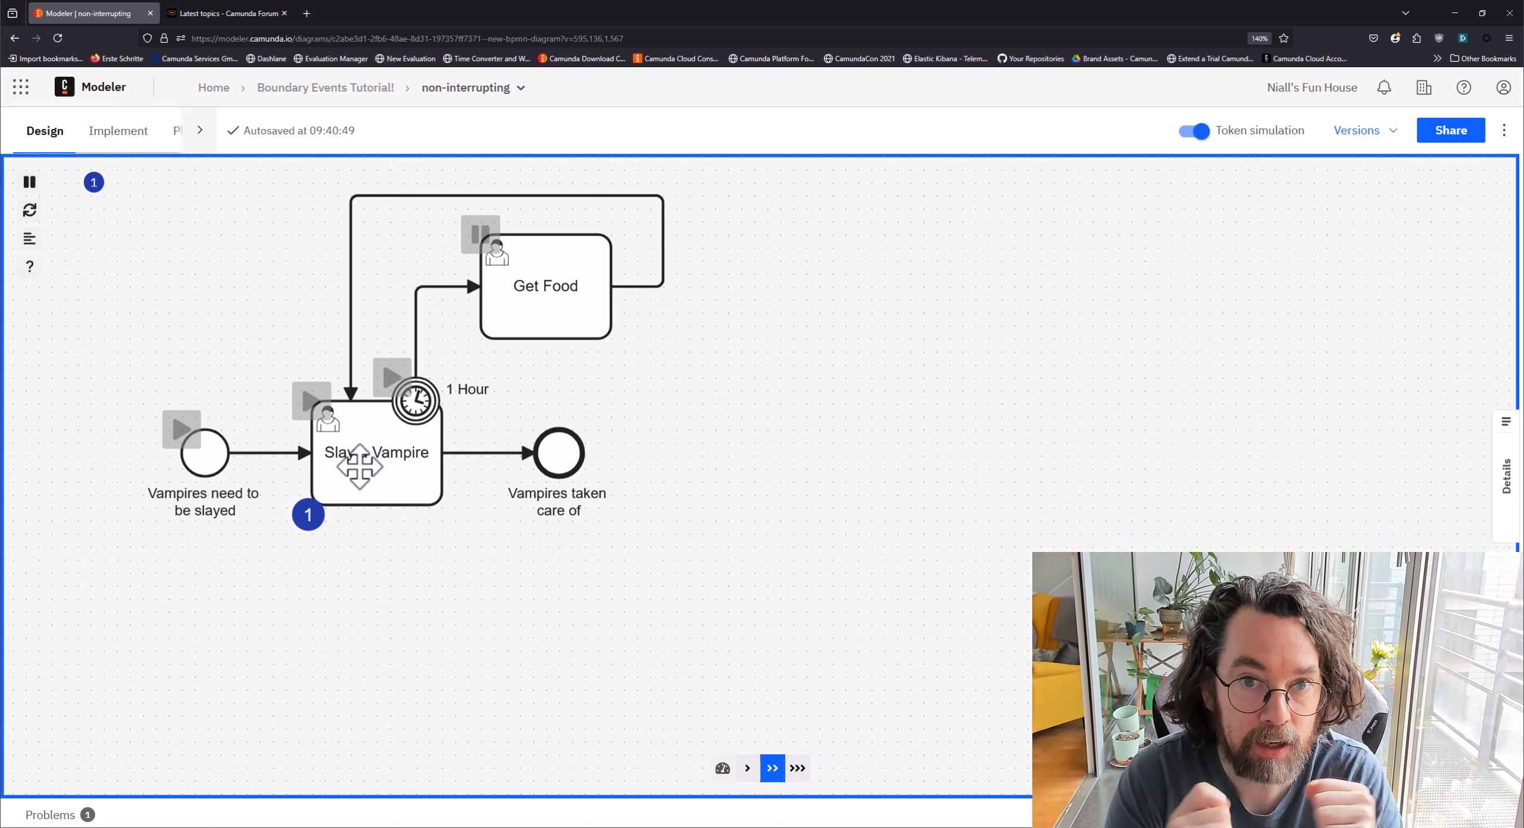
click(392, 382)
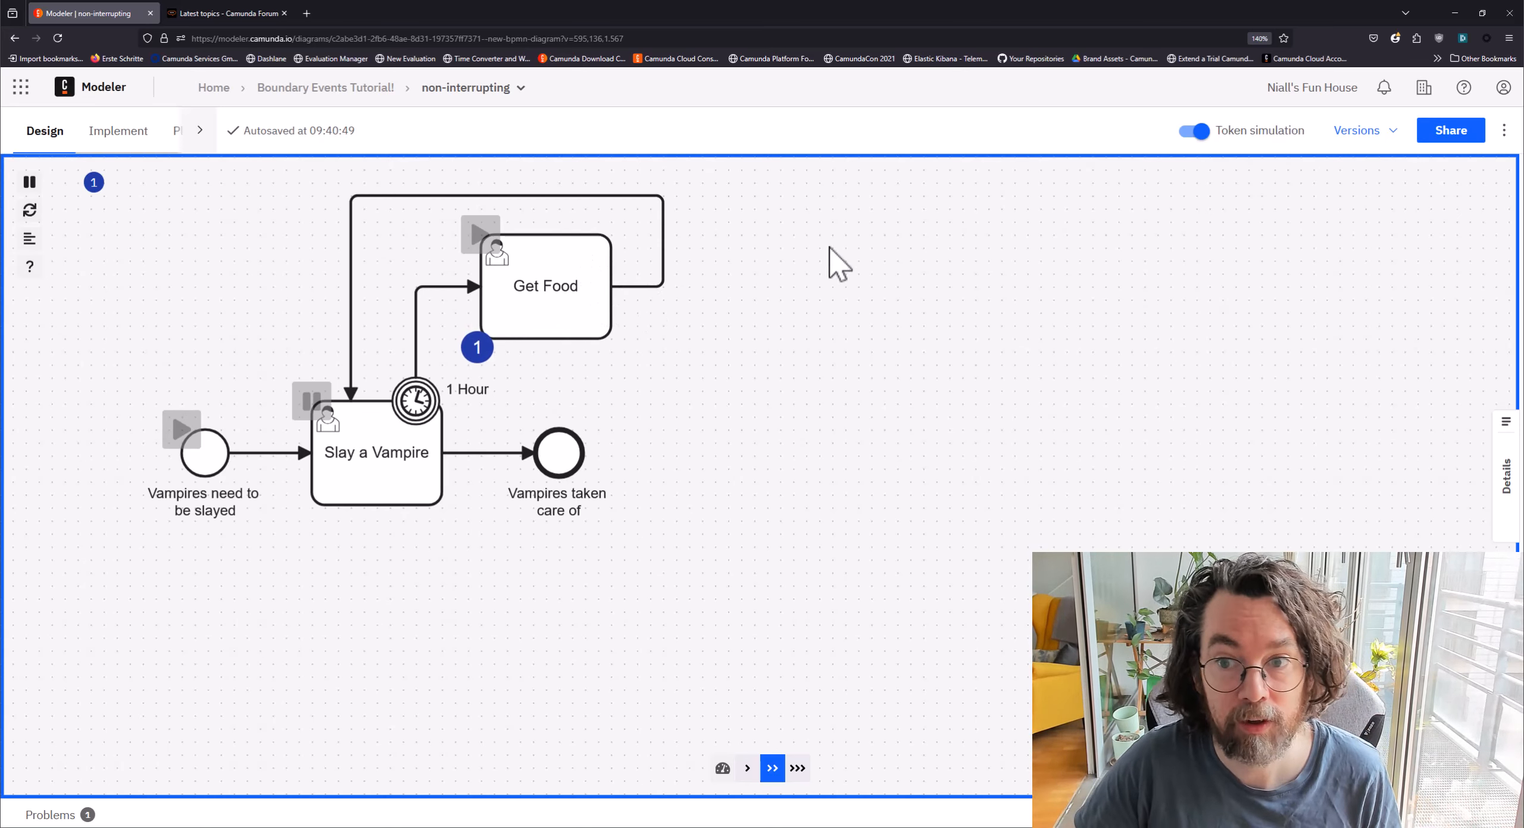
click(1195, 132)
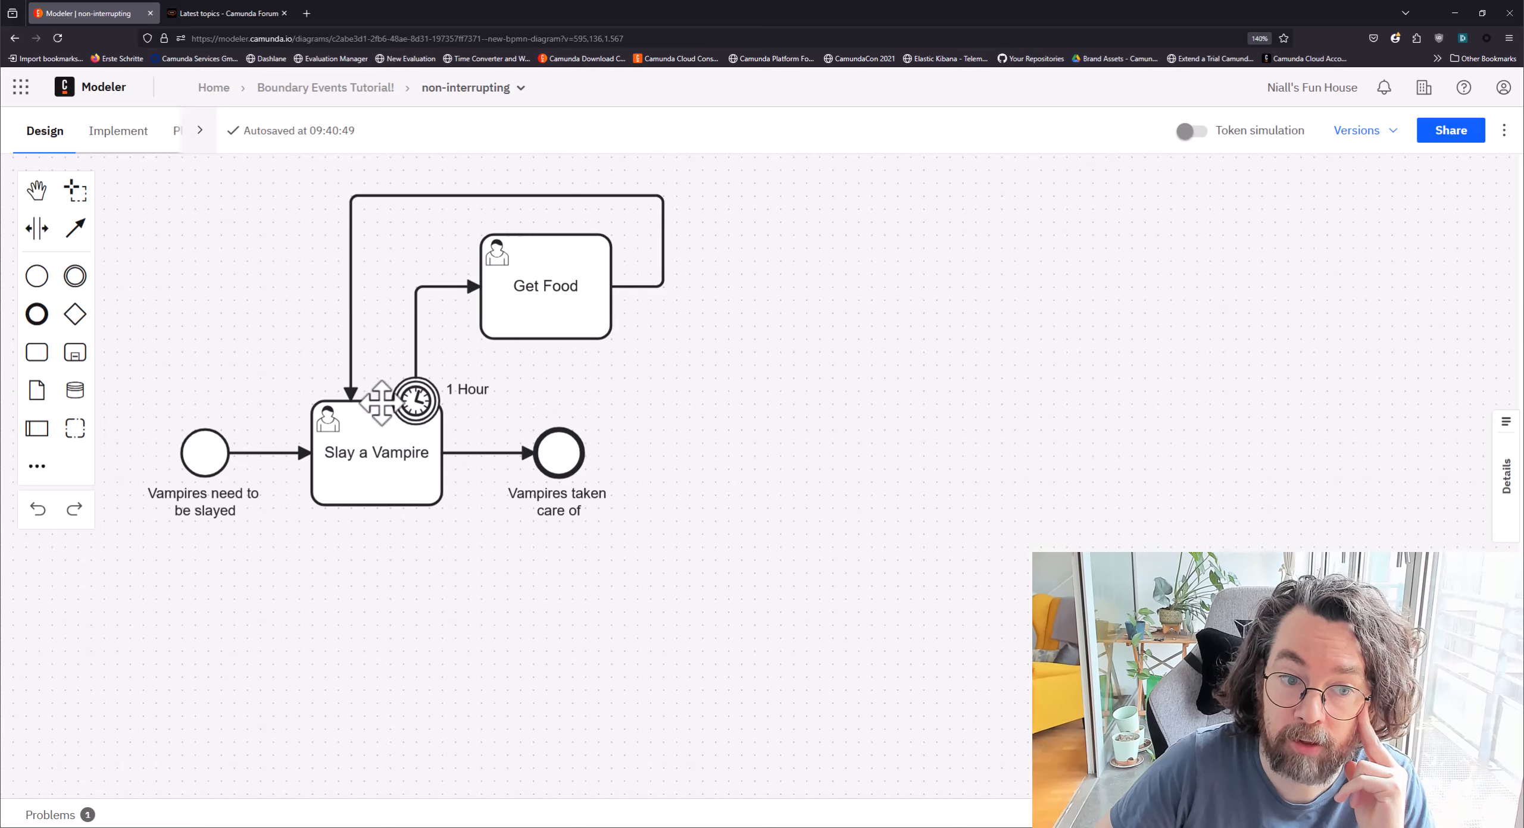
Step: Change the "1 Hour" timer on "Slay a Vampire" to a non-interrupting timer boundary event
scroll(449, 373, up, 1)
scroll(449, 373, up, 1)
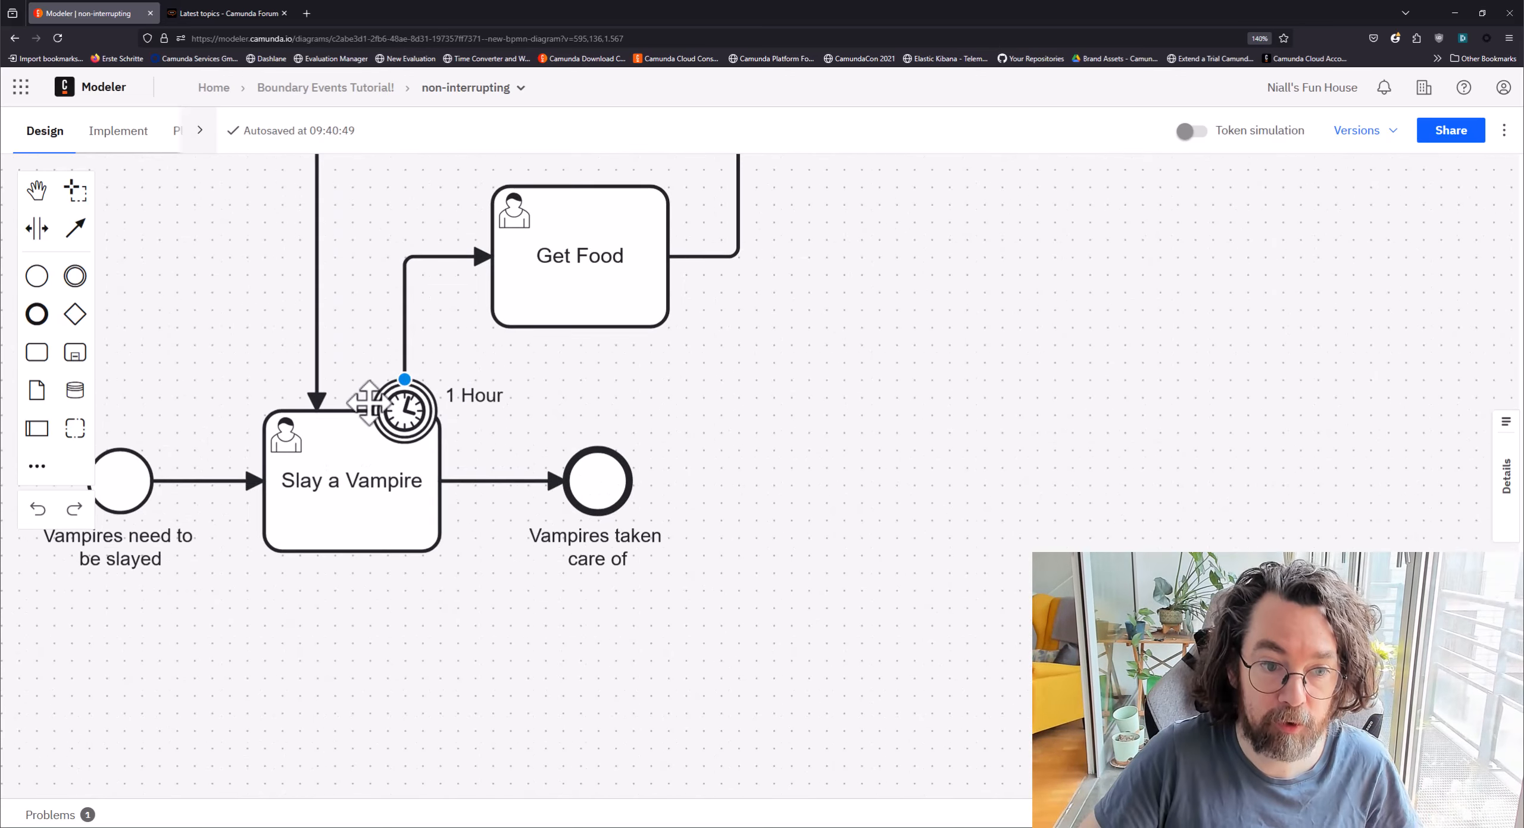
click(408, 400)
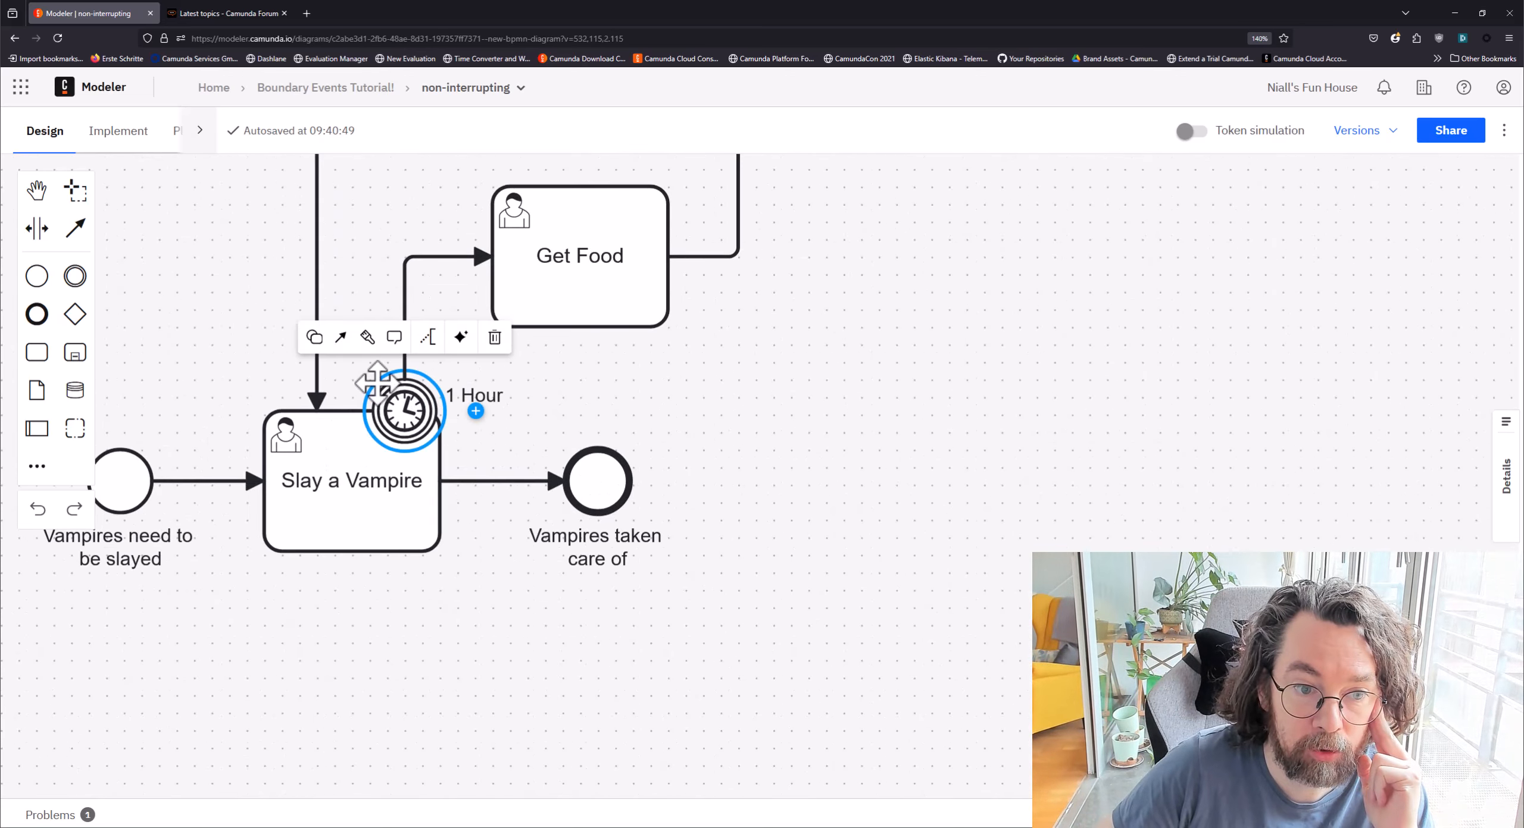
click(314, 337)
key(Escape)
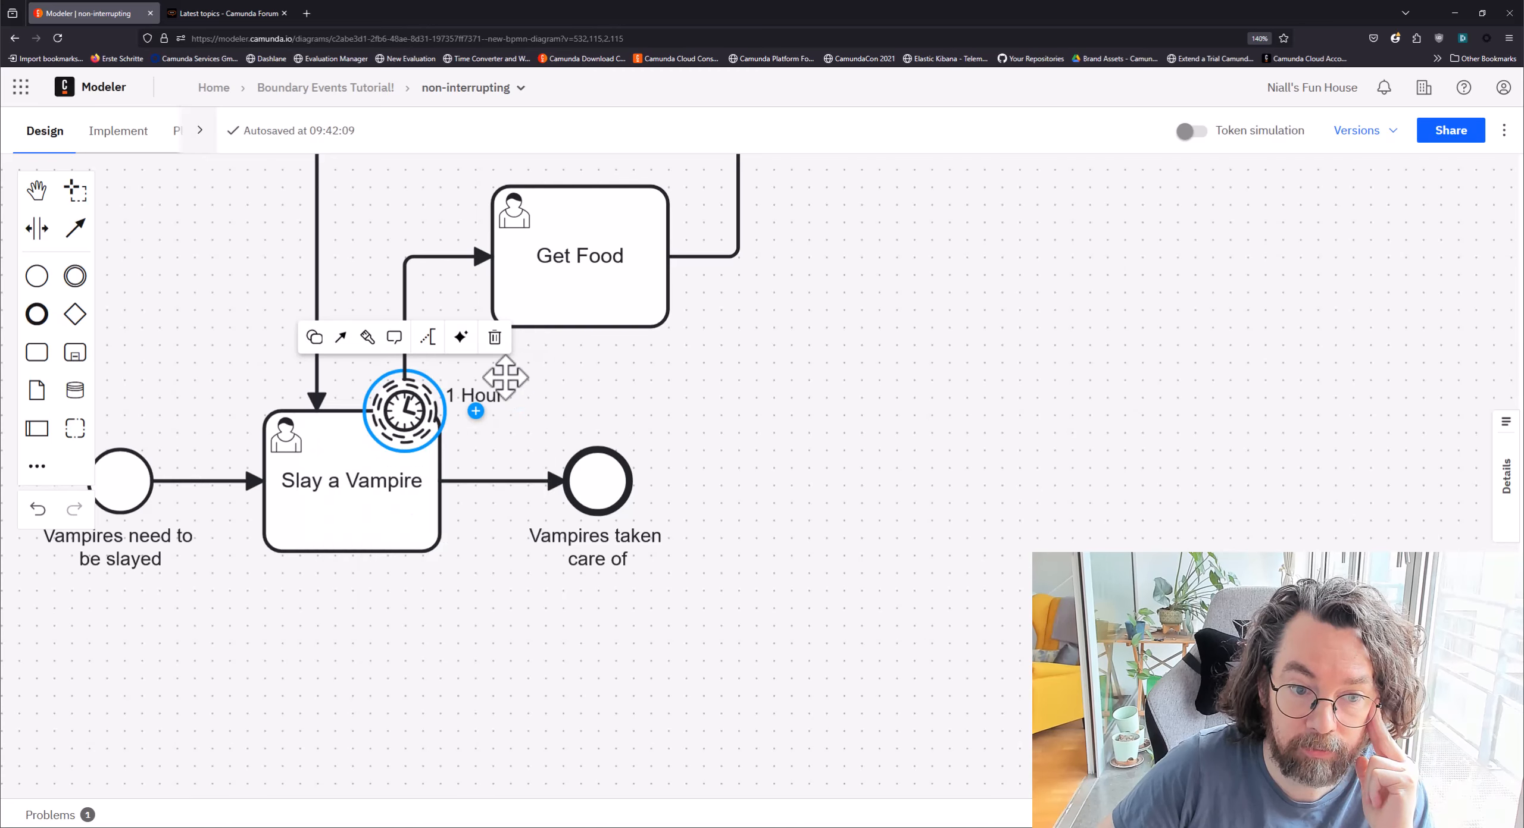
click(629, 357)
Step: Delete the sequence flow from "Get Food" back to "Slay a Vampire" and append an end event to "Get Food"
drag(614, 362, 696, 415)
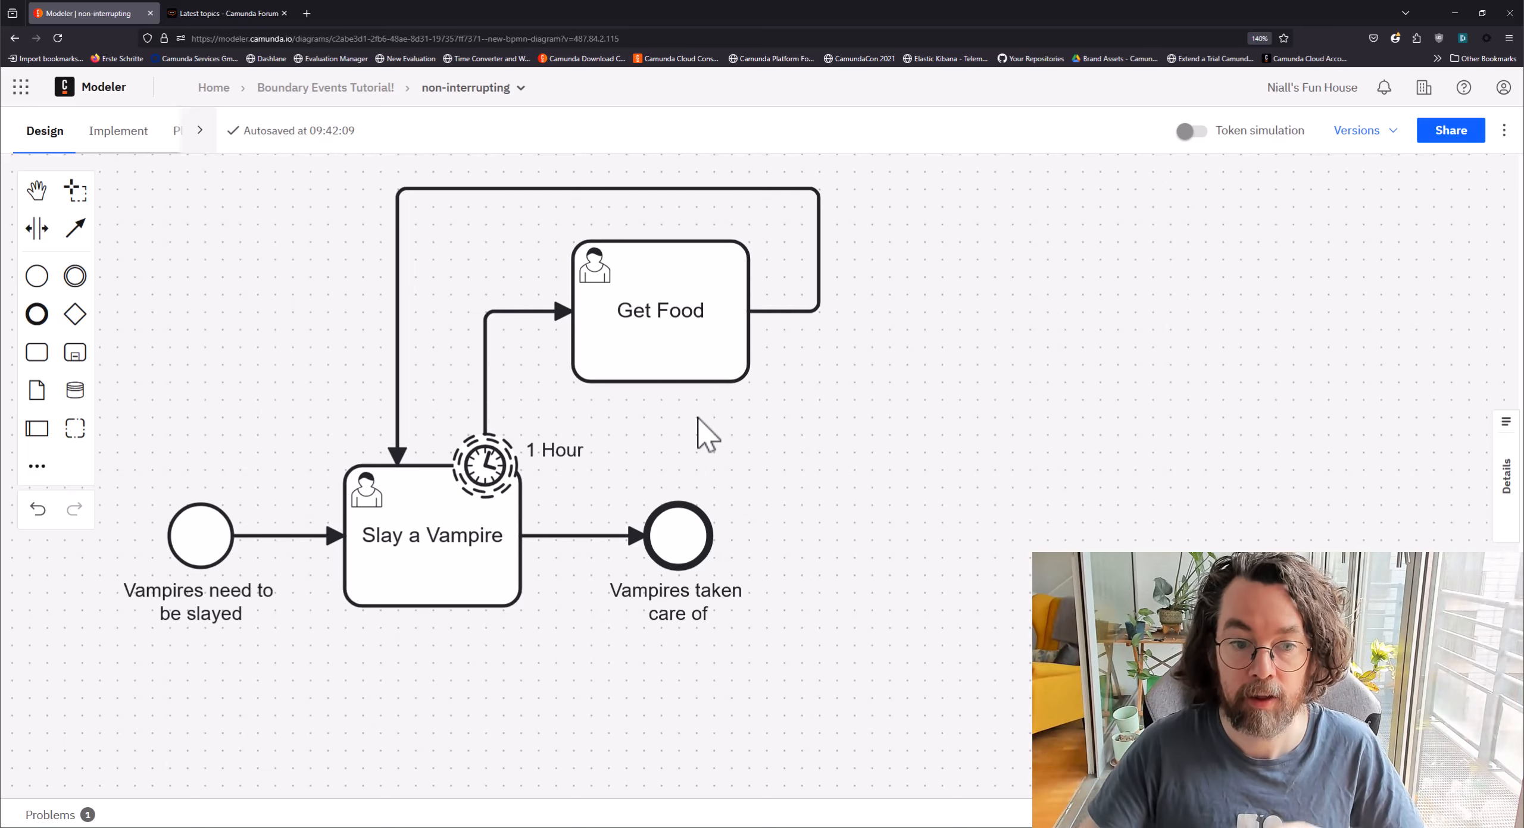
click(783, 191)
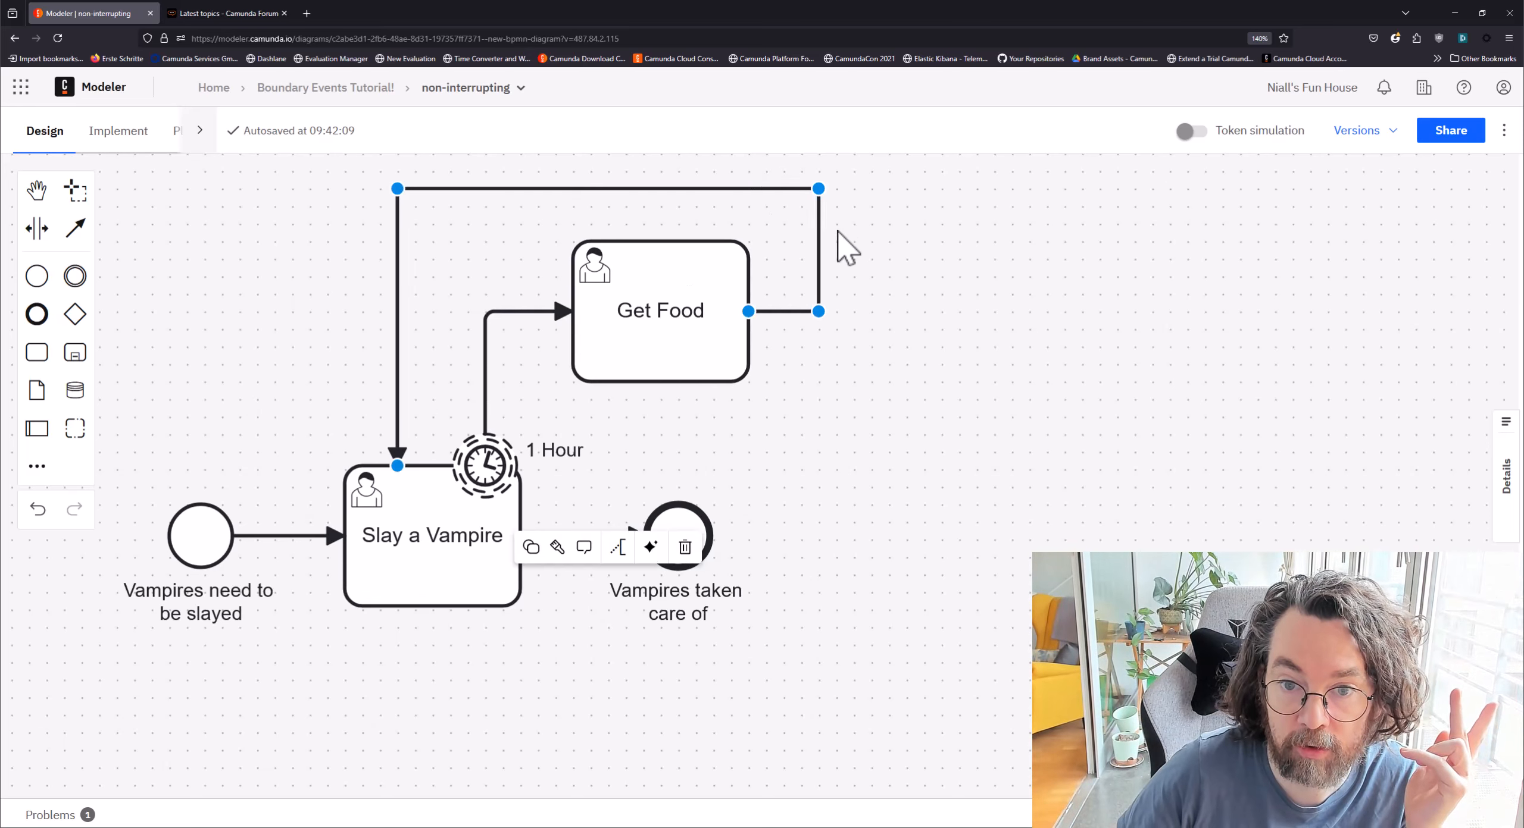
click(684, 547)
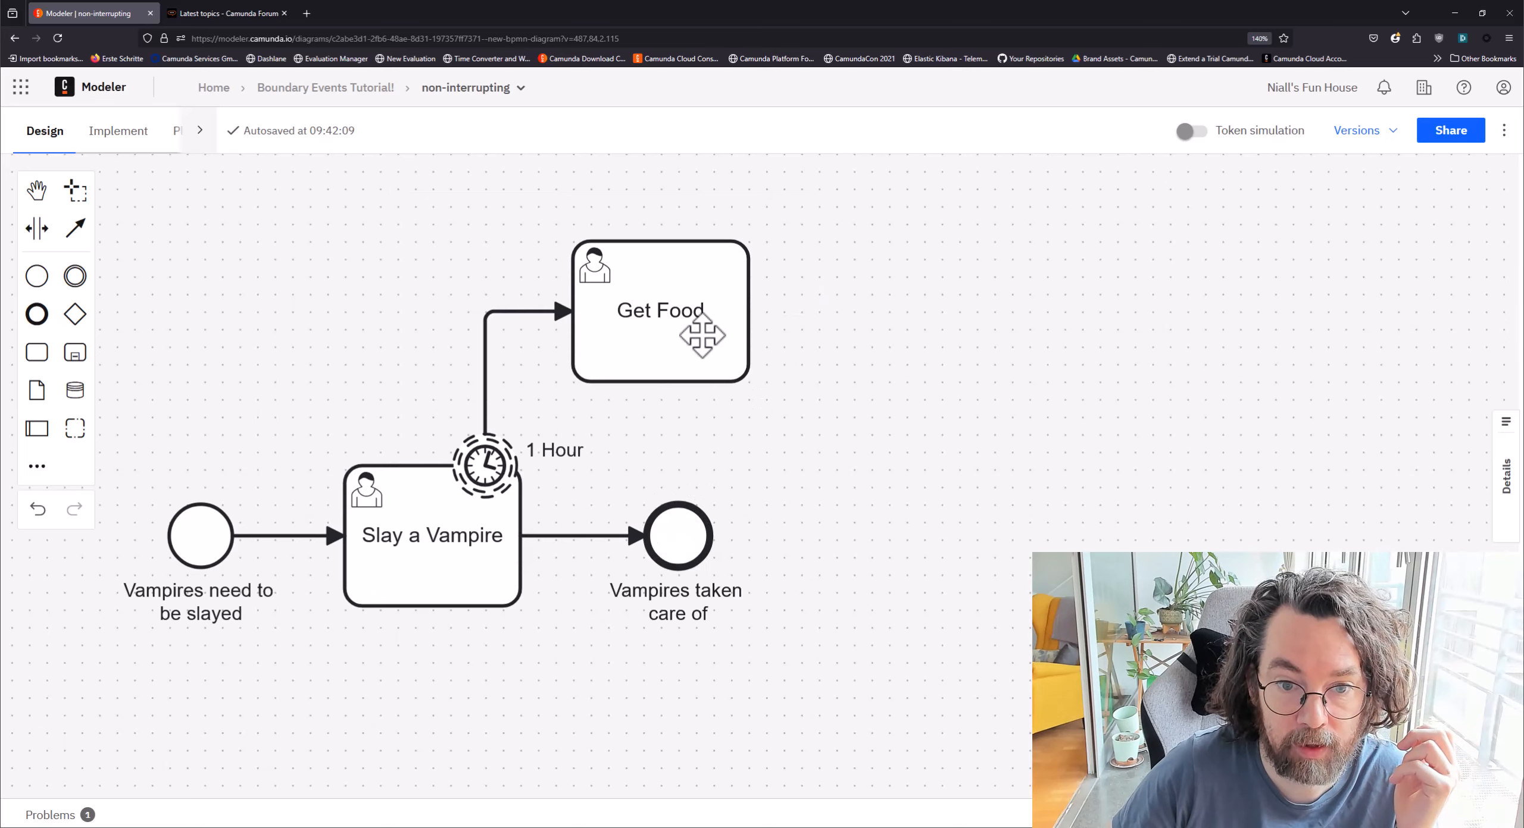
click(738, 310)
click(789, 313)
click(914, 440)
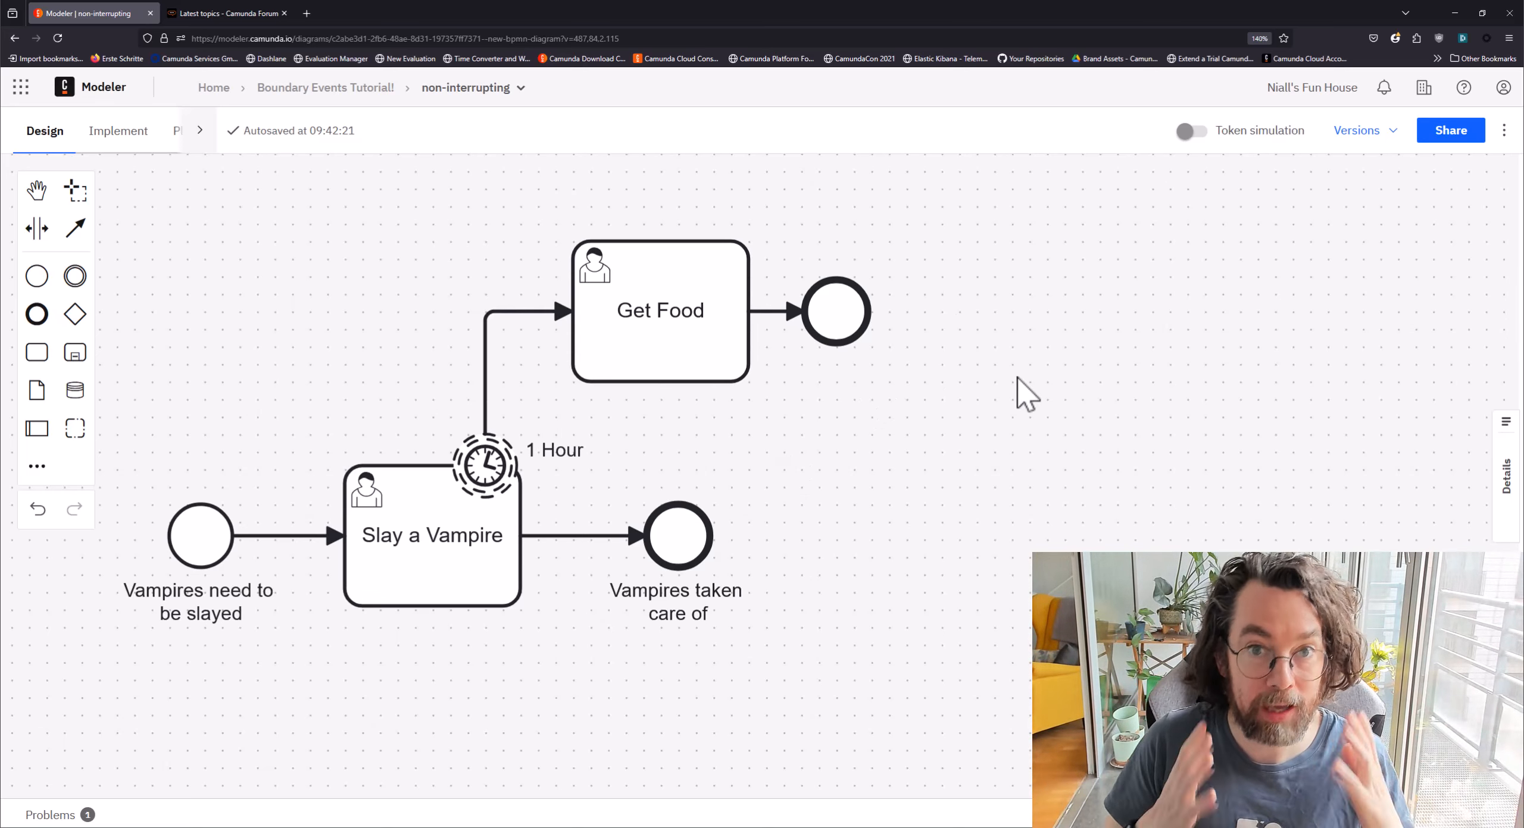
Step: Start a token simulation and repeatedly trigger the non-interrupting "1 Hour" timer, completing "Get Food" each time
click(1191, 131)
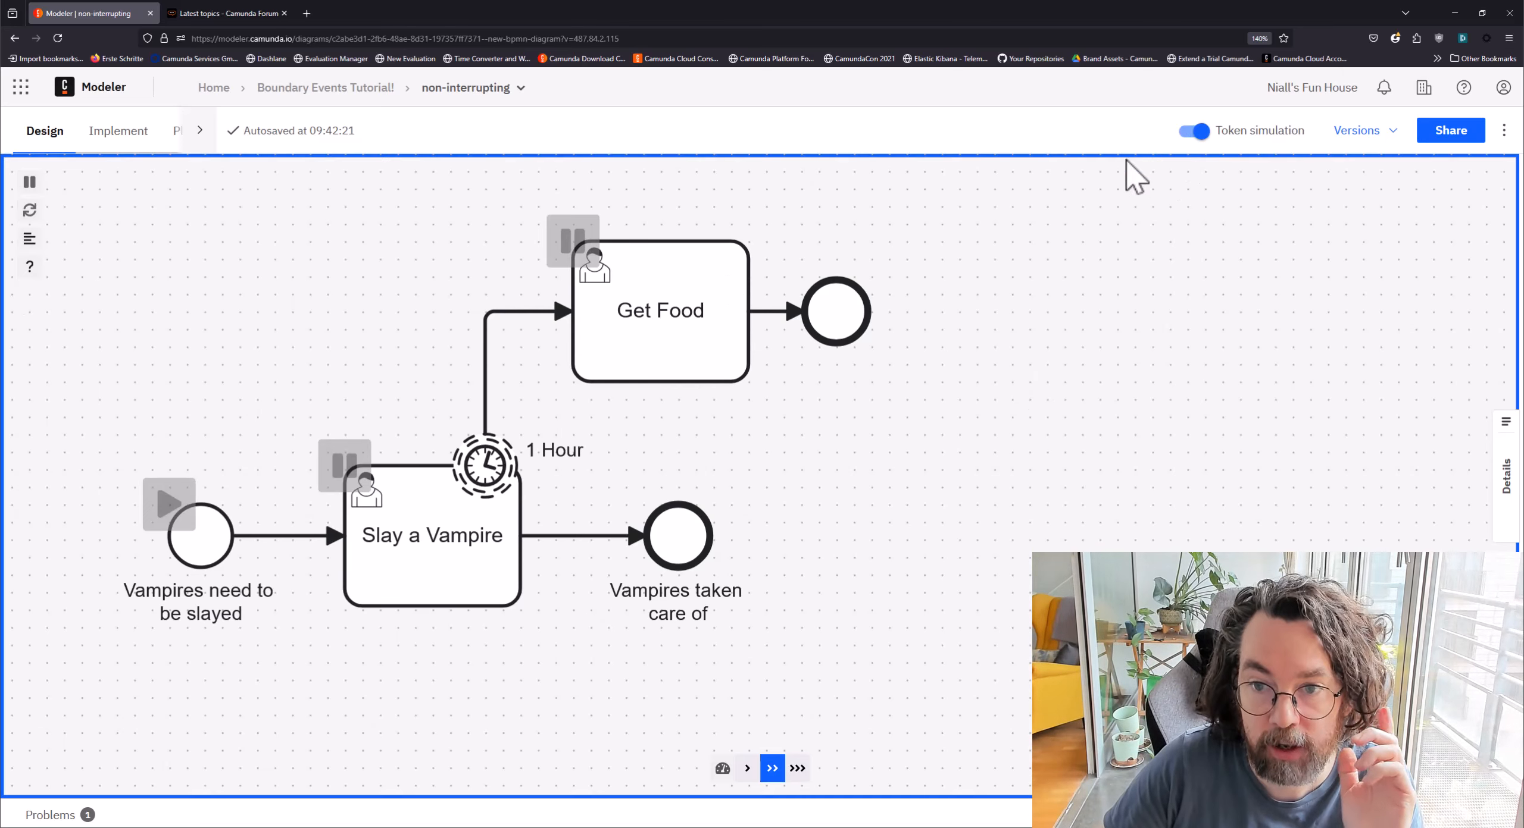
click(169, 503)
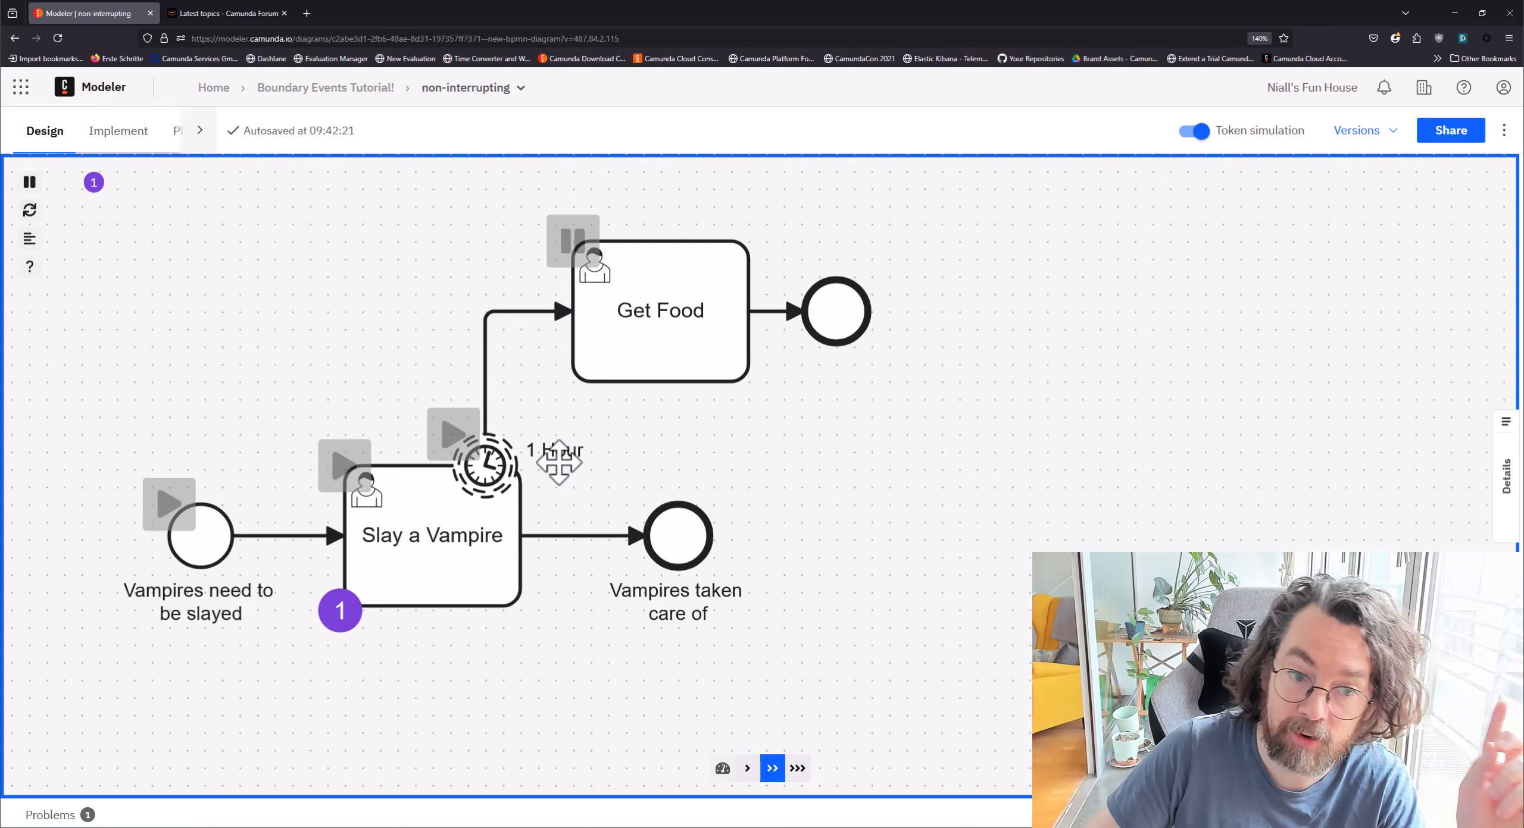
click(450, 452)
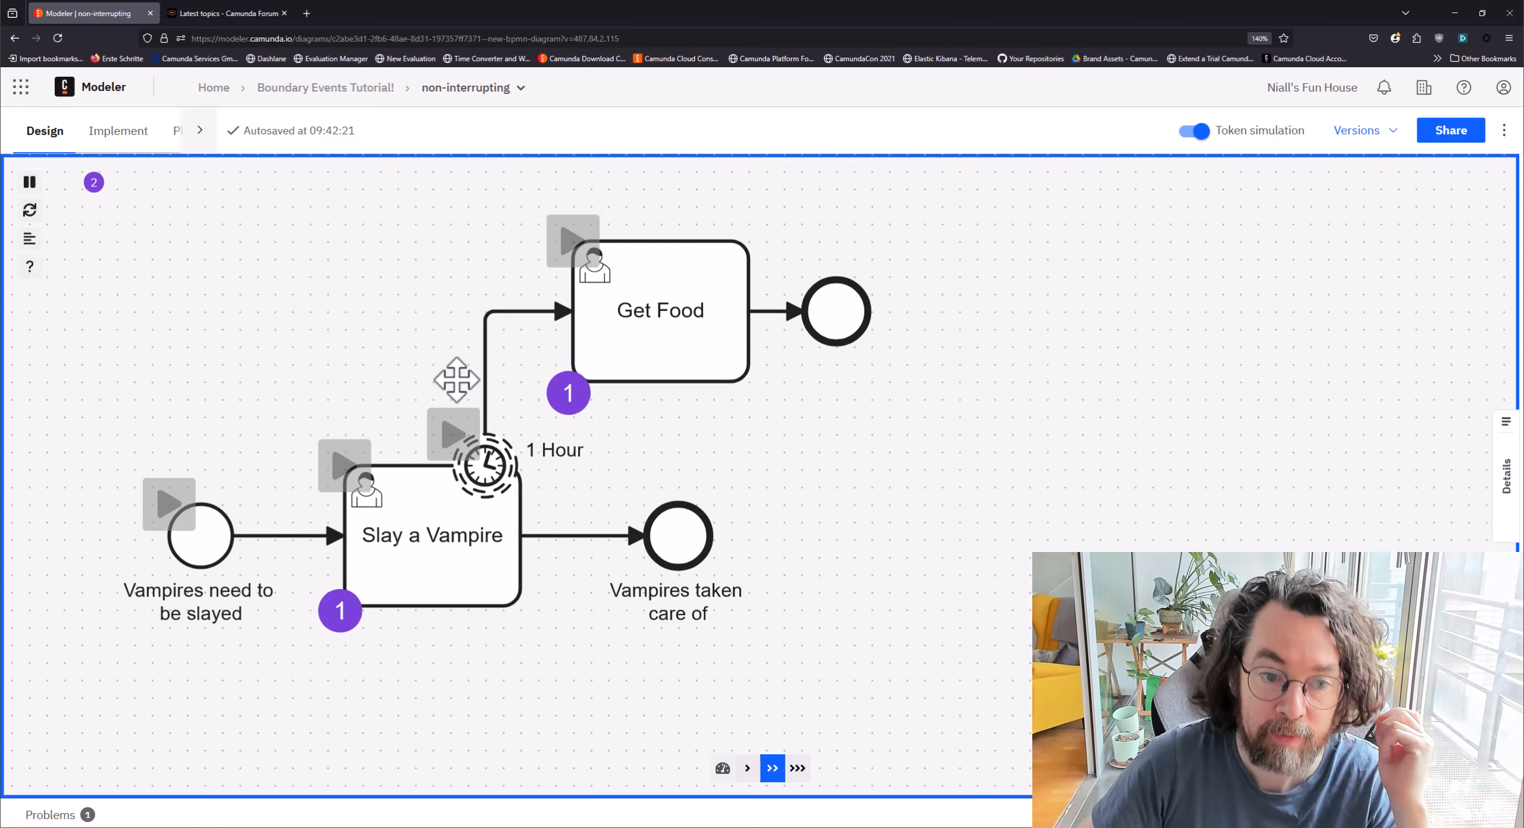
click(572, 241)
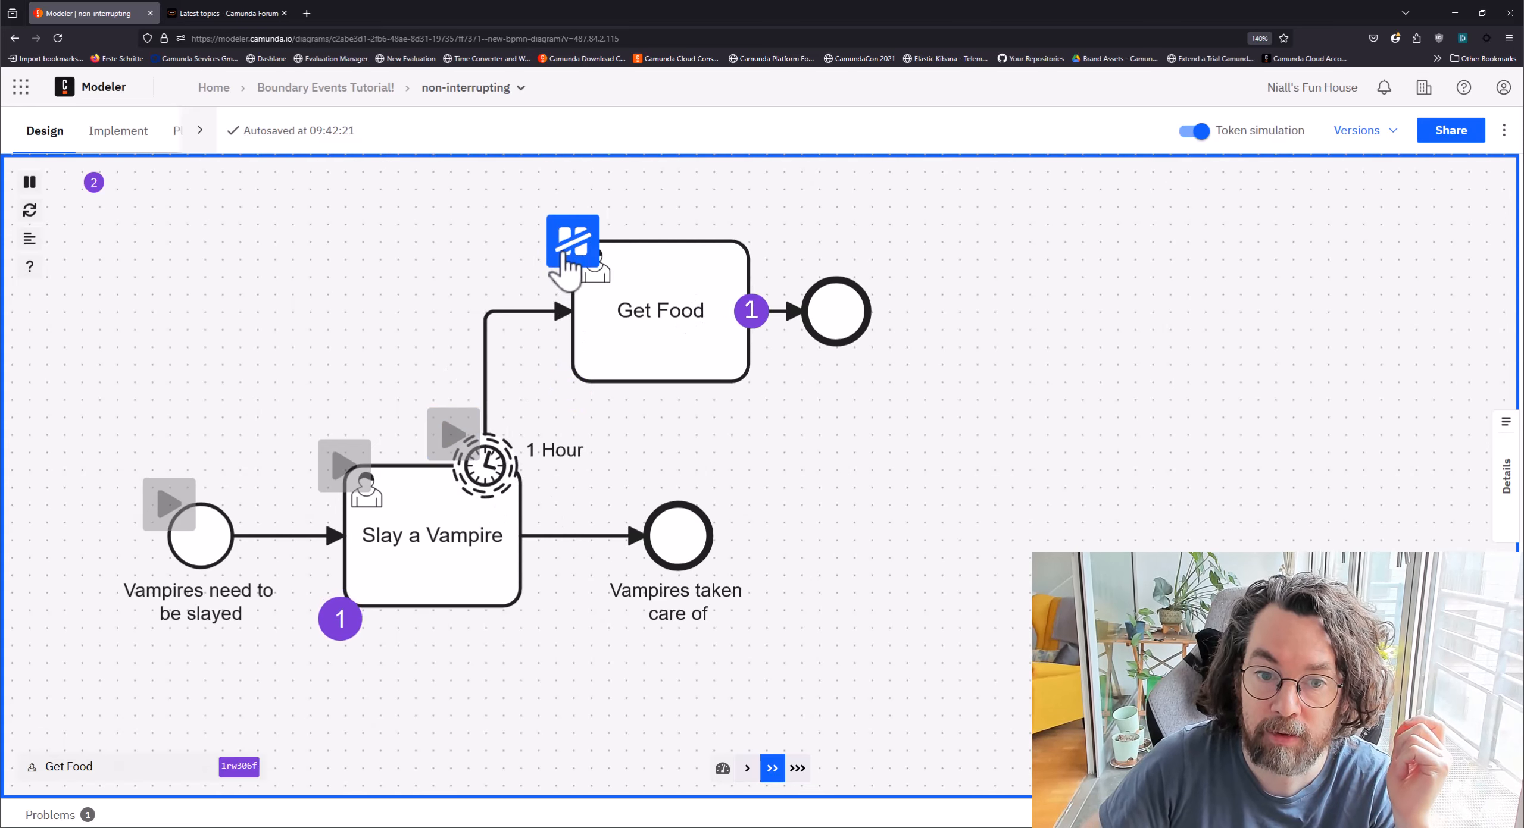
click(439, 439)
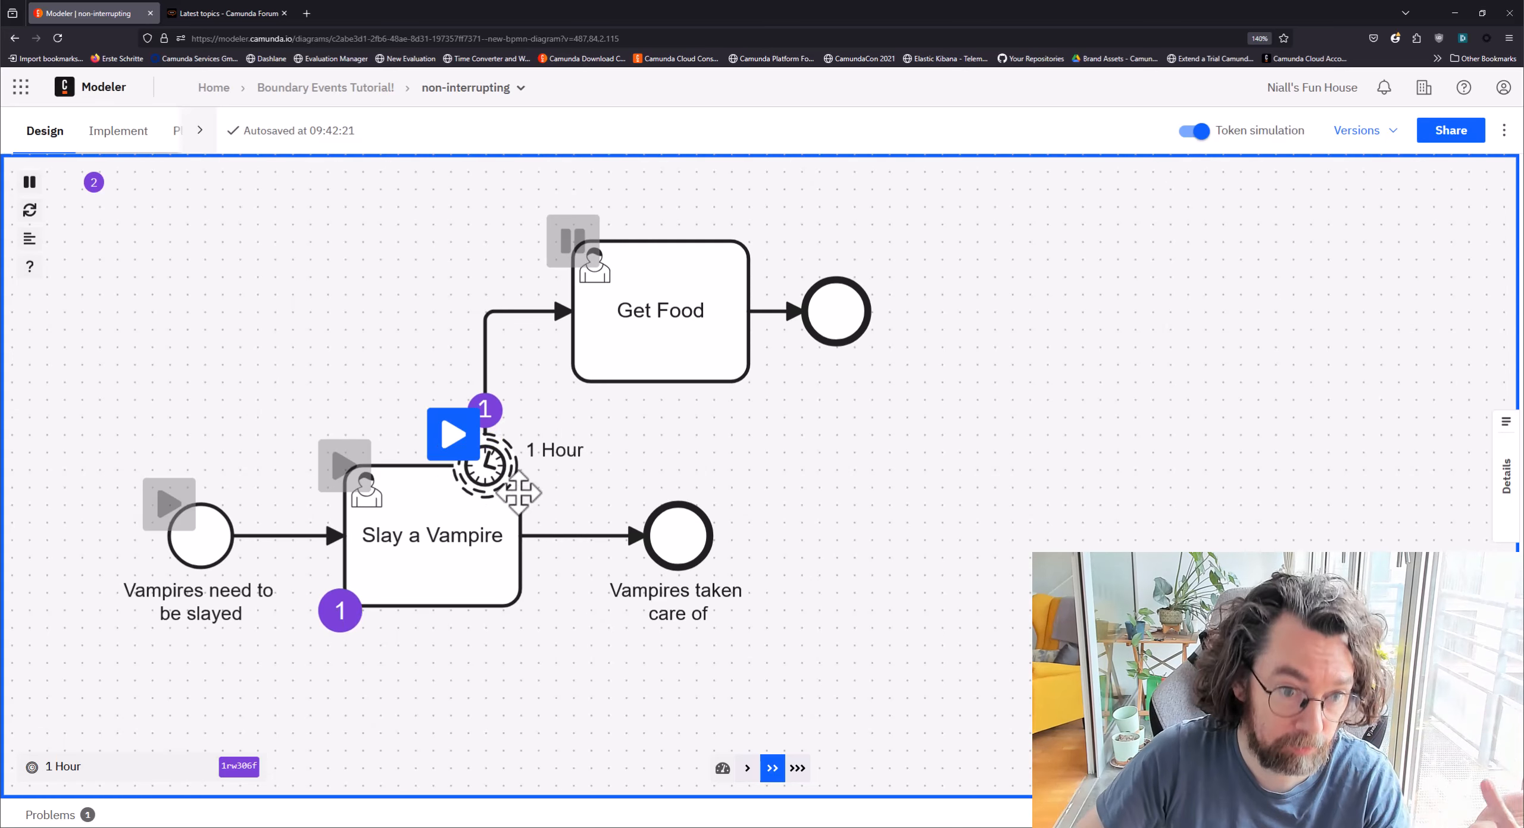
click(573, 253)
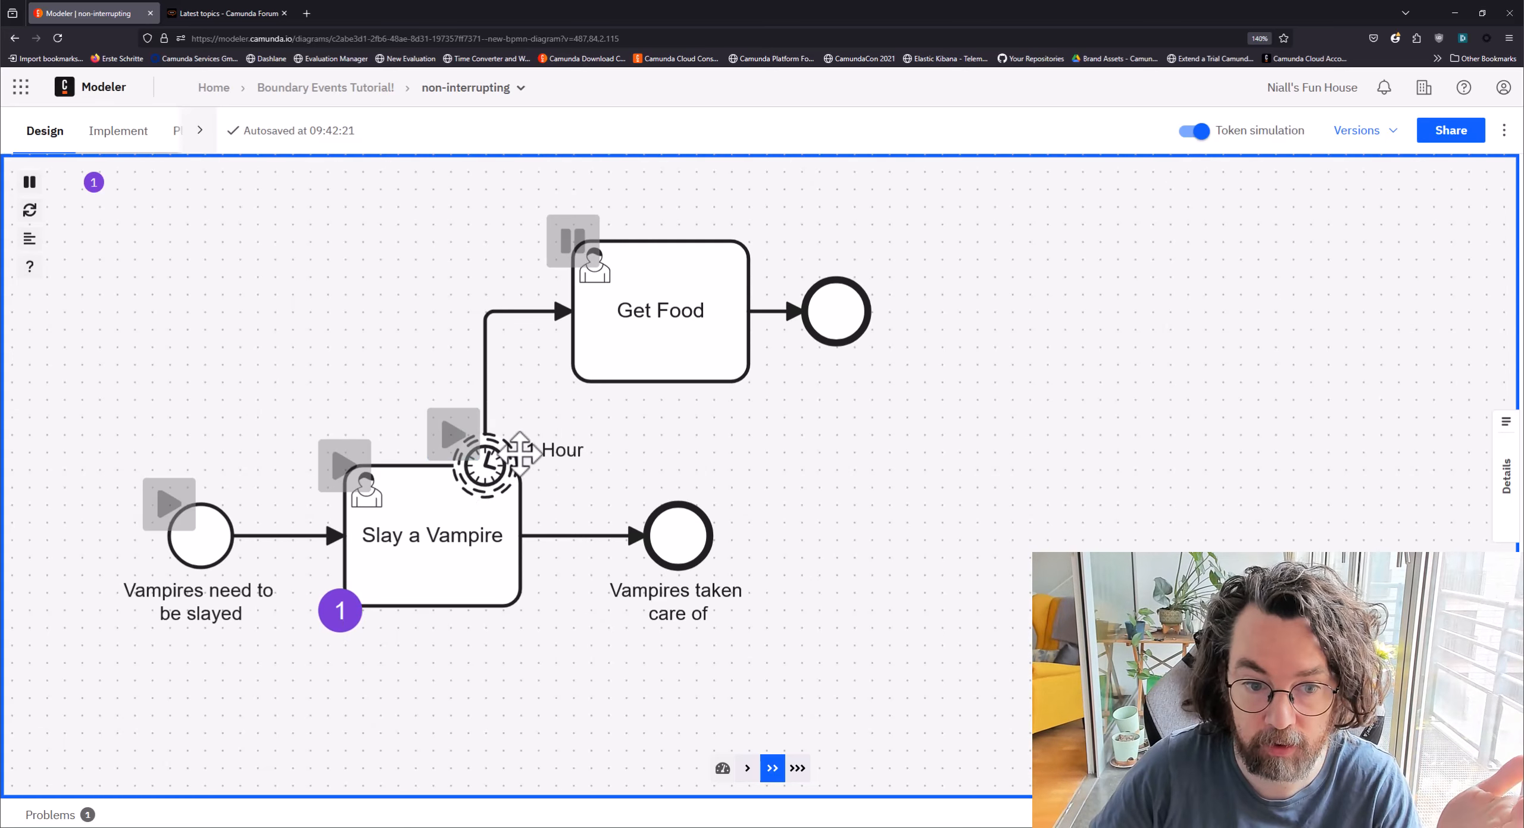
Step: Trigger the "1 Hour" timer again, complete "Get Food" and "Slay a Vampire" to finish the process, and turn simulation off
click(452, 438)
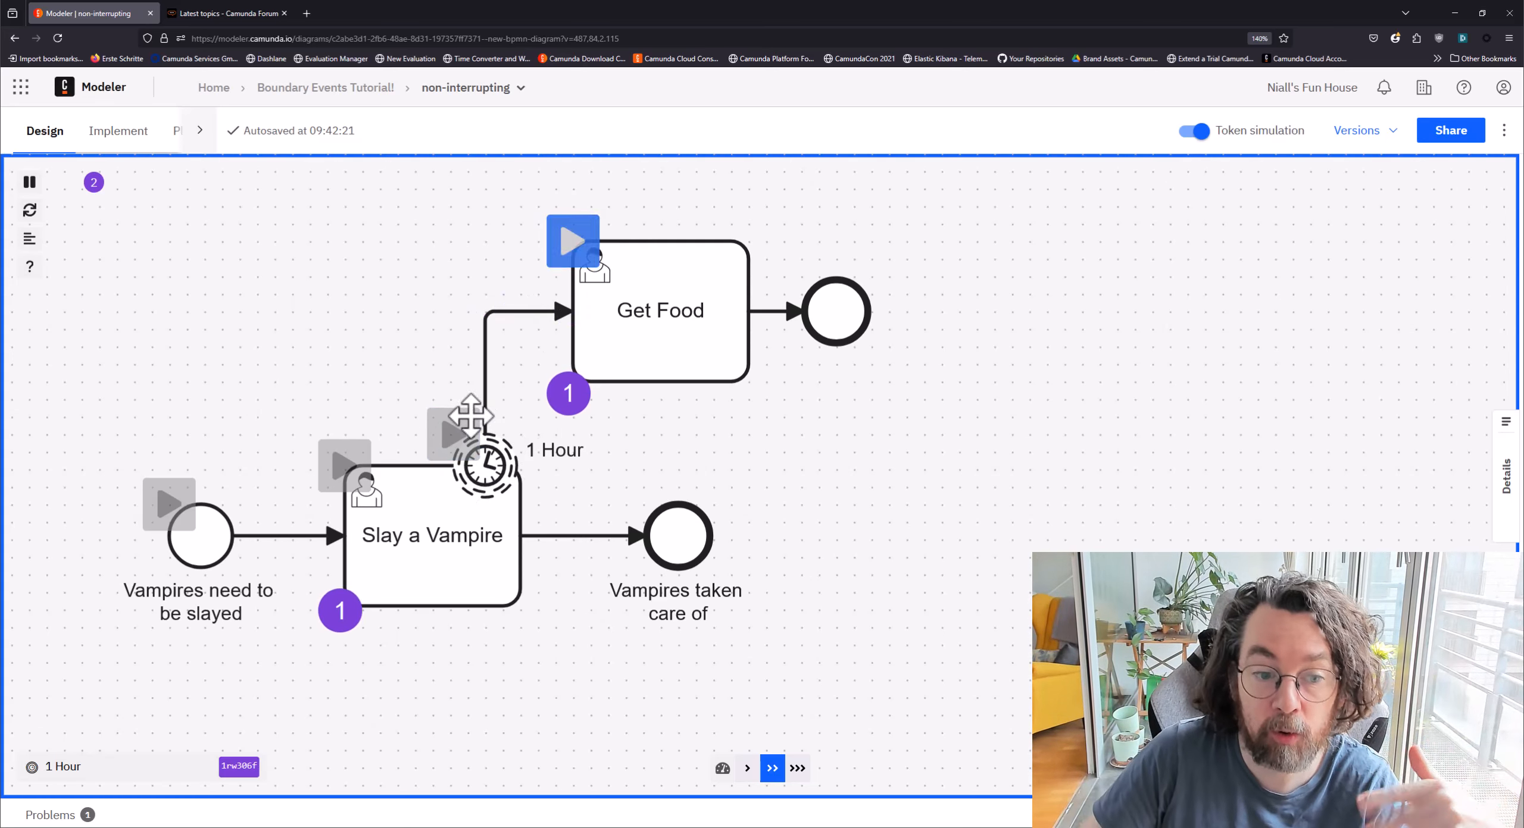
click(596, 224)
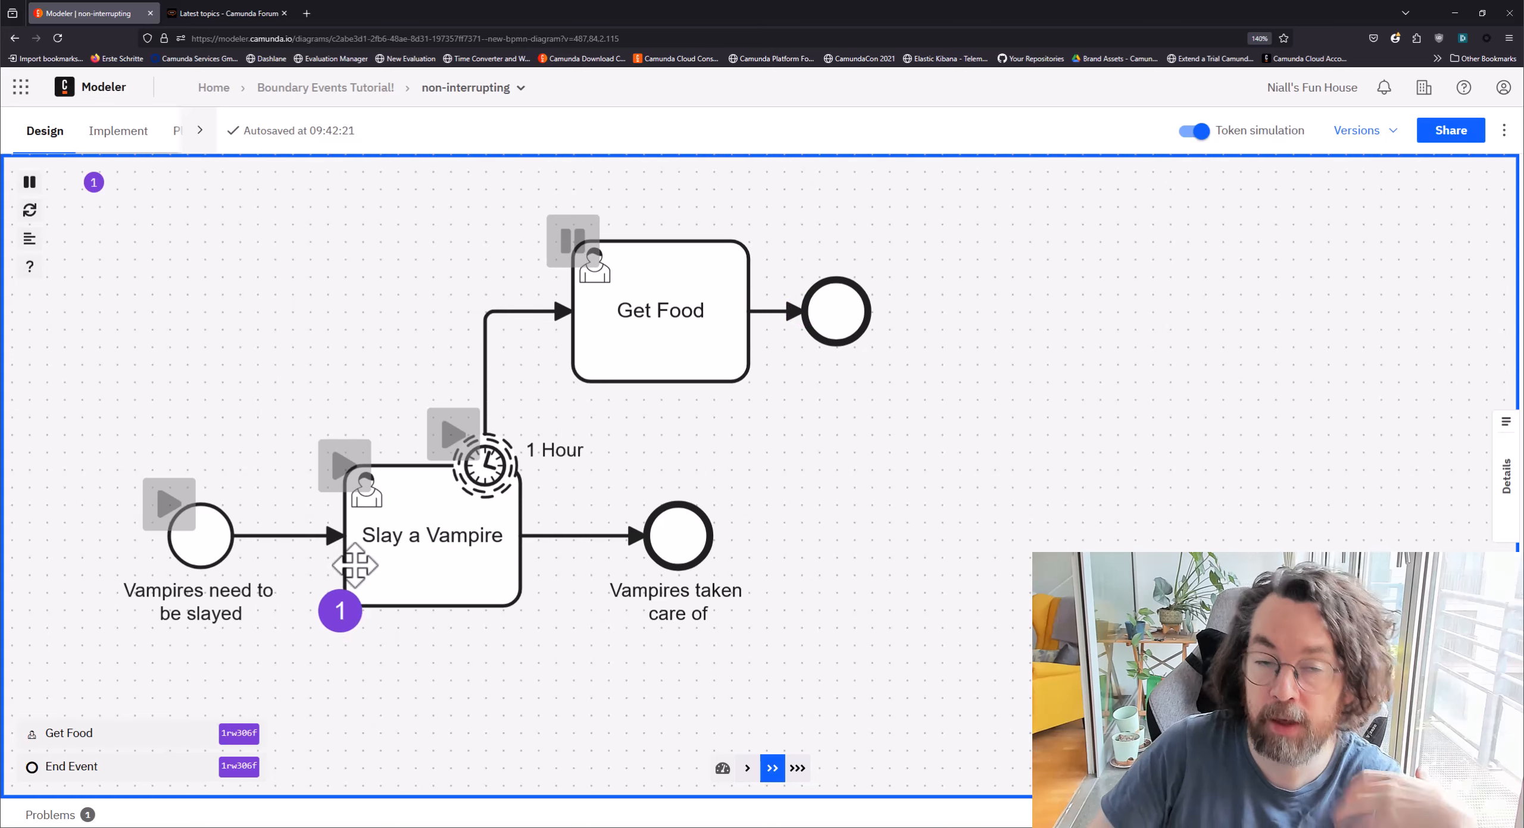
click(342, 465)
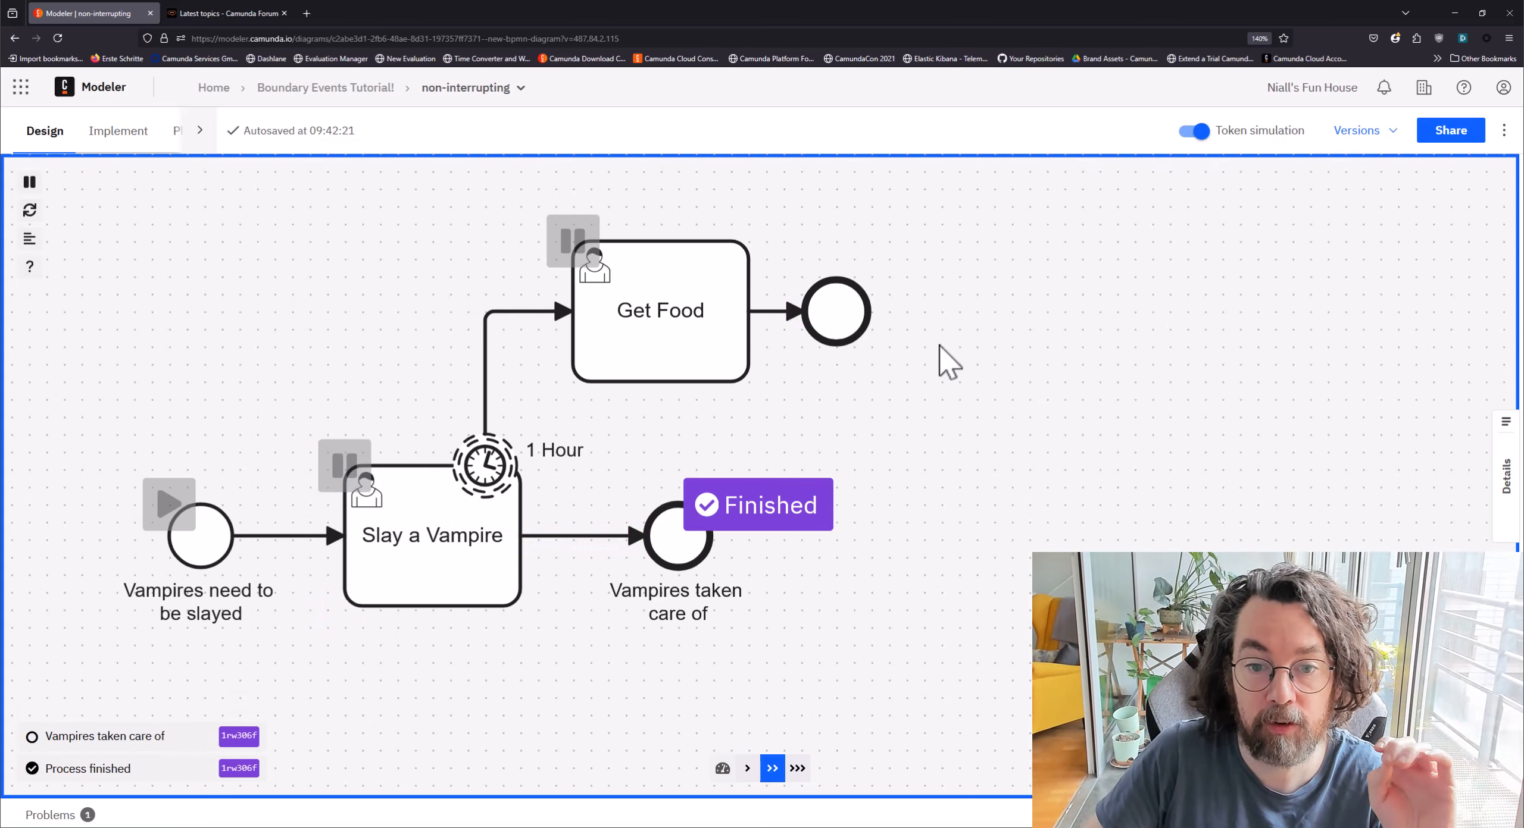
click(1194, 131)
Step: Delete the end event that follows "Get Food"
scroll(840, 391, up, 2)
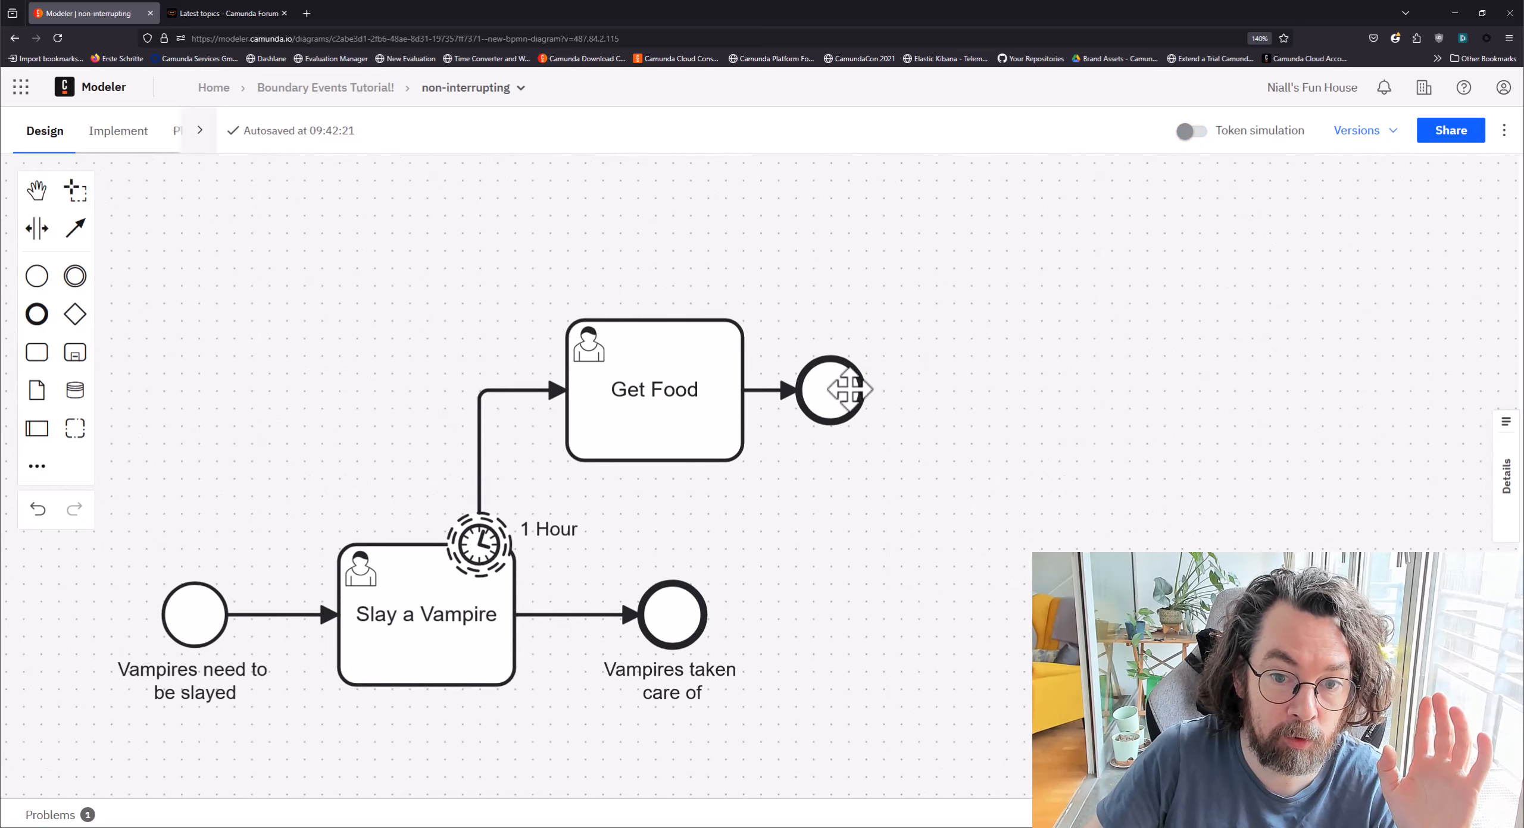
click(863, 361)
click(920, 317)
Step: Connect "Get Food" back to "Slay a Vampire", routing the flow from the task's right side over it and down into the upper edge
click(714, 381)
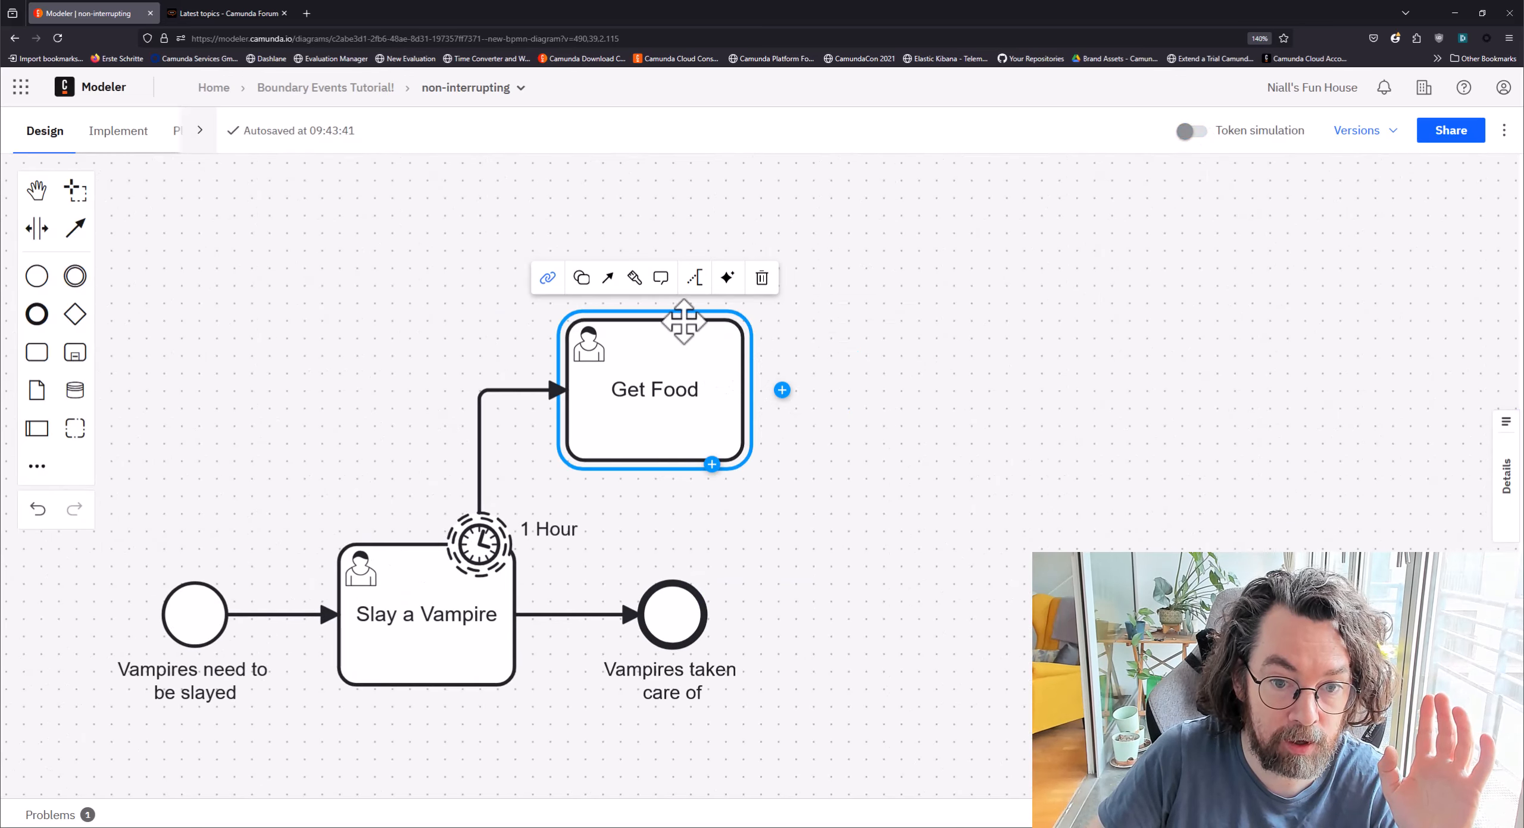
click(607, 281)
click(391, 585)
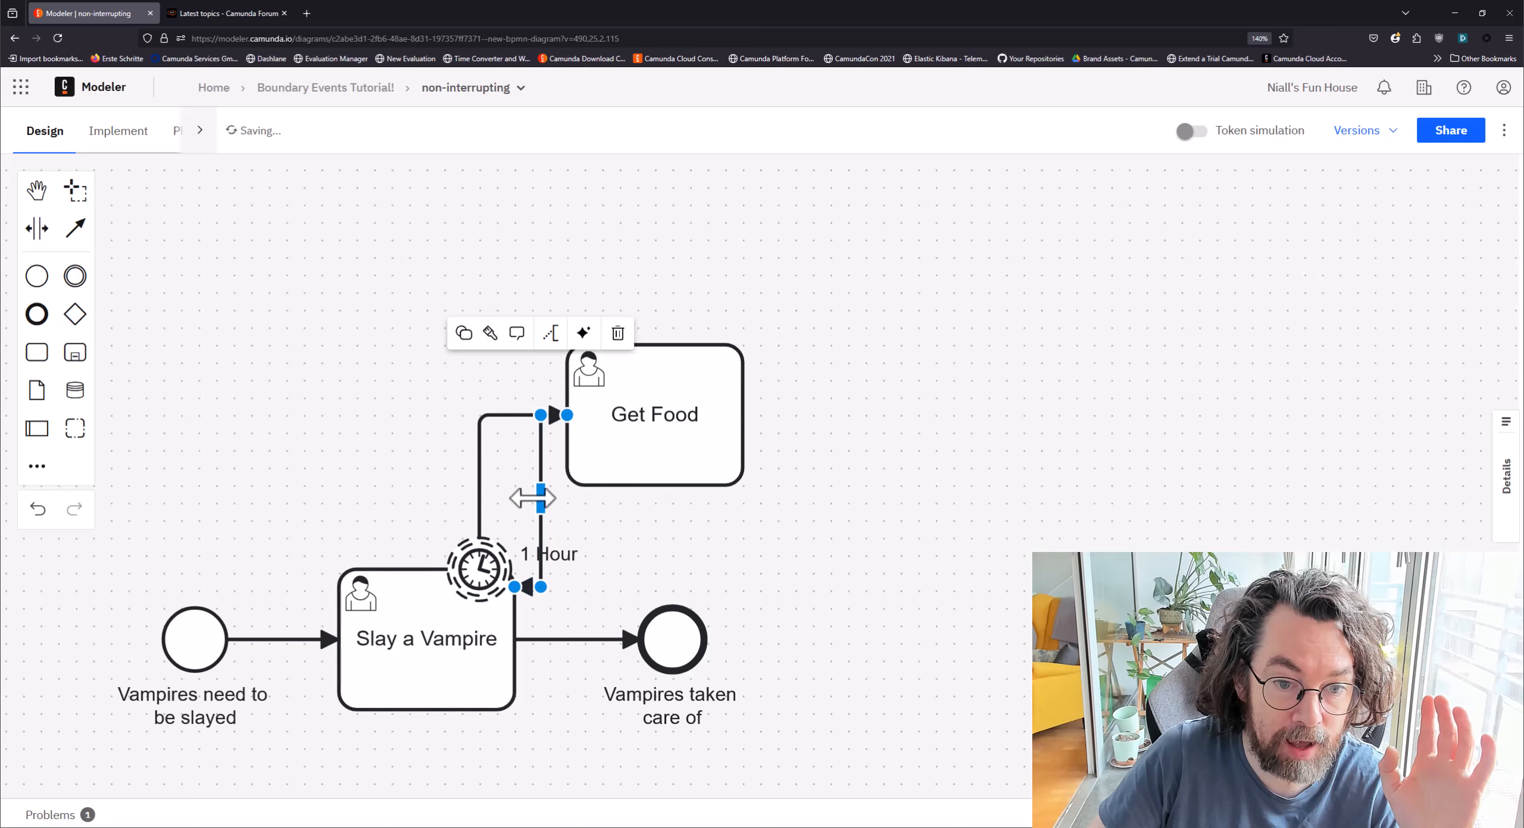
drag(530, 498, 426, 476)
drag(486, 415, 503, 289)
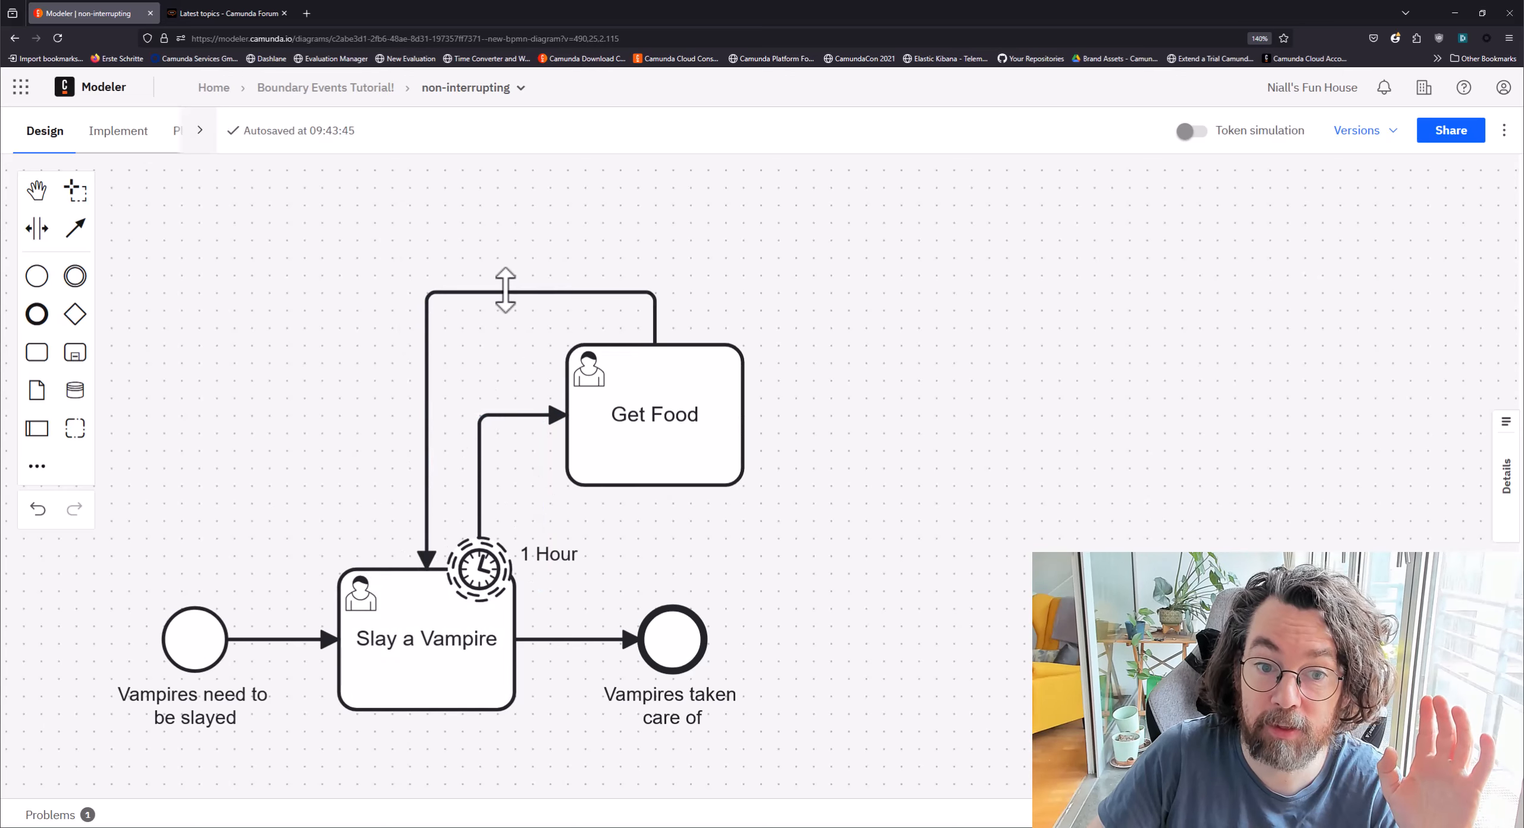
drag(646, 316, 783, 328)
Step: Simulate the looped process by starting a token, then triggering the "1 Hour" timer and completing "Get Food" twice
drag(1010, 325, 1125, 271)
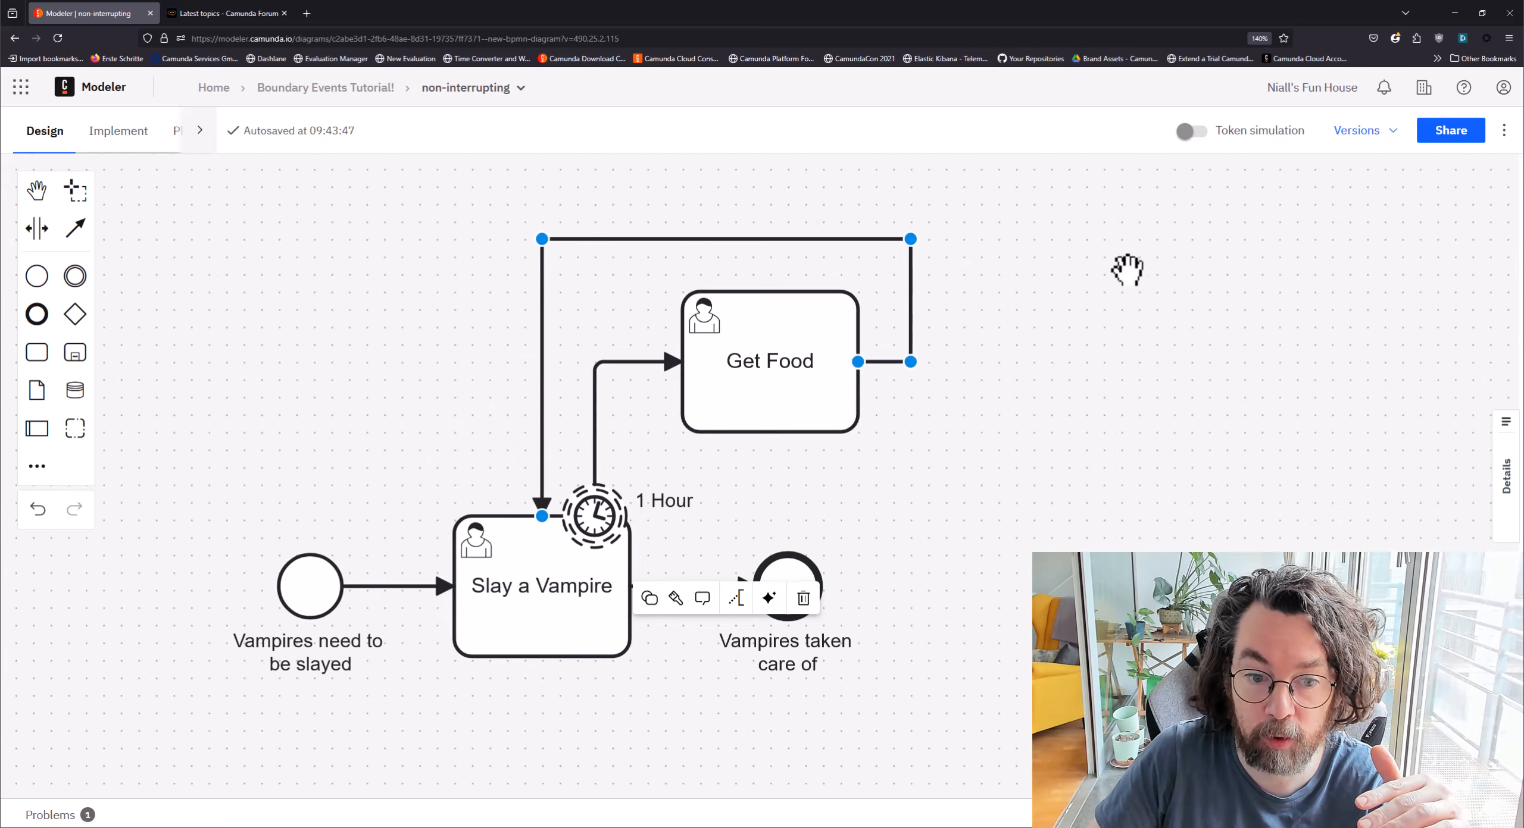
click(1189, 131)
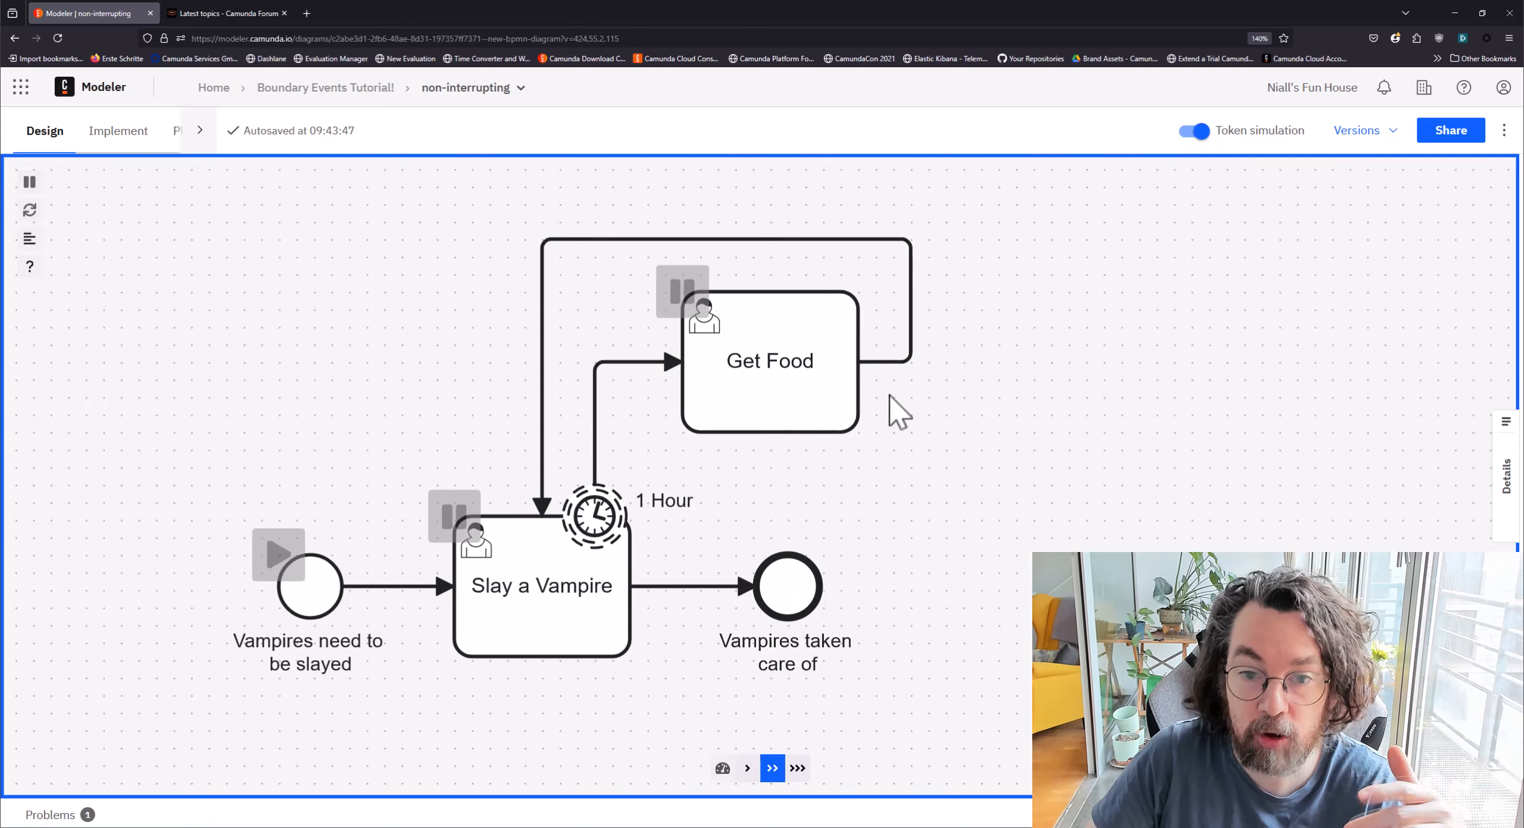
click(278, 571)
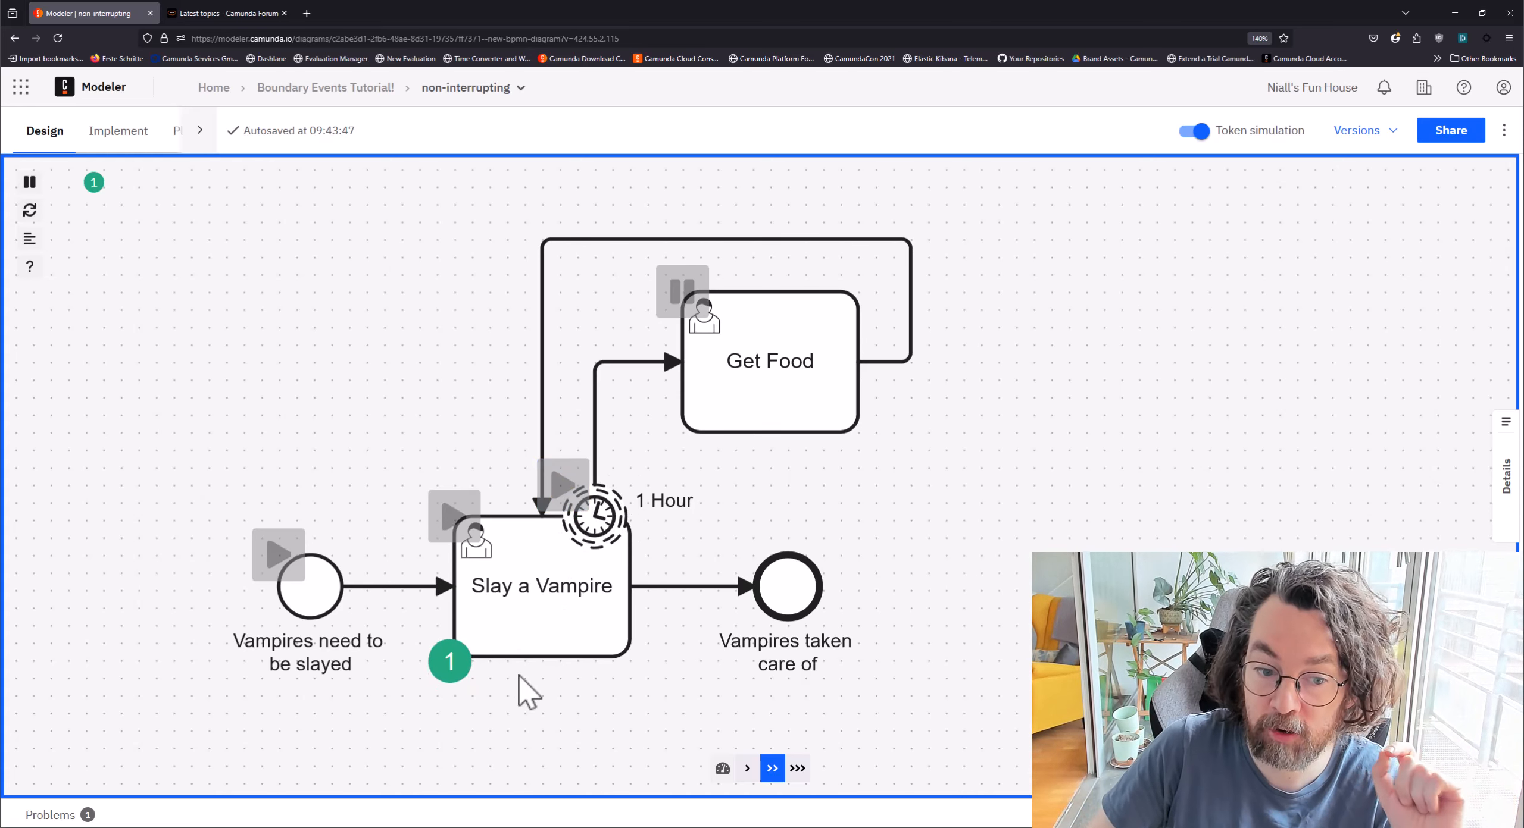
click(560, 485)
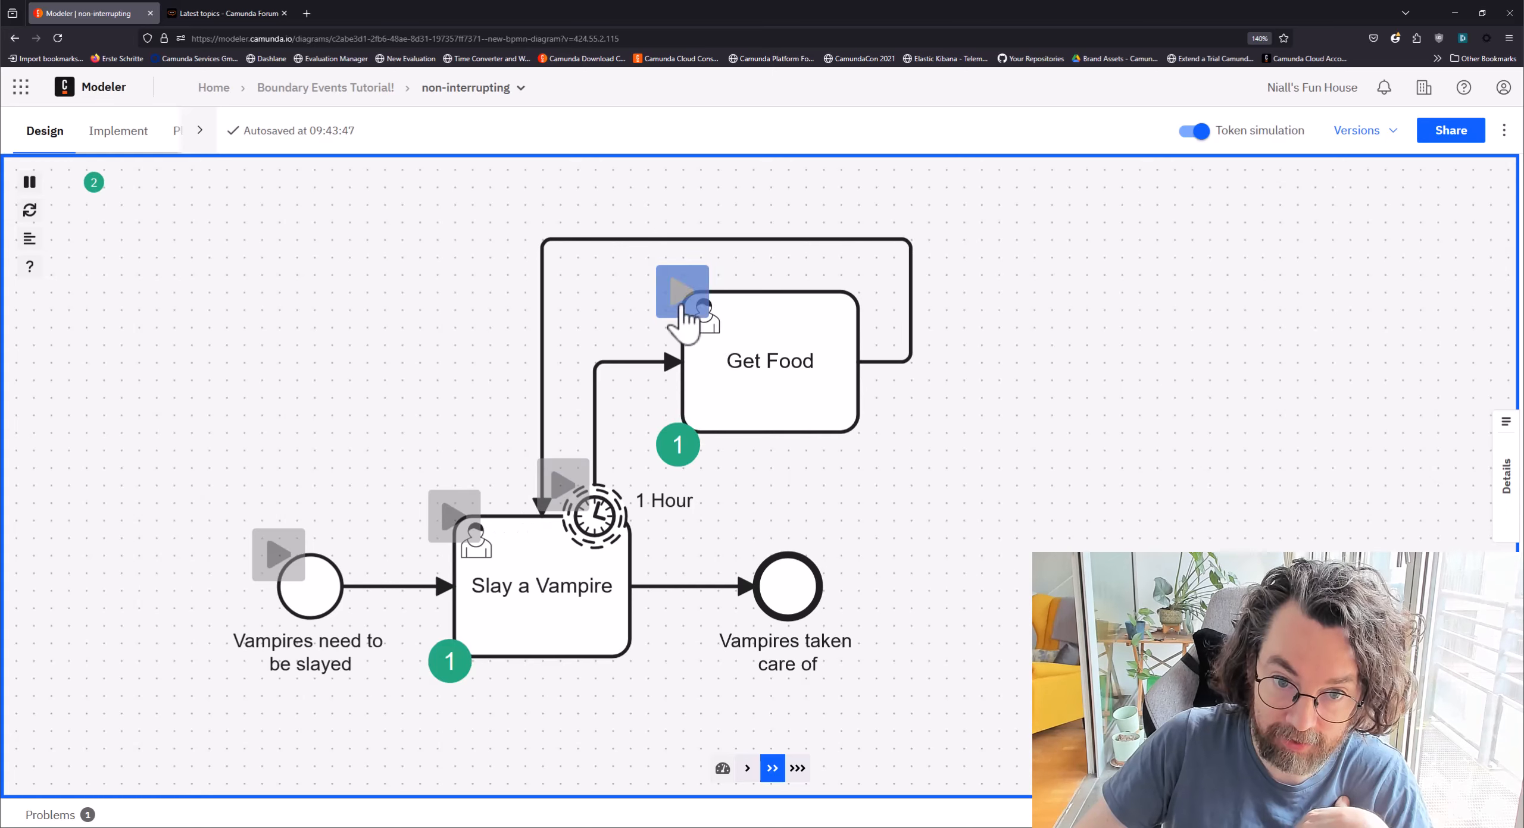
click(682, 291)
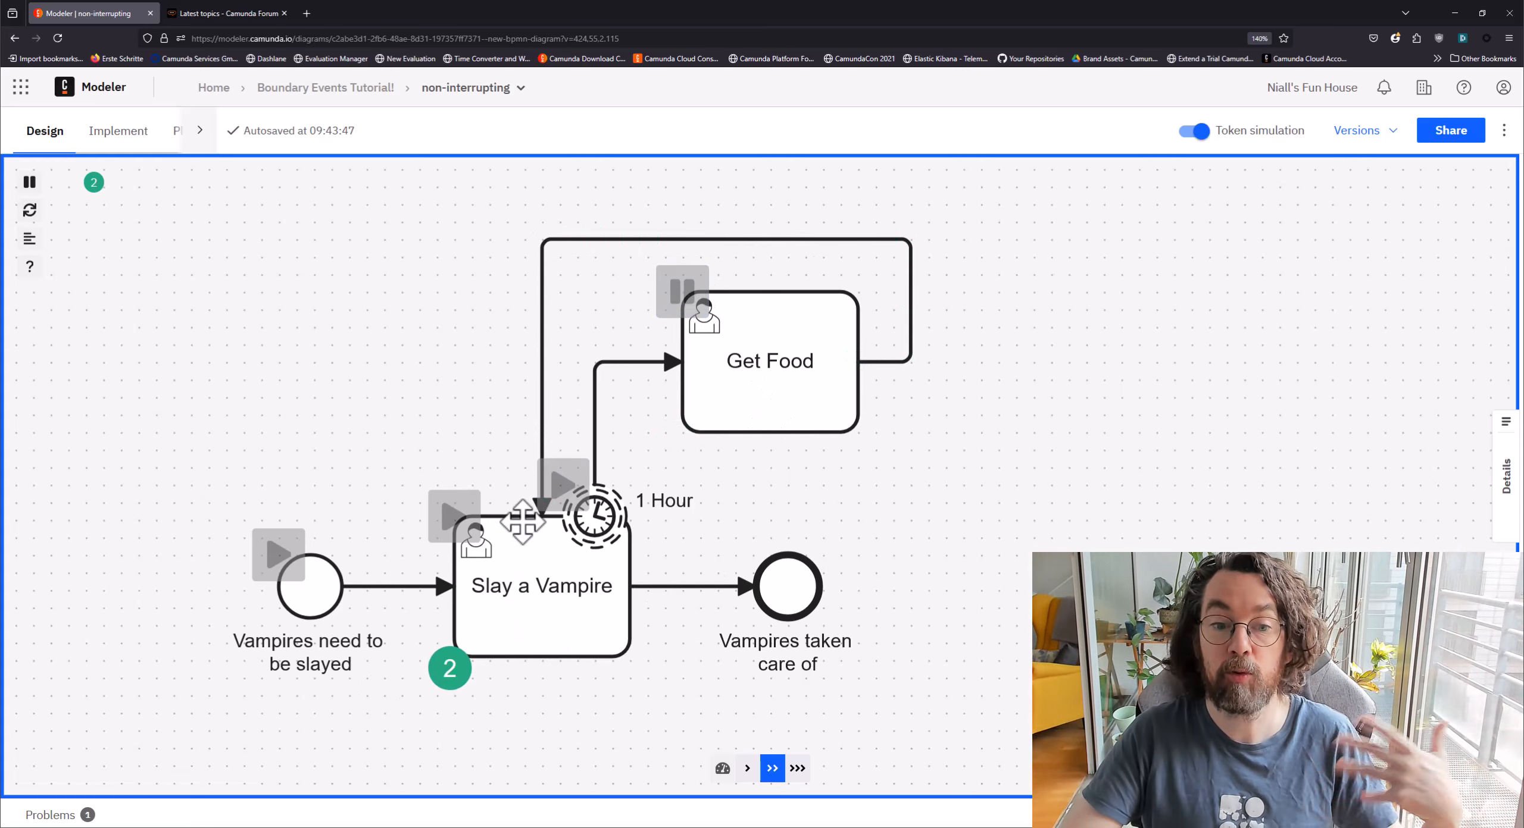
click(575, 496)
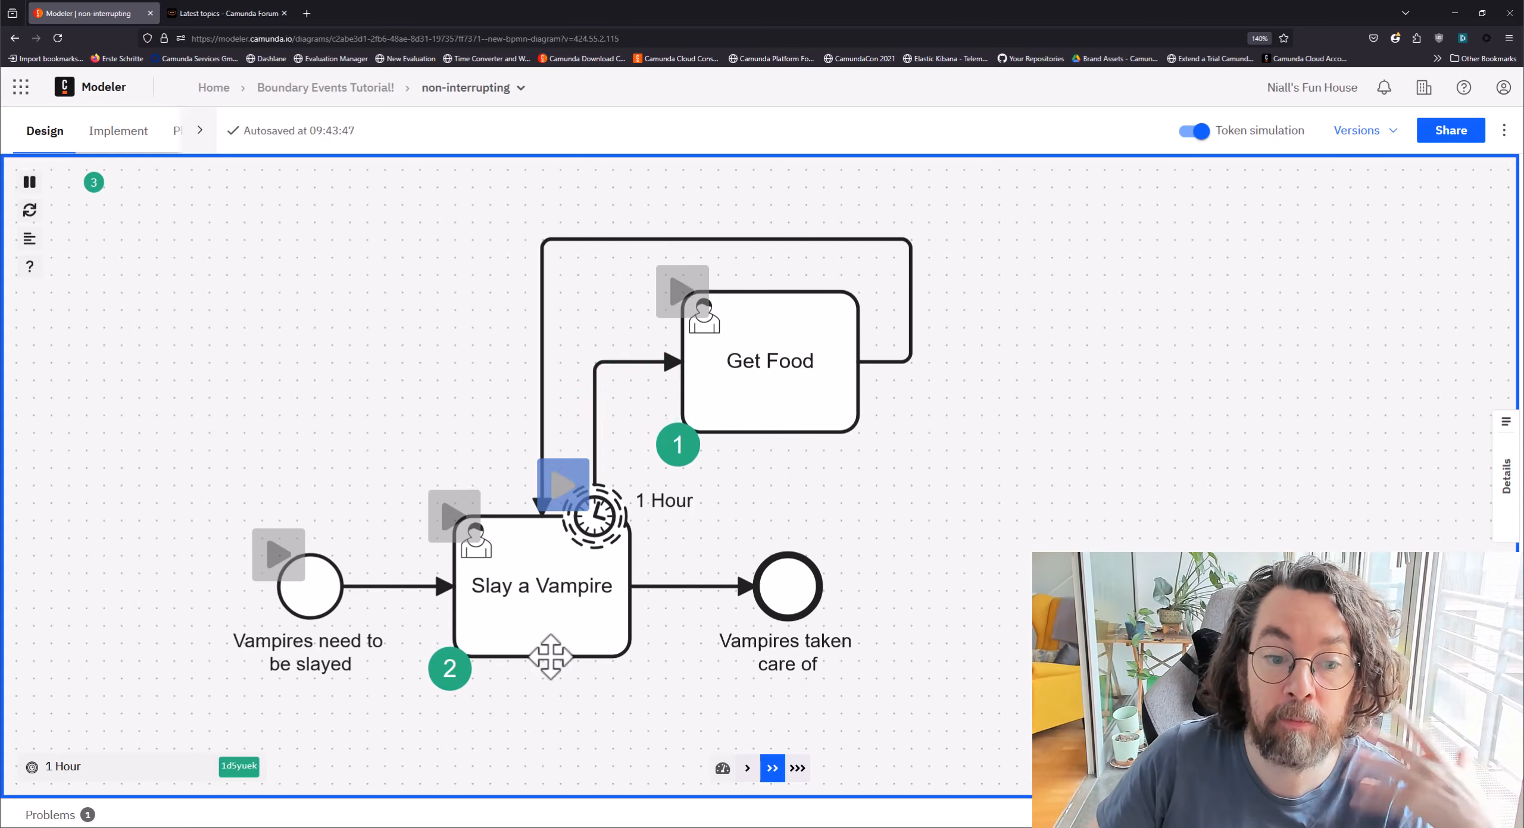
click(693, 294)
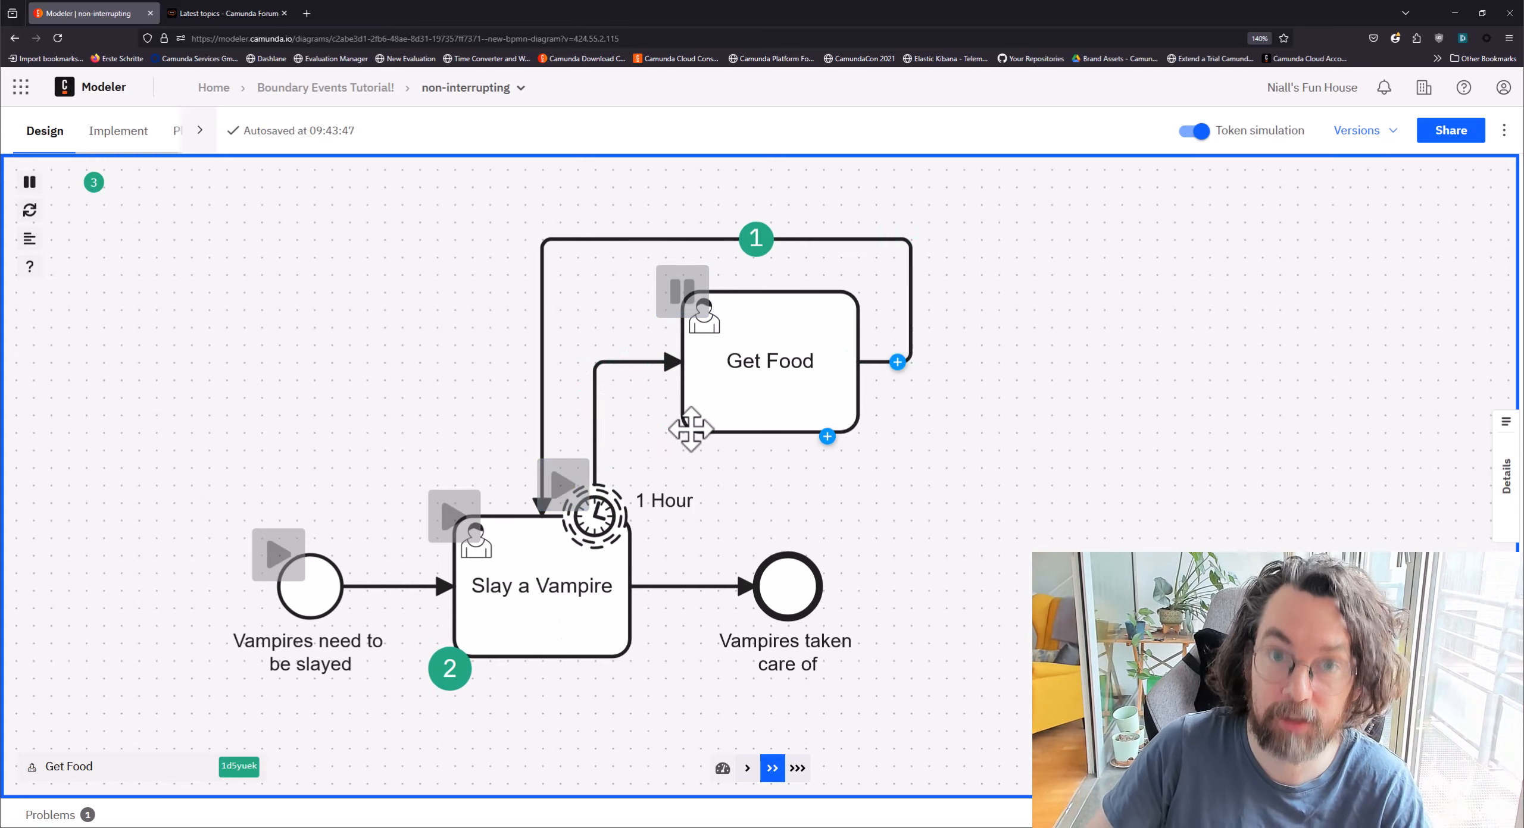
Step: Complete "Slay a Vampire" for each waiting token and turn token simulation off
click(454, 516)
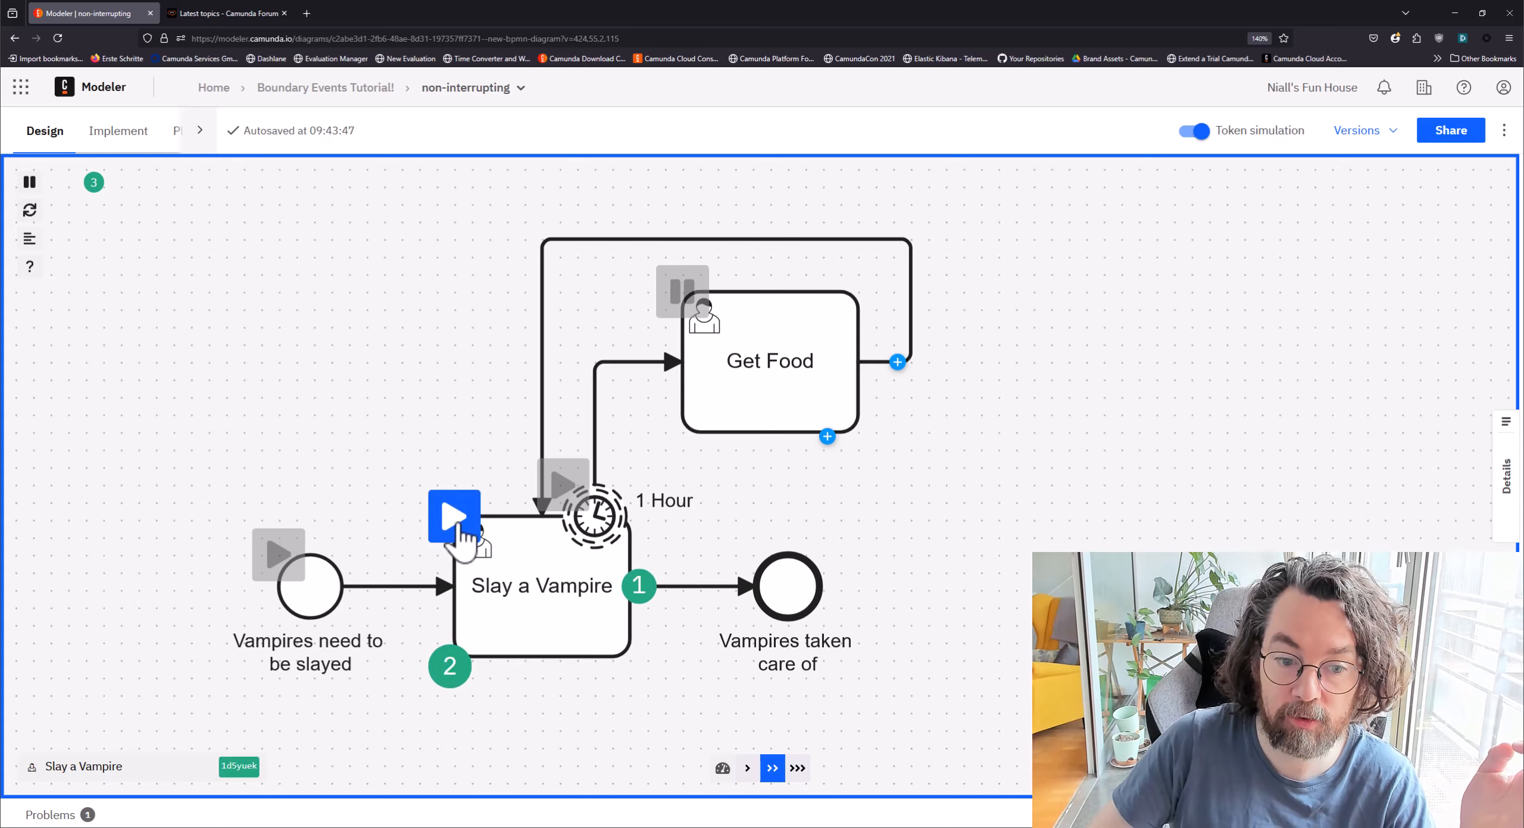
click(454, 517)
click(453, 517)
click(1192, 130)
Step: Delete the sequence flow that loops from "Get Food" back to "Slay a Vampire"
click(773, 351)
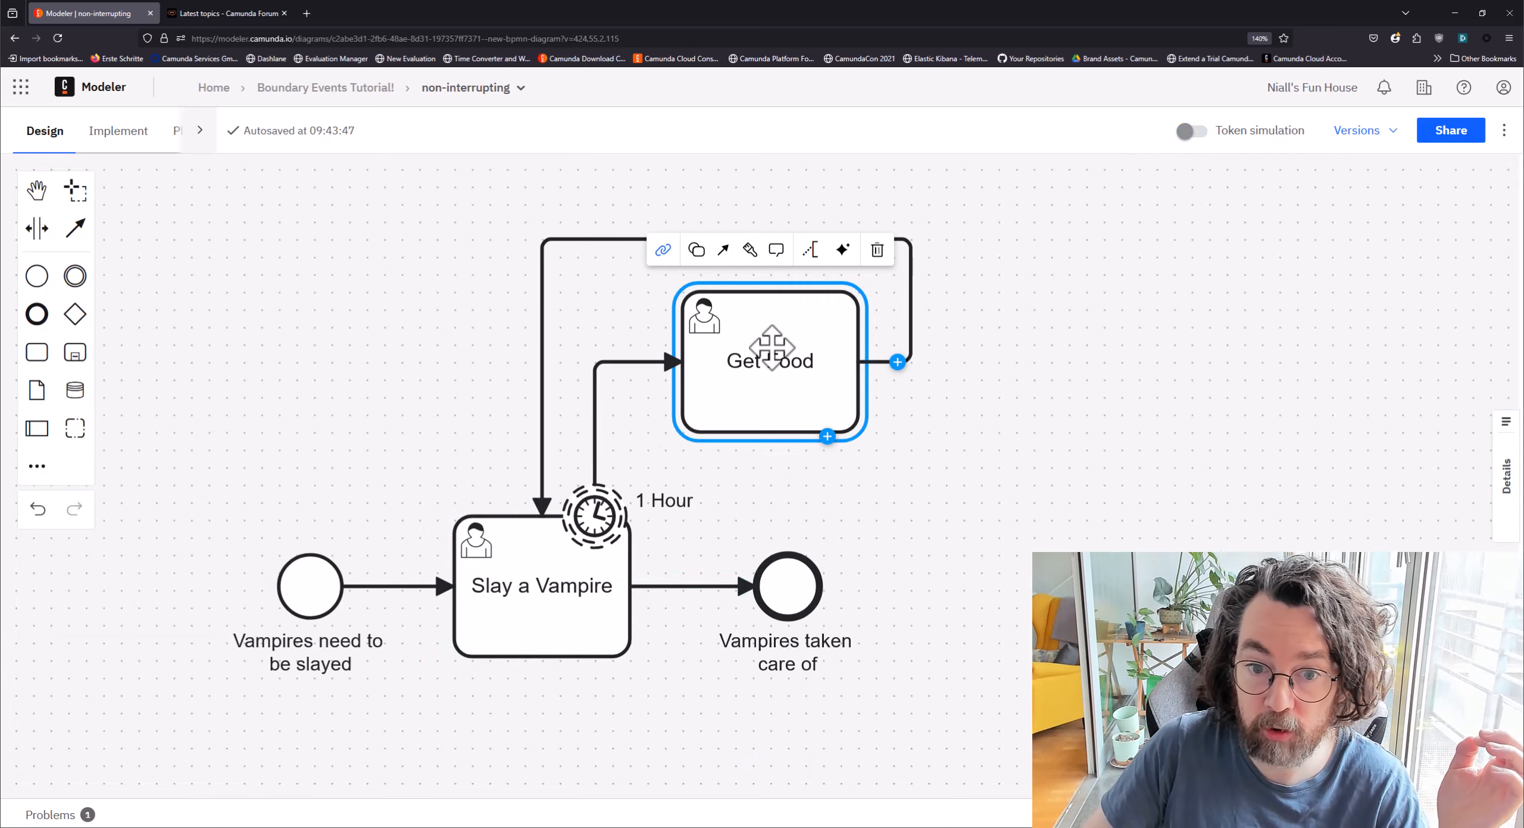
click(910, 328)
key(Delete)
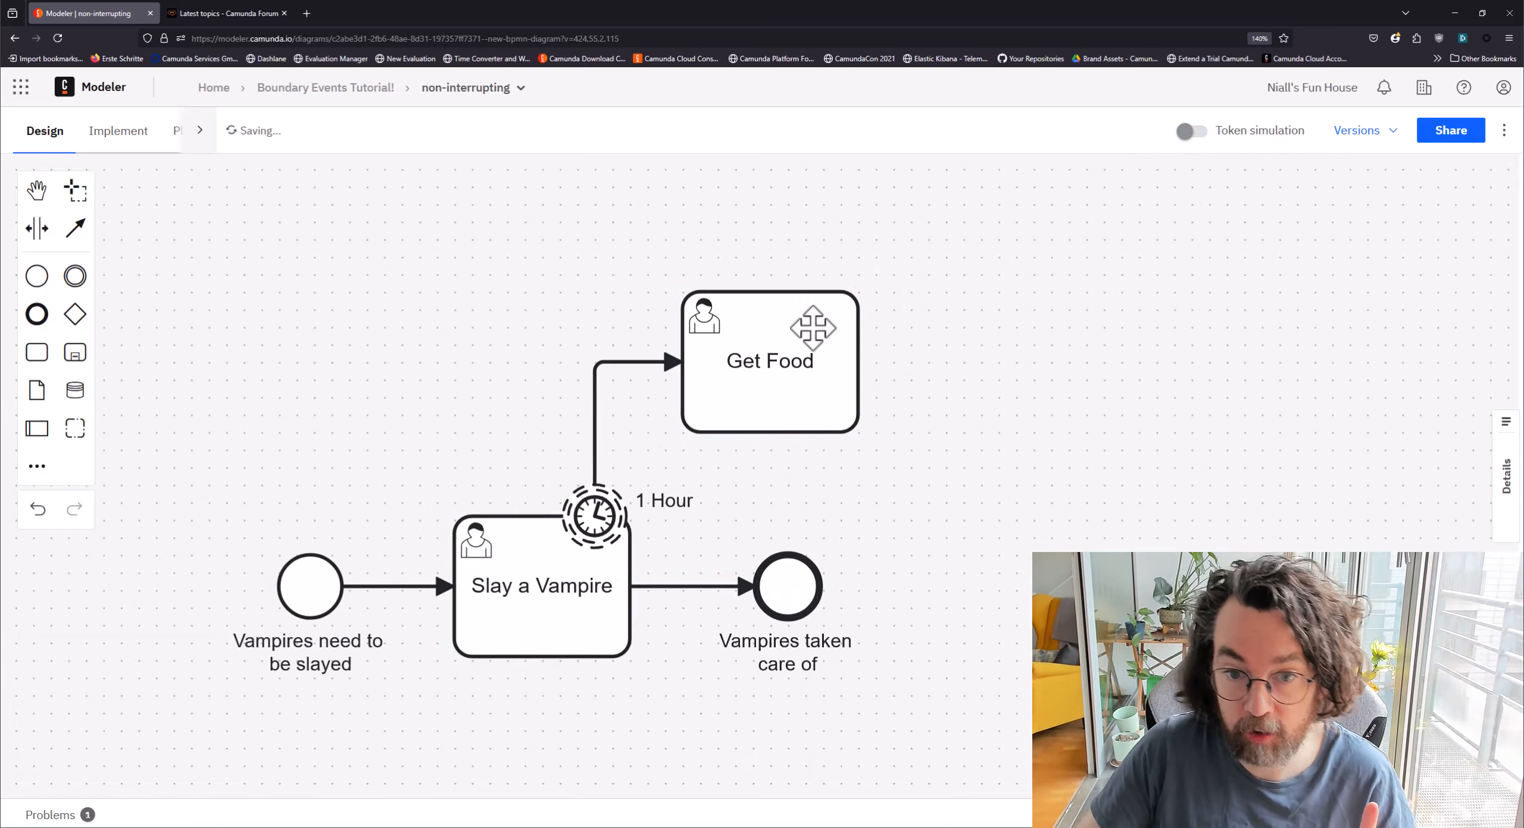
Step: Append an end event after "Get Food" and leave it unnamed
click(849, 308)
click(897, 361)
click(901, 394)
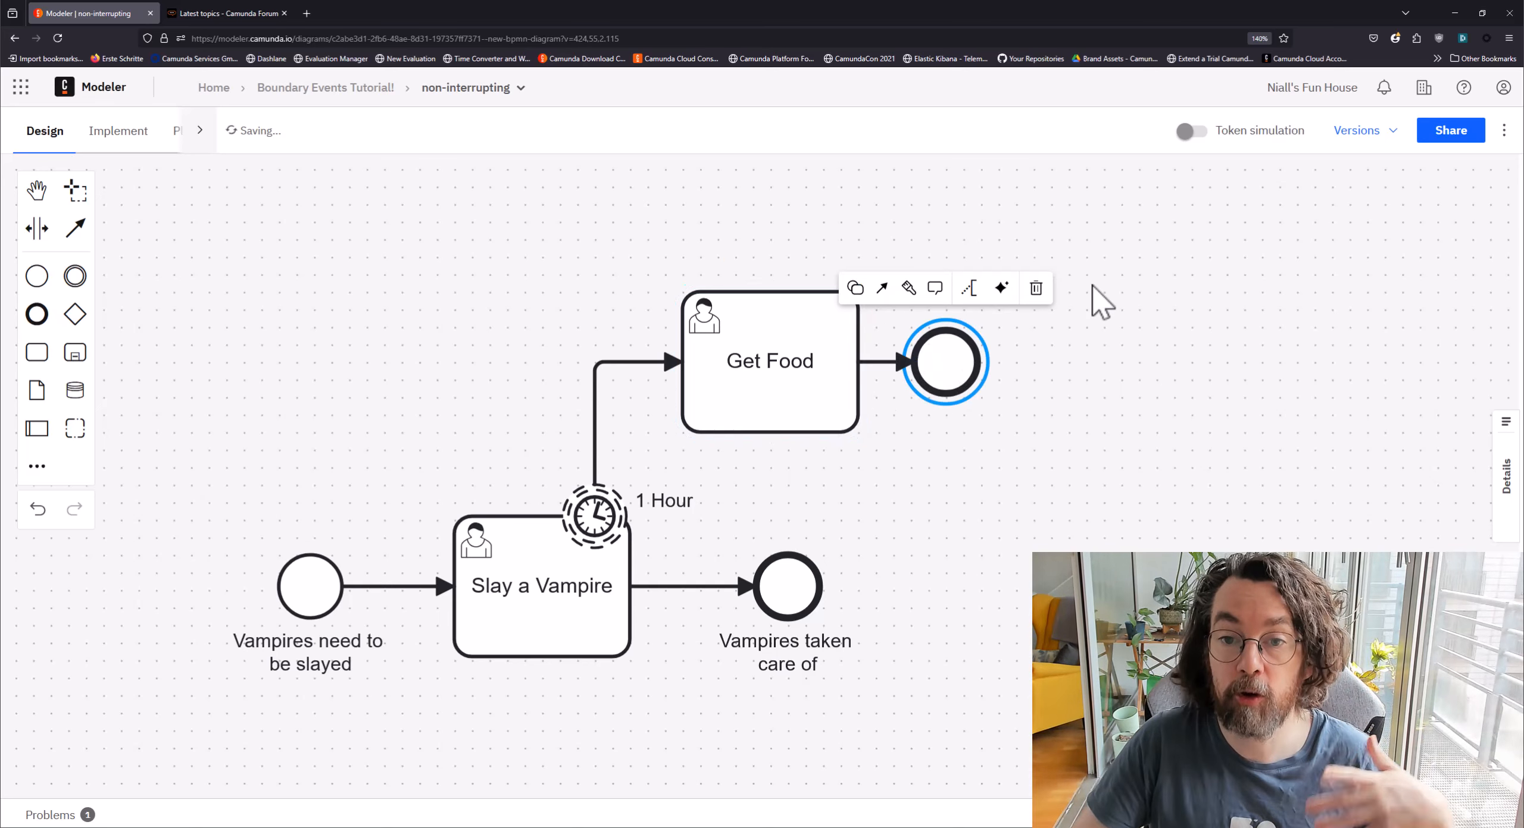
click(975, 462)
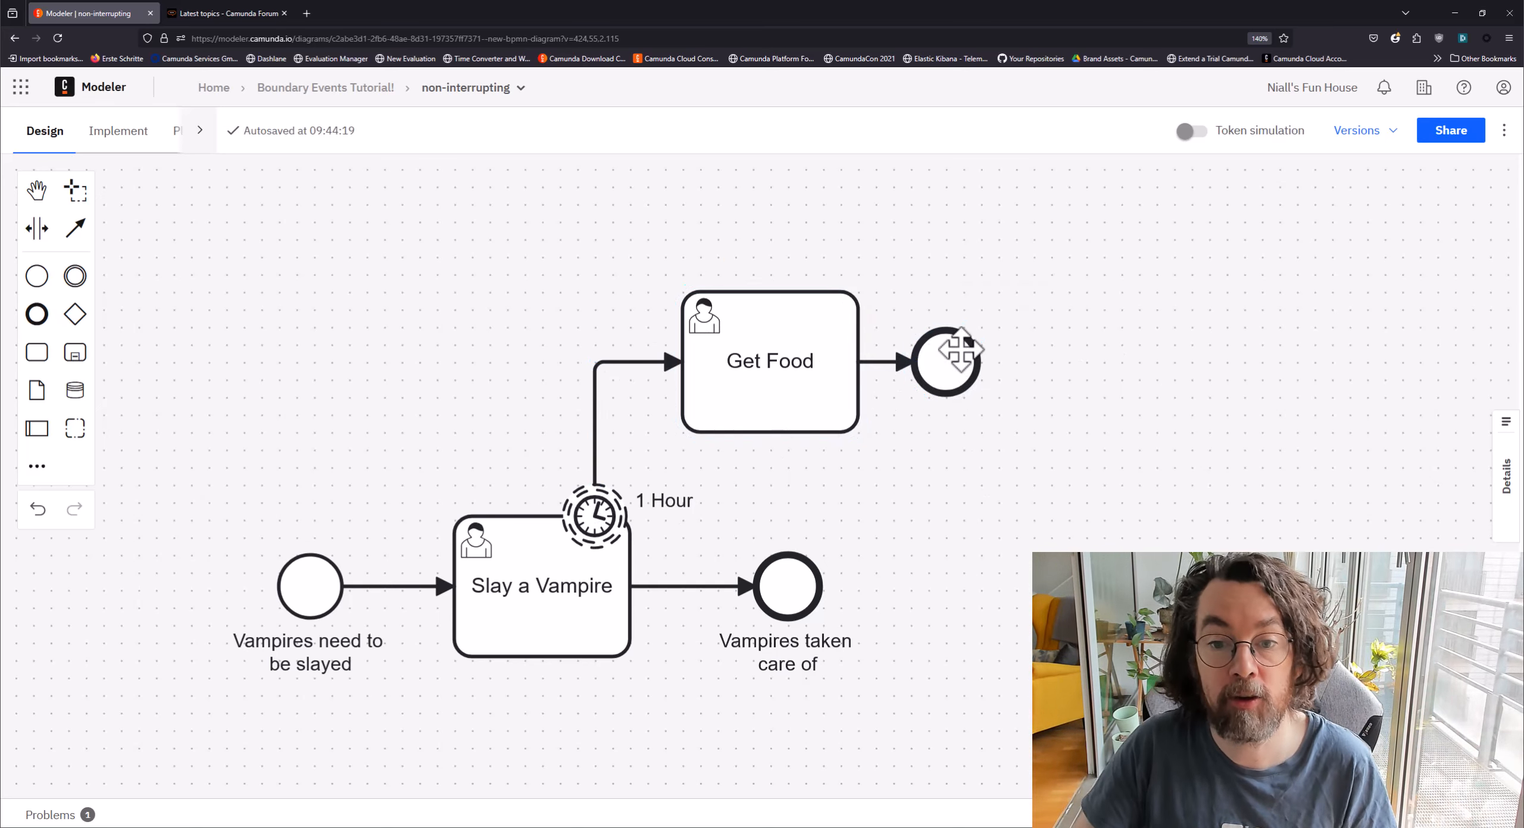
click(935, 394)
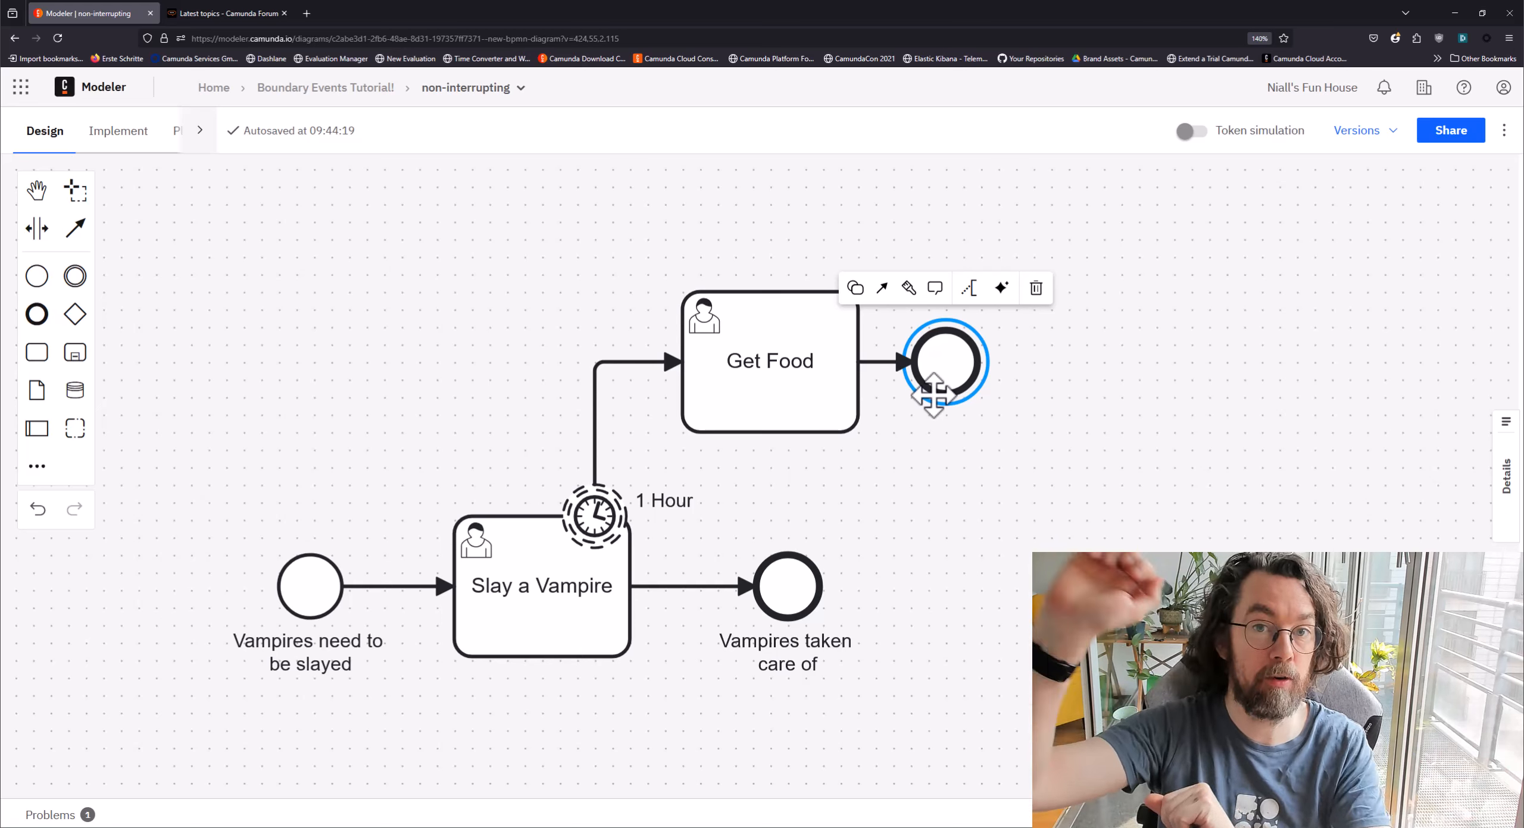
click(1184, 453)
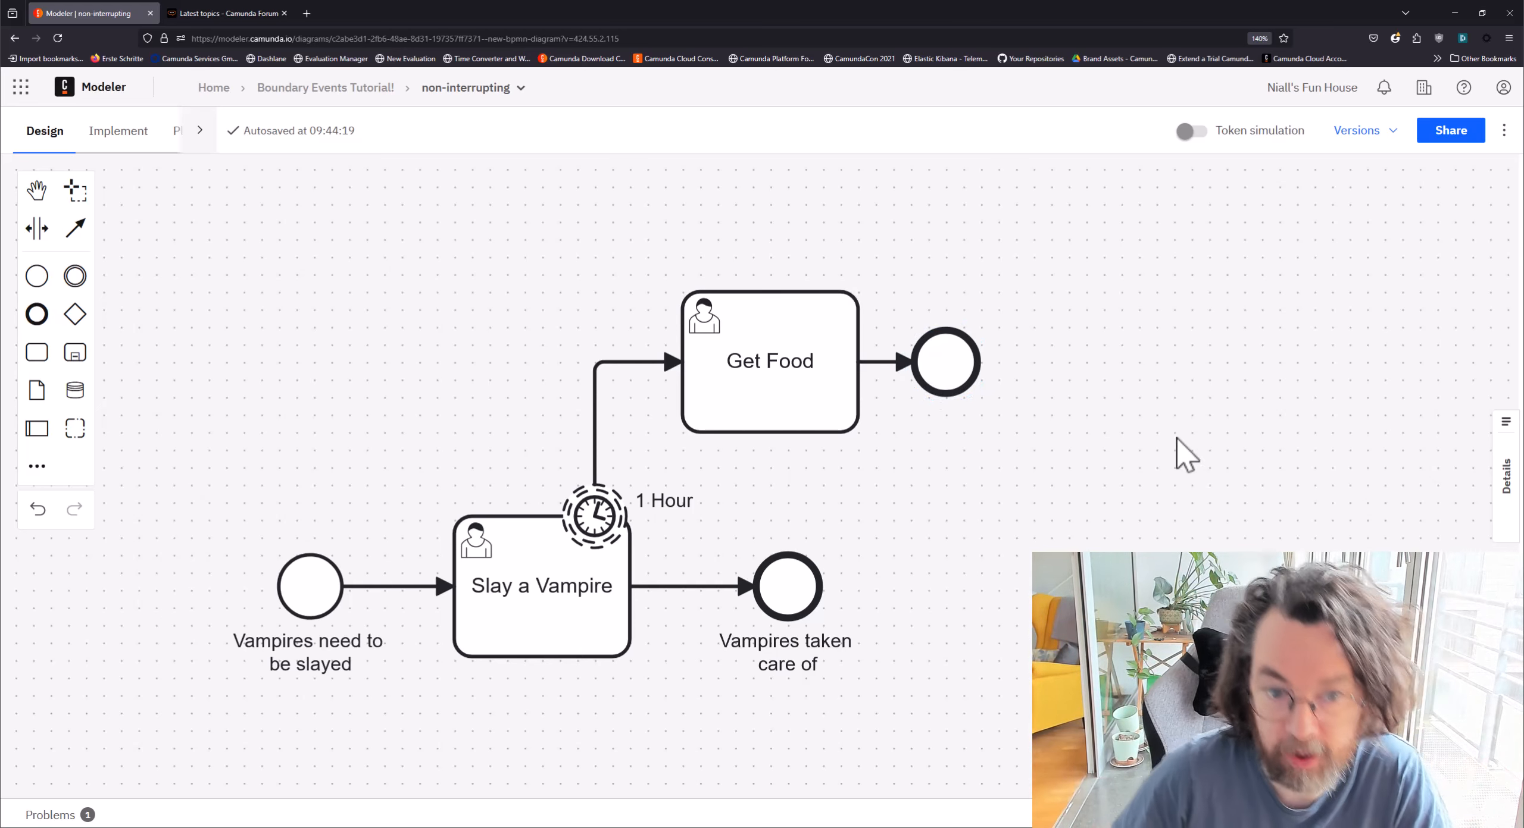
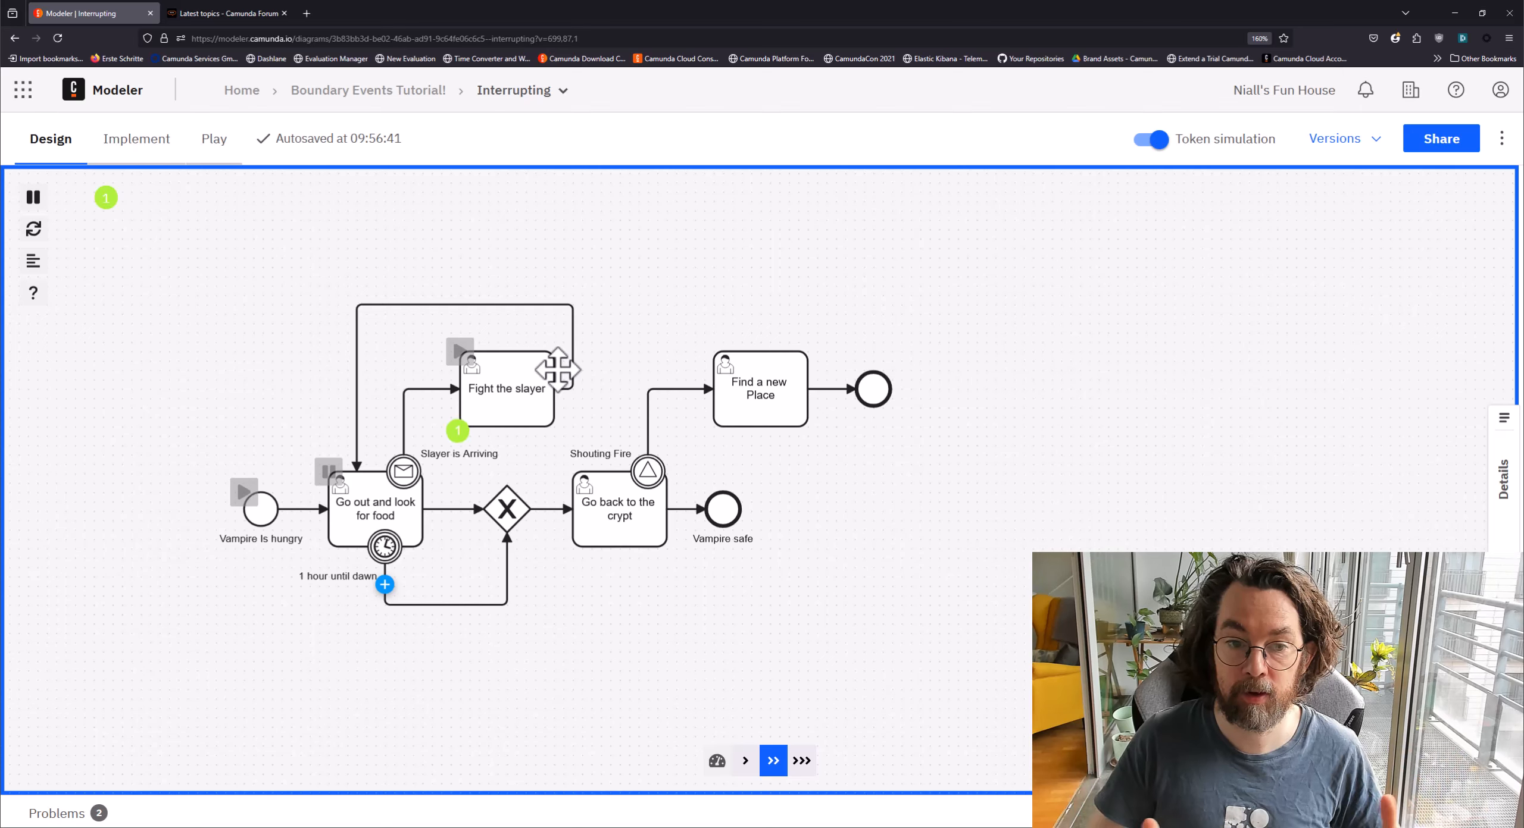
Step: Turn token simulation off and create horizontal space between the exclusive gateway and "Go back to the crypt" in the Interrupting diagram
click(1150, 140)
click(873, 261)
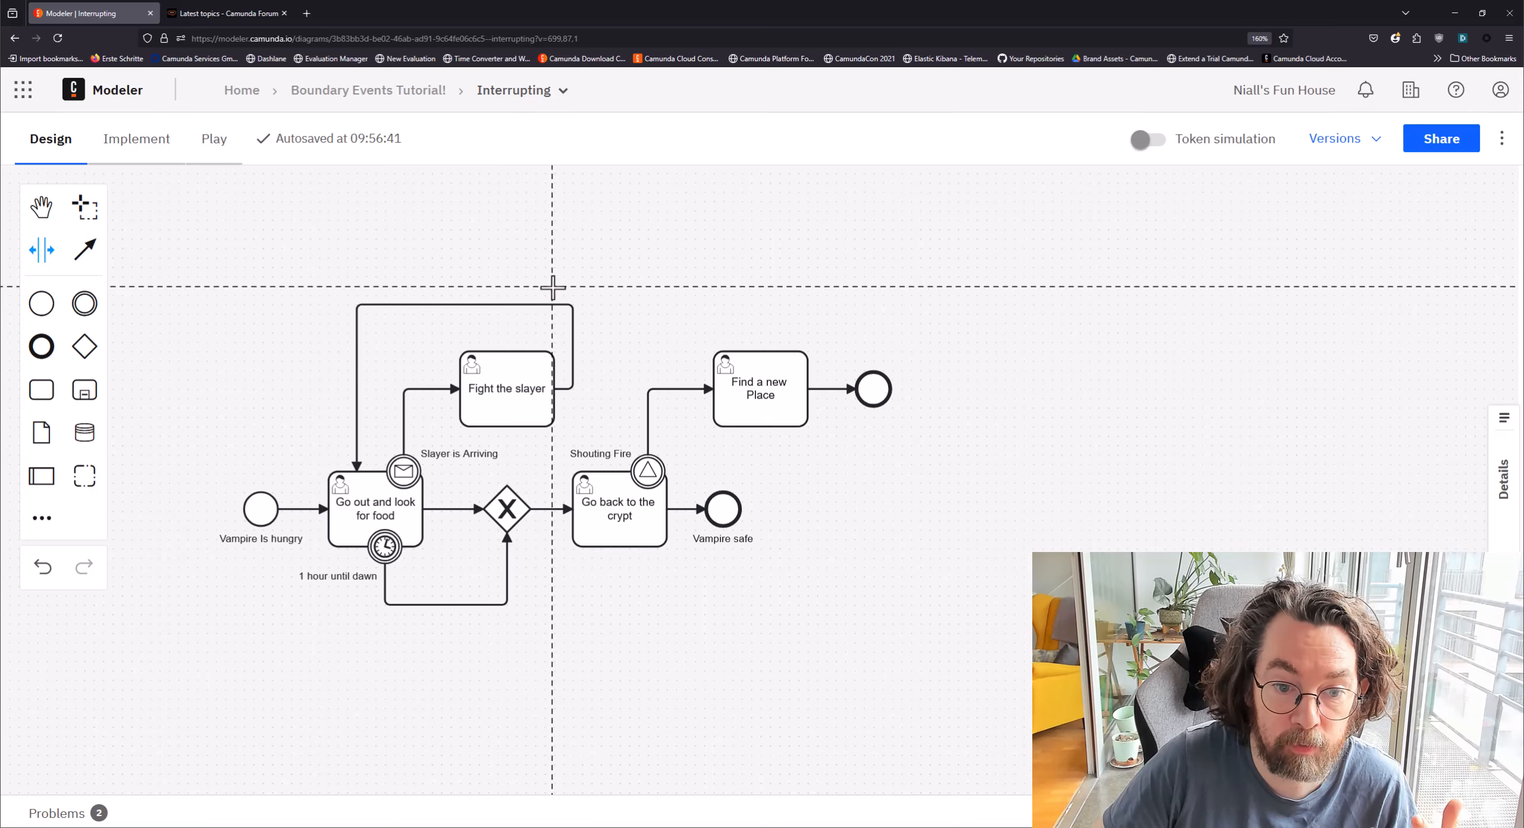
drag(553, 285, 746, 225)
mouse_move(608, 601)
mouse_down()
mouse_move(554, 553)
mouse_move(587, 598)
mouse_up()
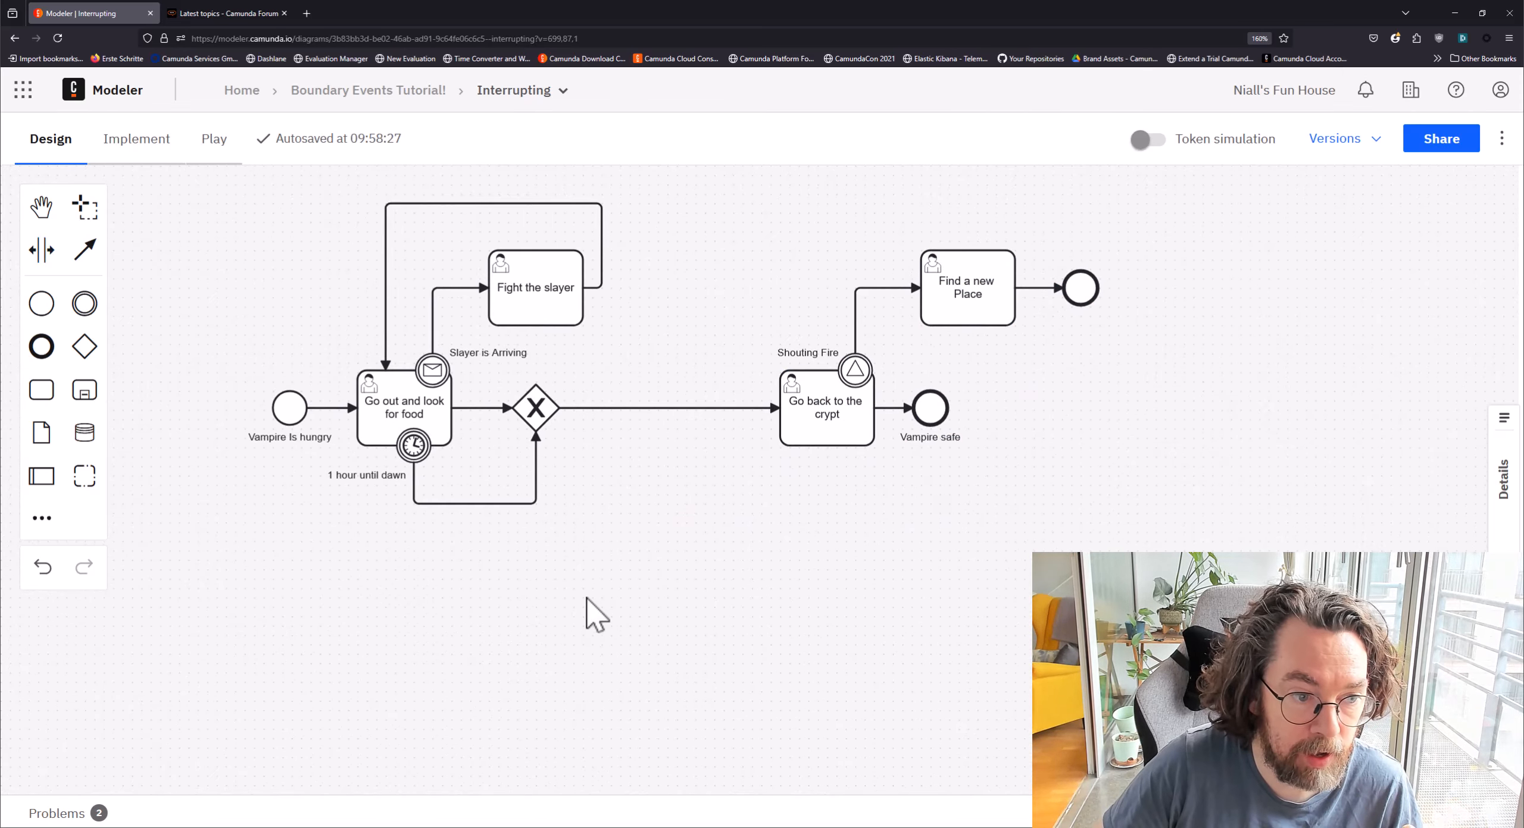
Step: Place an expanded sub-process in the empty area below the main flow
click(86, 394)
click(592, 635)
click(374, 324)
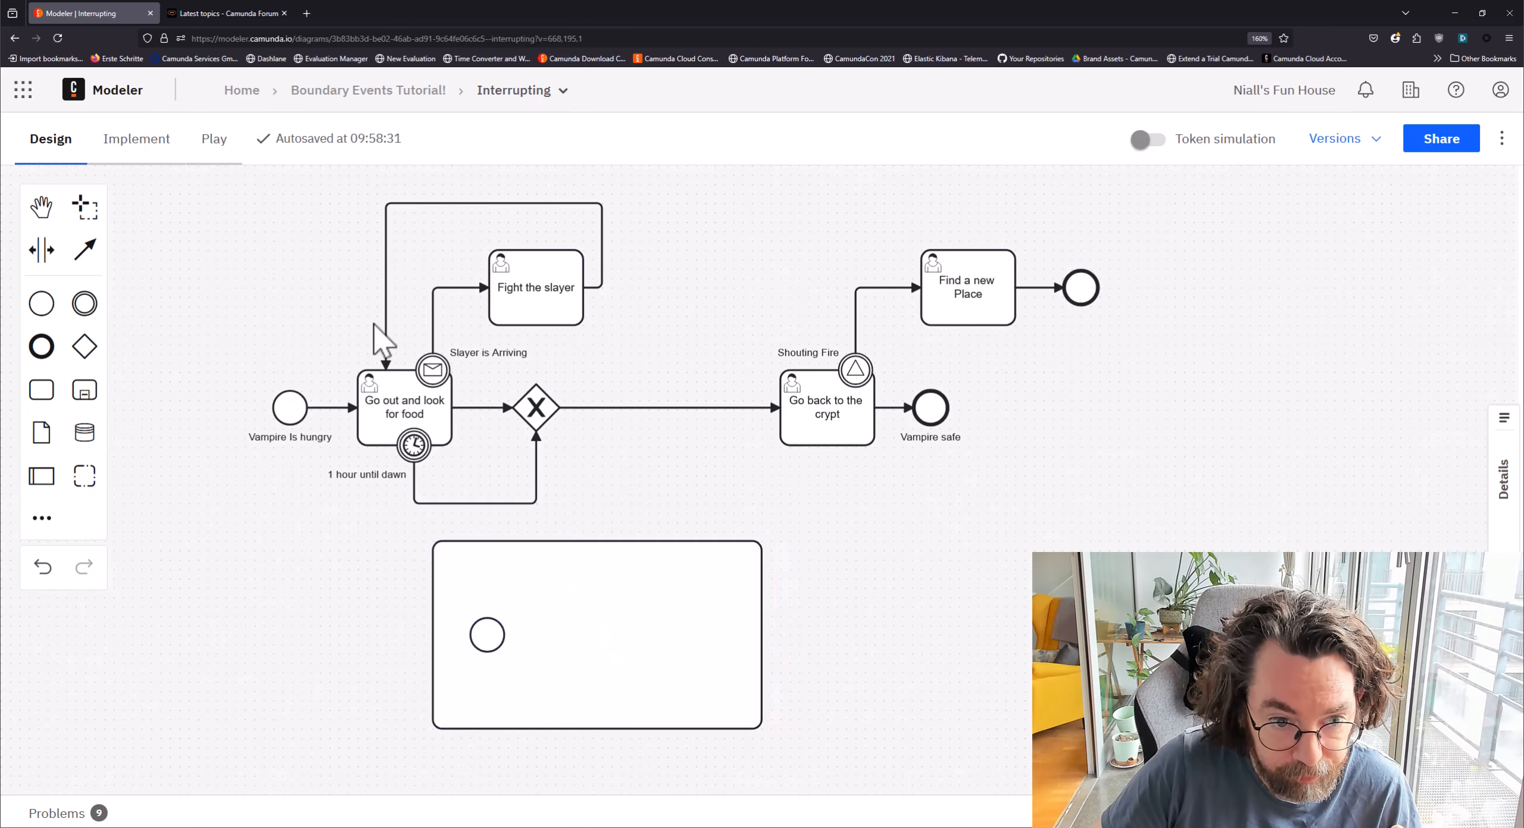
Step: Delete the "1 hour until dawn" timer boundary event and the exclusive gateway it leads to
click(417, 447)
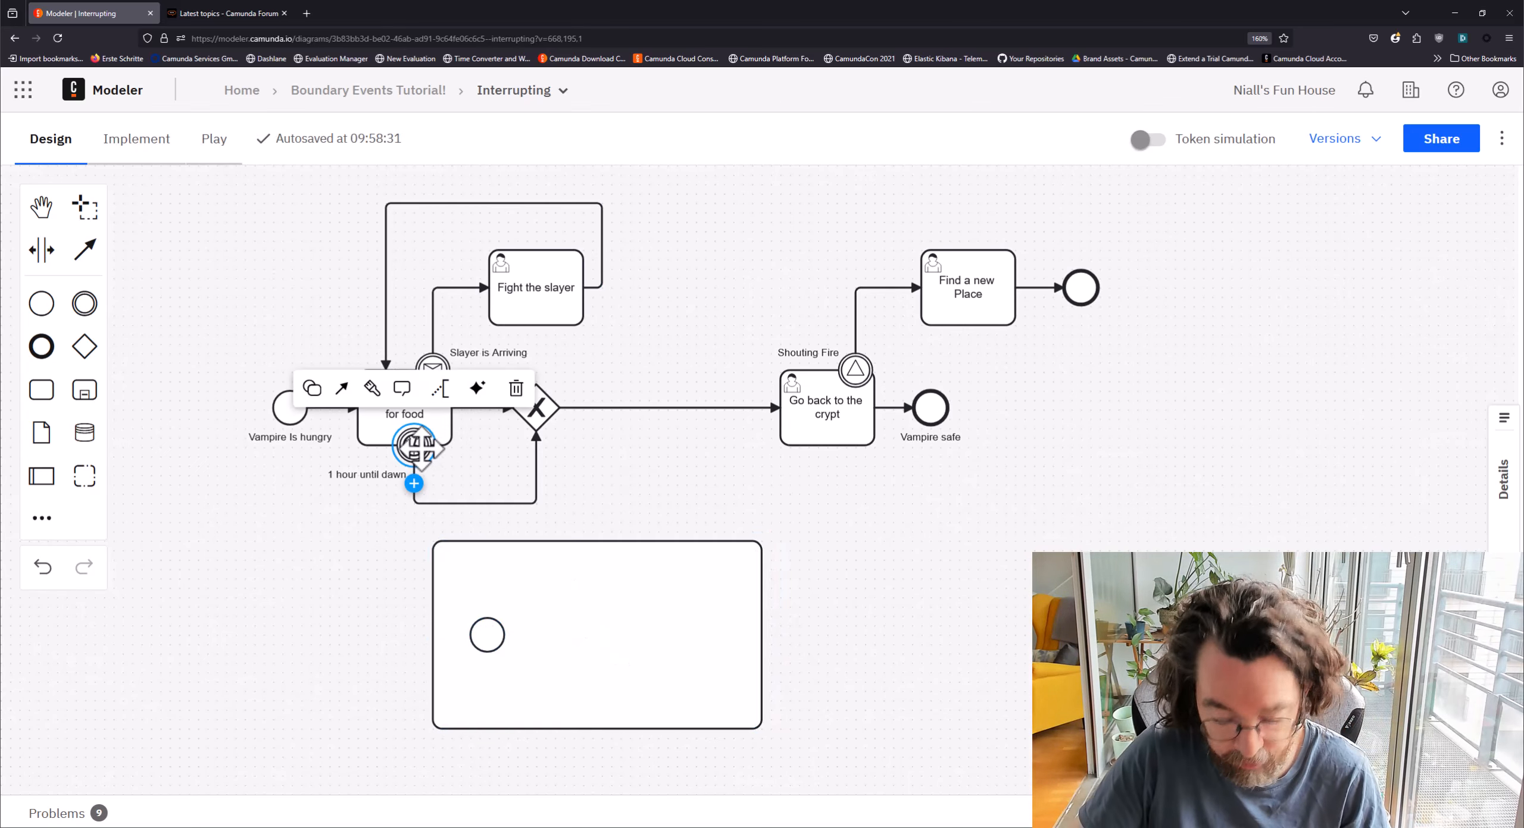
click(527, 391)
click(535, 408)
key(Delete)
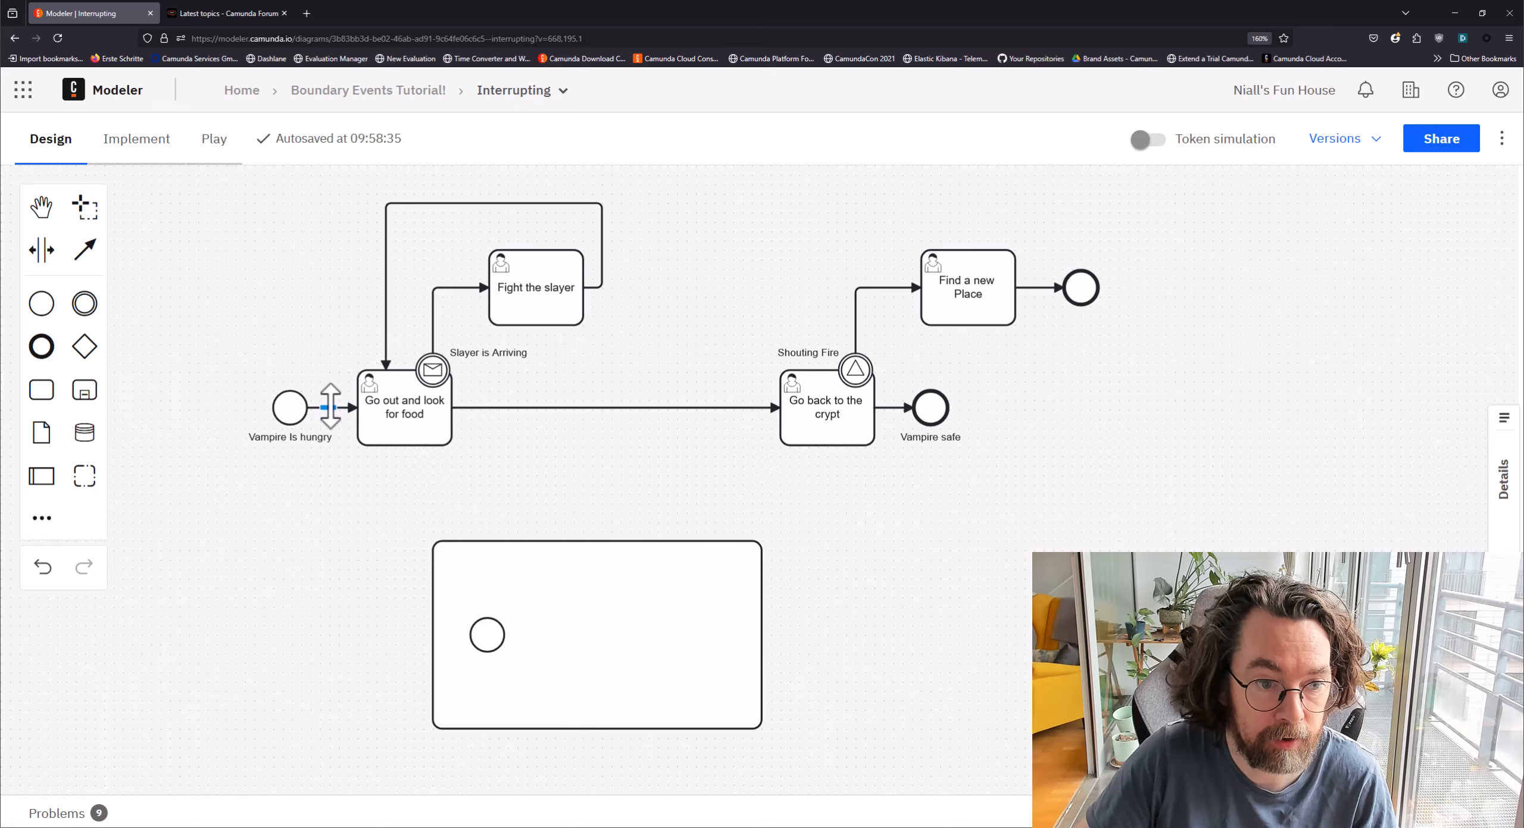
Step: Remove the flow leaving "Vampire Is hungry" and enlarge the empty sub-process upward and to the right
drag(339, 517, 345, 571)
click(767, 597)
drag(768, 595, 801, 544)
click(306, 249)
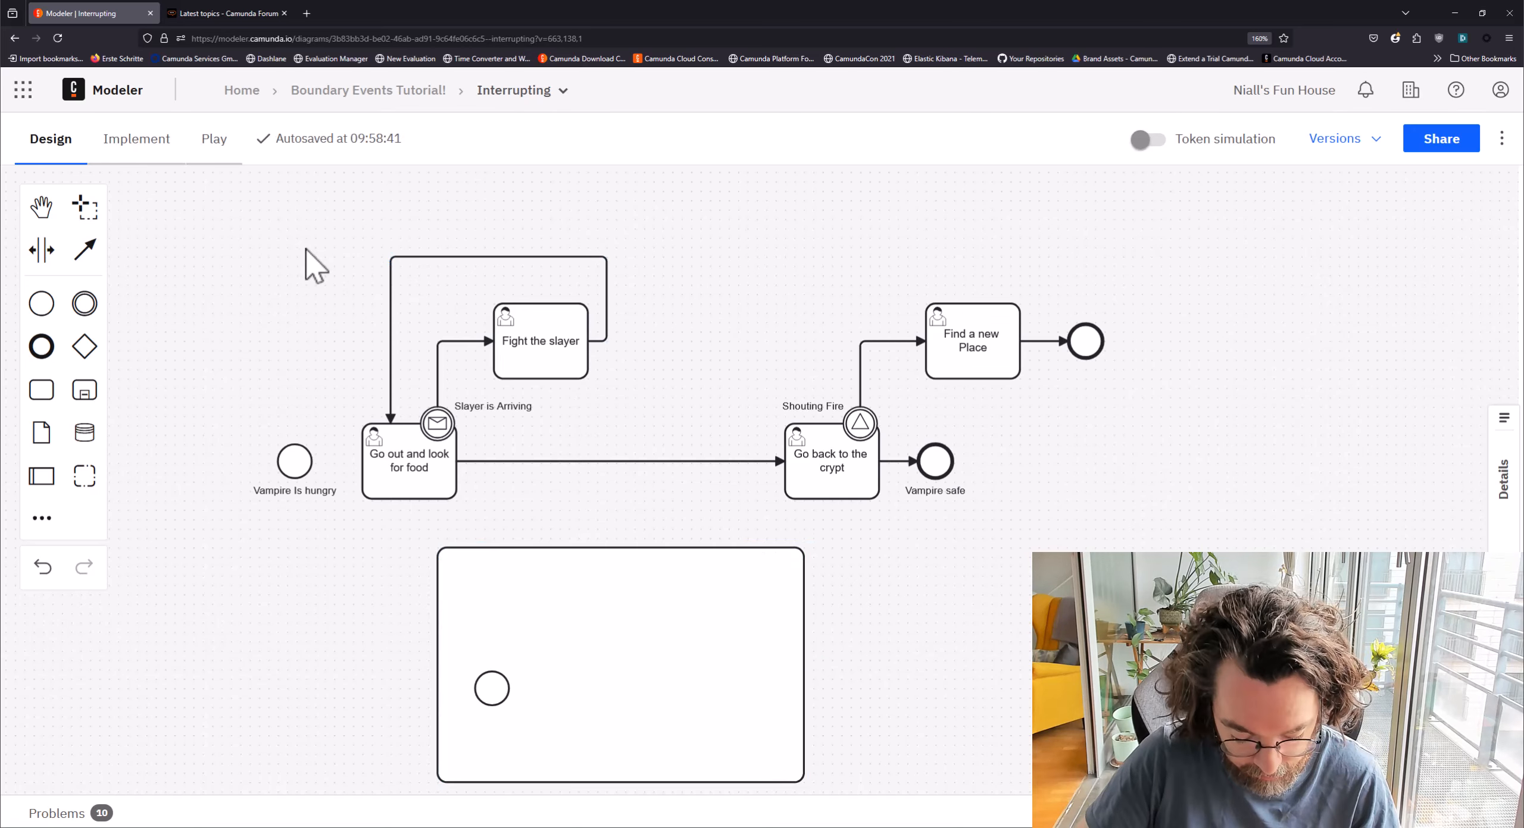
Step: Move "Go out and look for food", its "Slayer is Arriving" message event and "Fight the slayer" into the sub-process
drag(294, 216, 735, 520)
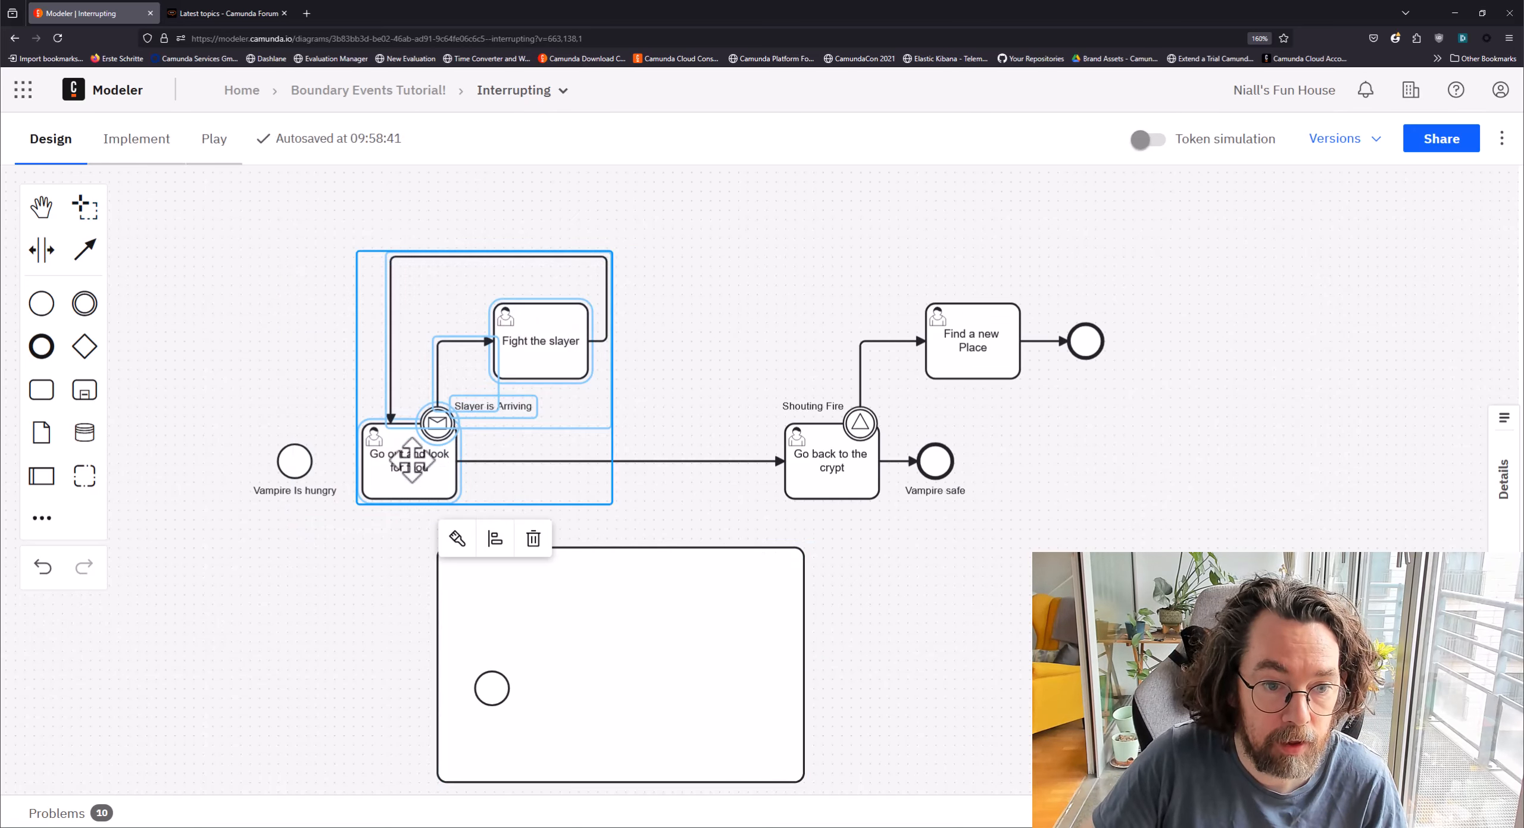
drag(404, 465, 592, 739)
drag(496, 578, 511, 609)
Step: Position the sub-process between "Vampire Is hungry" and "Go back to the crypt", and name it "Night out"
drag(495, 520, 384, 304)
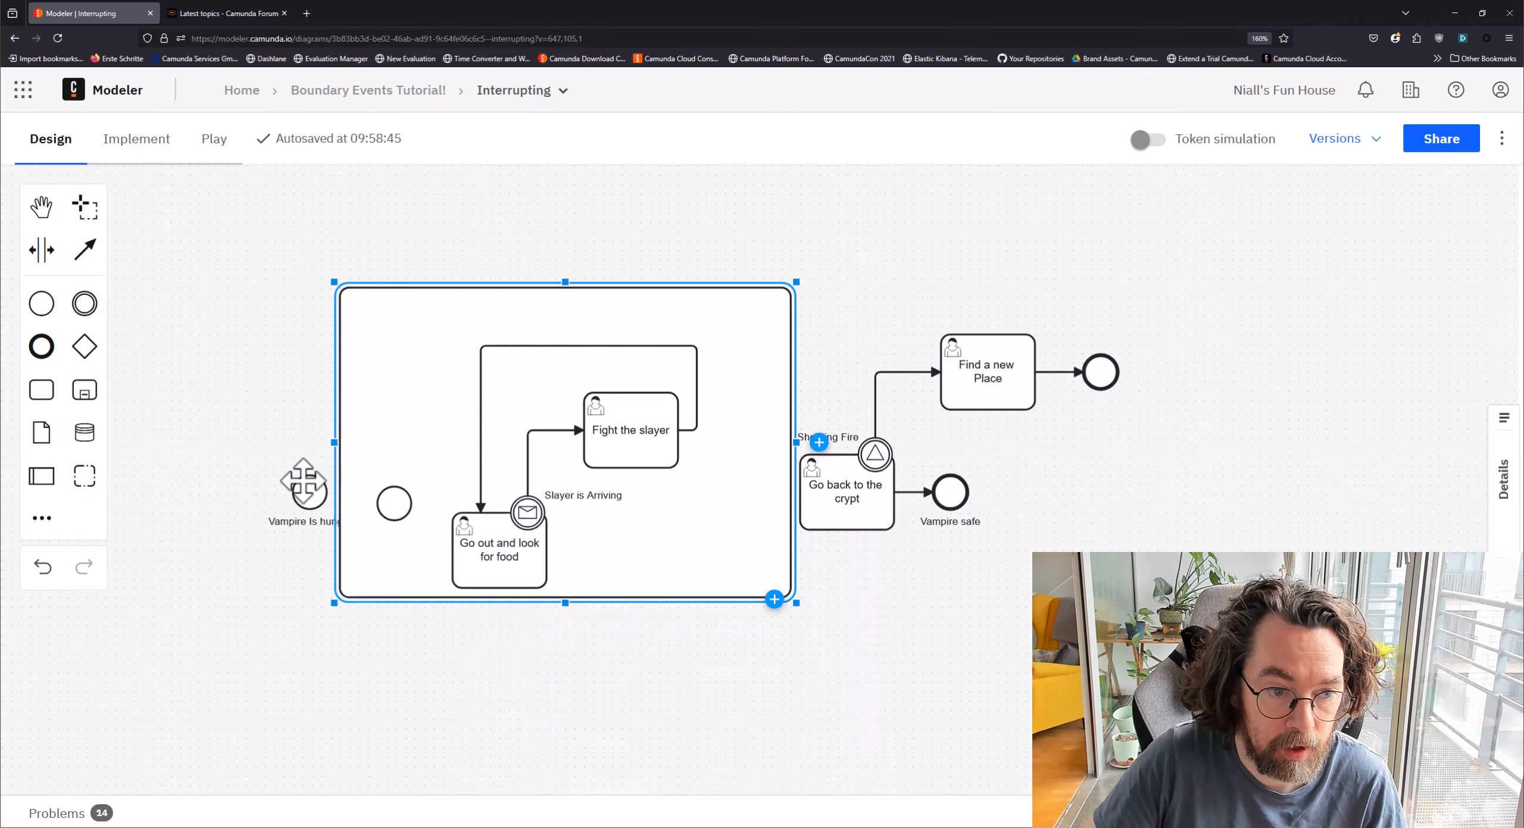
drag(298, 495, 188, 464)
drag(724, 295, 577, 316)
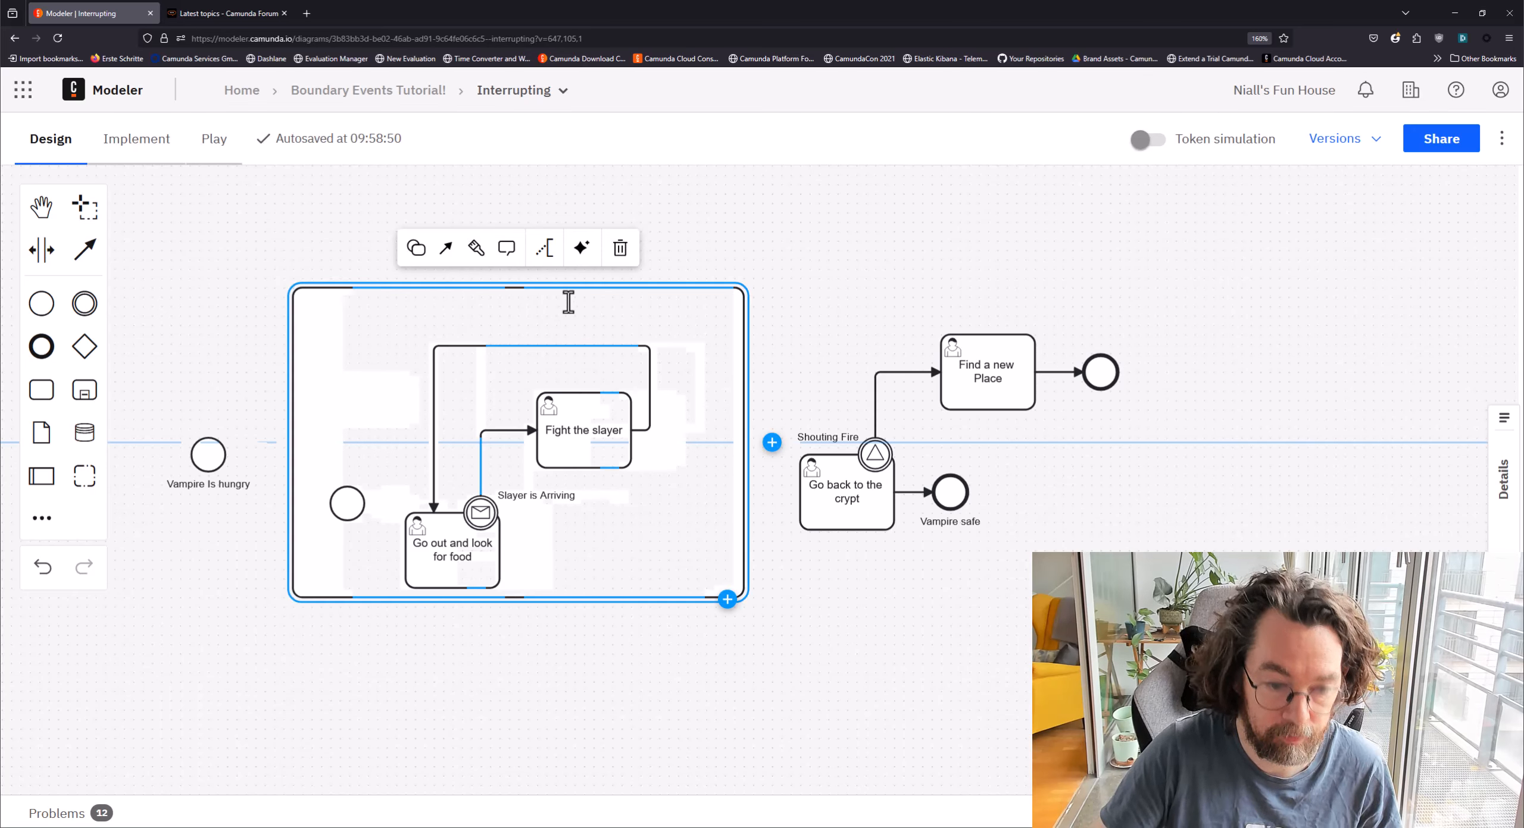
double_click(567, 302)
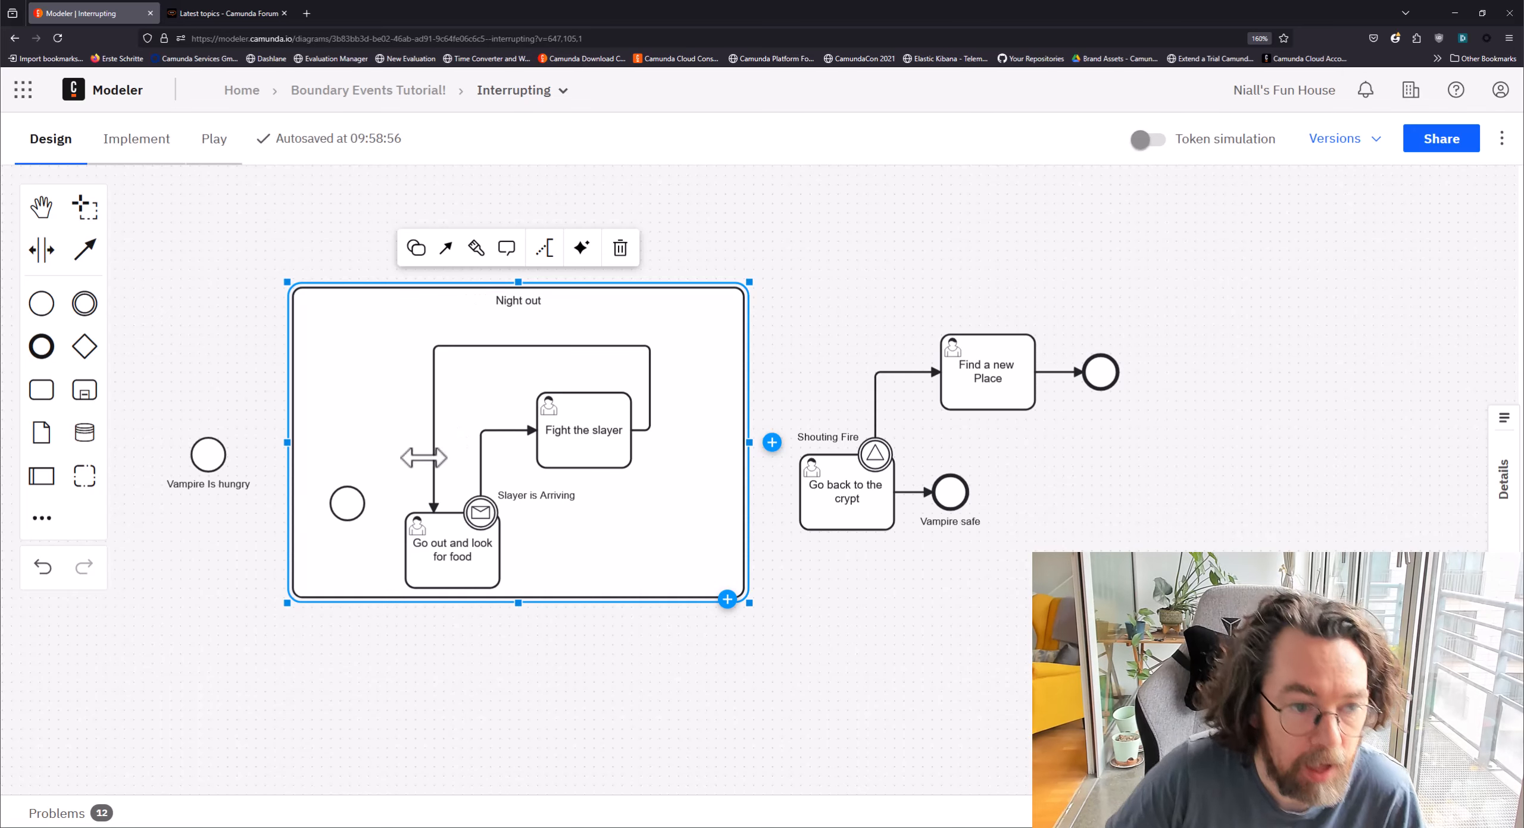
Step: Connect "Vampire Is hungry" to the "Night out" sub-process and align its inner start event with "Go out and look for food"
click(204, 452)
drag(214, 397, 347, 553)
Step: Connect the inner start event to "Go out and look for food" and append an end event after that task
click(275, 494)
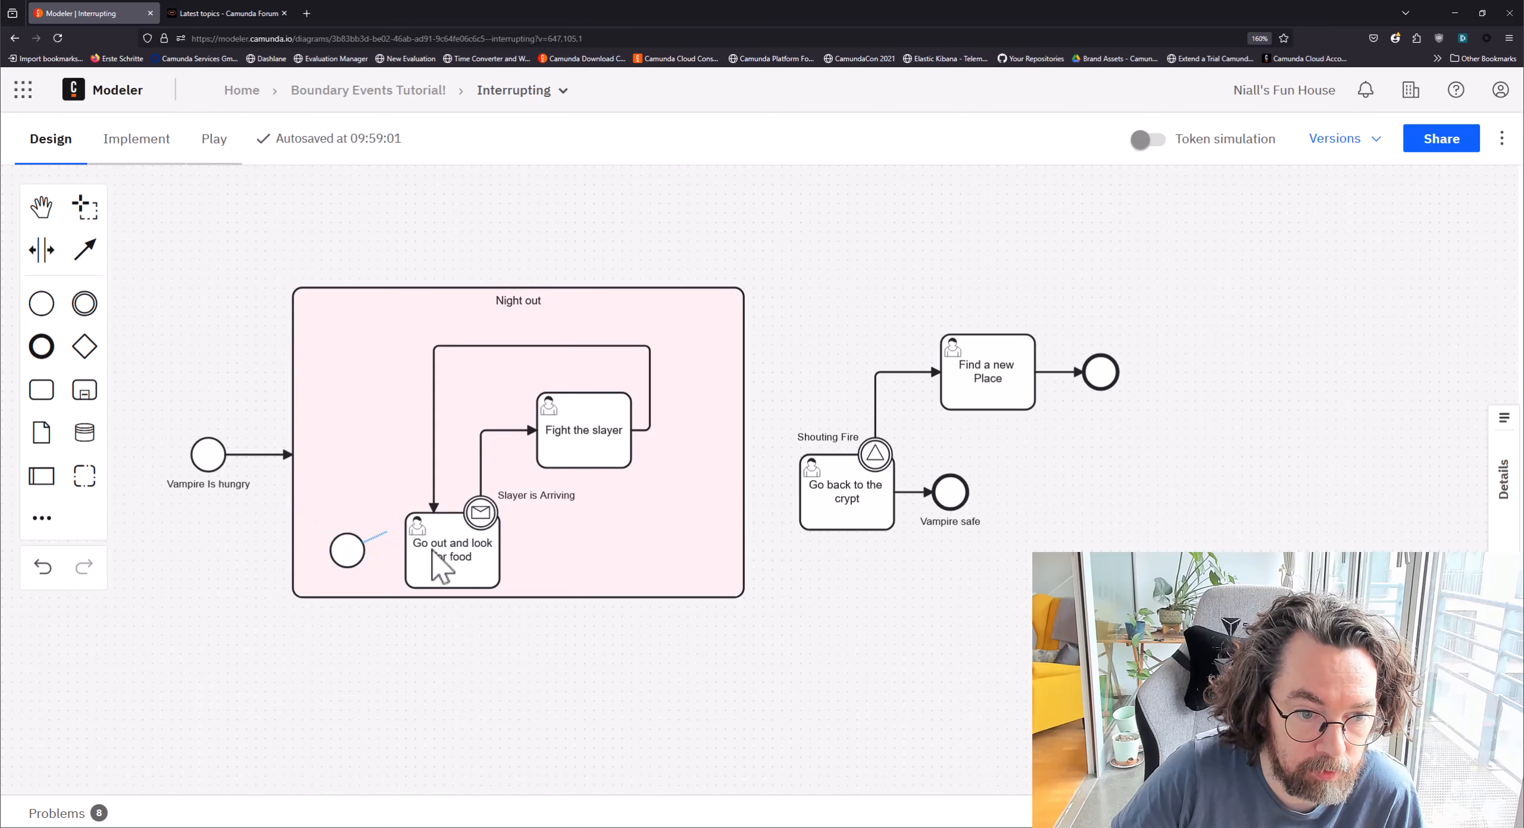
click(435, 553)
click(481, 563)
mouse_move(520, 552)
click(580, 552)
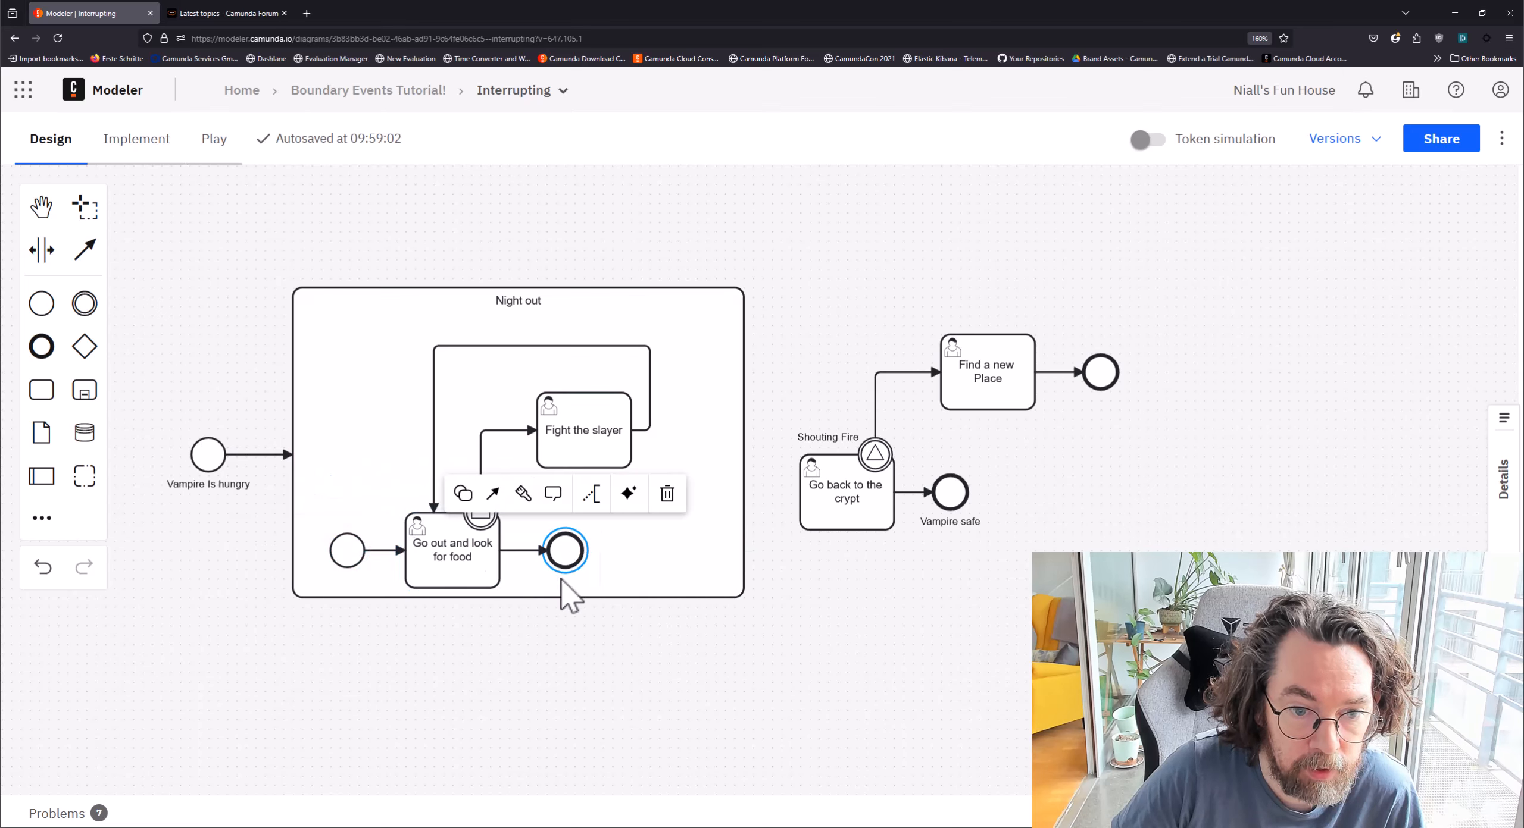
click(849, 634)
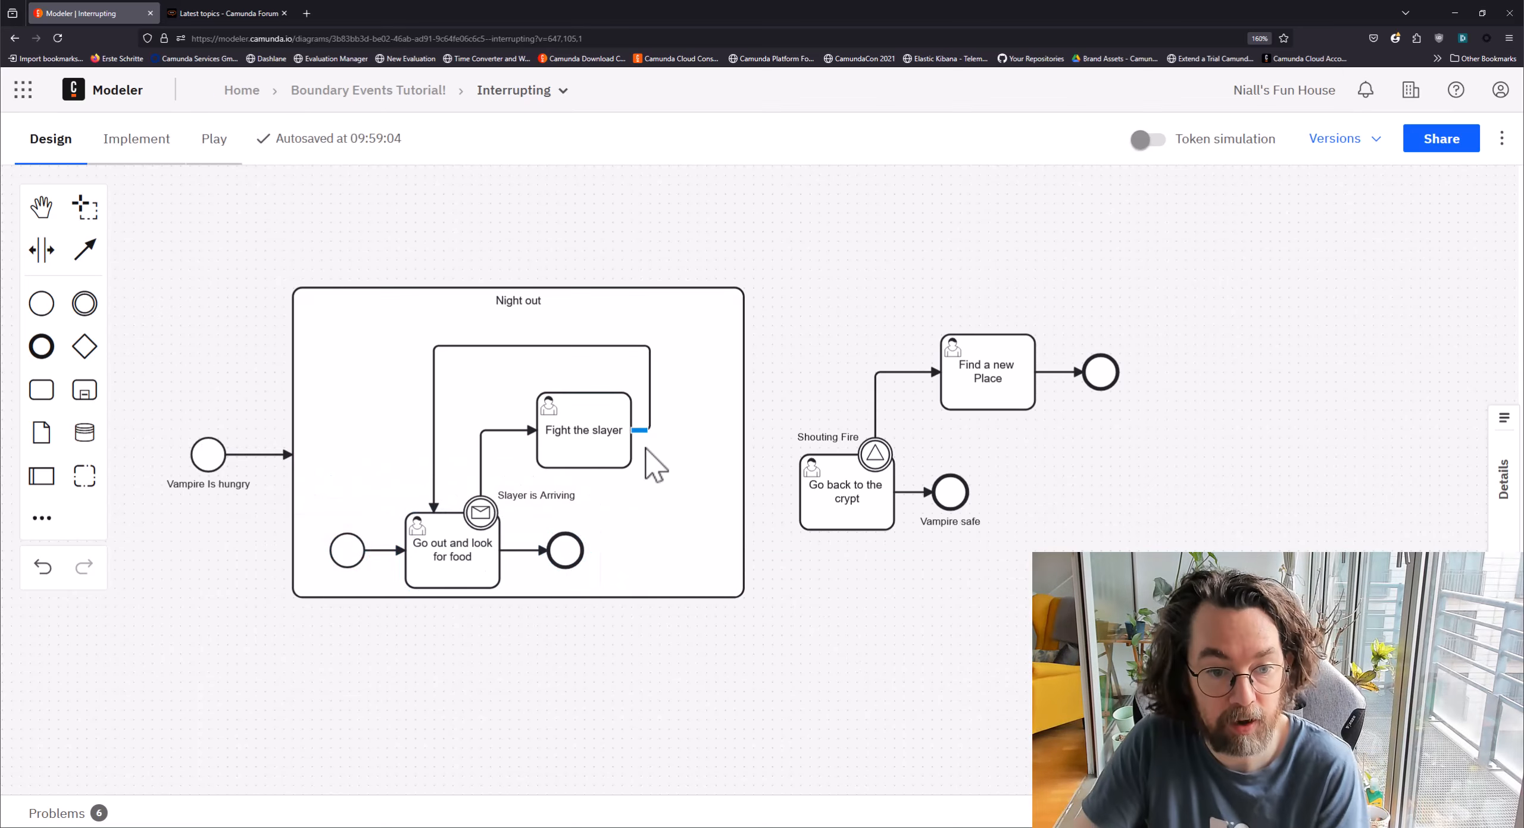
Step: Connect the "Night out" sub-process to "Go back to the crypt" with a sequence flow
click(675, 568)
mouse_move(738, 606)
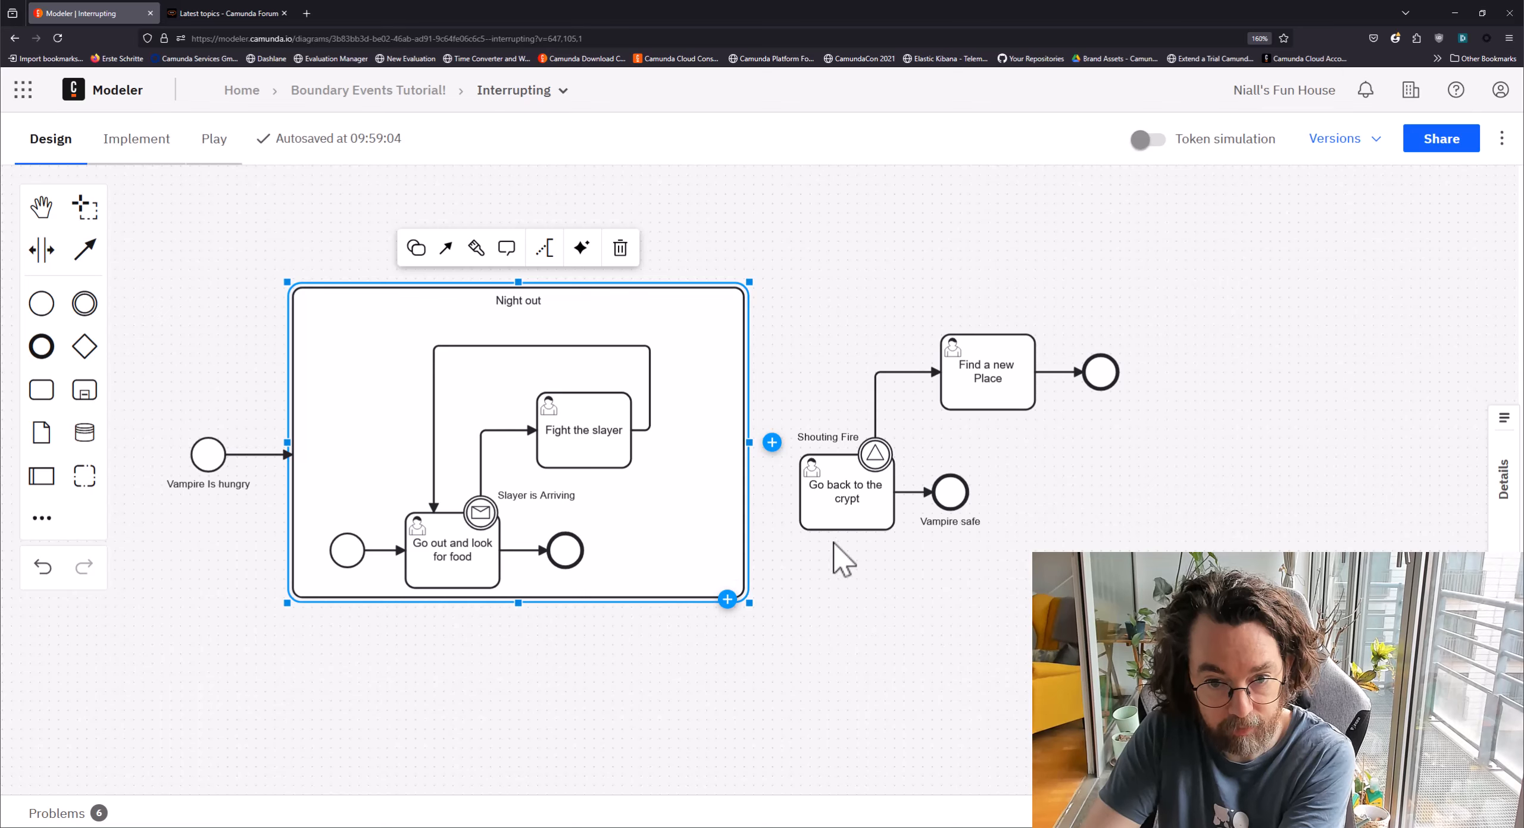
drag(445, 248, 833, 523)
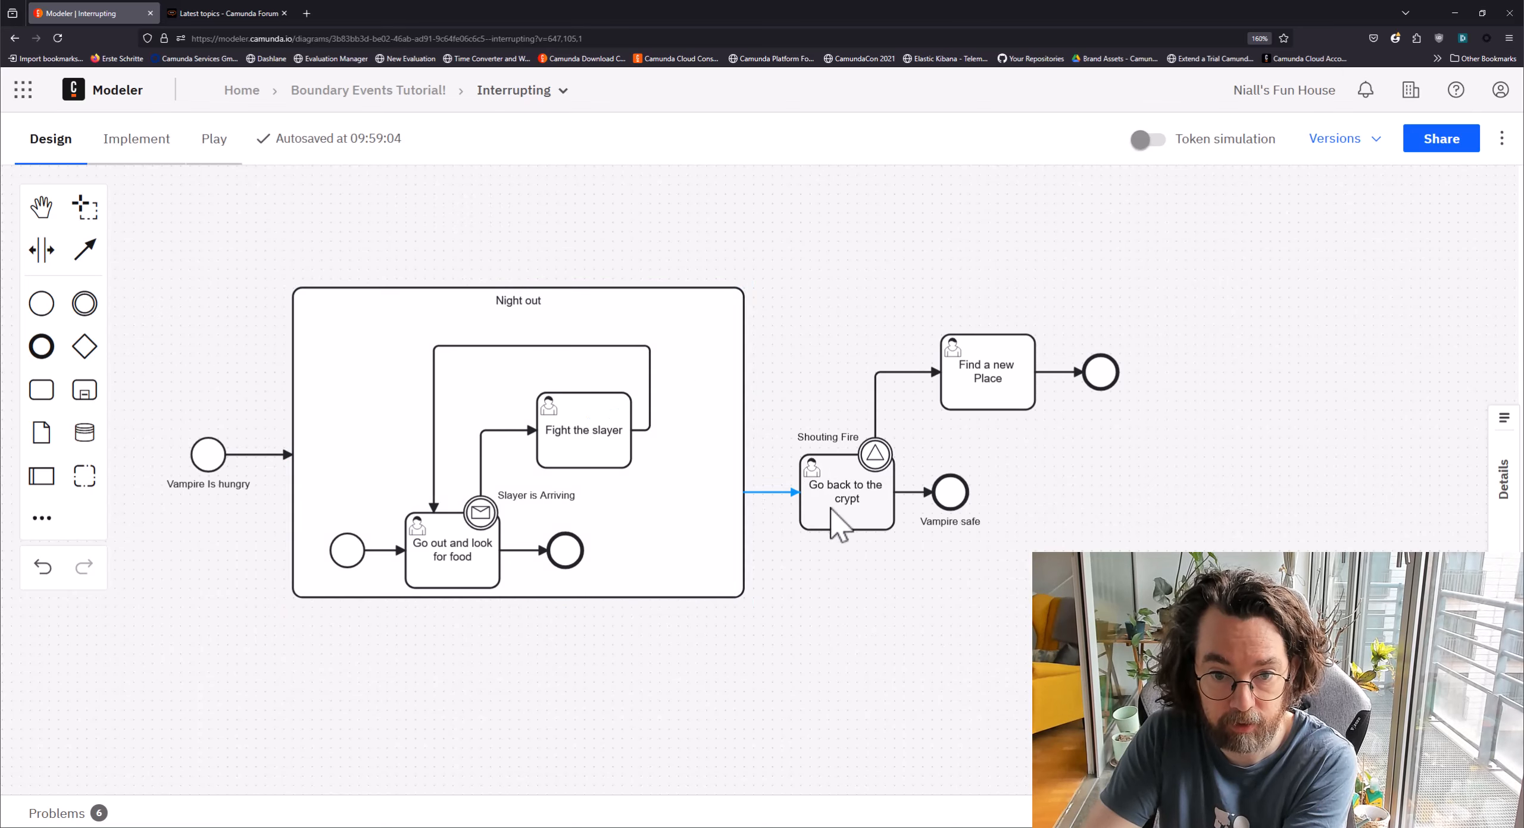
Step: Enlarge "Night out" slightly downward and to the left, and create more horizontal space before "Go back to the crypt"
click(758, 614)
click(721, 585)
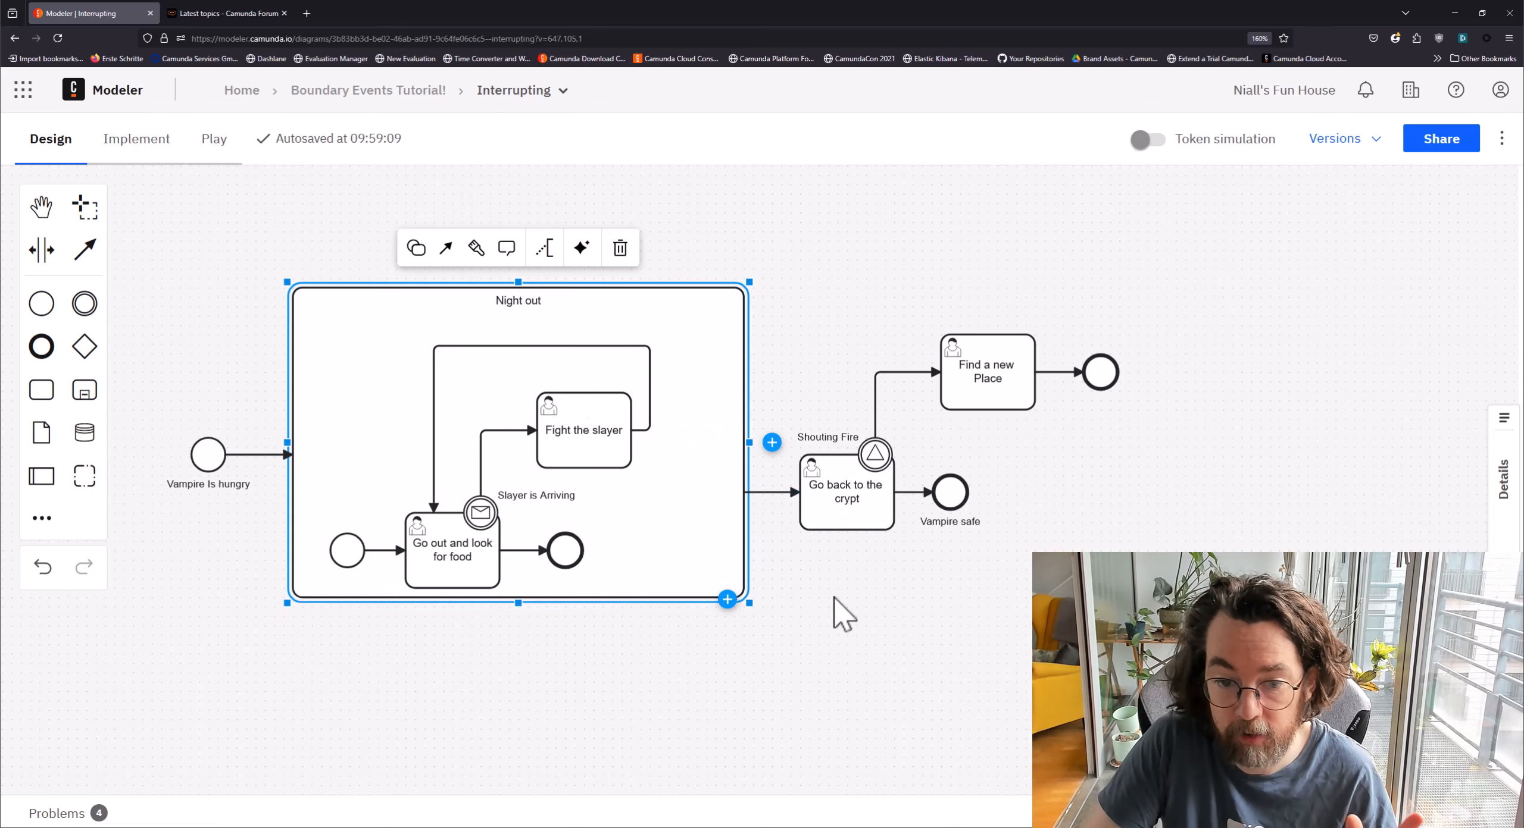
click(877, 692)
click(744, 604)
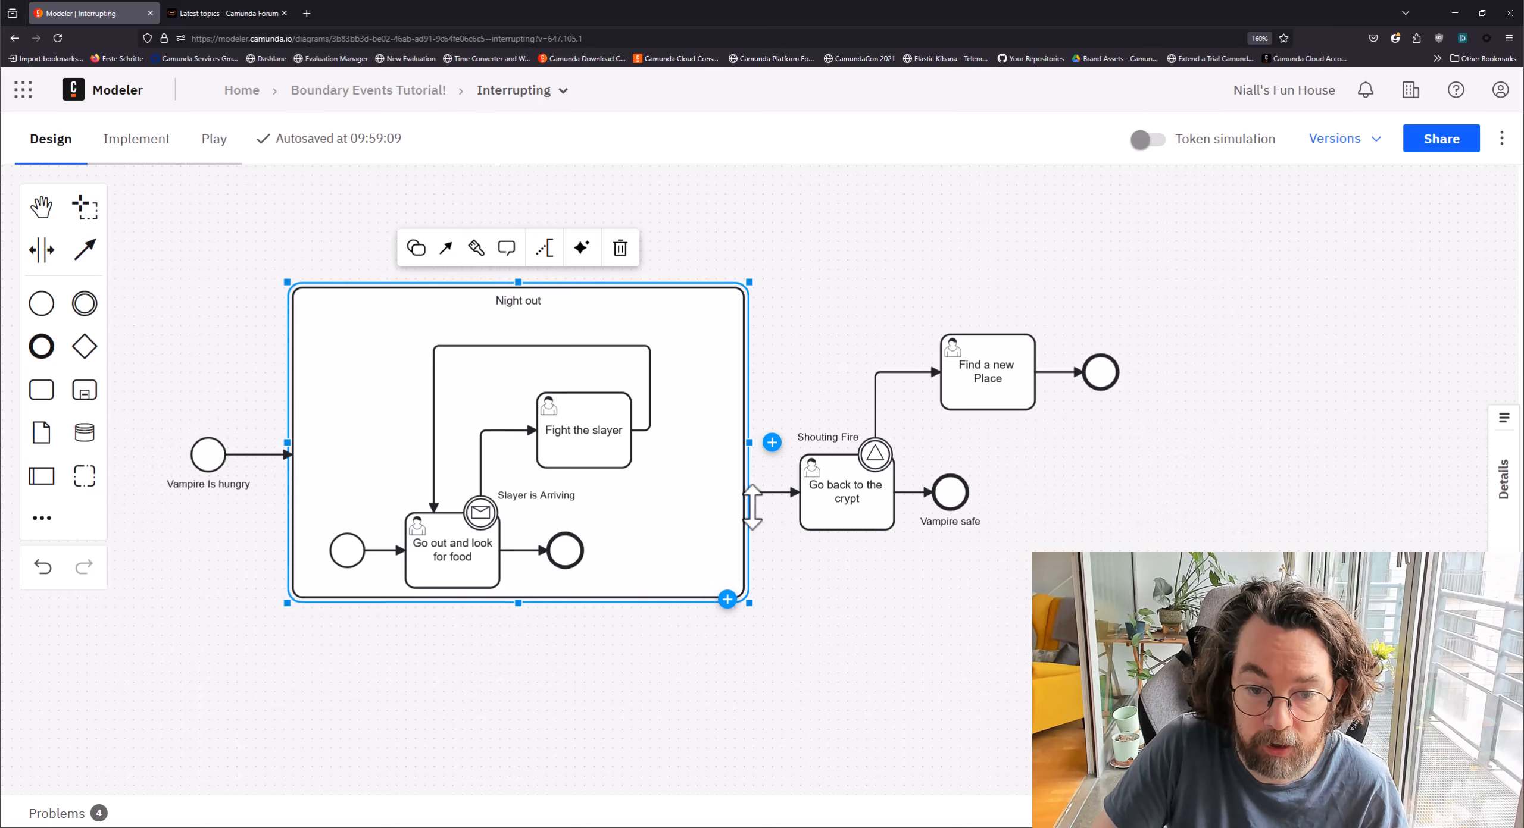
drag(288, 603, 279, 629)
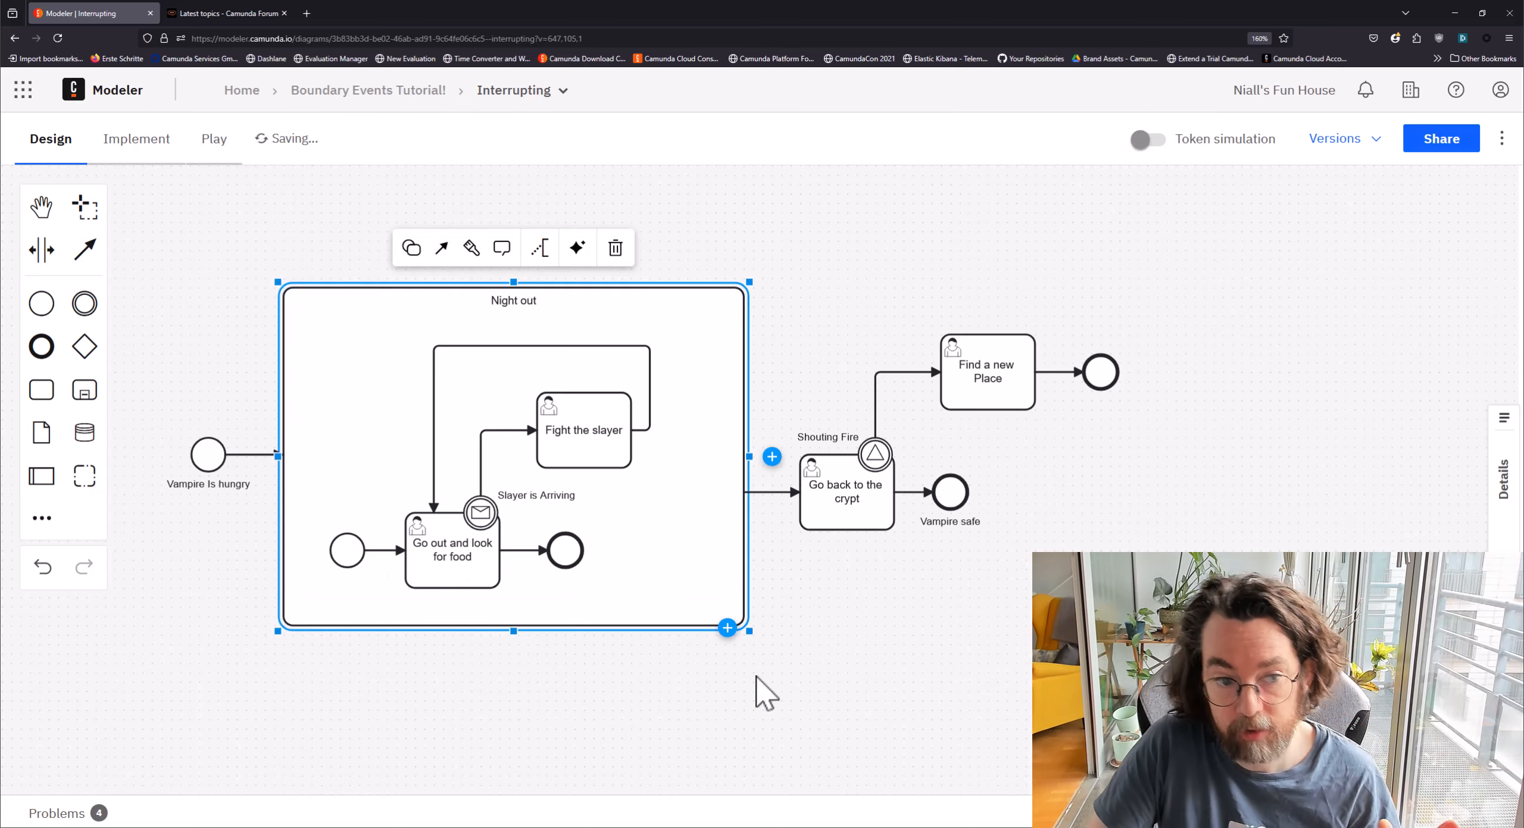
click(854, 672)
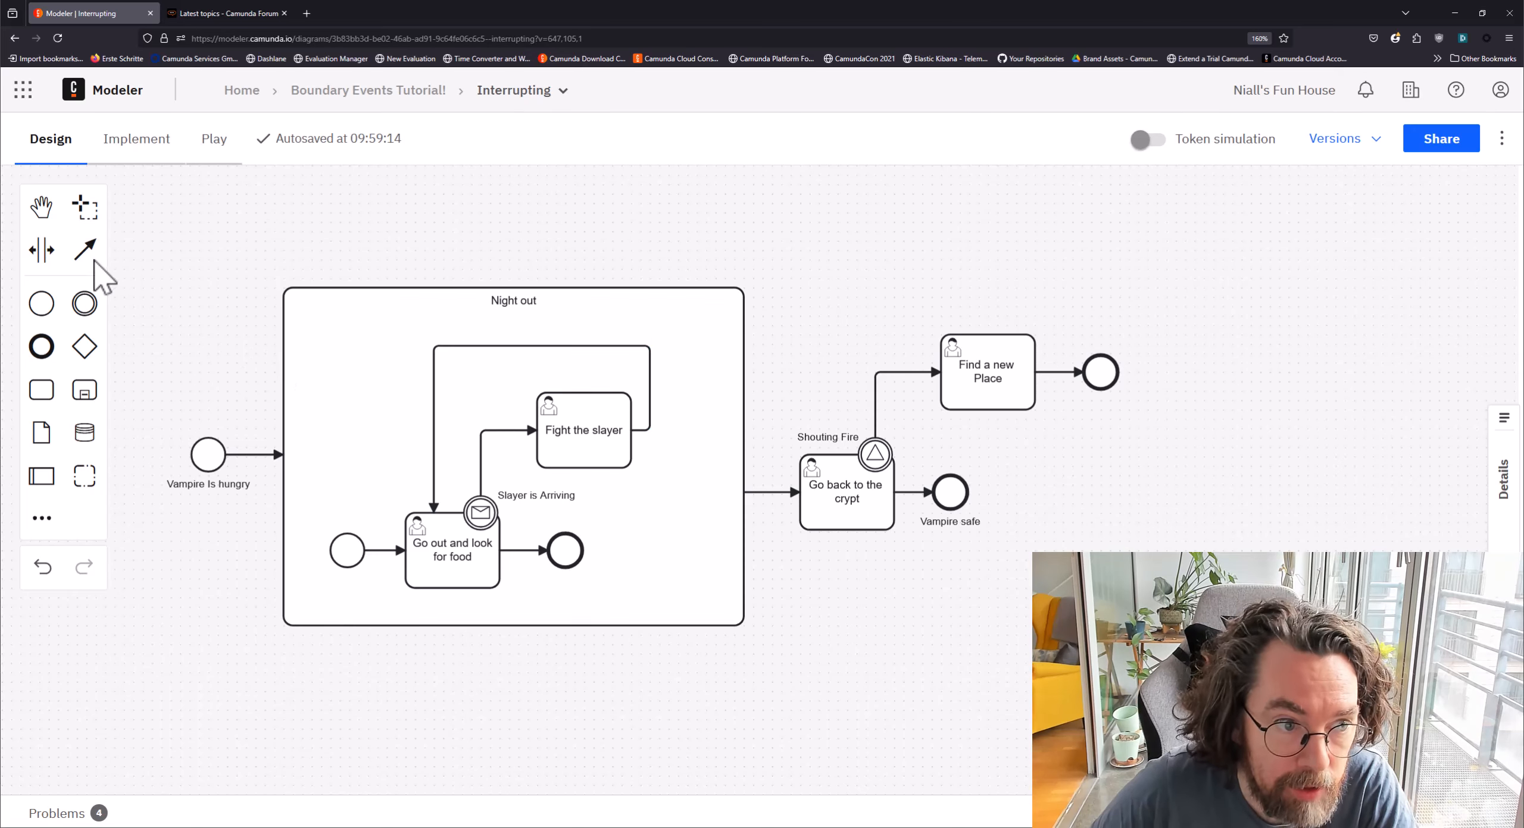
click(42, 250)
drag(782, 306, 857, 315)
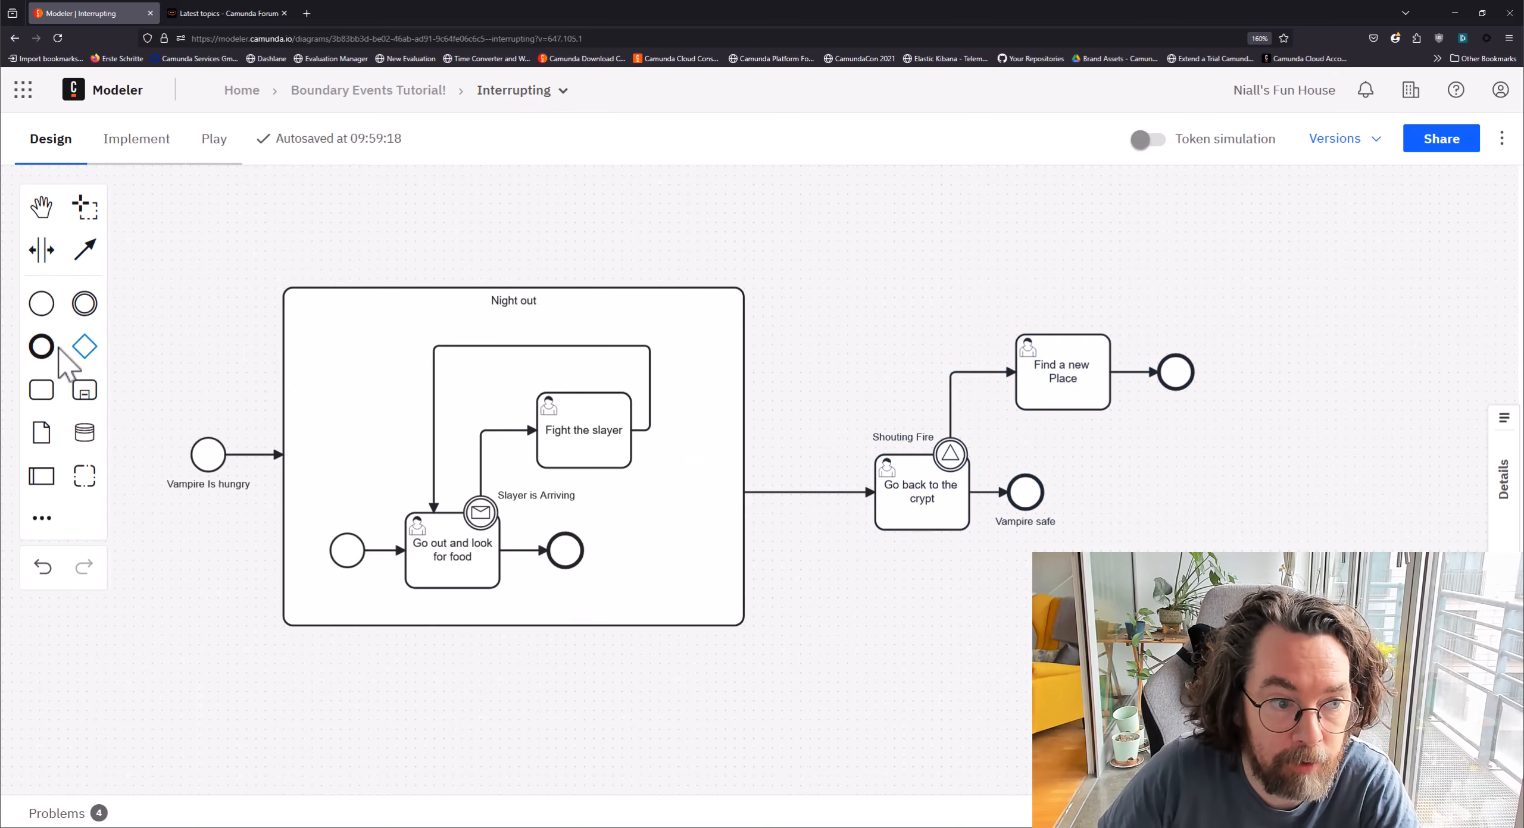
Step: Attach an interrupting timer boundary event to the lower edge of the "Night out" sub-process
drag(83, 303, 603, 624)
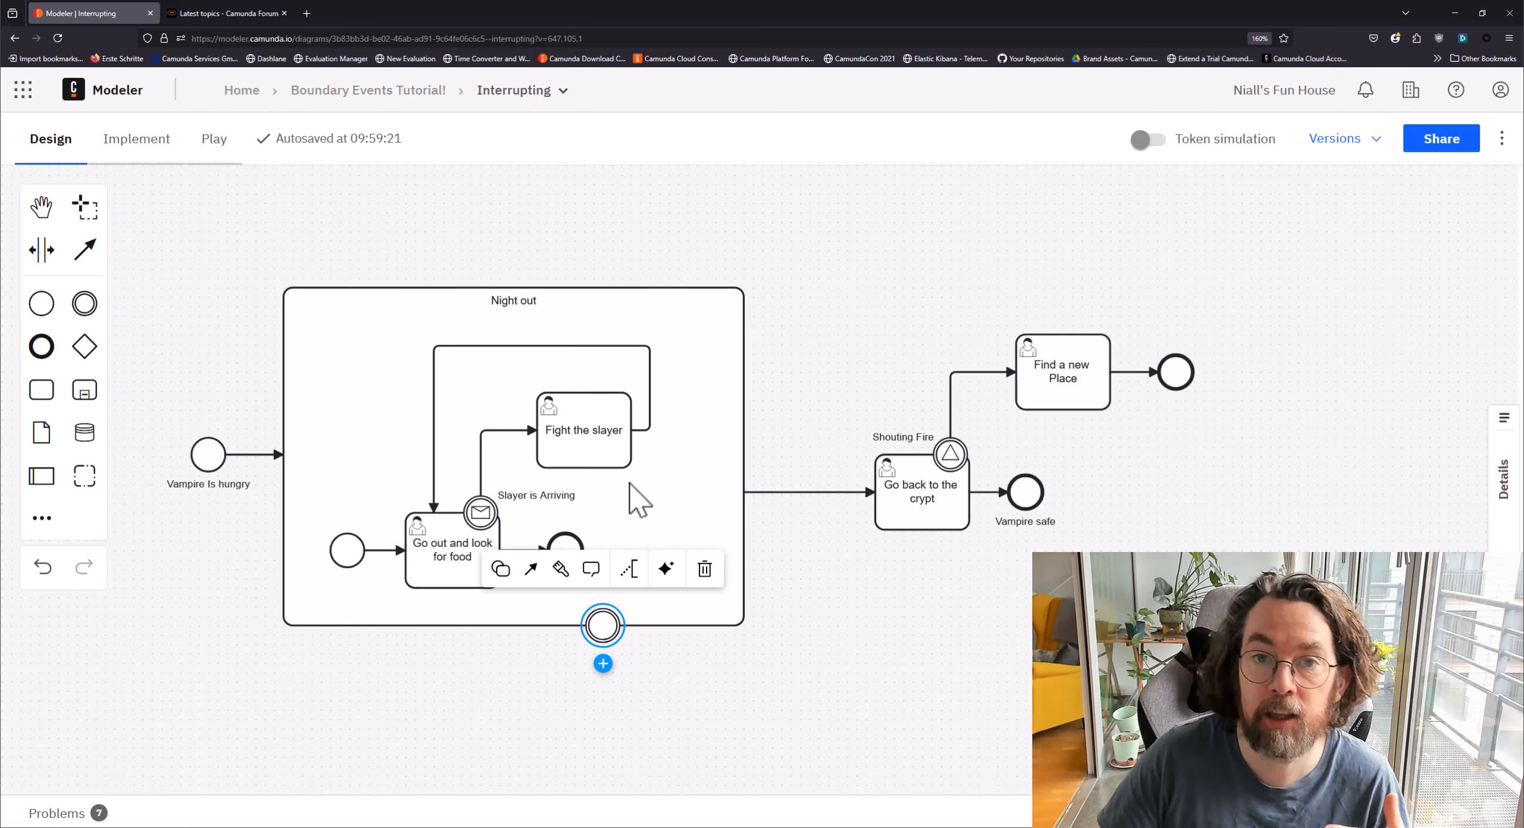
click(502, 572)
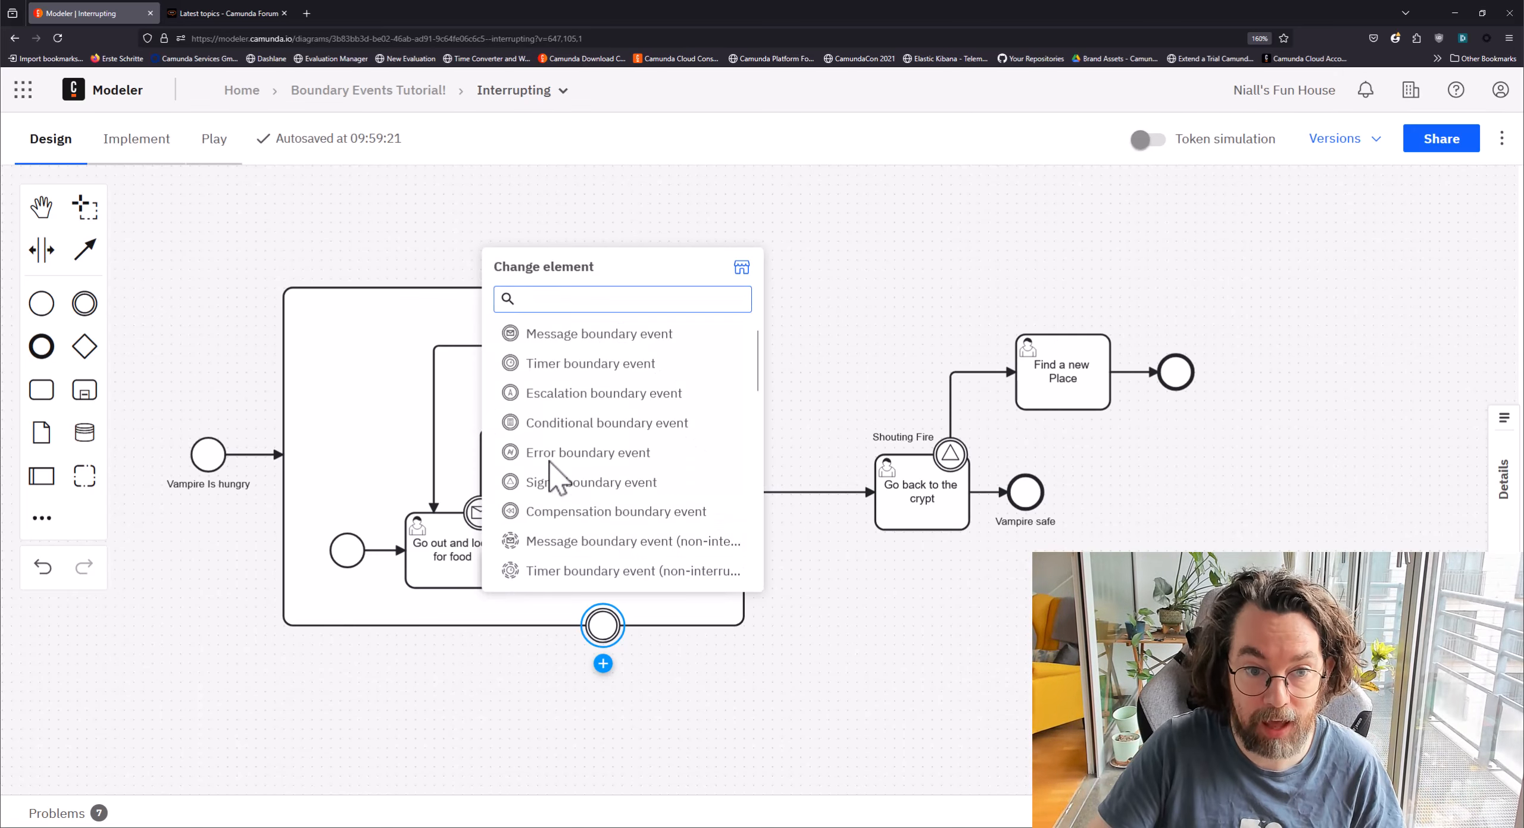
click(547, 364)
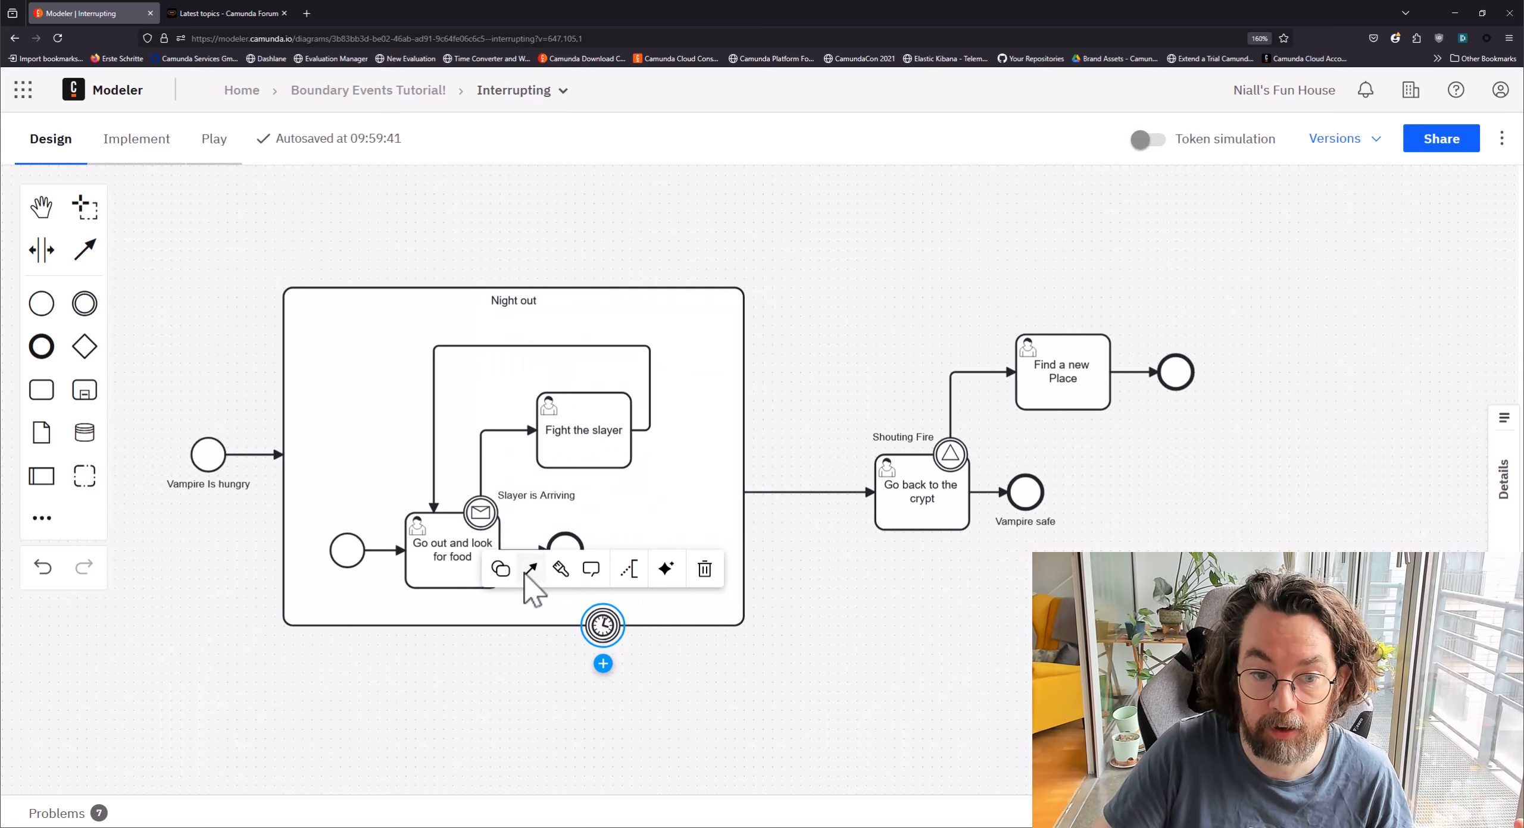
Step: Insert an exclusive gateway between "Night out" and "Go back to the crypt", and connect the timer boundary event to it
mouse_move(613, 668)
drag(632, 664, 809, 492)
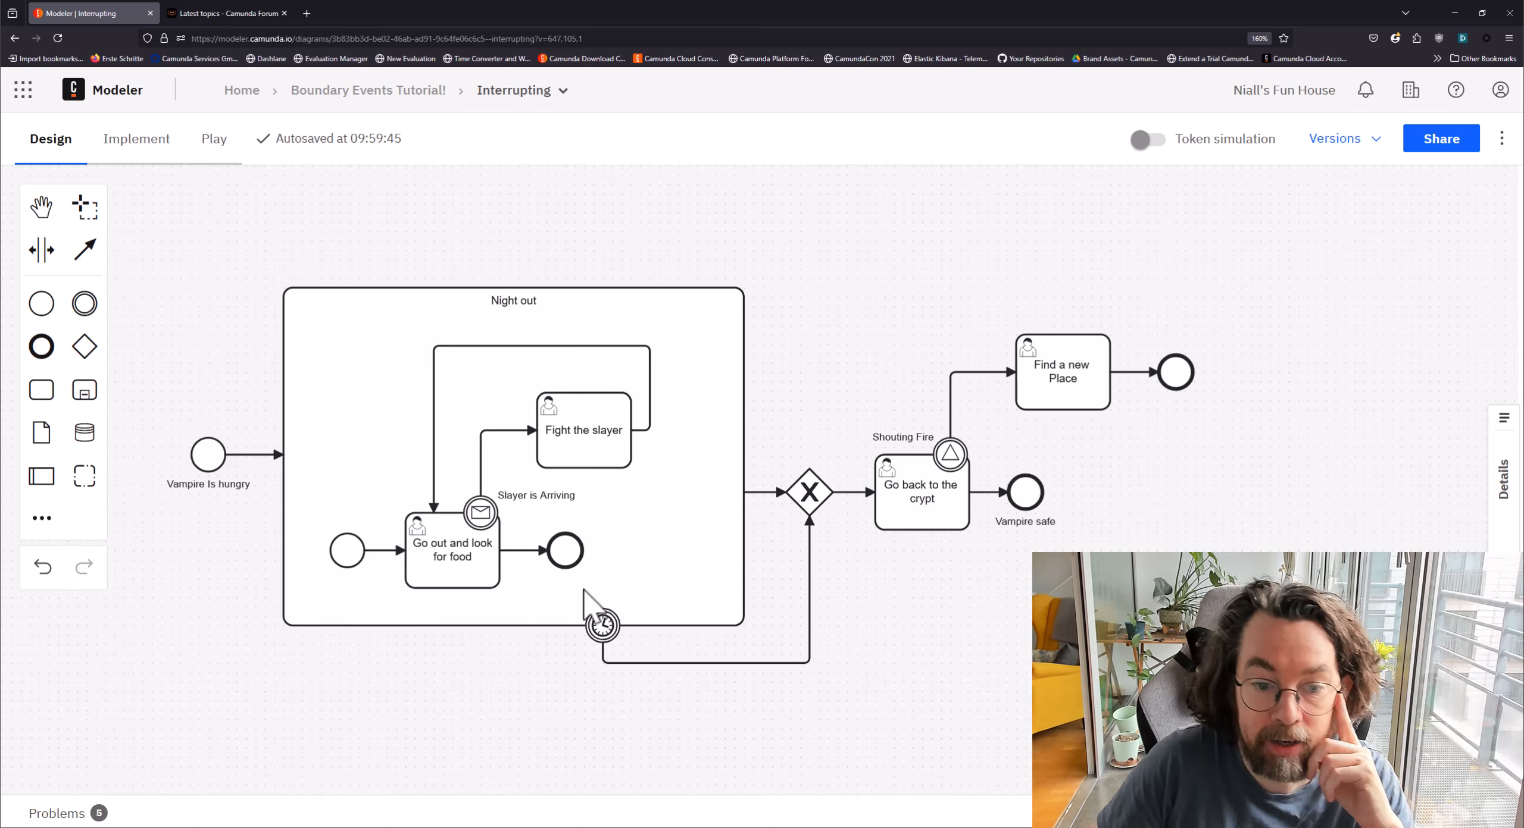
Step: Name the timer boundary event "1 Hour before dawn" and move its label clear of the outgoing flow
double_click(603, 626)
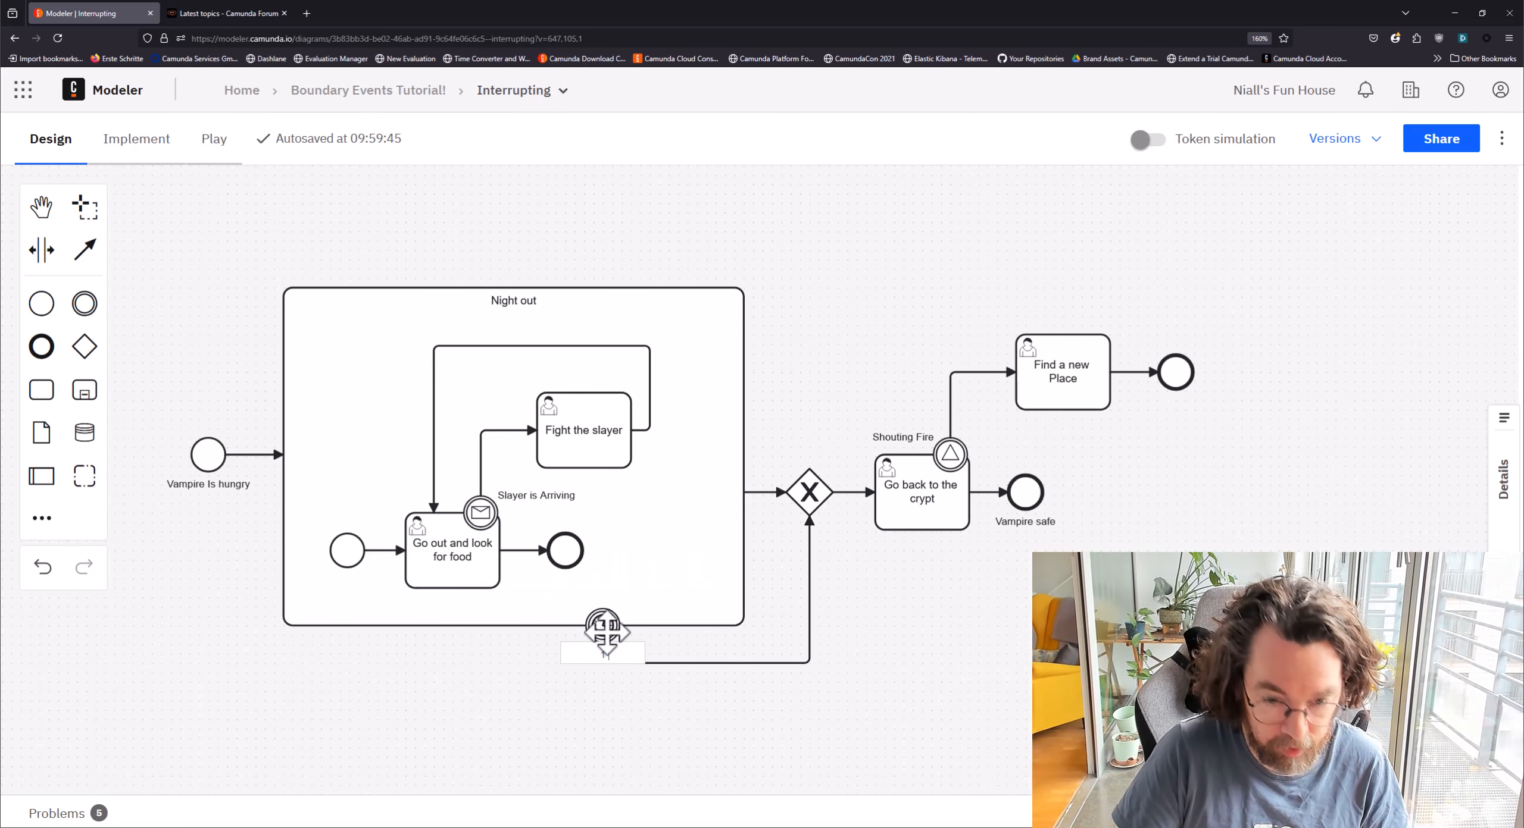
text(1 Hour before dawn)
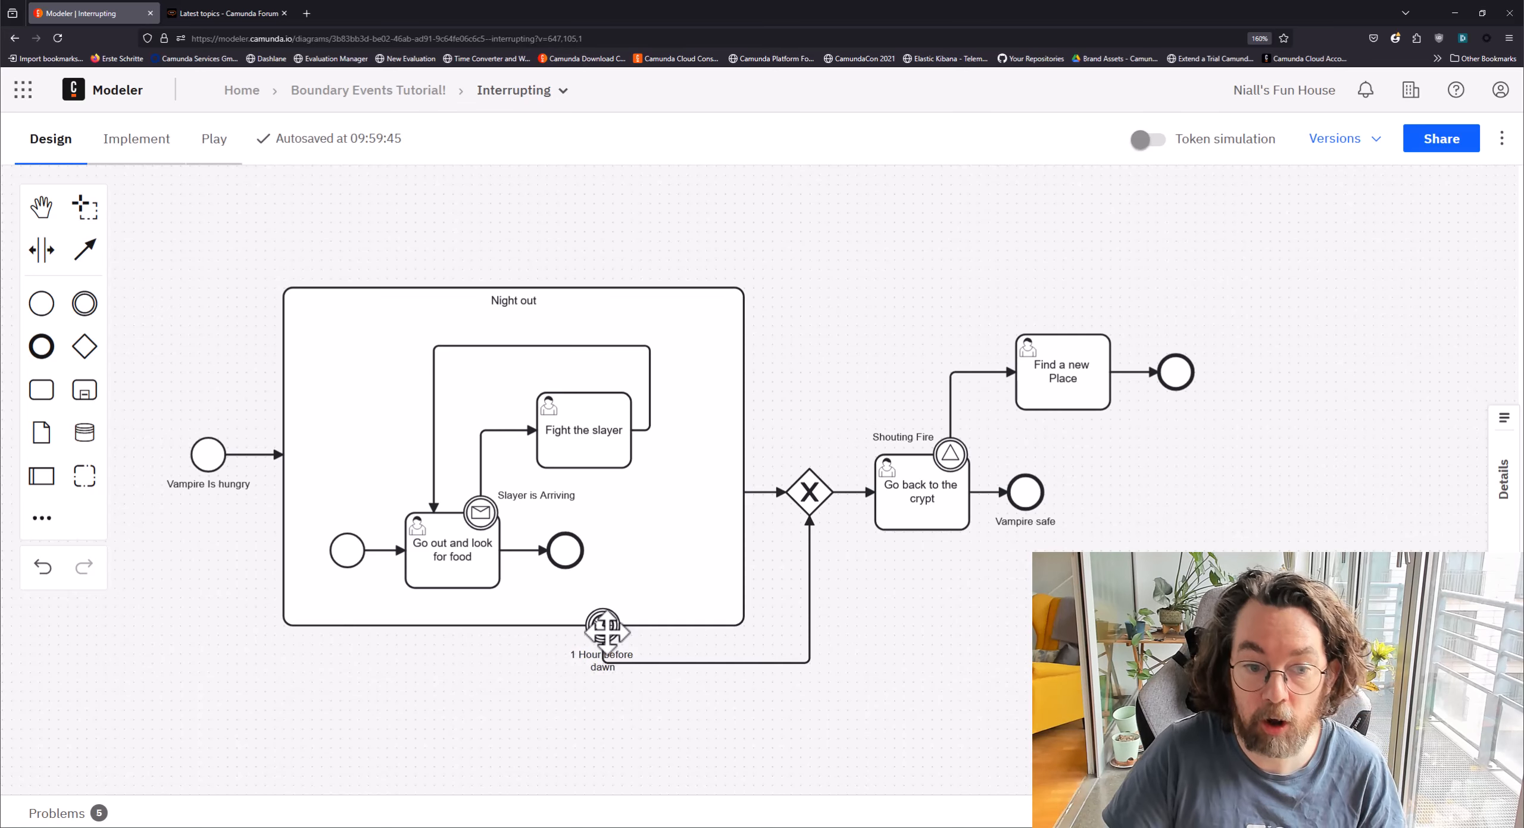
drag(581, 657, 526, 635)
click(426, 553)
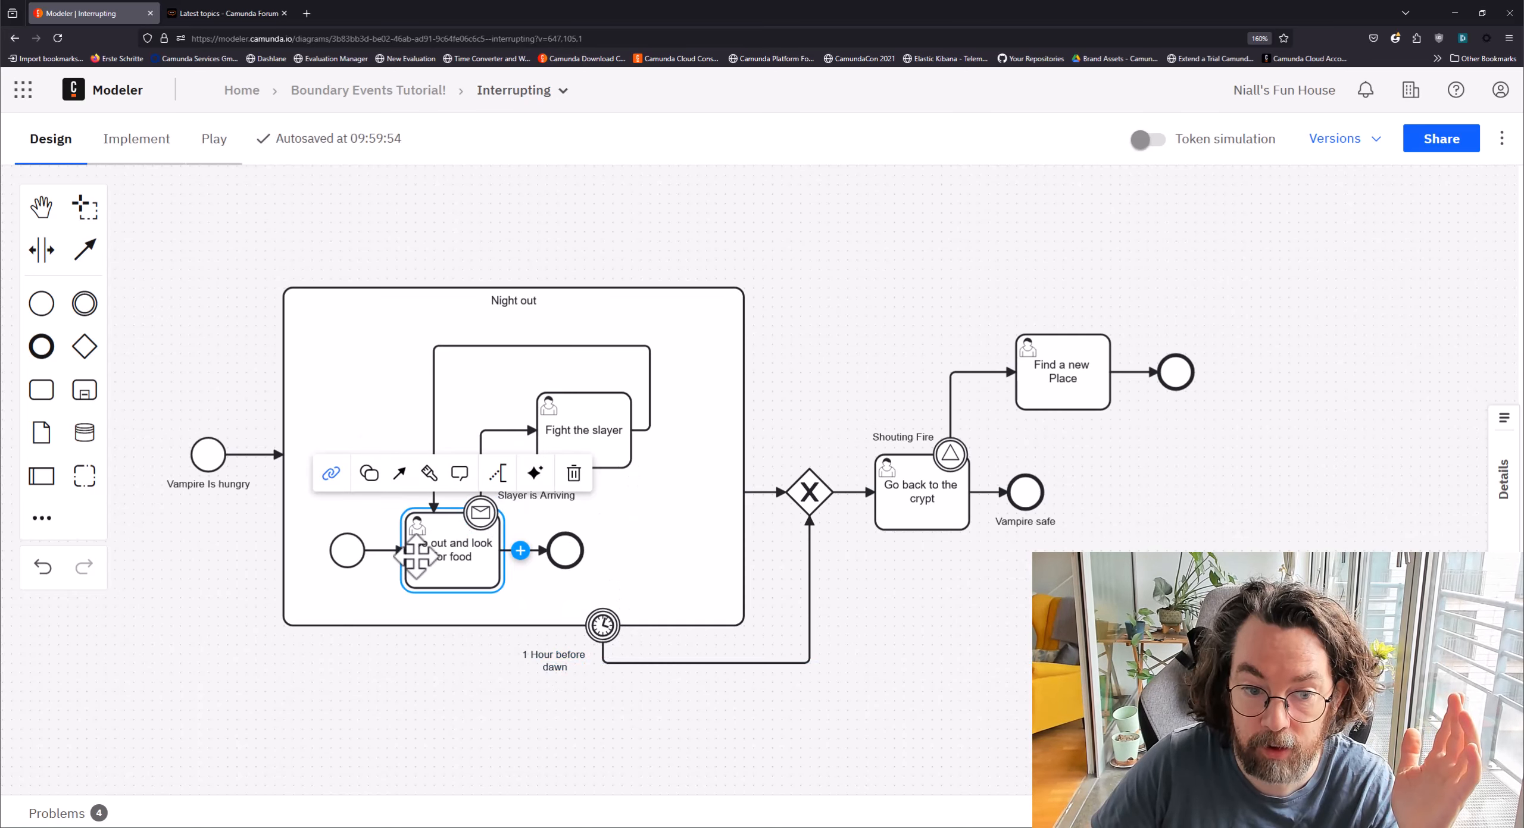
Step: Simulate the process from "Vampire Is hungry", triggering "Slayer is Arriving" and completing "Fight the slayer" inside the sub-process
click(597, 623)
click(889, 333)
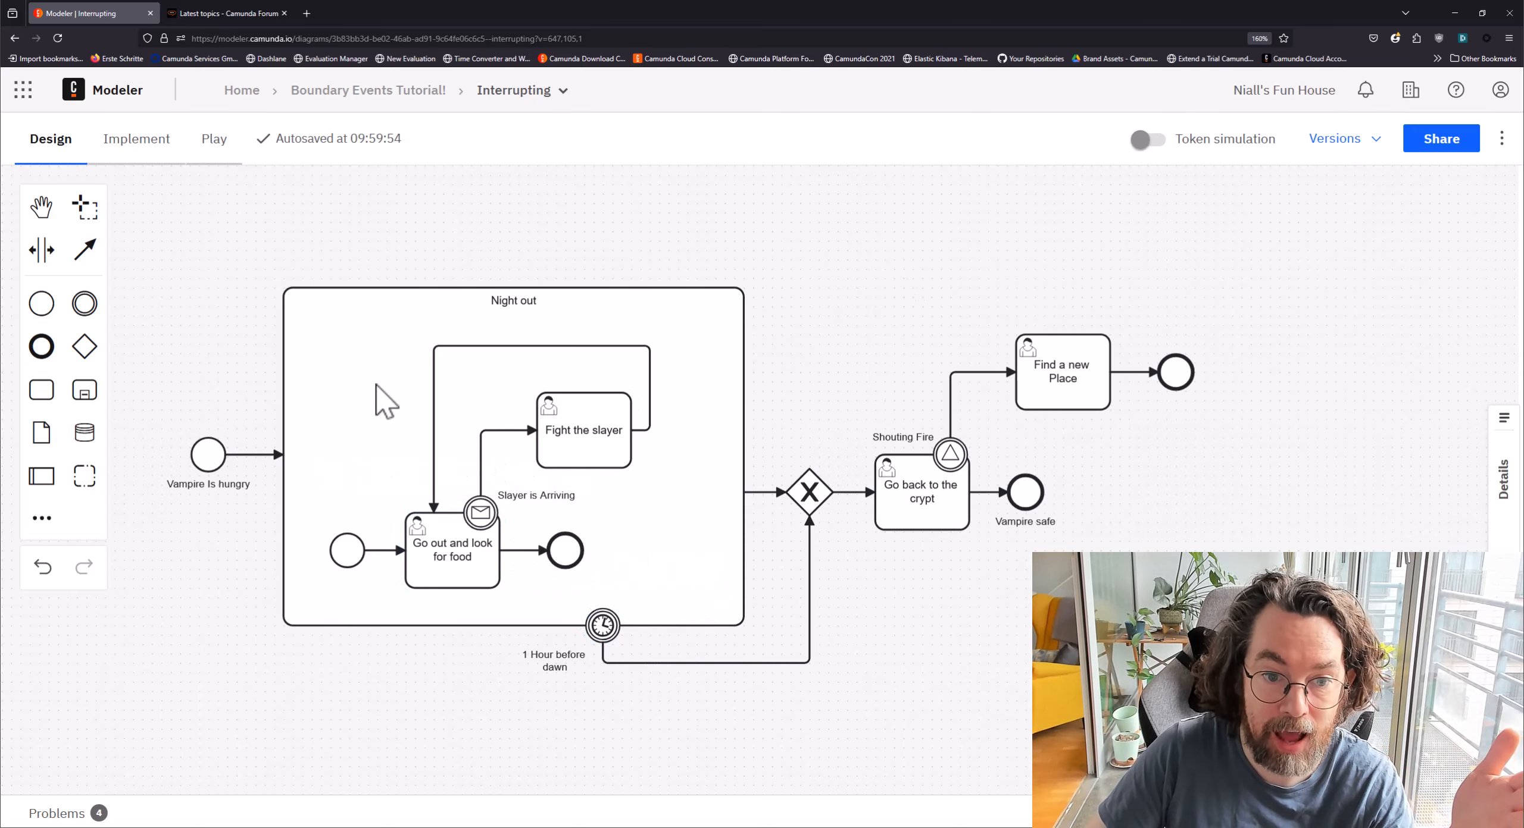
click(1143, 140)
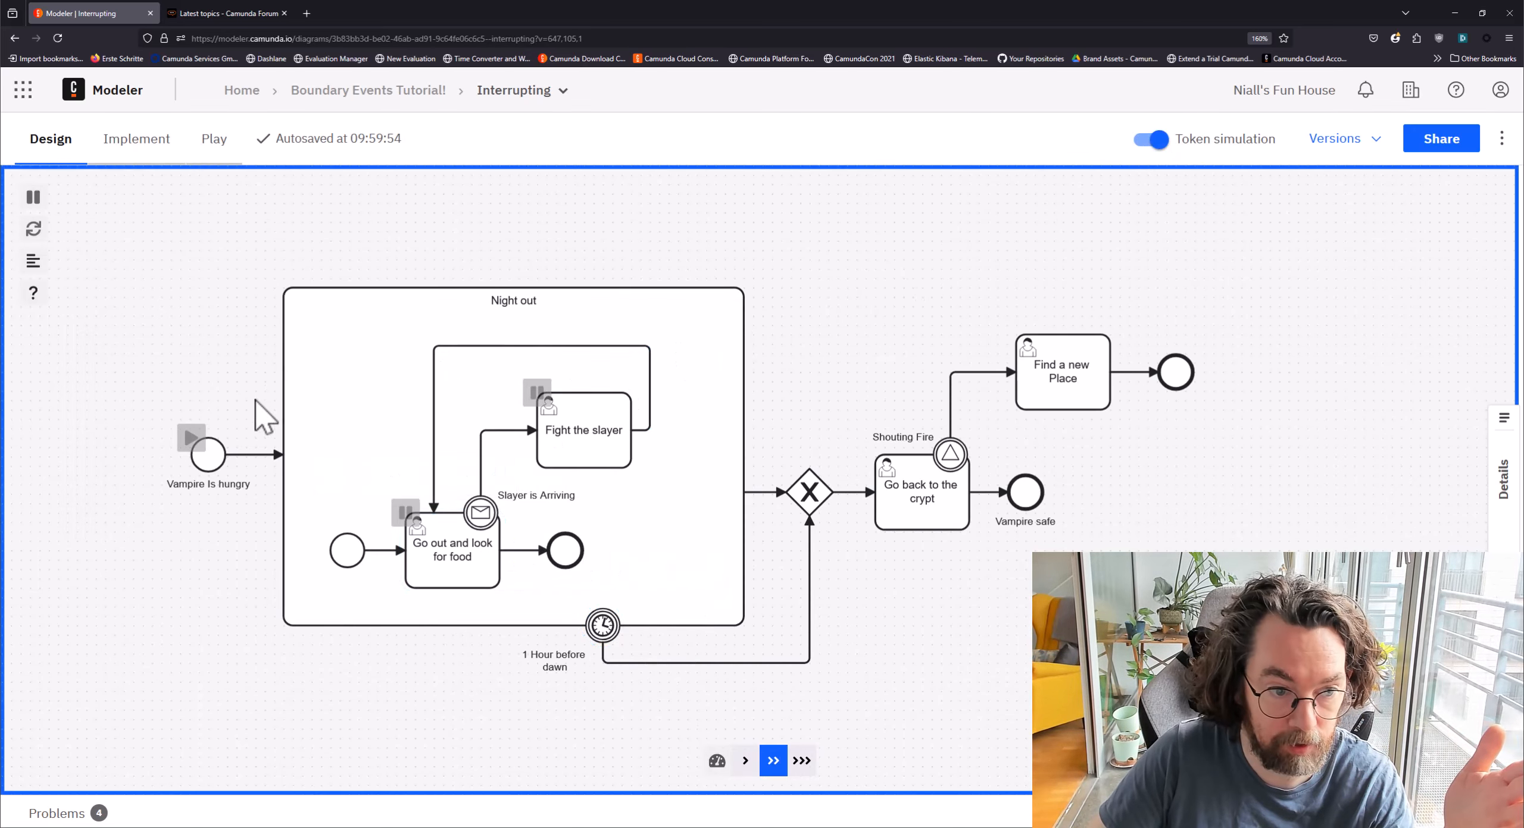
click(191, 437)
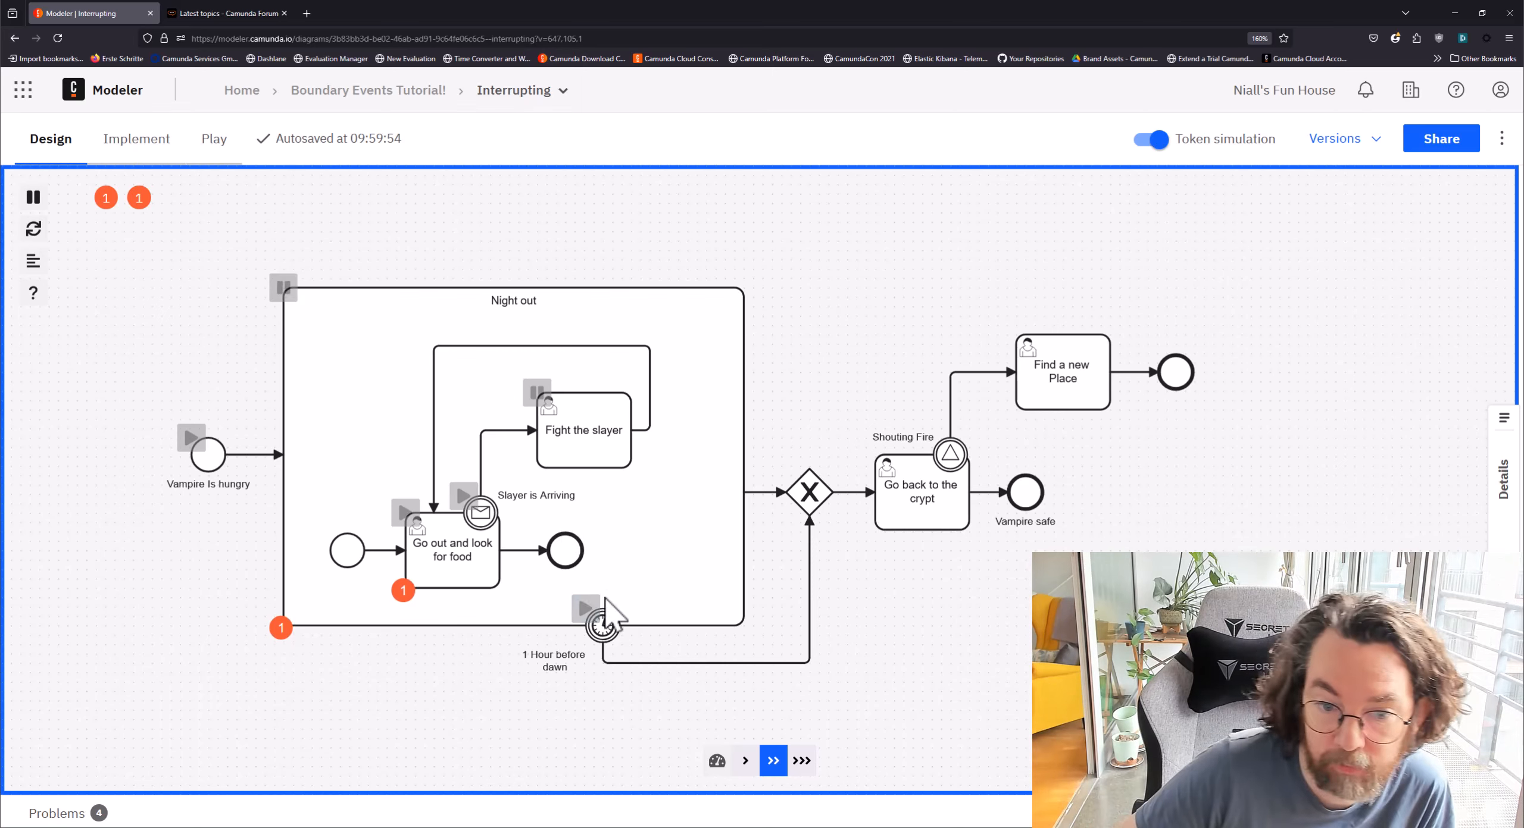
click(464, 494)
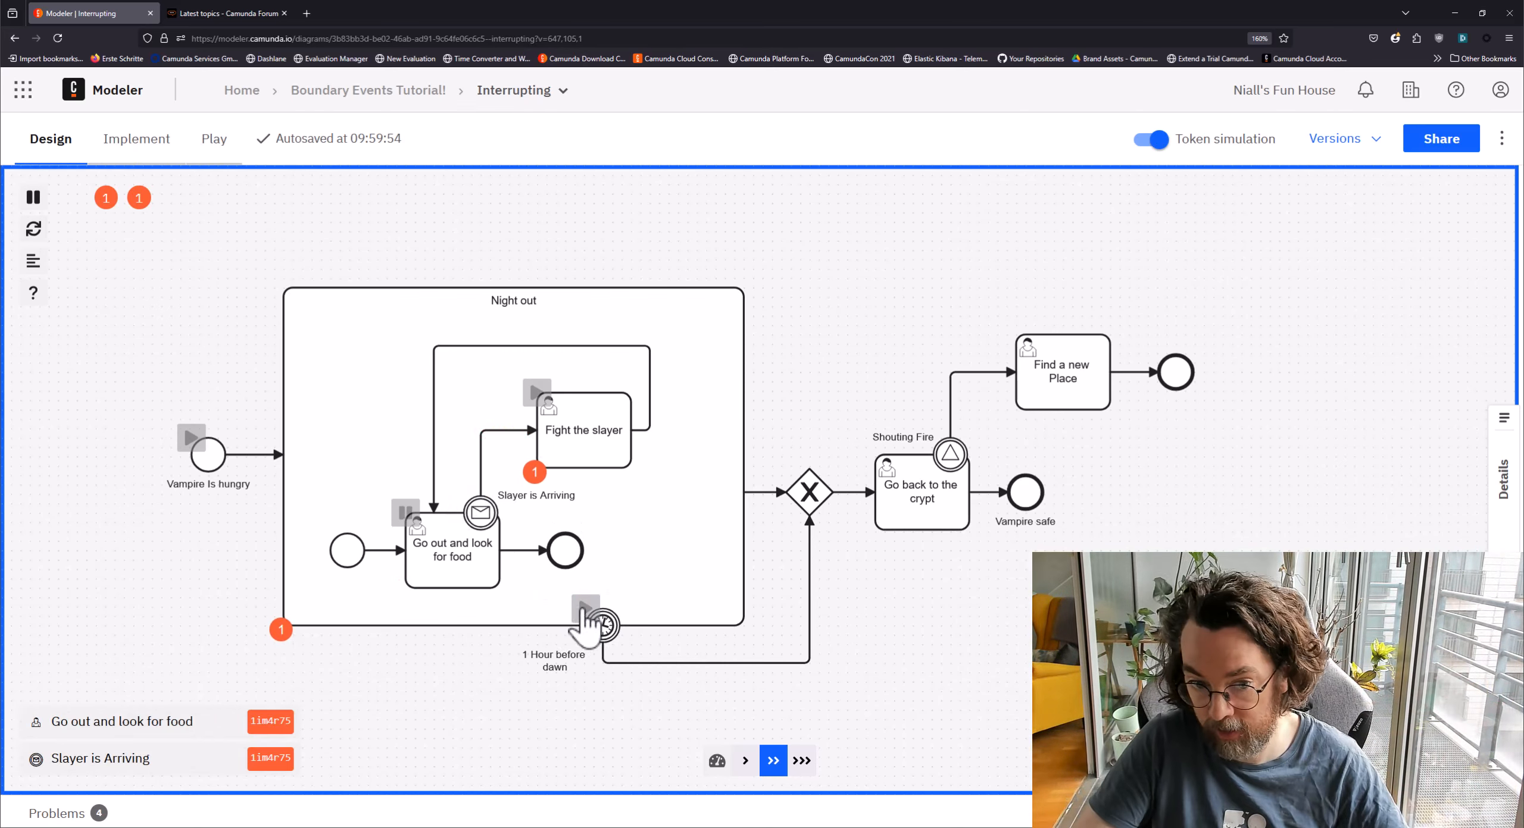
click(536, 392)
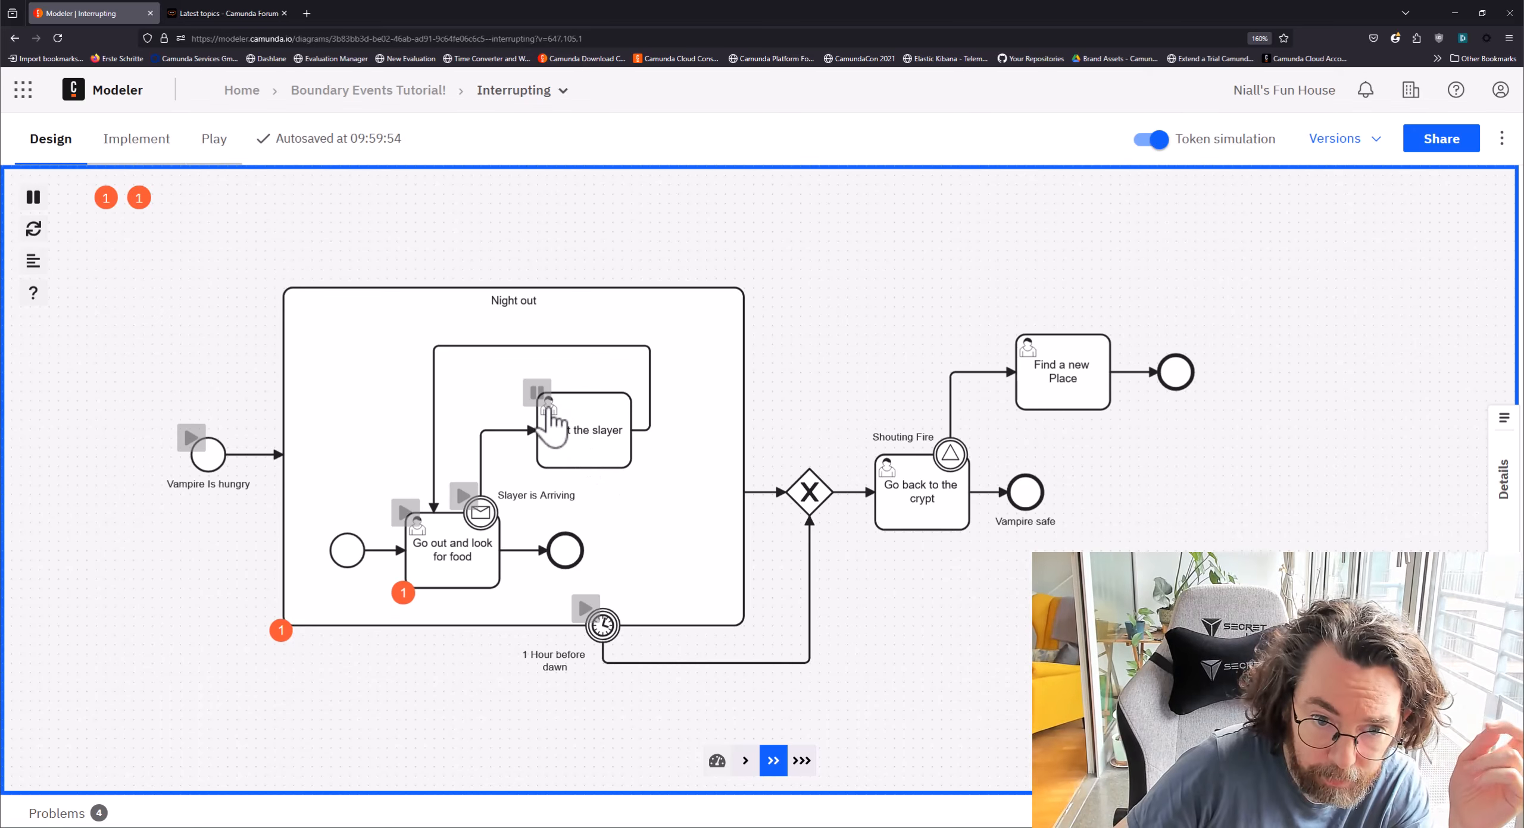
Step: Trigger "Slayer is Arriving" again, fire the "1 Hour before dawn" timer, and turn off token simulation
click(464, 496)
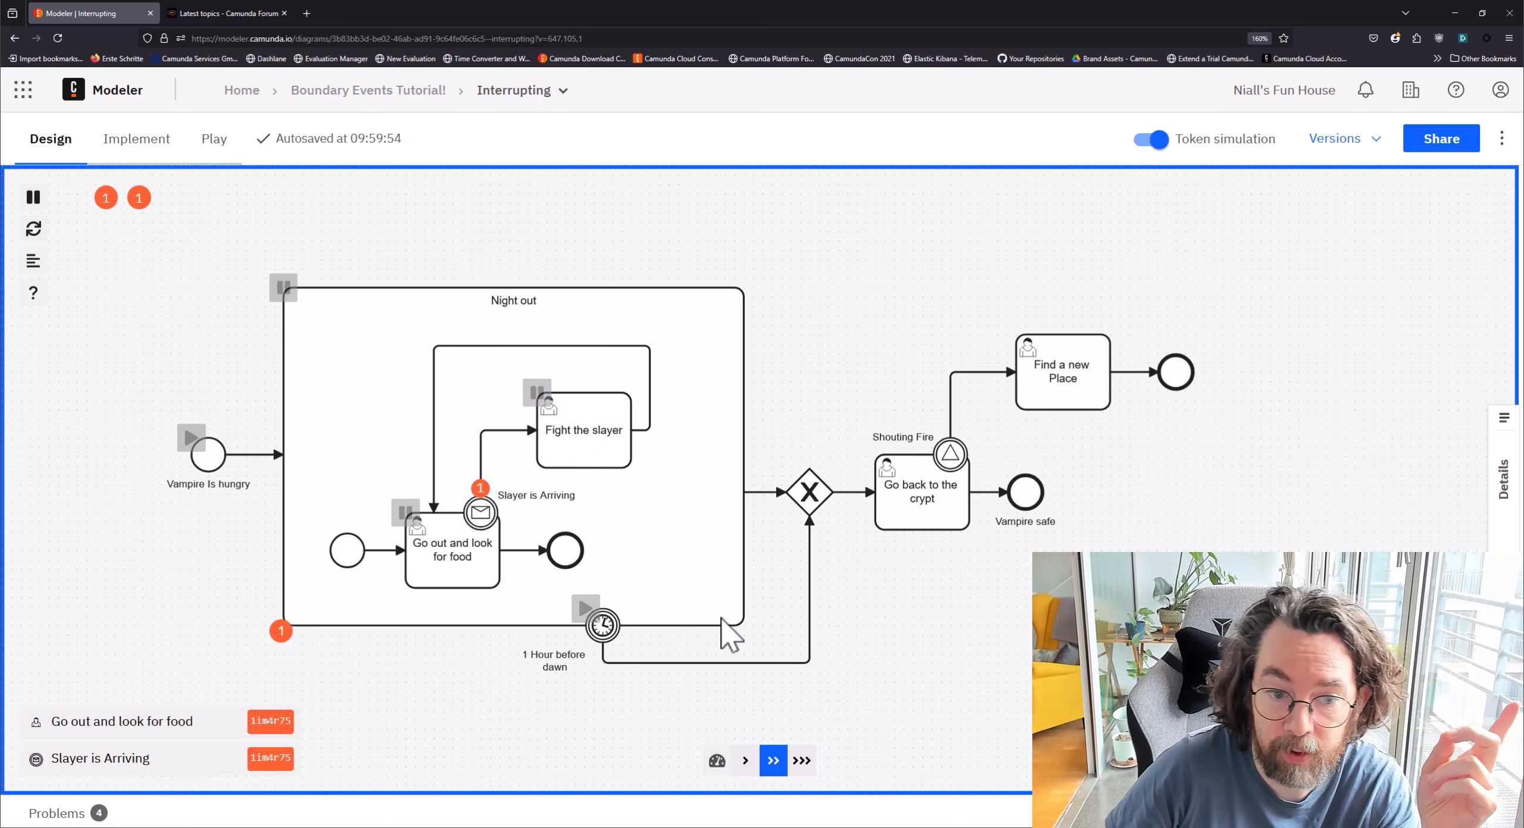
click(589, 610)
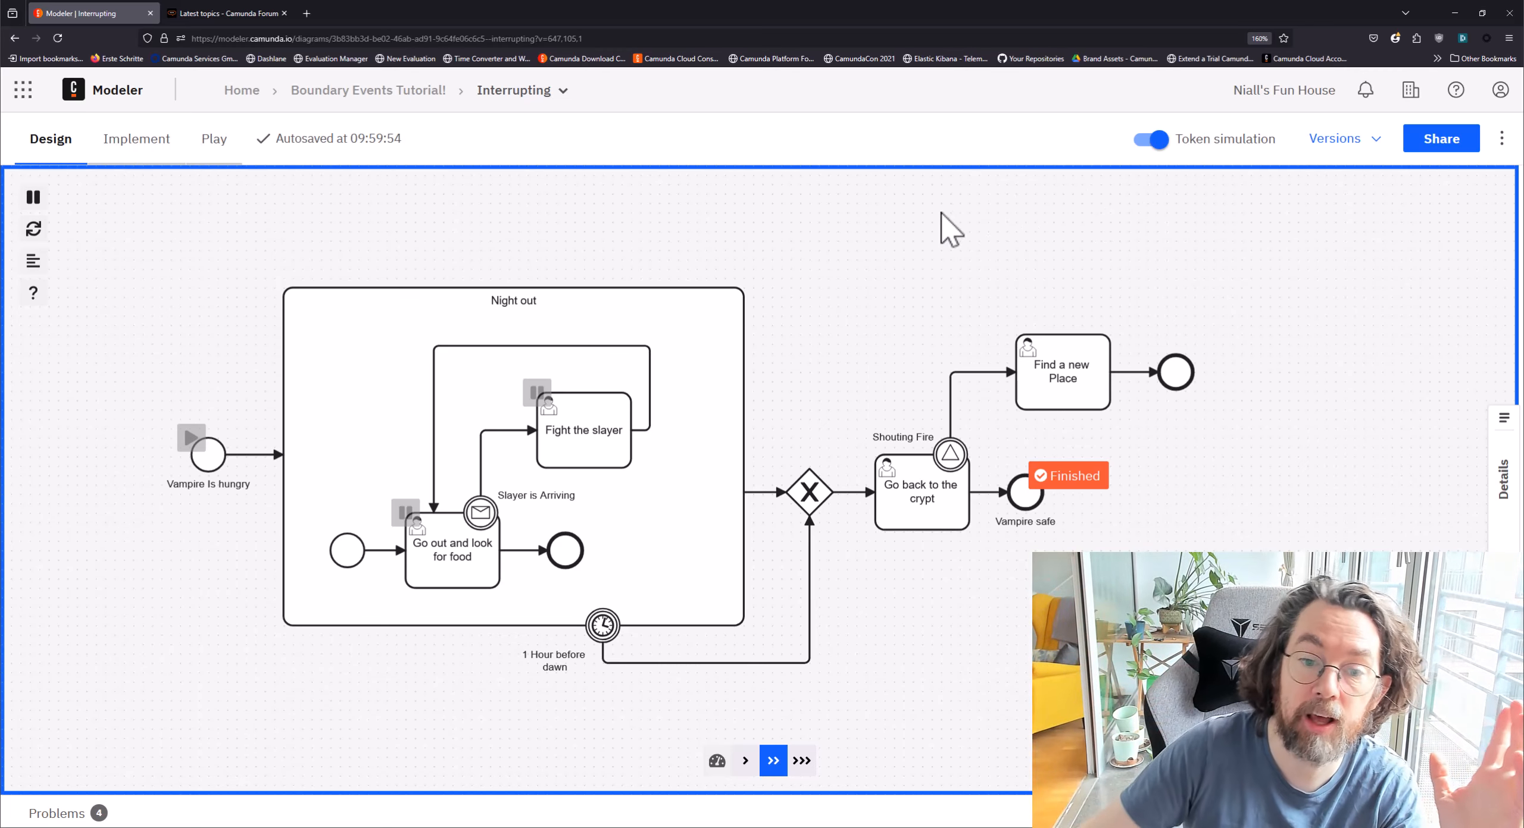
click(1152, 140)
Step: Try to attach a non-interrupting timer boundary event to the upper edge of the "Night out" sub-process
drag(963, 698, 990, 620)
drag(845, 342, 816, 520)
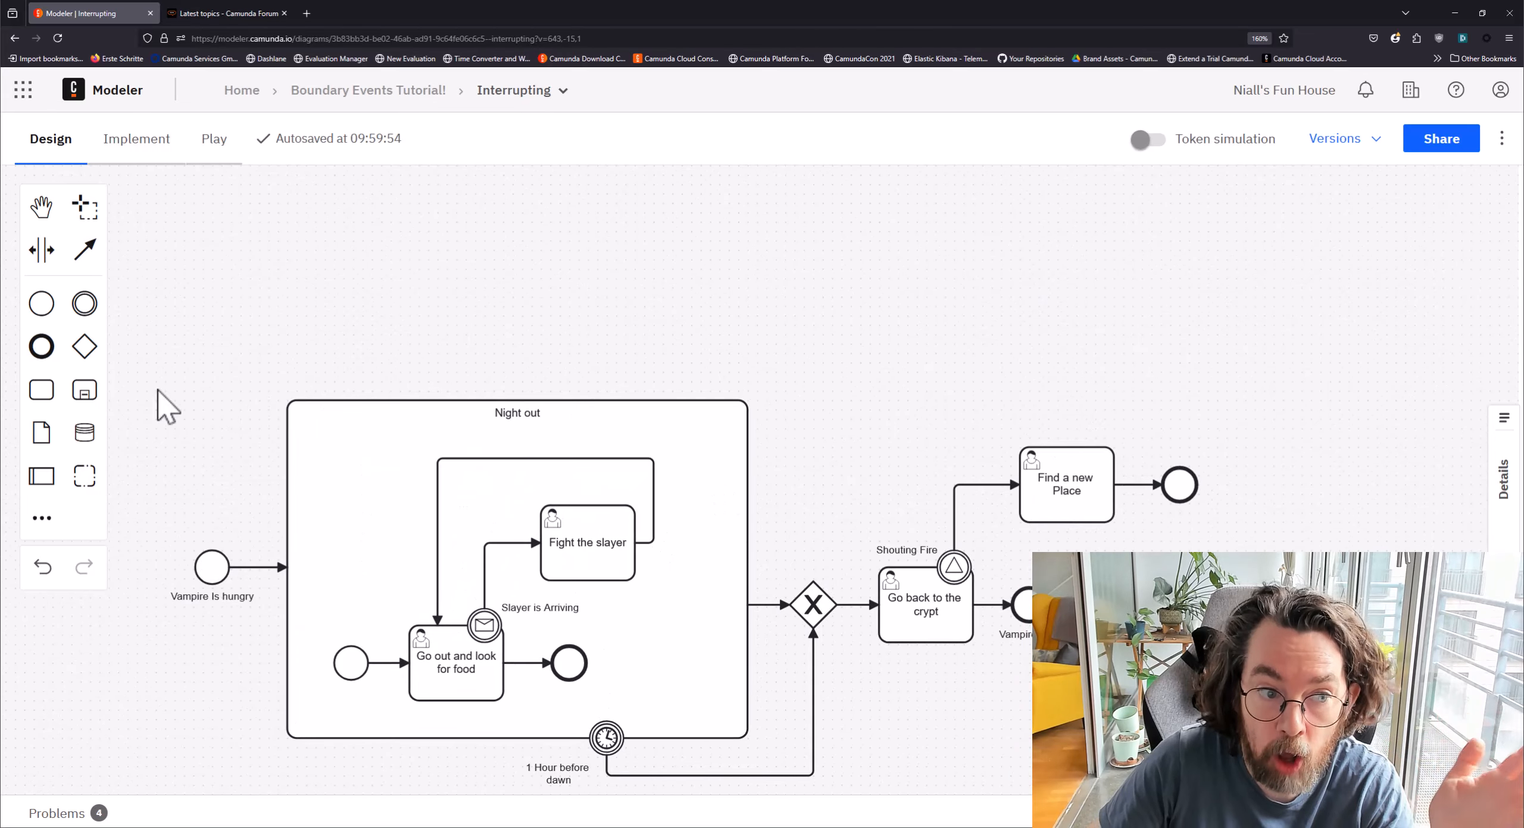
click(84, 304)
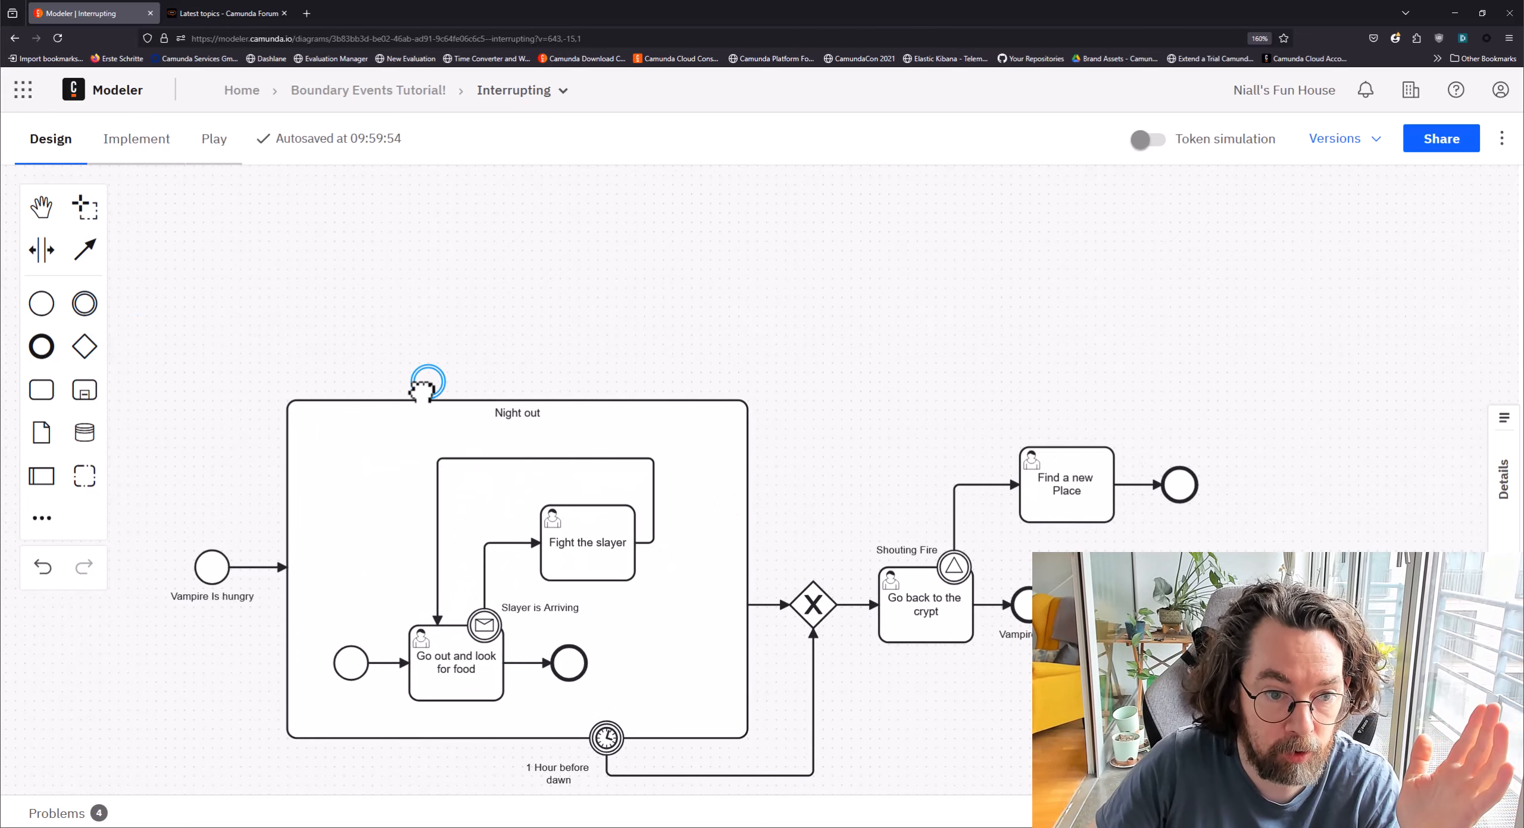
click(416, 400)
click(316, 343)
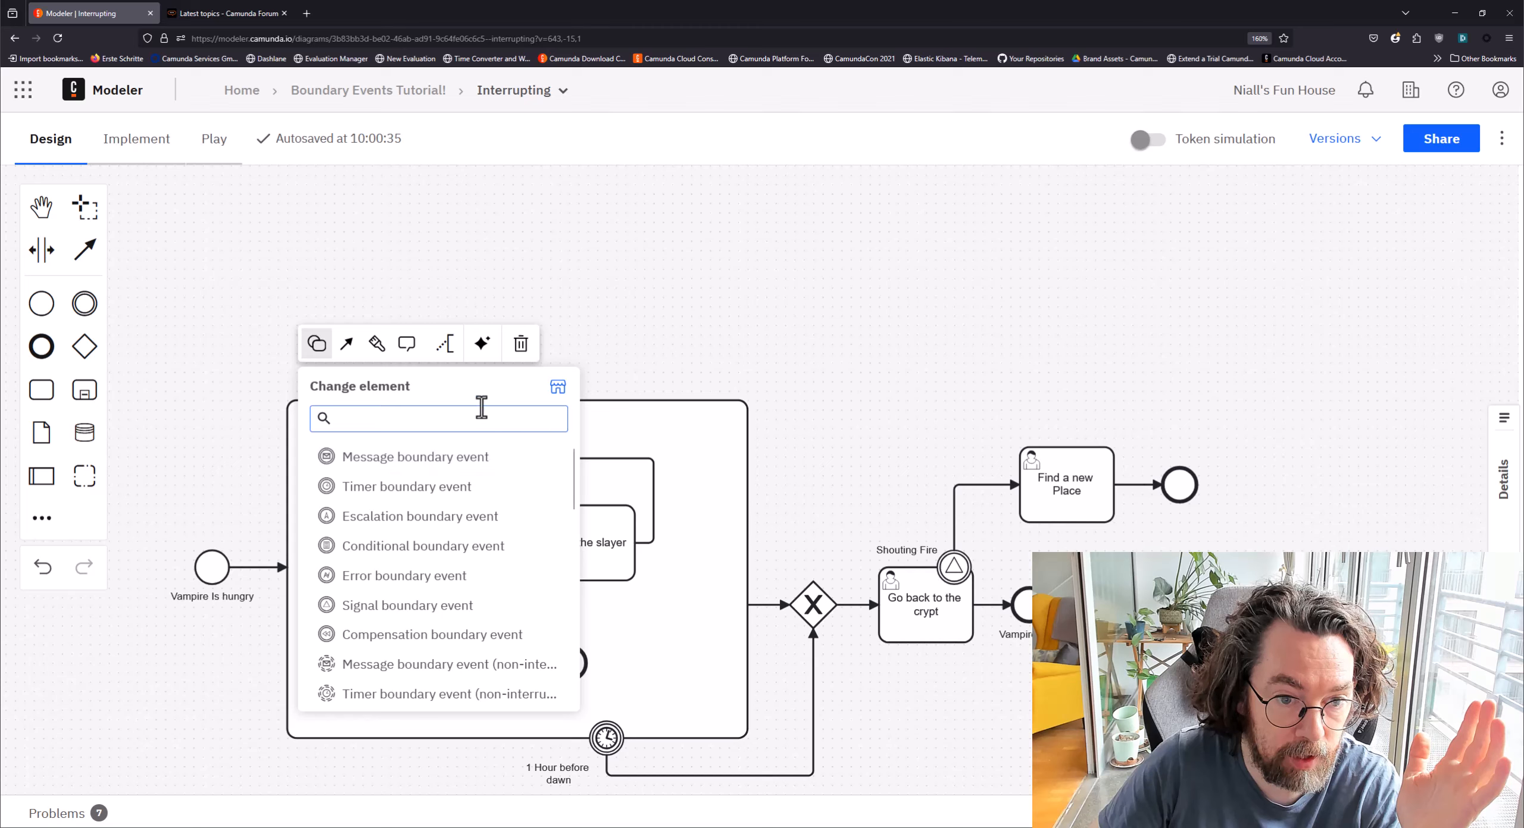
text(ti)
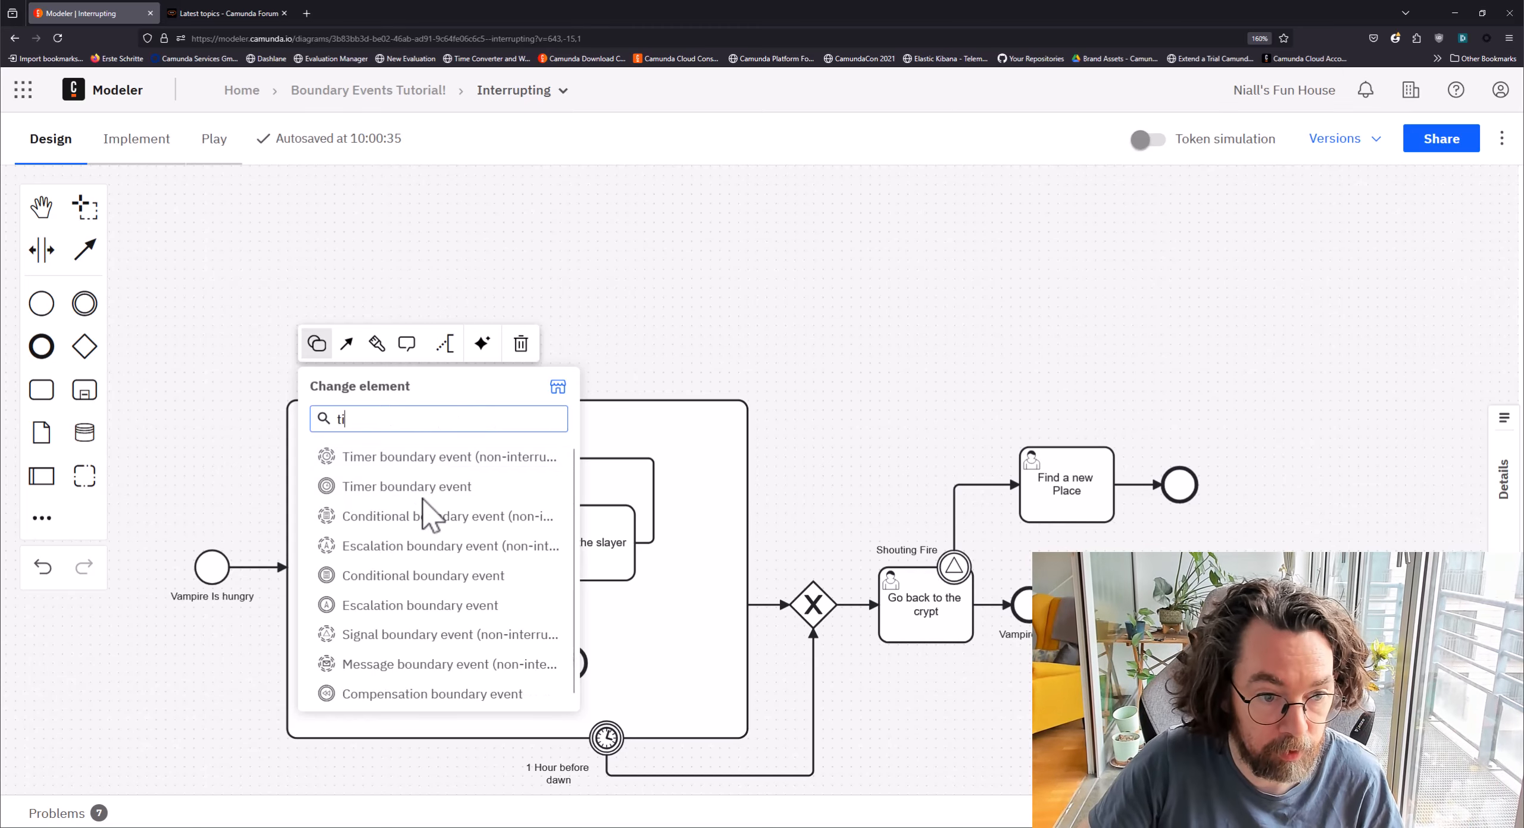
click(412, 470)
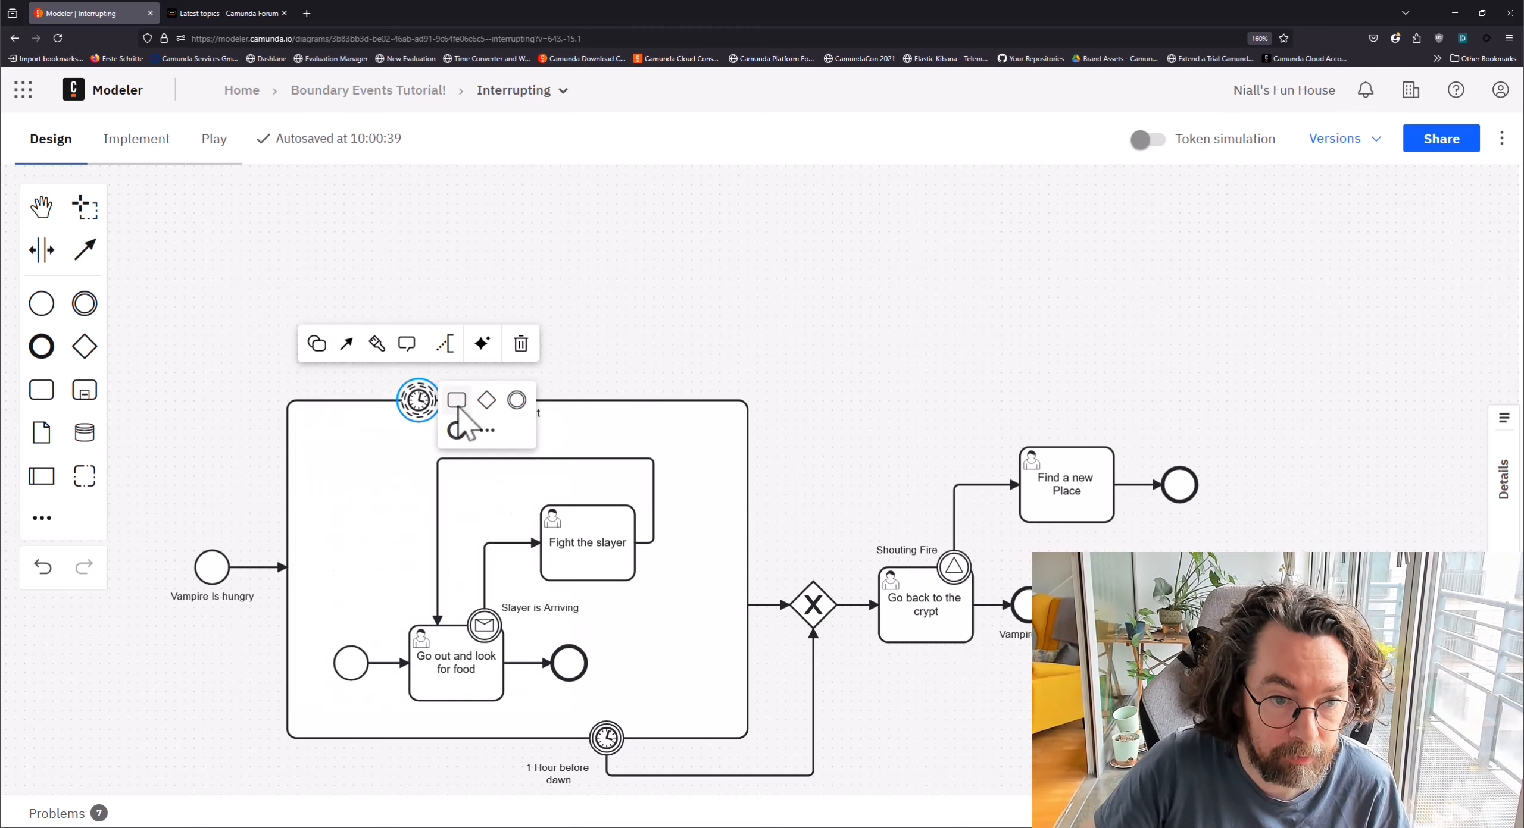
click(450, 397)
double_click(422, 400)
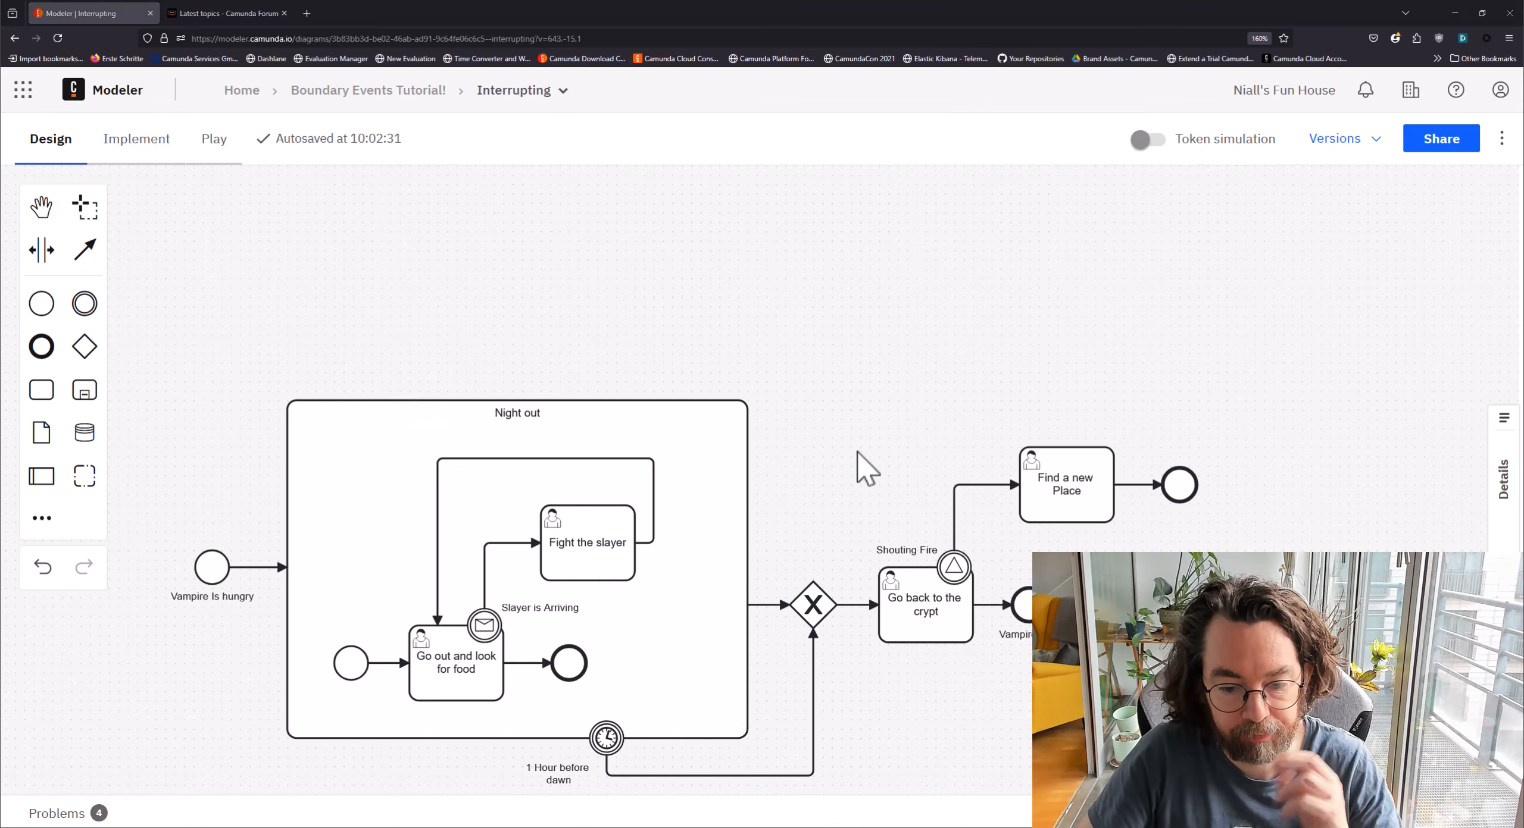
Step: Attach a non-interrupting message boundary event to the upper edge of the "Night out" sub-process
drag(857, 451, 861, 400)
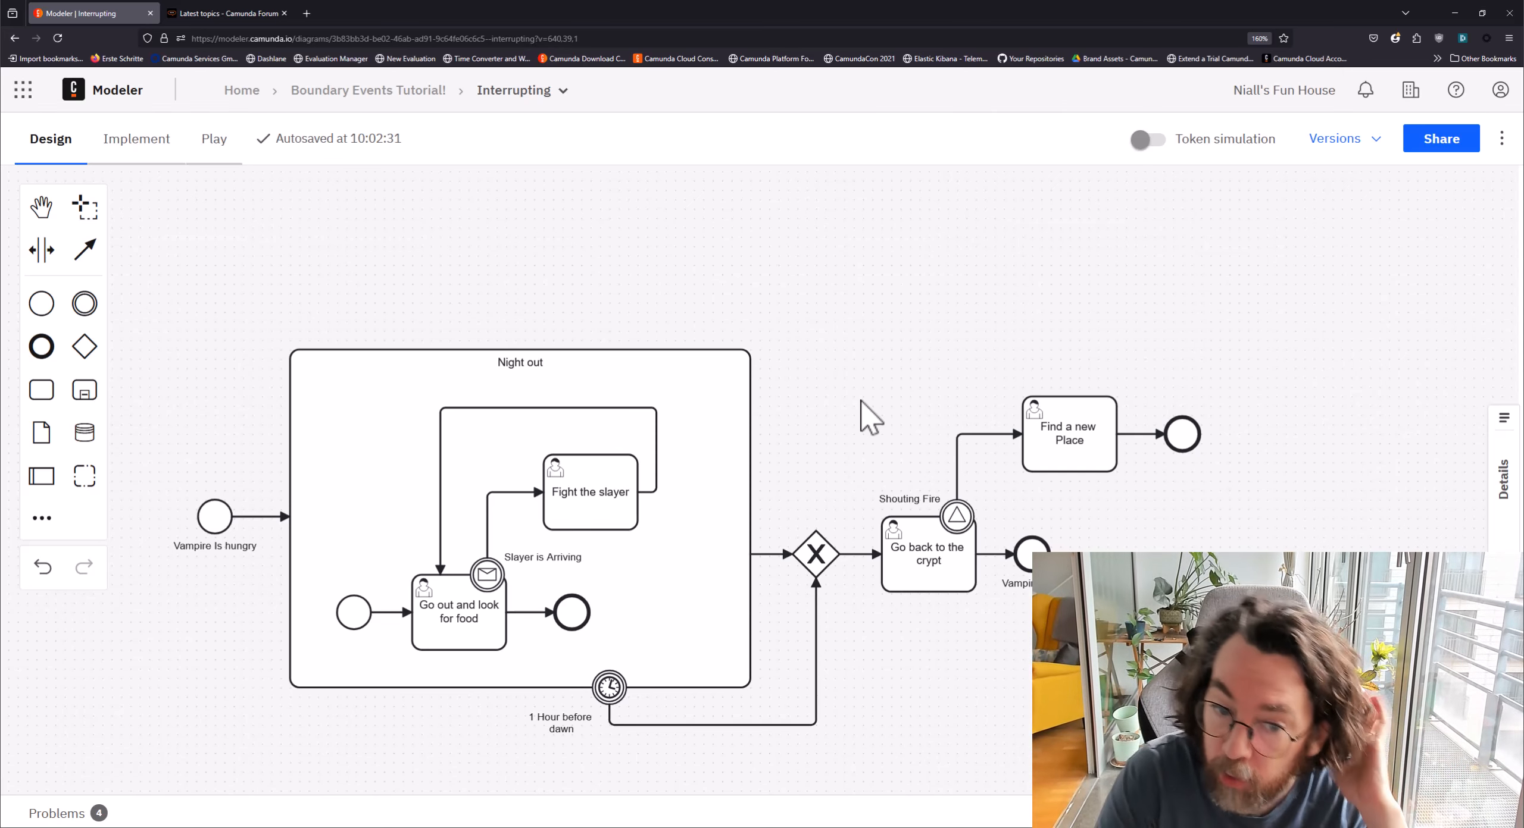
click(684, 352)
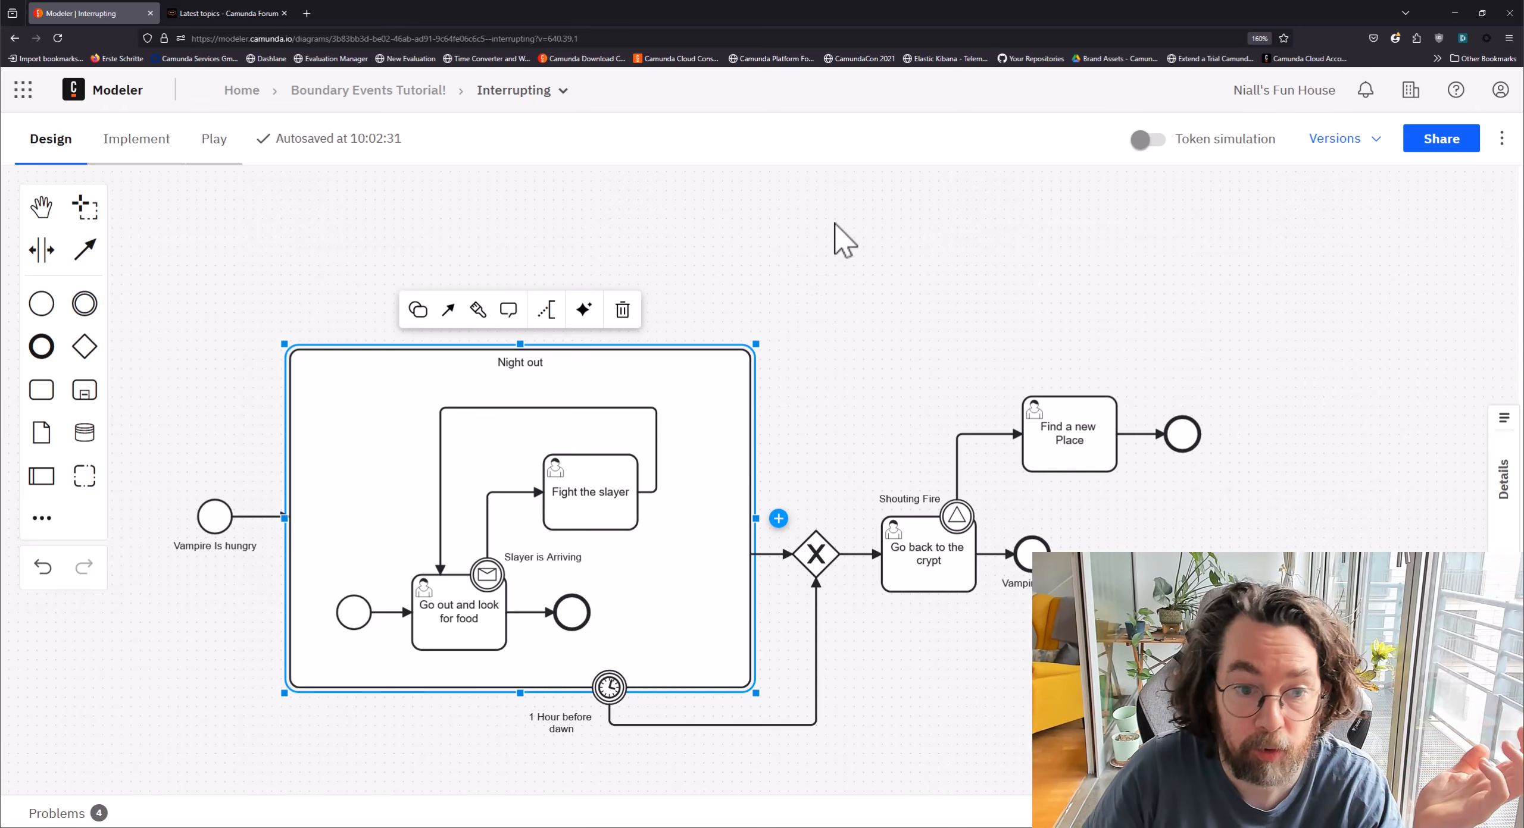
click(202, 275)
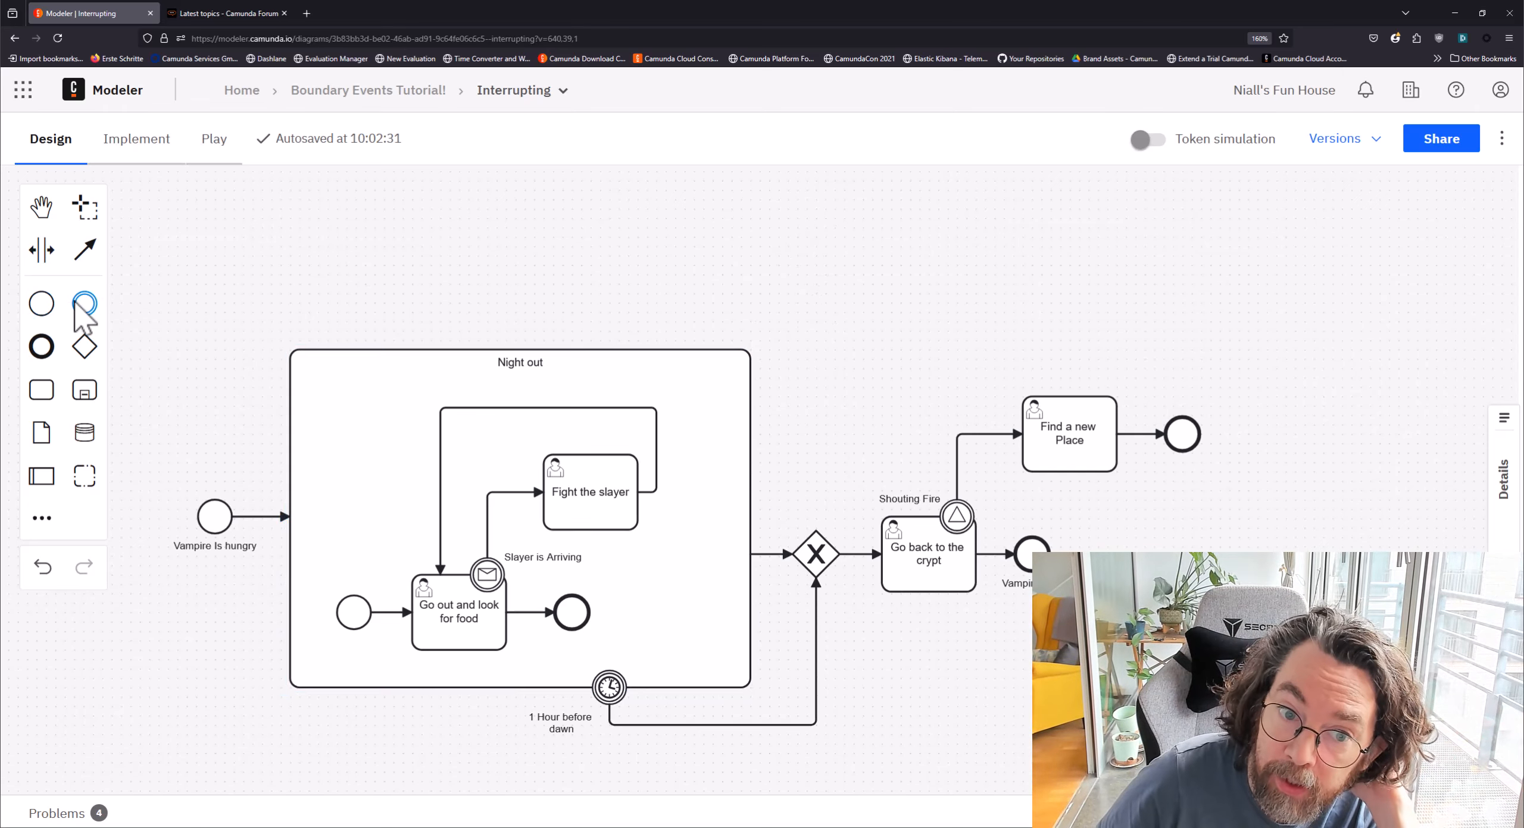
drag(94, 302, 430, 347)
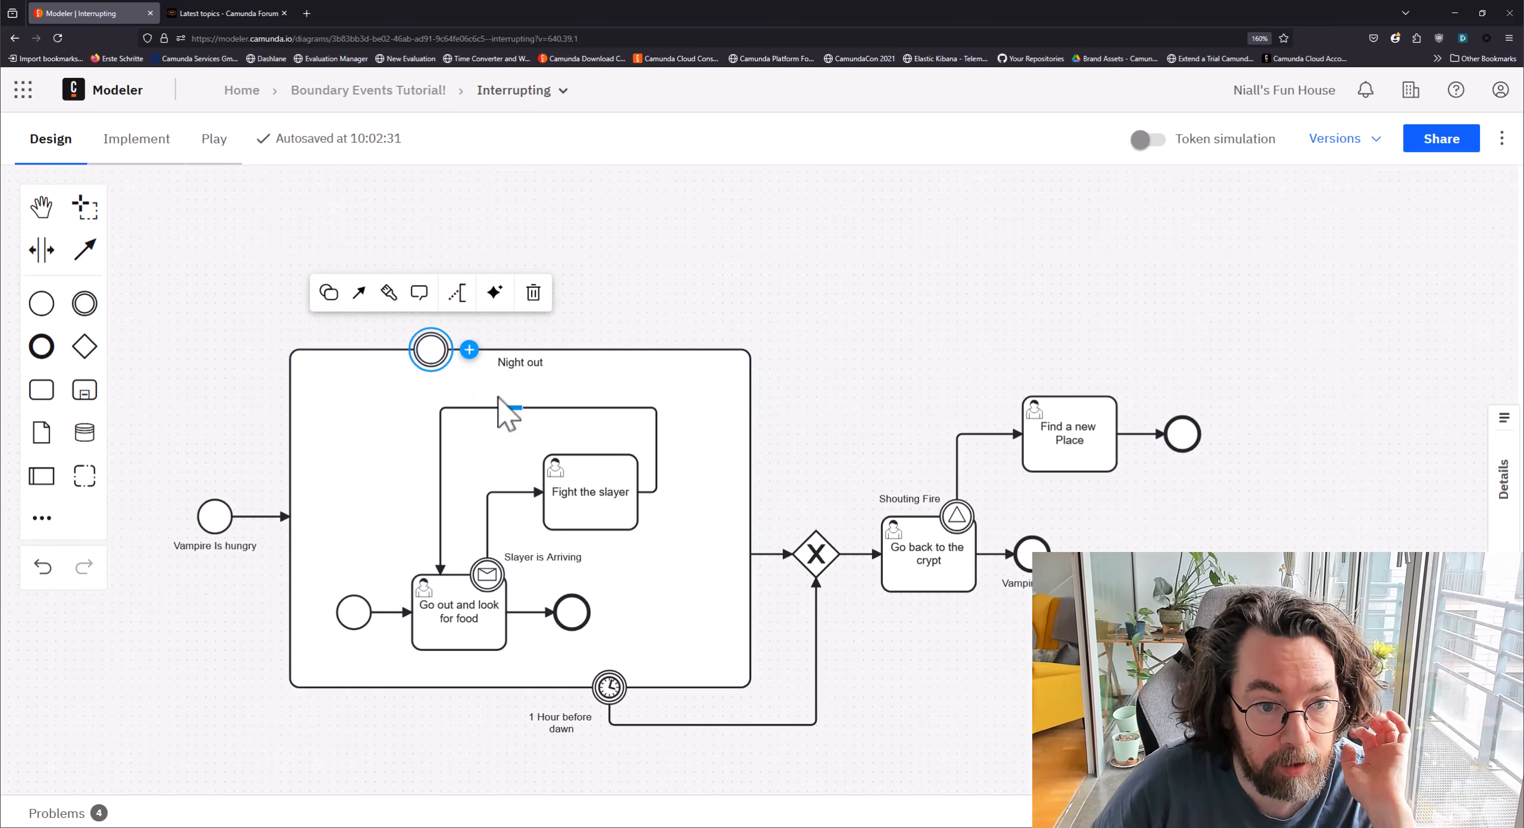
click(330, 295)
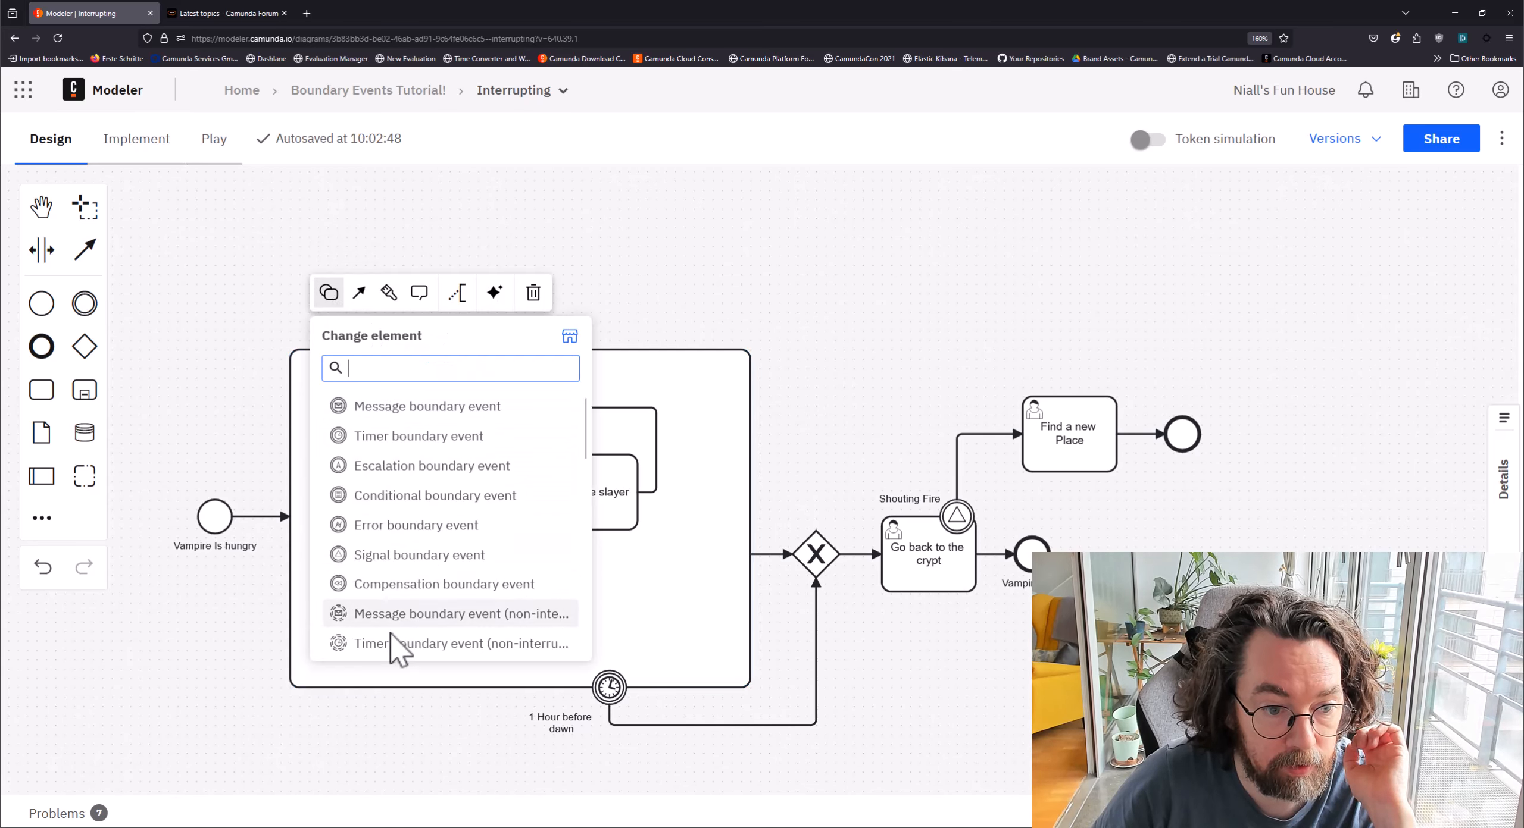
scroll(417, 596, down, 2)
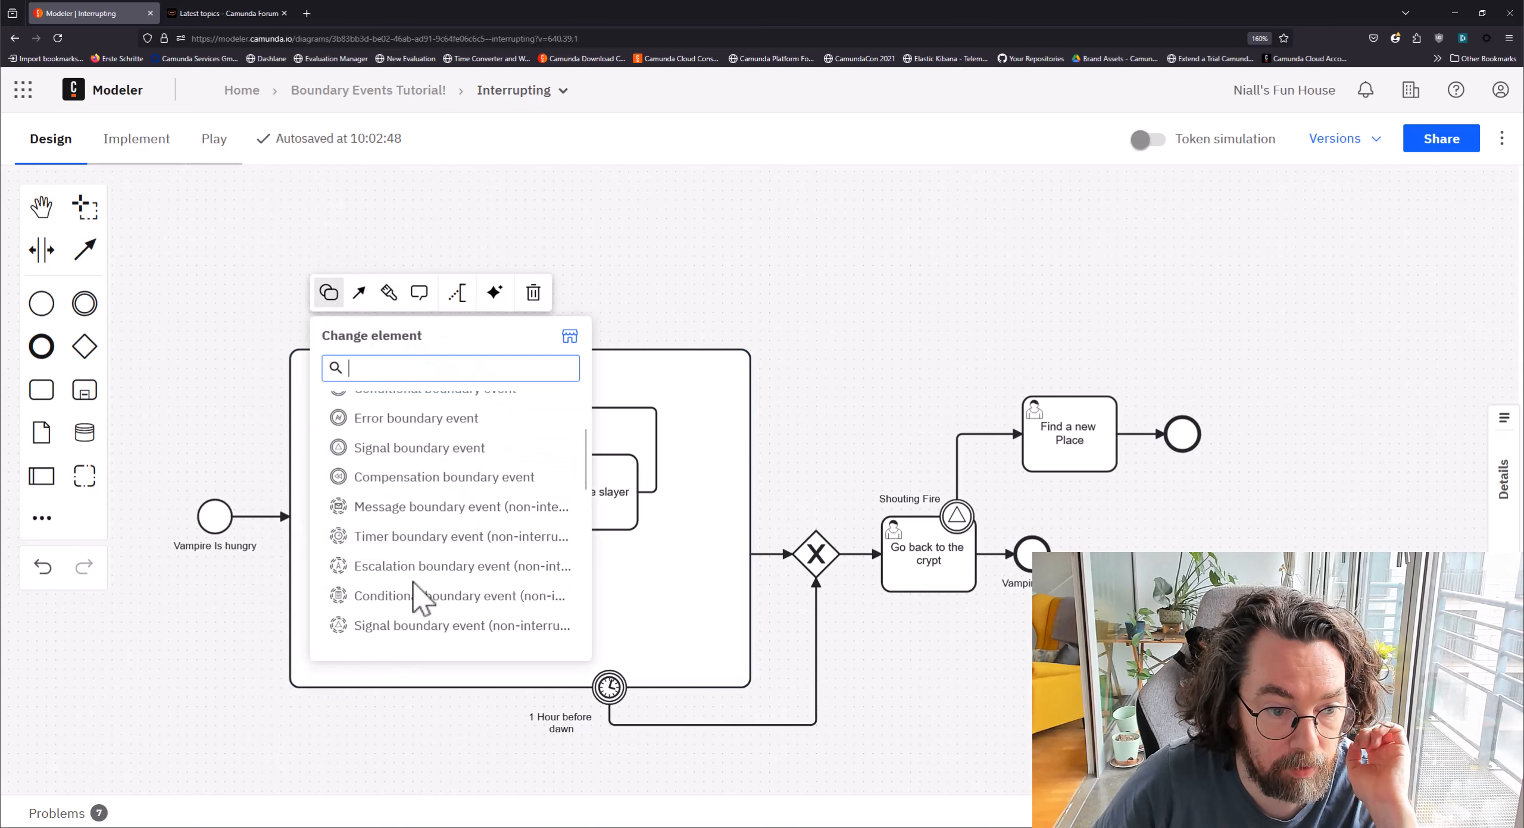
scroll(396, 619, down, 1)
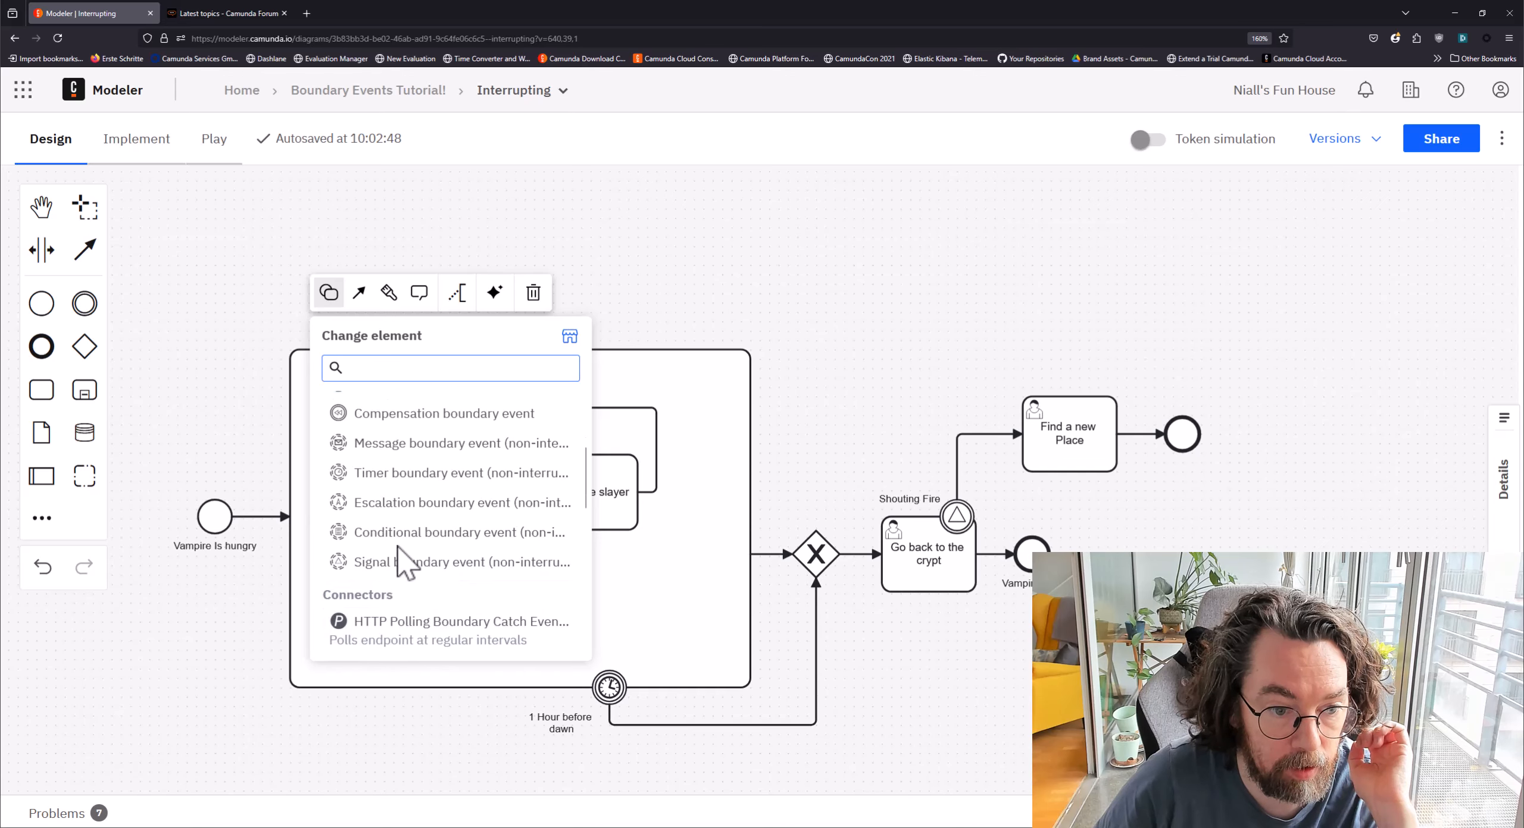
click(384, 454)
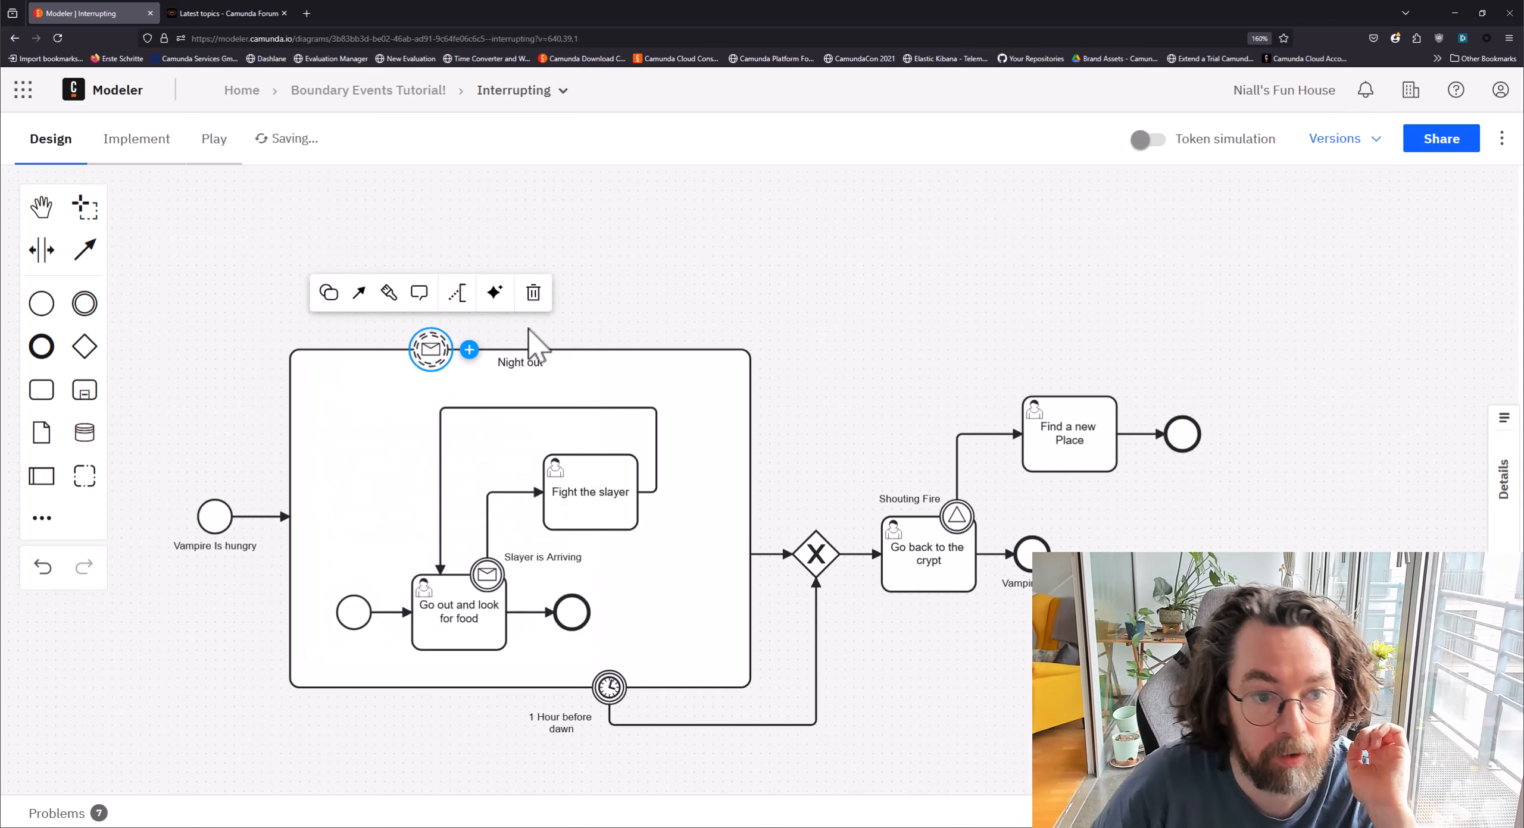
Step: Append a task named "Run away" to the new message boundary event and name the event "Hear Other Vampire Shouting"
click(469, 351)
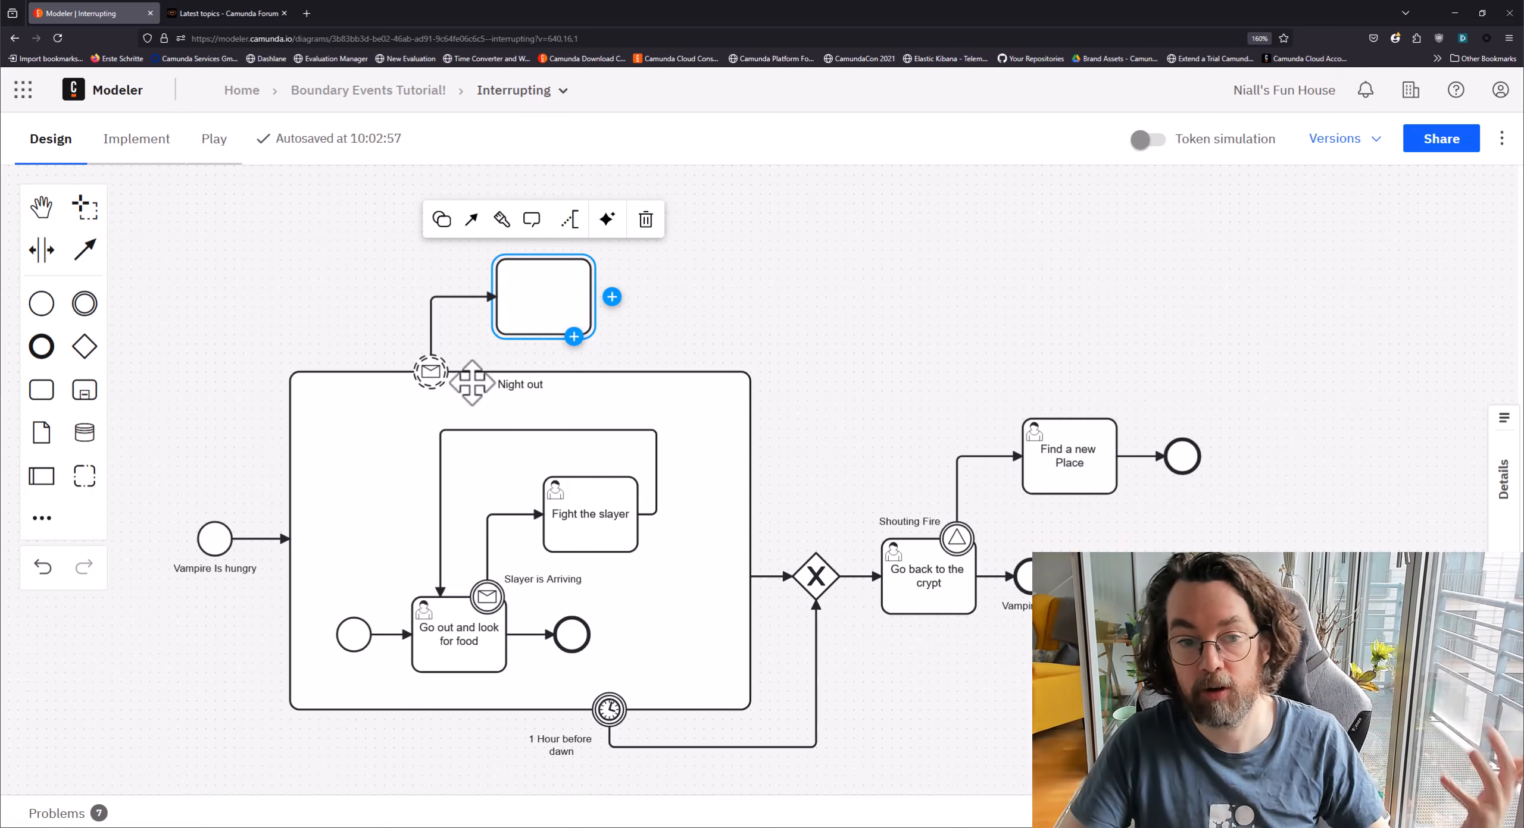
double_click(430, 371)
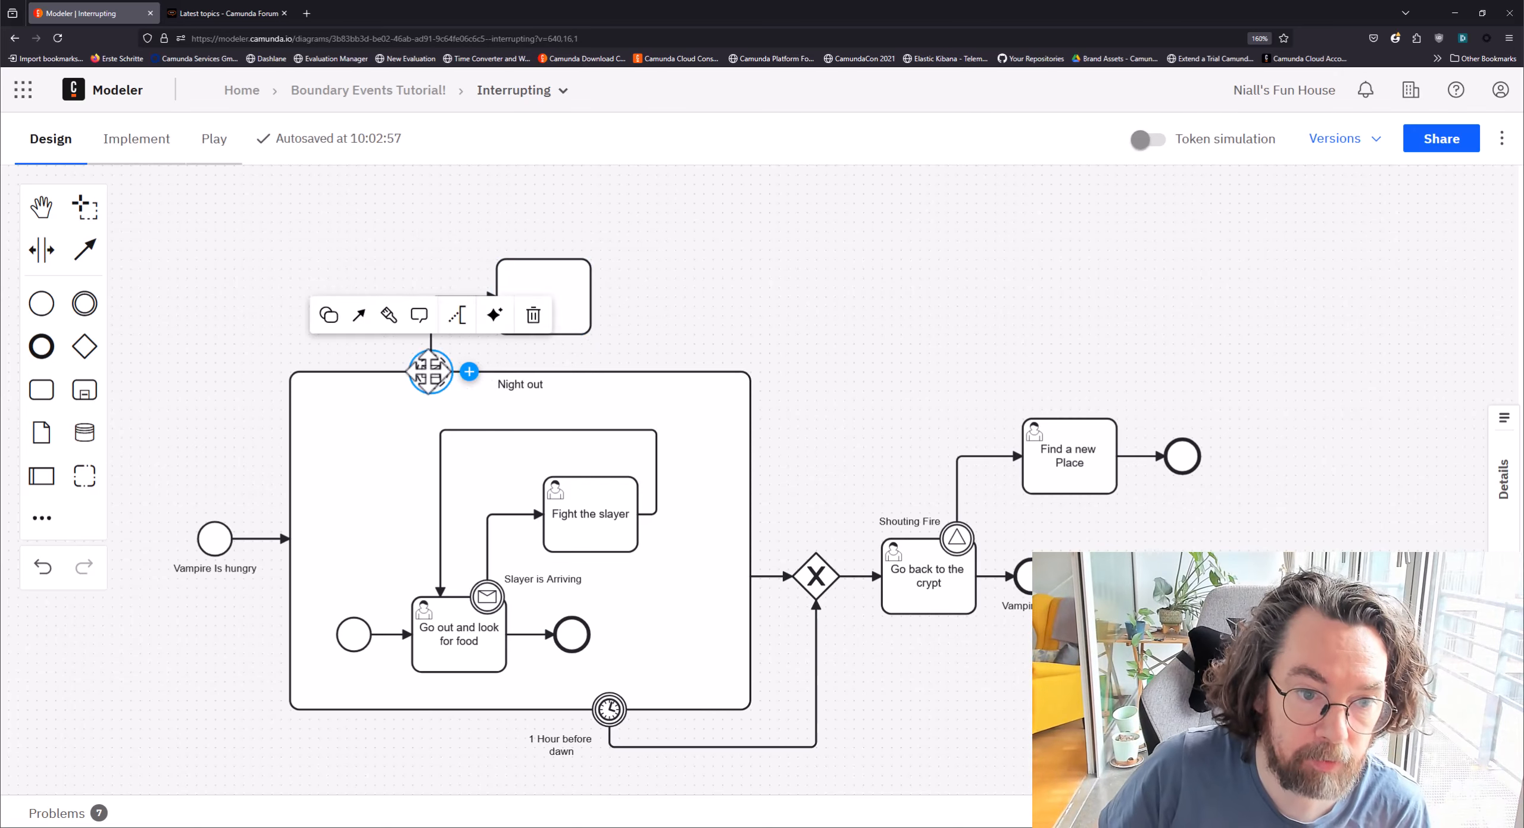
click(522, 364)
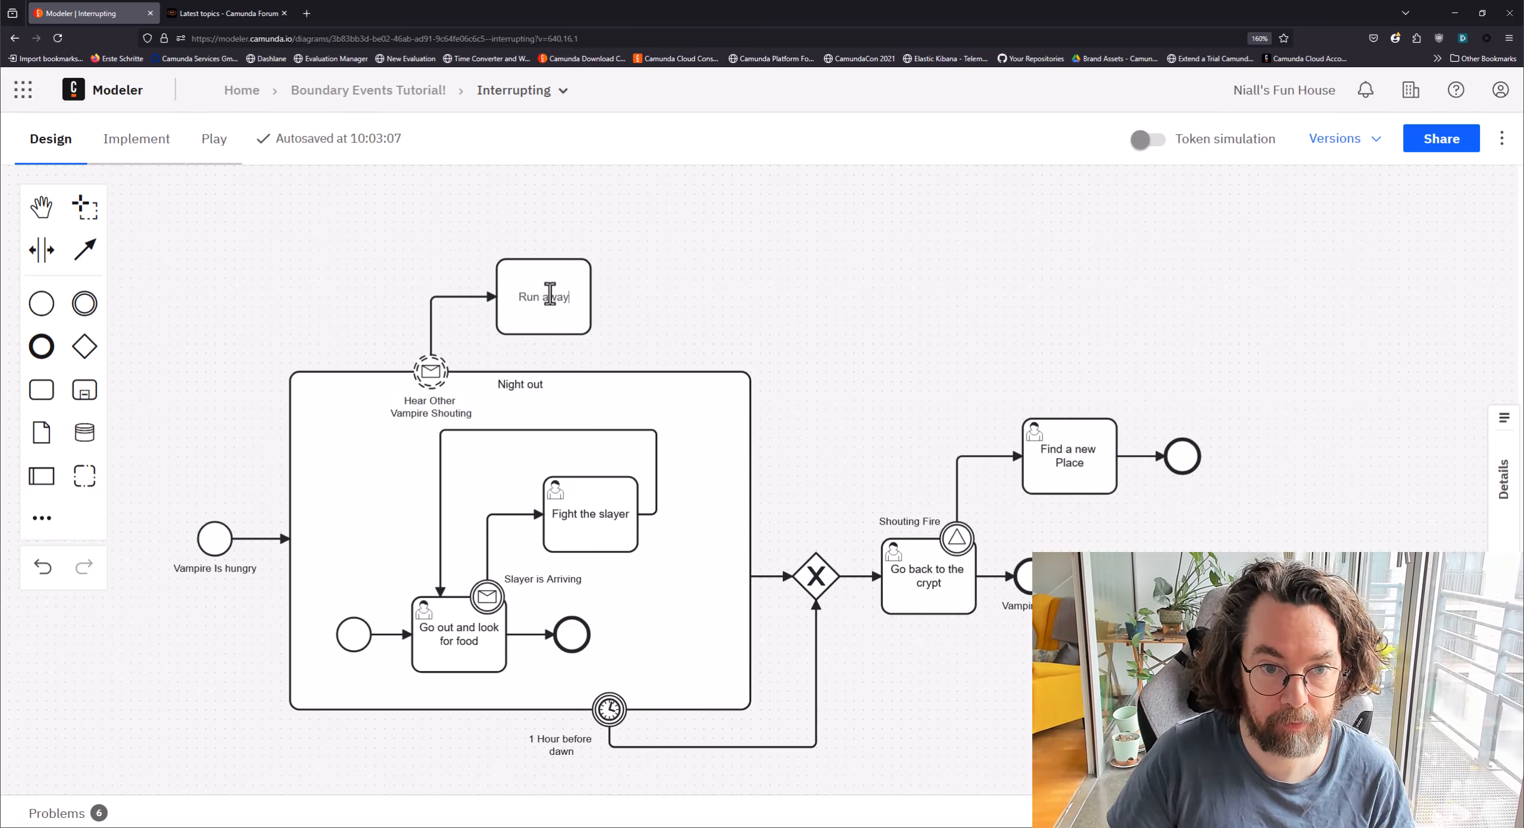
click(586, 291)
Step: Append an end event to "Run away" and change that task to a user task
mouse_move(619, 304)
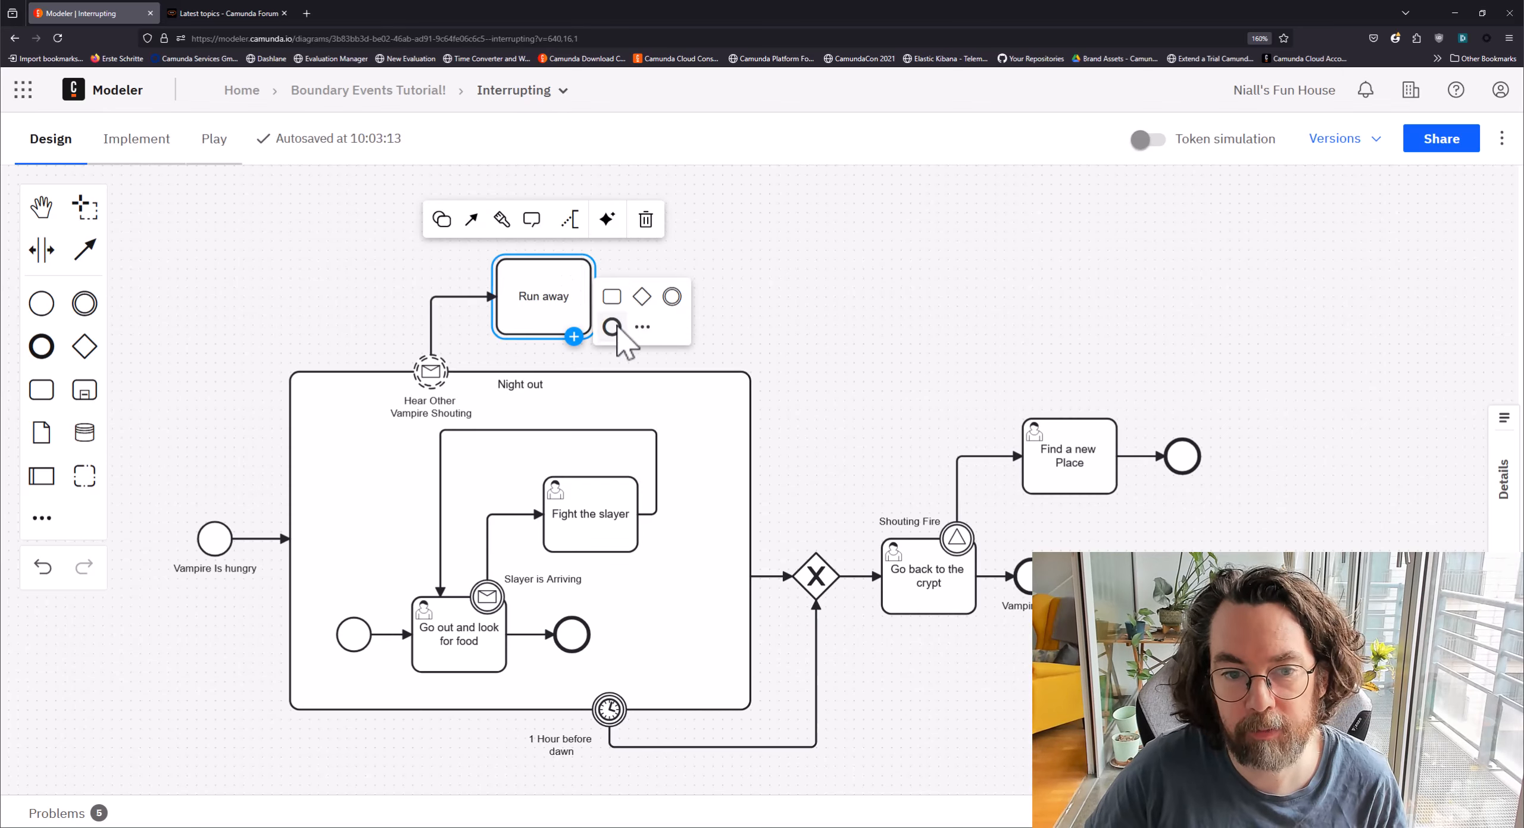
click(612, 330)
click(512, 286)
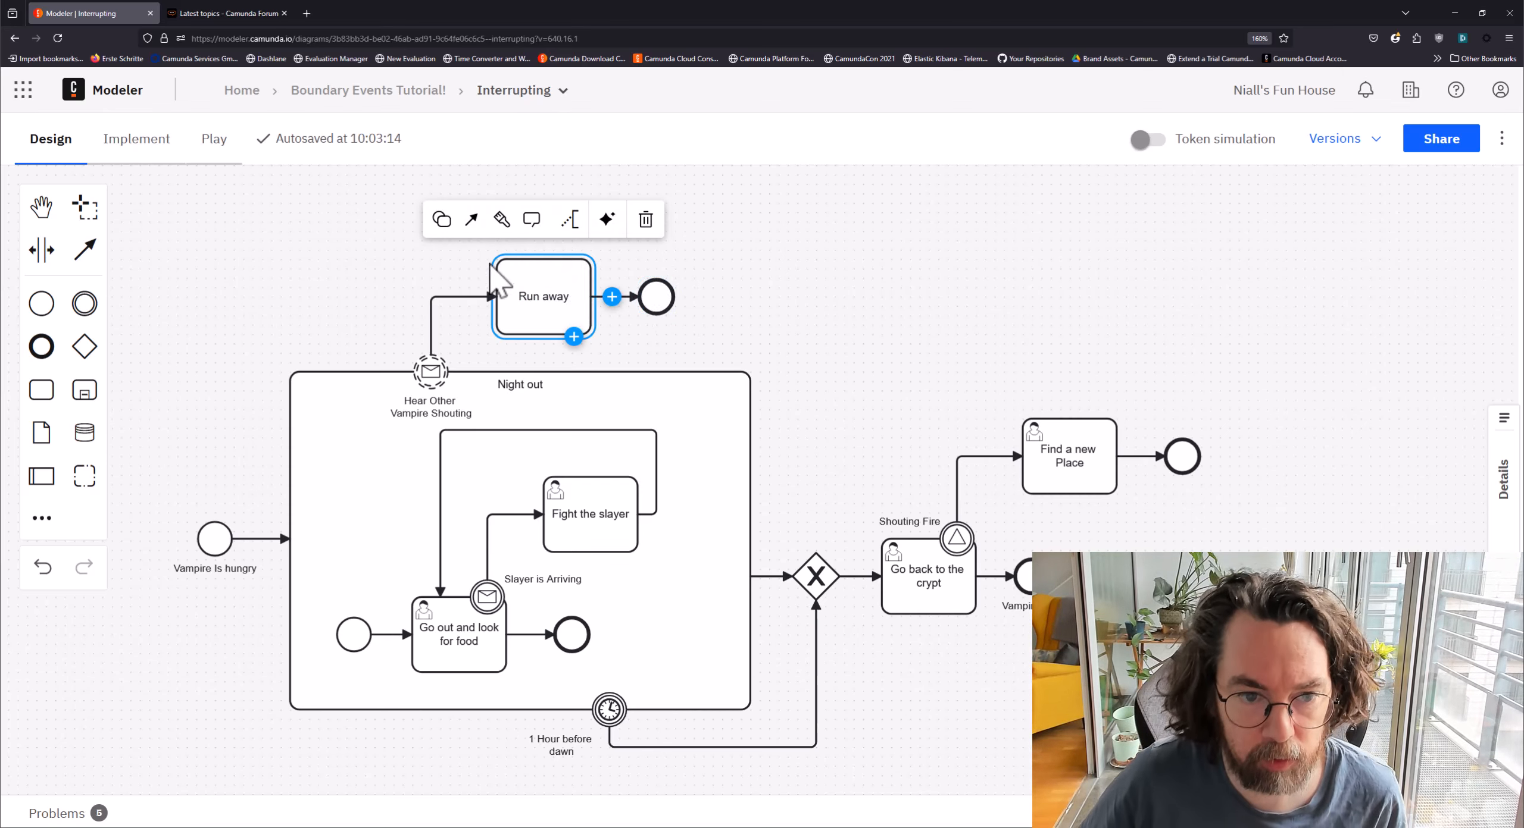
click(443, 221)
click(494, 329)
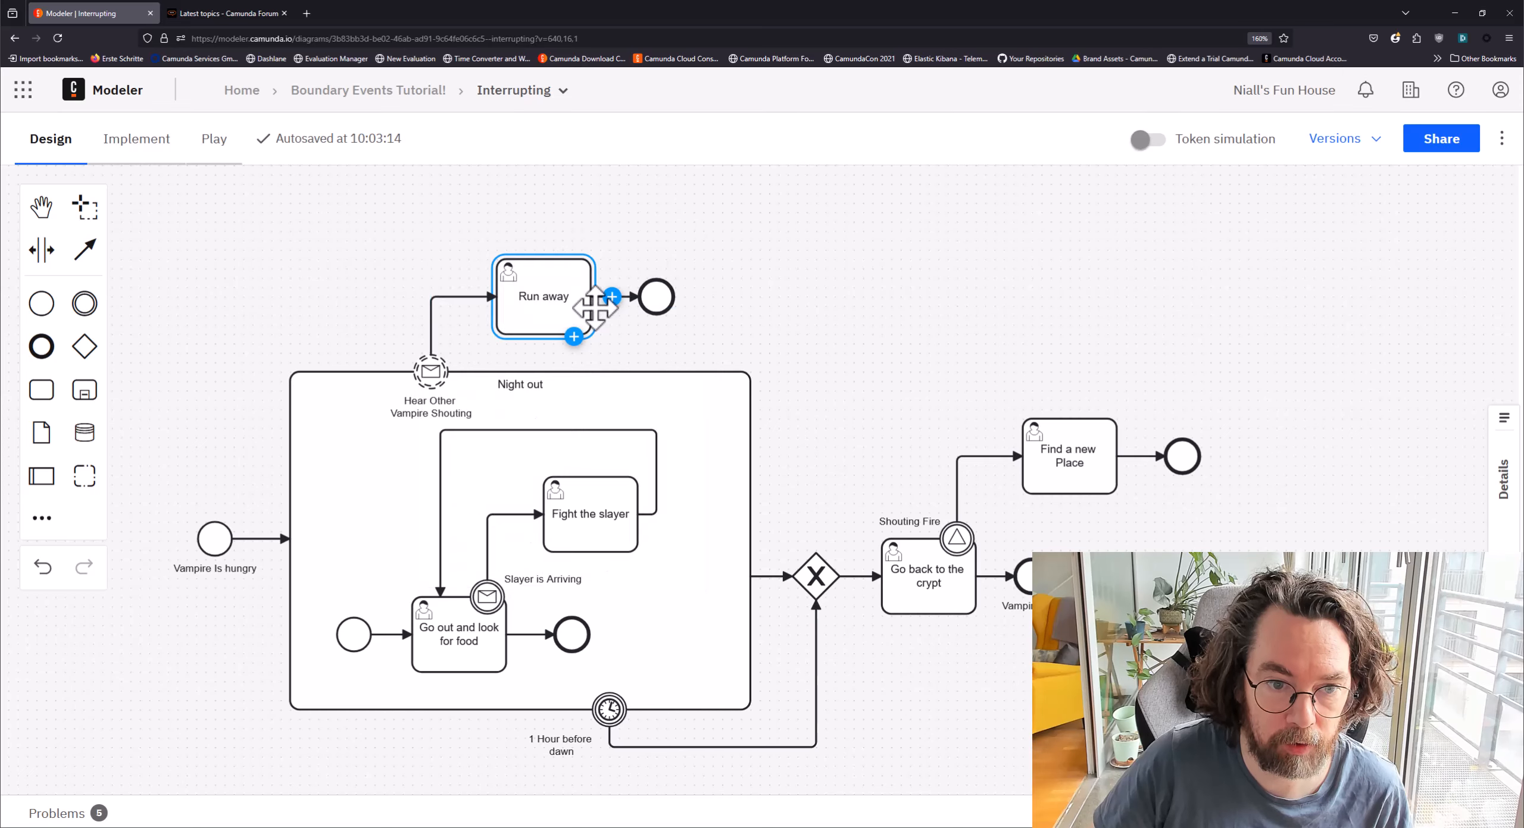
click(792, 306)
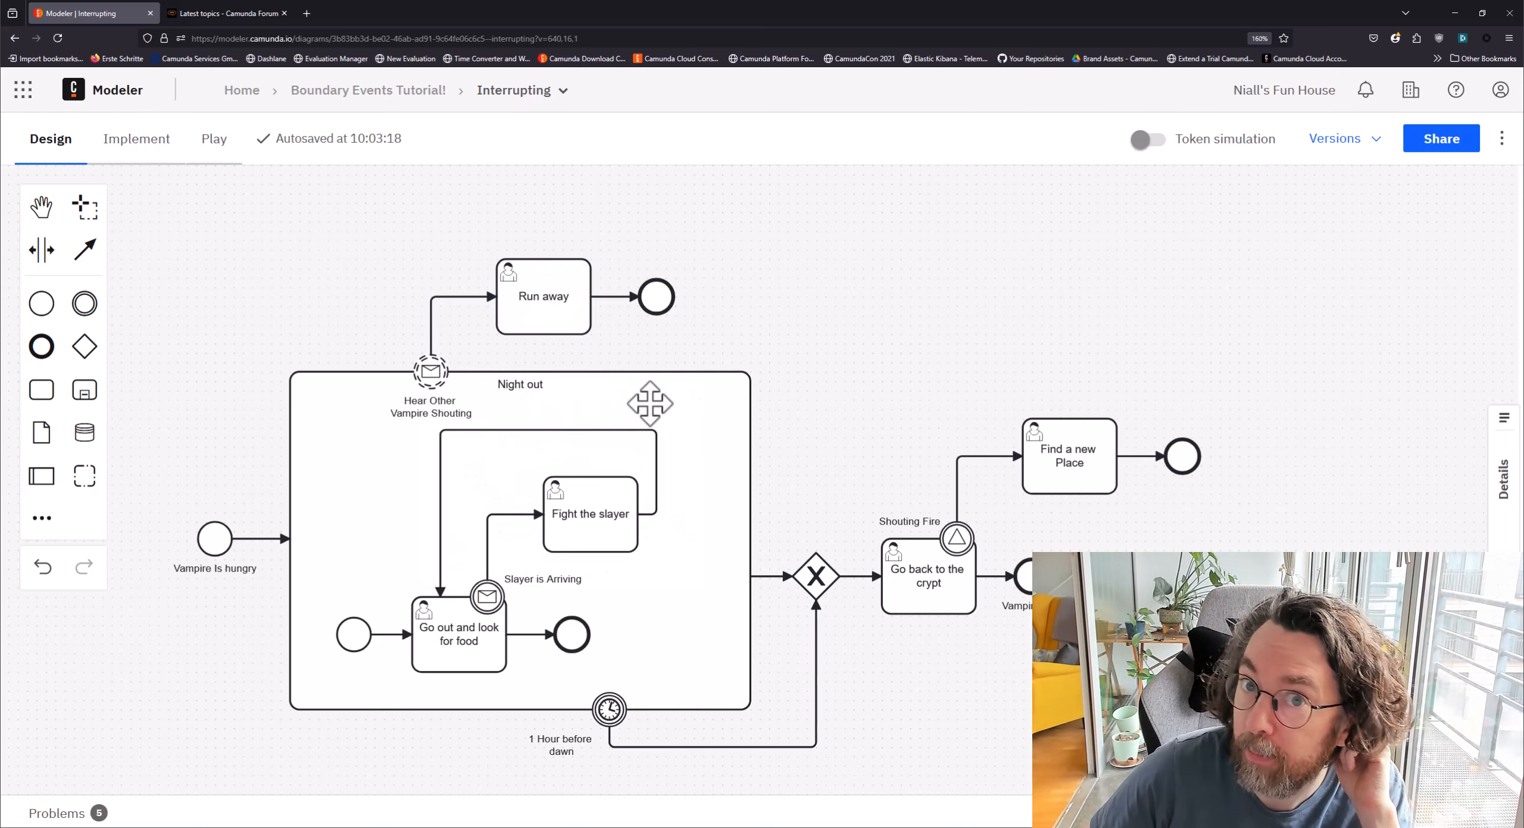
Step: Simulate the process again, triggering "Slayer is Arriving", completing "Fight the slayer" and triggering "Hear Other Vampire Shouting"
click(1151, 141)
click(198, 522)
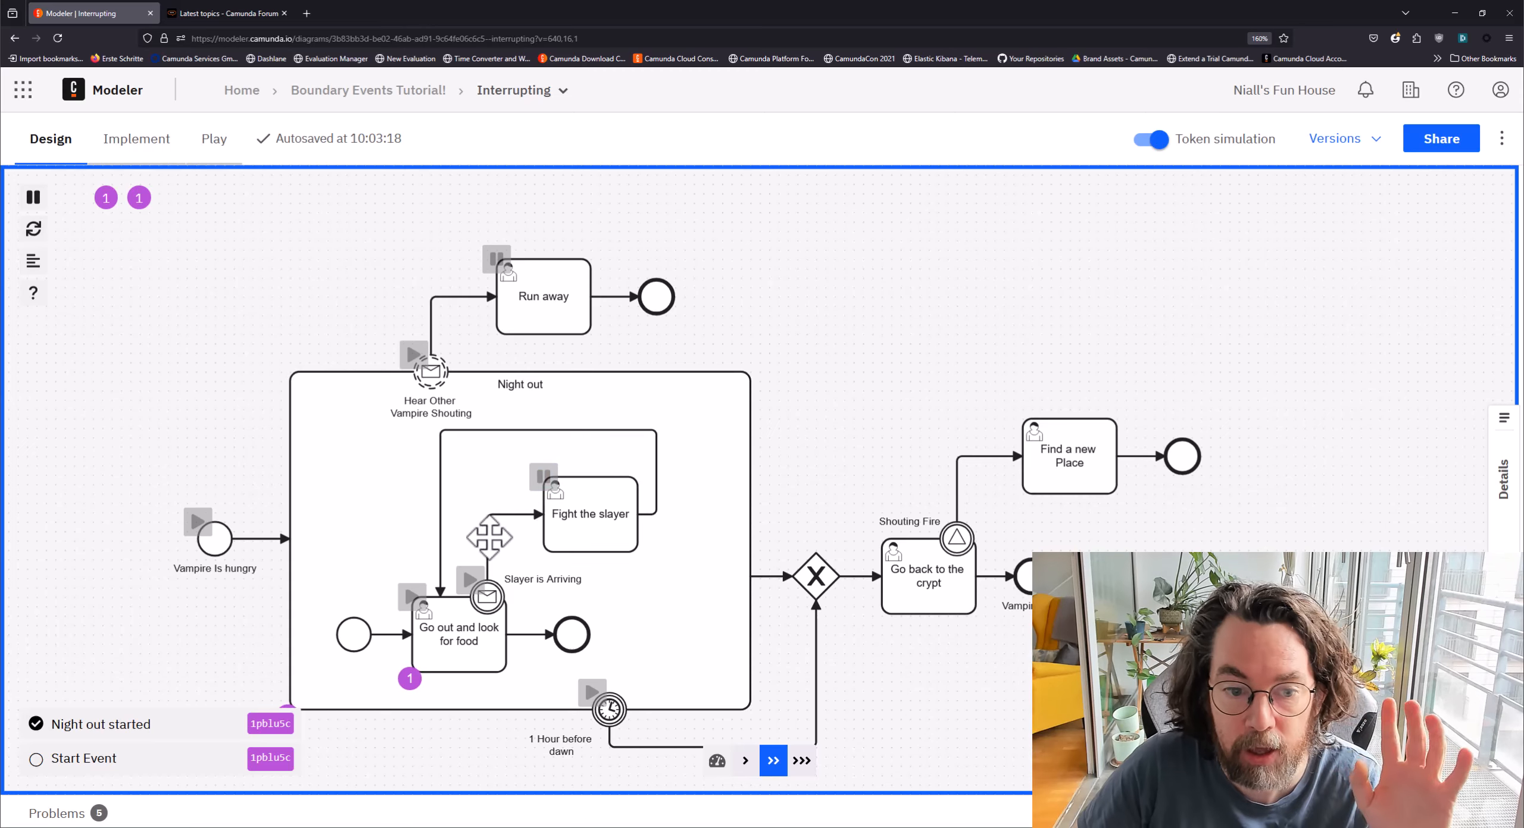
click(479, 584)
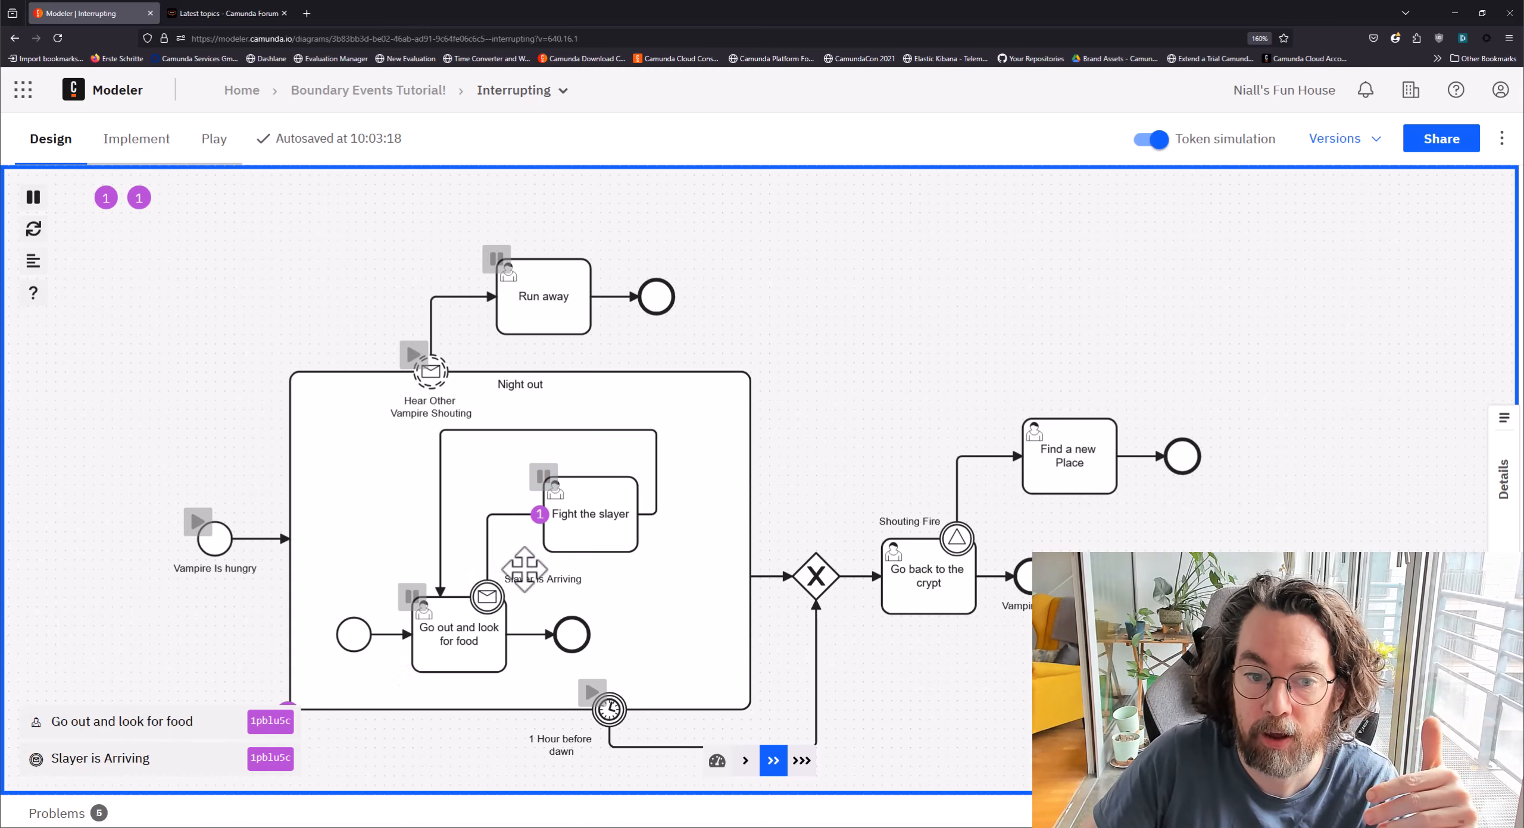
click(543, 476)
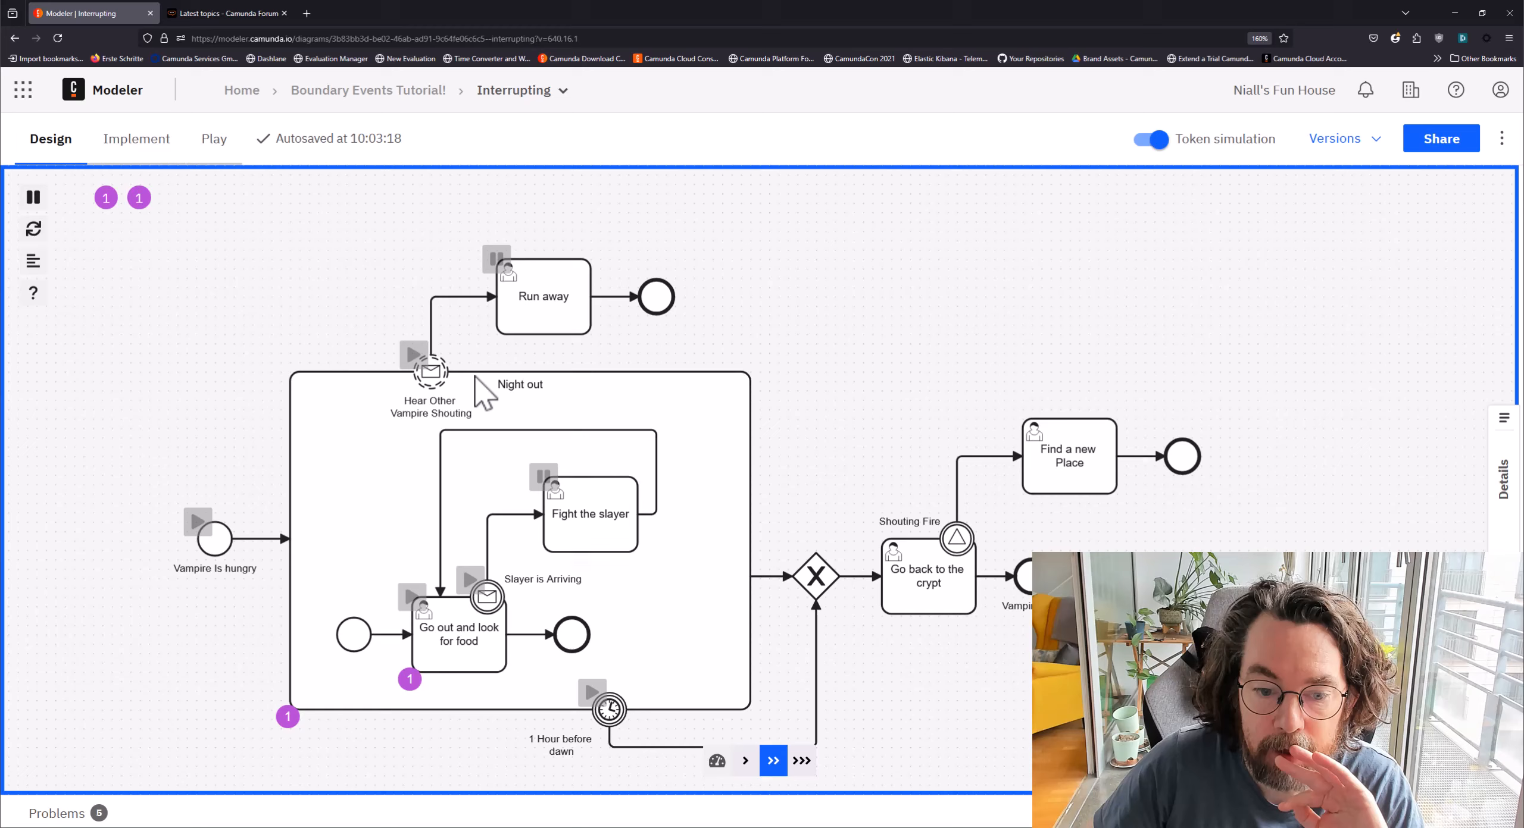
click(413, 355)
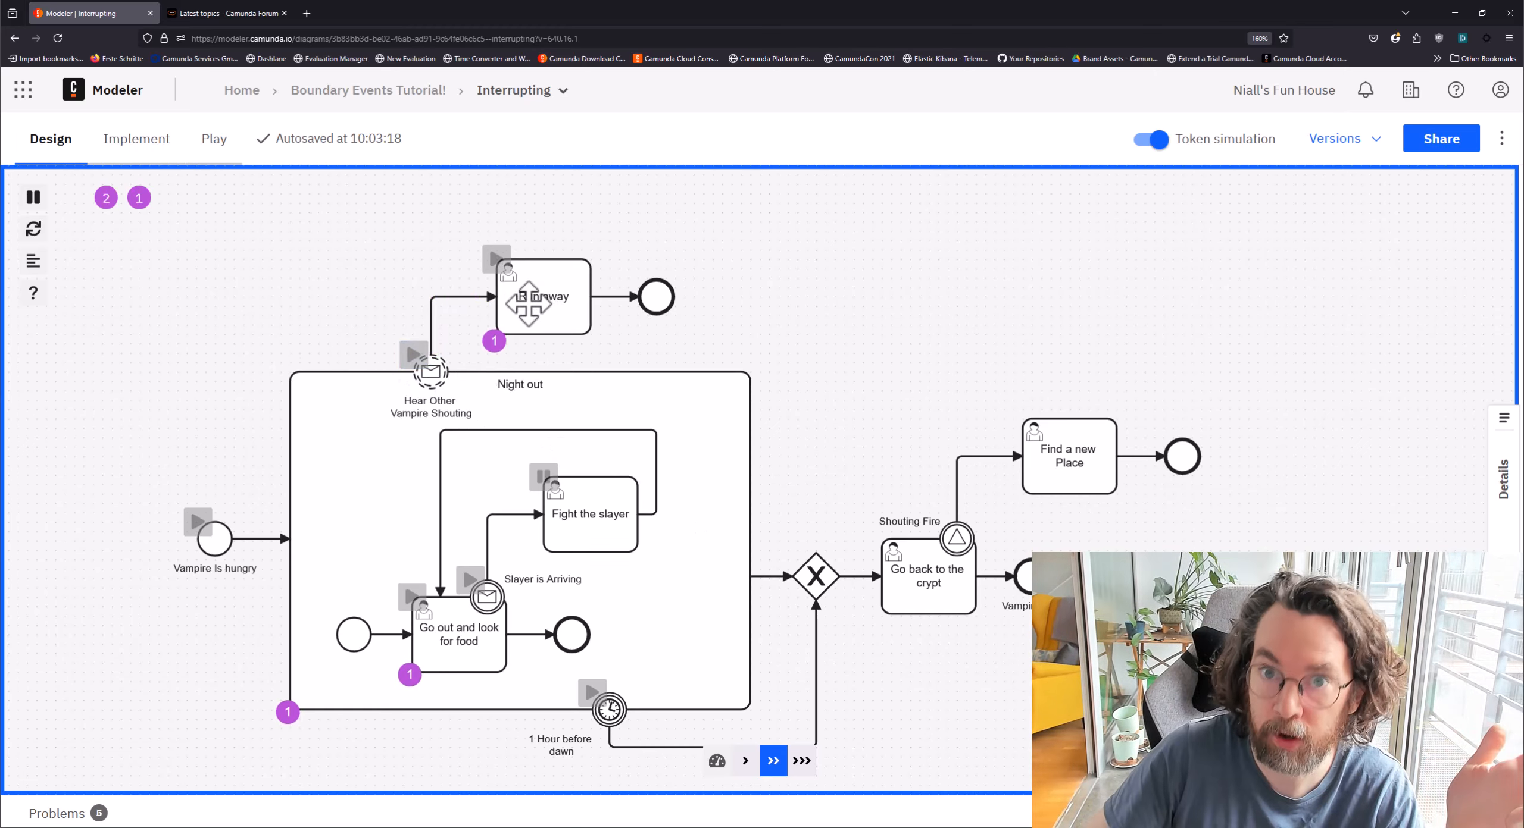
Step: Complete "Go out and look for food" and "Run away" in the simulation, and turn off token simulation
click(412, 597)
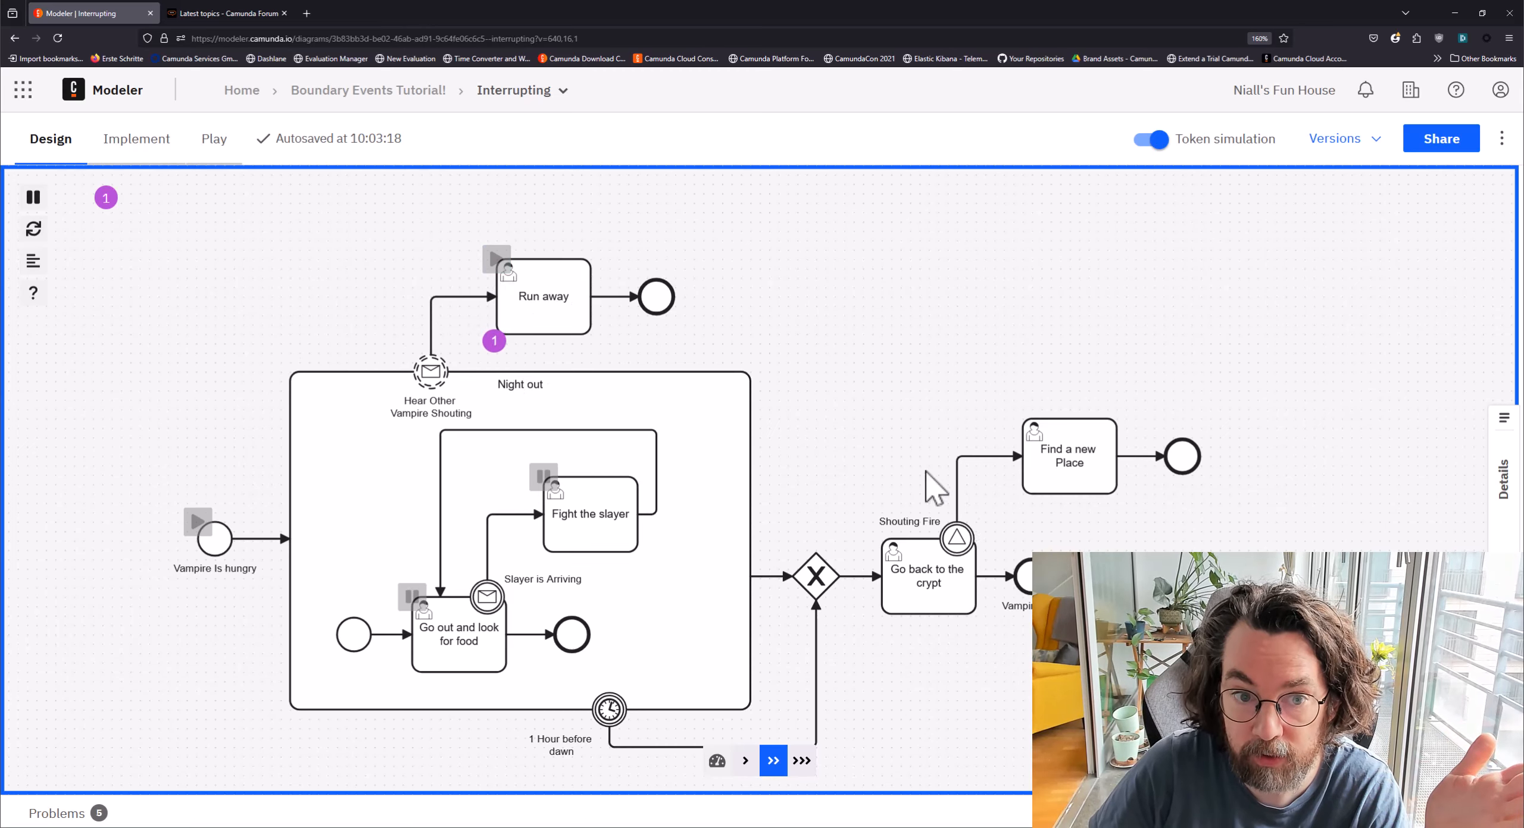
mouse_move(935, 589)
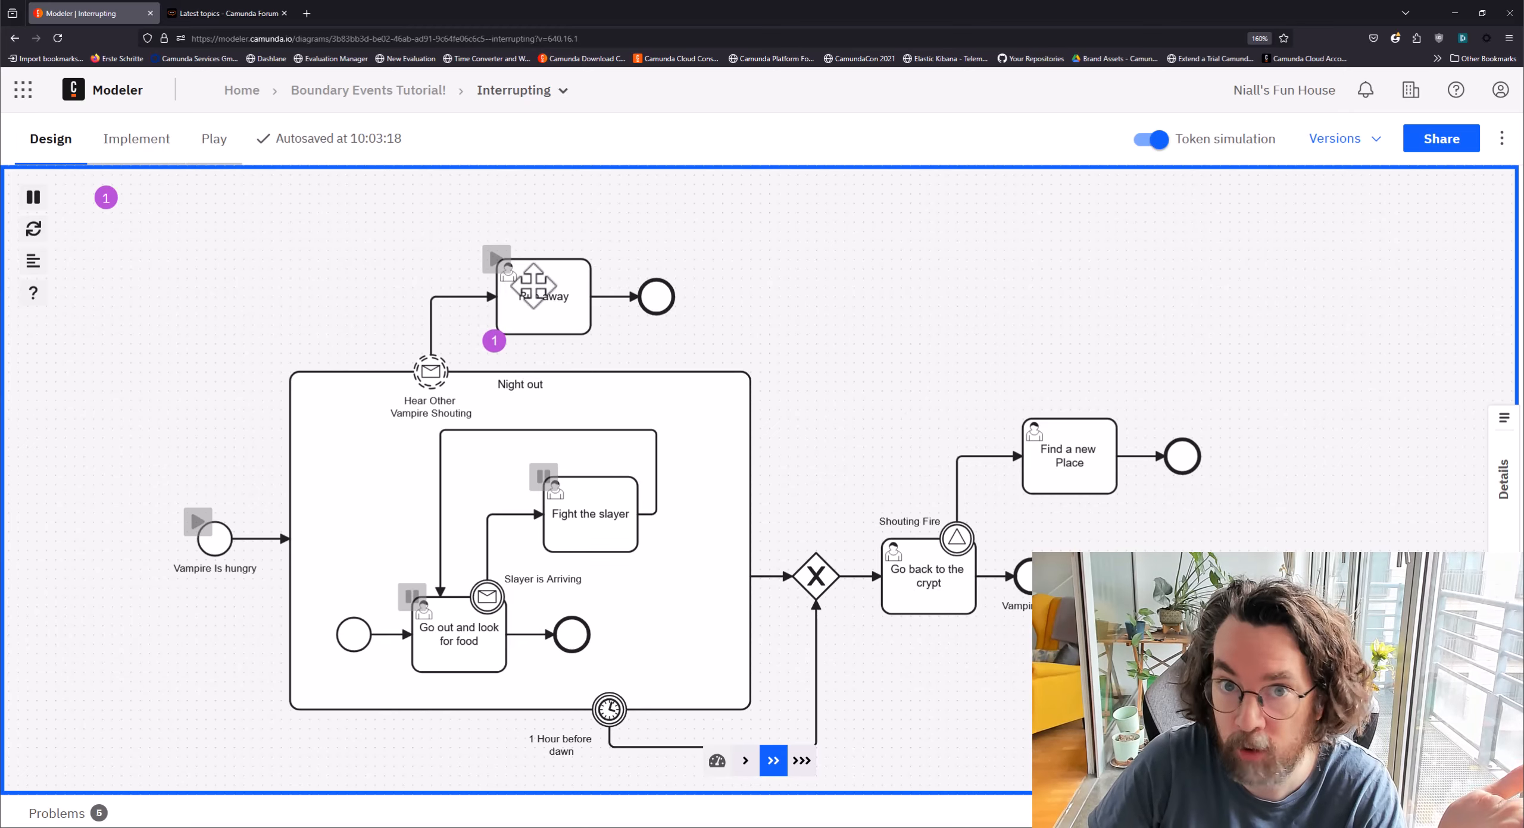
click(497, 260)
click(1160, 146)
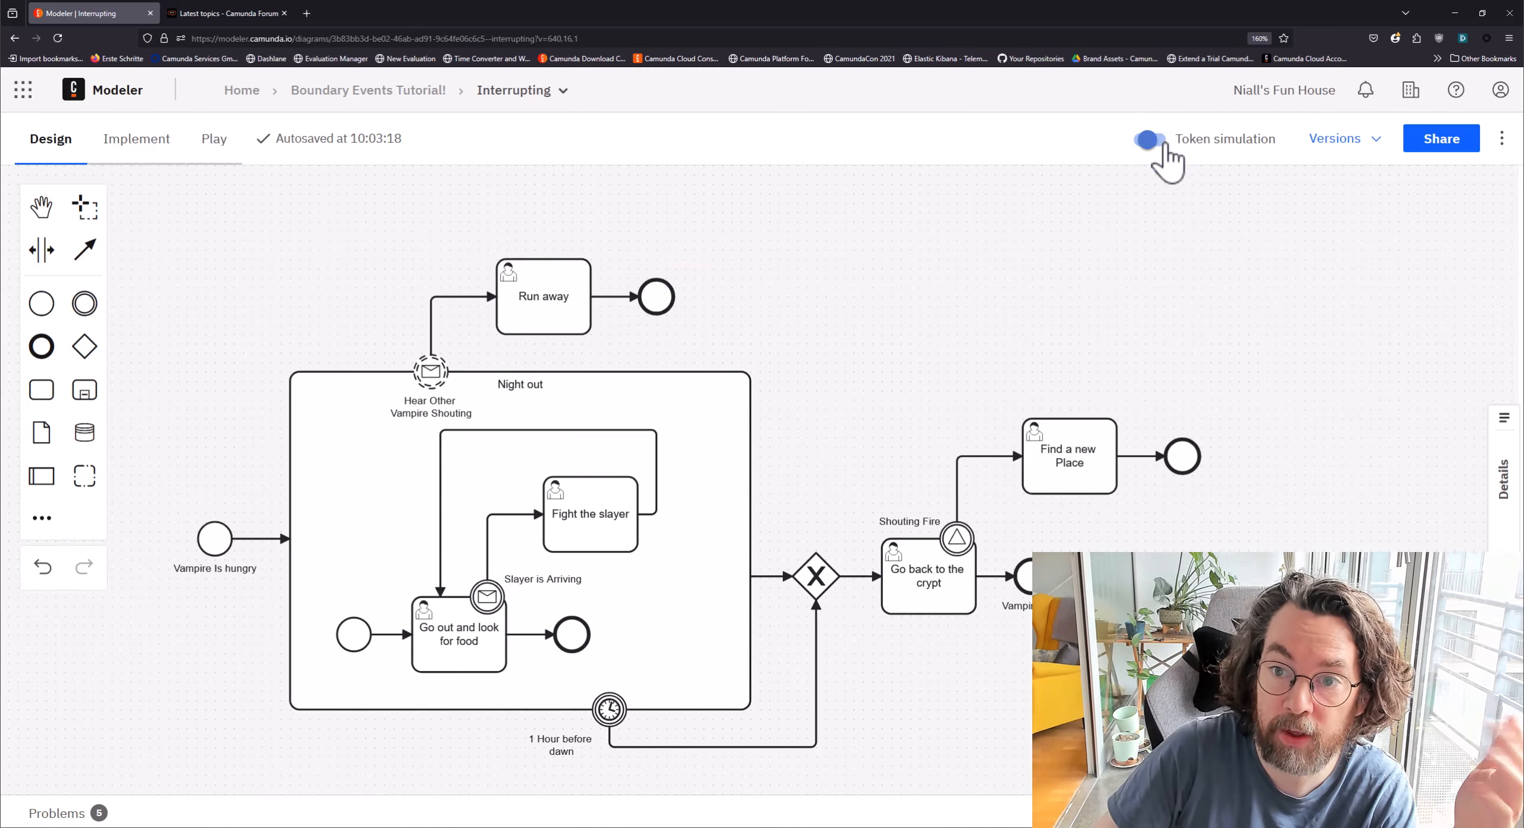
Step: Change the "Vampire safe" end event to a terminate end event
drag(934, 391, 961, 335)
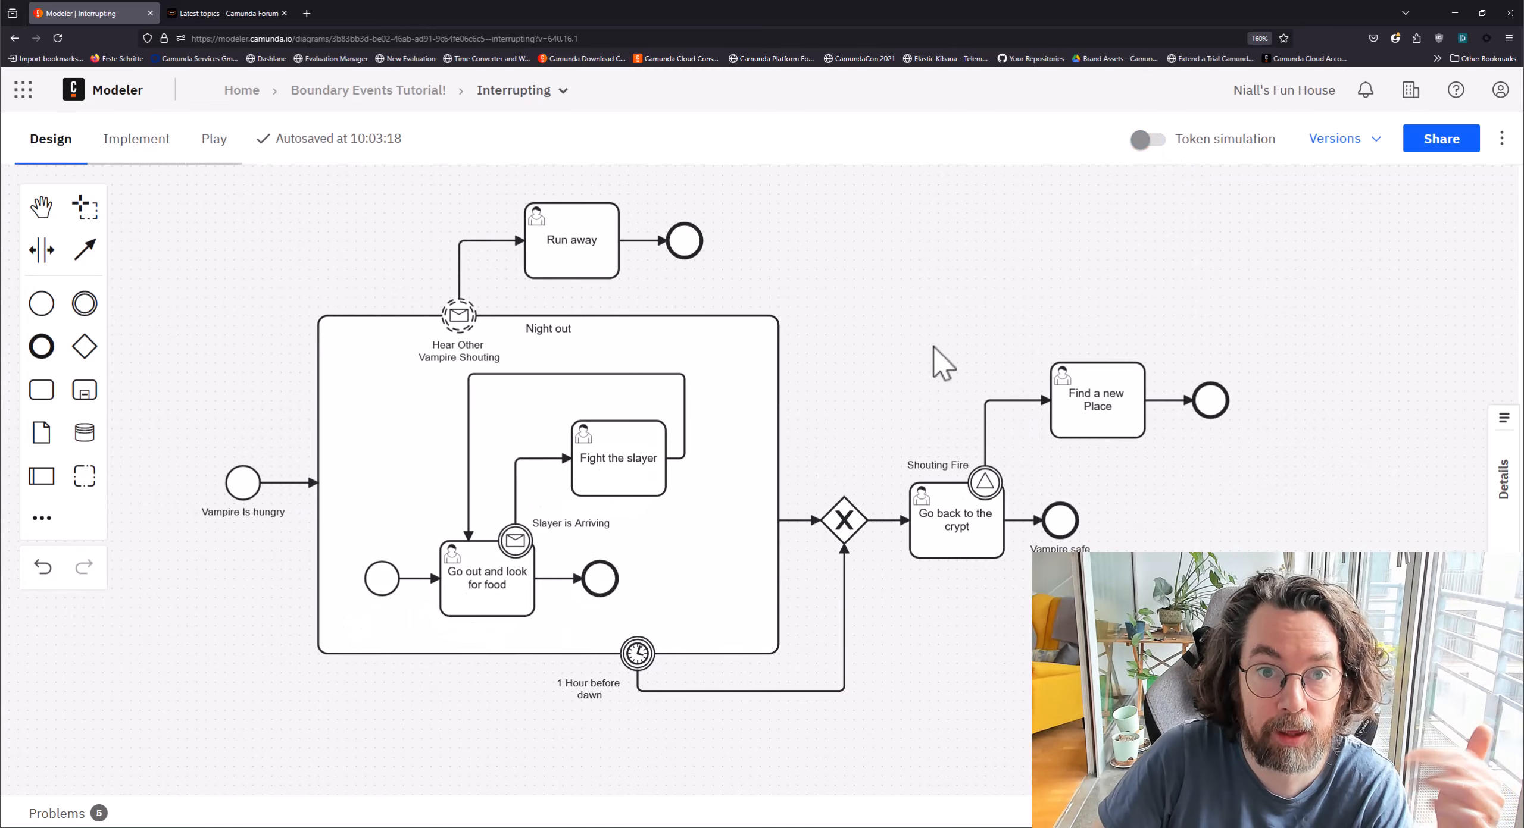
click(1065, 523)
click(958, 463)
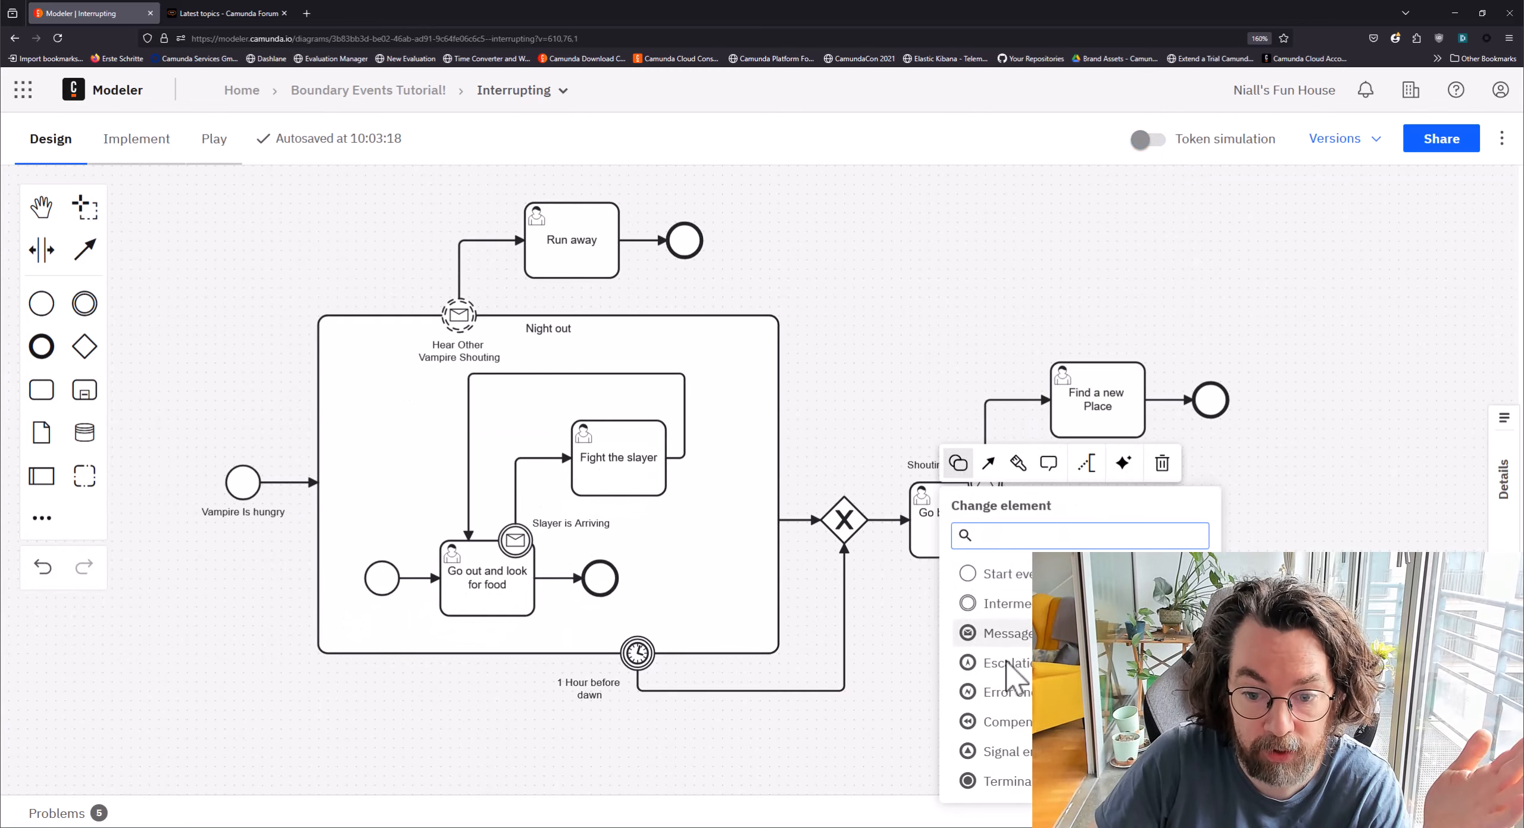
click(1005, 782)
click(304, 441)
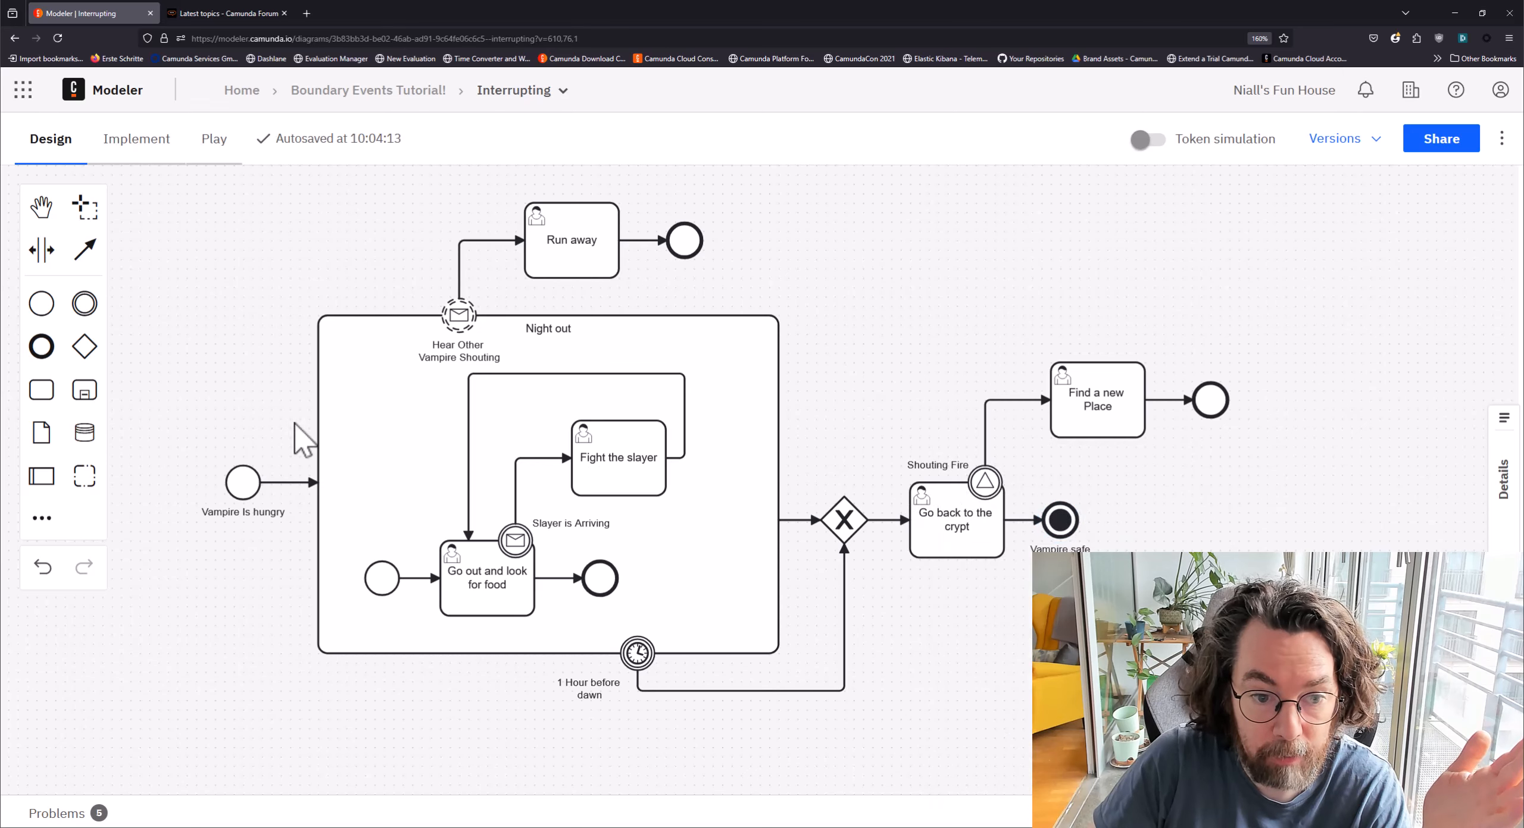
Step: Simulate the process, triggering "Hear Other Vampire Shouting" and completing "Go out and look for food" and "Go back to the crypt"
click(1144, 139)
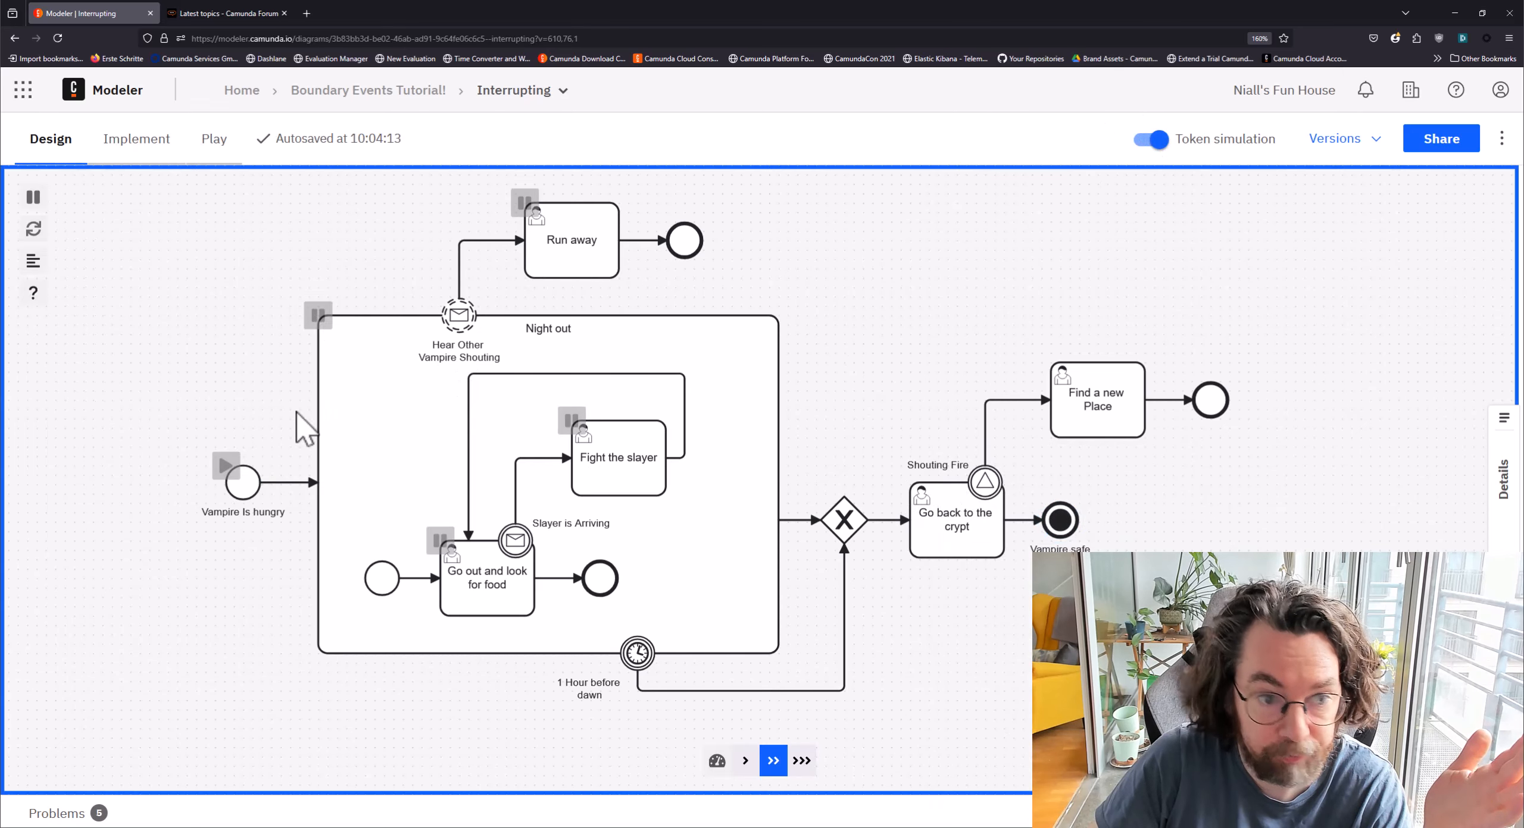
click(226, 464)
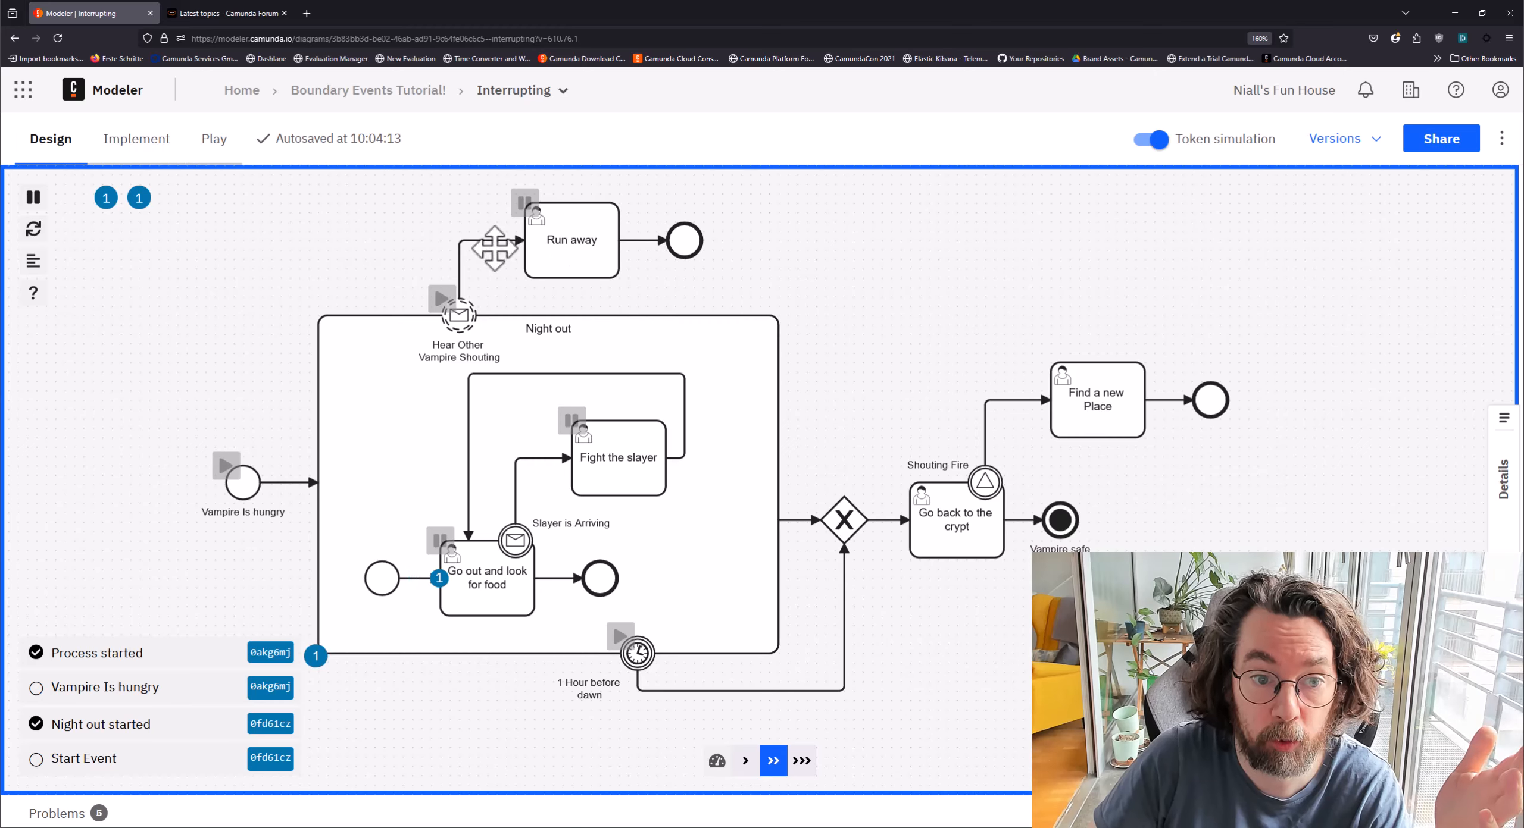
click(441, 298)
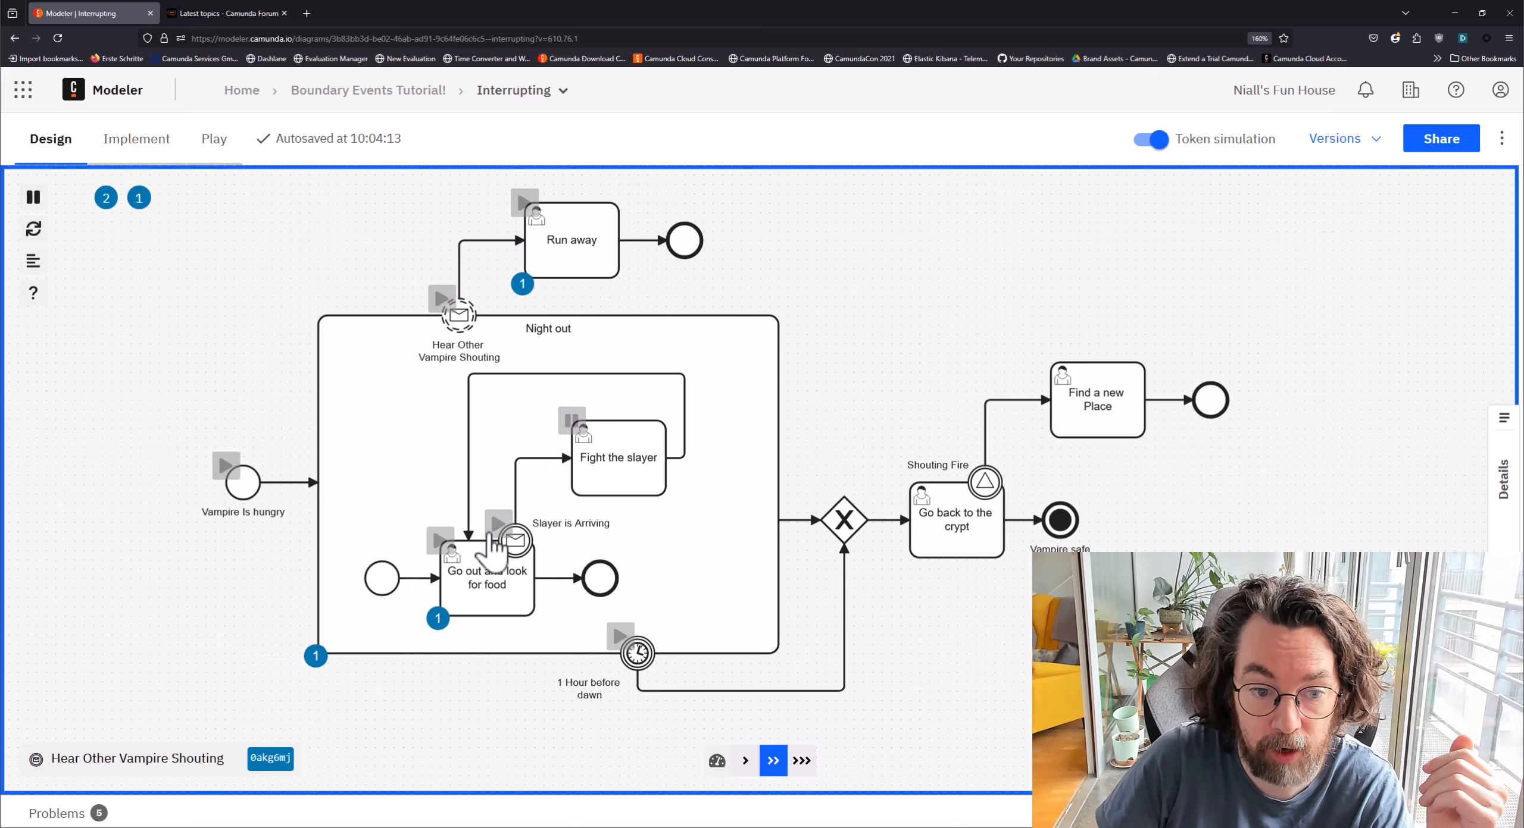
click(440, 540)
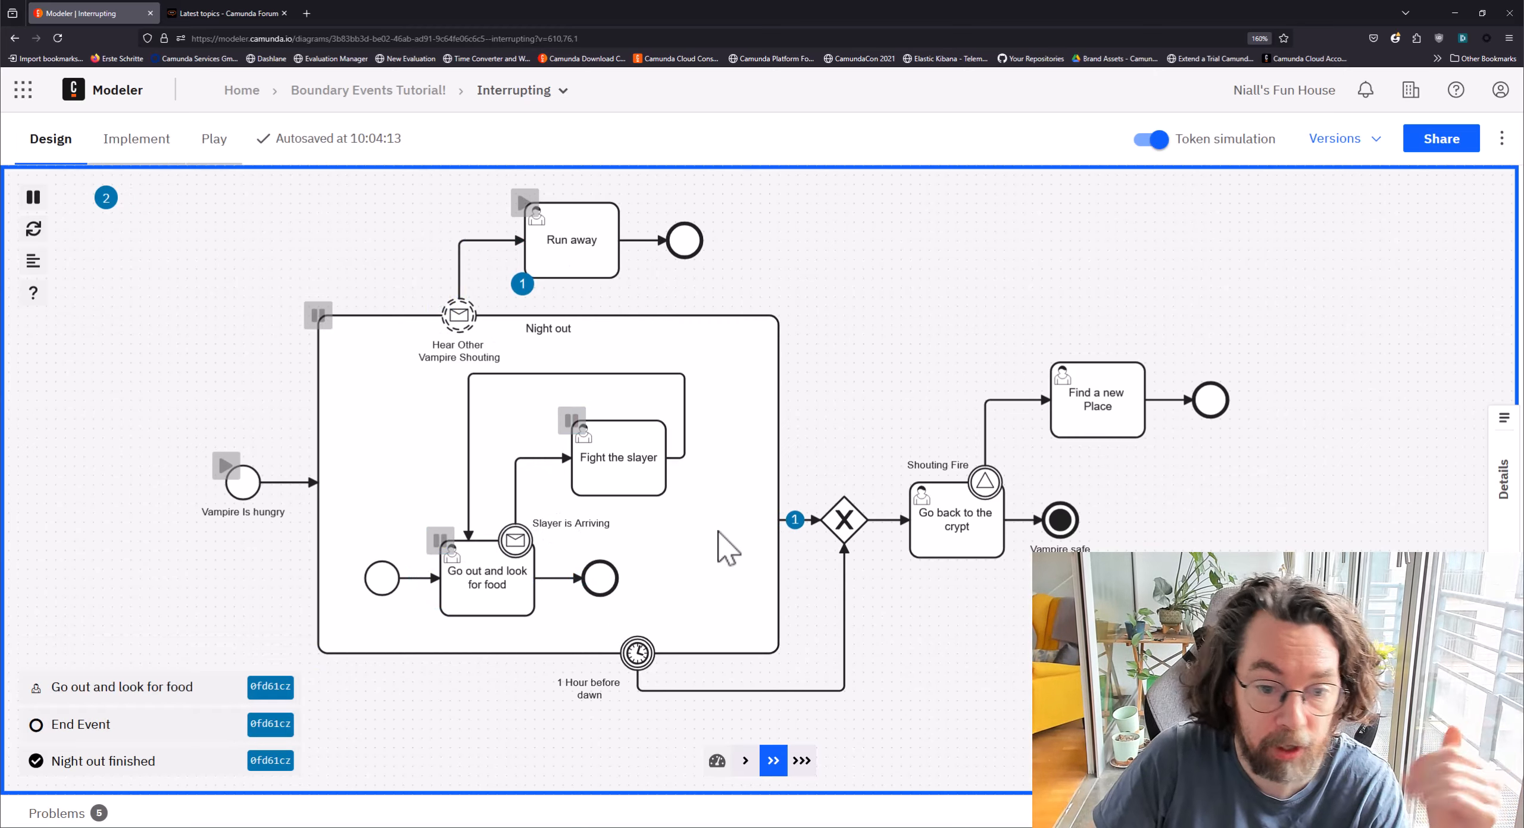
click(910, 483)
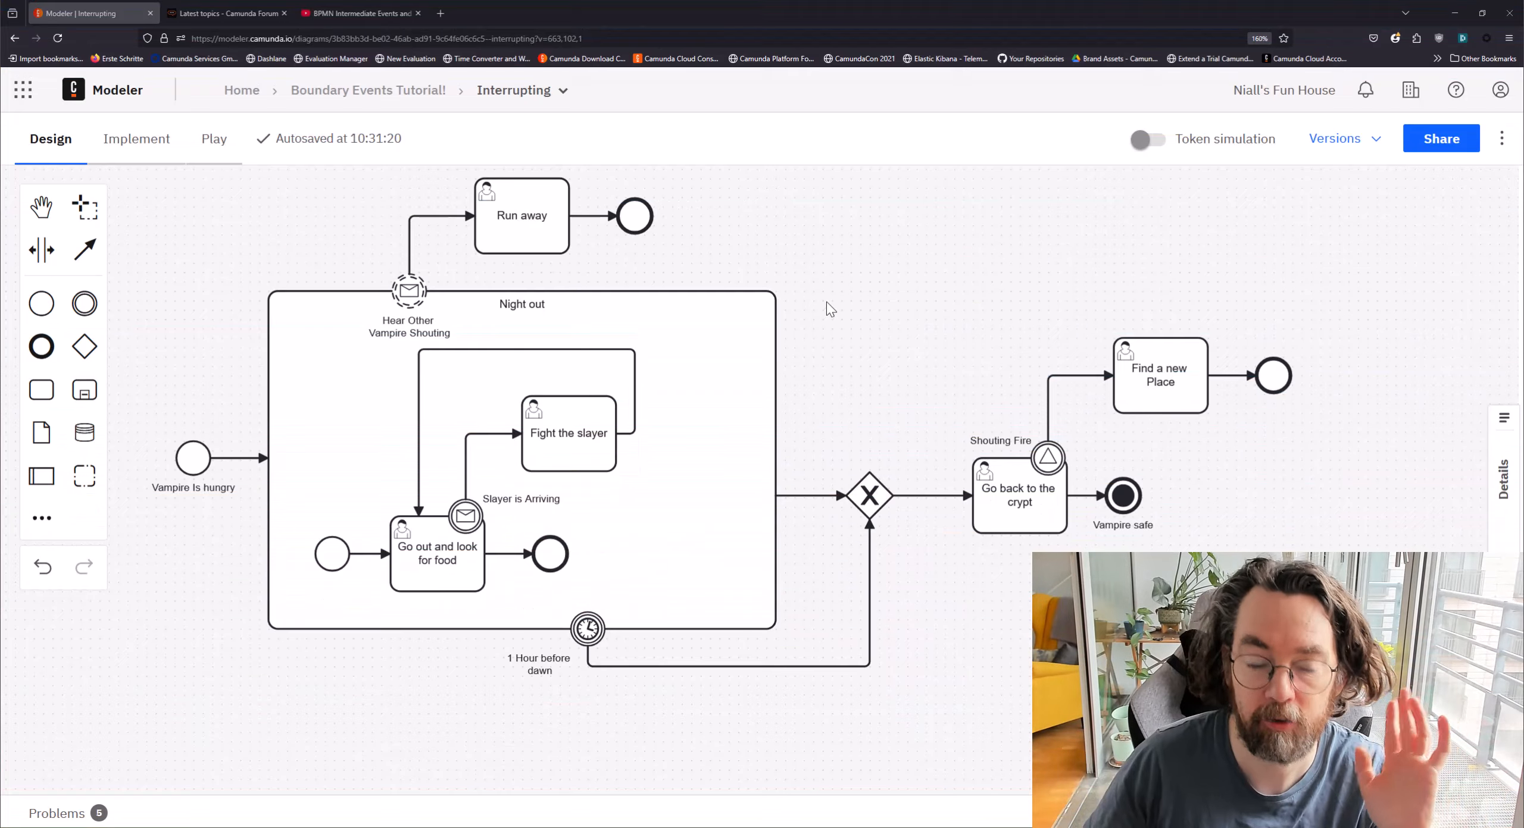
Step: Widen the return flow from "Fight the slayer" and insert an exclusive gateway on it named "How did the fight go?"
click(547, 446)
click(908, 354)
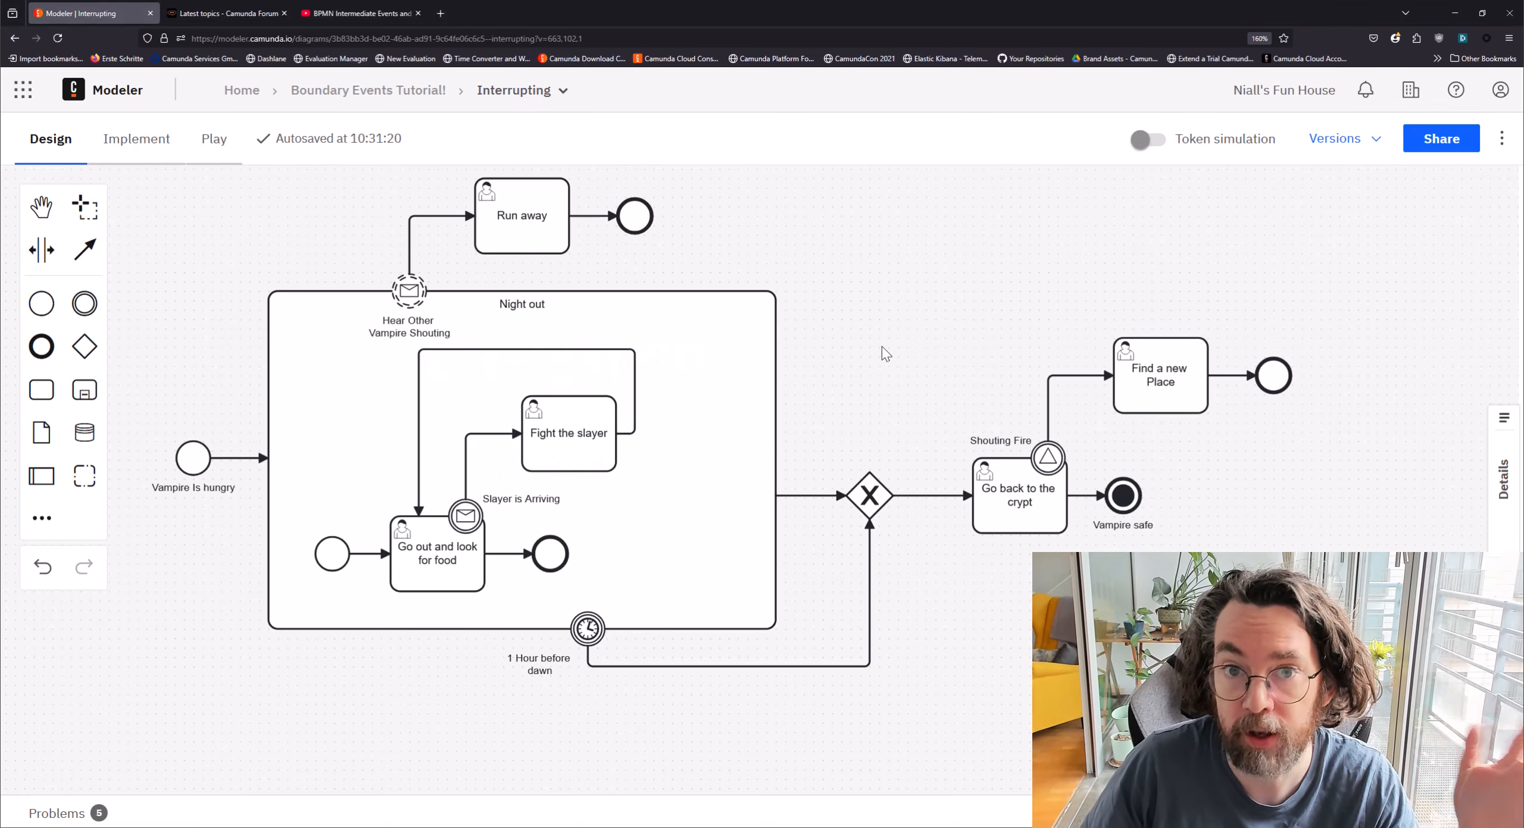
drag(634, 415, 663, 410)
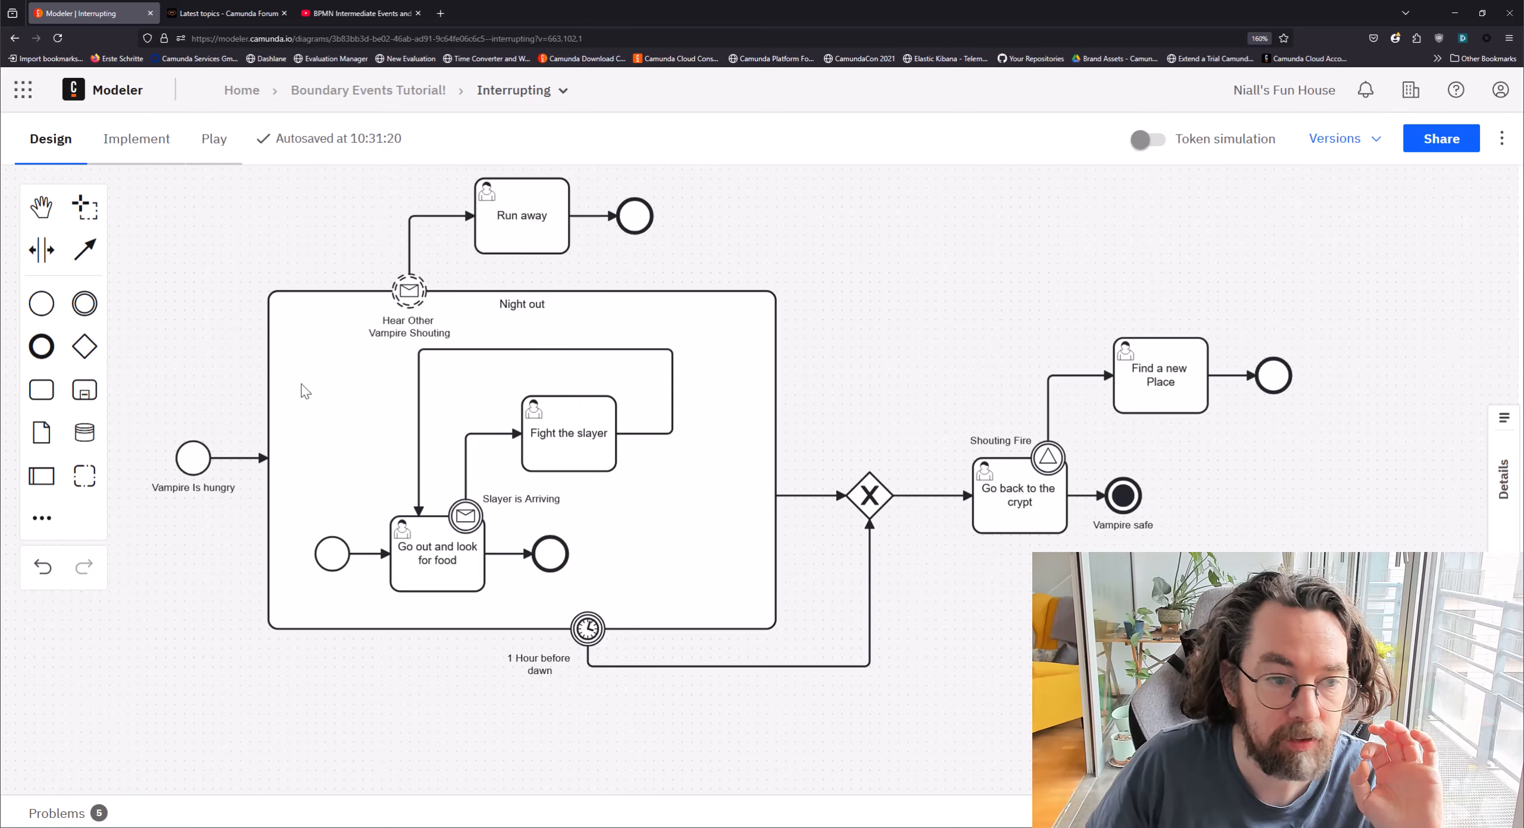
drag(84, 347, 671, 434)
double_click(670, 433)
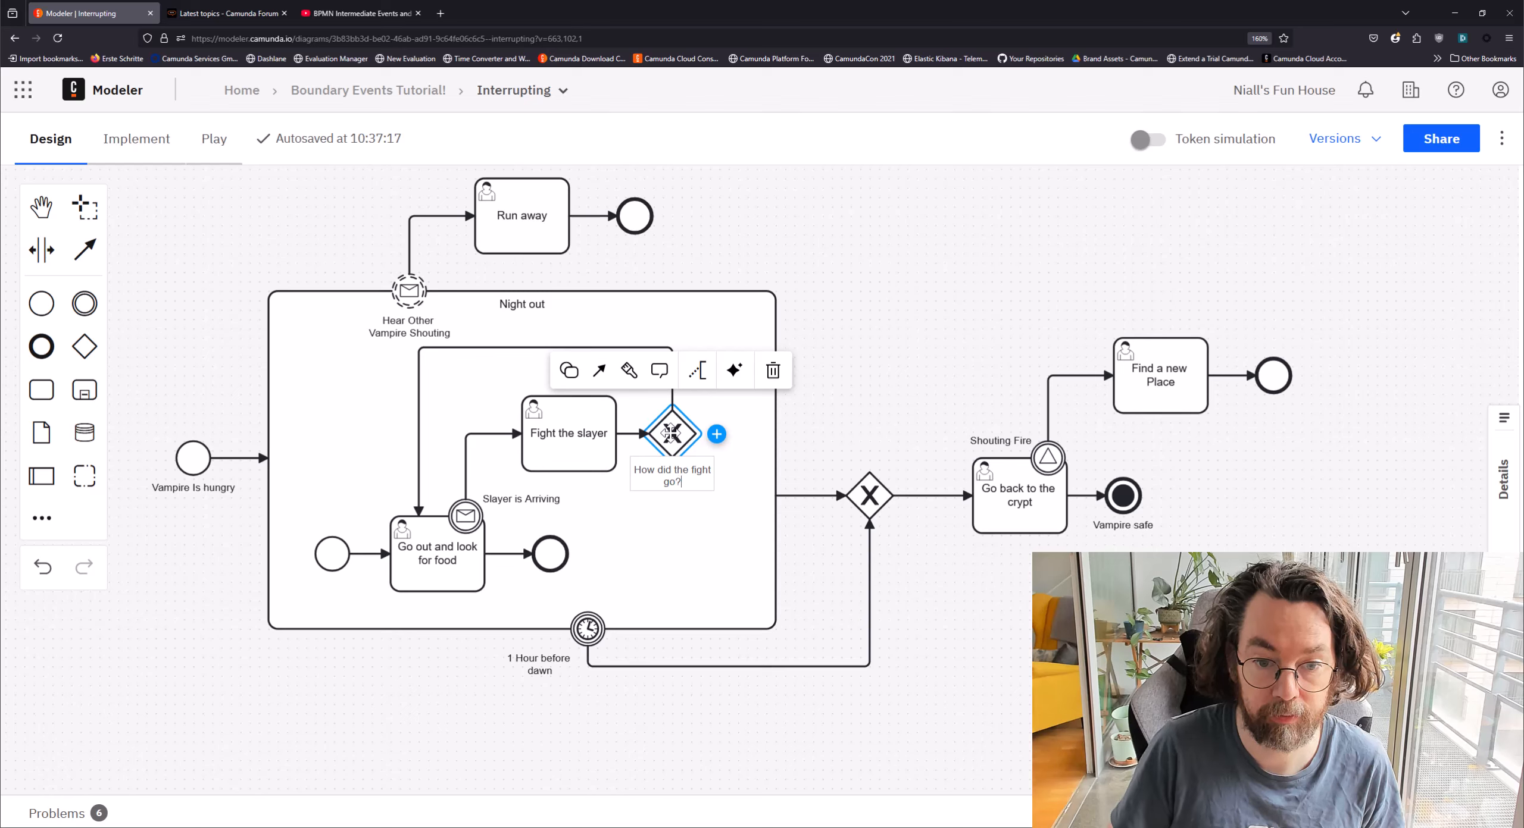
key(Return)
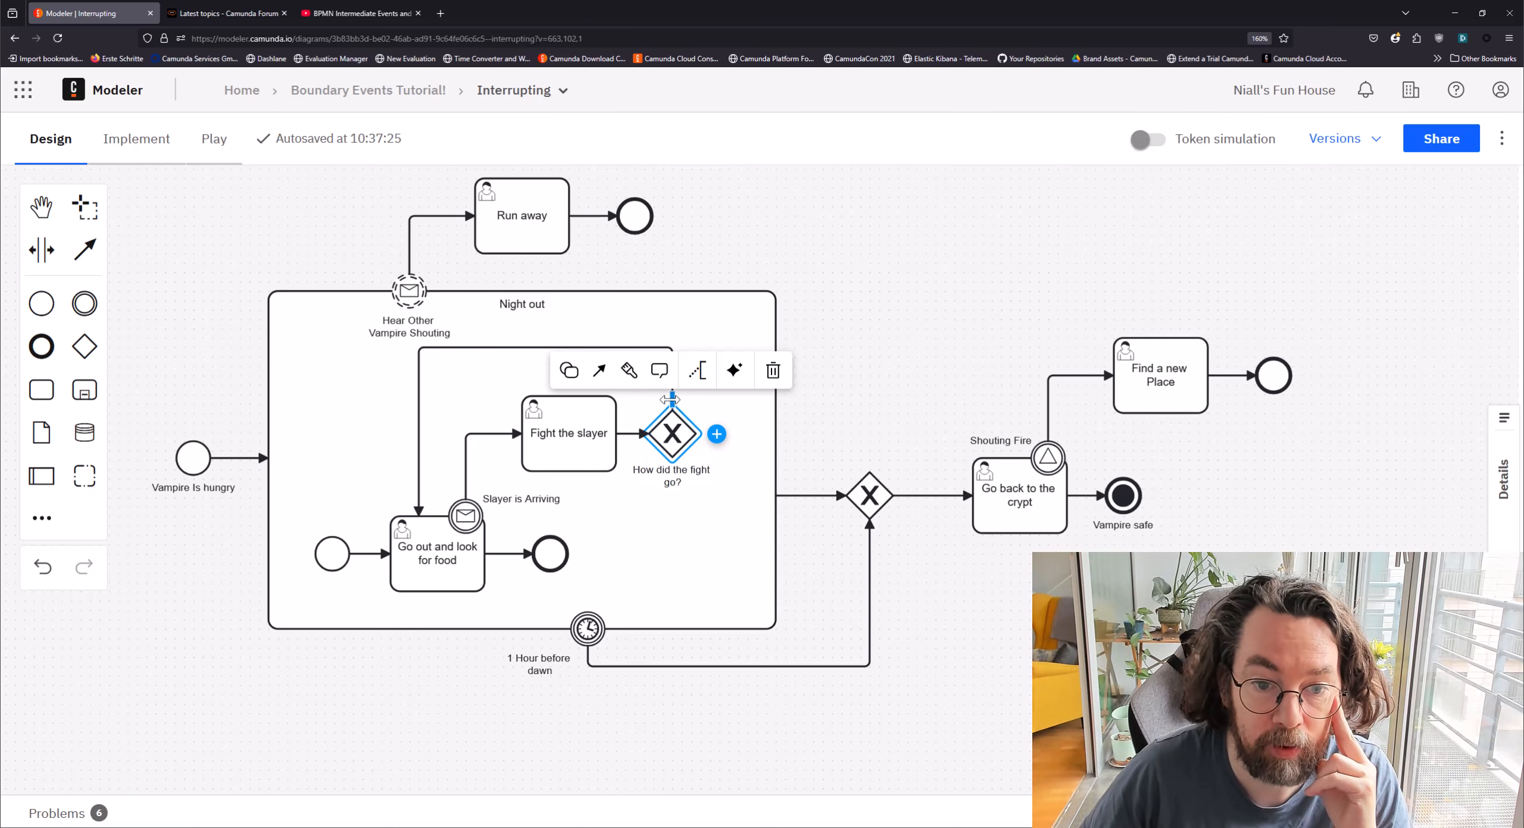
Step: Label the gateway's flow back to "Go out and look for food" as "Victory" and move the label near the gateway
double_click(671, 399)
text(Victory)
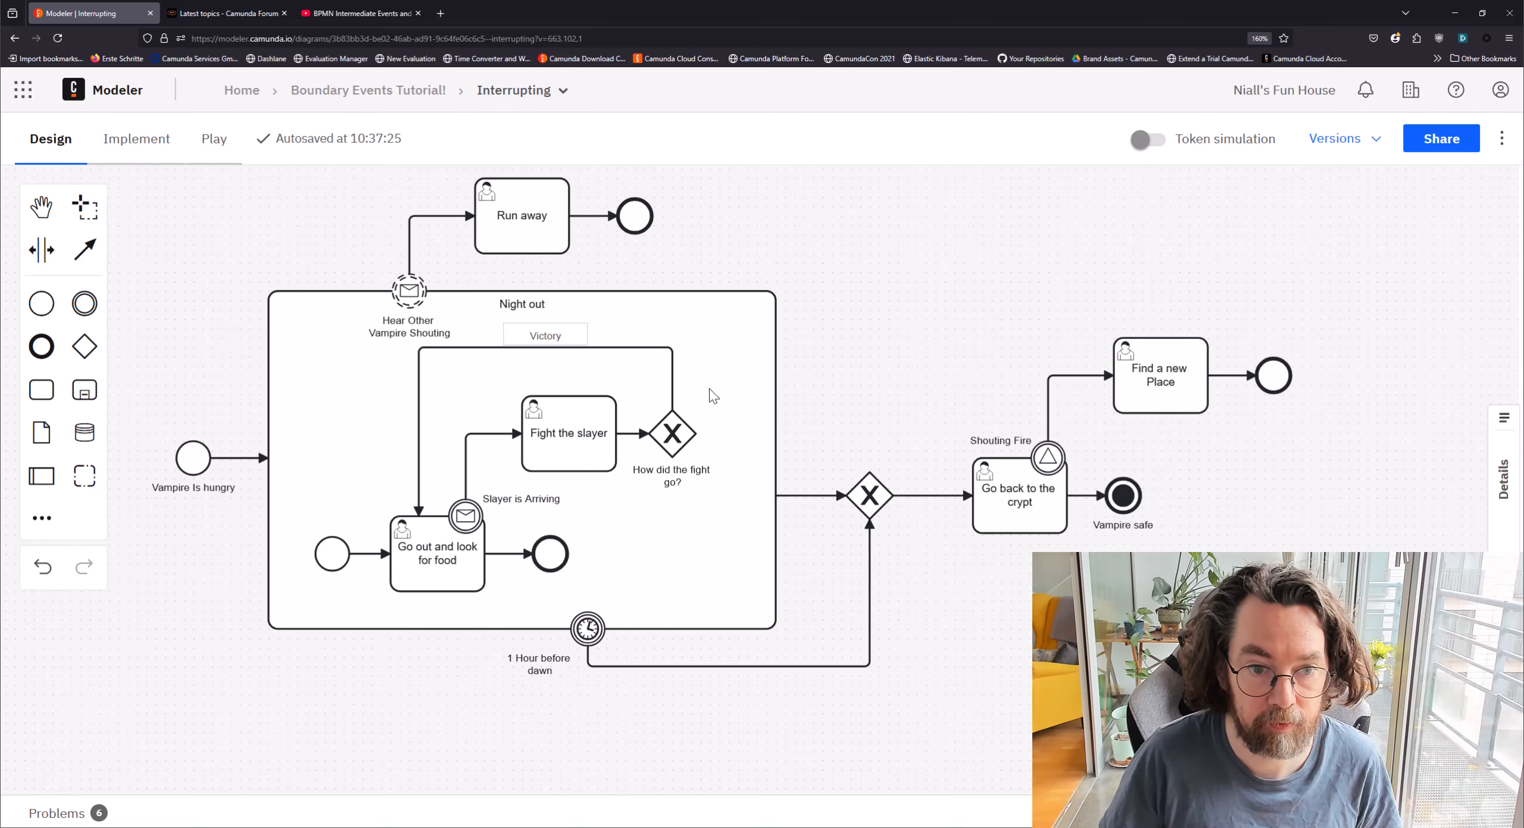
key(Return)
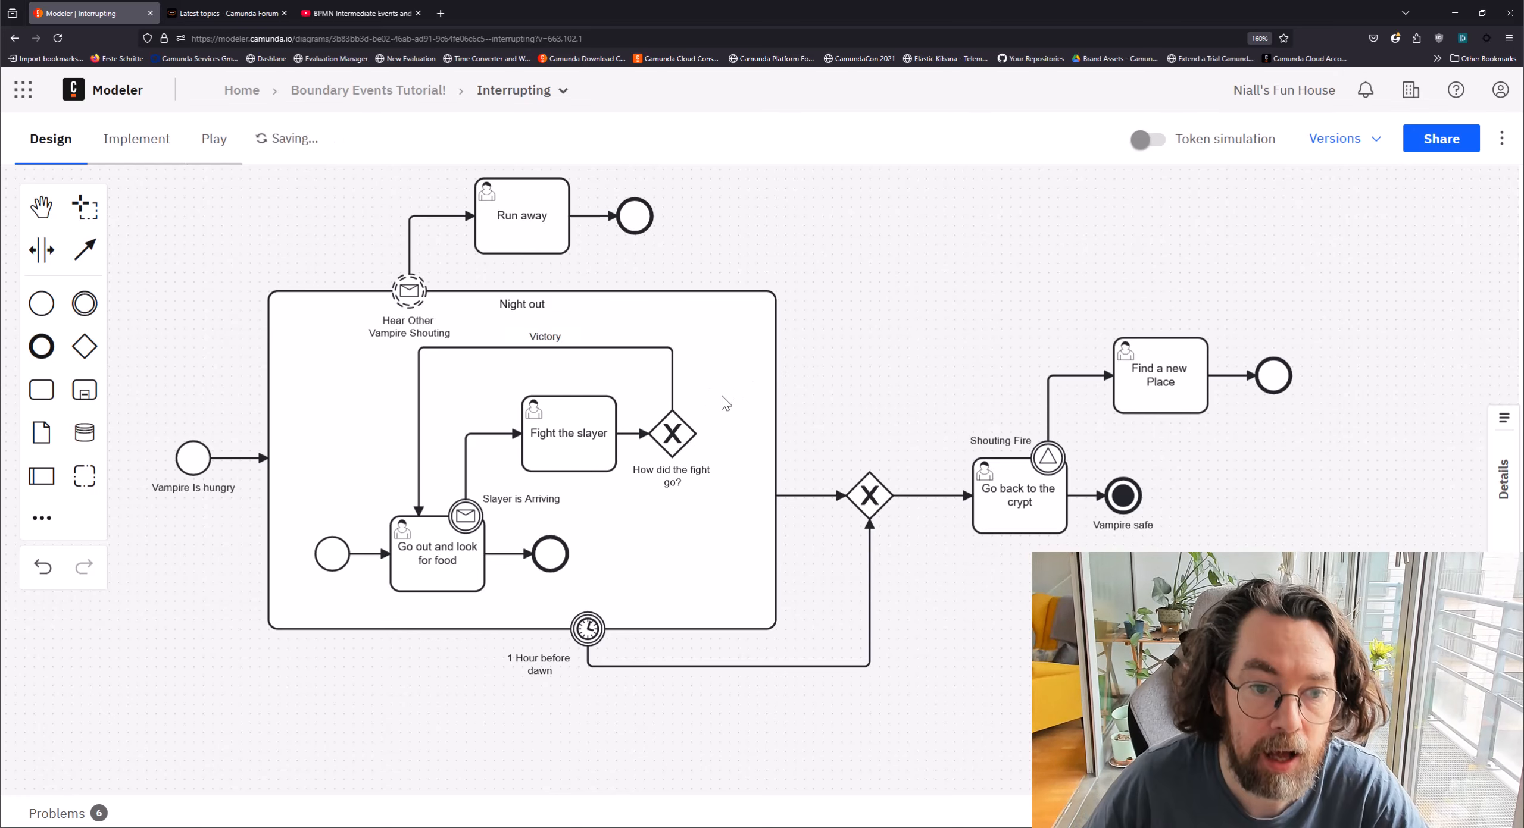
drag(705, 385, 705, 385)
Step: Append an end event named "Lost!!" to the "How did the fight go?" gateway and label the connecting flow "Lost"
click(681, 439)
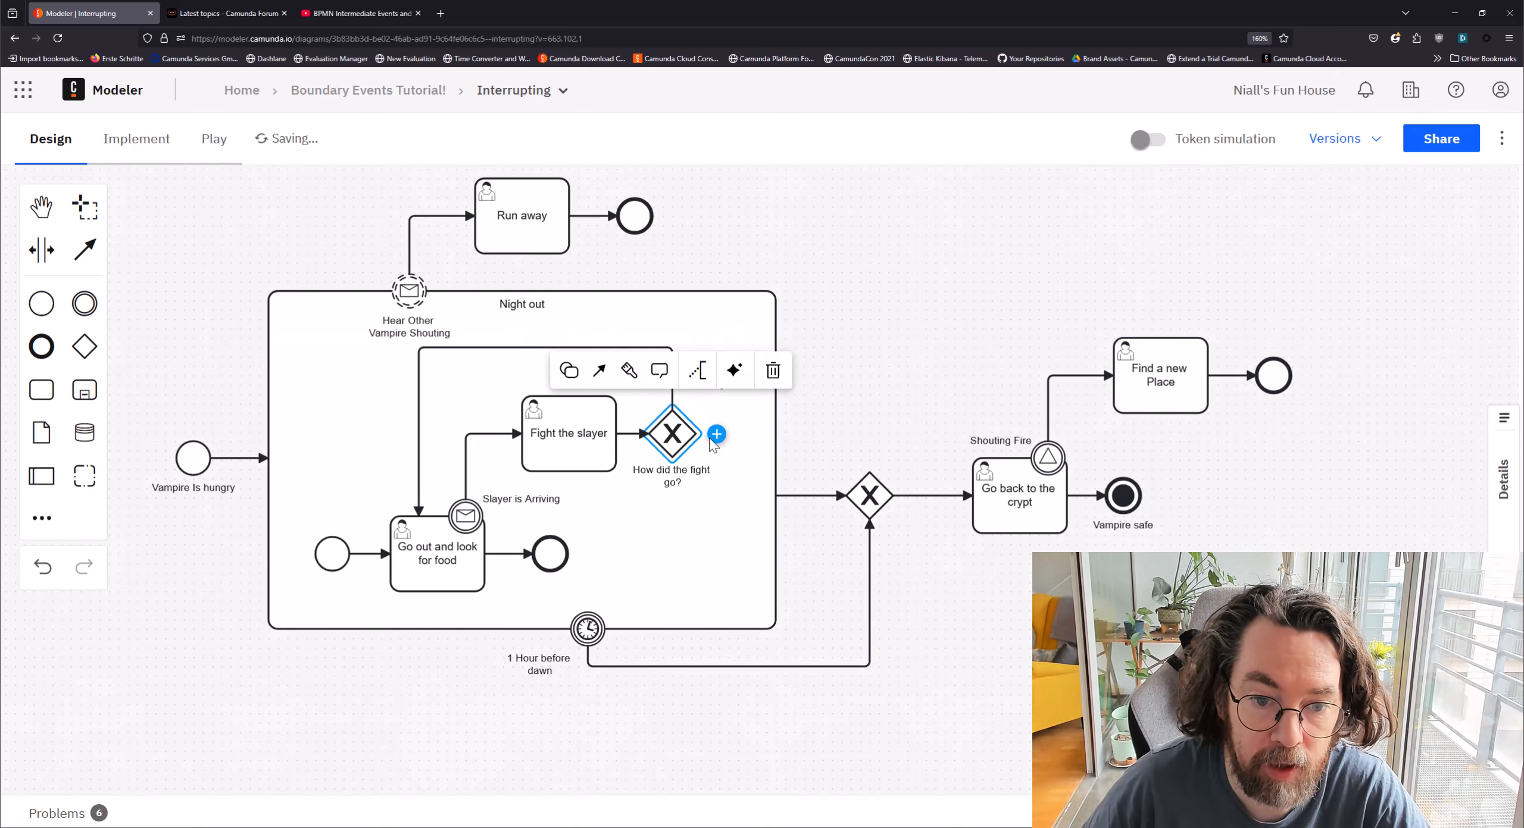
click(719, 436)
click(770, 434)
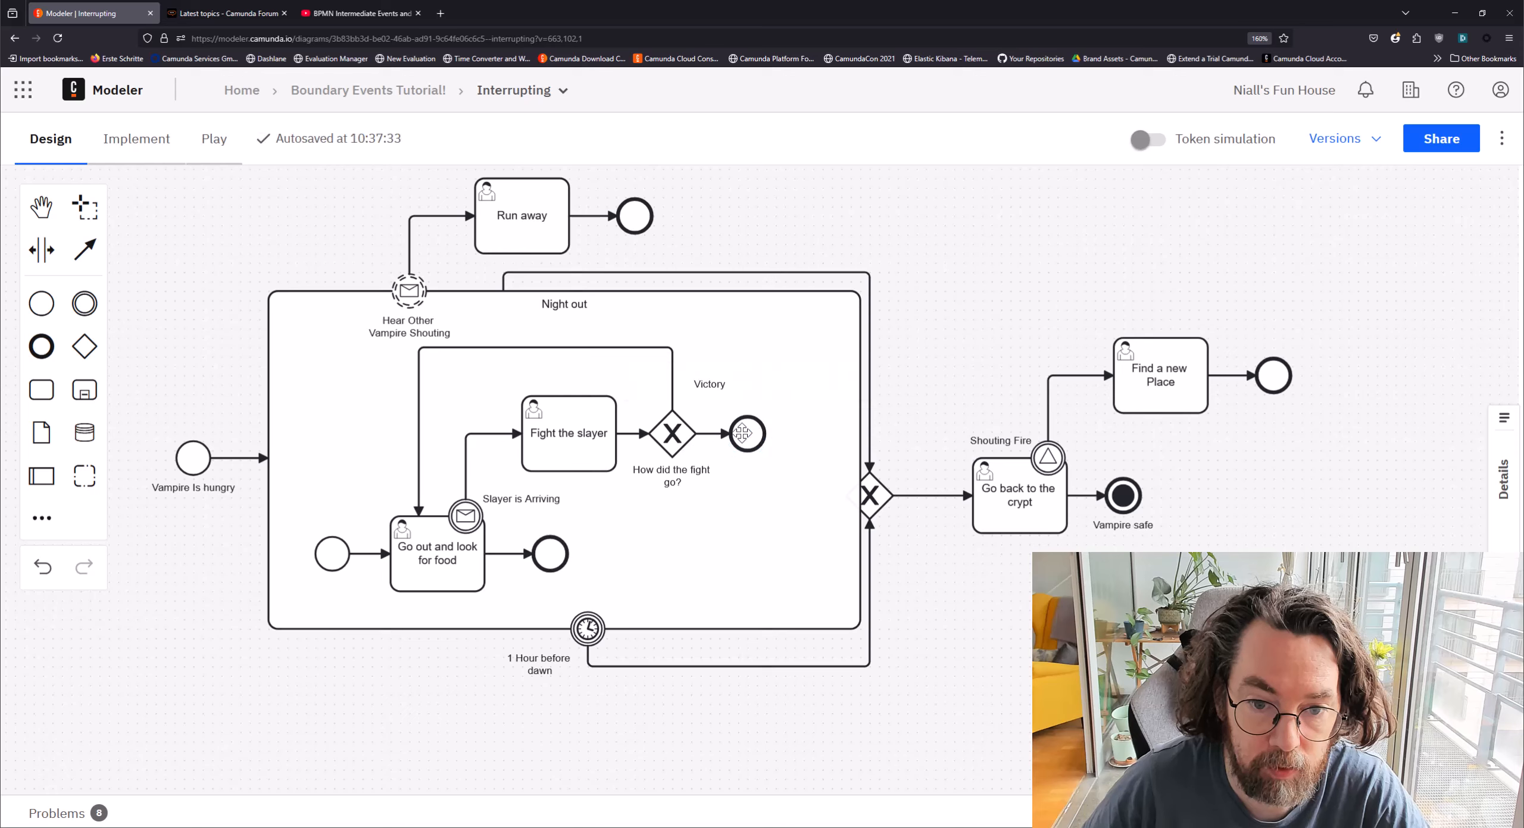
double_click(744, 434)
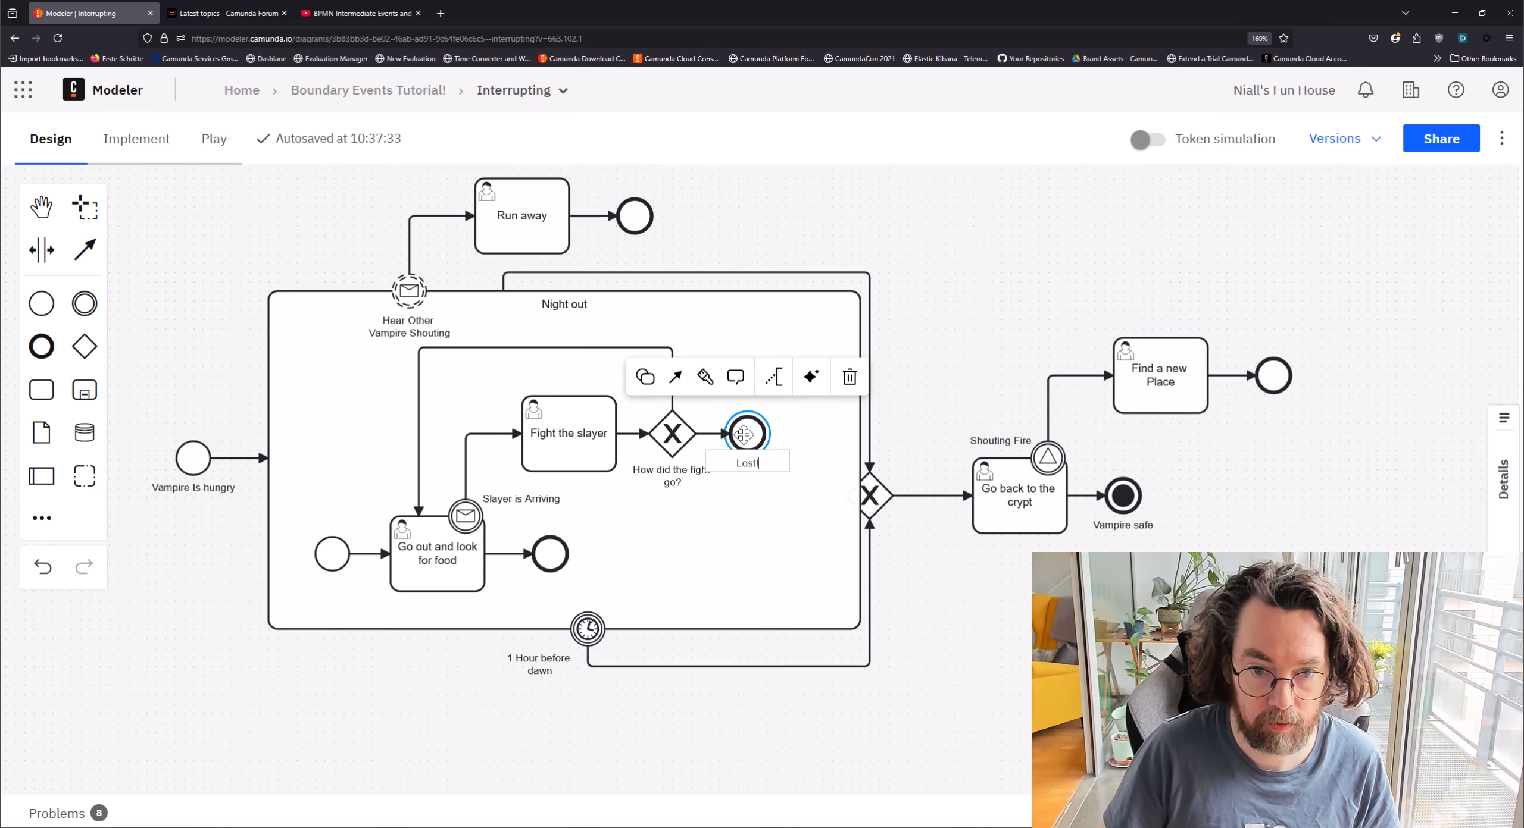
double_click(713, 434)
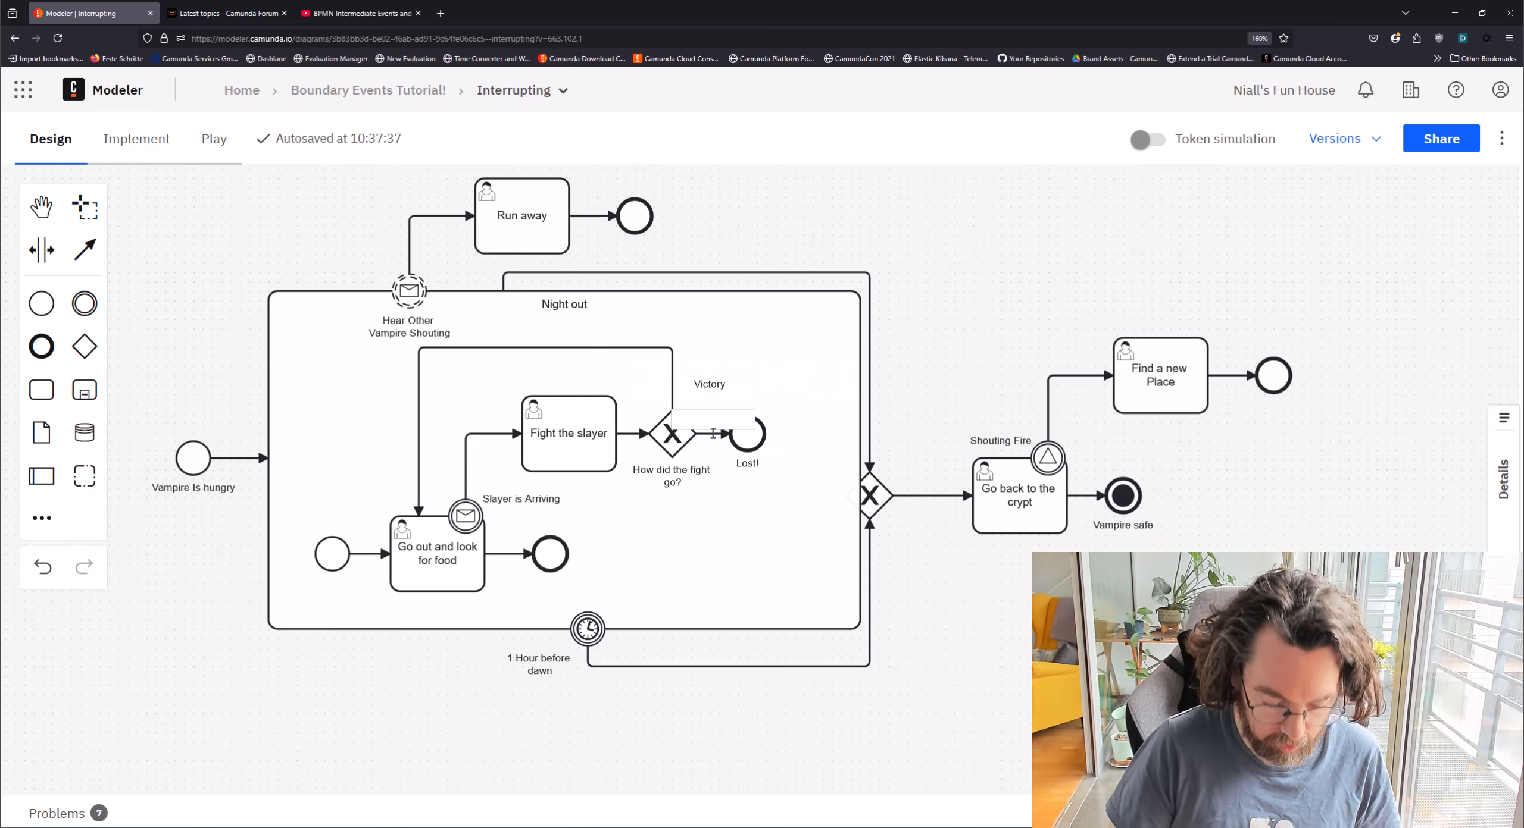
click(767, 443)
Step: Shift the merging gateway and everything after it away from "Night out", and move the "Lost!!" end event slightly farther from its gateway
click(42, 250)
drag(925, 345, 1074, 345)
drag(907, 498, 1010, 497)
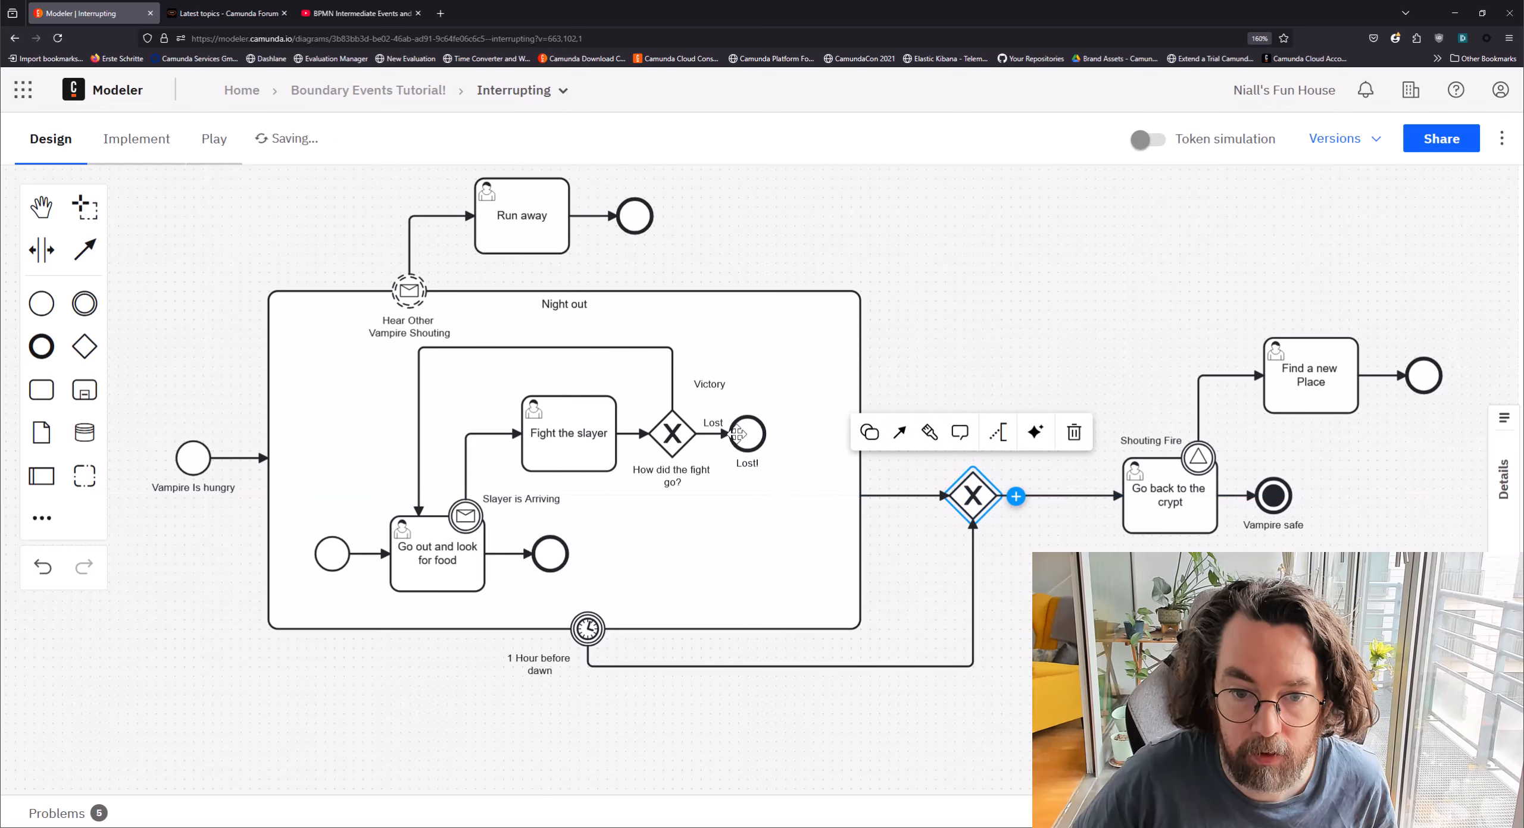
drag(747, 435, 775, 435)
Step: Place the "Victory" label beside its flow and move the "1 Hour before dawn" timer along the sub-process's lower edge toward the merging gateway
click(646, 337)
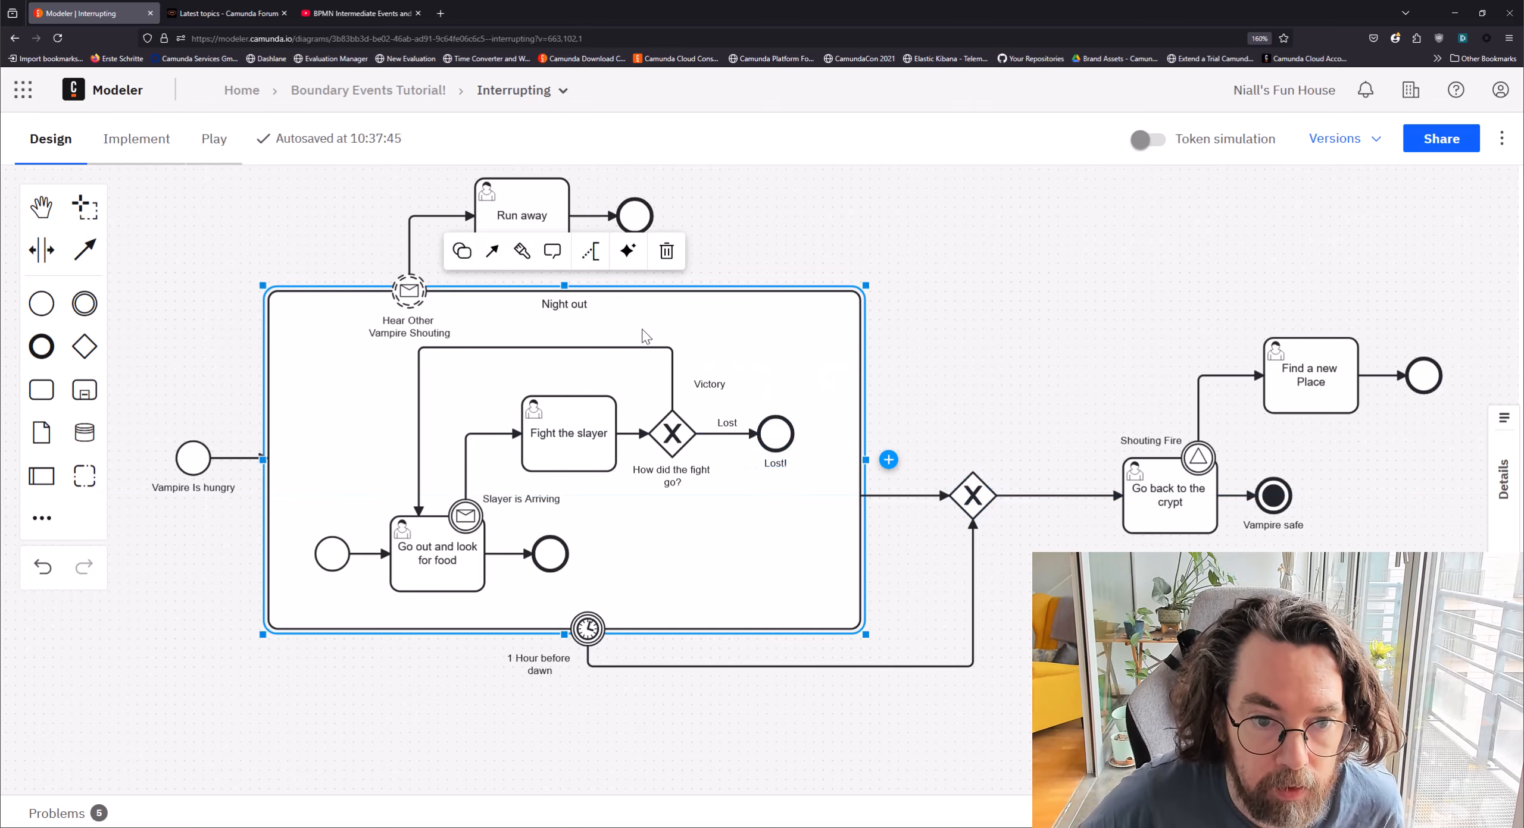
drag(706, 384, 689, 375)
click(894, 381)
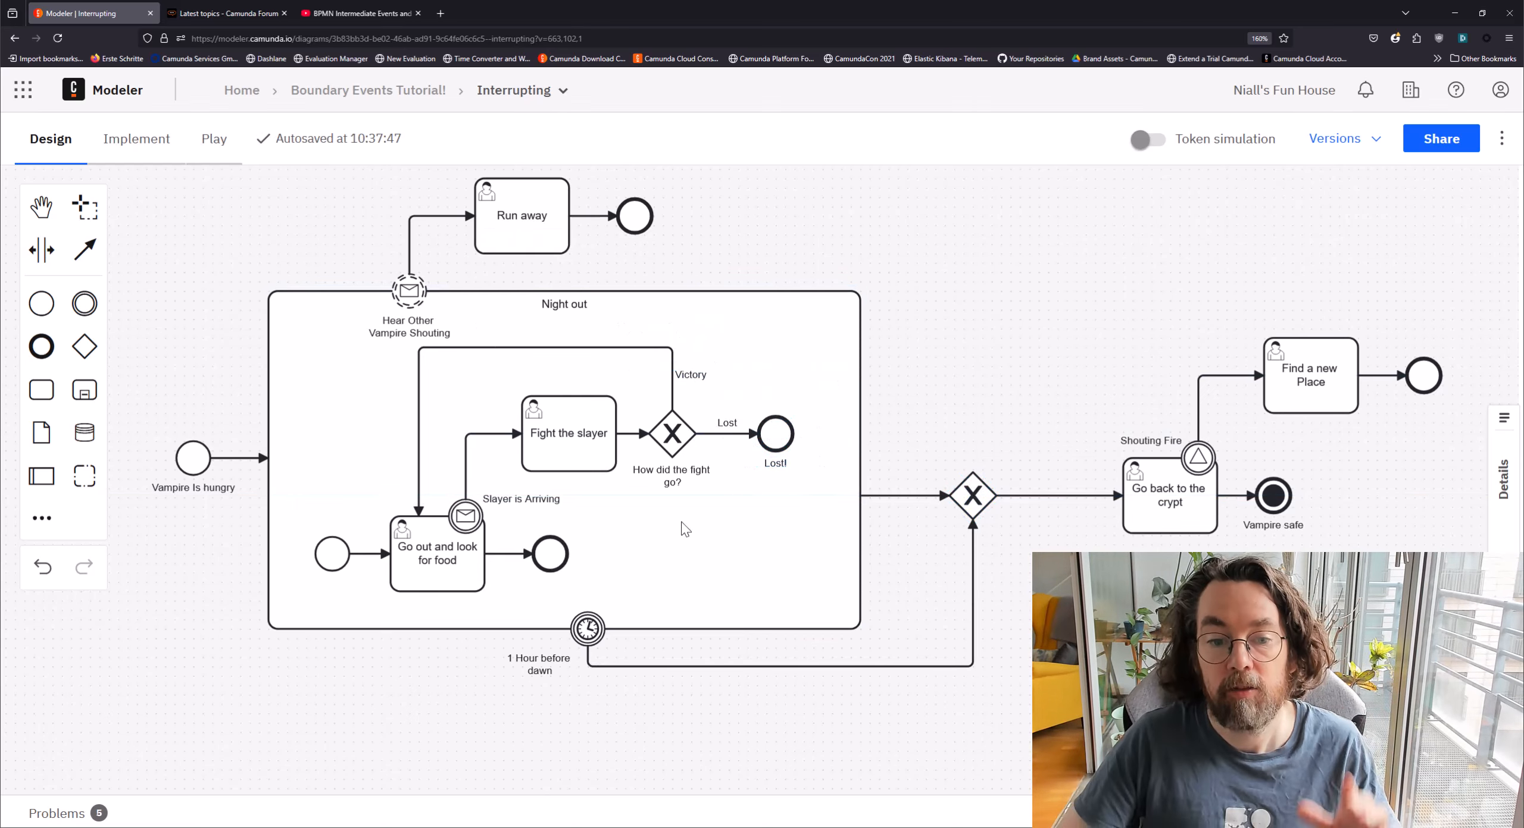
drag(595, 626, 813, 628)
click(921, 425)
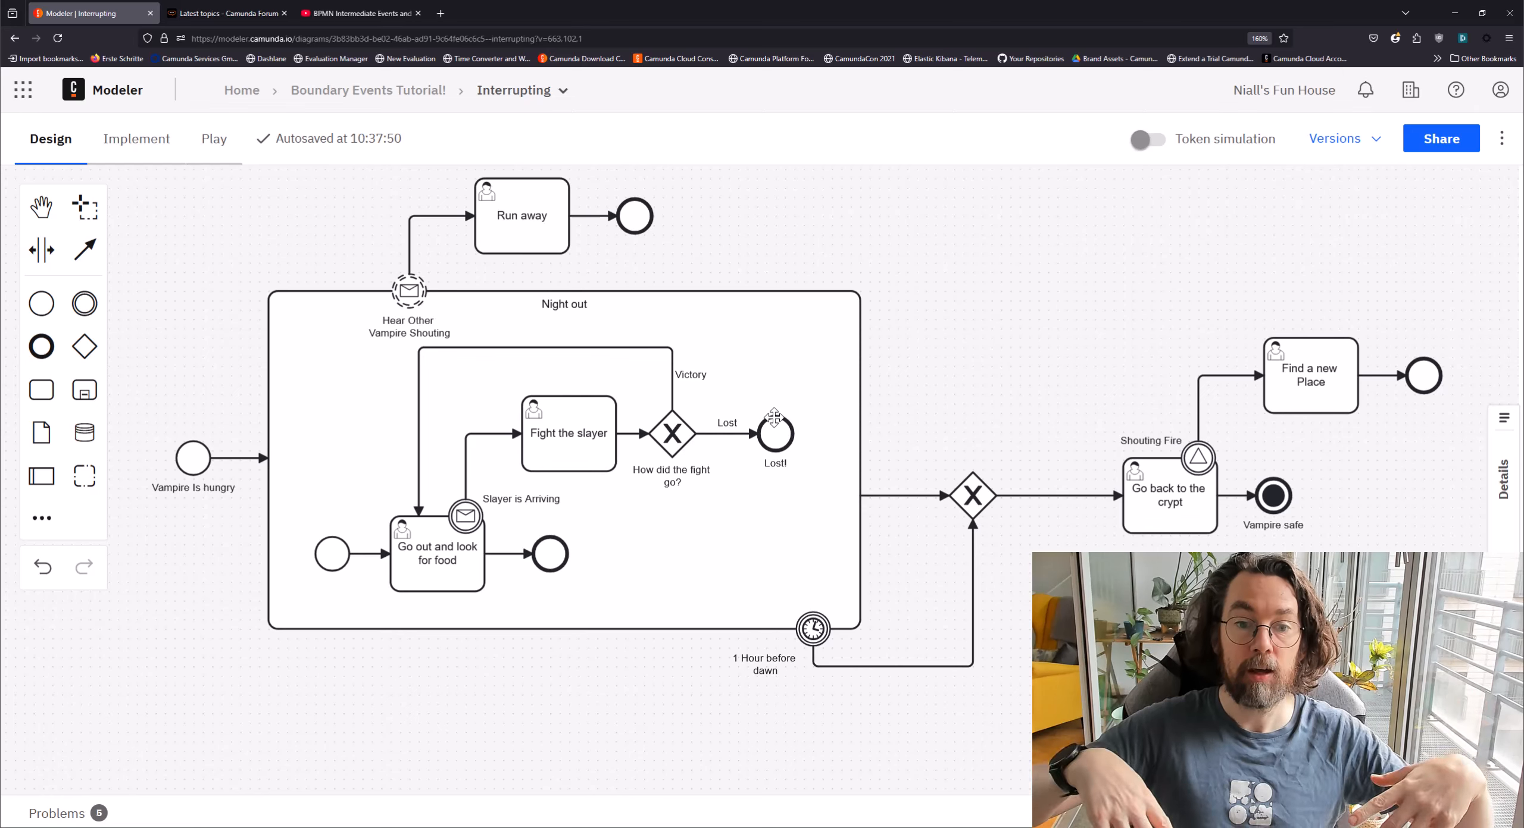
Step: Change the "Lost!!" end event to an error end event
click(774, 417)
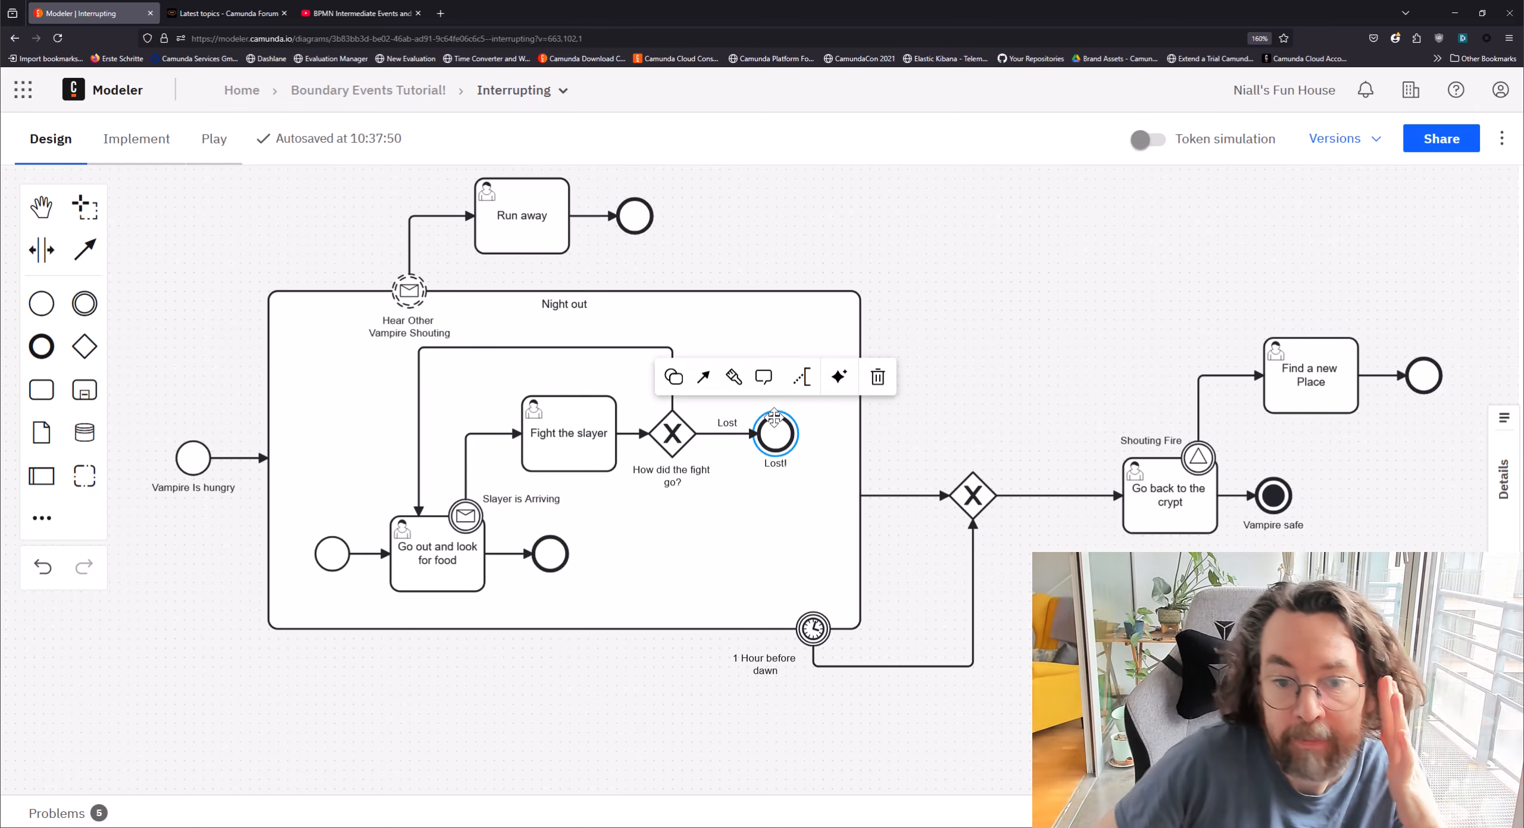
click(676, 381)
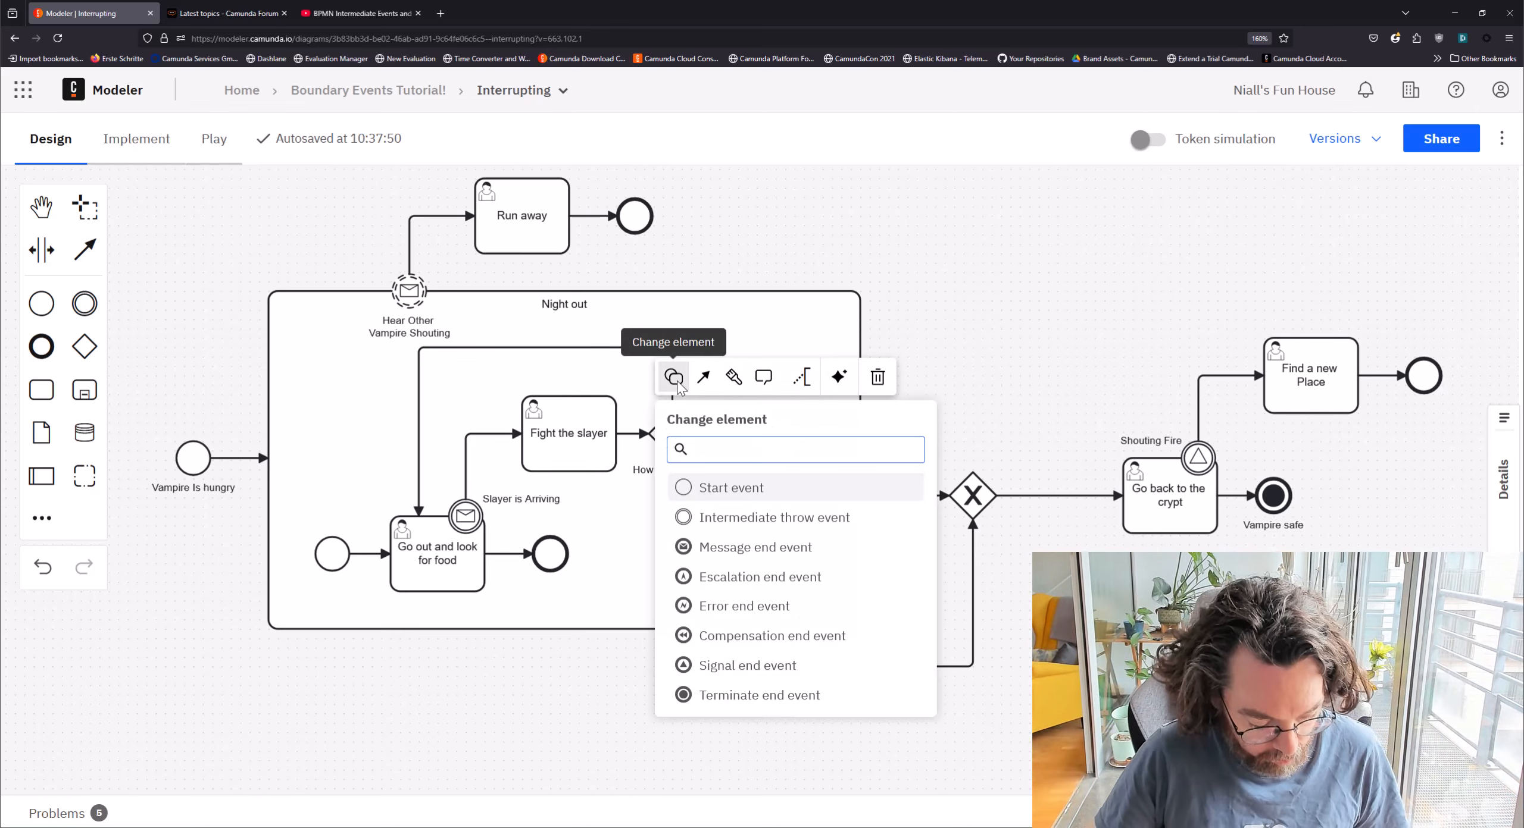
text(err)
click(718, 495)
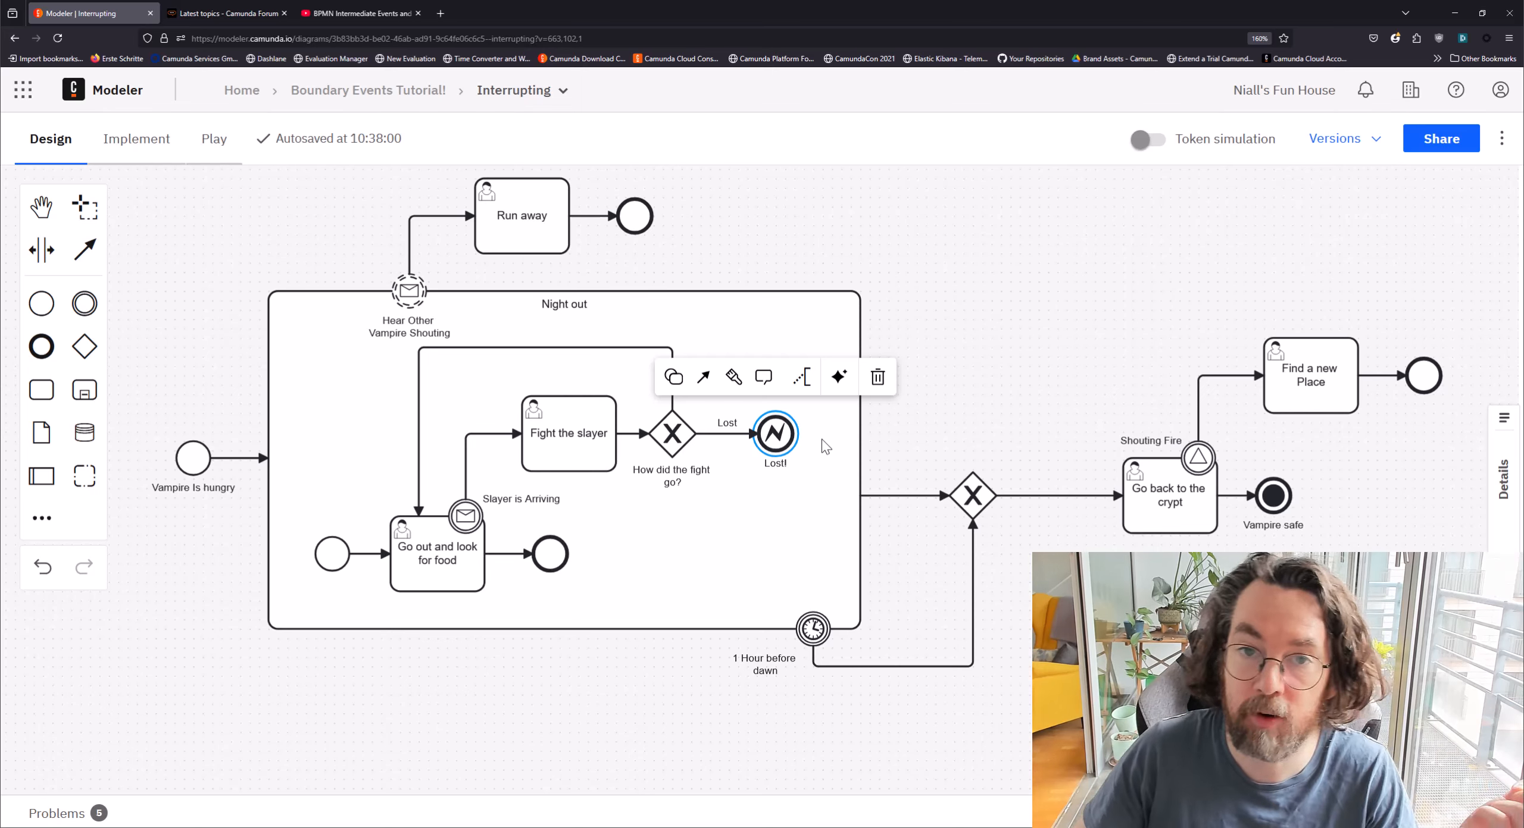
click(408, 302)
click(447, 291)
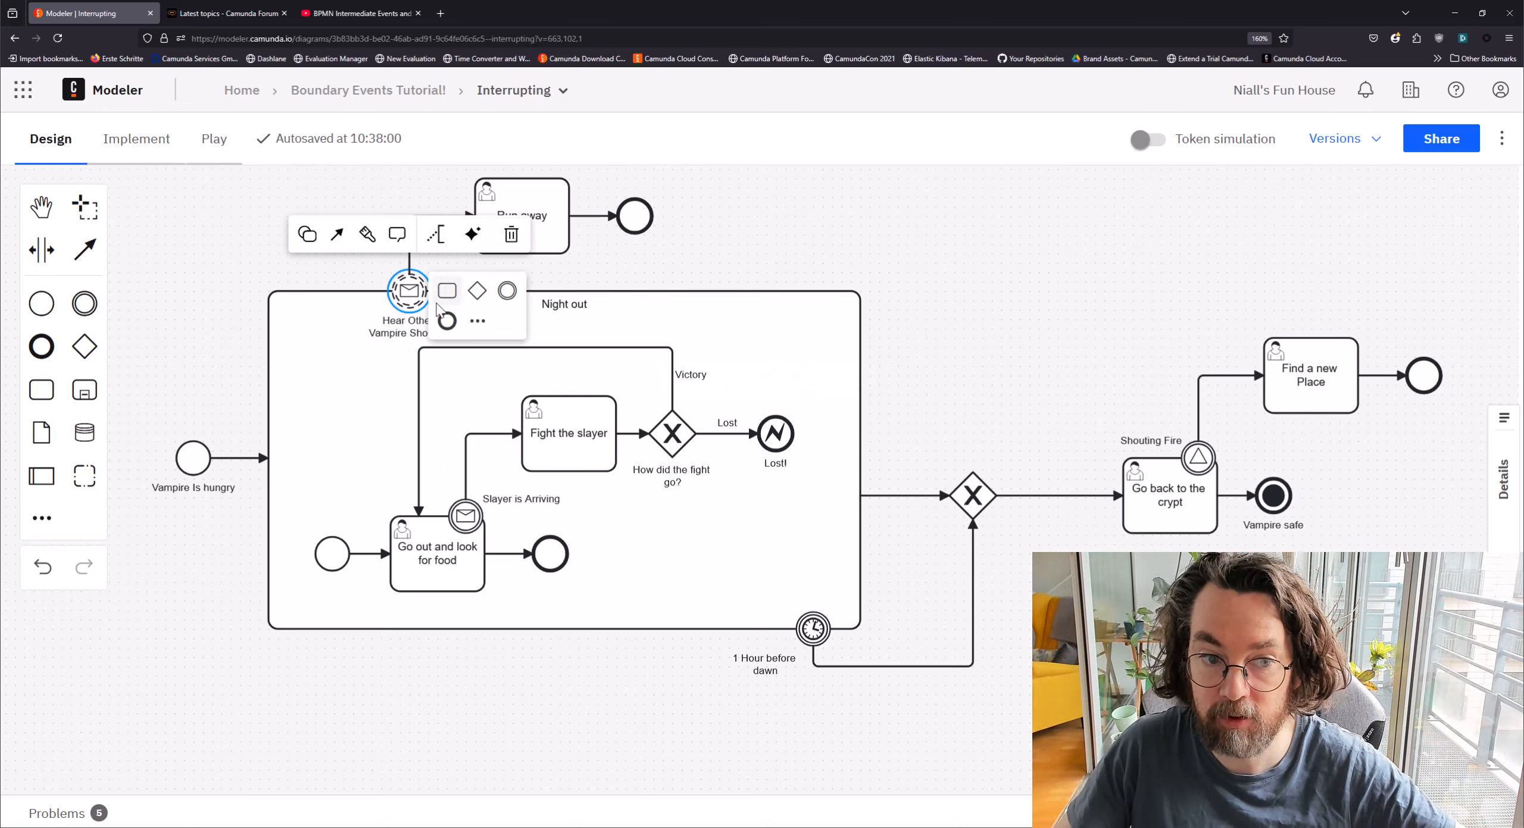
key(Escape)
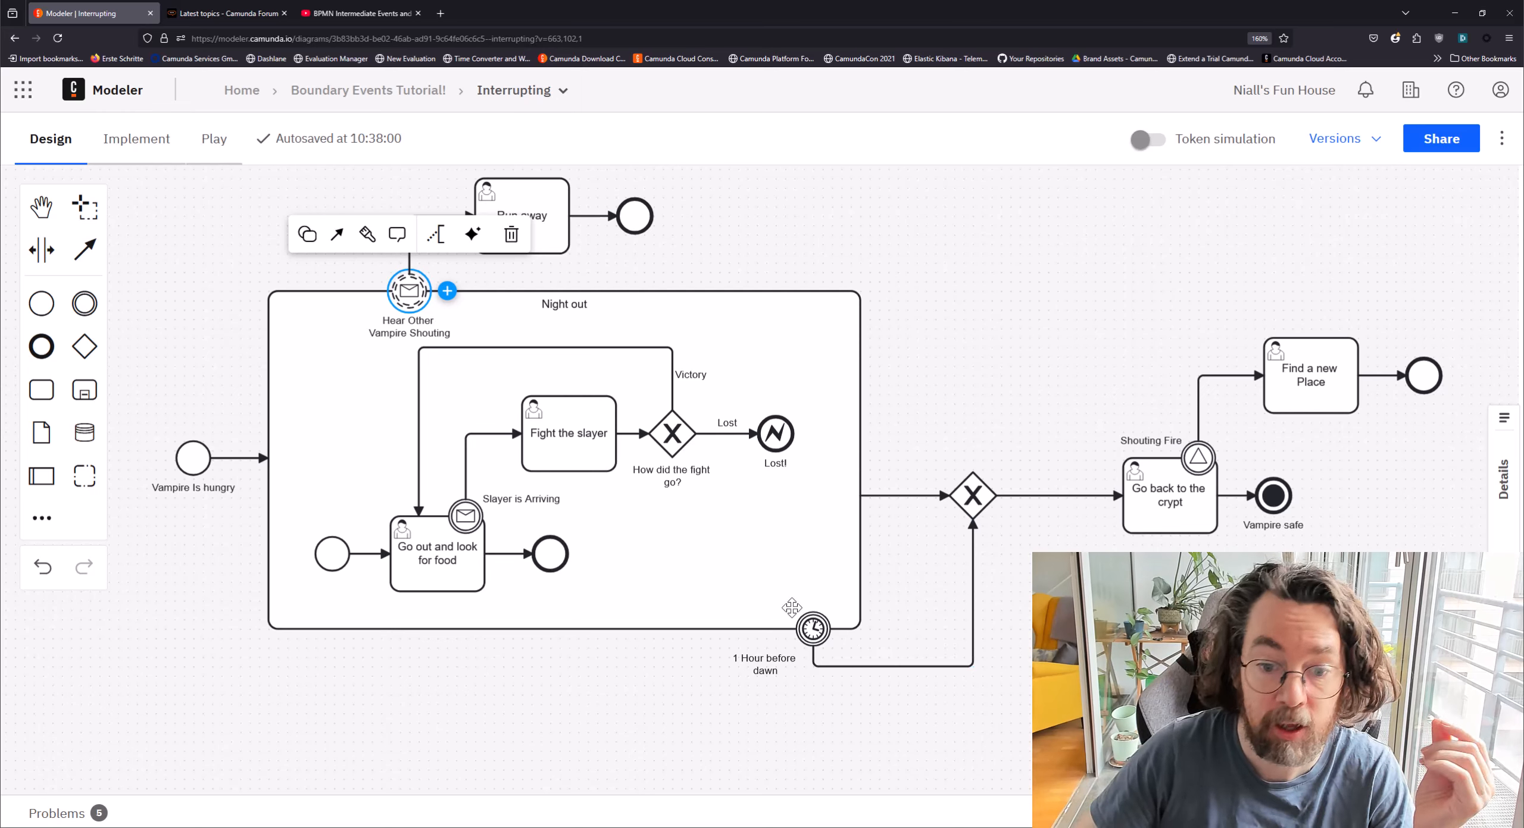
click(818, 624)
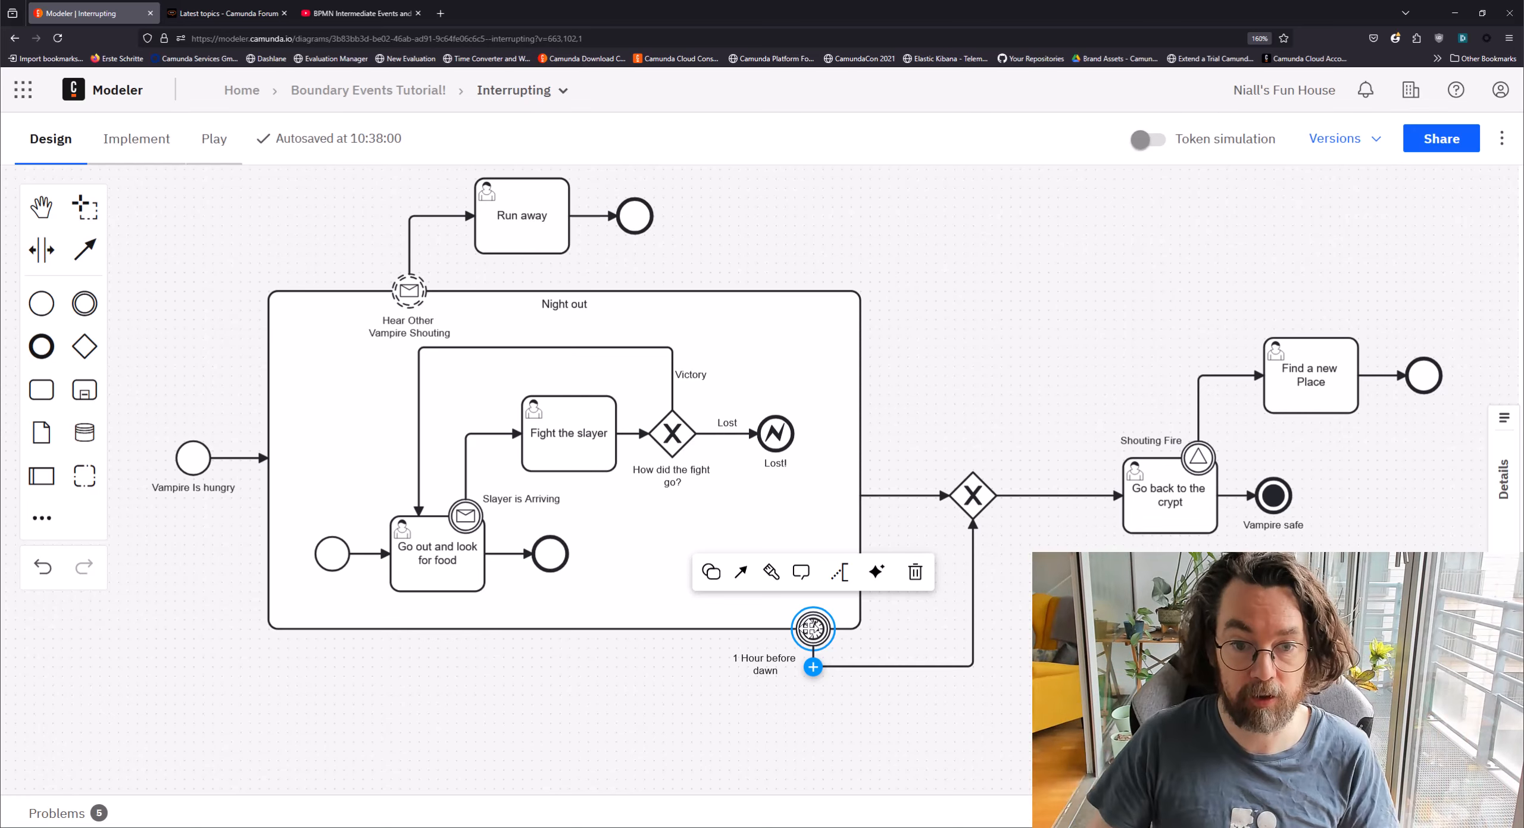
click(774, 444)
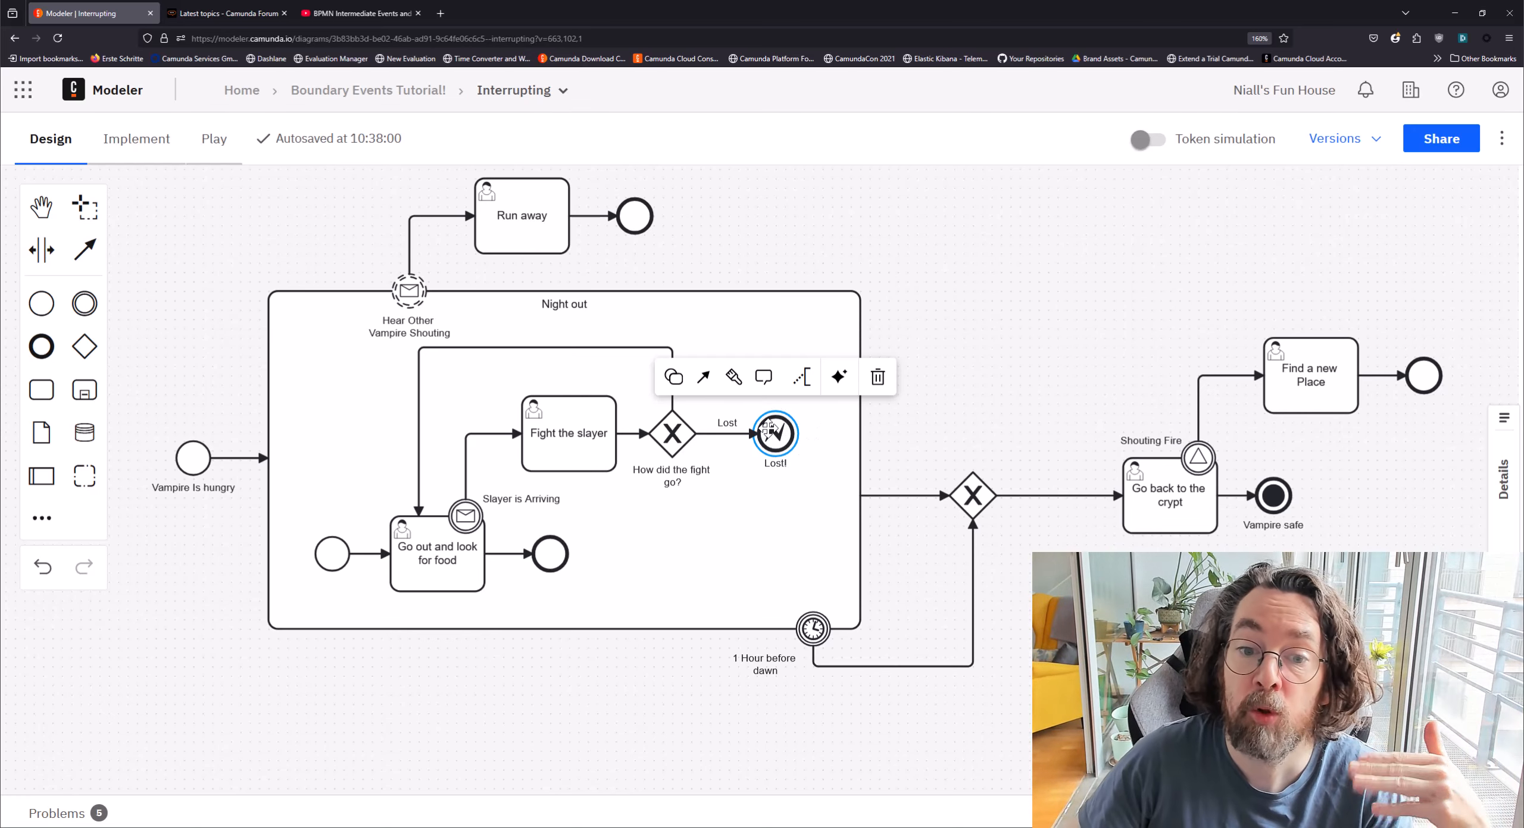
click(725, 302)
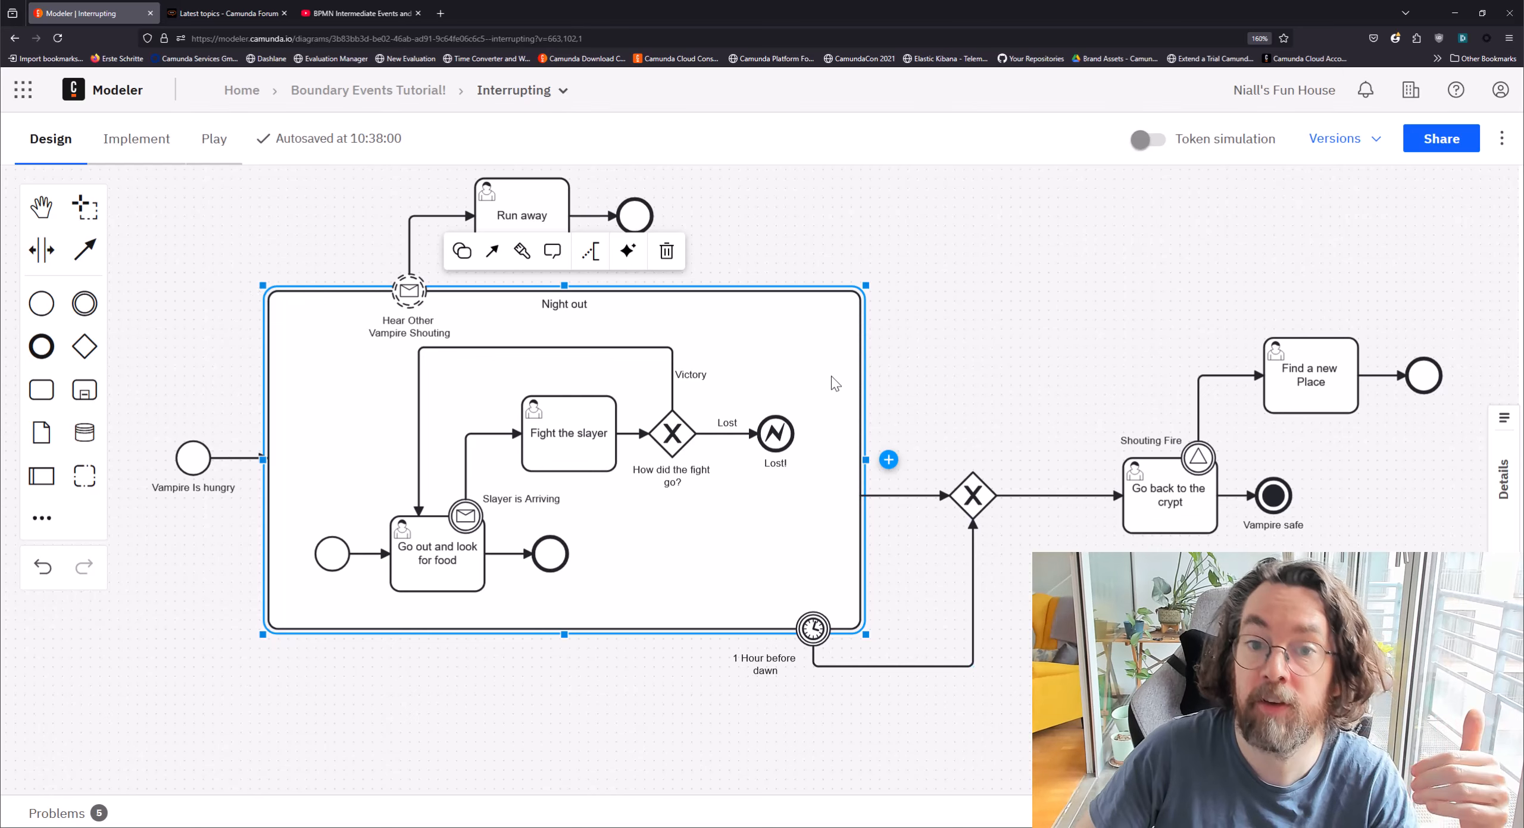
Step: Attach a boundary event named "Lost fight" to the lower edge of "Night out" and change it to an error boundary event
drag(82, 313, 626, 629)
double_click(631, 629)
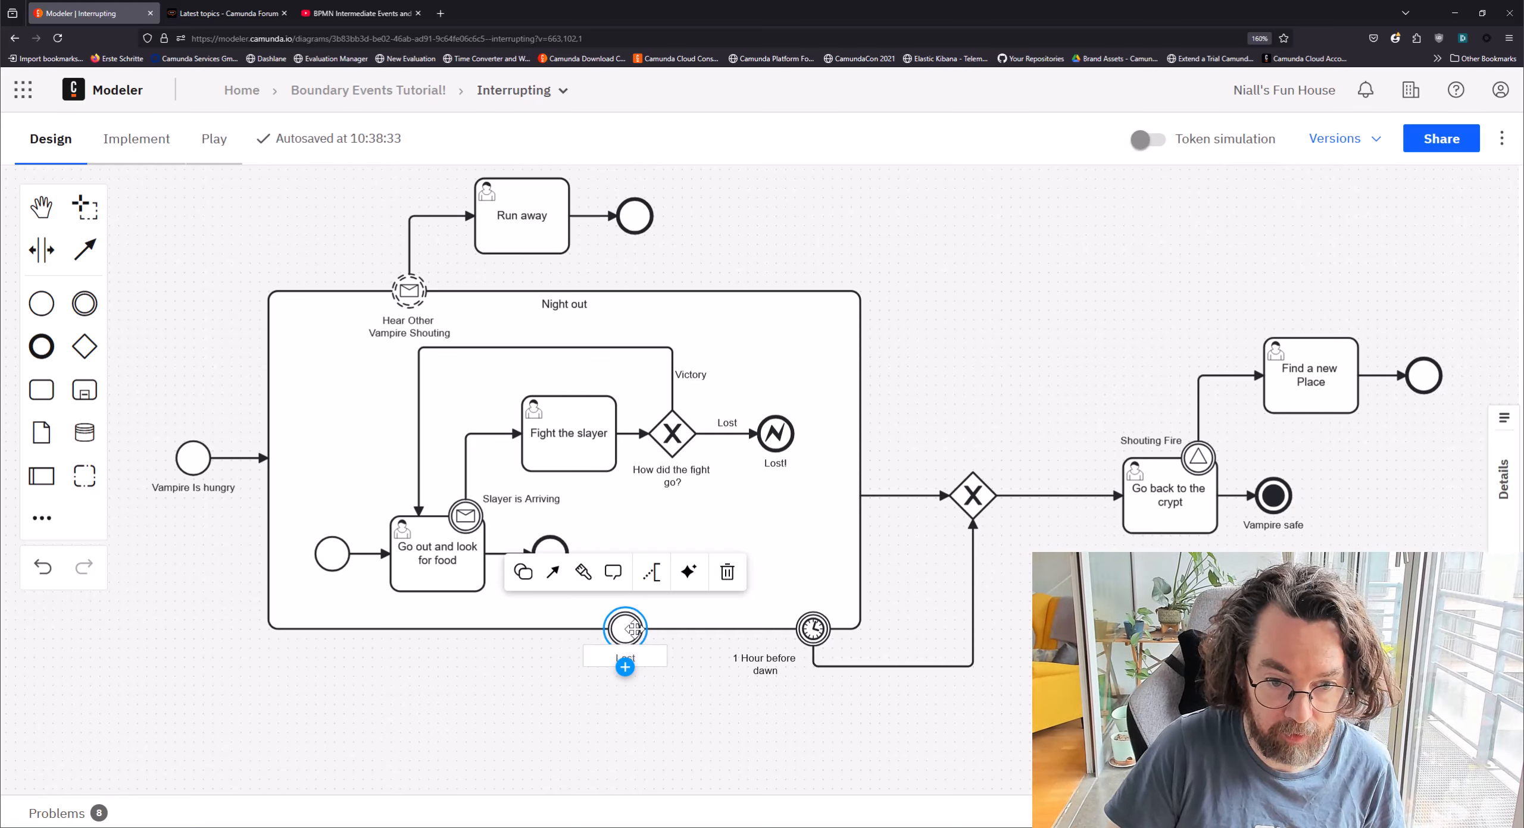
text(Lost fight)
key(Return)
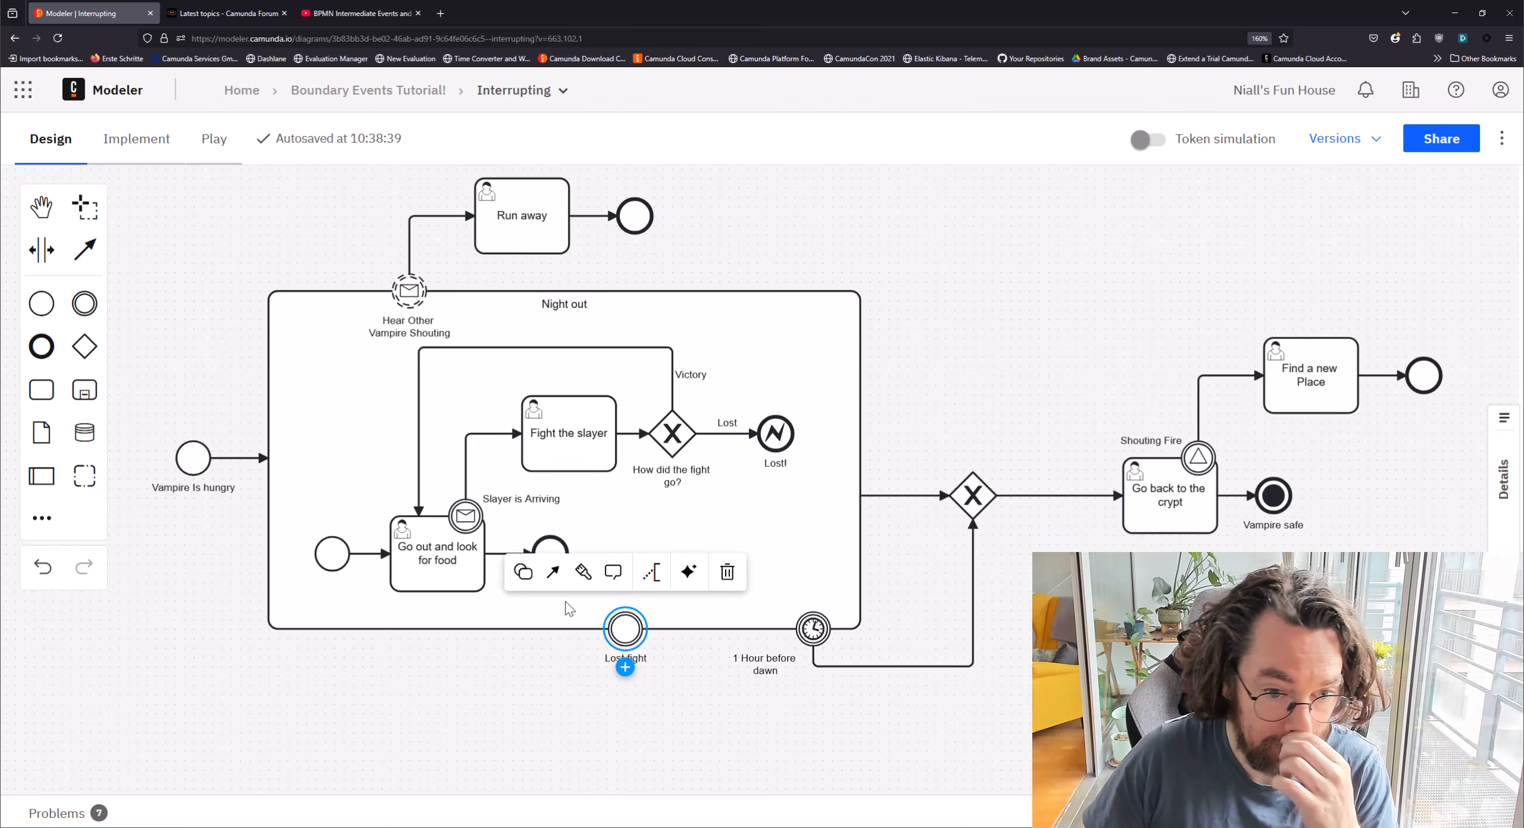
click(522, 573)
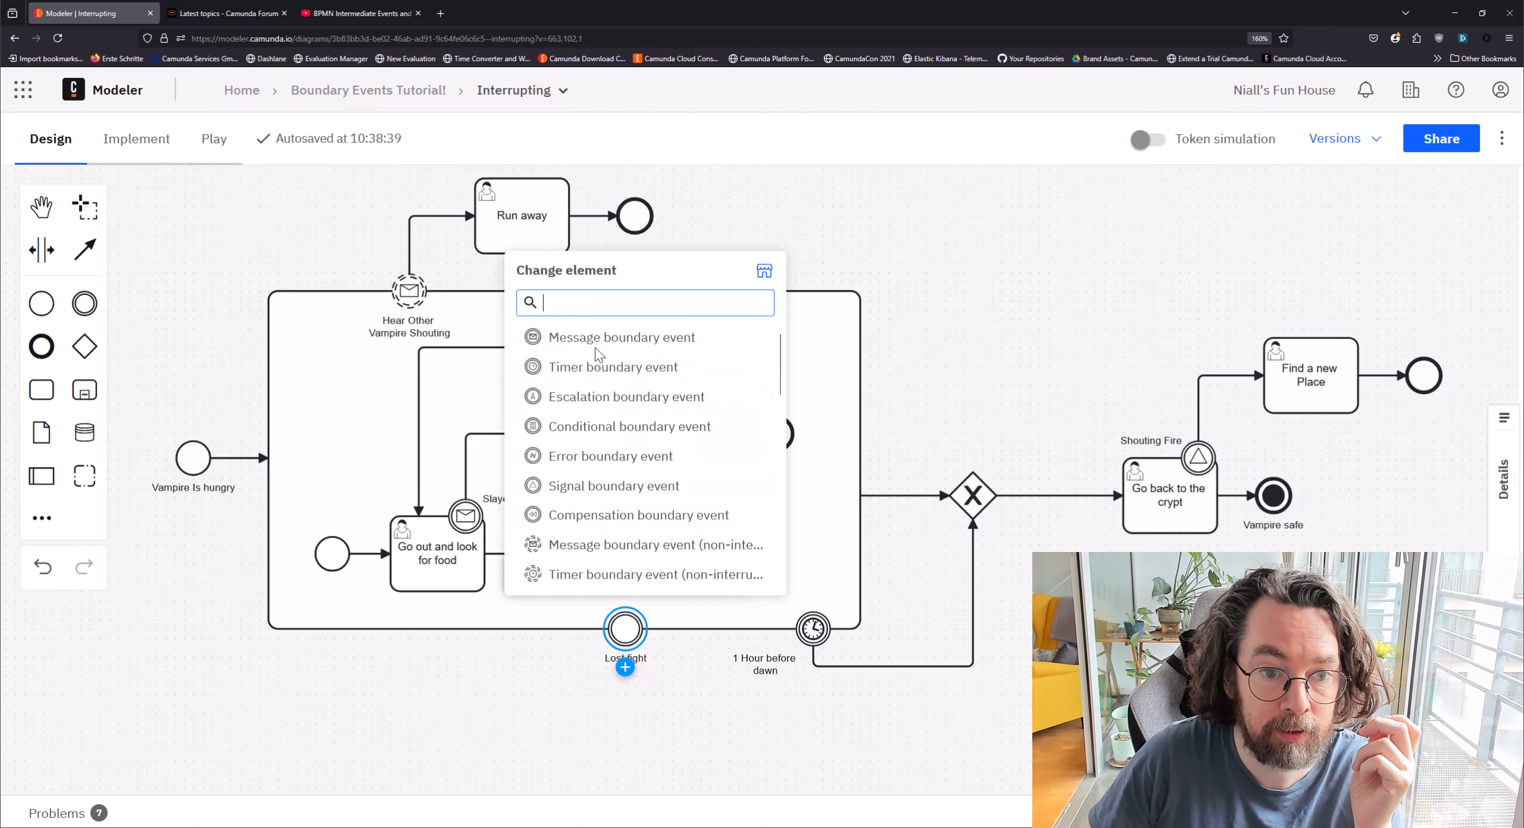
click(595, 459)
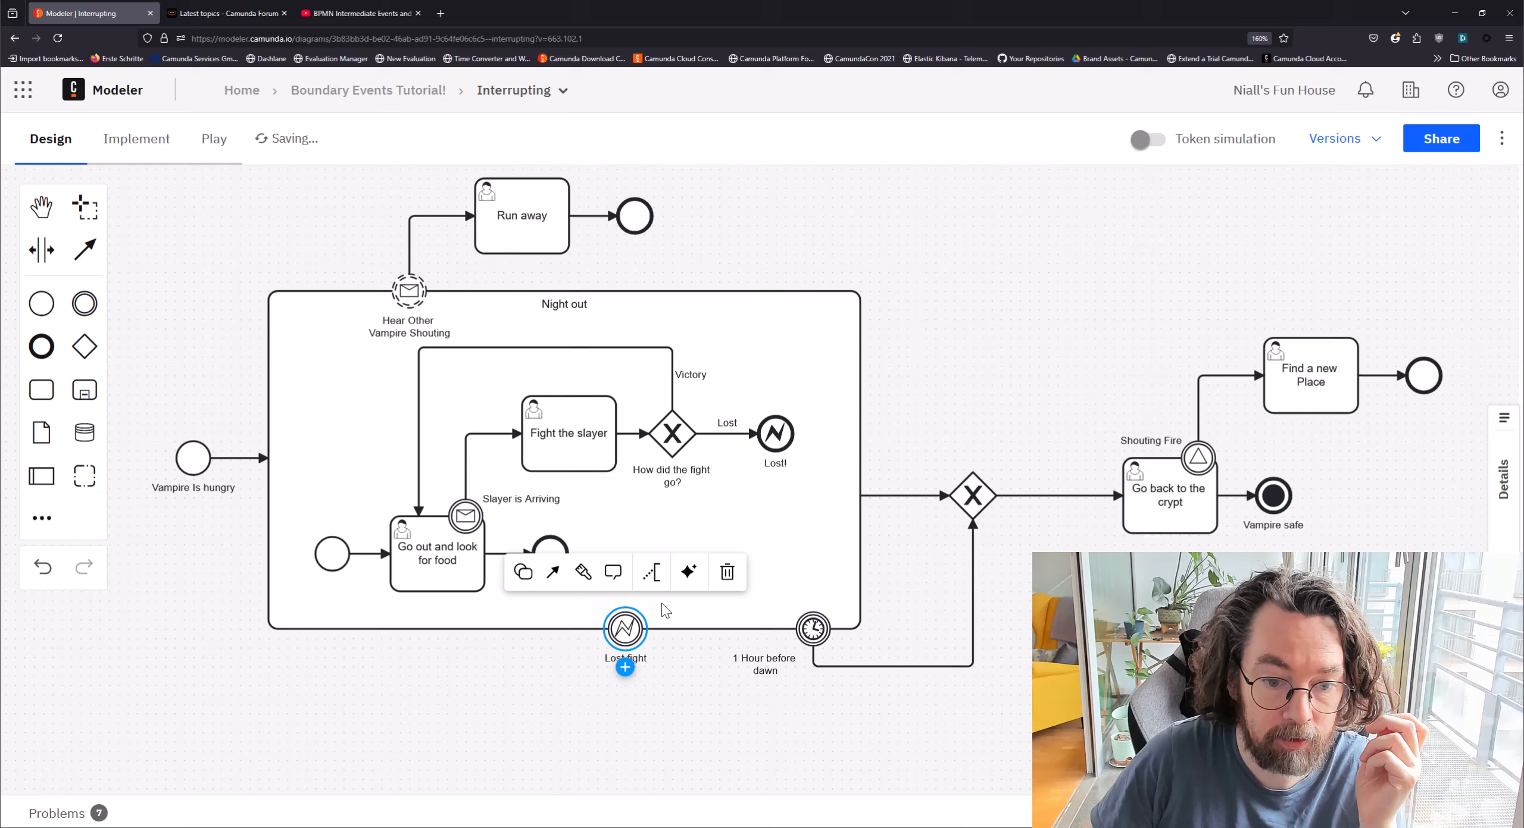
Step: Append a task to the "Lost fight" error boundary event and position it below the "Night out" sub-process
click(631, 673)
click(905, 697)
drag(757, 675, 764, 721)
scroll(948, 649, down, 2)
click(875, 352)
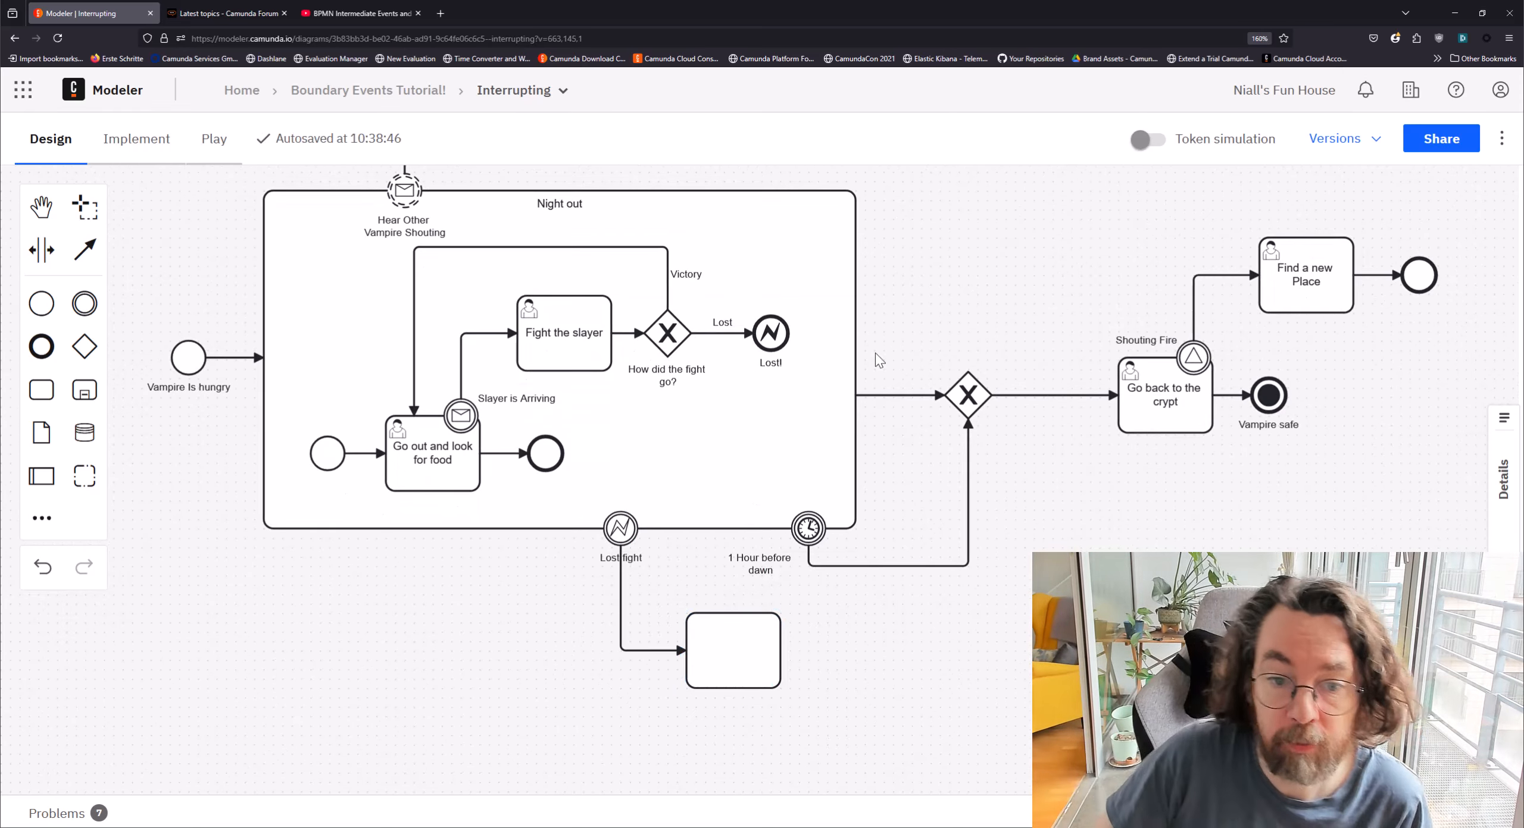
Step: Name the task following the "Lost fight" boundary event "Turn to Dust" and append an end event to it
click(619, 528)
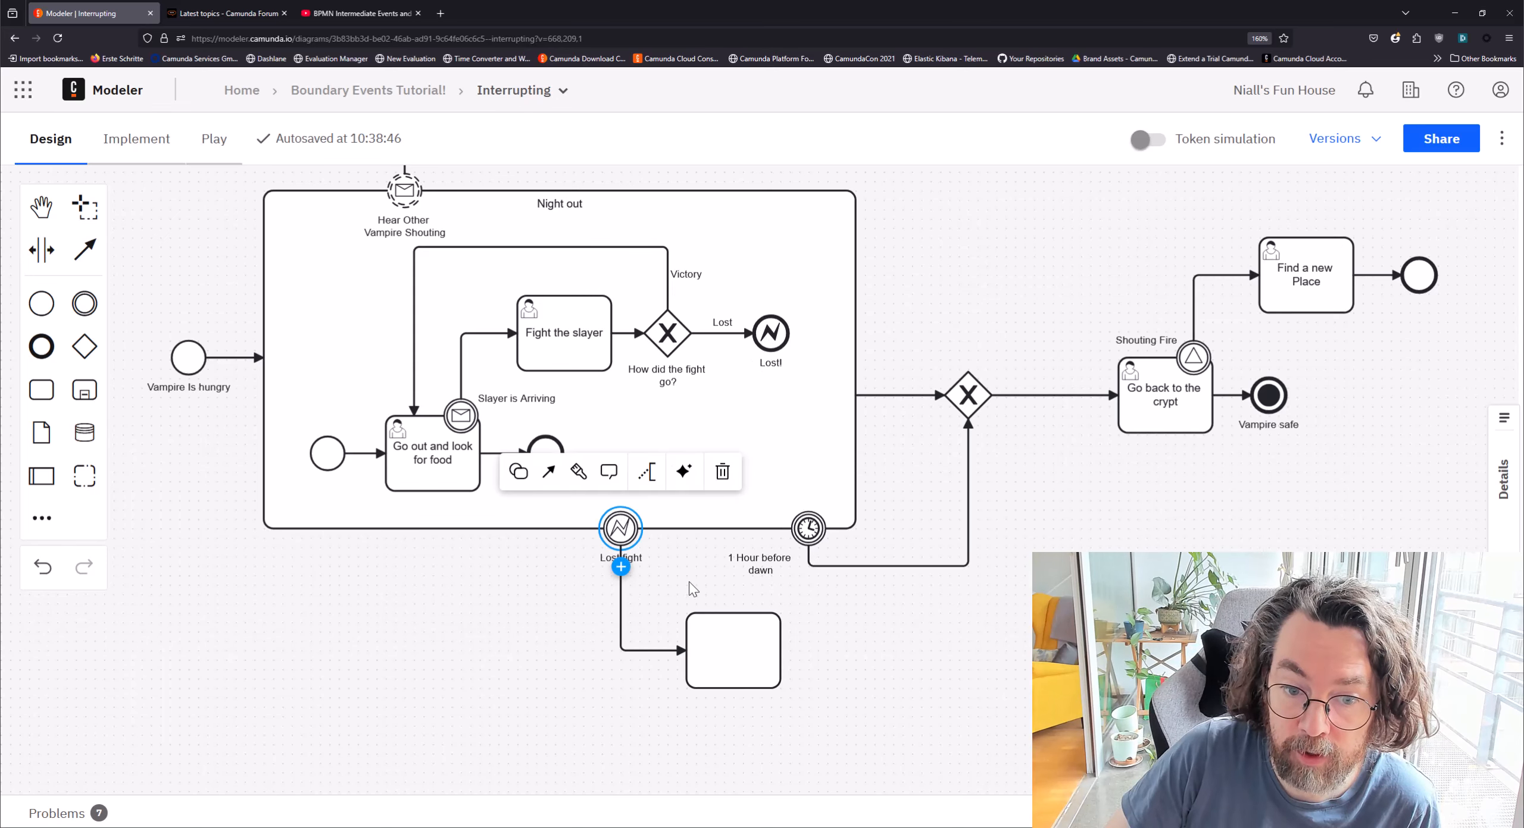
double_click(711, 648)
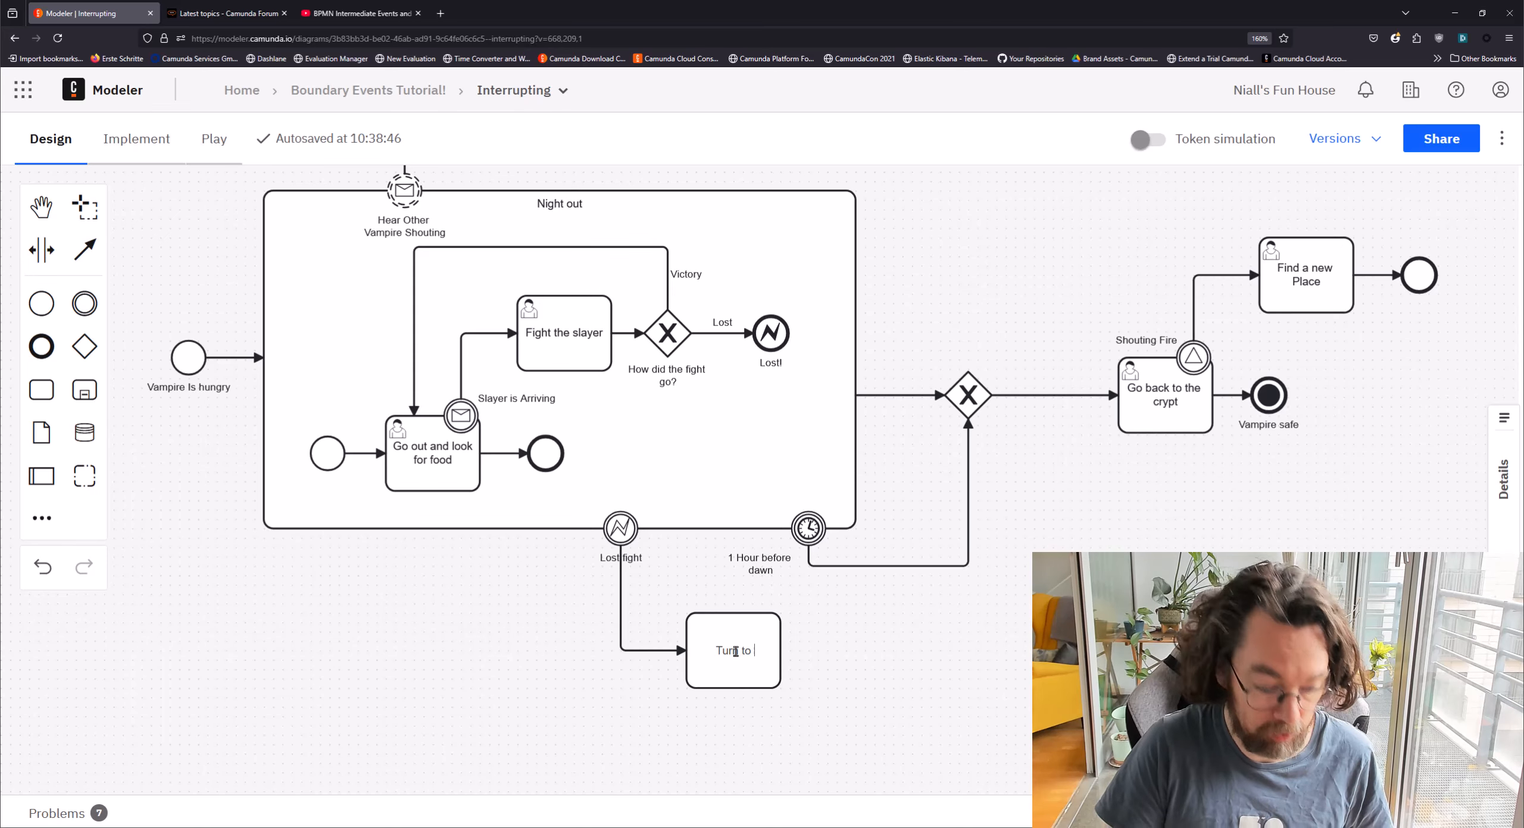
text(F)
key(Return)
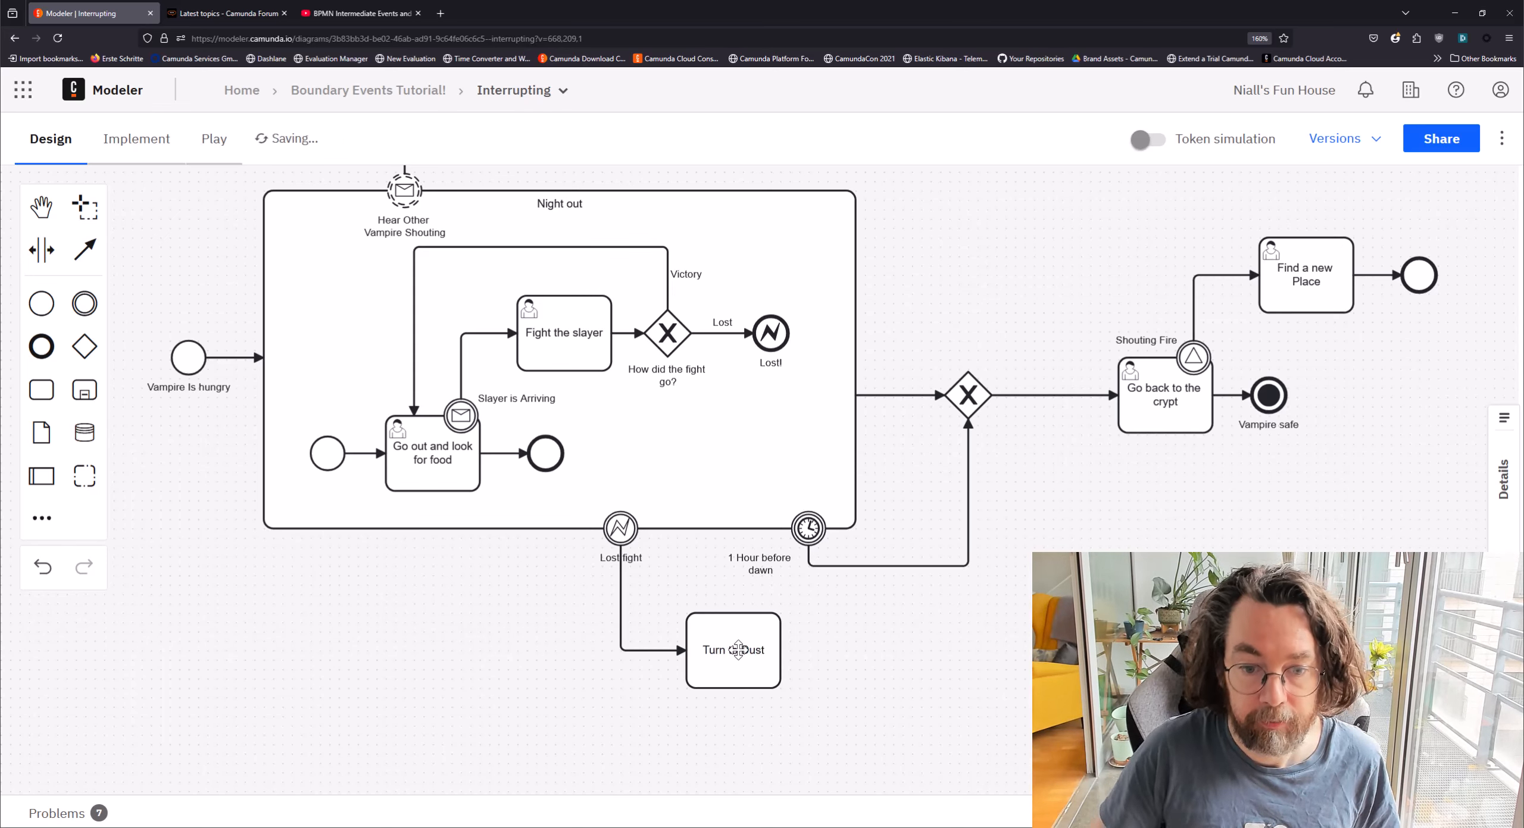
click(751, 644)
click(801, 681)
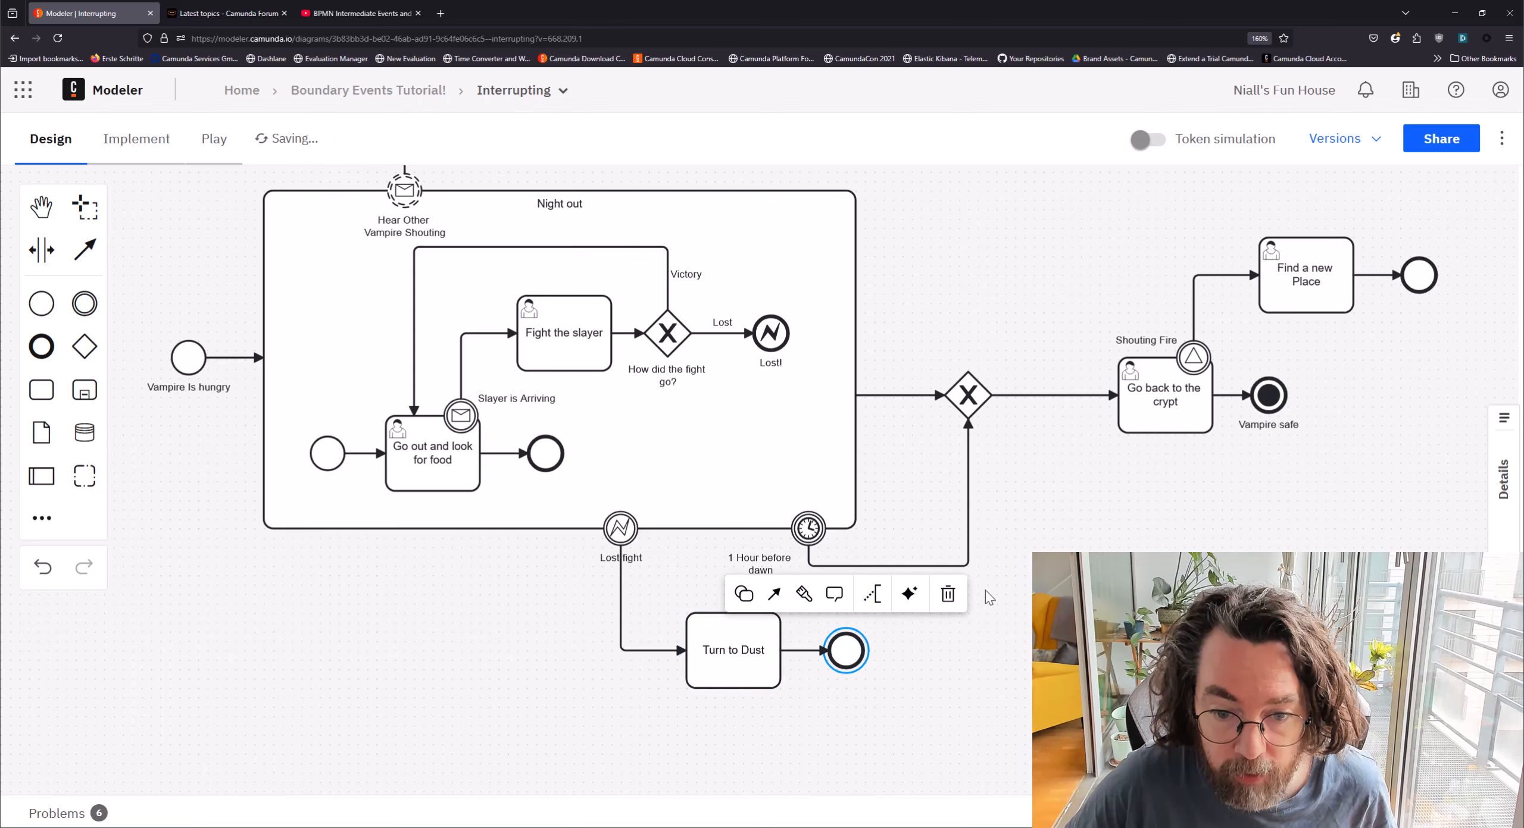
Step: Change the "Turn to Dust" task below the "Night out" sub-process to a manual task
click(691, 573)
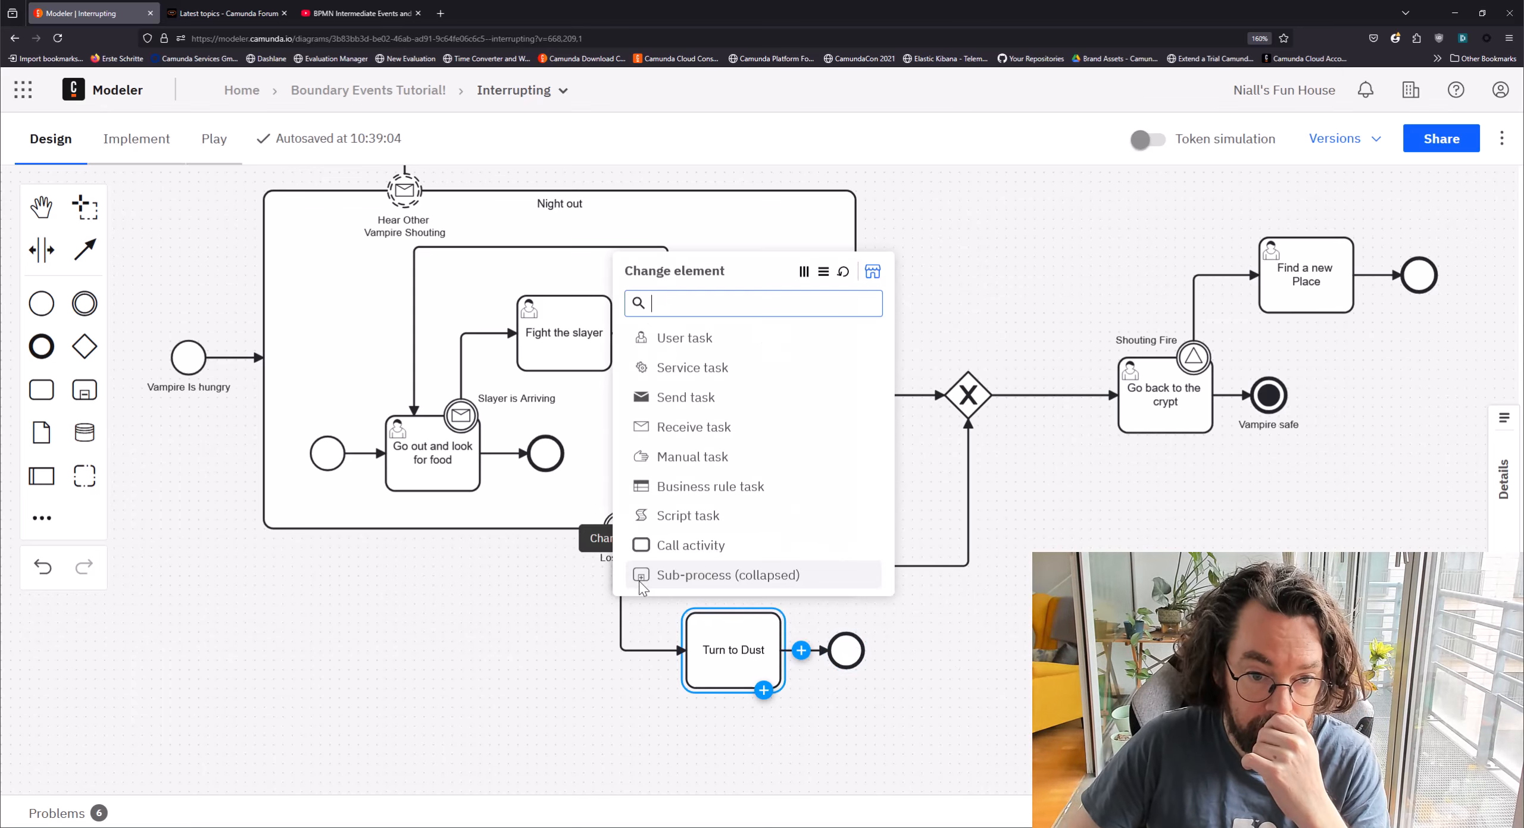
click(691, 457)
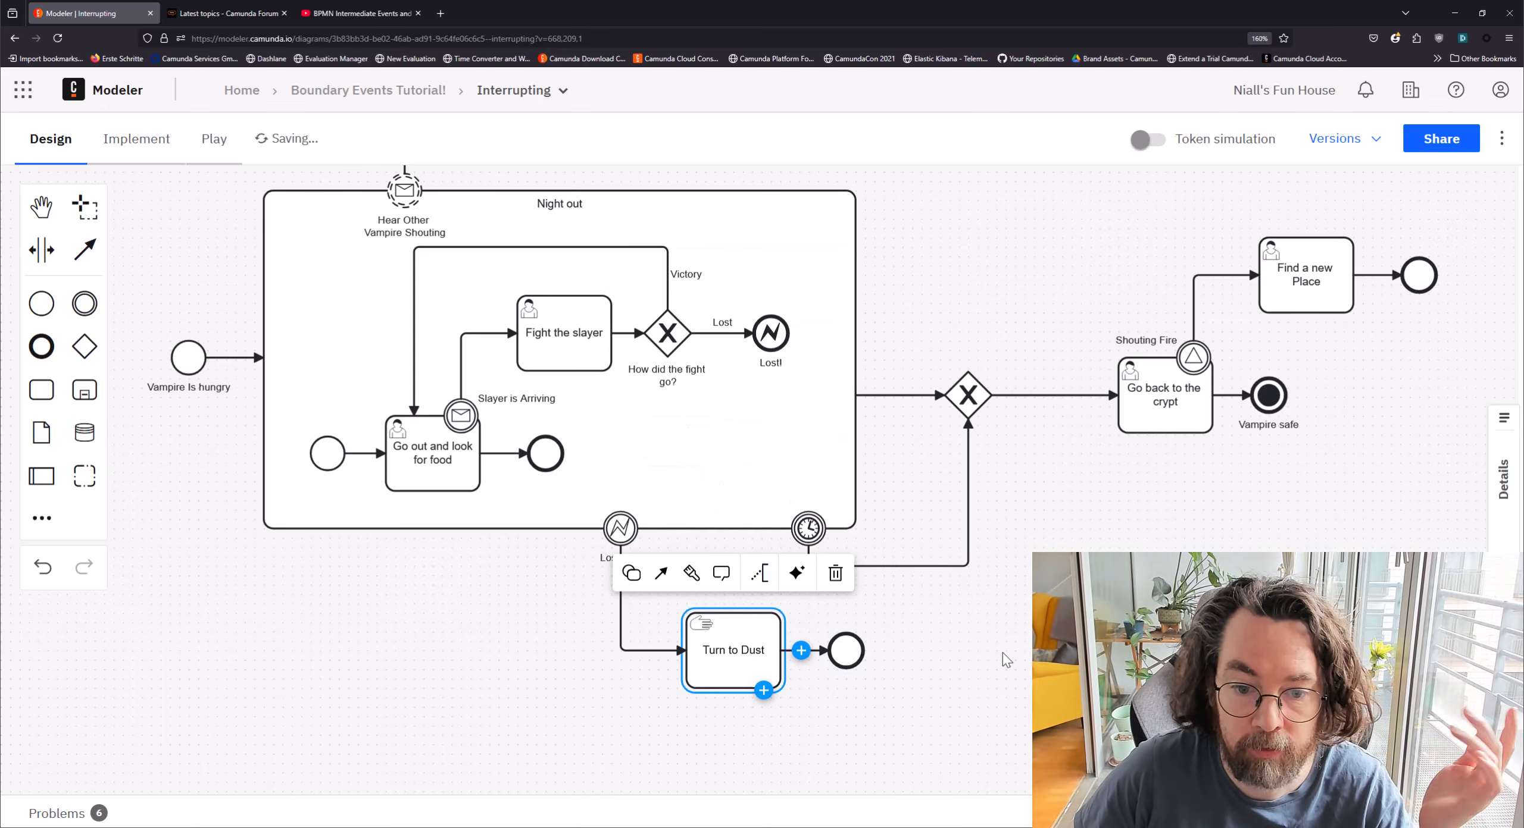
click(1016, 654)
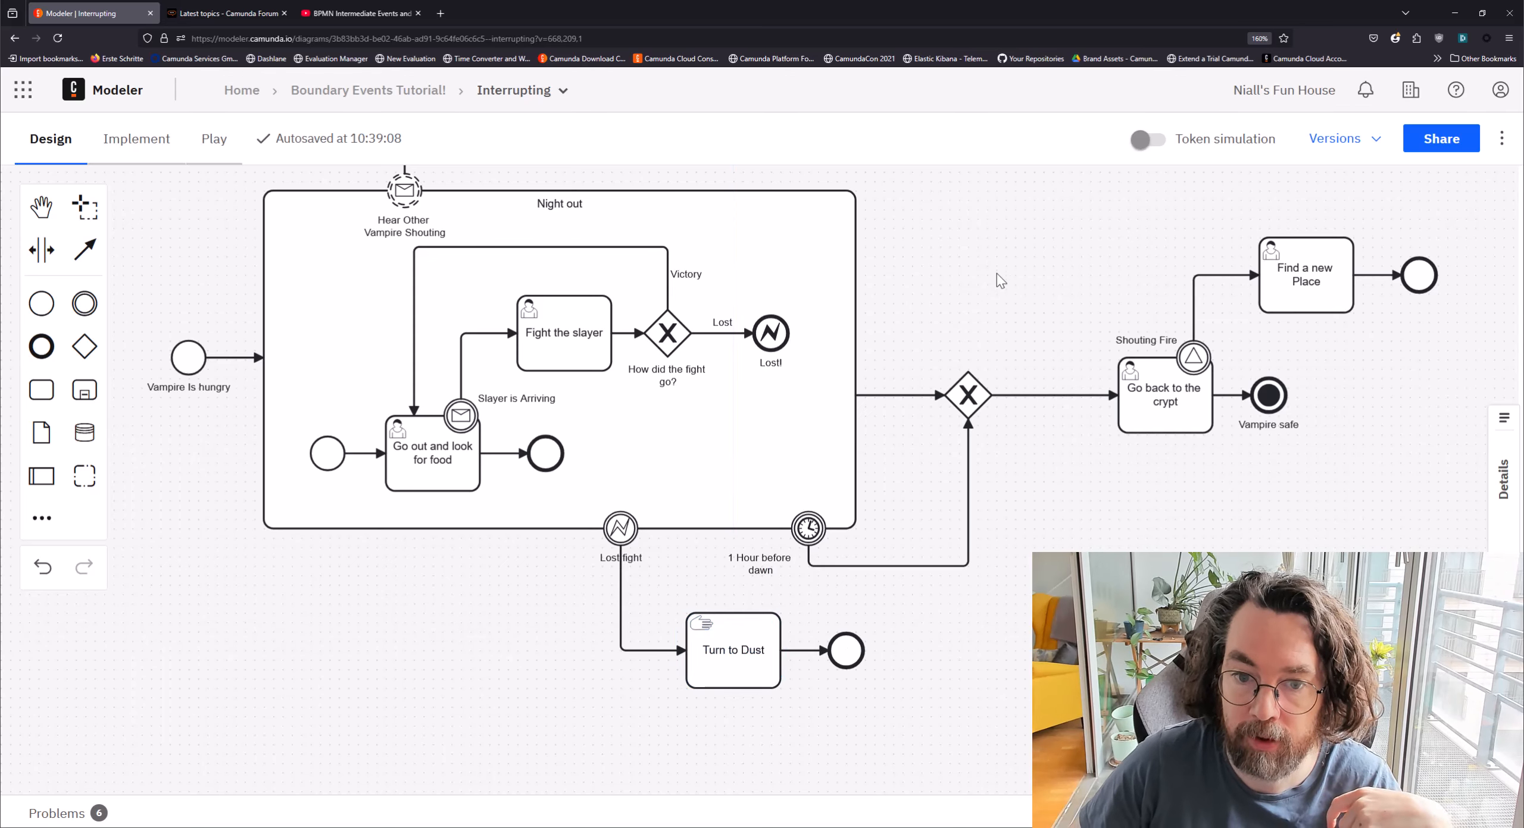
Step: Turn on token simulation, start the process at "Vampire Is hungry" and trigger the "Slayer is Arriving" boundary event
drag(996, 274, 993, 367)
scroll(1057, 312, down, 1)
key(t)
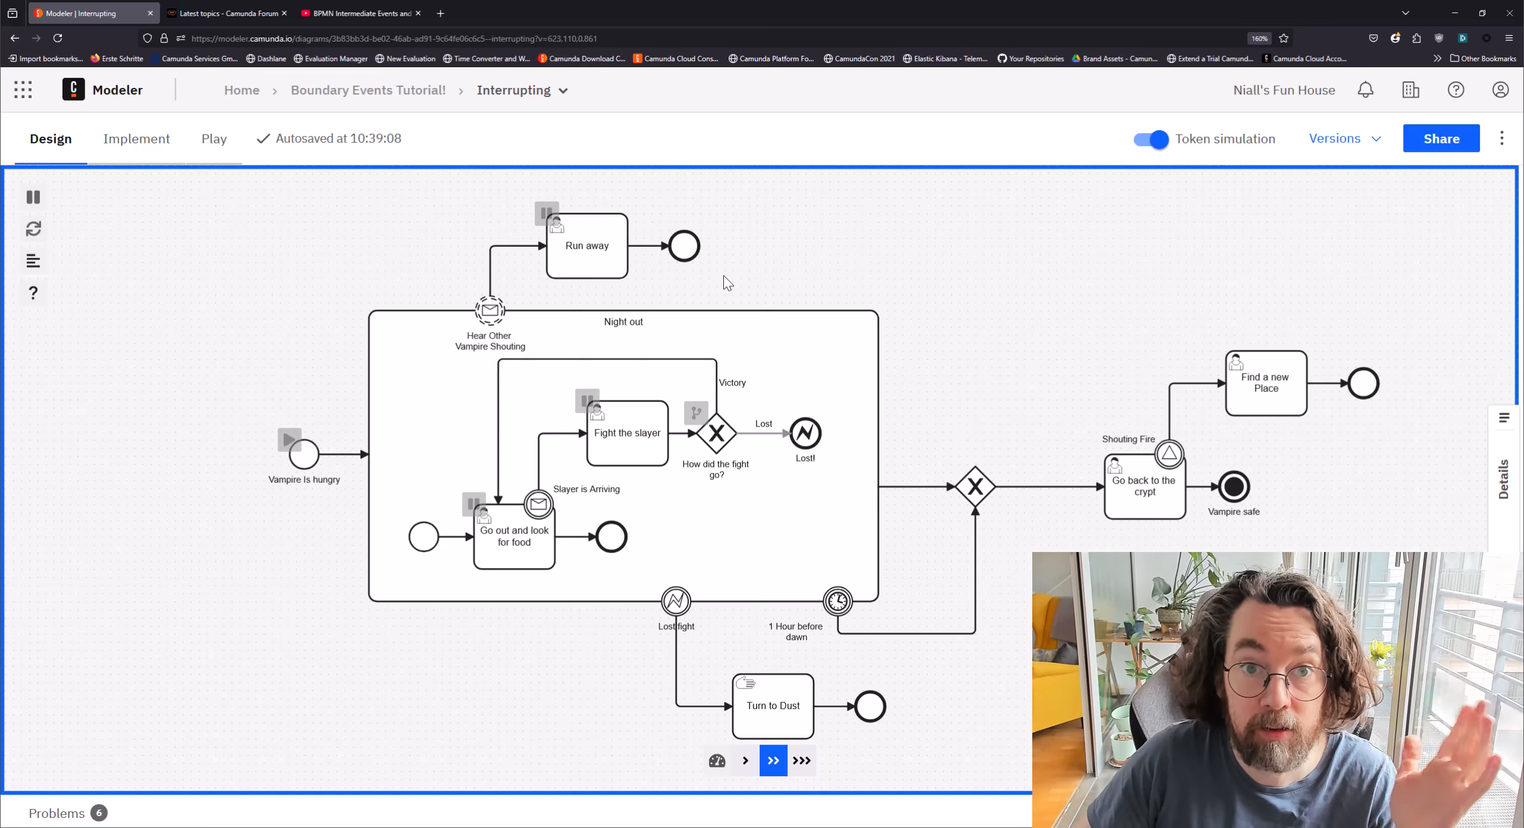
click(289, 440)
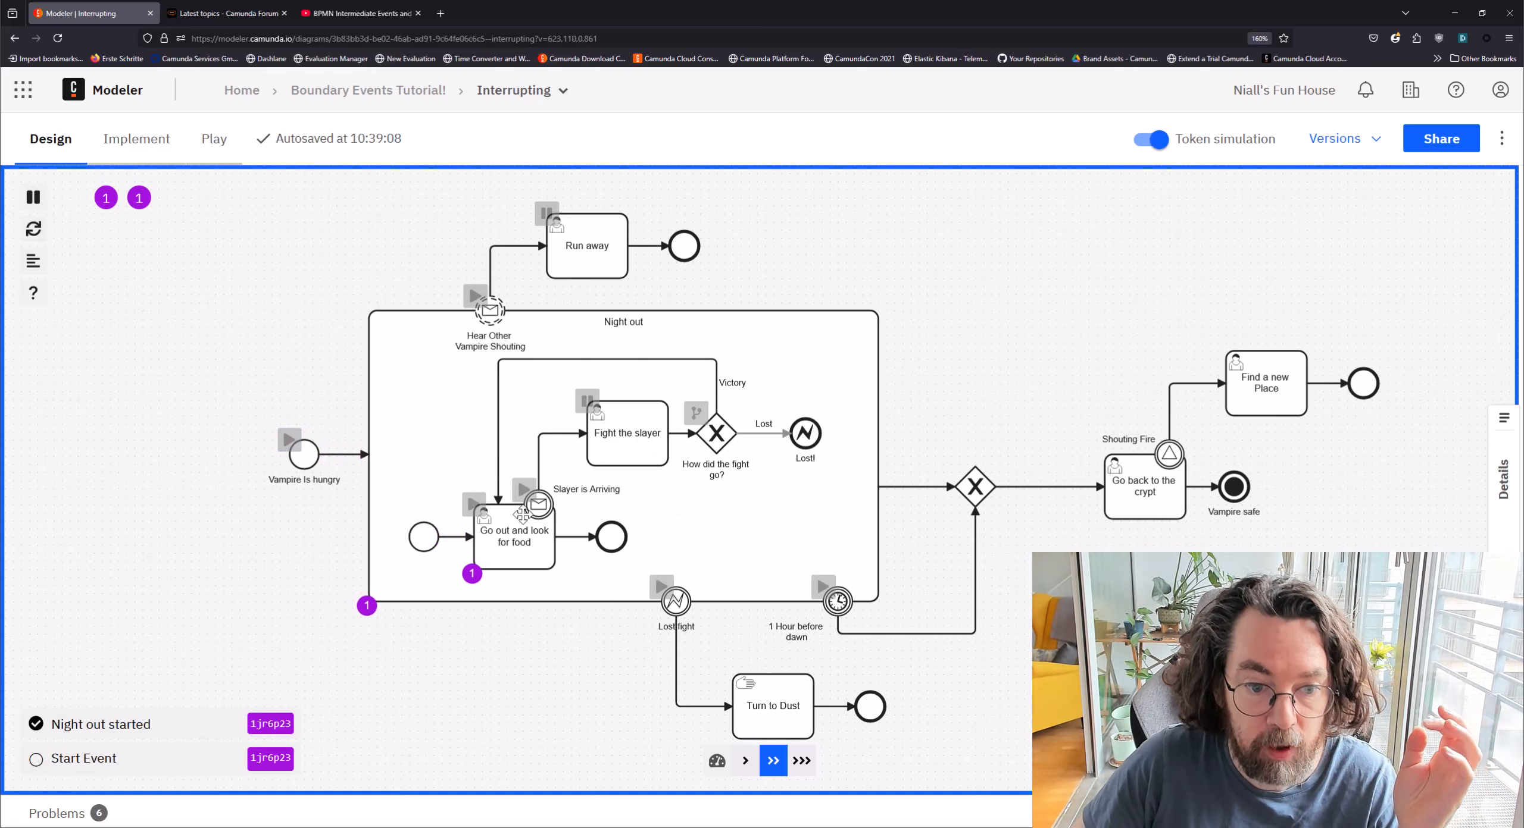
click(524, 489)
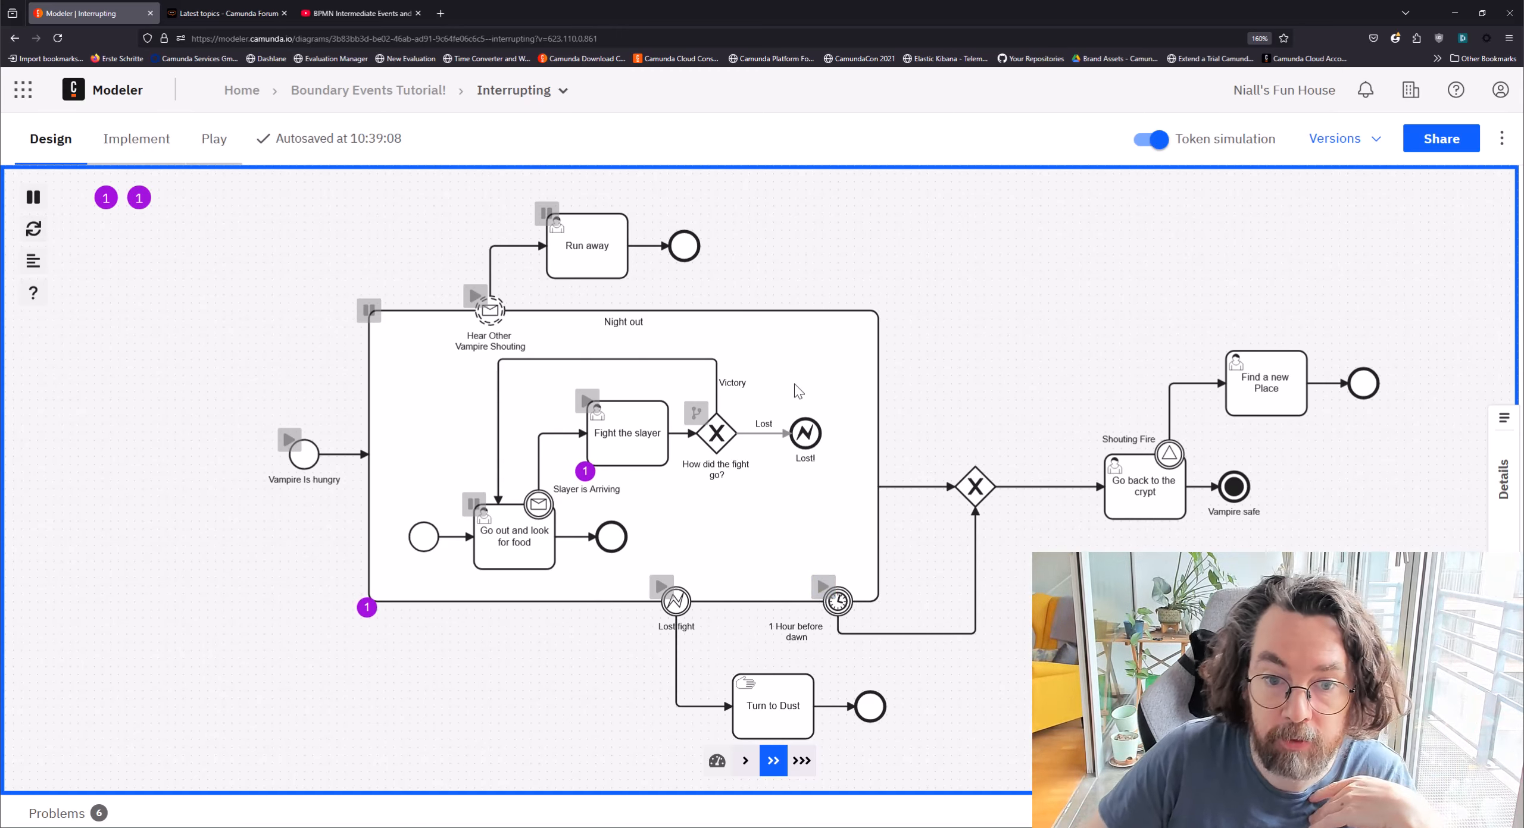
Step: Route the "How did the fight go?" gateway to "Lost" and complete "Fight the slayer" in the simulation
click(696, 412)
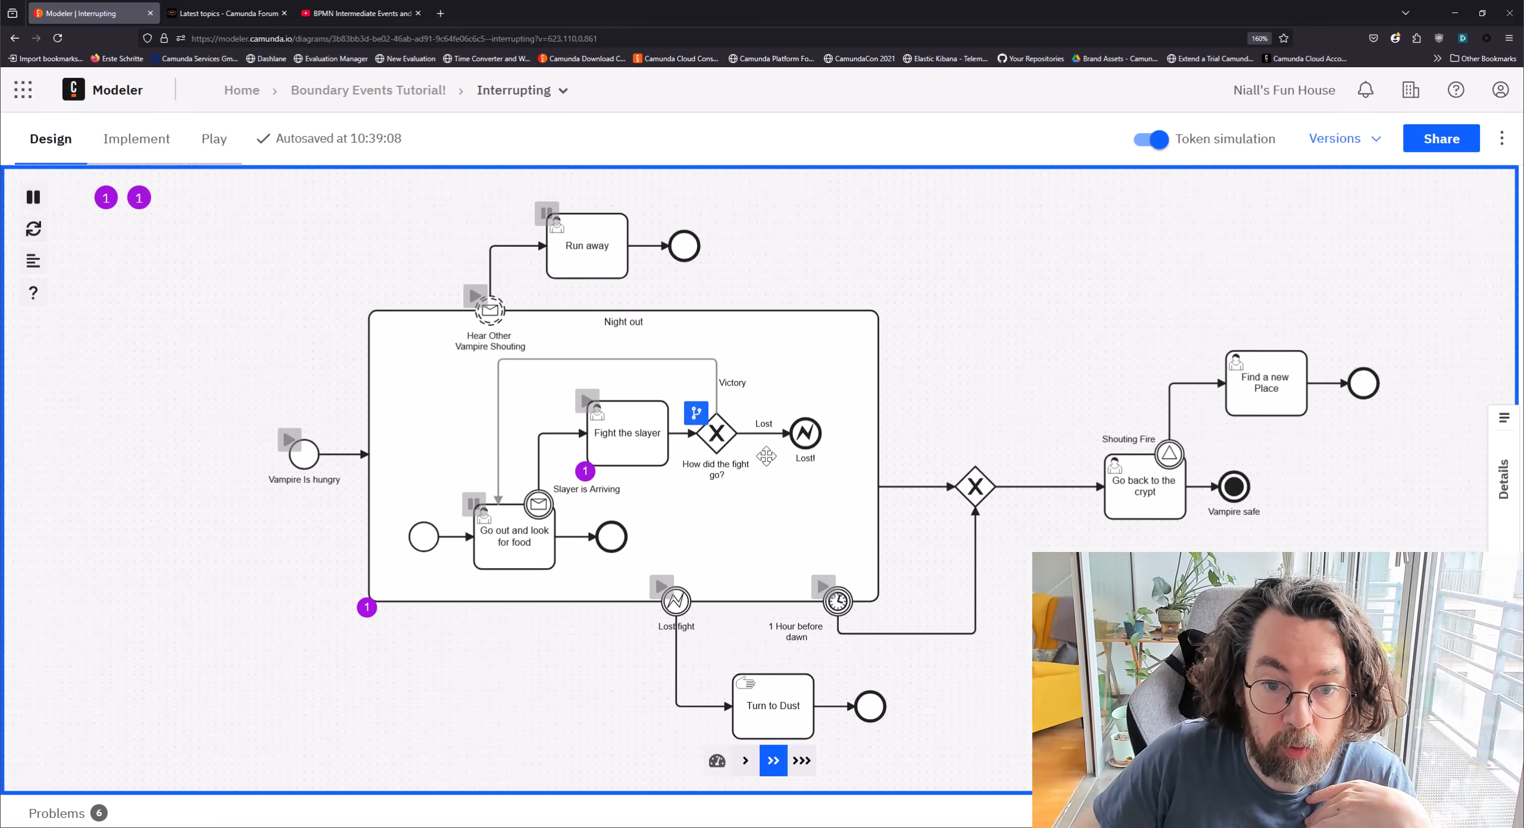
click(589, 407)
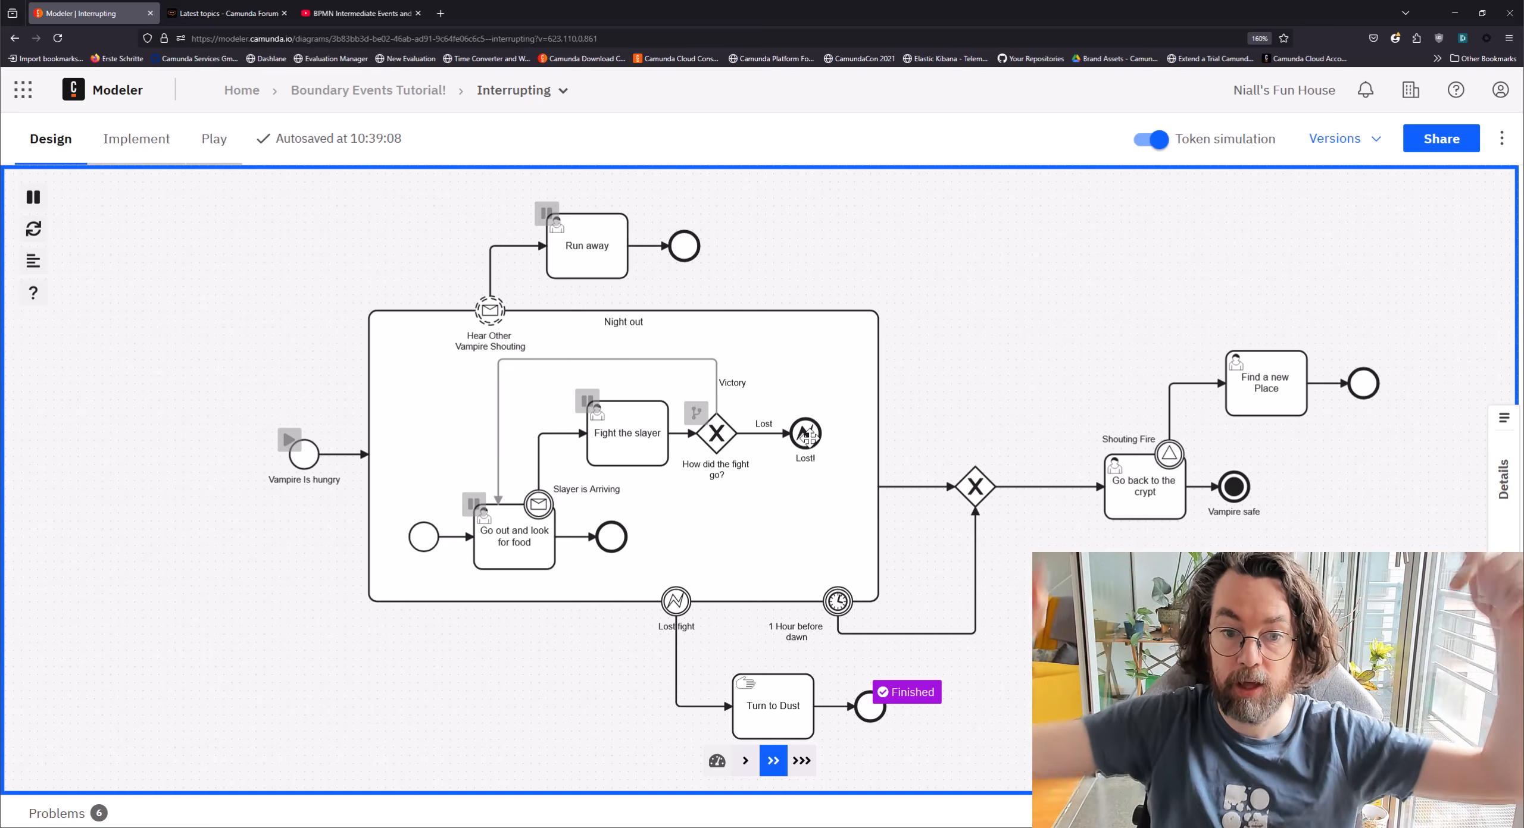
mouse_move(633, 316)
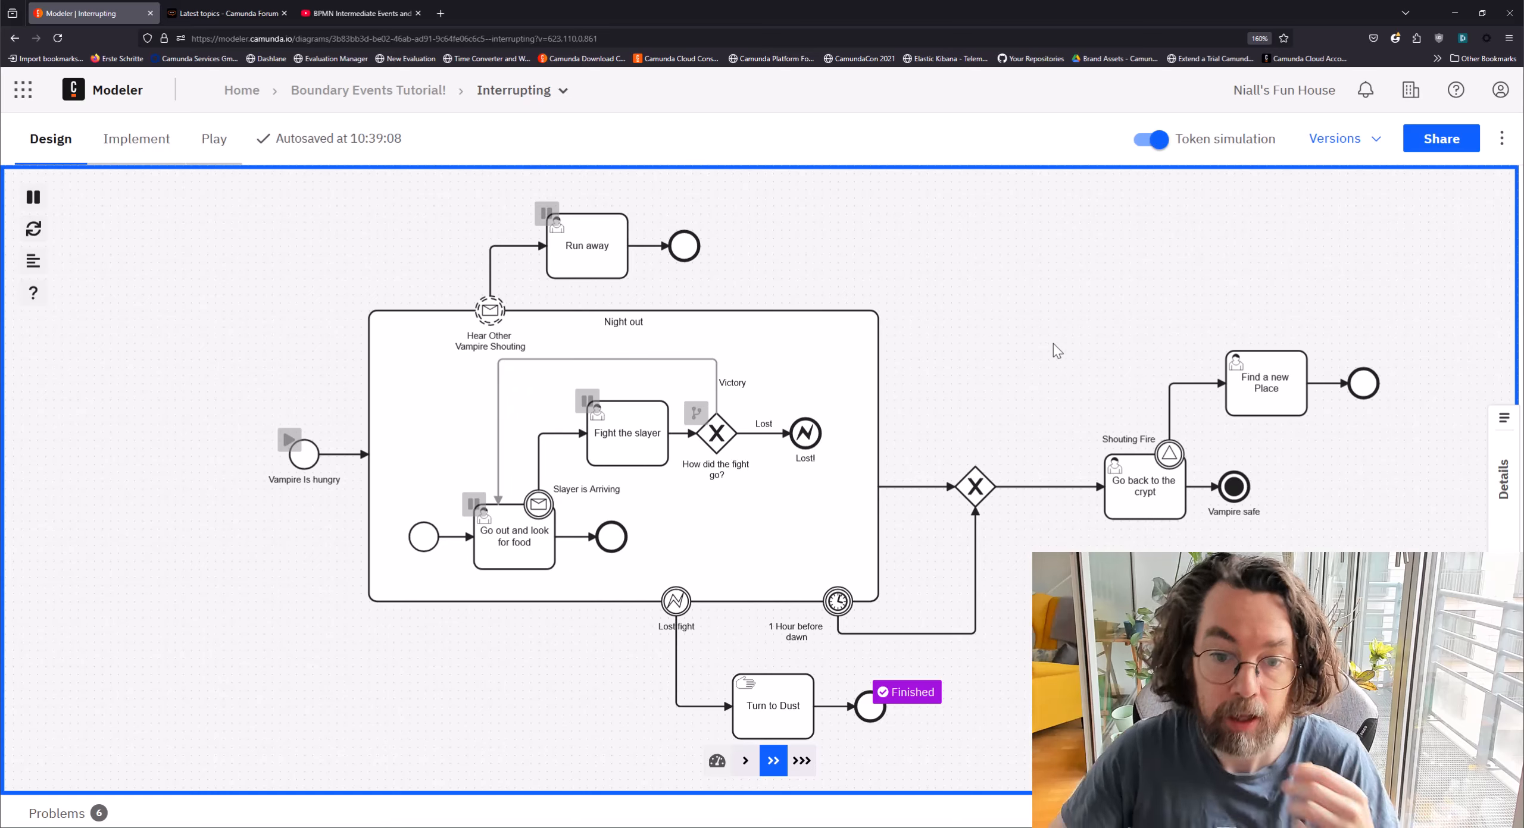
Step: Turn off token simulation and attach a timer boundary event to the lower edge of "Go back to the crypt"
drag(1040, 345, 899, 342)
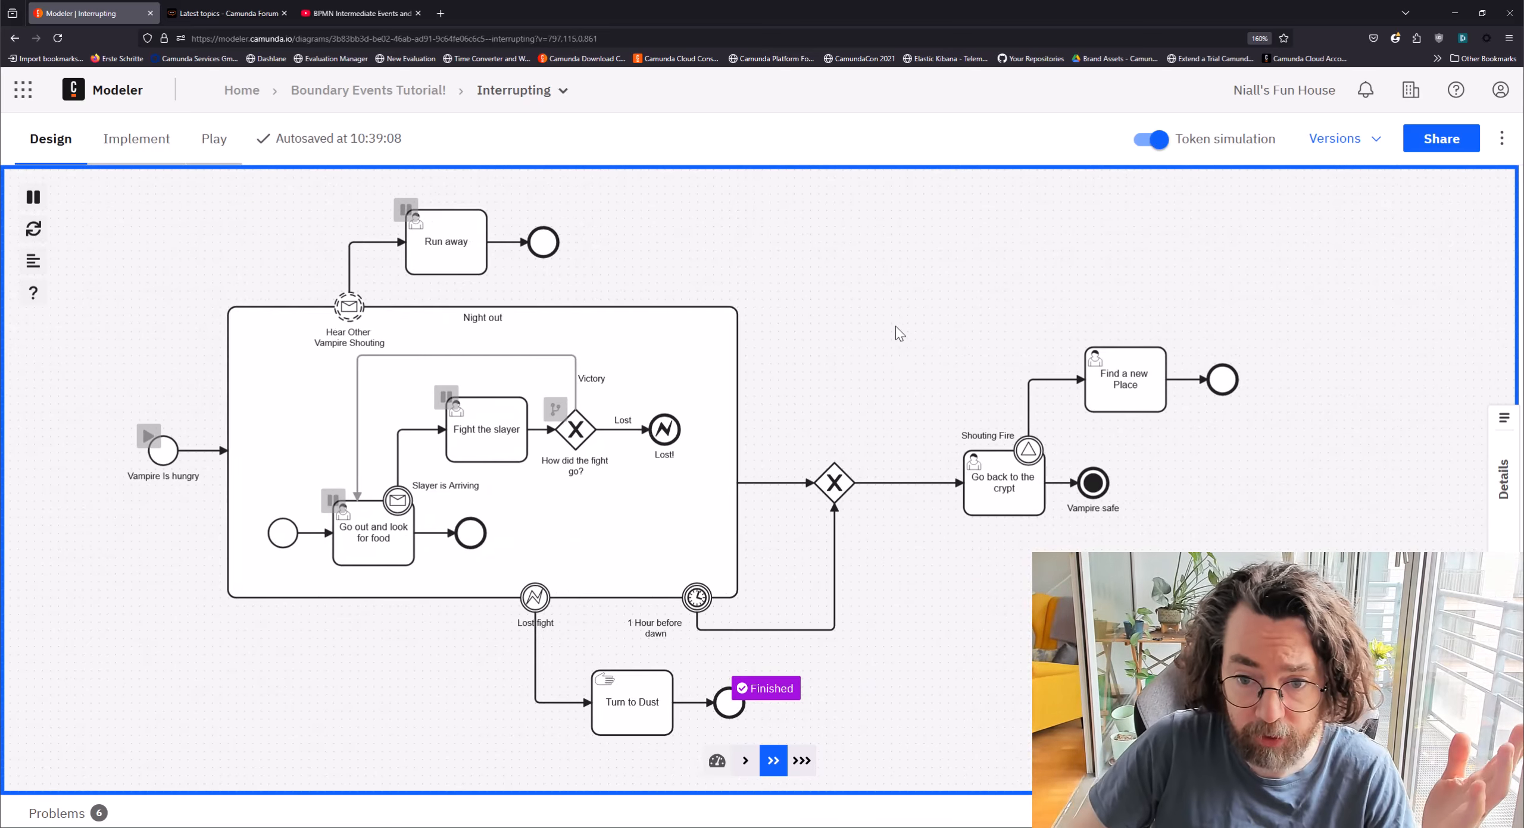
drag(824, 304, 651, 264)
drag(910, 543, 930, 579)
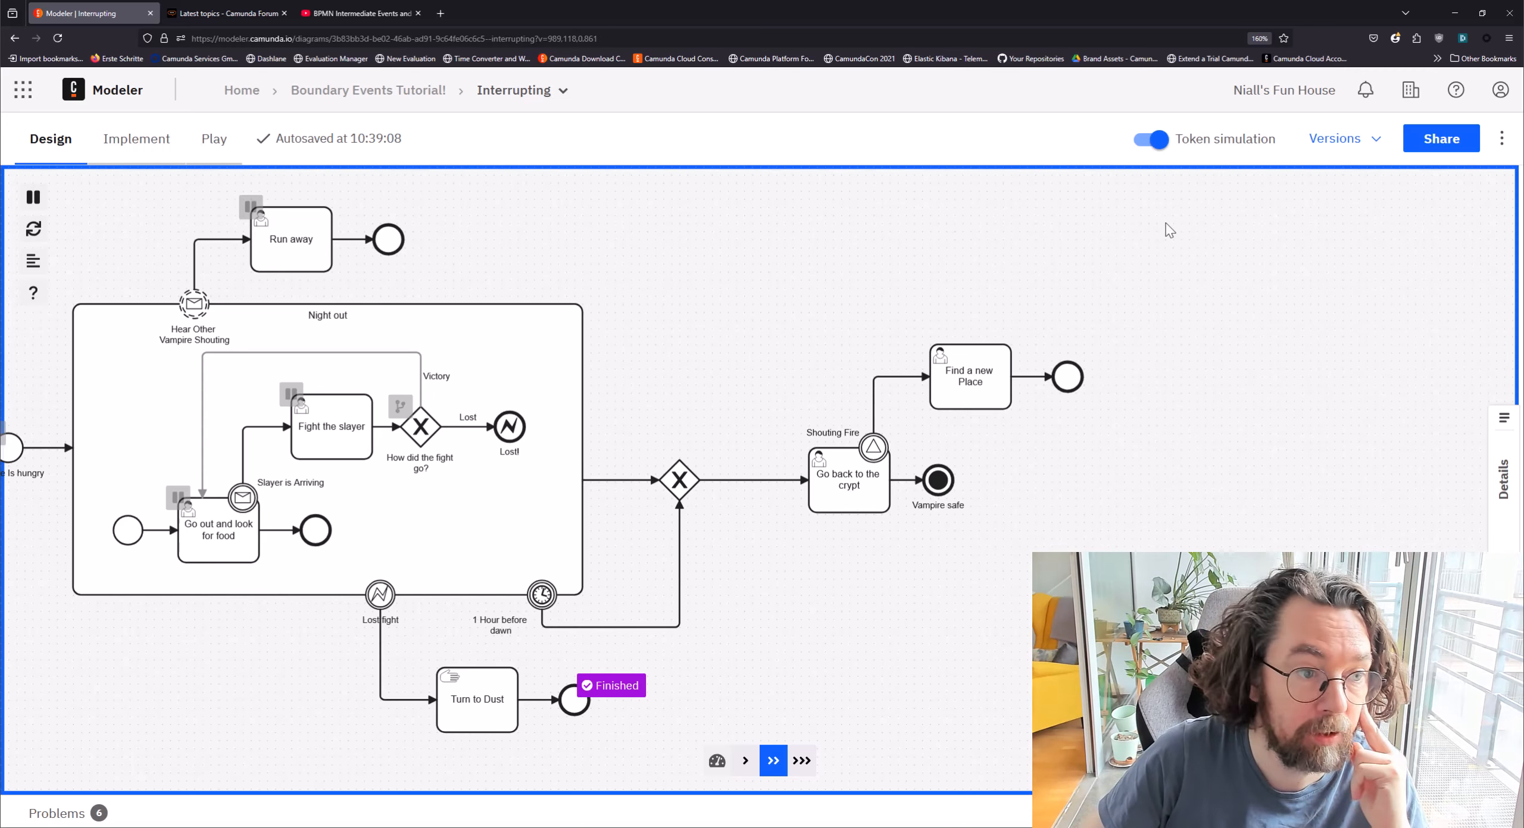
click(1153, 141)
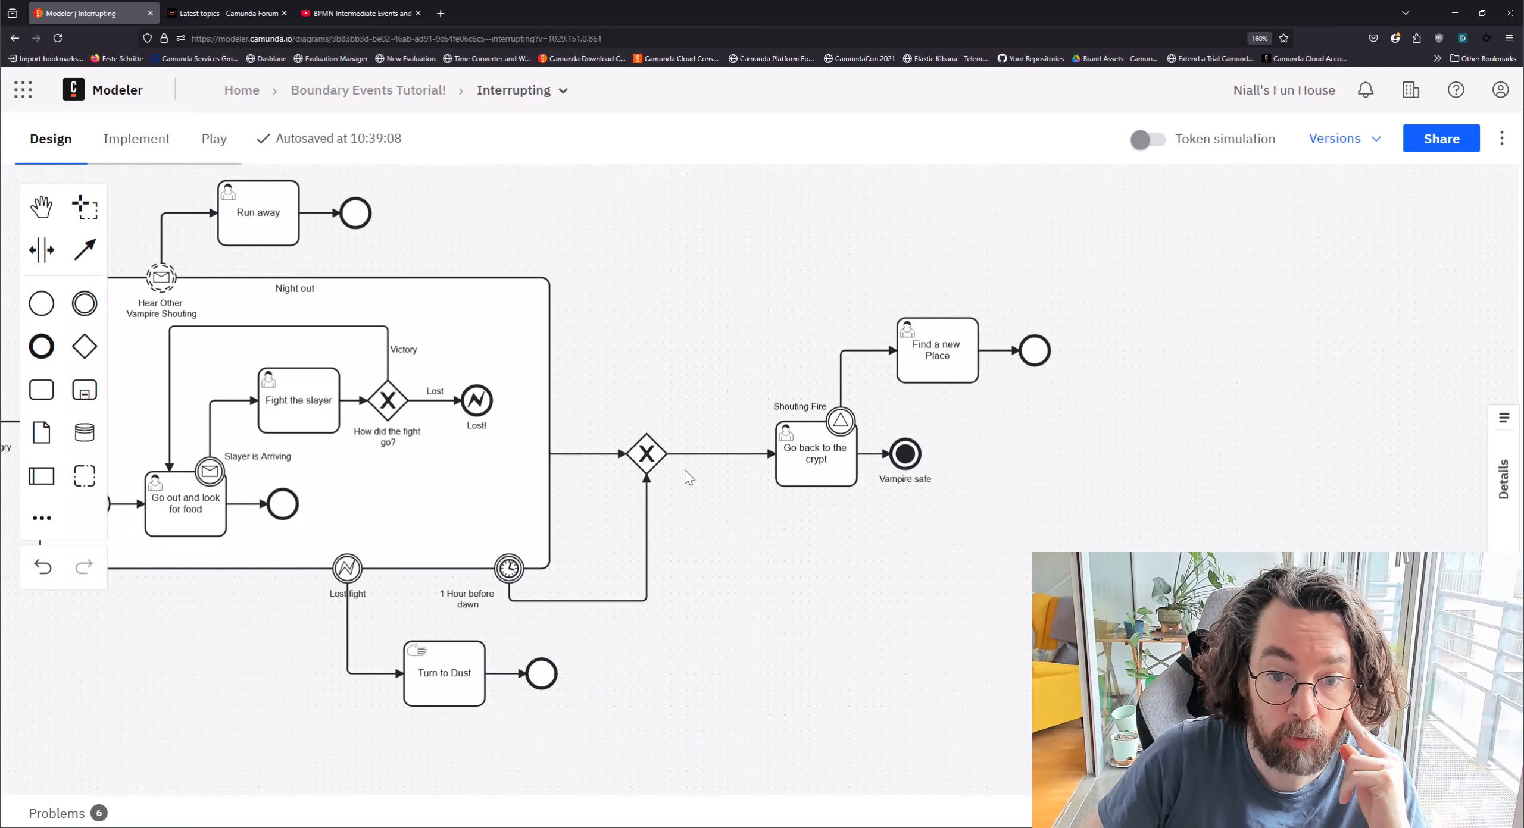
drag(85, 303, 808, 486)
click(706, 433)
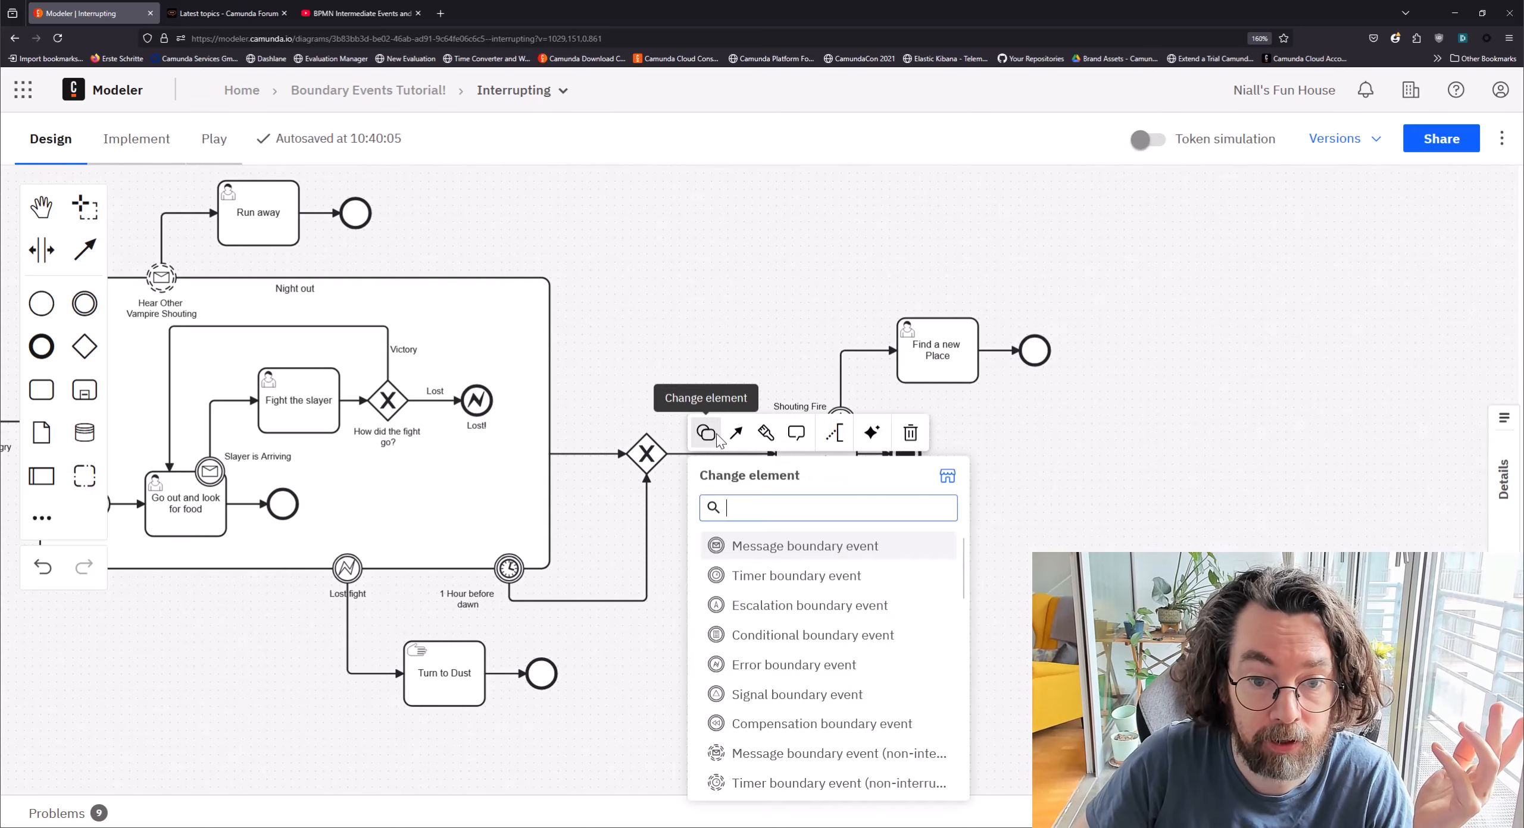
click(757, 575)
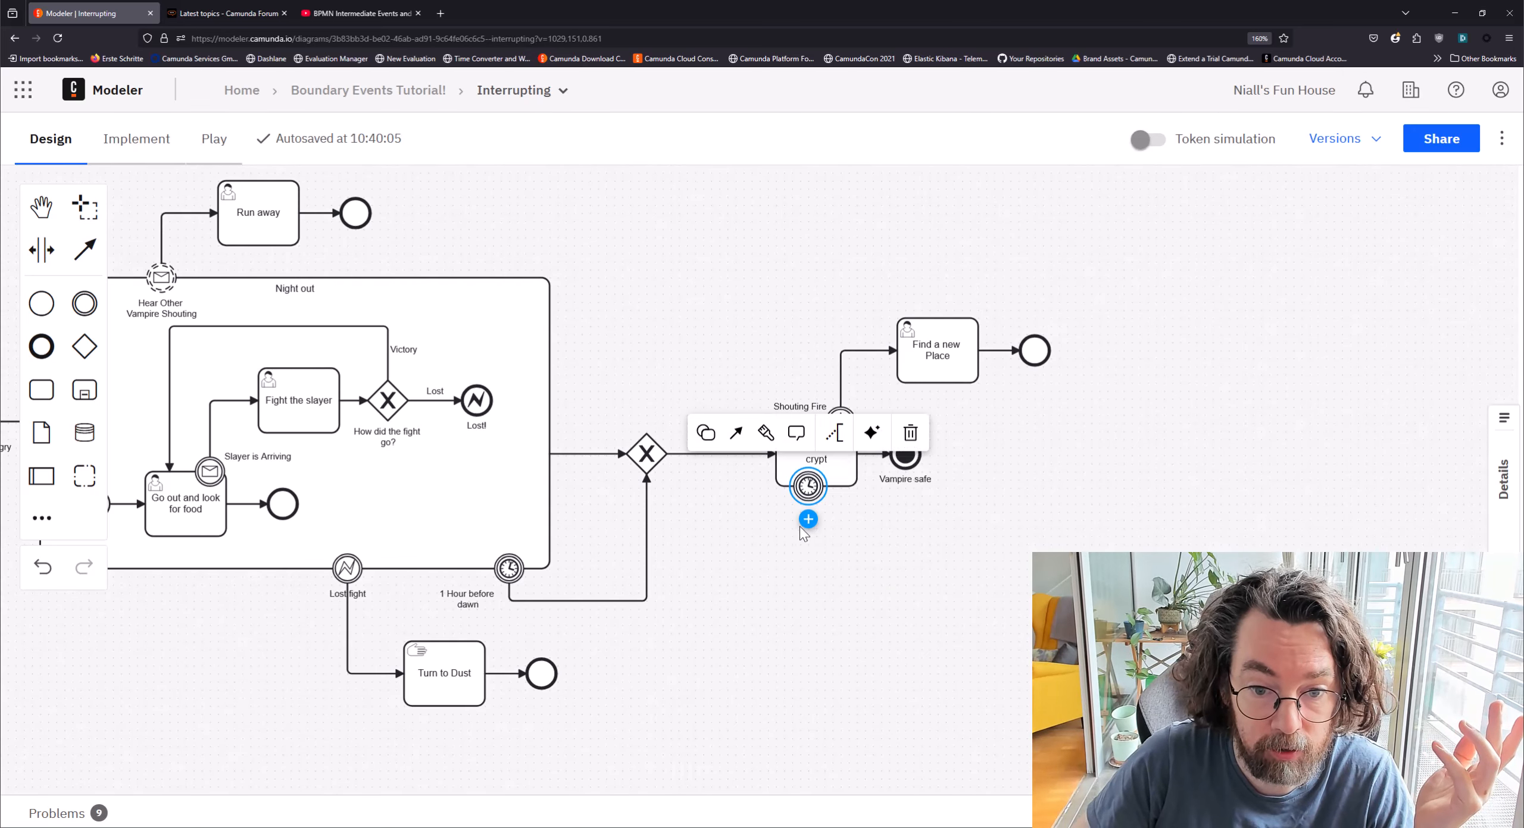
Step: Name the timer boundary event on "Go back to the crypt" "1 Hour"
double_click(796, 493)
text(1 Hour)
key(Return)
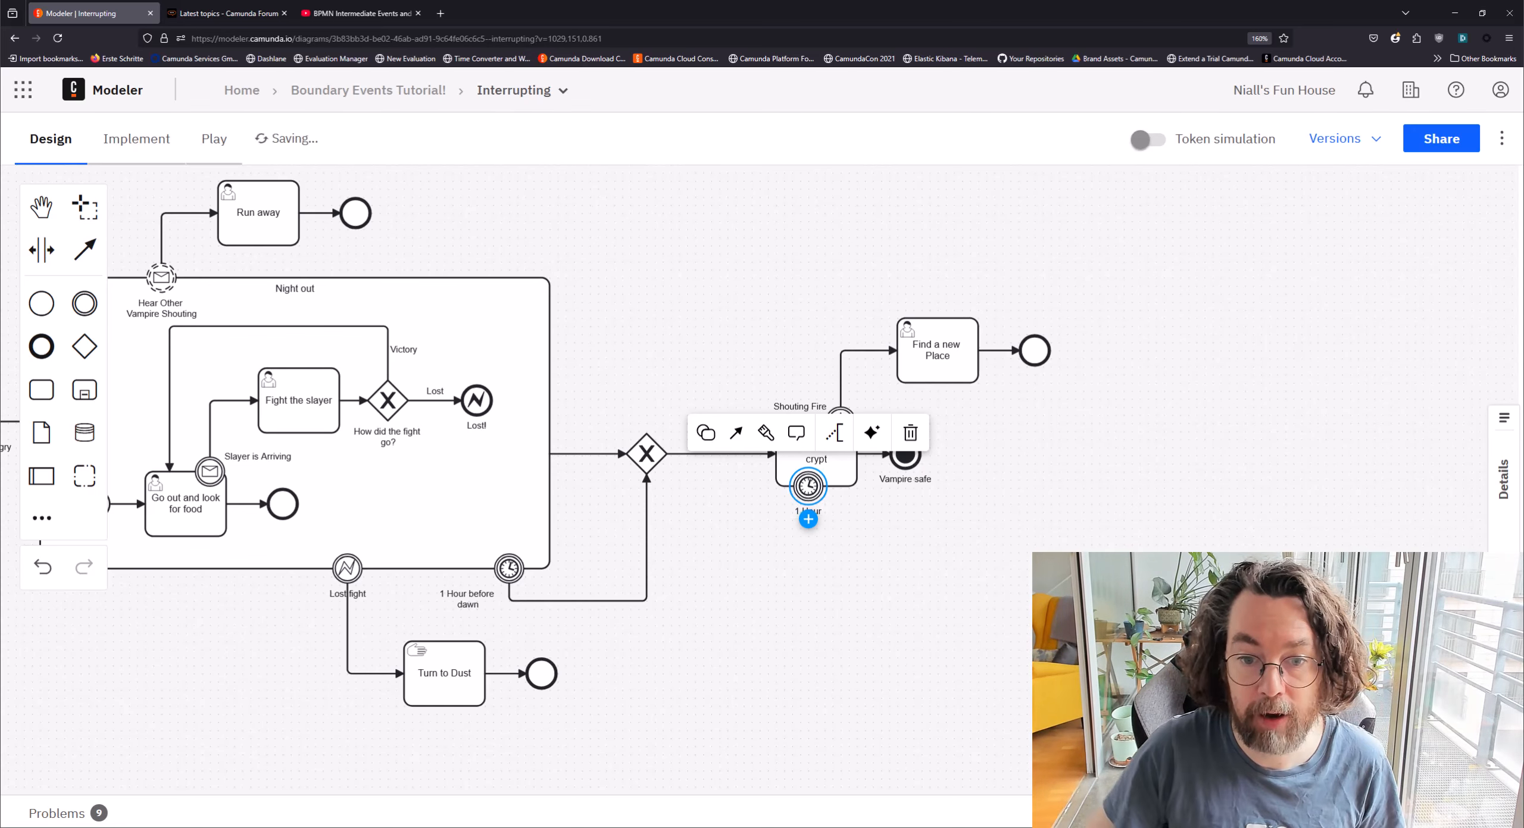
click(808, 519)
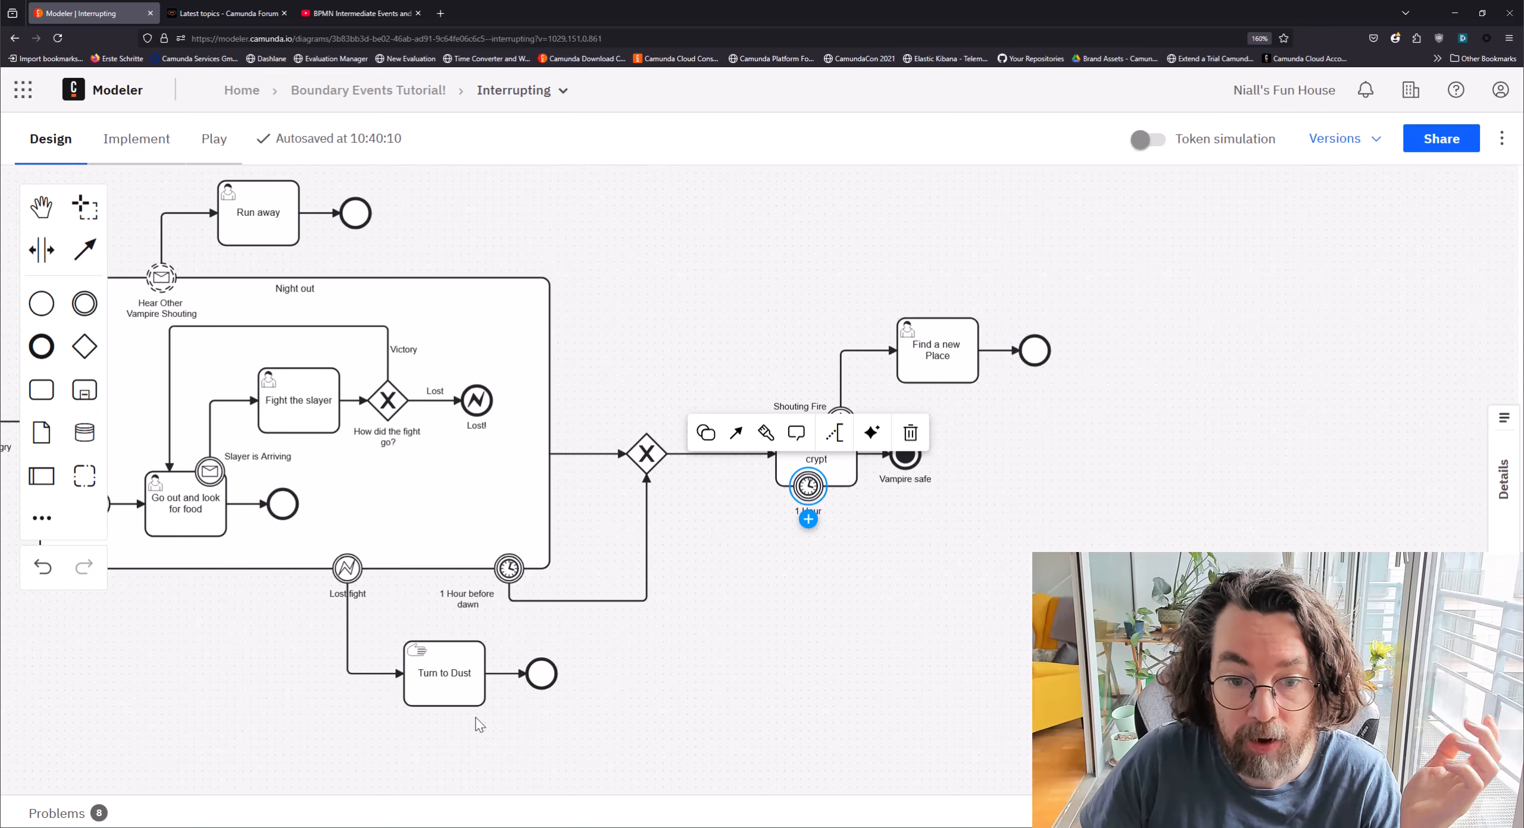
Step: Place an expanded sub-process in the empty area above and beyond "Night out" and change it to an event sub-process
click(456, 677)
scroll(783, 662, left, 5)
scroll(783, 662, down, 1)
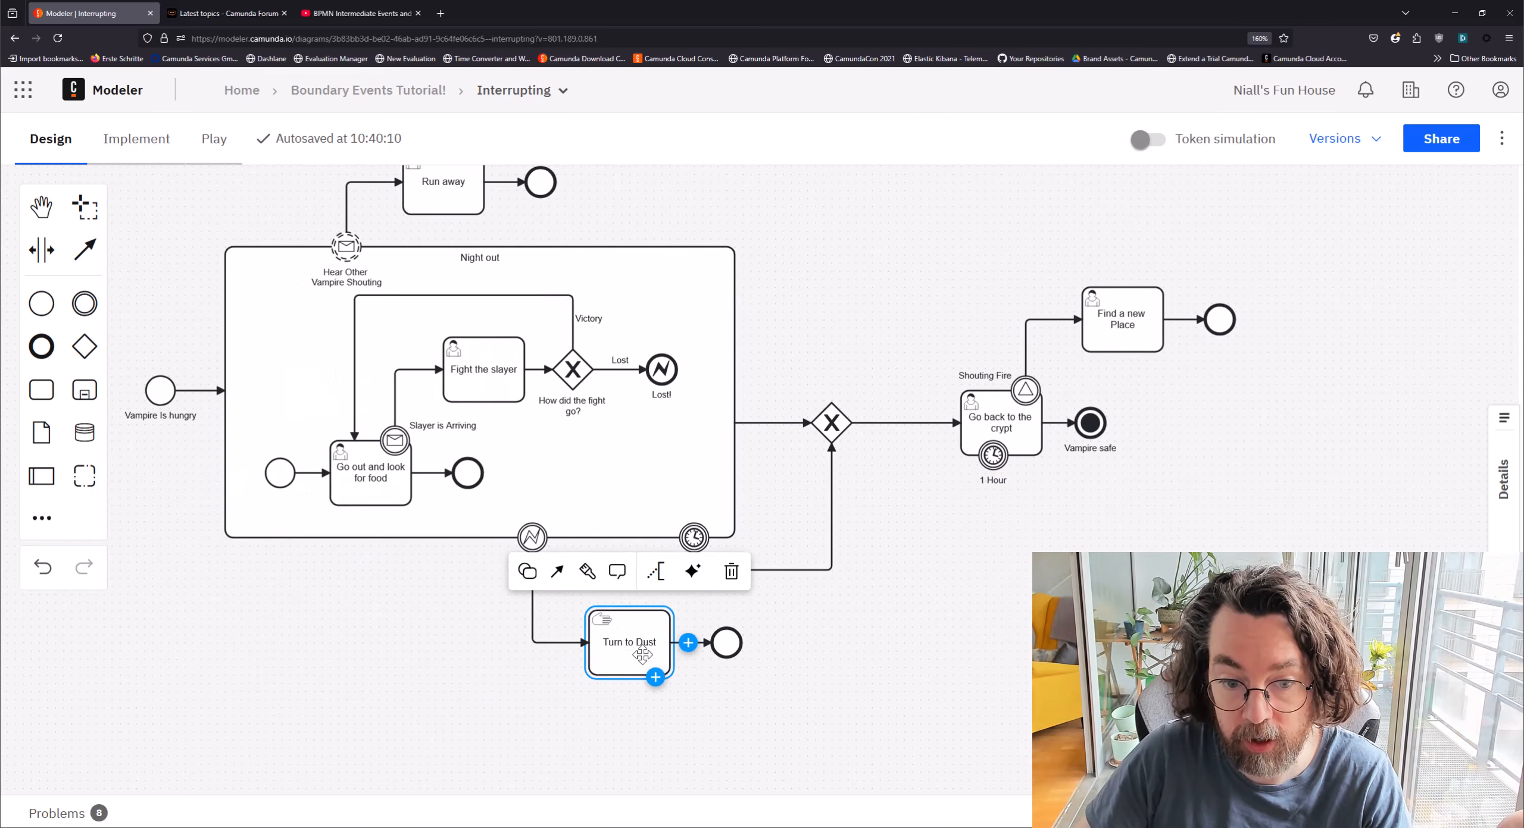
click(823, 619)
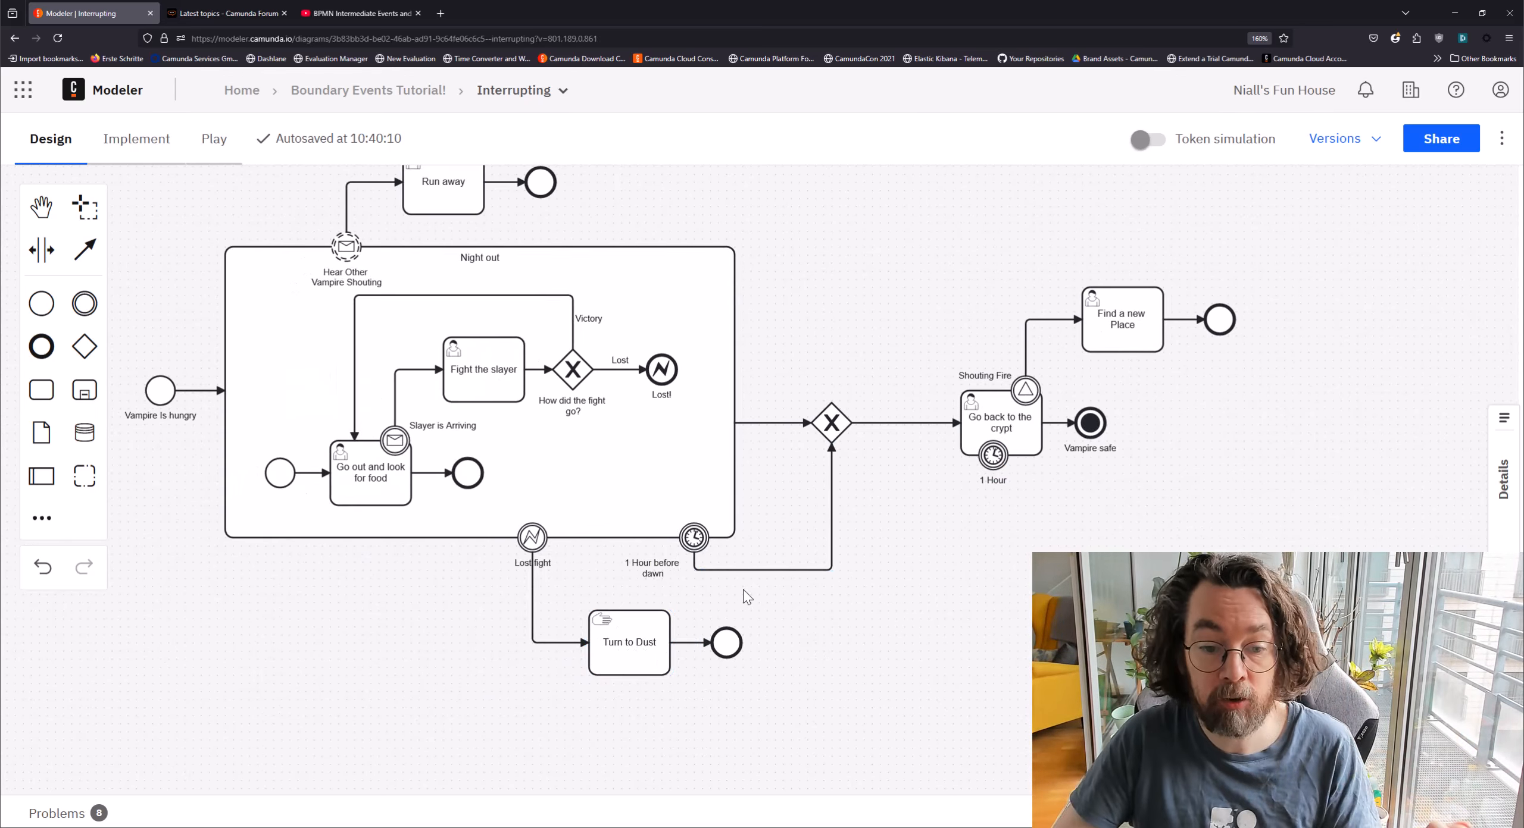
scroll(976, 607, down, 2)
scroll(970, 666, up, 2)
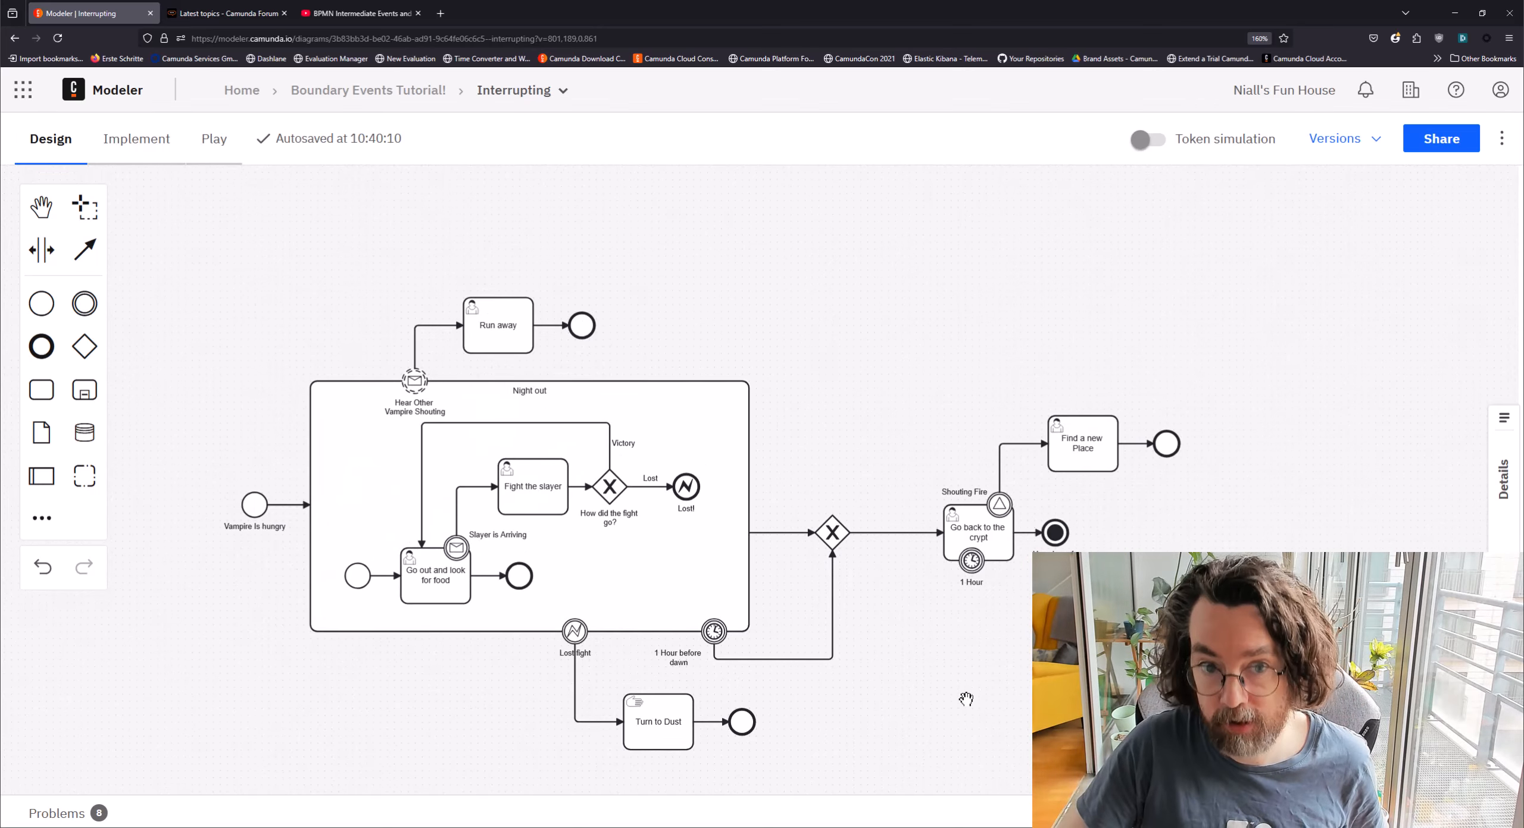
click(84, 389)
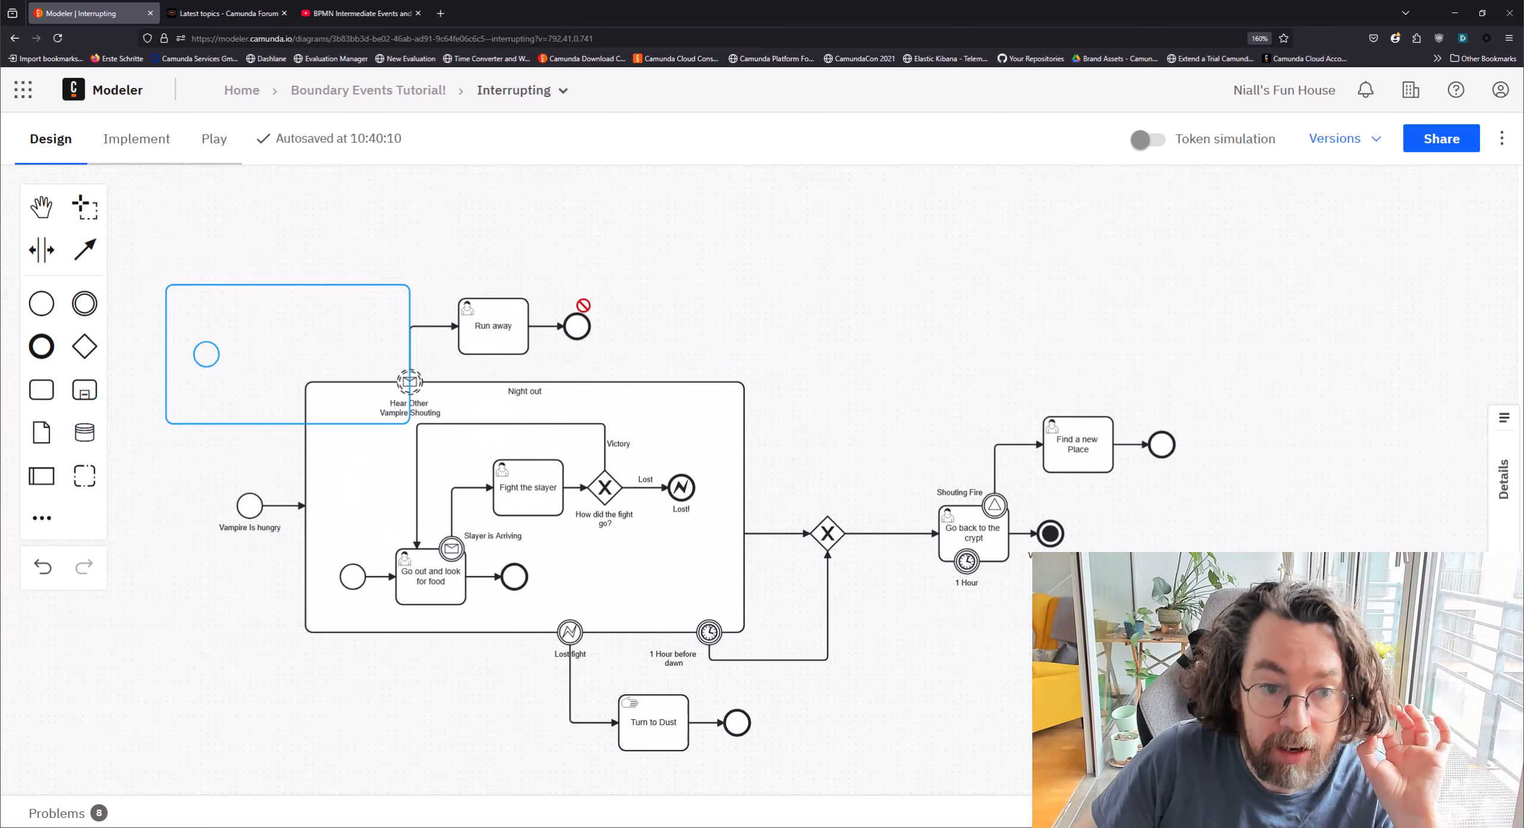
click(837, 277)
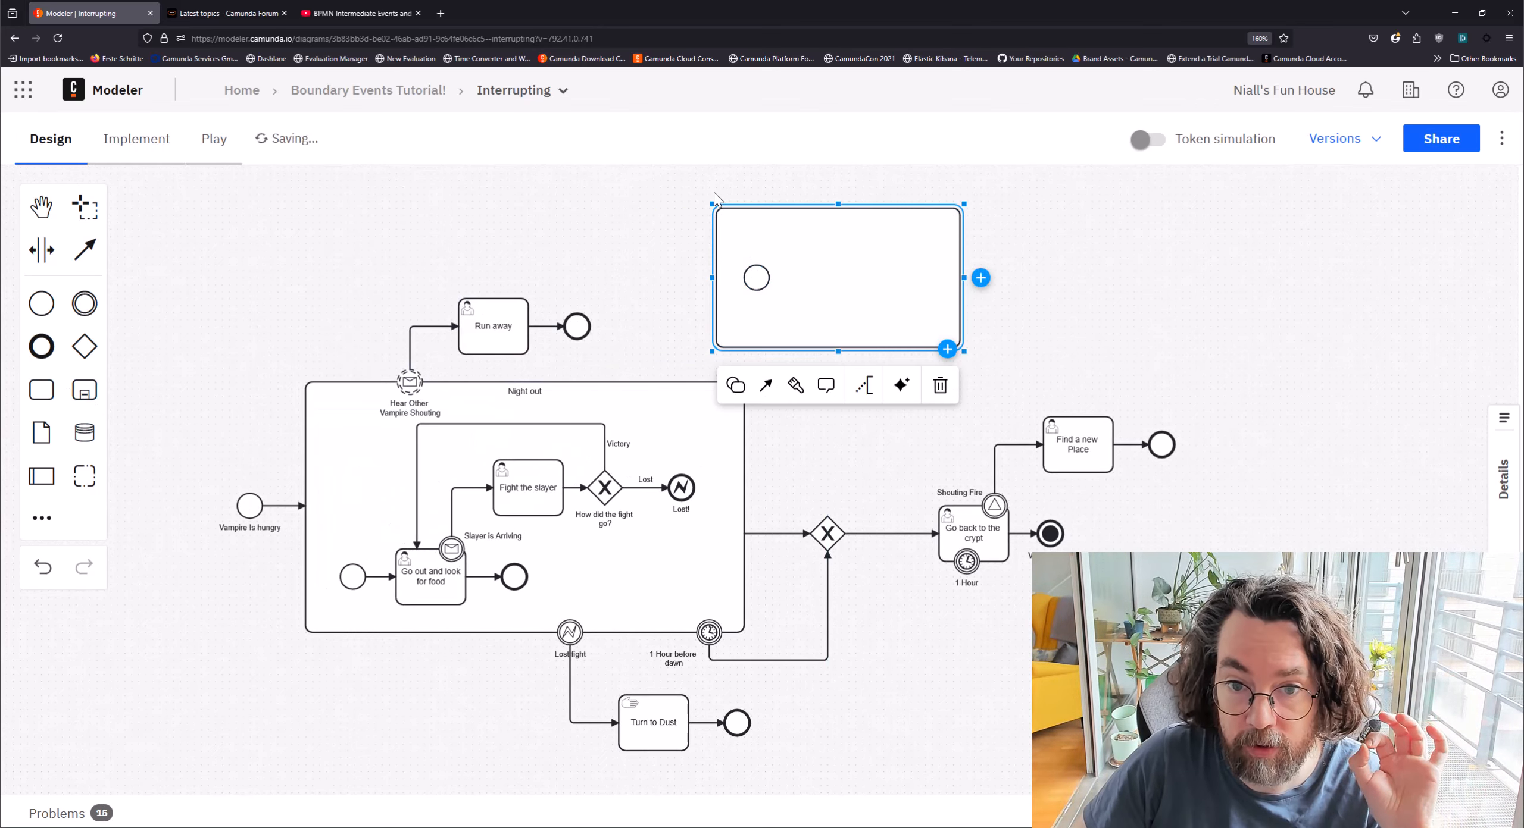
click(736, 385)
click(815, 528)
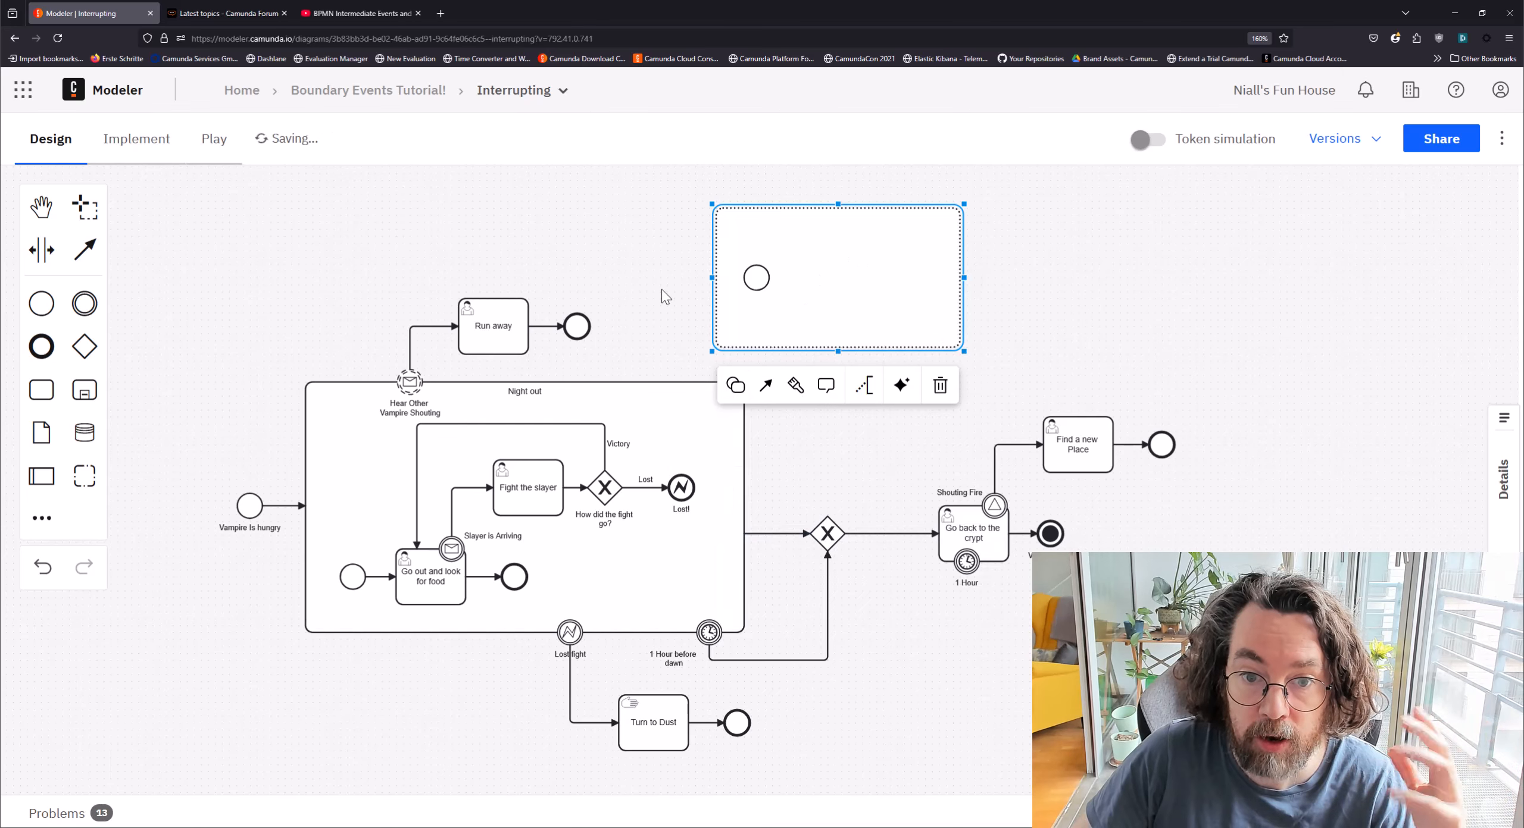
Step: Change the start event inside the event sub-process to an error start event
click(755, 278)
click(654, 226)
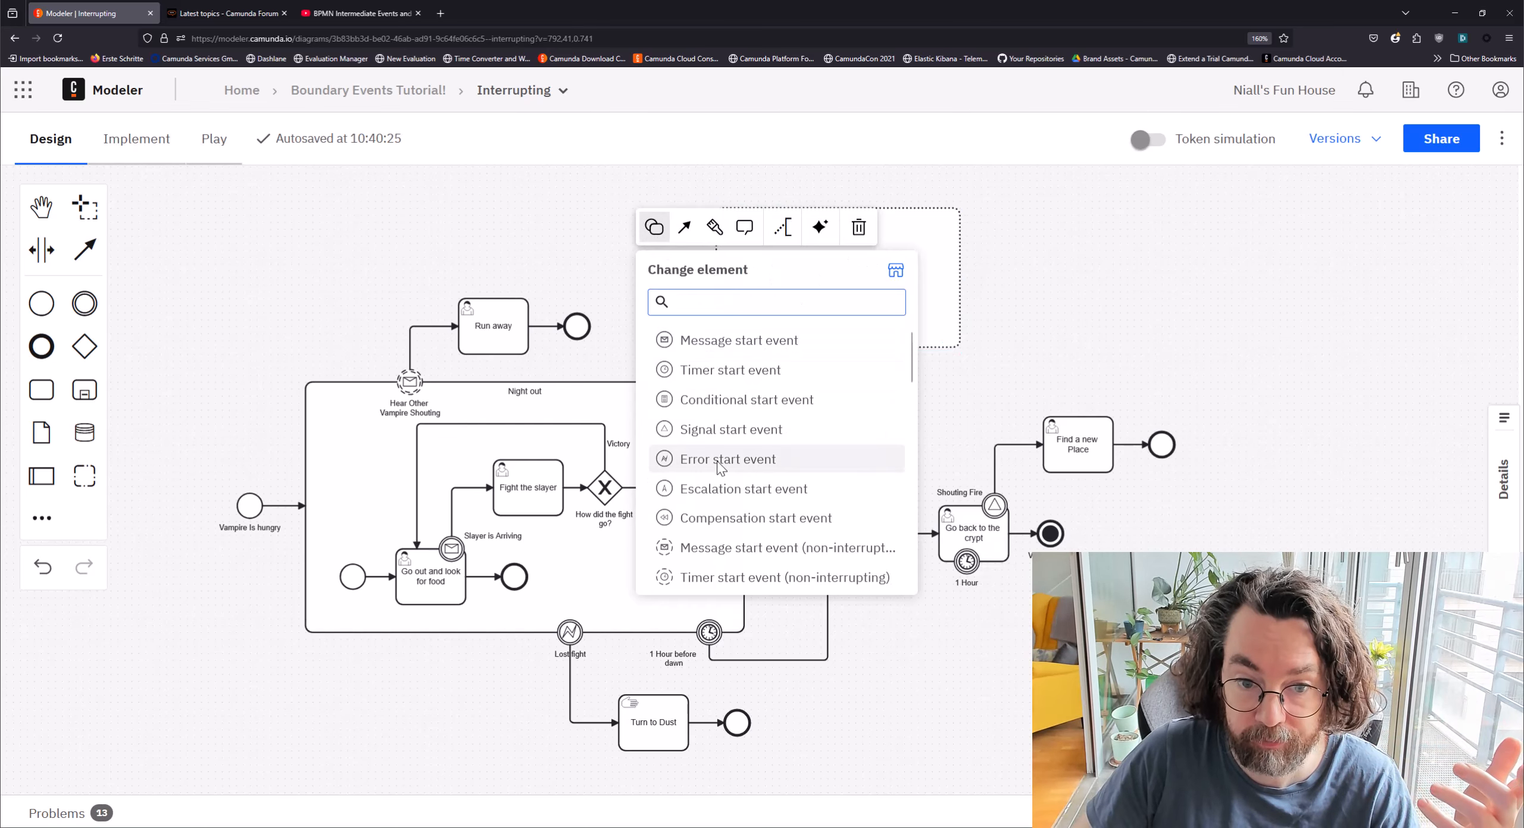
click(738, 456)
Step: Append a task named "Turn to Dust" to the error start event and follow it with an end event
click(784, 278)
click(787, 276)
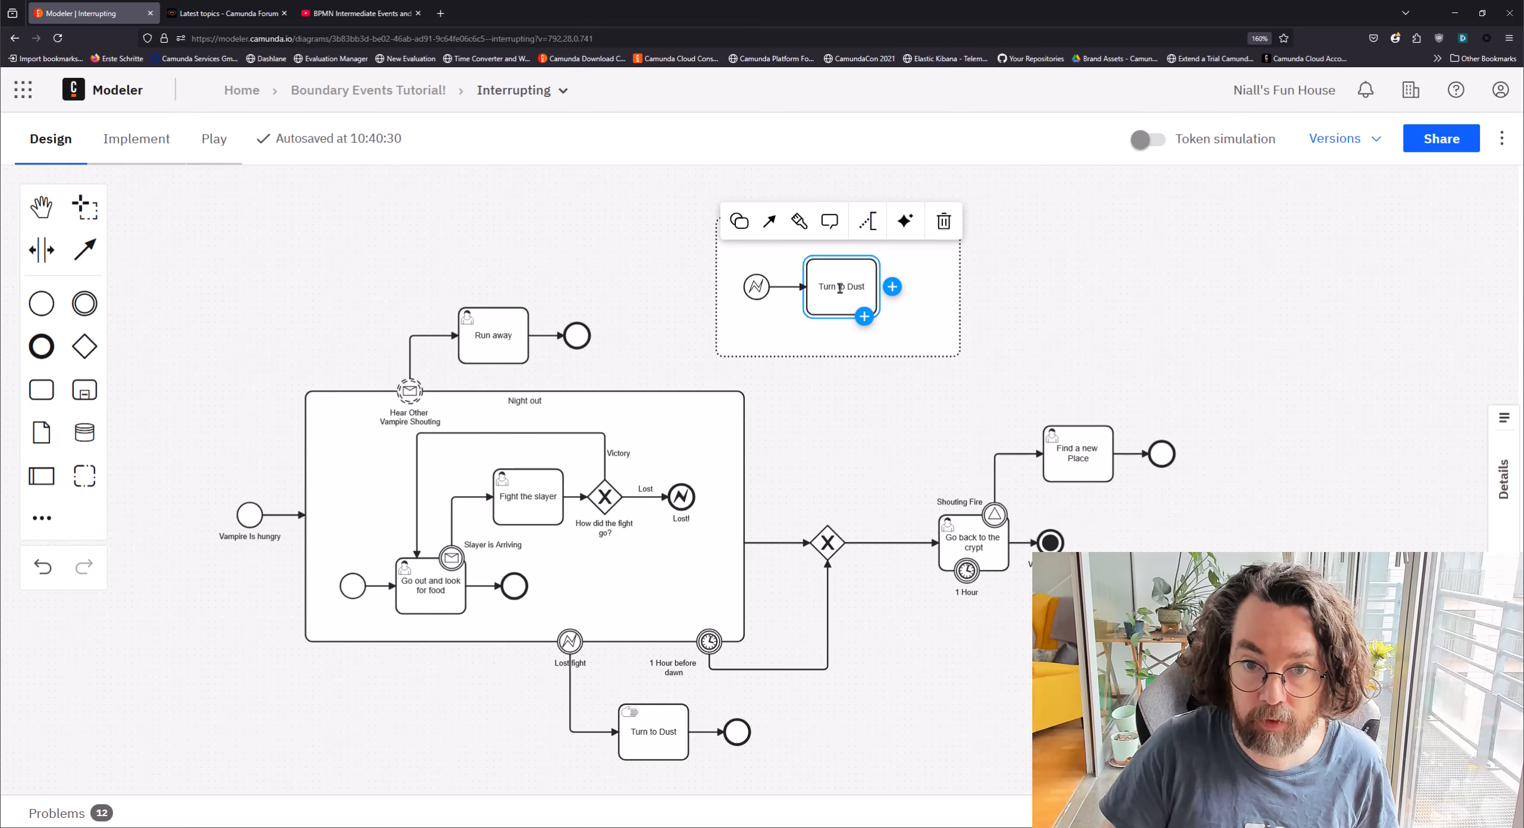
click(891, 286)
click(925, 287)
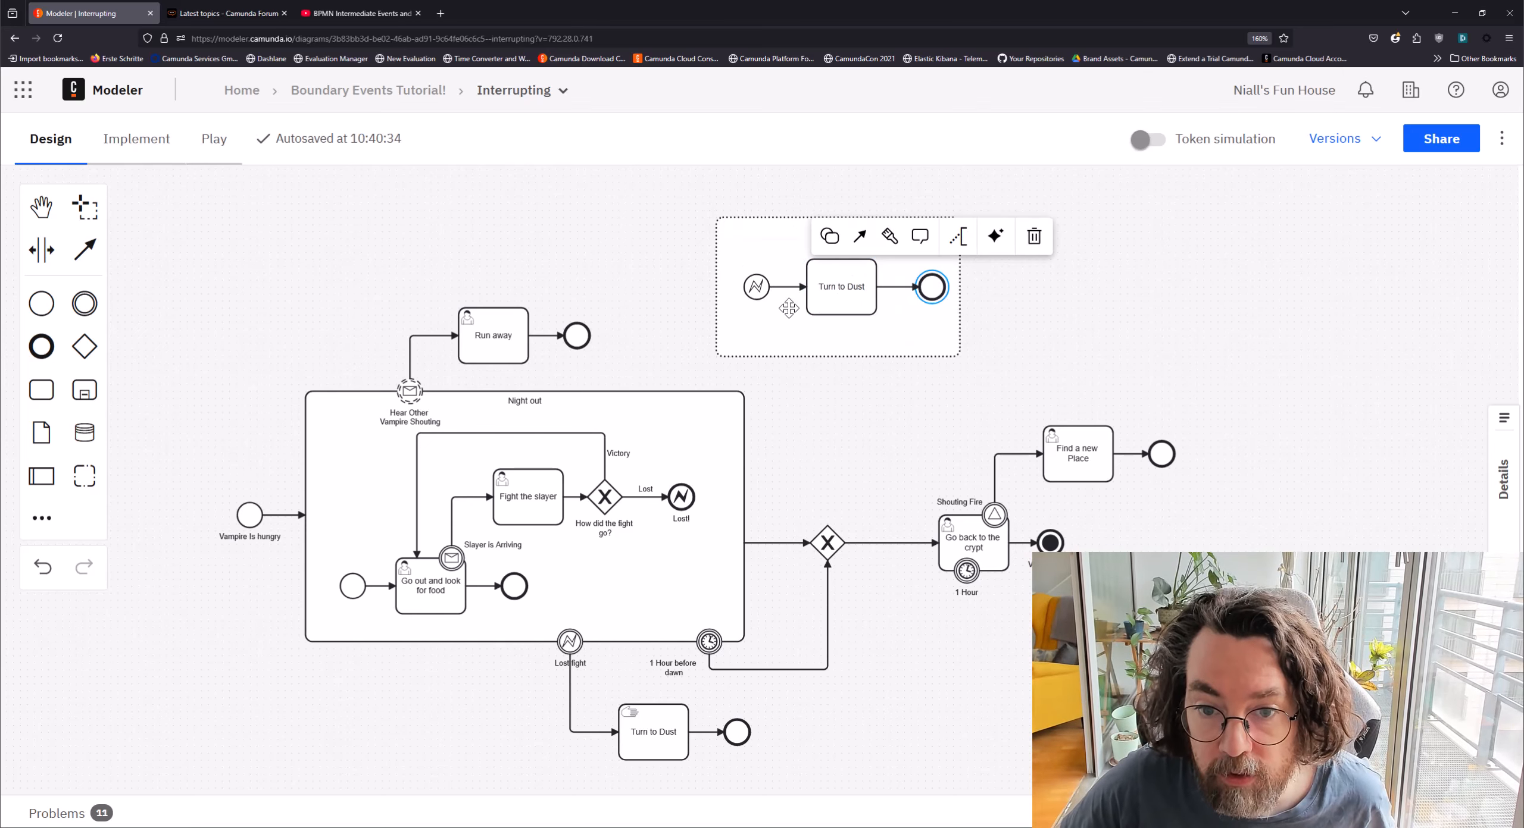
Step: Name the event sub-process's error start event "Death" and its end event "Vampire Dead"
double_click(762, 283)
text(De)
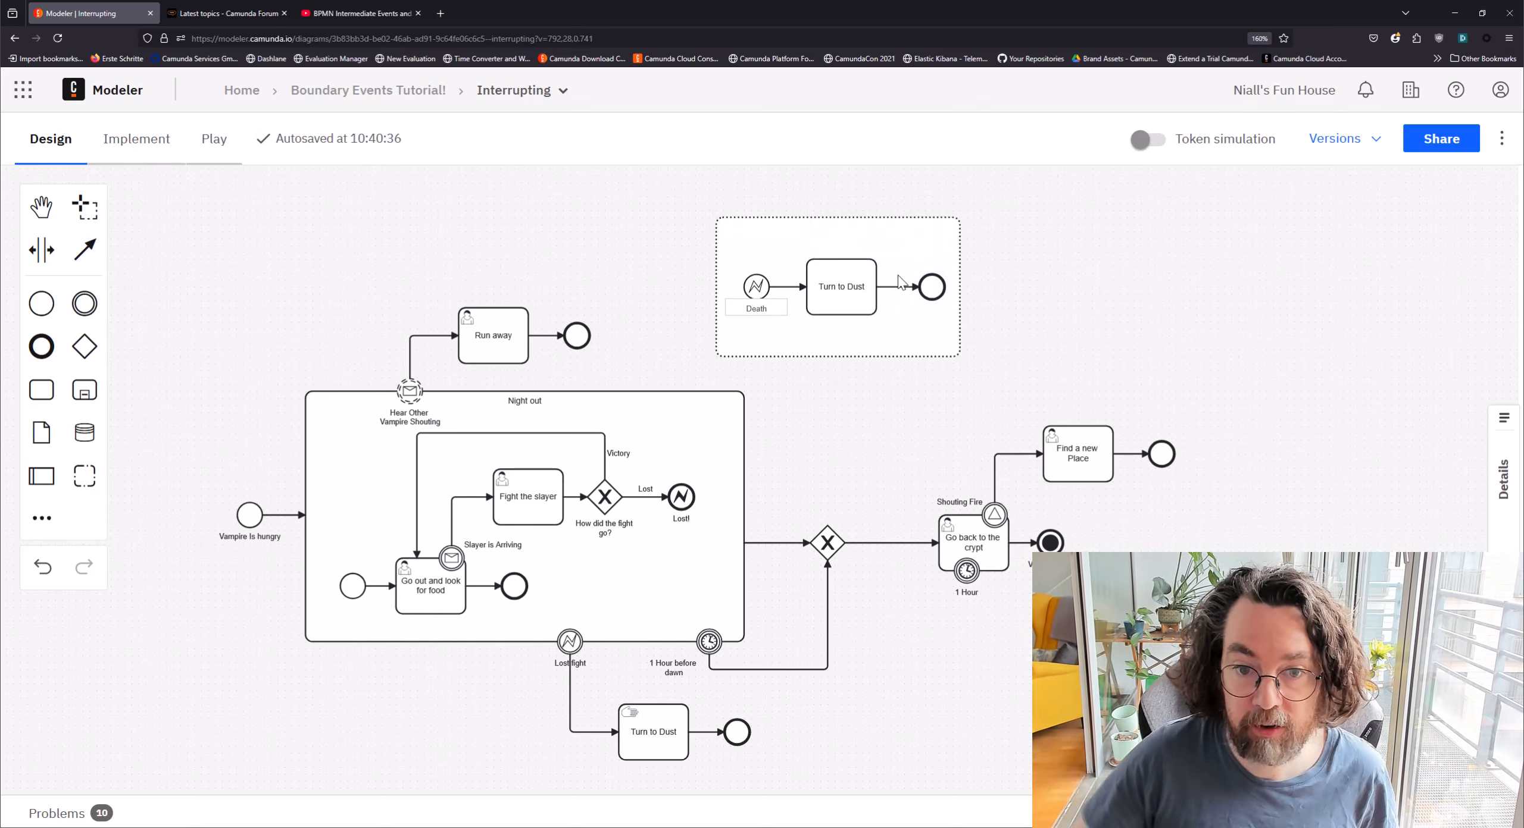
text(ath)
double_click(935, 275)
text(W)
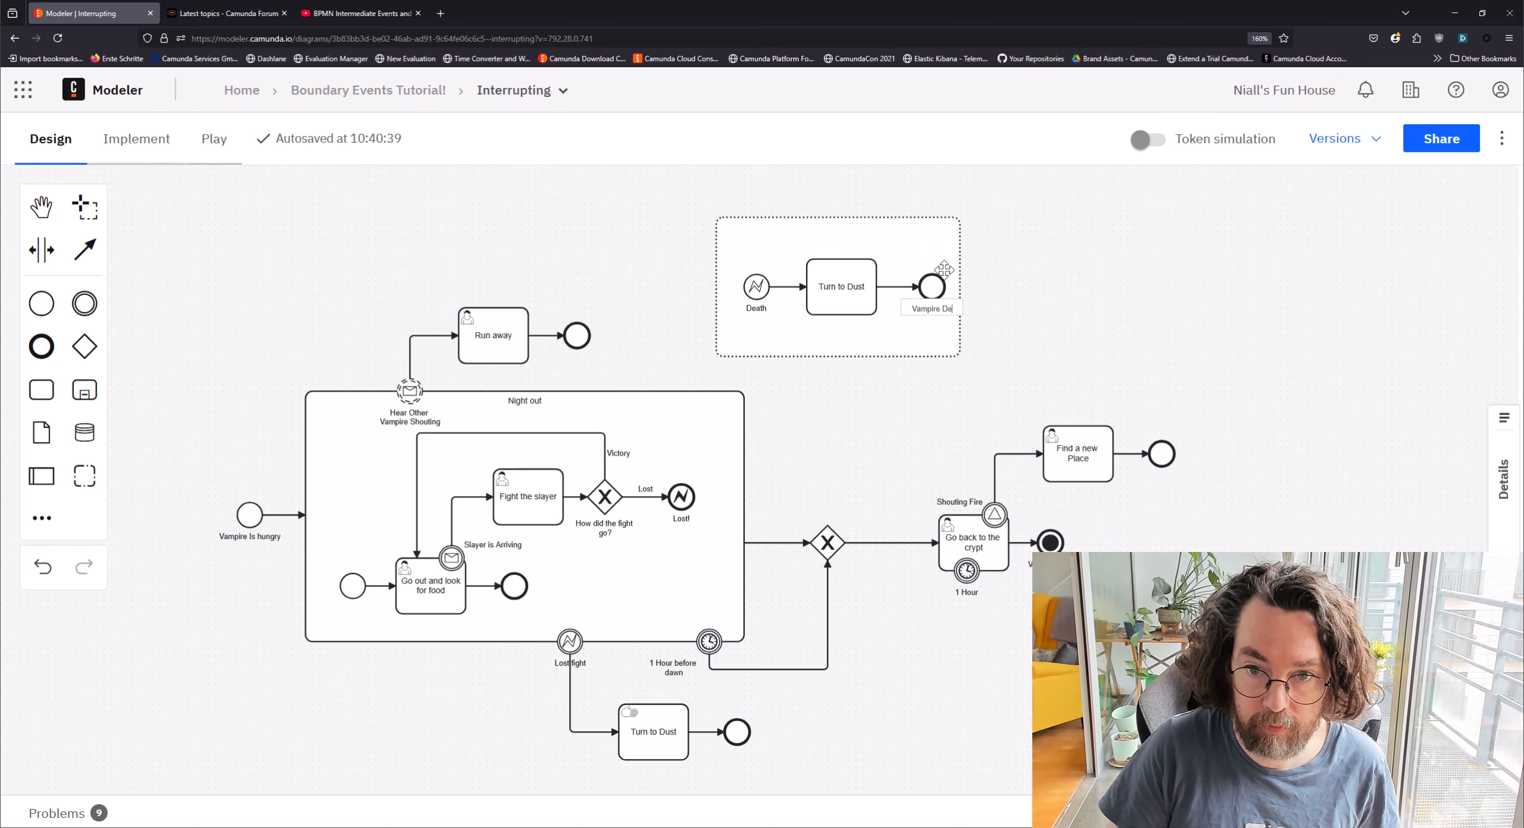
key(Return)
Step: Delete the "Turn to Dust" task between the "Lost fight" boundary event and its end event
drag(659, 604, 656, 526)
click(654, 646)
click(752, 590)
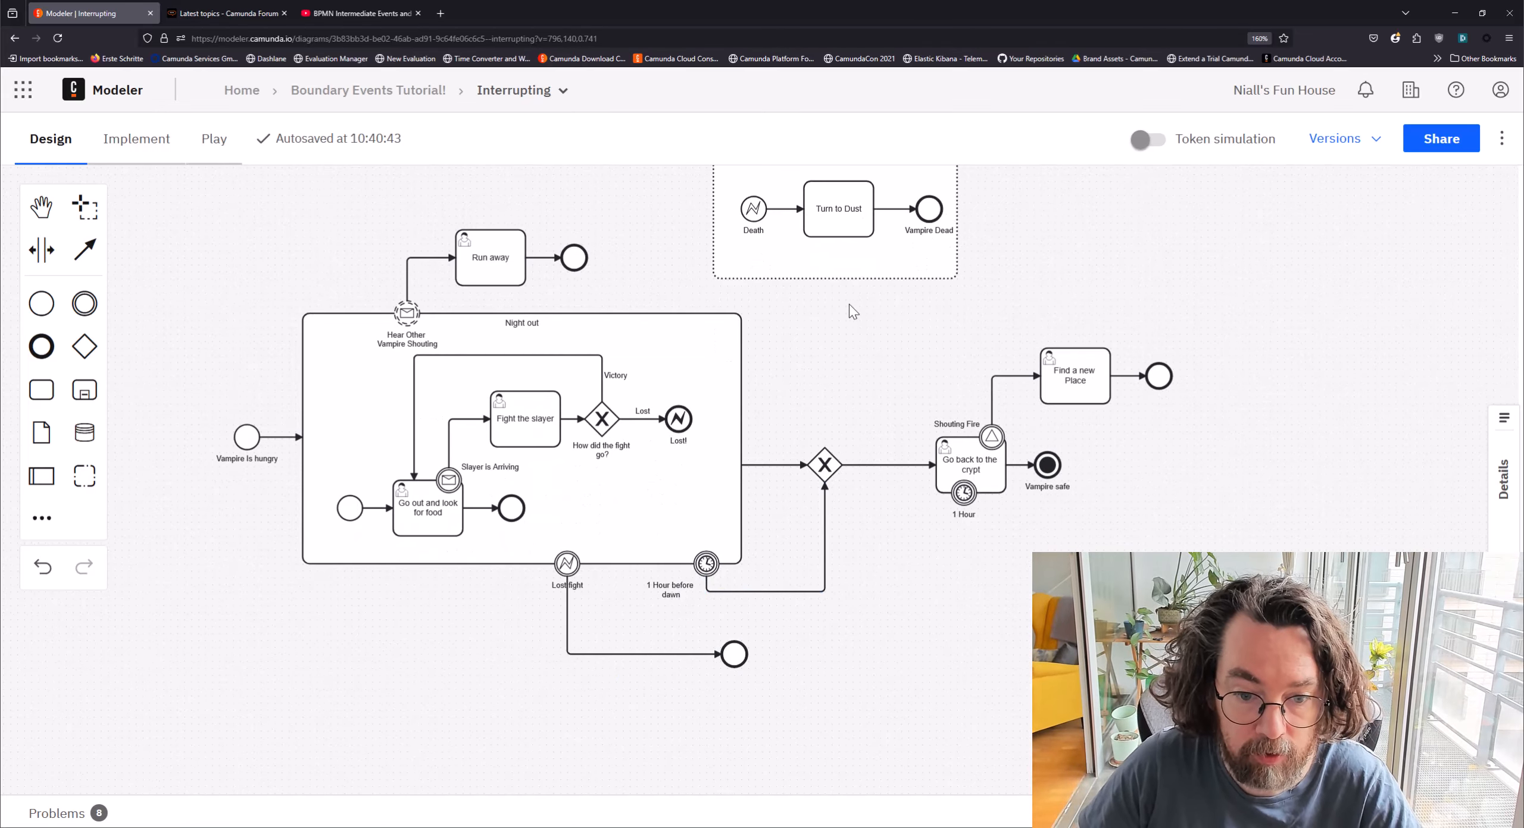
Step: Change the "Turn to Dust" task in the event sub-process to a manual task
click(840, 216)
drag(1031, 232, 1001, 321)
click(709, 232)
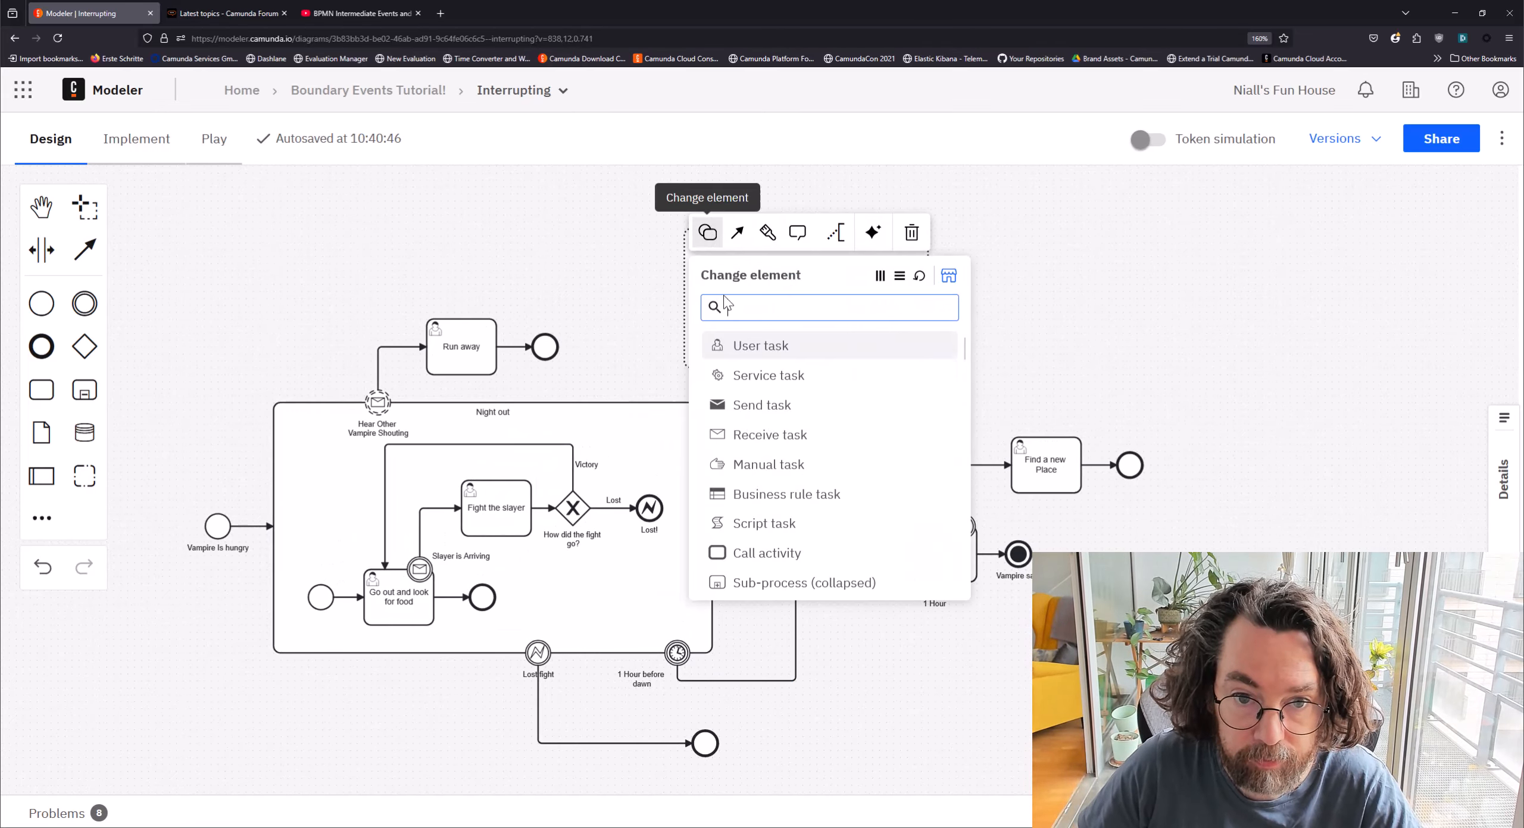
click(771, 466)
Step: Move the end event below "Night out" closer to the "Lost fight" boundary event
drag(694, 755, 603, 754)
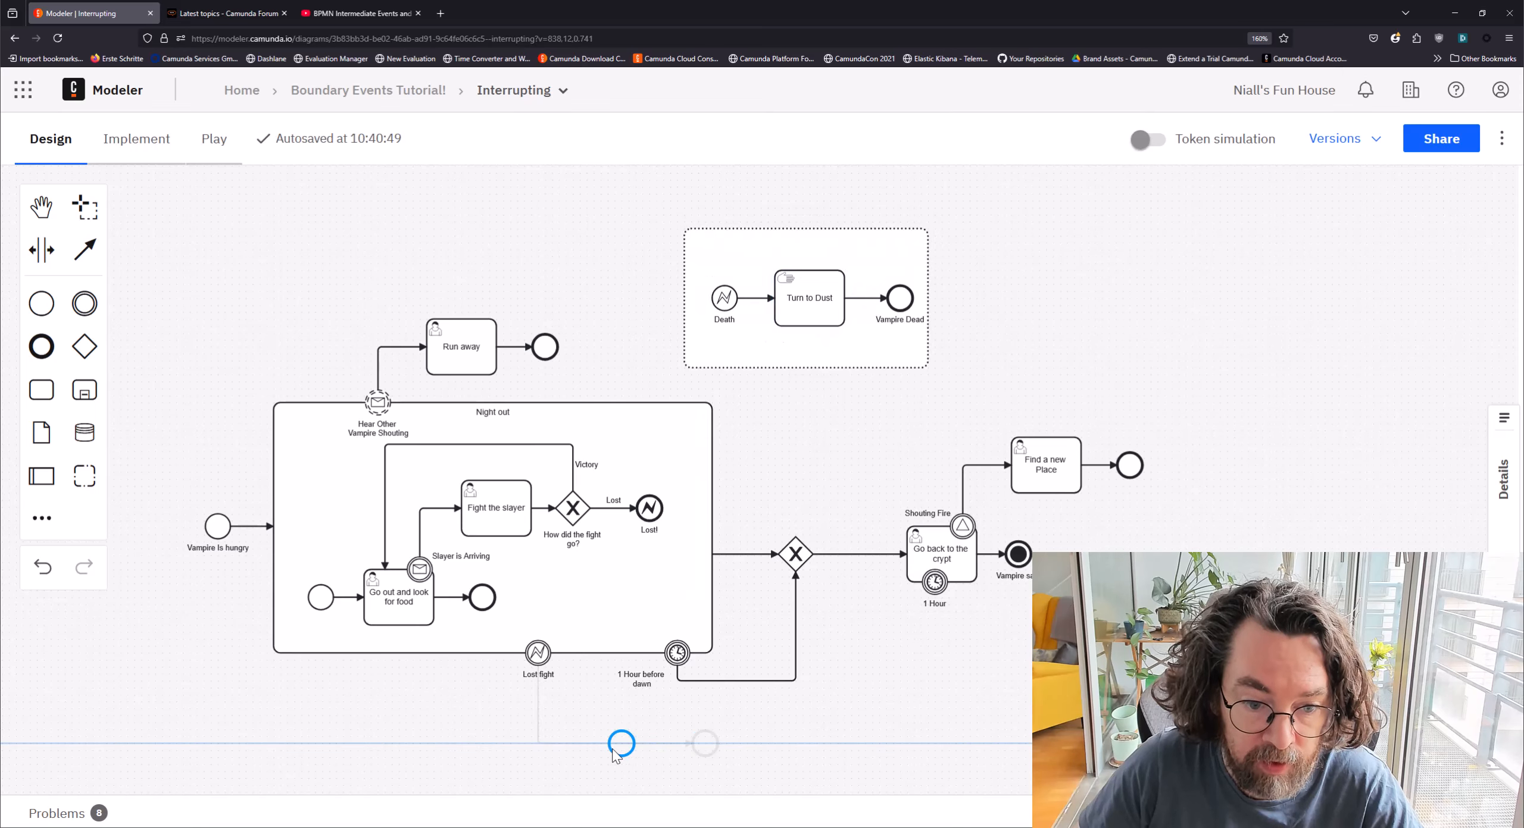
scroll(560, 503, down, 4)
click(564, 509)
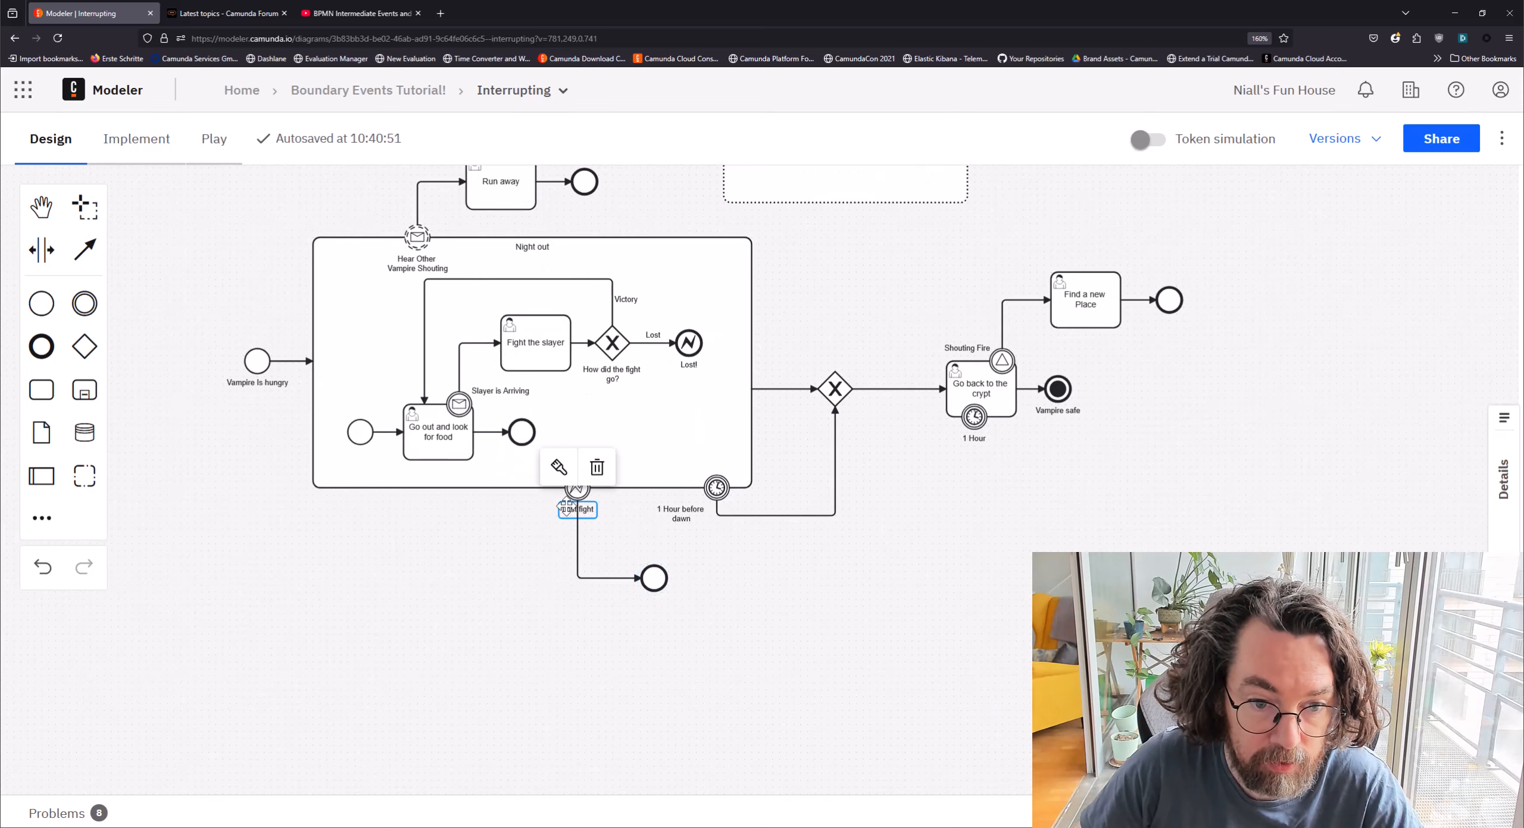
Step: Shift the "Lost fight" label clear of its boundary event and change the connected end event to an error end event named "Dead"
drag(565, 510, 536, 517)
click(653, 578)
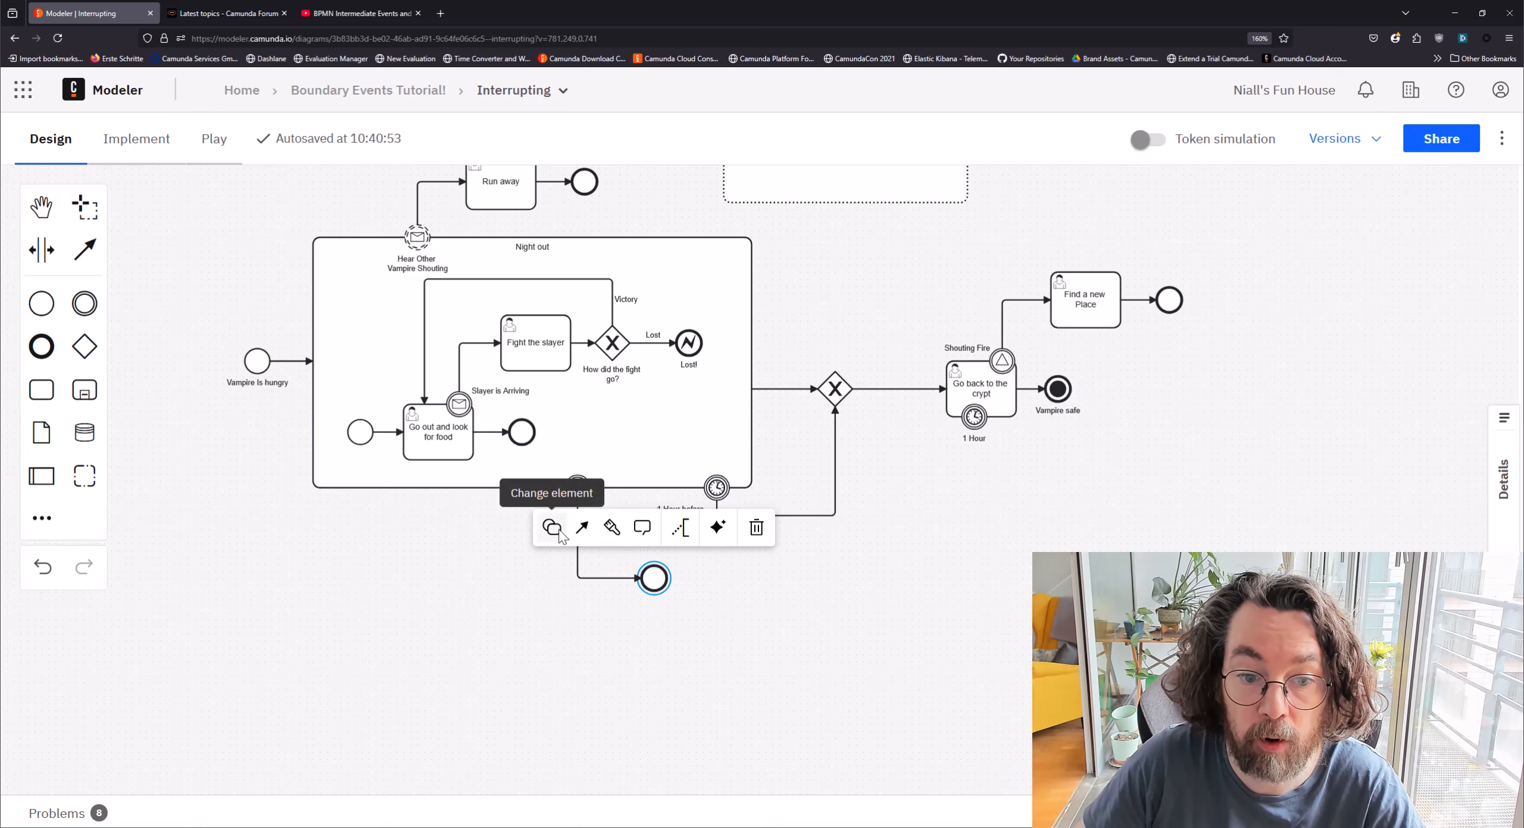
click(612, 528)
click(634, 442)
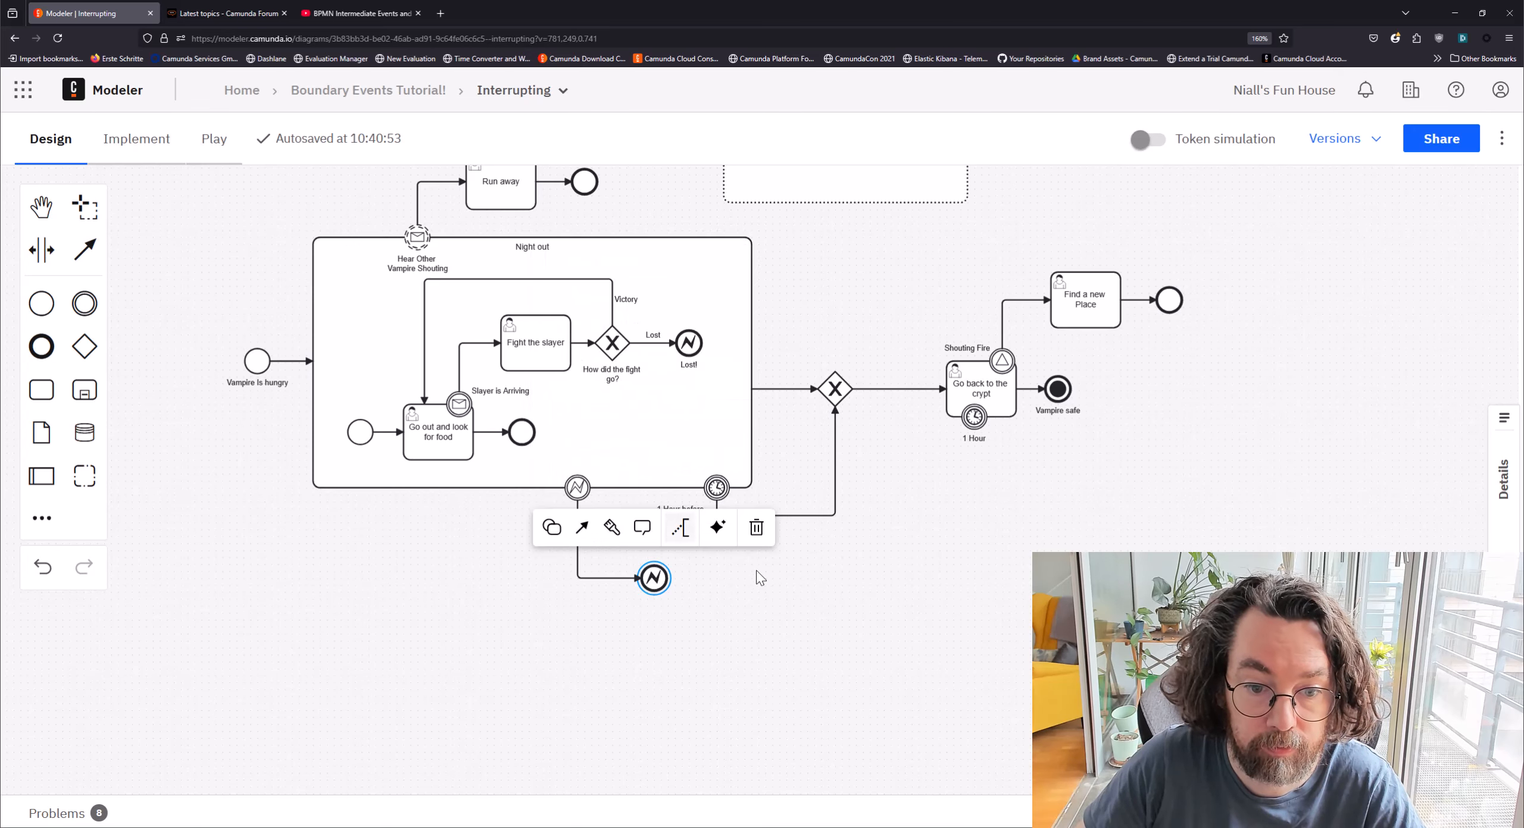
double_click(653, 579)
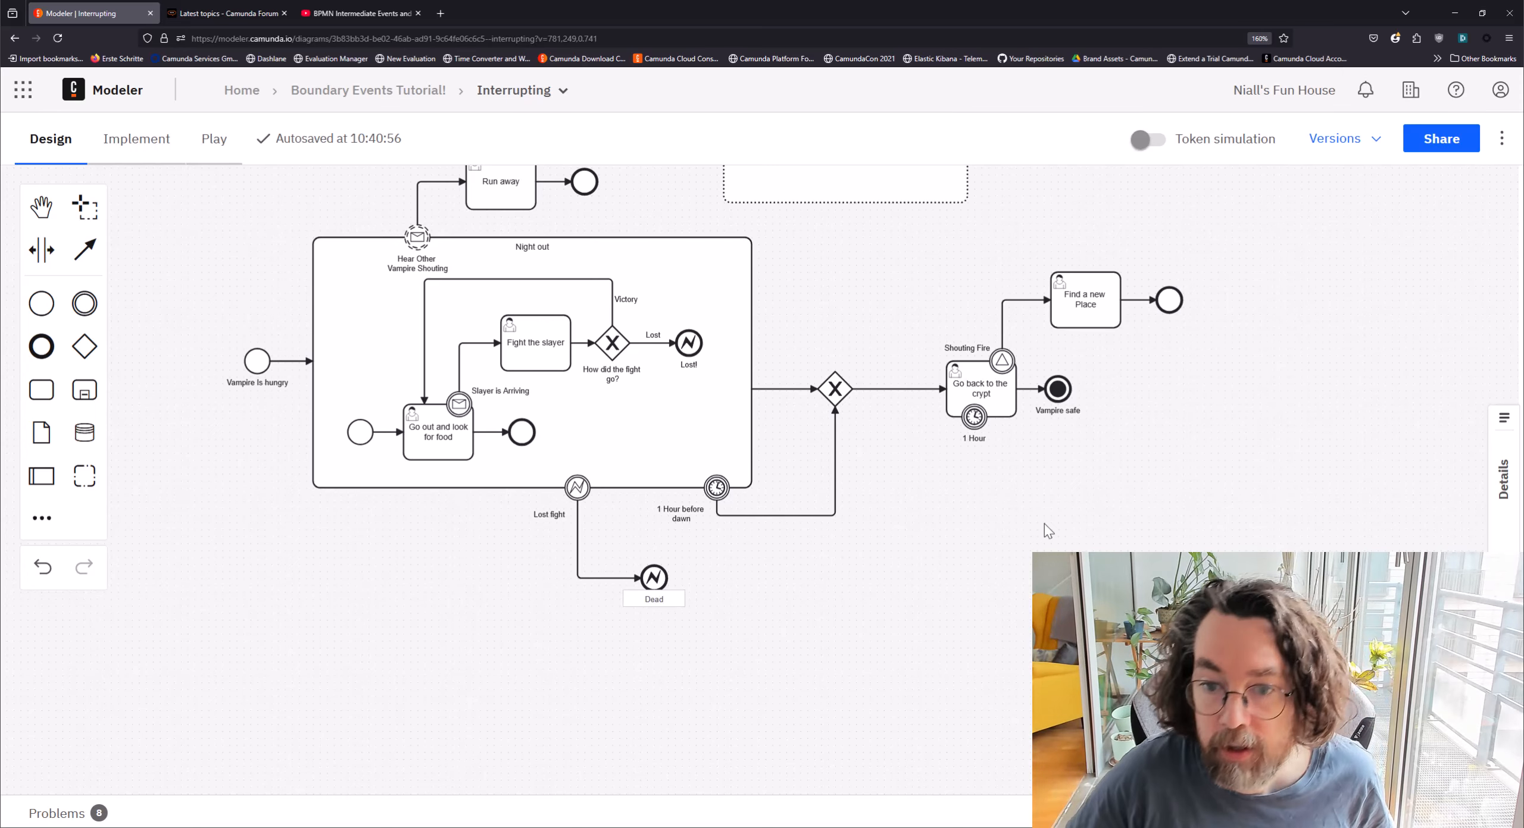
Step: Move the "1 Hour" label aside and append an end event to the timer boundary event on "Go back to the crypt"
scroll(1044, 524, up, 3)
scroll(1044, 523, right, 3)
click(817, 569)
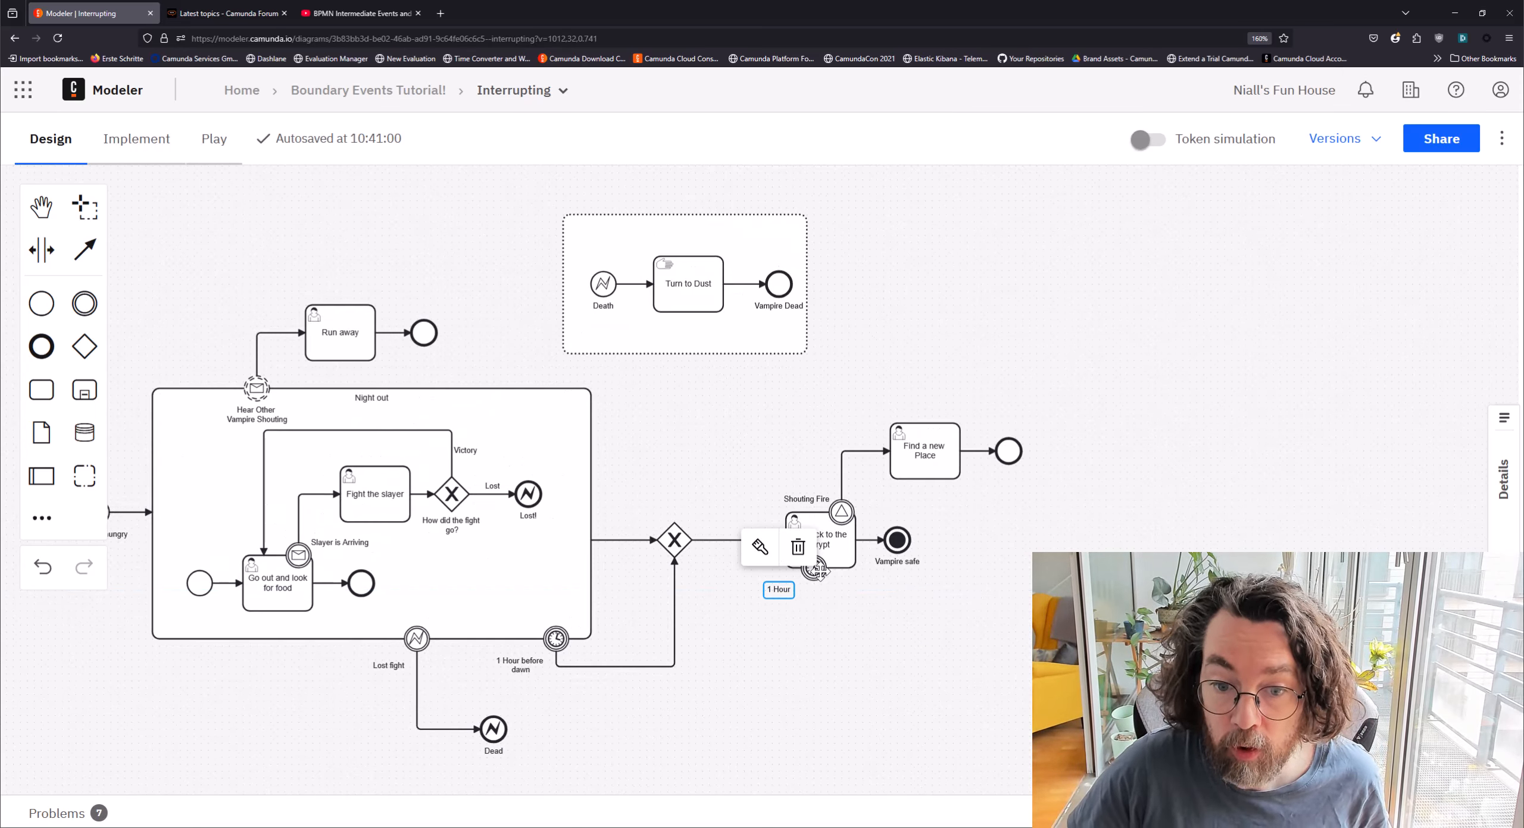
click(820, 571)
mouse_move(816, 596)
click(817, 628)
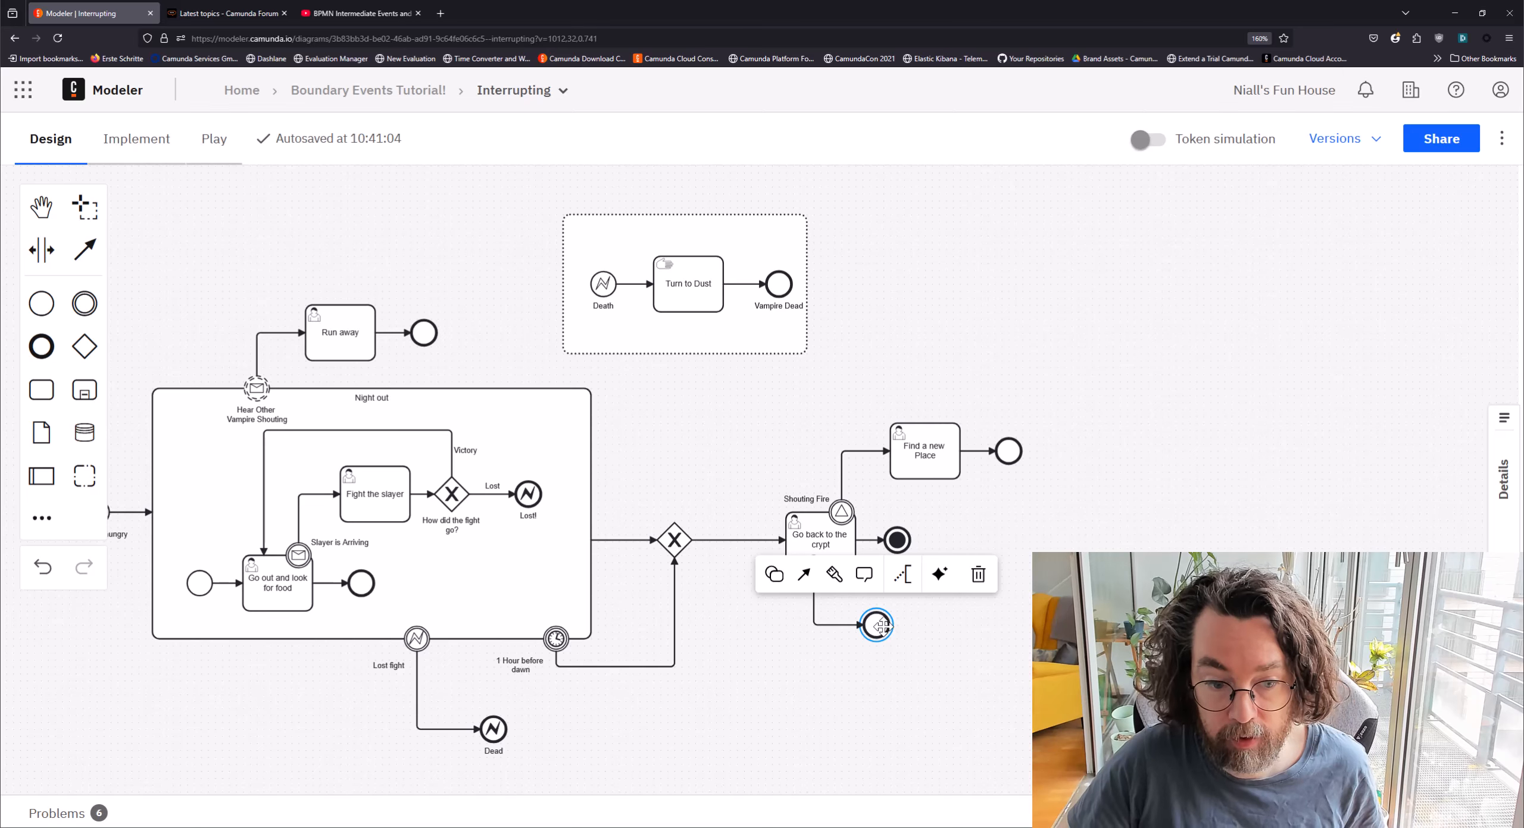
Step: Change the end event after the "1 Hour" timer to an error end event and name it "Dead"
click(775, 575)
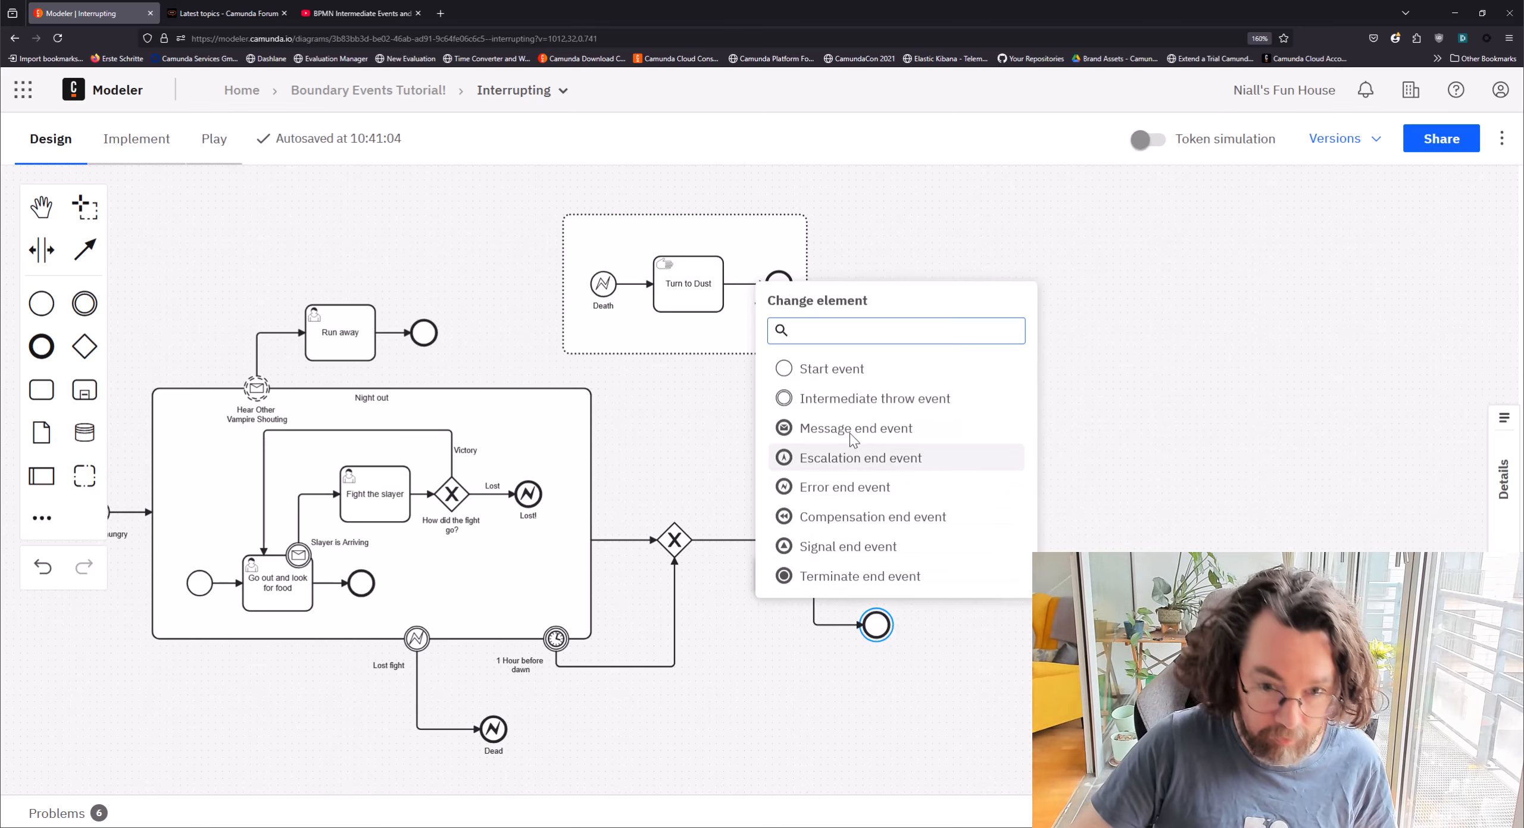
text(err)
key(Return)
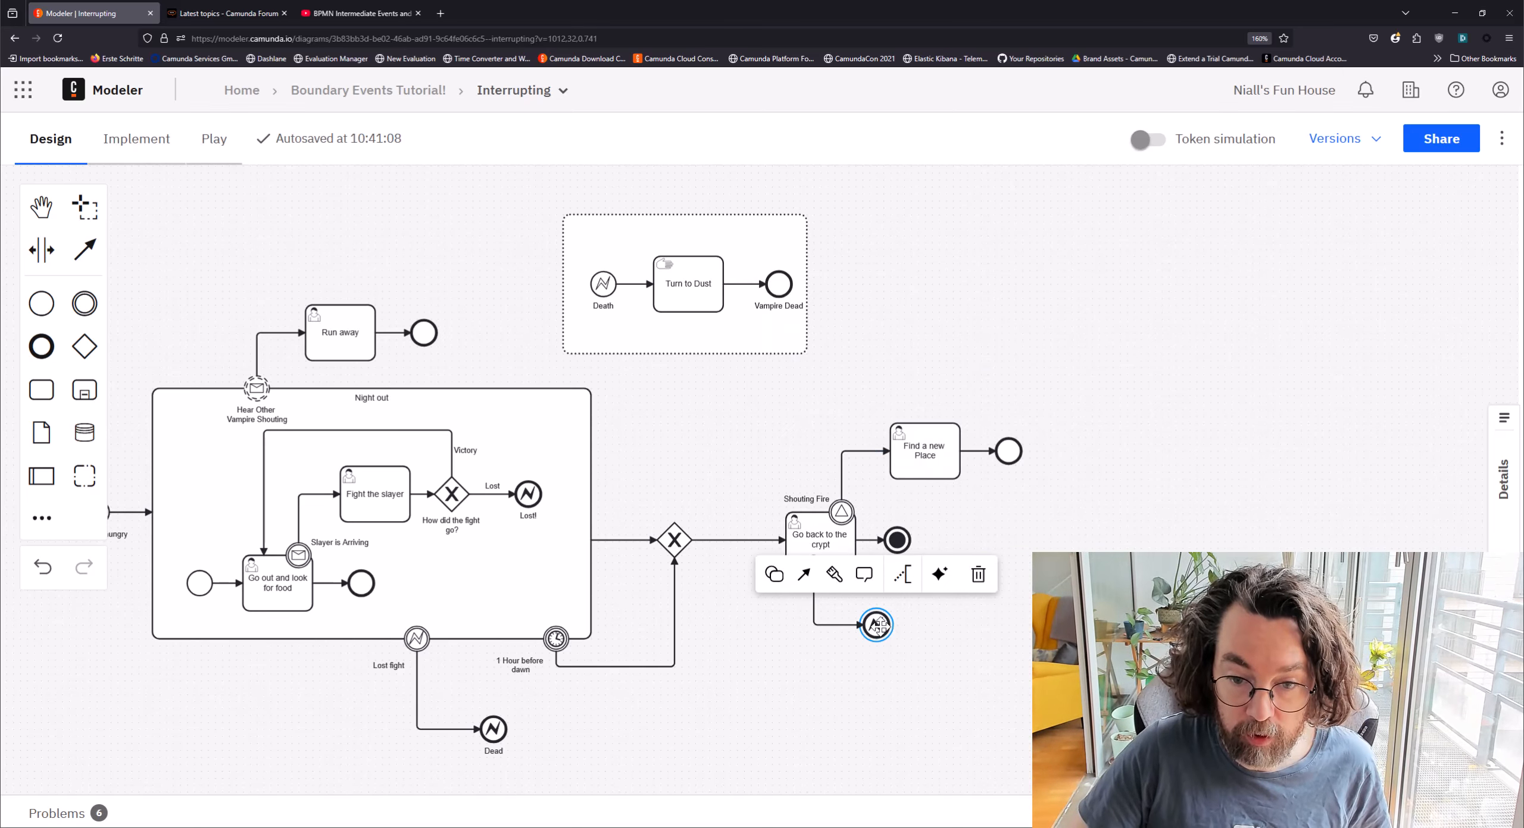
double_click(880, 625)
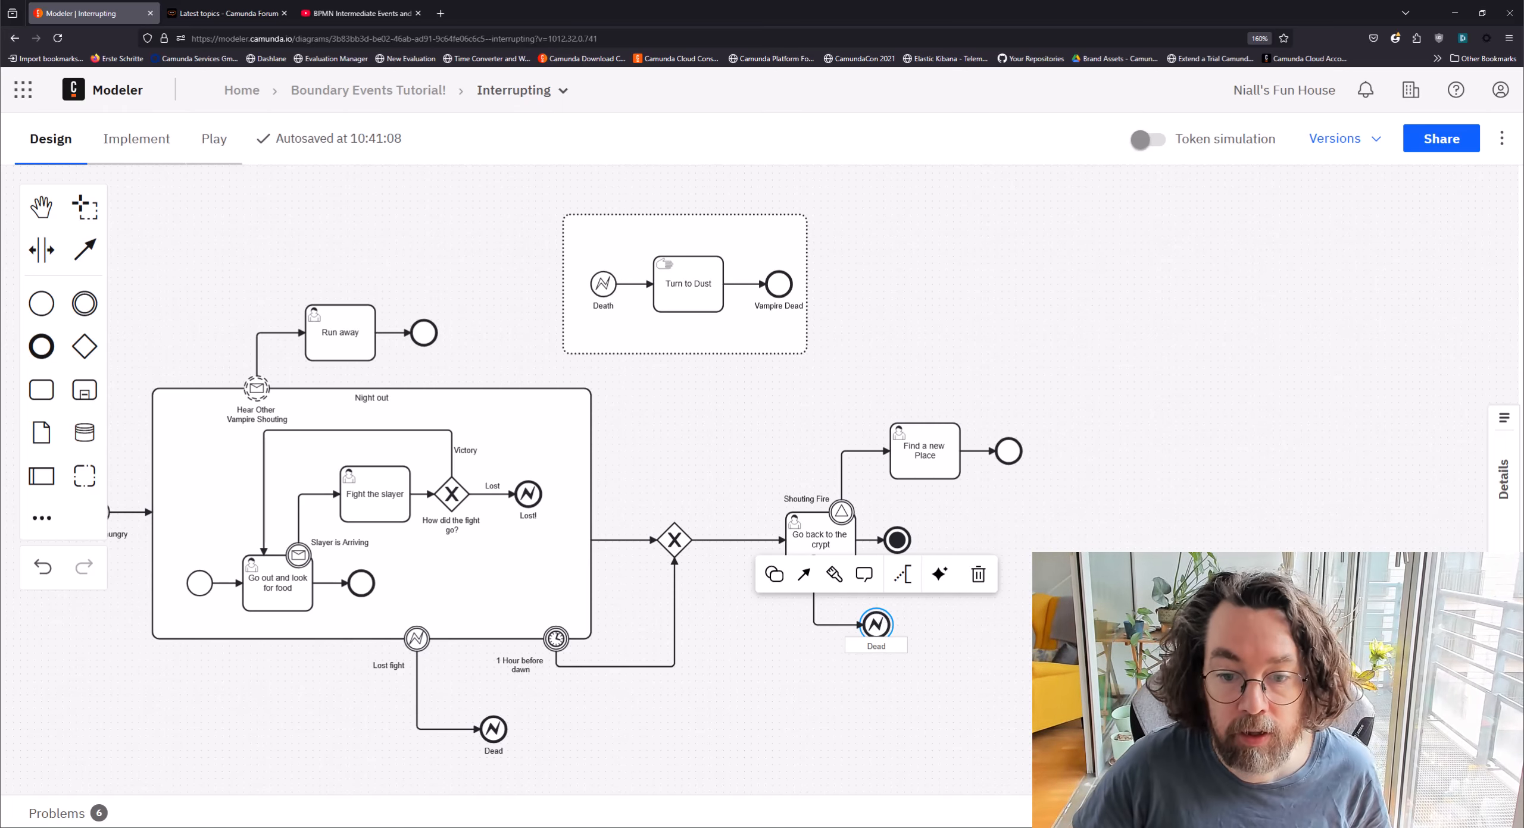
click(978, 643)
Step: Simulate the lost-fight path from "Vampire Is hungry", triggering "Slayer is Arriving" and completing "Fight the slayer"
drag(1056, 573, 1141, 523)
scroll(1046, 540, down, 1)
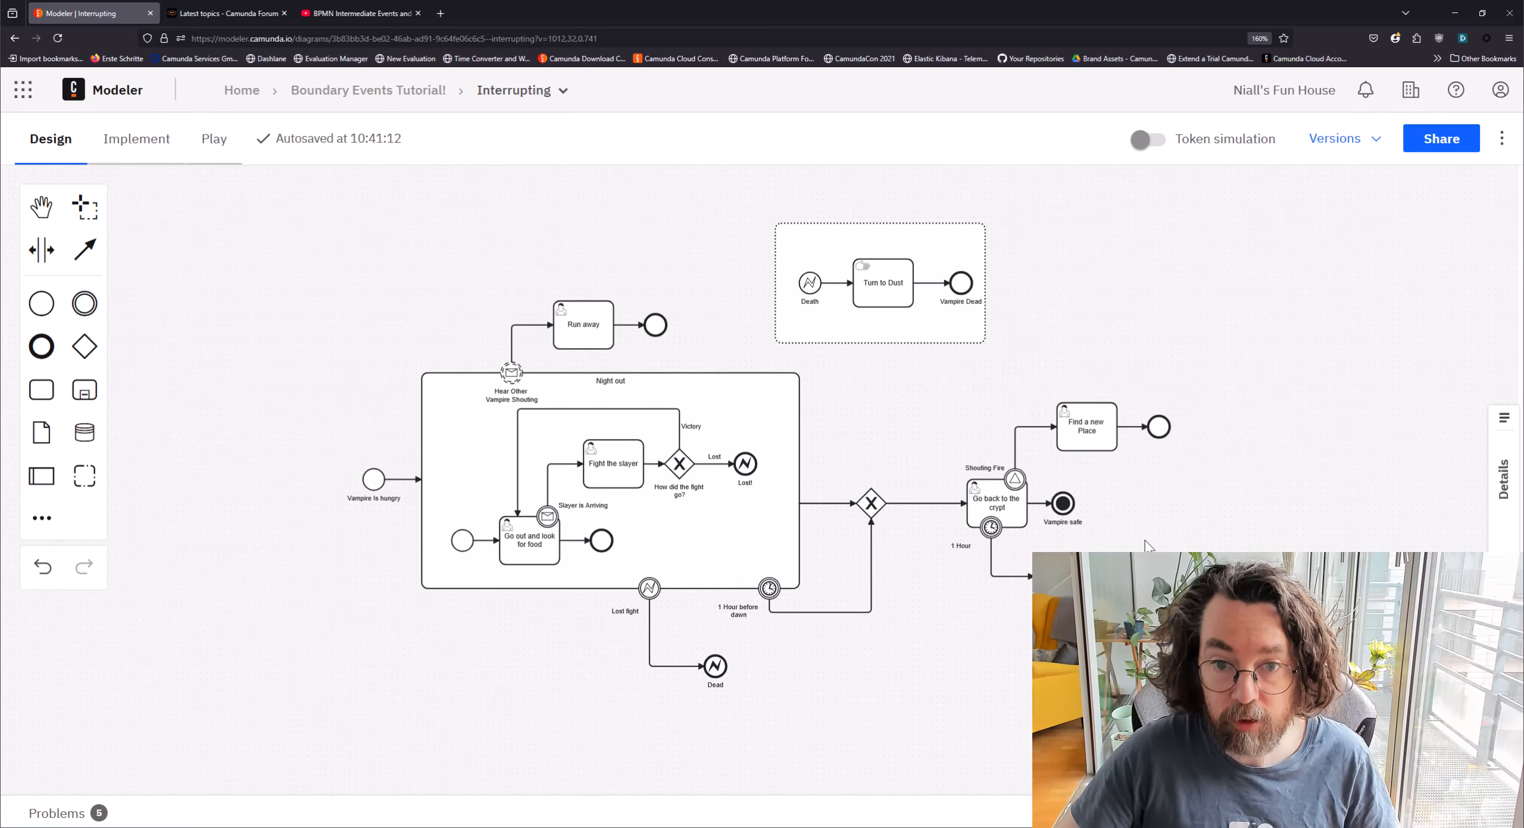
click(1148, 138)
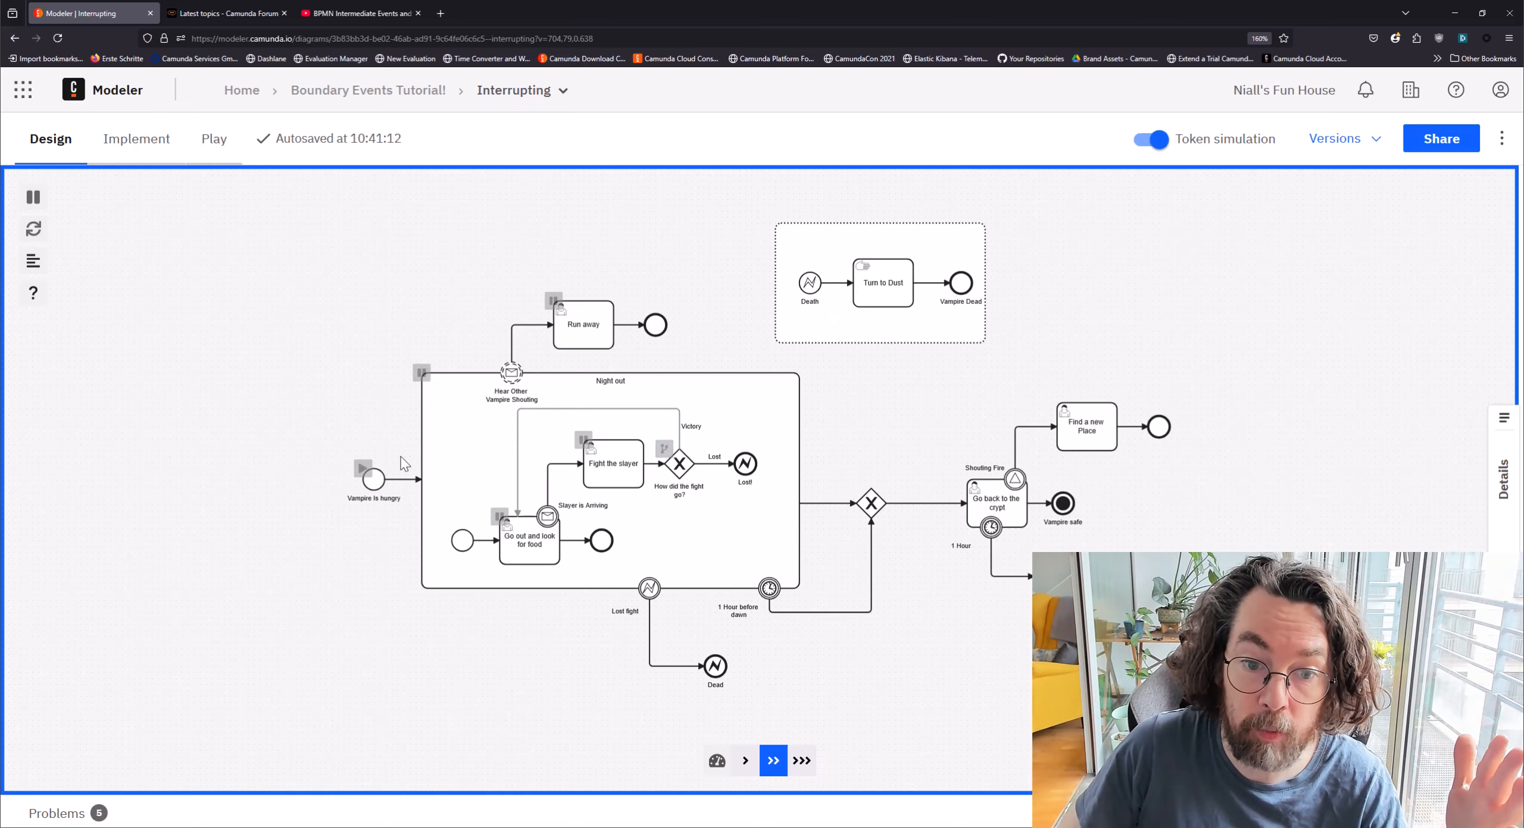
click(363, 470)
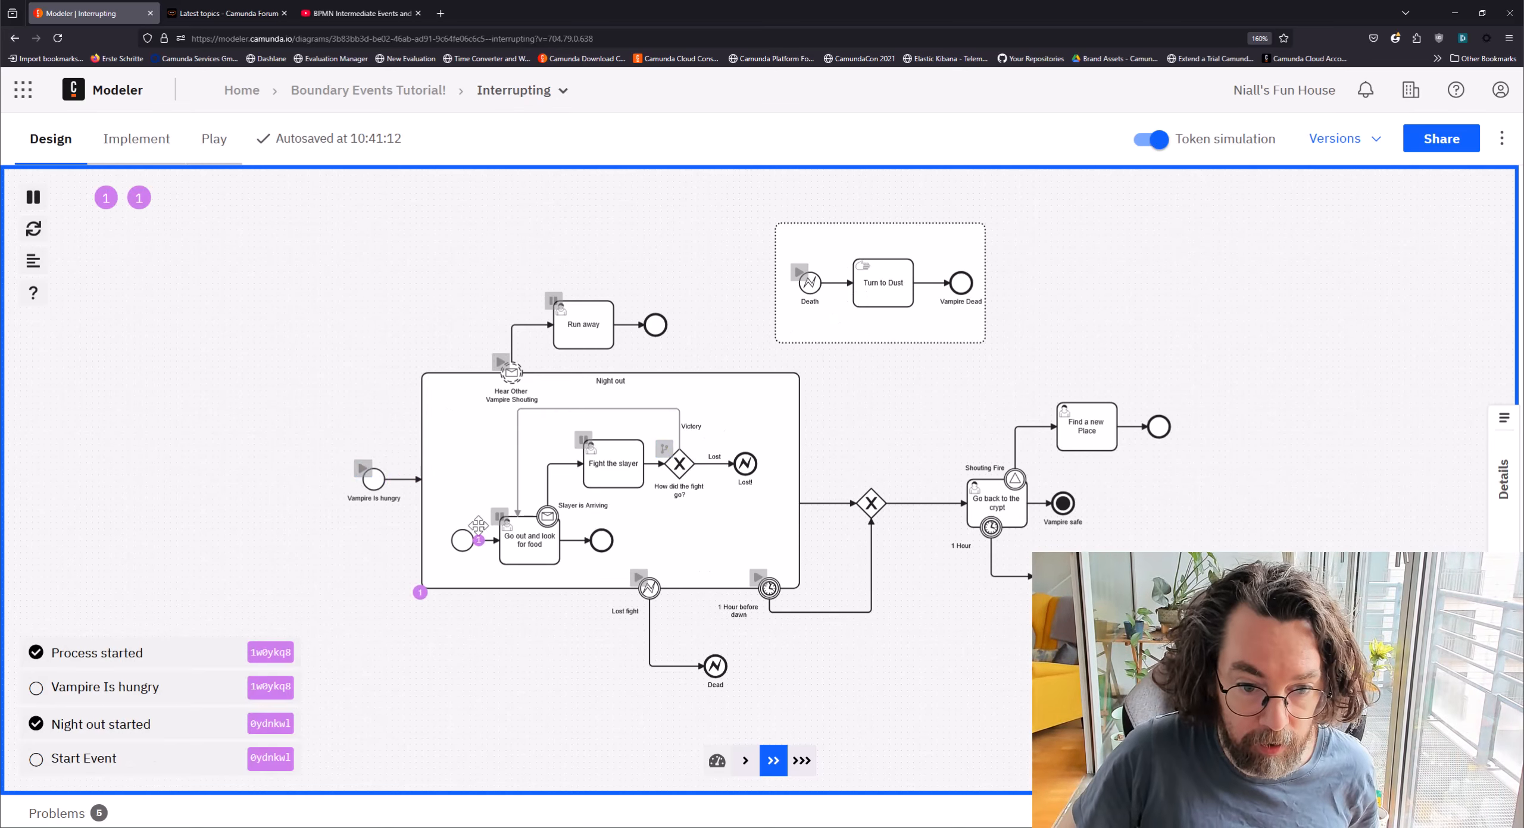
key(ctrl+plus)
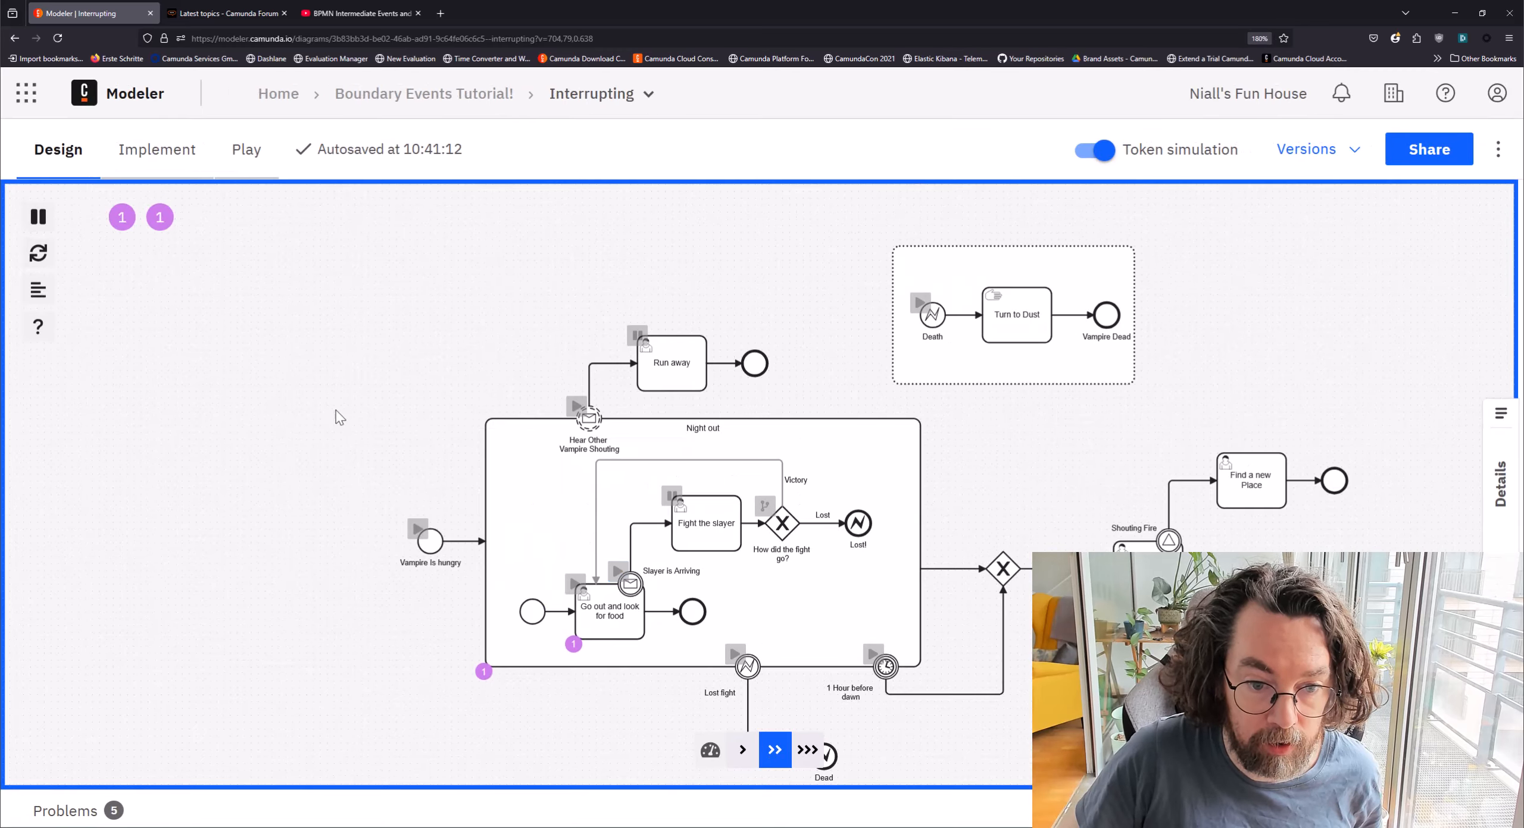
click(533, 545)
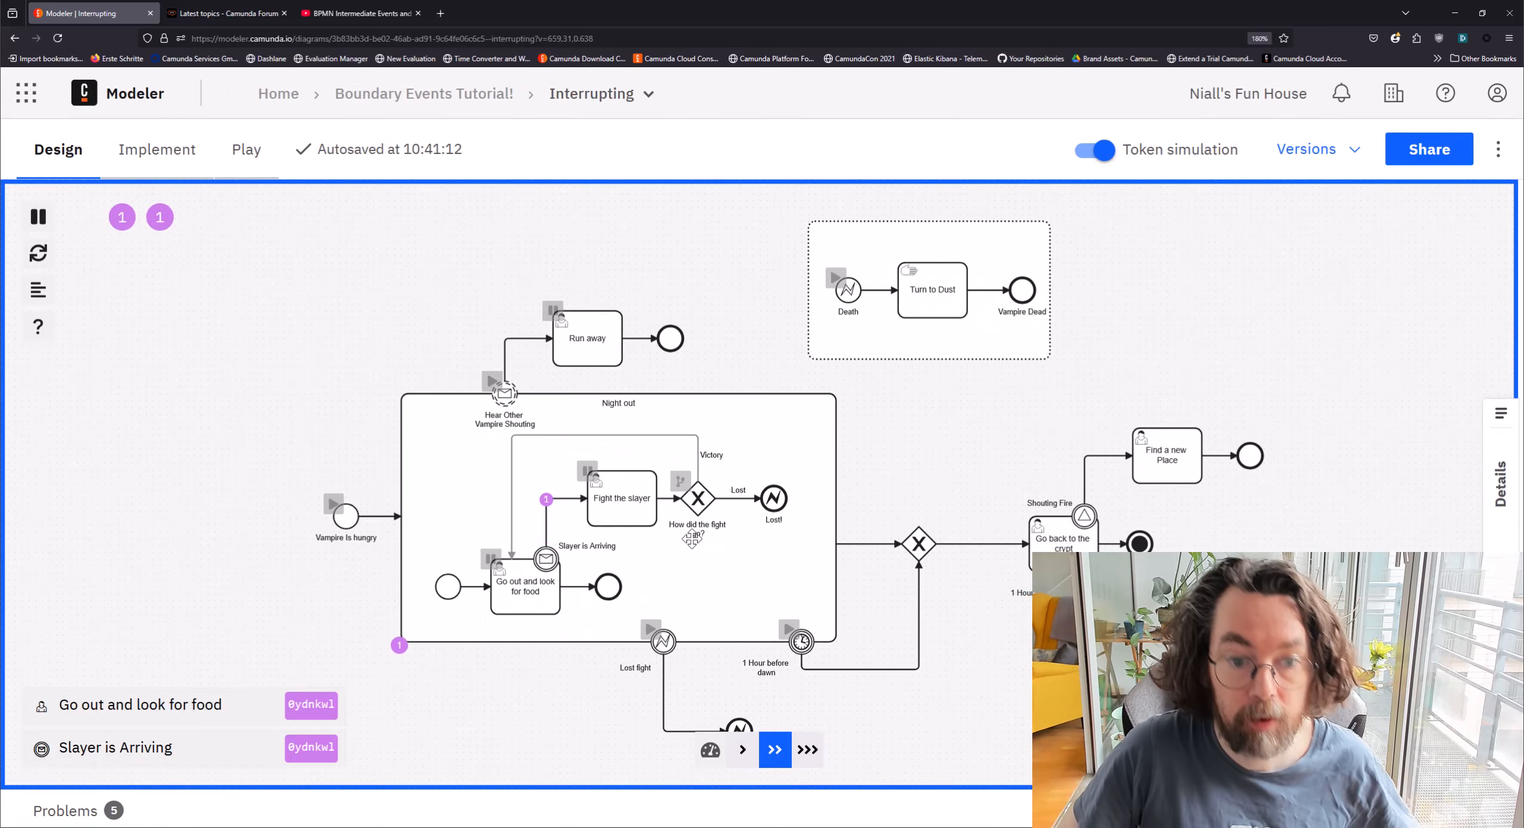
drag(939, 458, 831, 408)
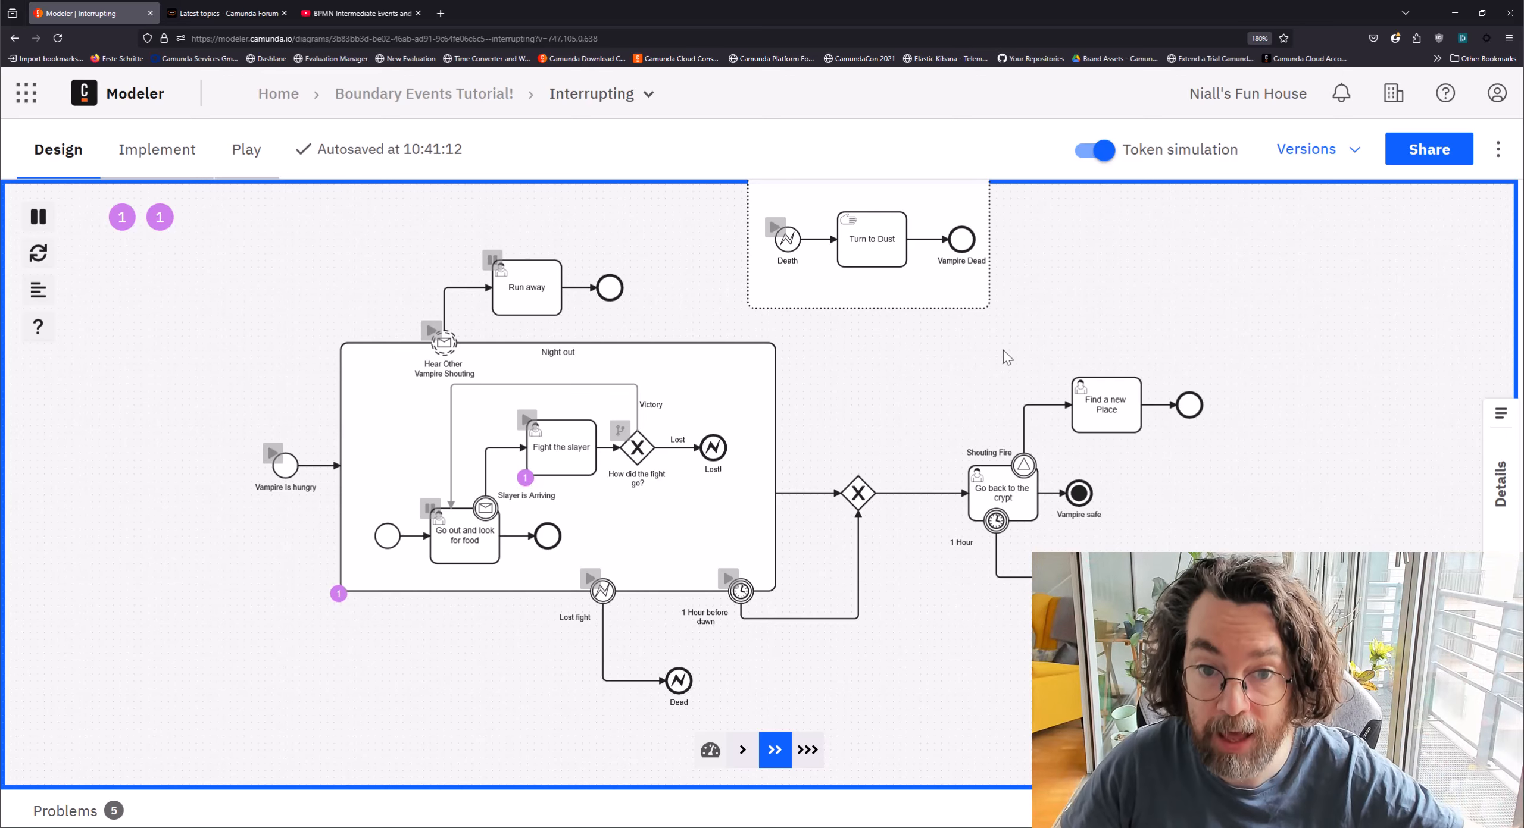
drag(1003, 350, 979, 384)
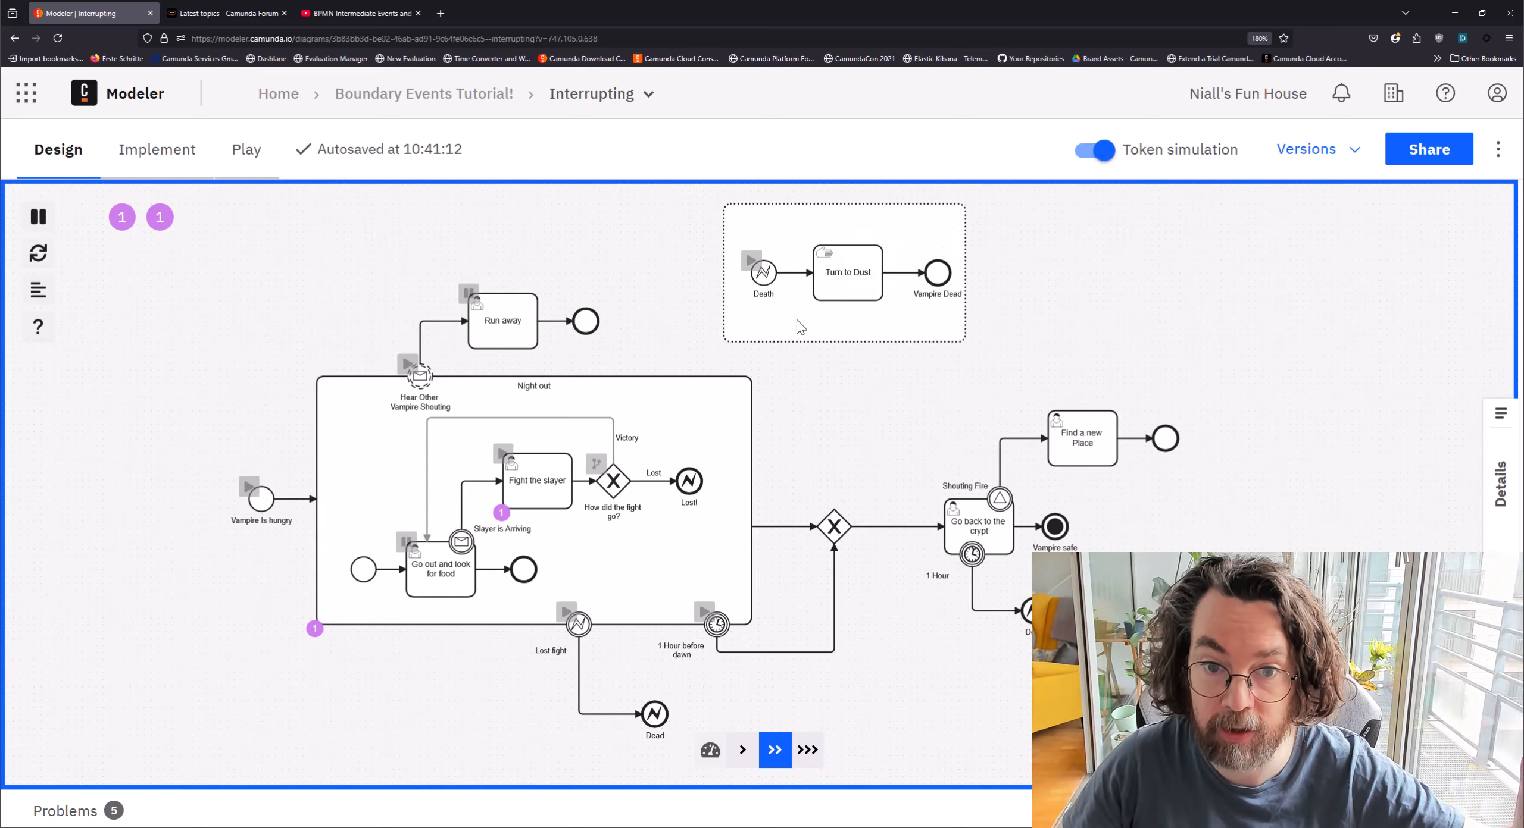
click(503, 455)
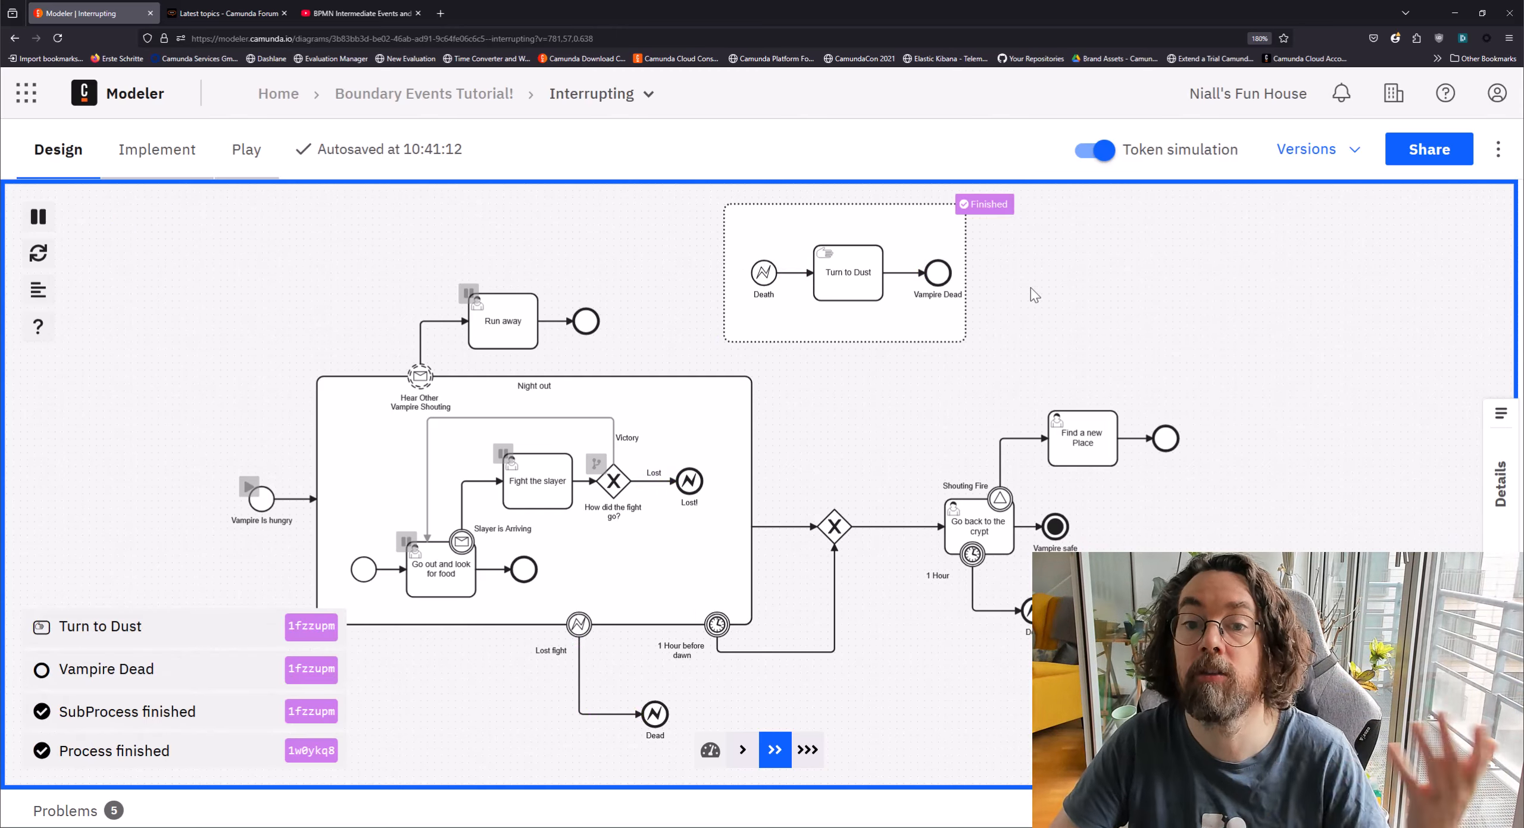
Step: Leave the token simulation and delete the "Lost fight" error boundary event with its "Dead" end event
scroll(1038, 344, down, 2)
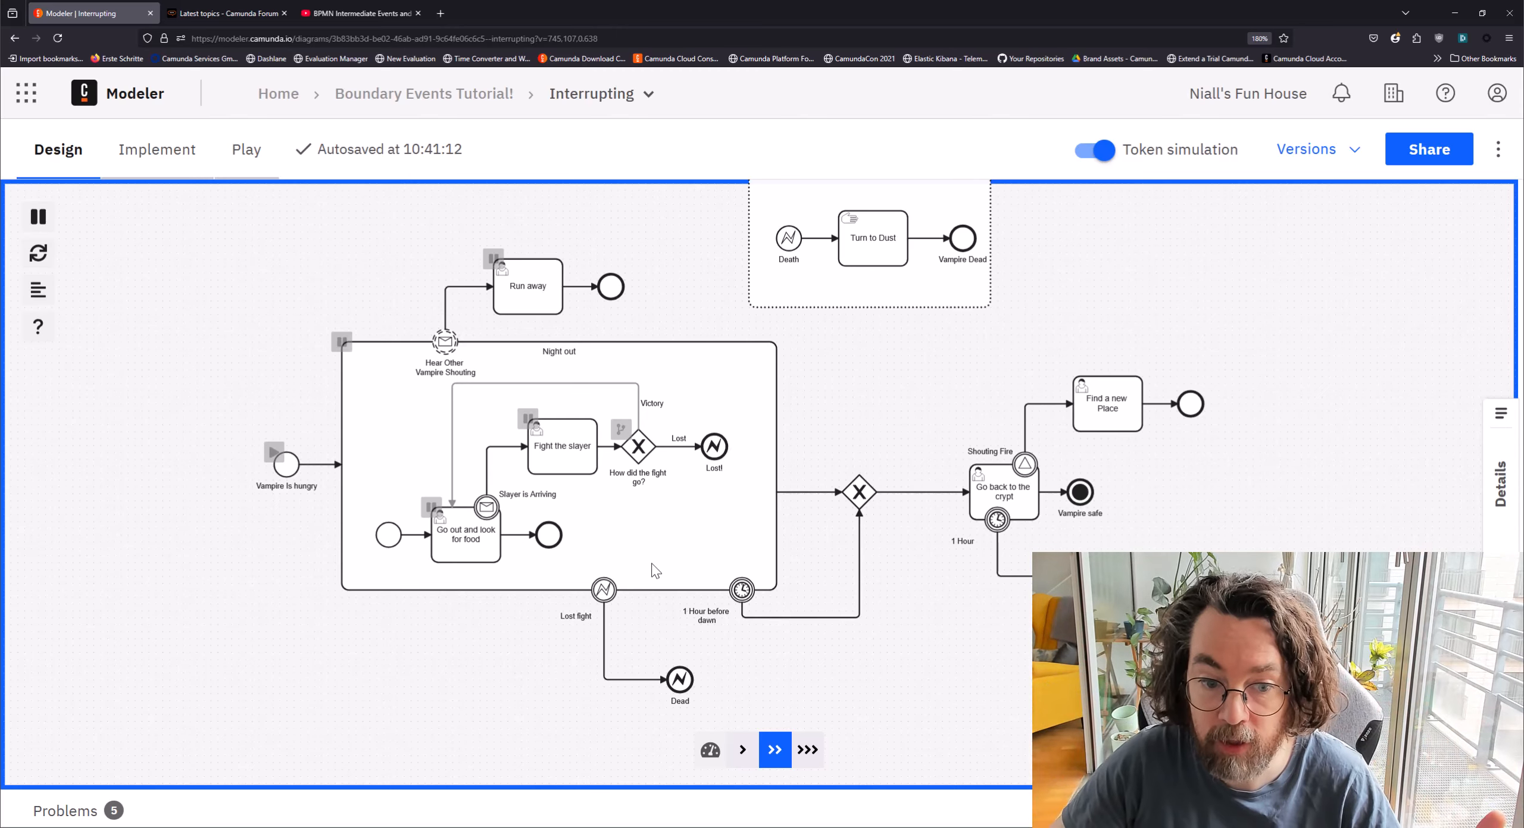
click(1084, 155)
click(528, 644)
click(606, 593)
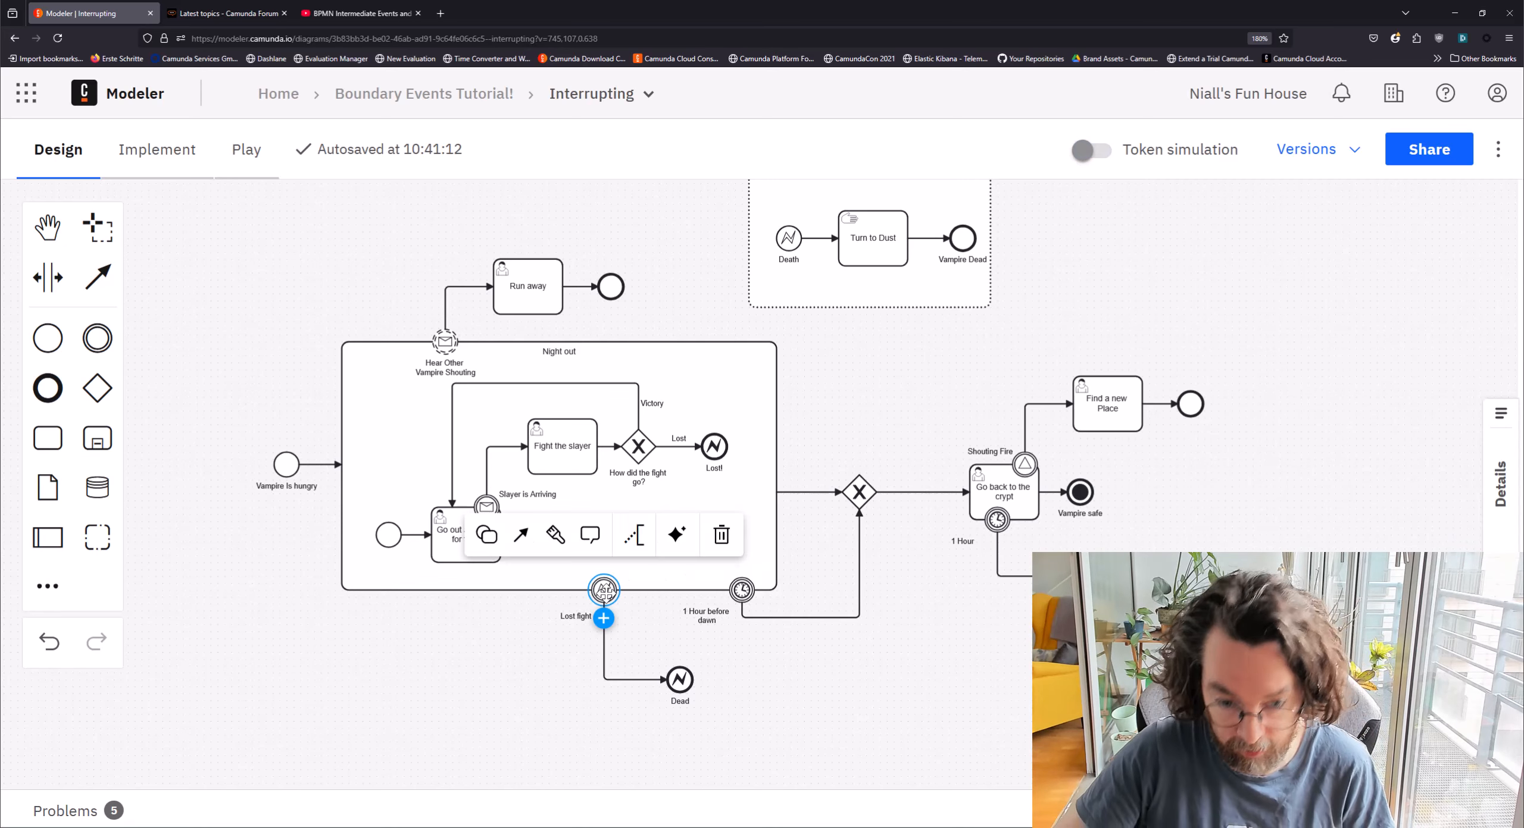
key(Delete)
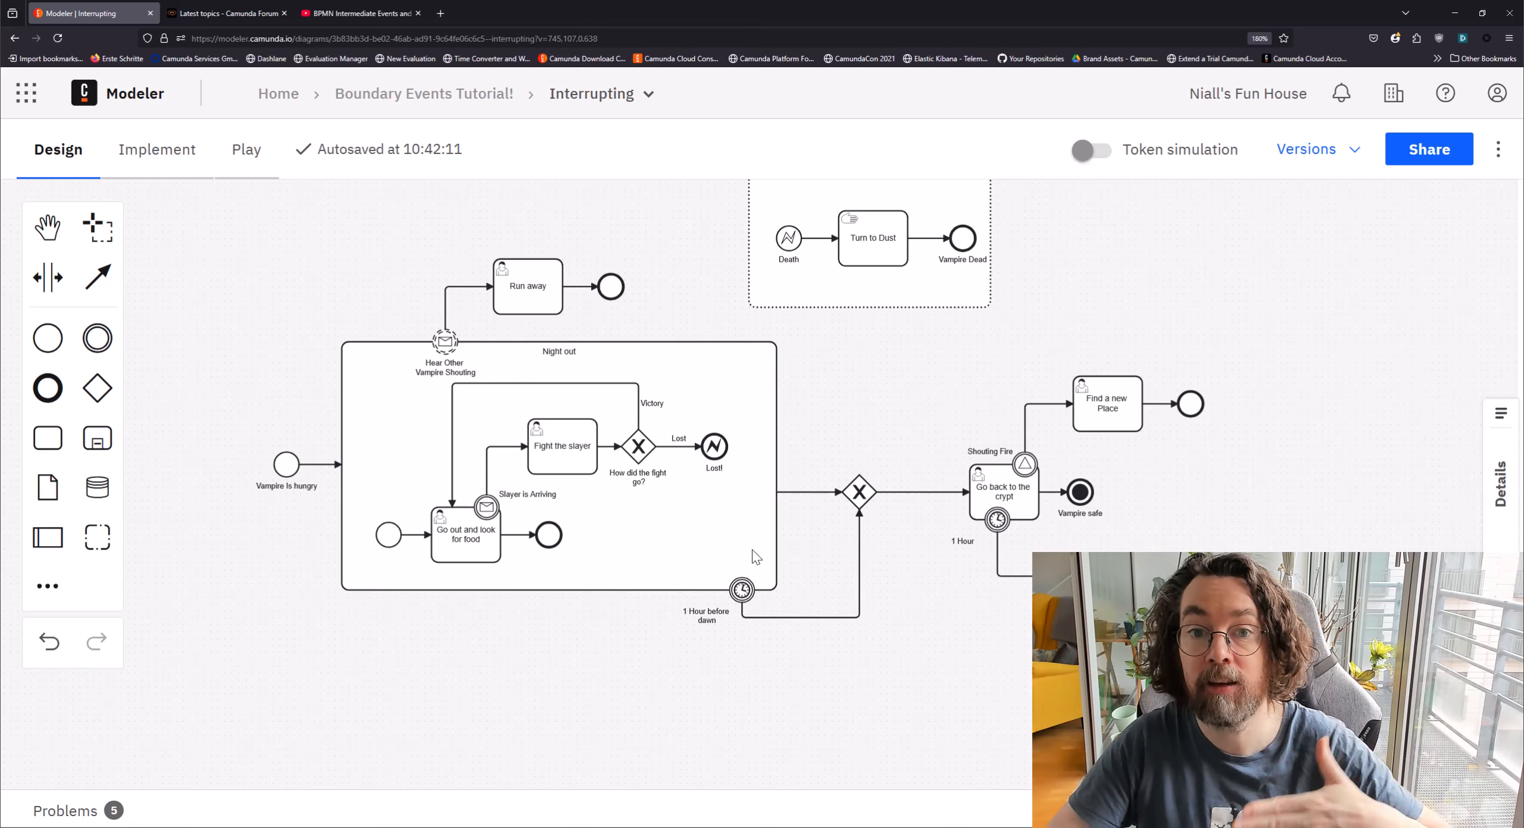
Step: Simulate a lost fight without the "Lost fight" boundary event, and undo the deletion of that event and its end event
click(1093, 156)
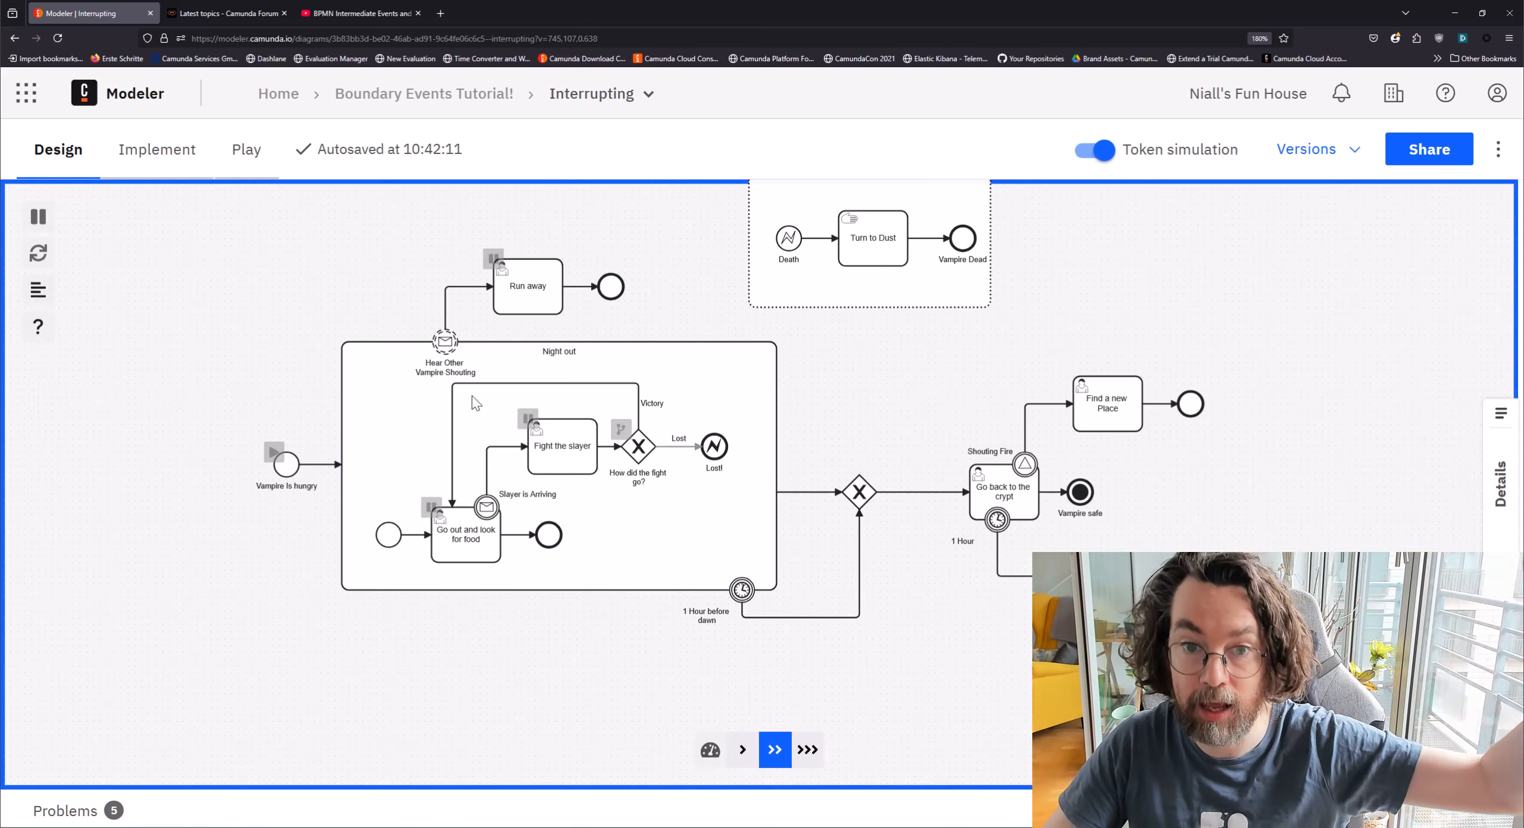
click(273, 453)
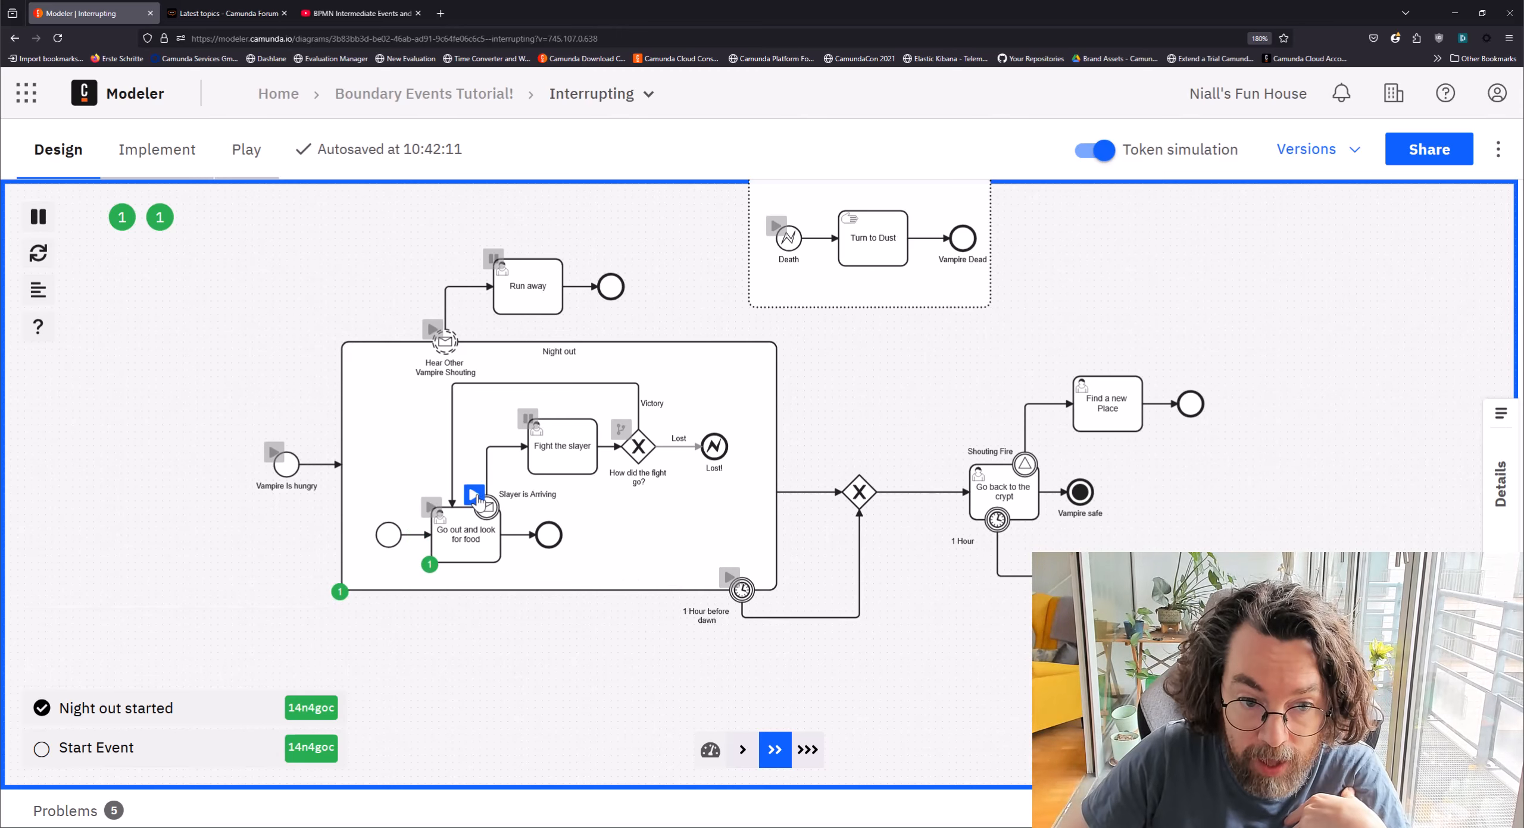
click(475, 495)
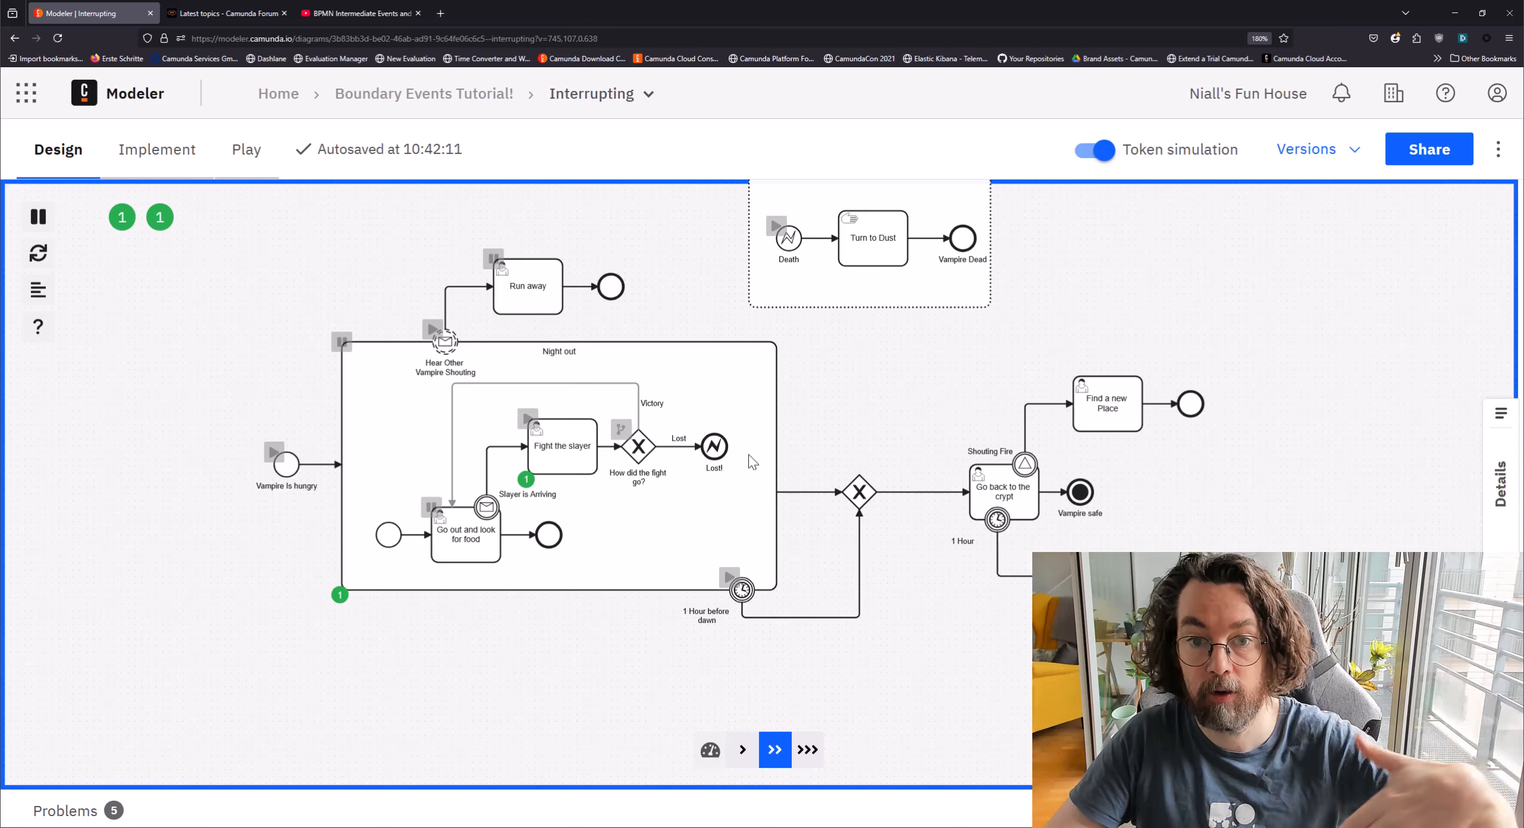
click(535, 424)
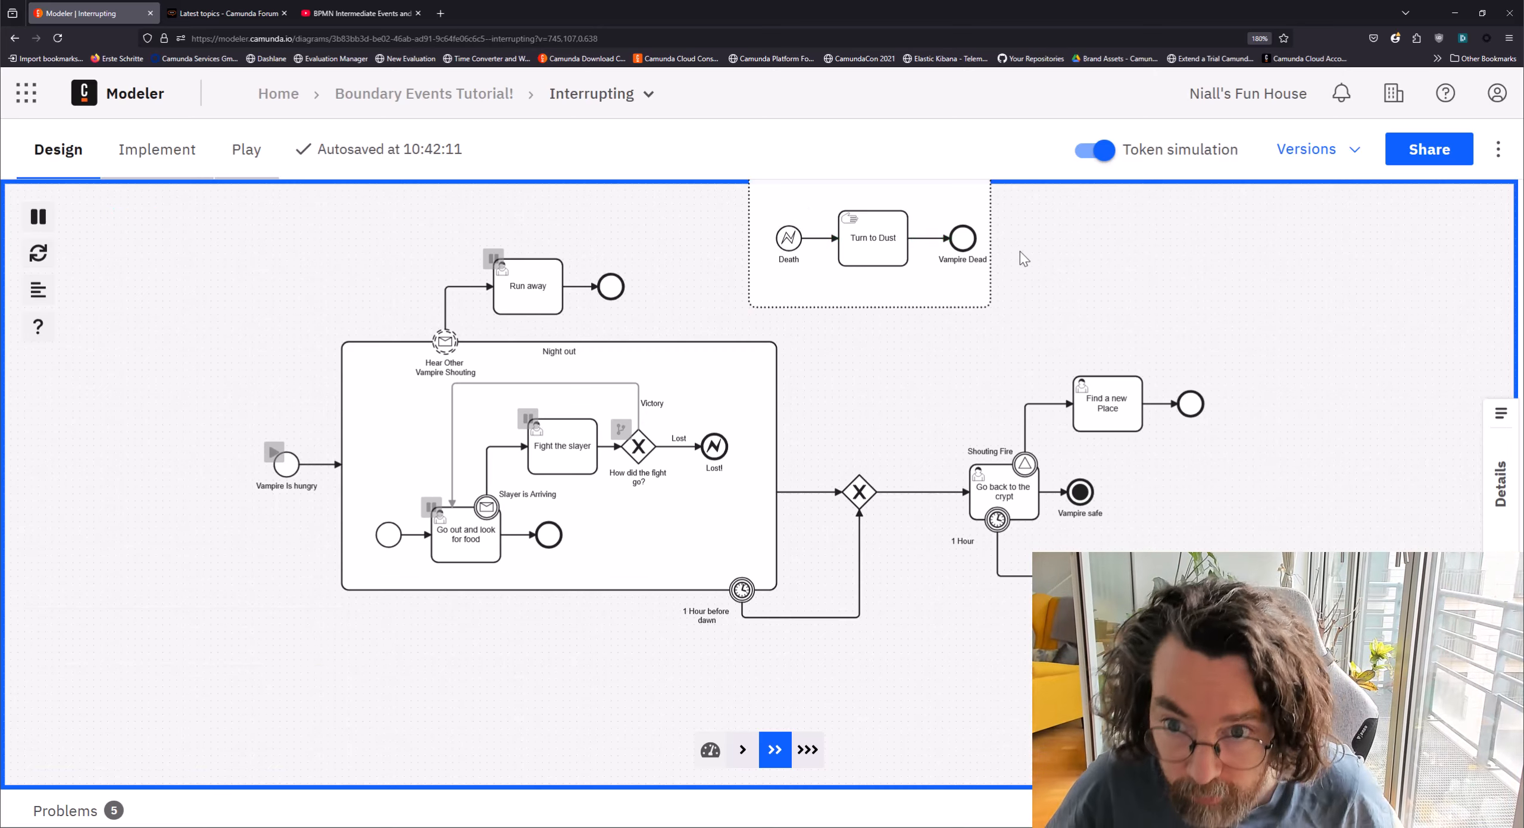
click(1098, 150)
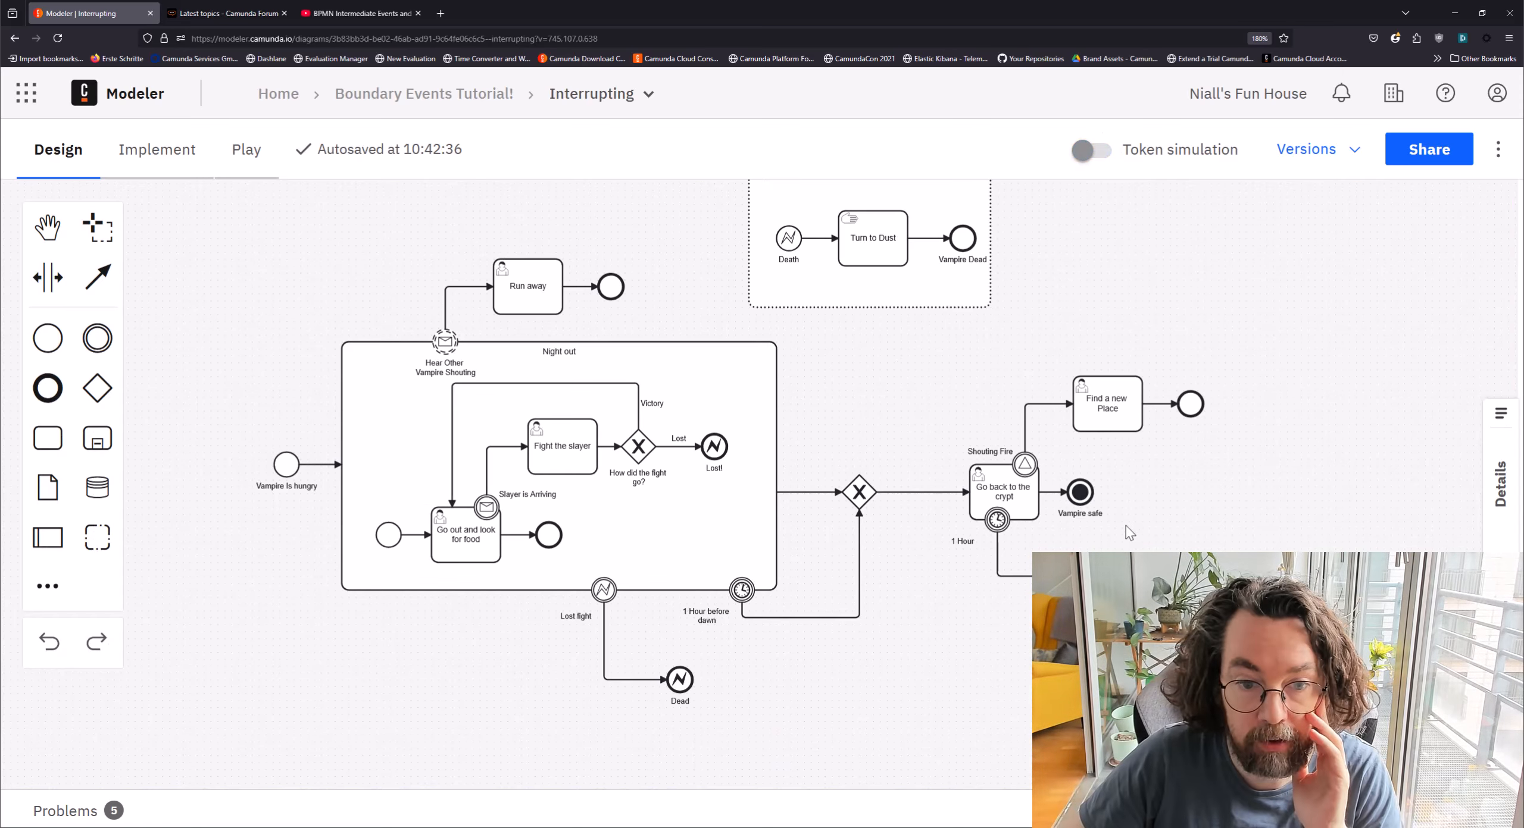
Step: Simulate the timeout path by triggering "1 Hour before dawn" and the "1 Hour" timer on "Go back to the crypt", and leave the simulation
click(1092, 150)
scroll(1064, 323, up, 2)
scroll(1064, 323, right, 1)
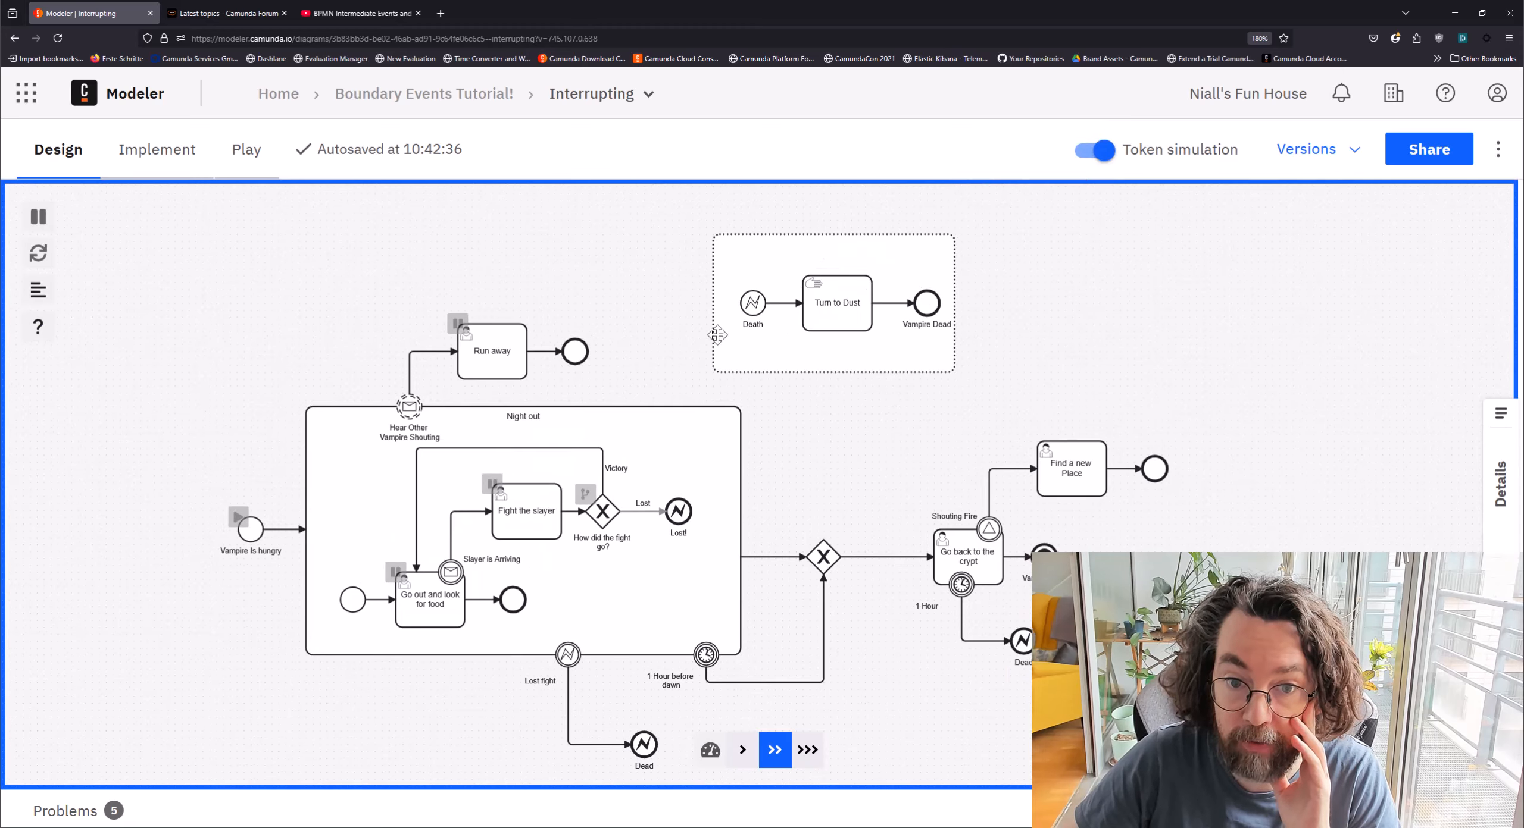
scroll(786, 322, down, 3)
scroll(785, 322, left, 1)
click(261, 423)
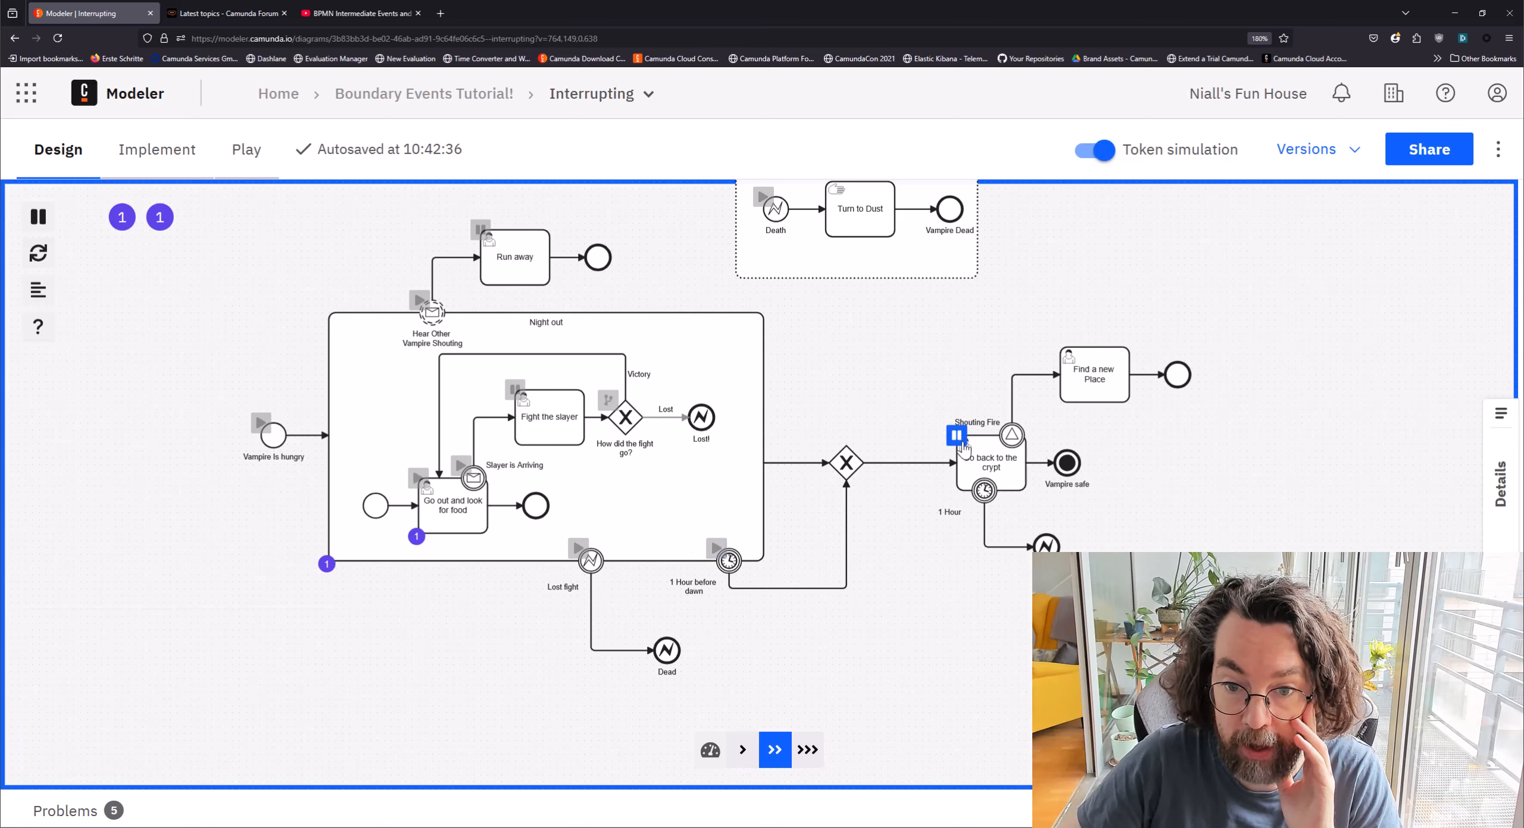
click(716, 547)
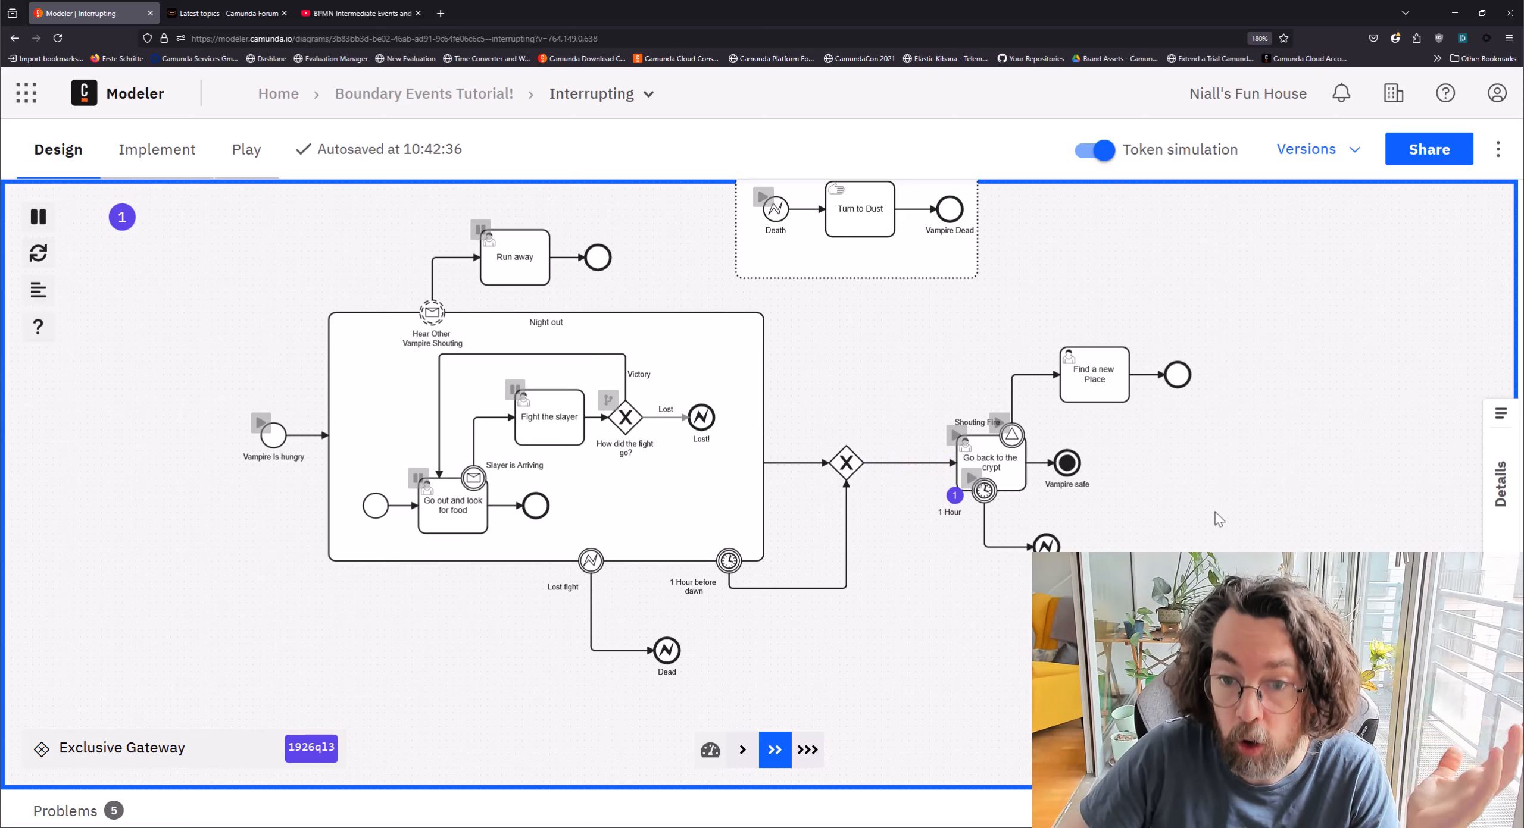
drag(984, 489, 956, 546)
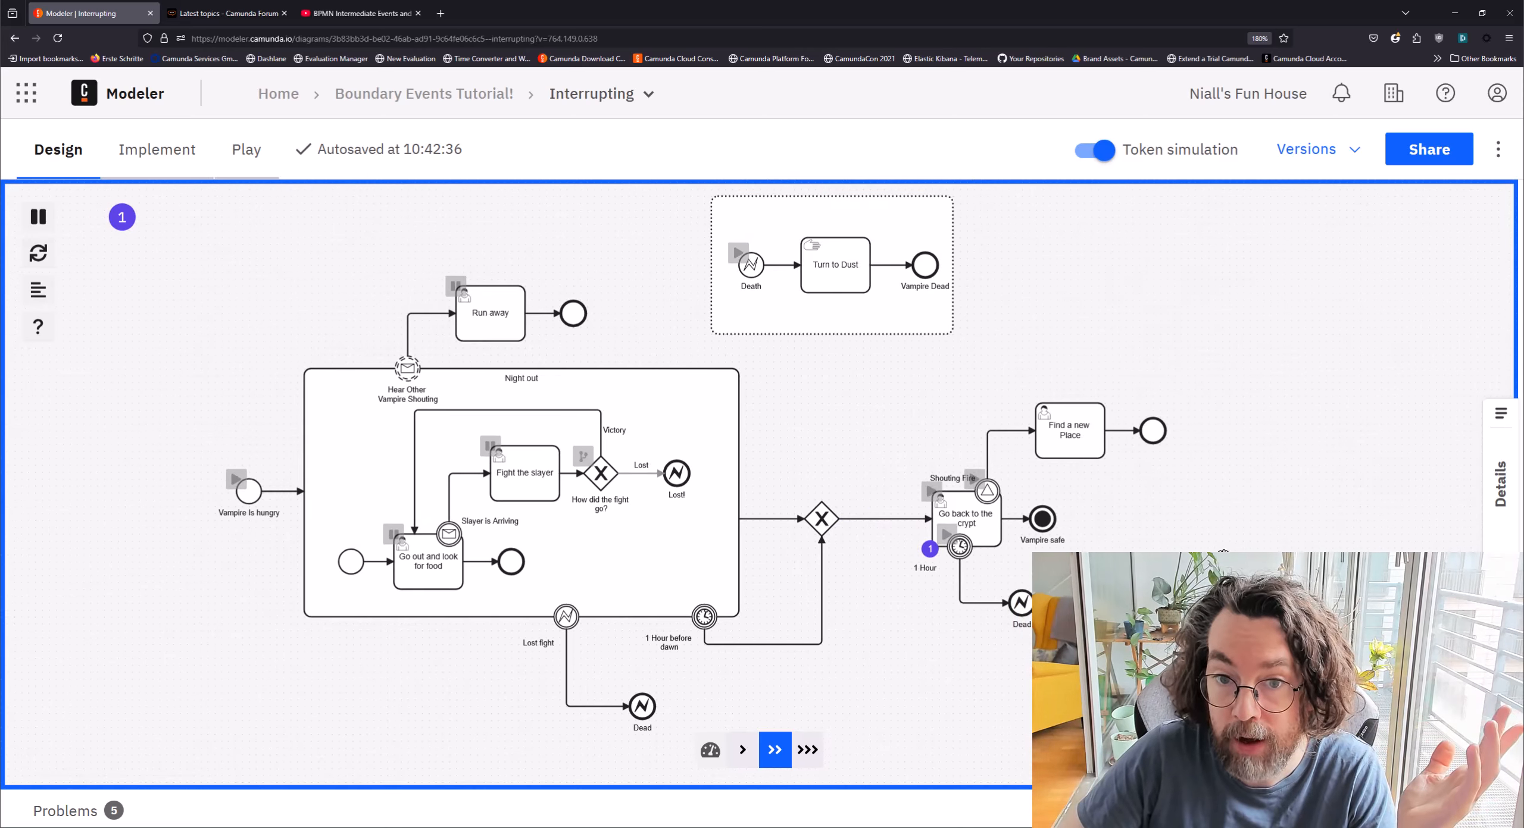
click(954, 543)
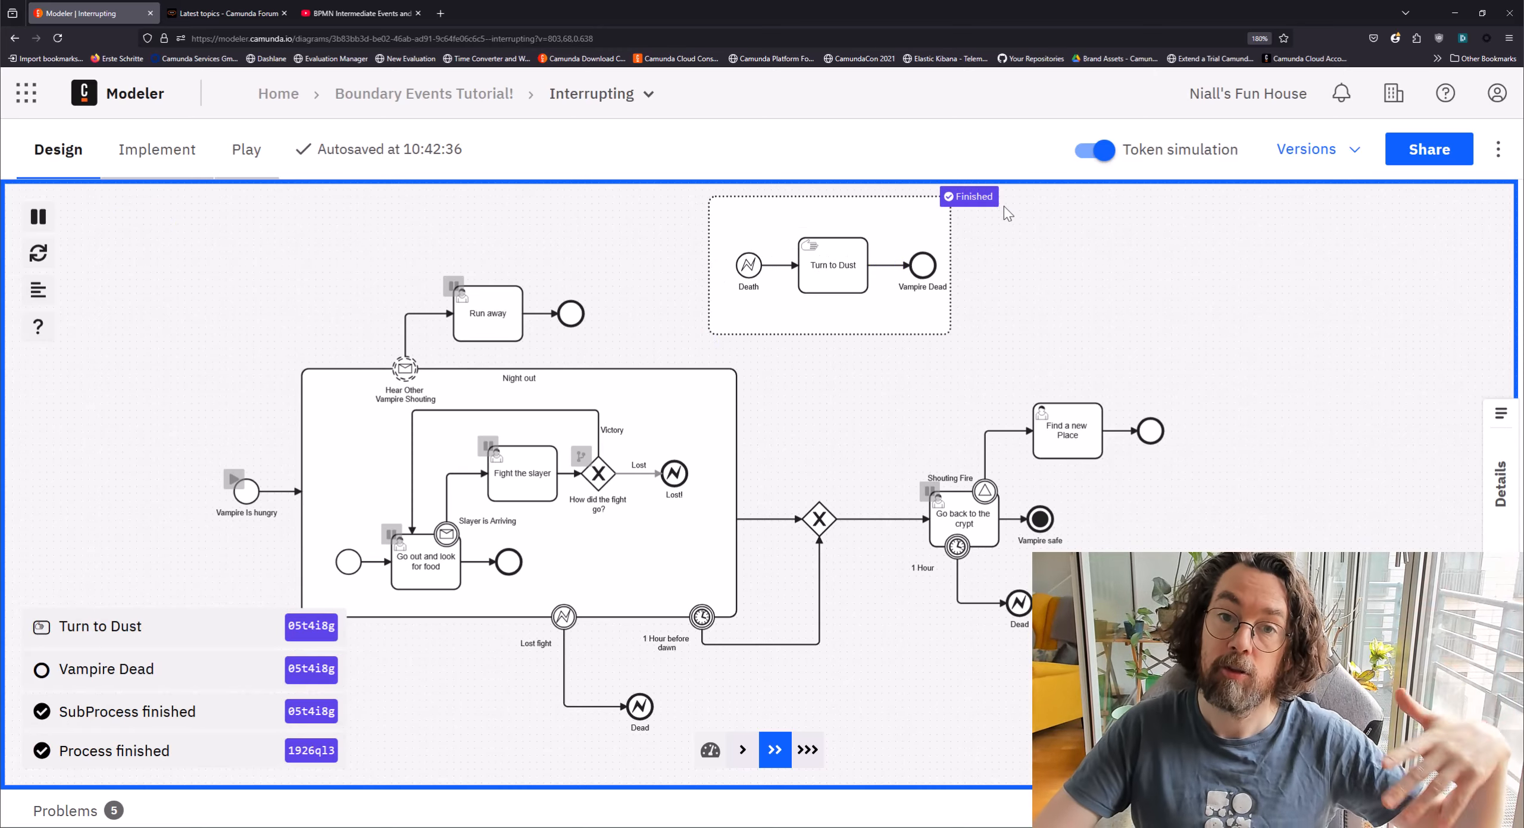
key(t)
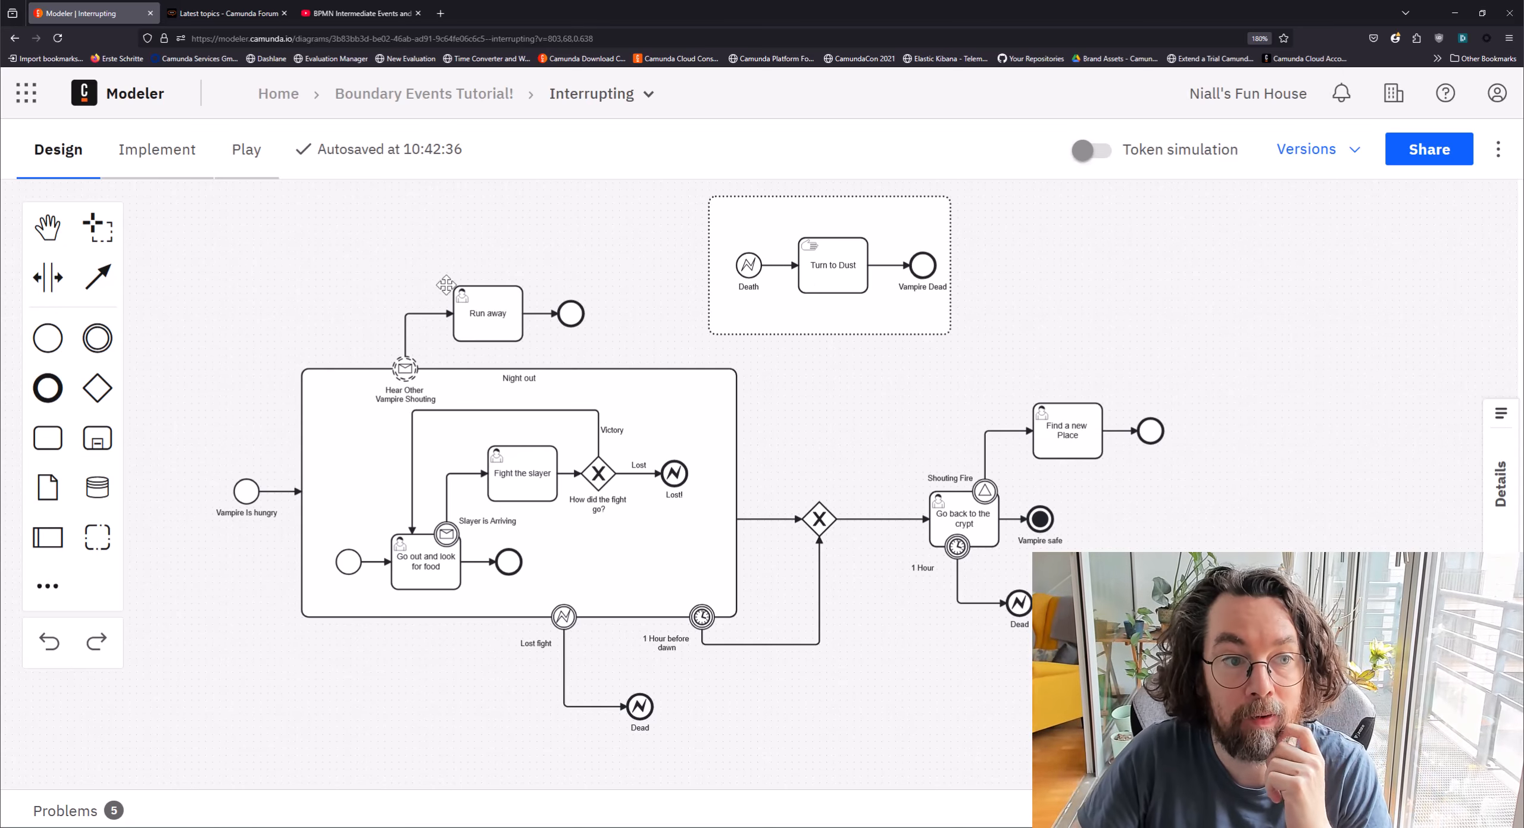
Step: In the implementation view, create a new global error reference for the "Lost!" error end event
click(156, 160)
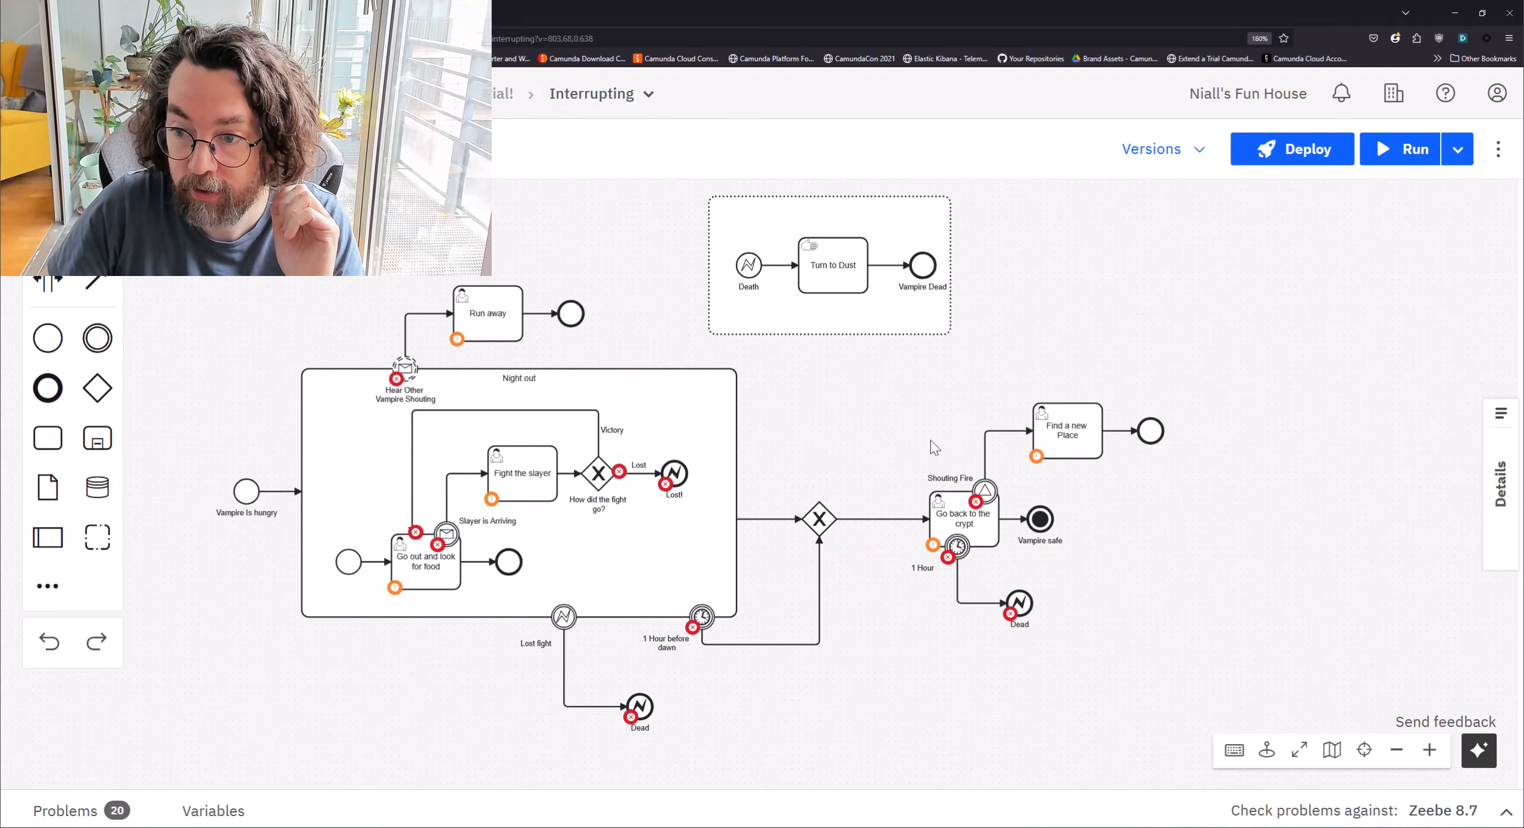
drag(927, 432, 892, 401)
scroll(646, 443, up, 4)
click(644, 444)
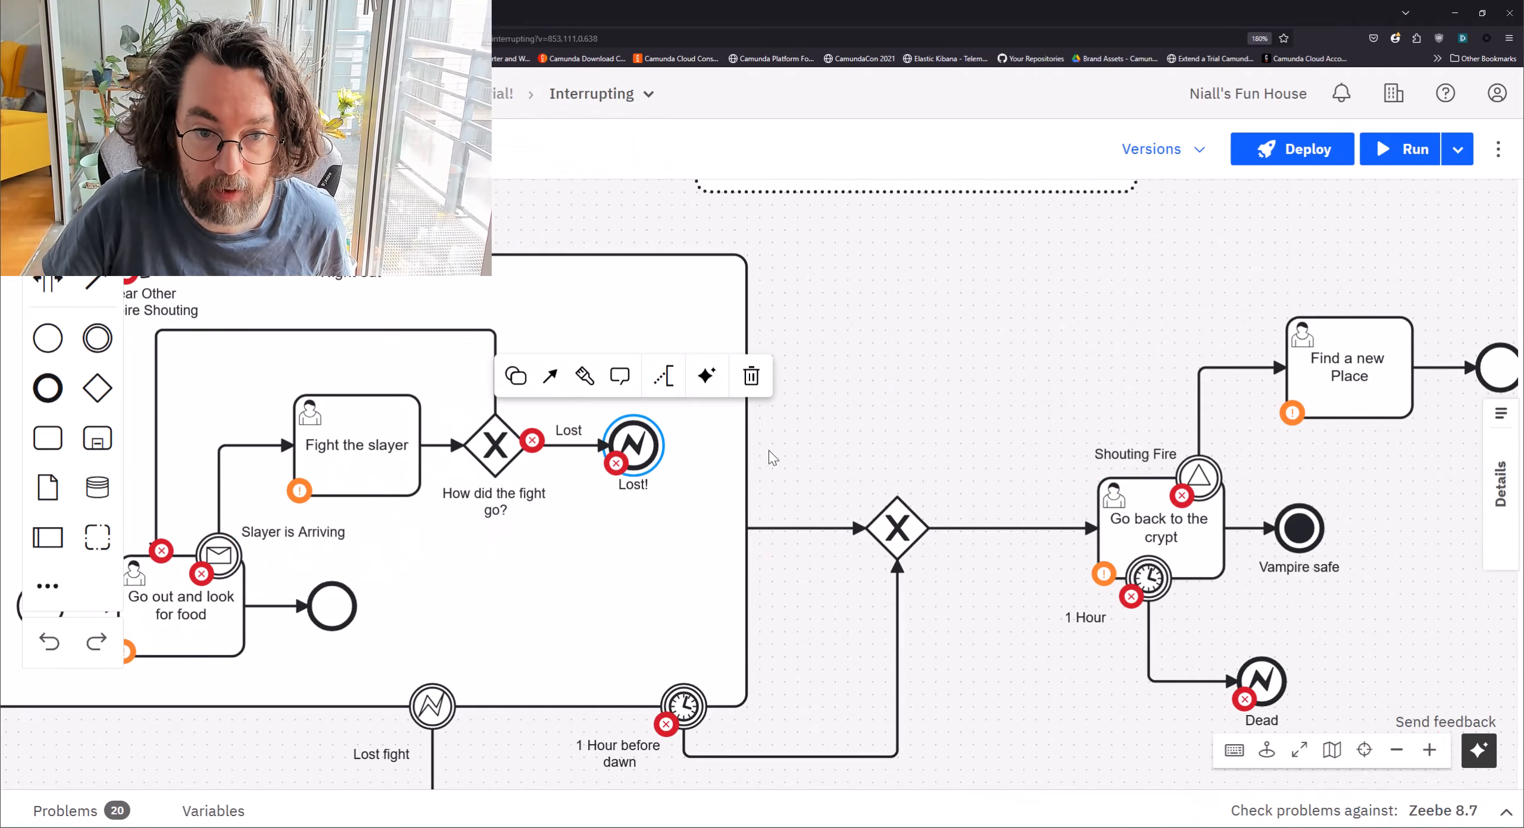
click(1502, 479)
scroll(1012, 446, down, 2)
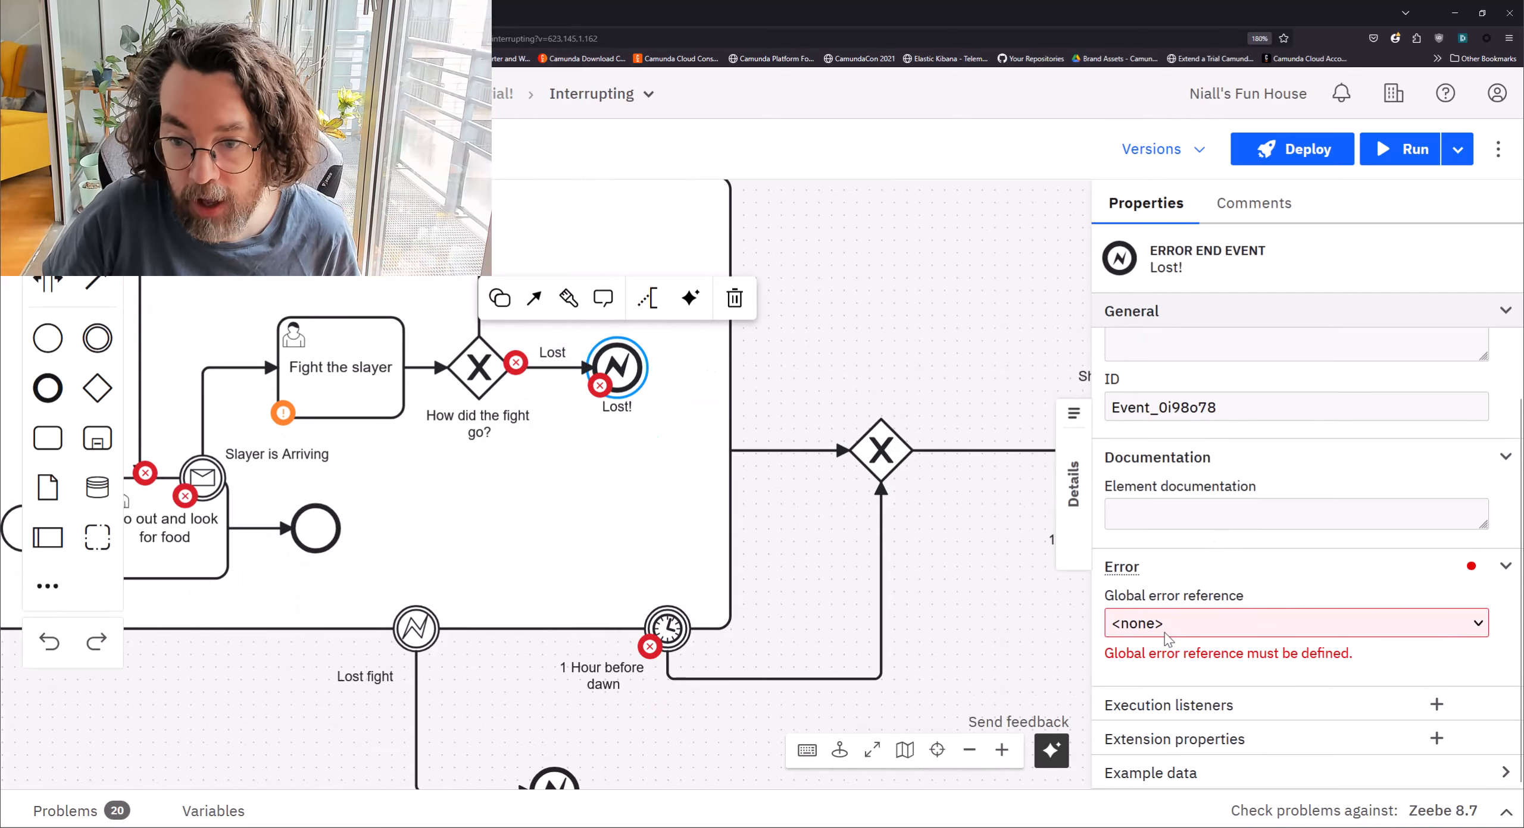
click(1199, 623)
click(1199, 684)
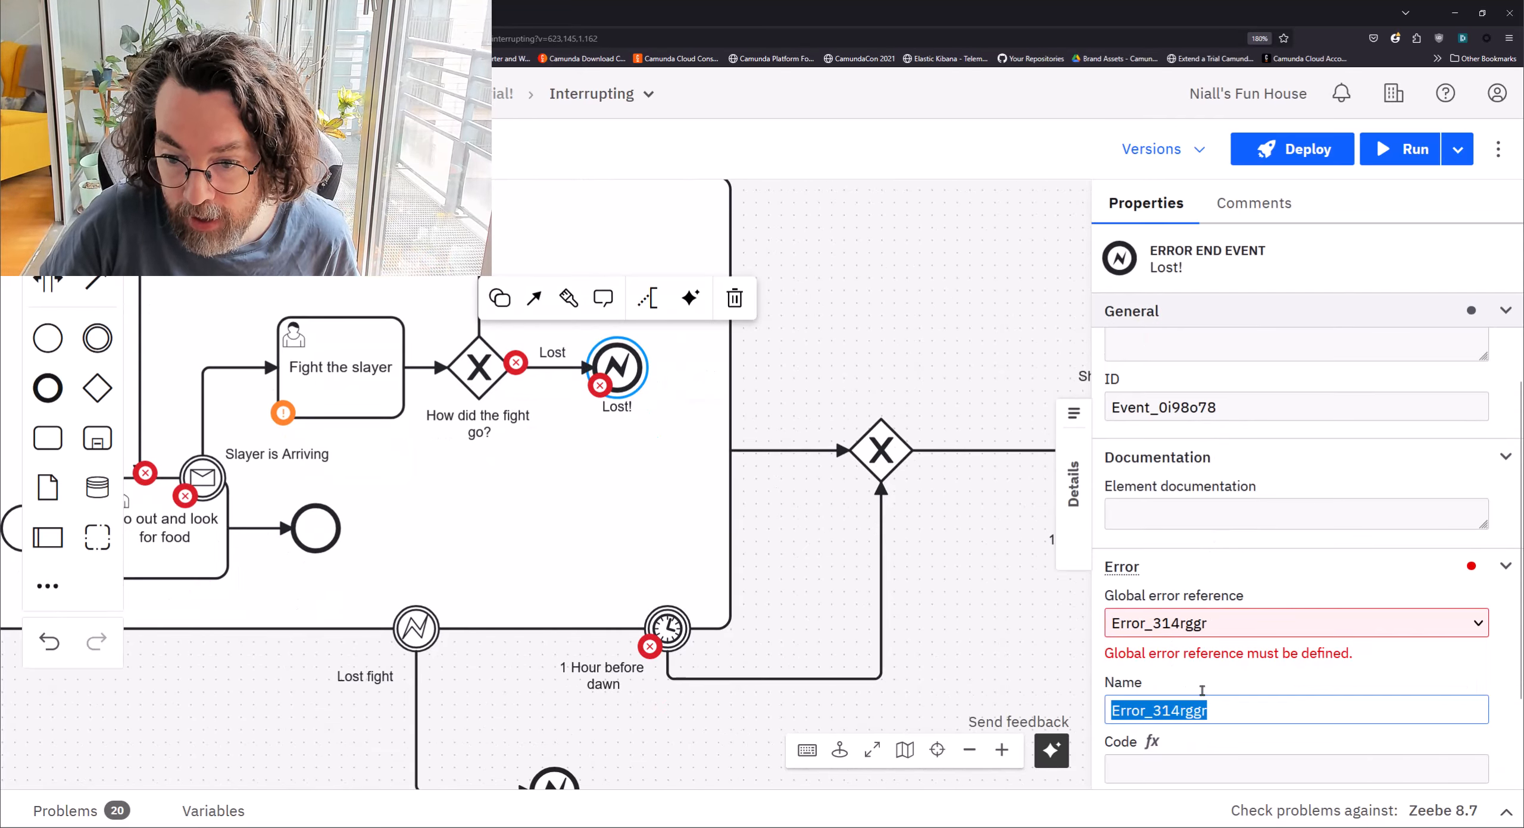
Step: Name the "Lost!" end event's global error Dead, set its code to DEAD, and review the event's error settings
text(\)
key(BackSpace)
text(D)
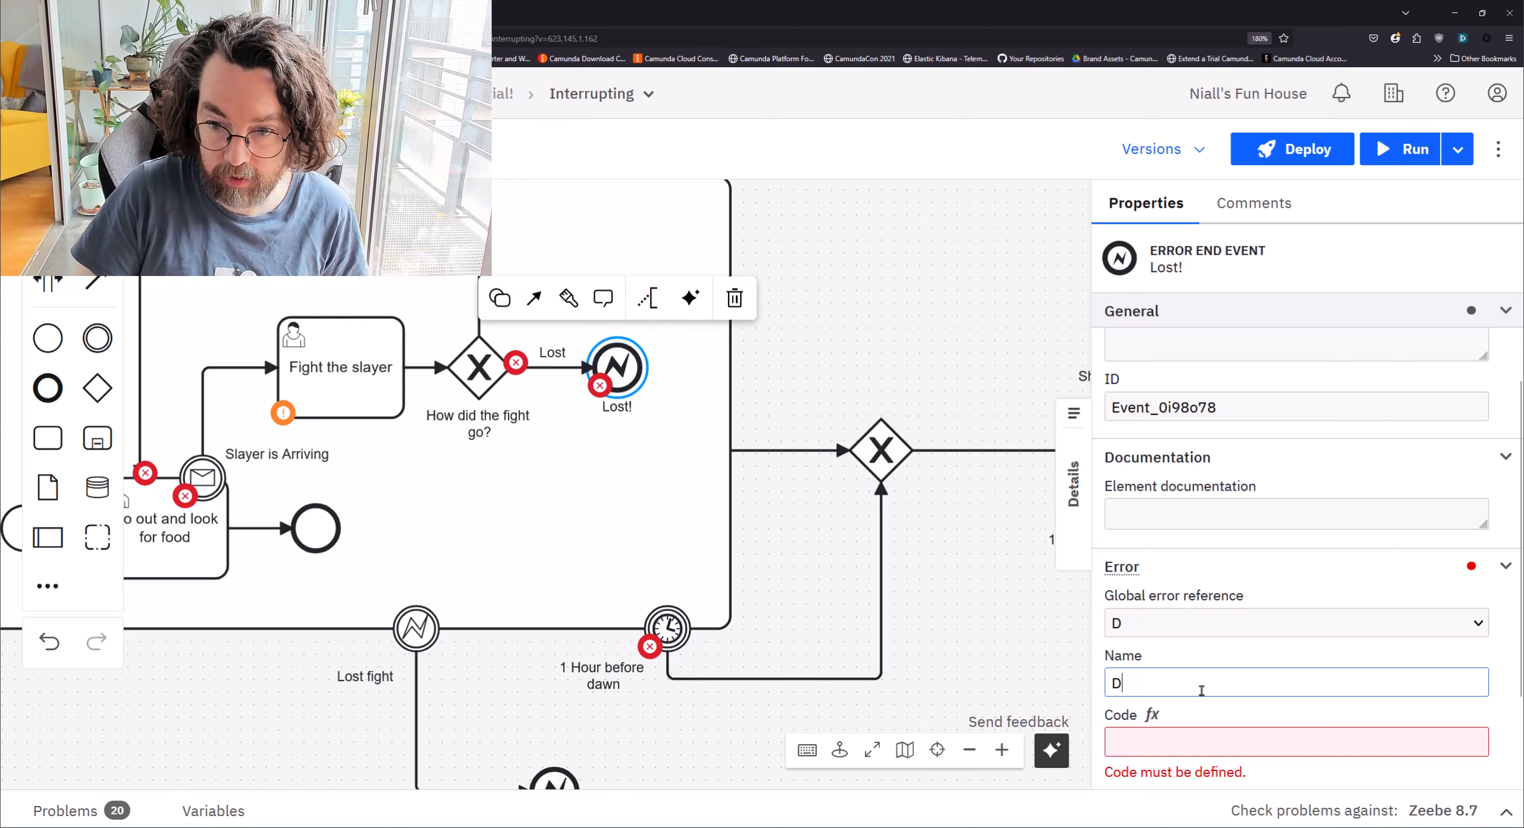
text(ead)
scroll(1184, 661, down, 2)
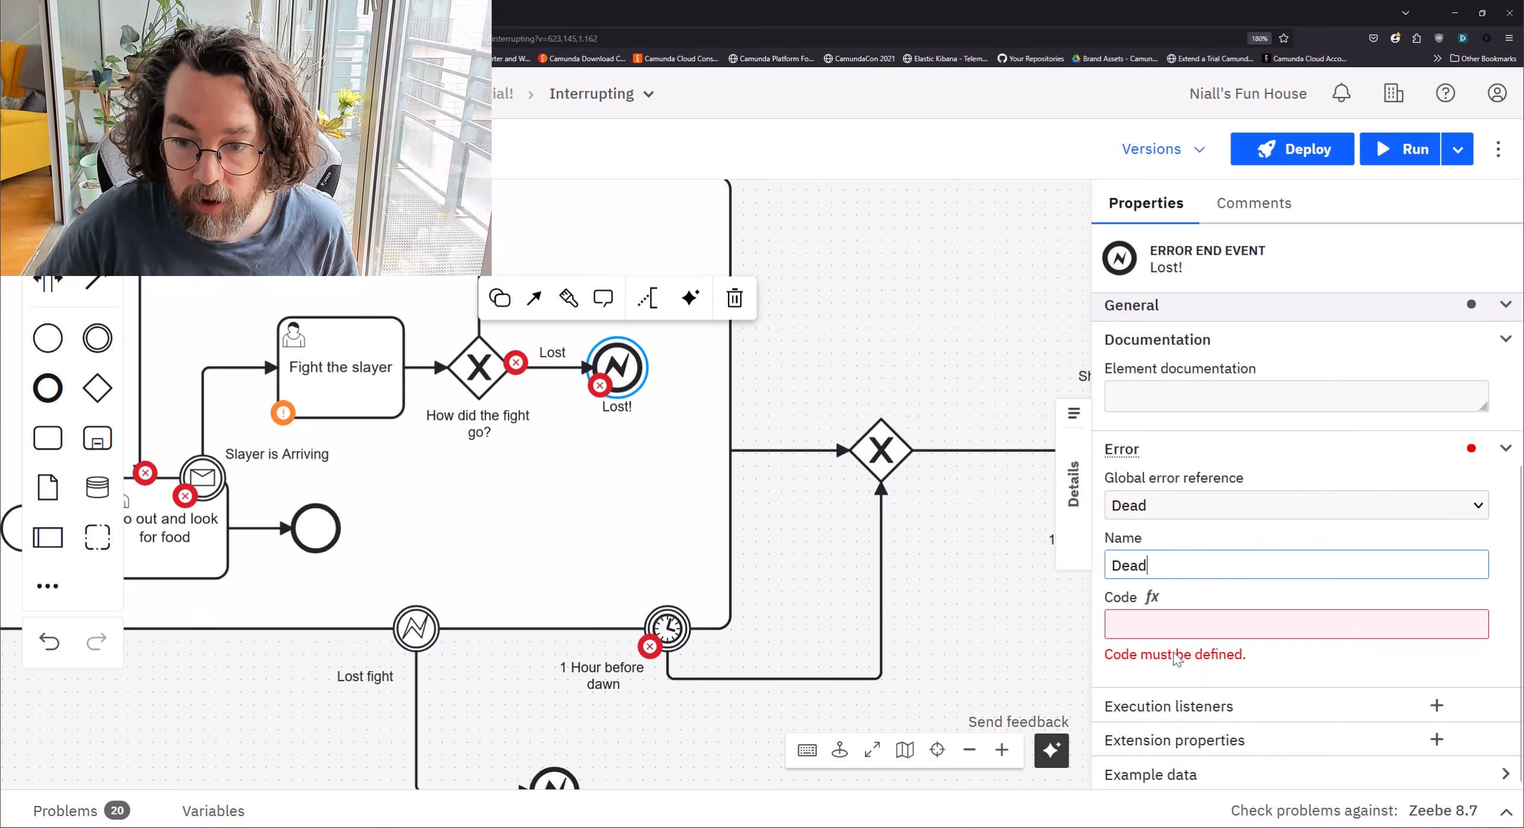
click(1166, 635)
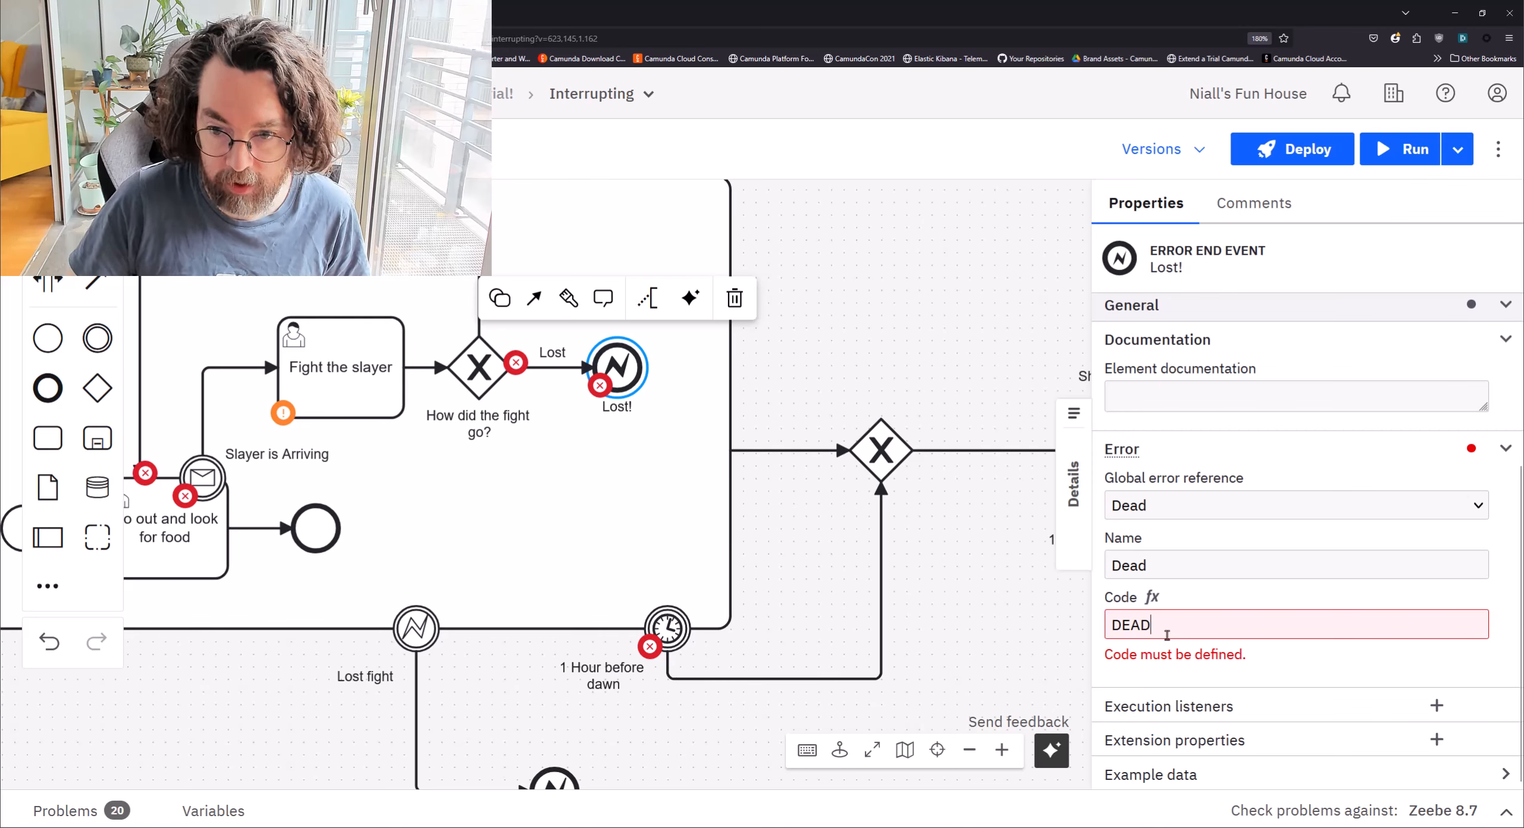
text(DEAD)
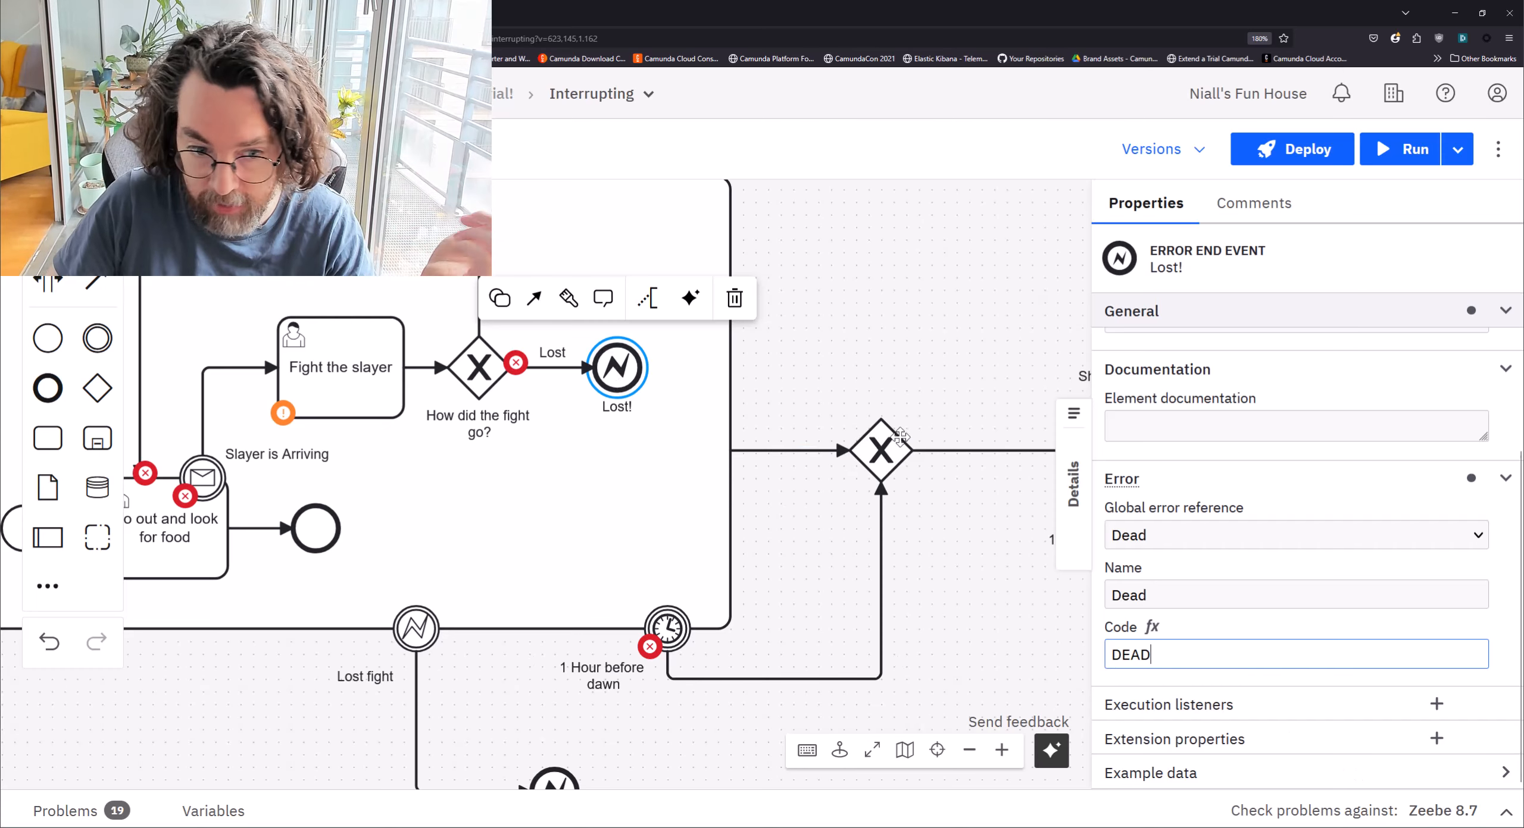
click(850, 341)
click(623, 364)
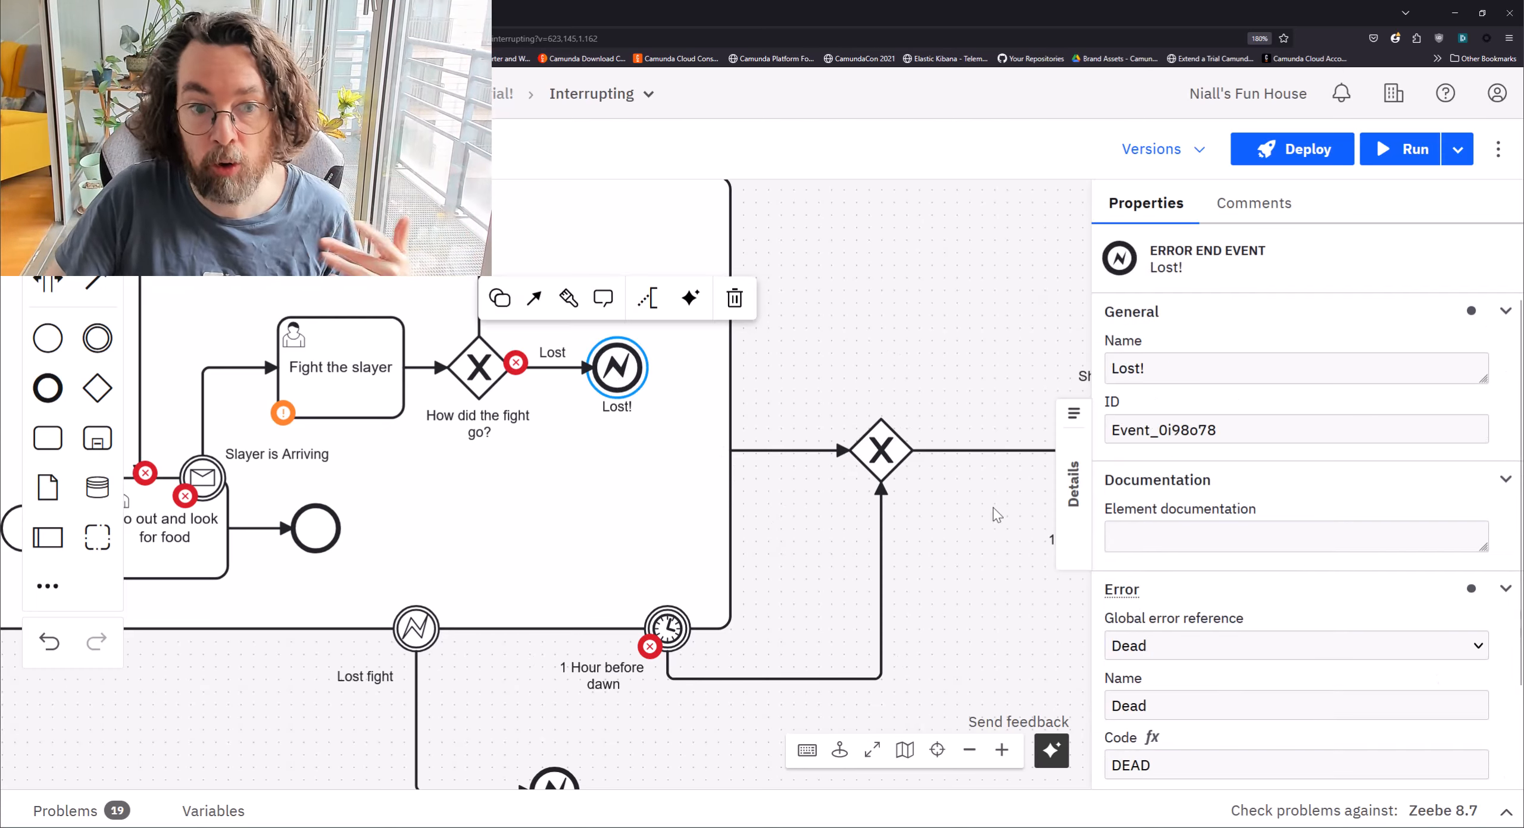
scroll(1162, 558, down, 3)
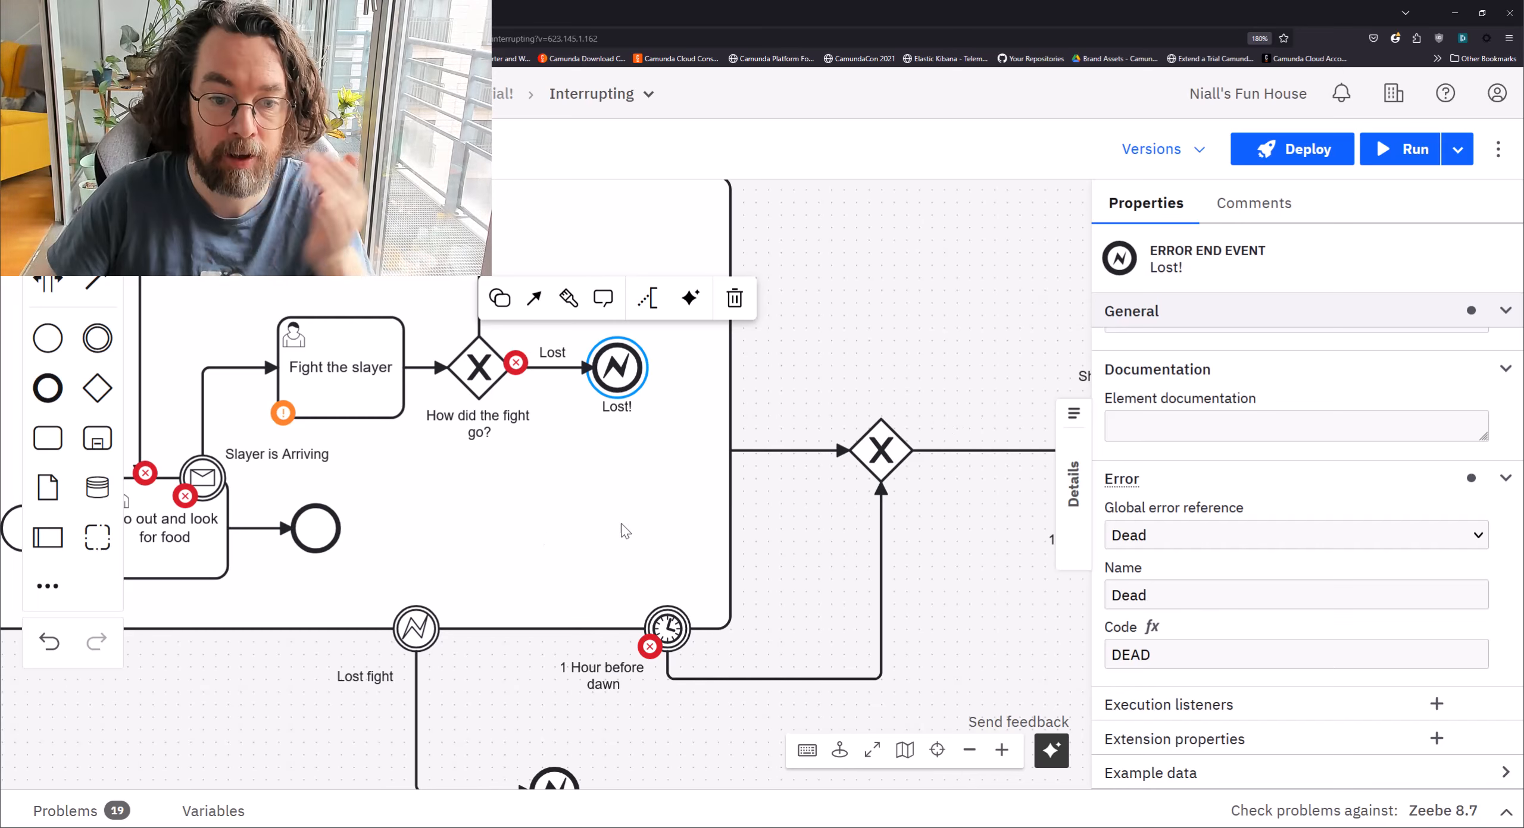
Step: Set the global error reference of the "Lost fight" boundary event to Dead
drag(531, 588, 614, 453)
click(508, 485)
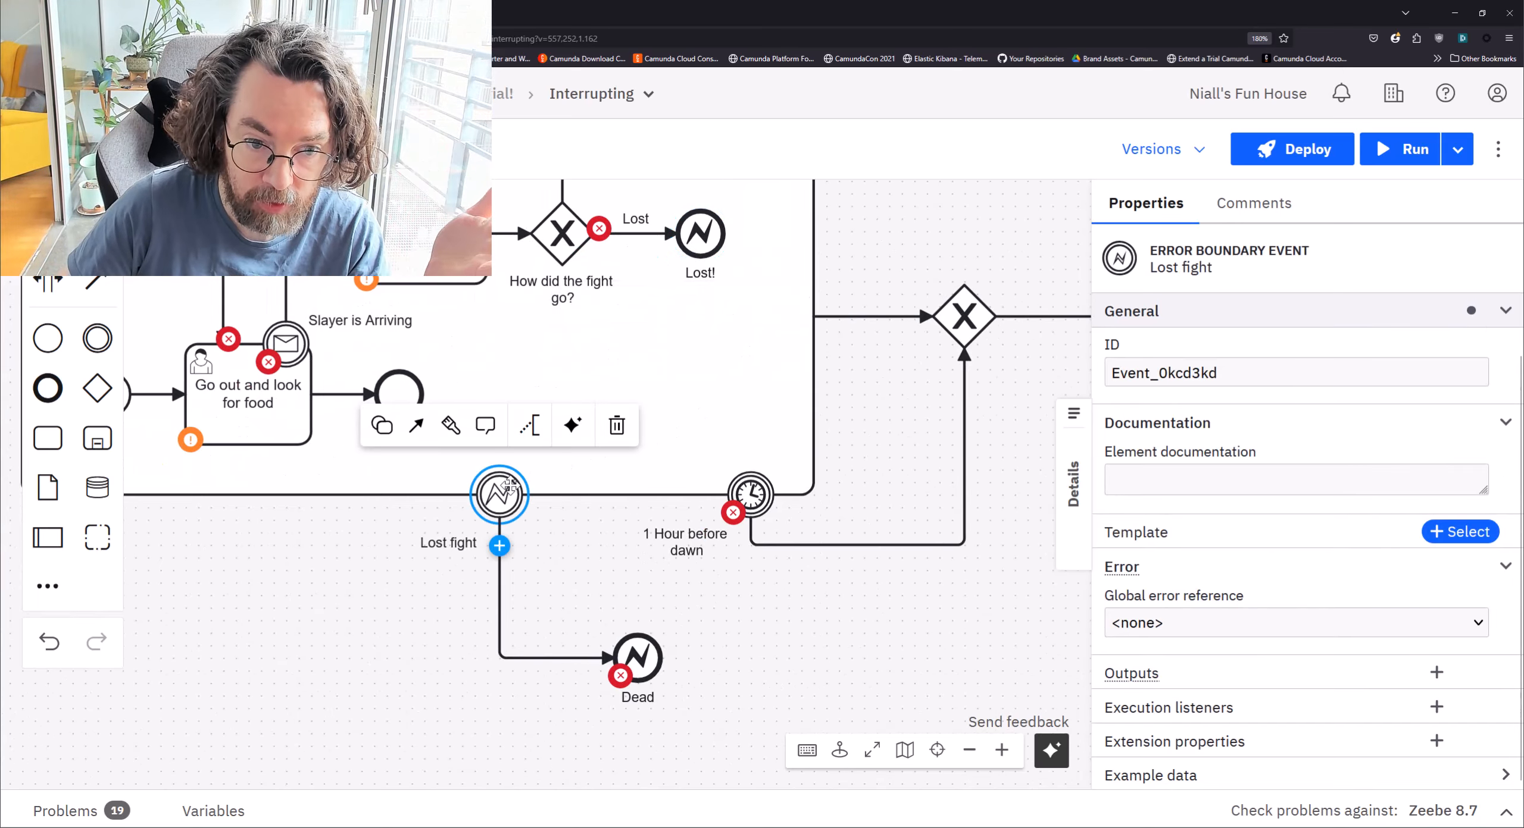
scroll(1203, 580, down, 1)
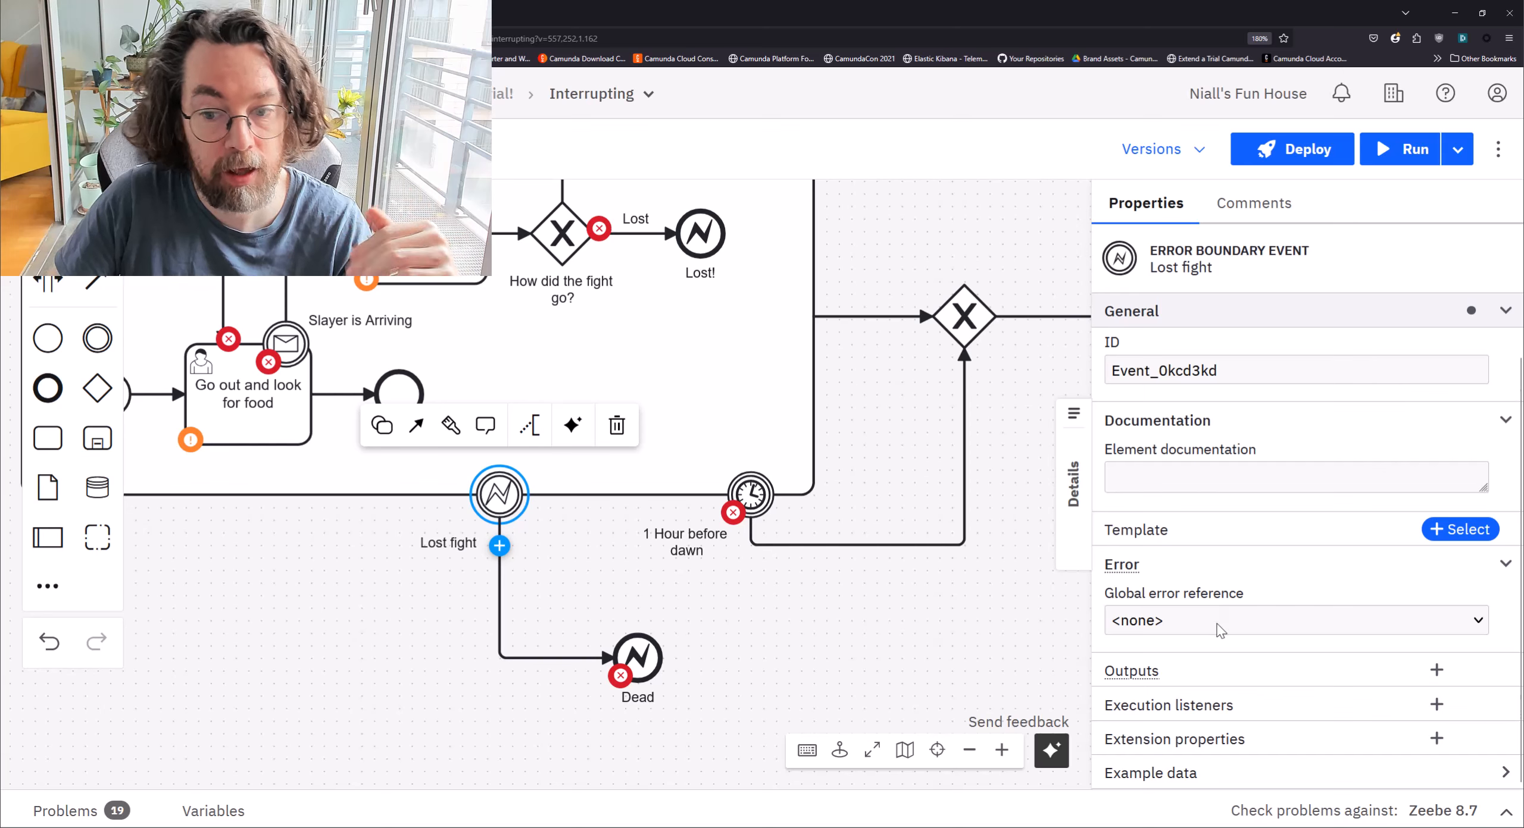
click(1219, 629)
click(1190, 710)
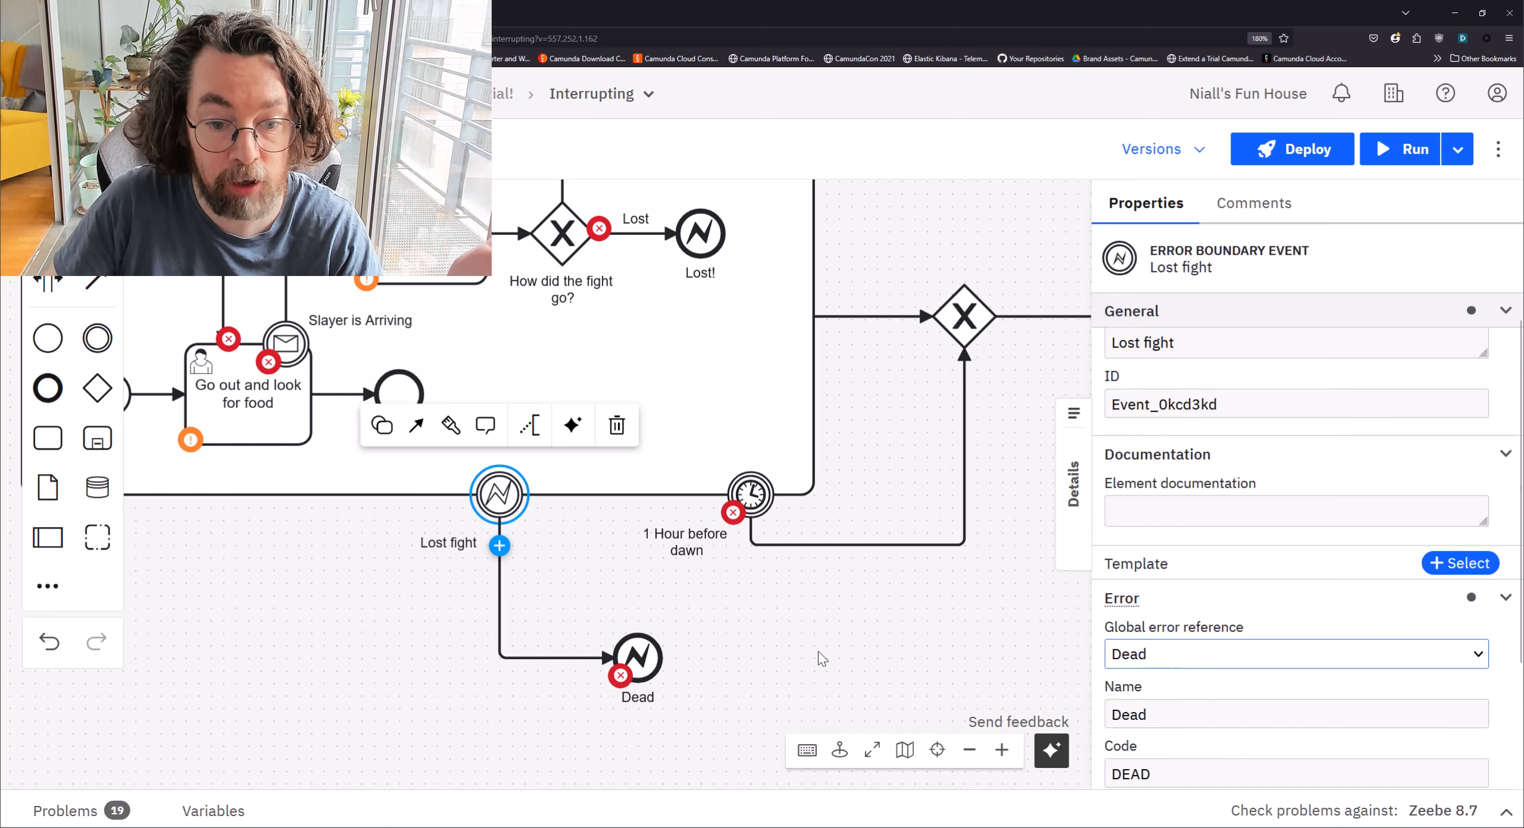
Step: Try a newly created global error on the "Lost fight" boundary event, and switch its reference back to Dead
click(1182, 650)
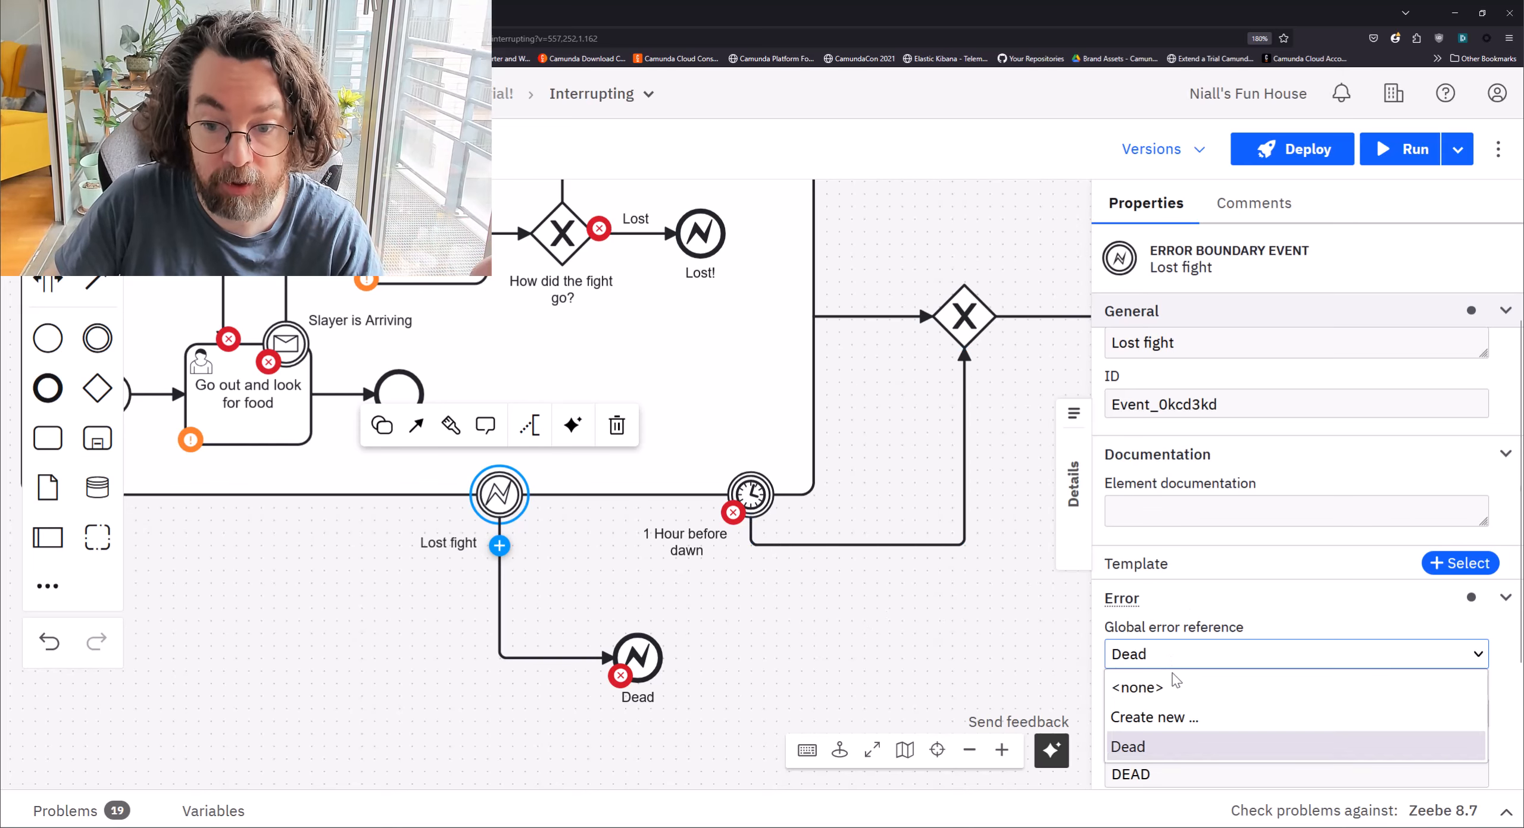
click(1200, 720)
scroll(1244, 512, down, 3)
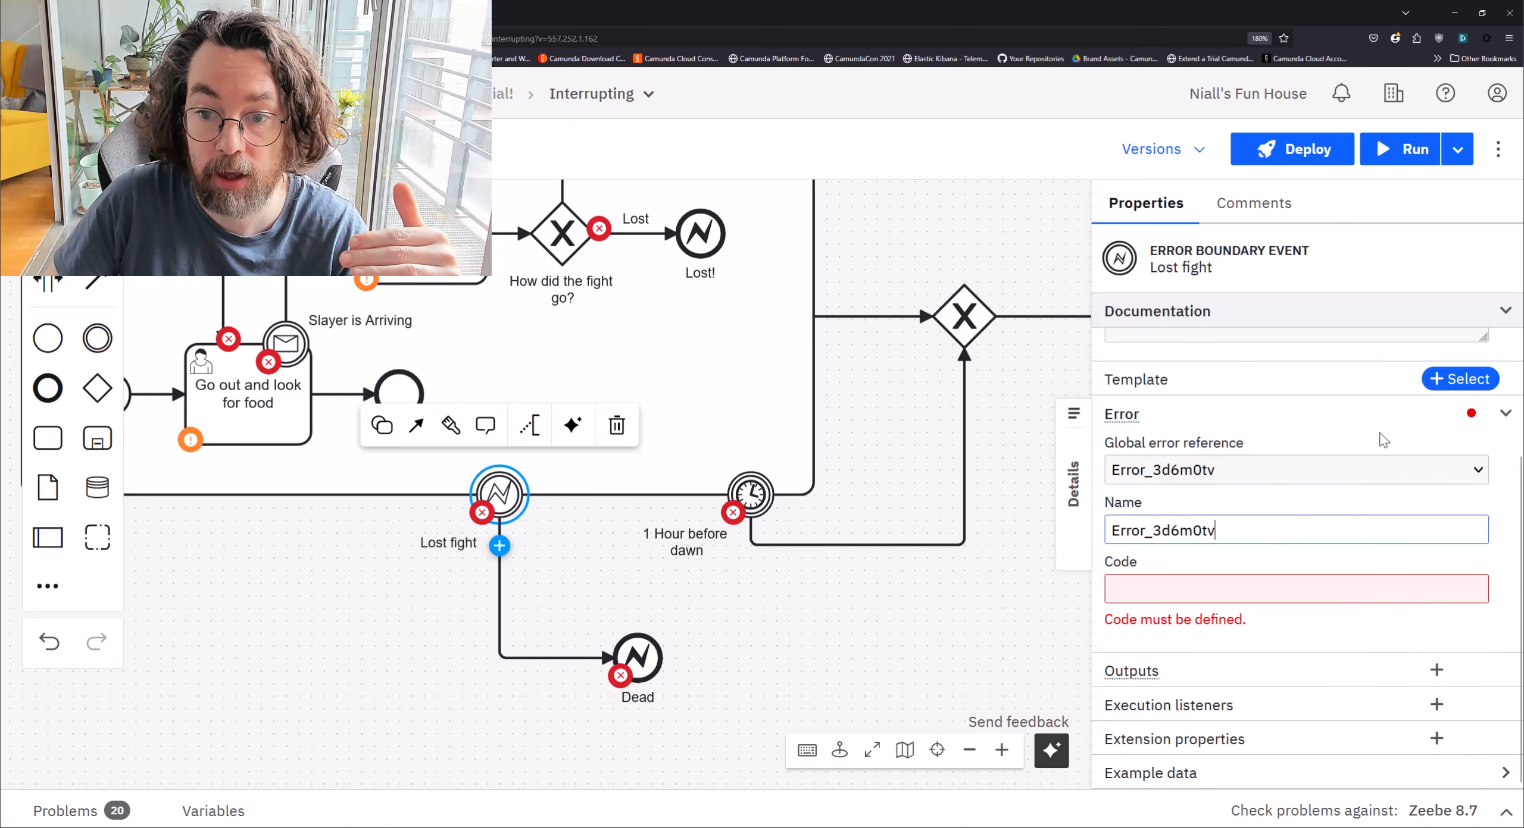
click(1482, 474)
click(1161, 561)
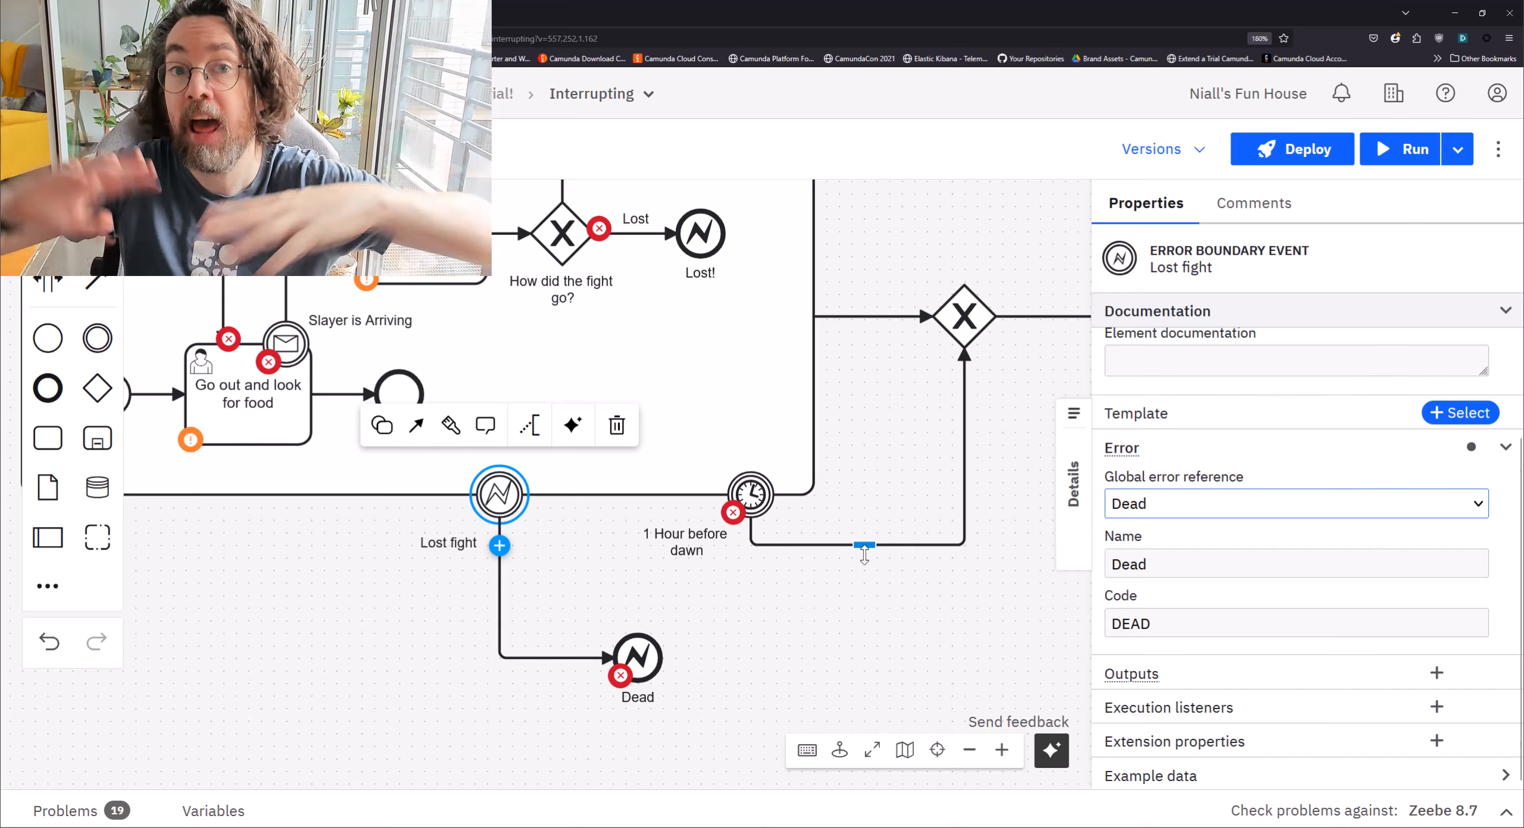
Step: Assign the Dead global error reference to both "Dead" end events, after "Lost fight" and after the "1 Hour" timer
click(642, 649)
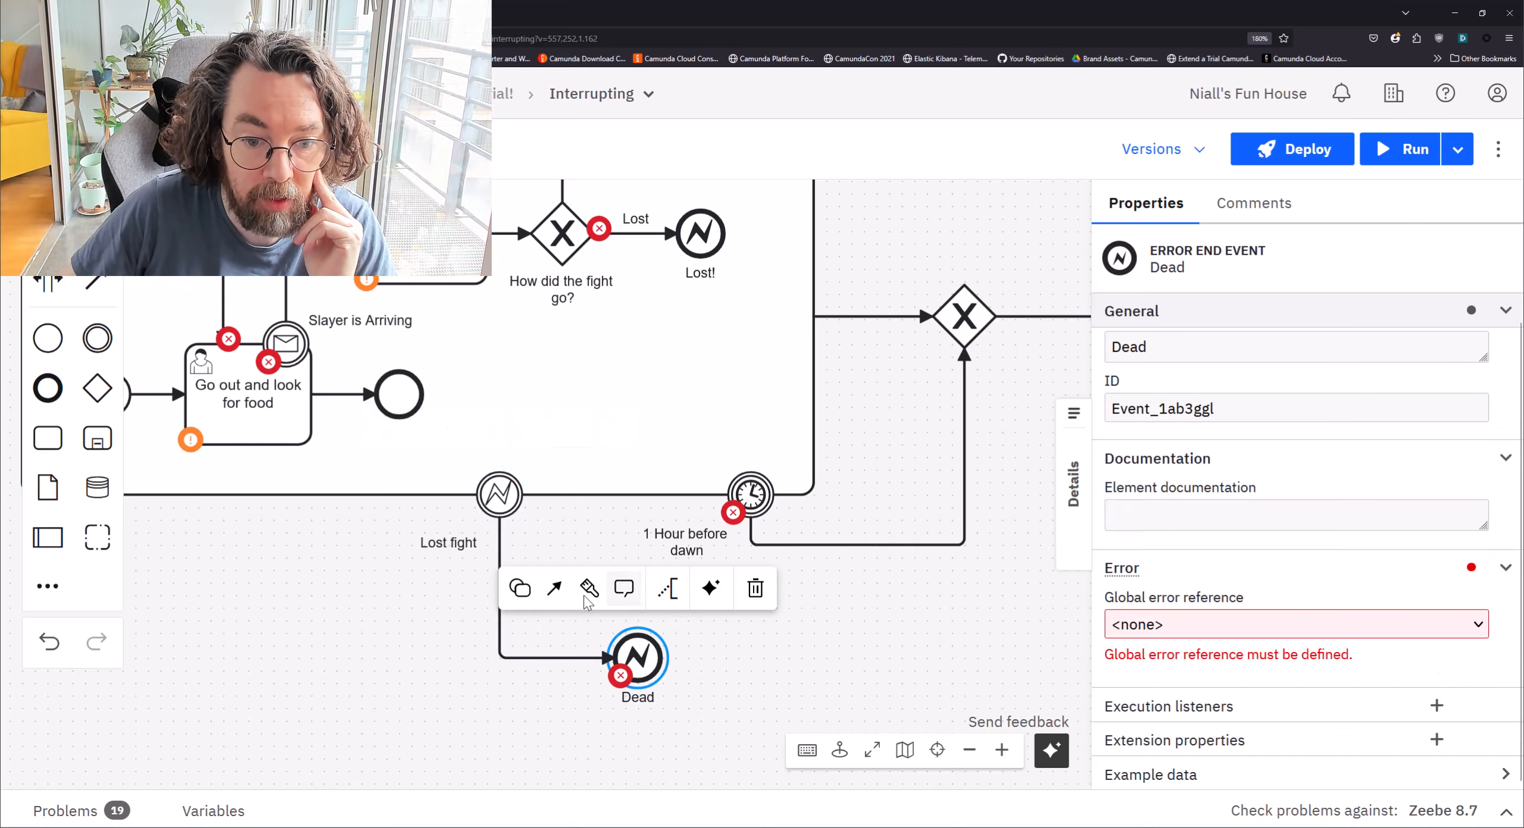
click(1157, 625)
click(1163, 717)
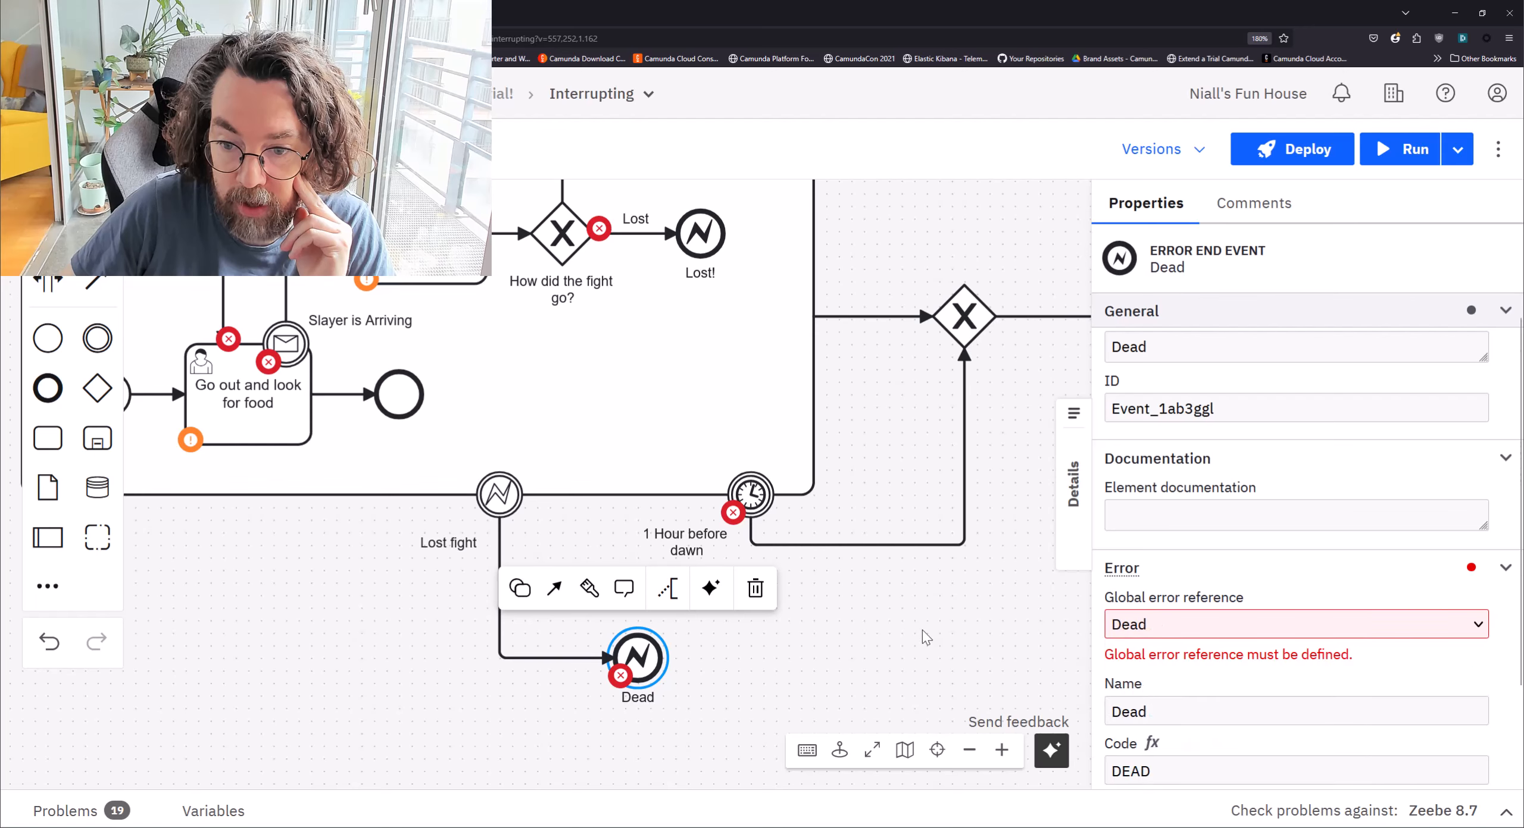
drag(947, 633, 580, 669)
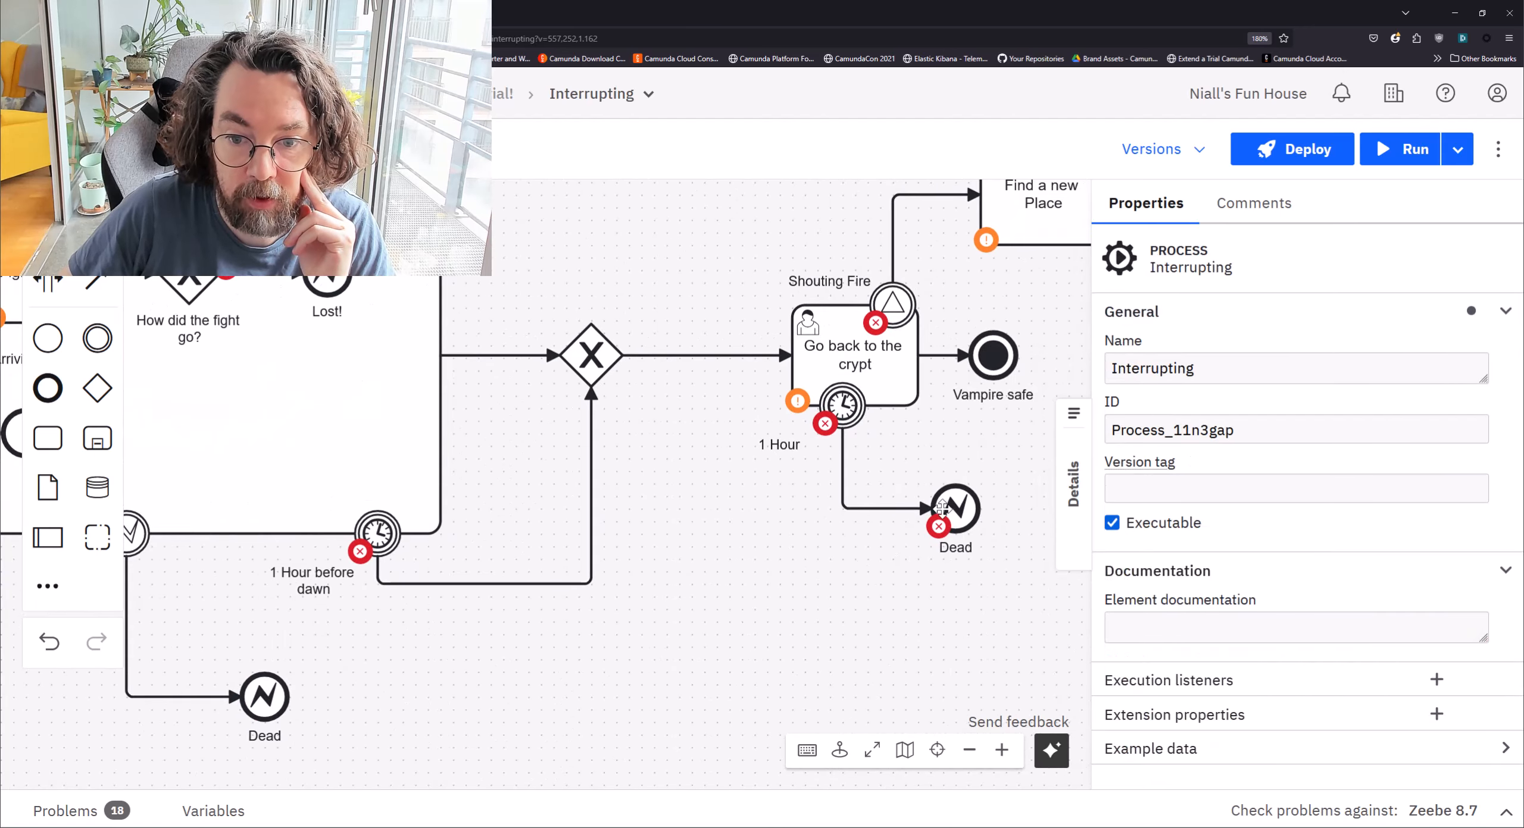
click(955, 509)
click(1166, 649)
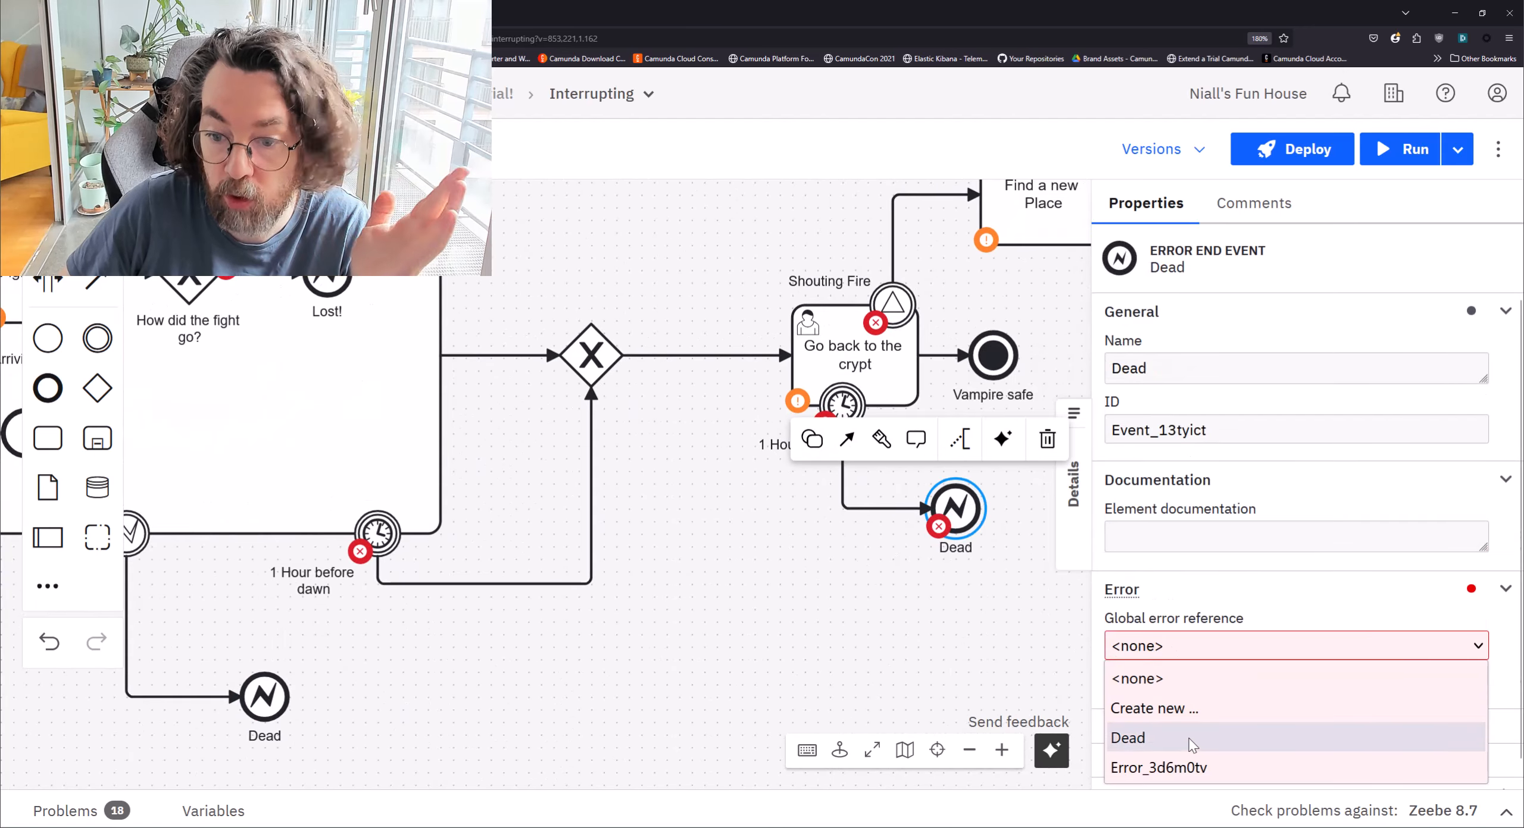
click(1190, 735)
Step: Inspect the error reference of the "Death" start event in the event sub-process and its place in the whole process
drag(696, 237, 798, 670)
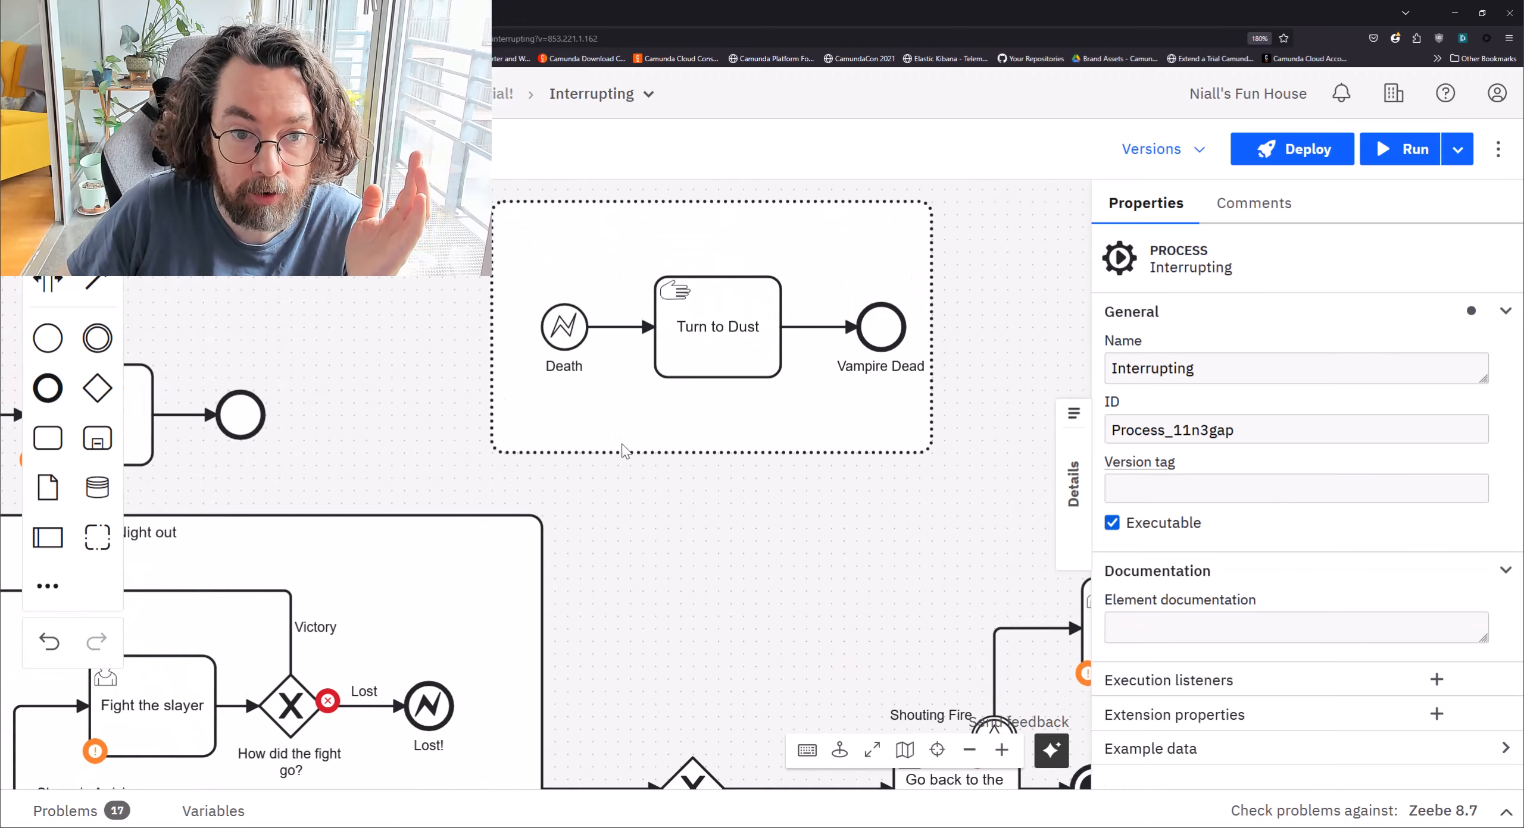
click(563, 328)
scroll(1230, 643, down, 1)
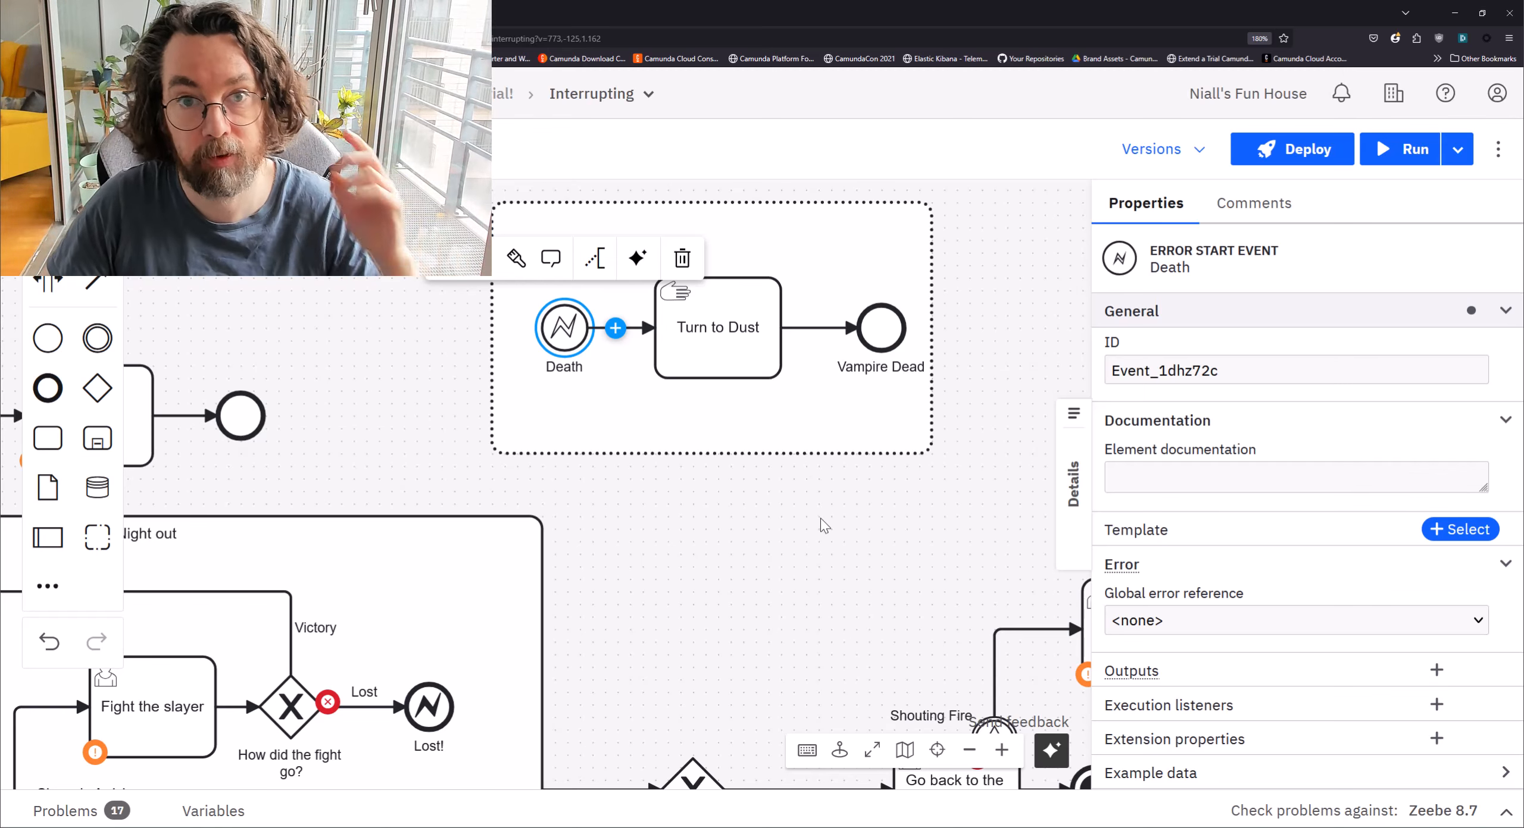
click(787, 580)
scroll(768, 547, down, 5)
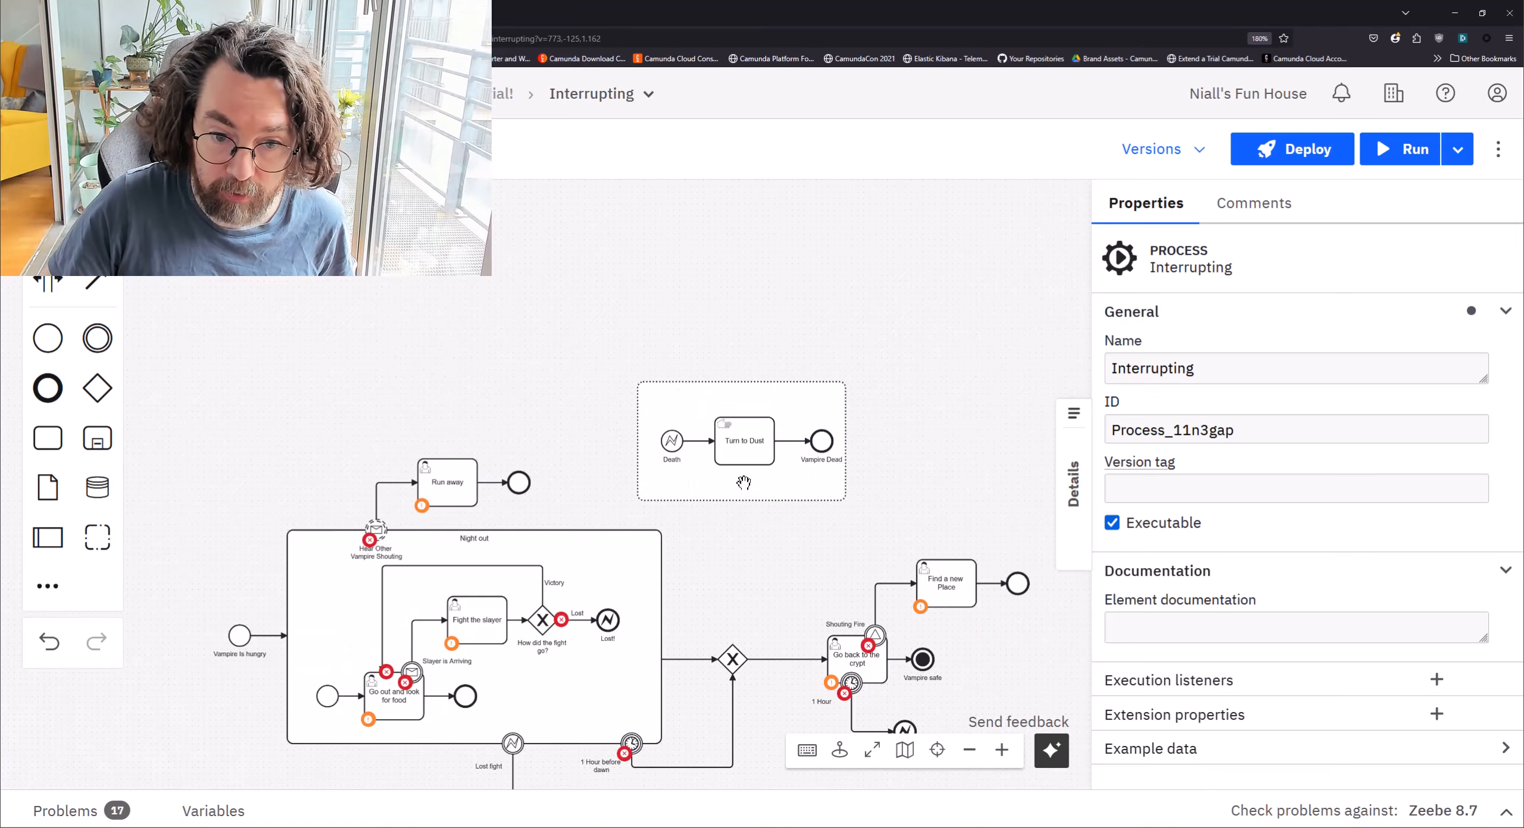
drag(672, 343, 728, 352)
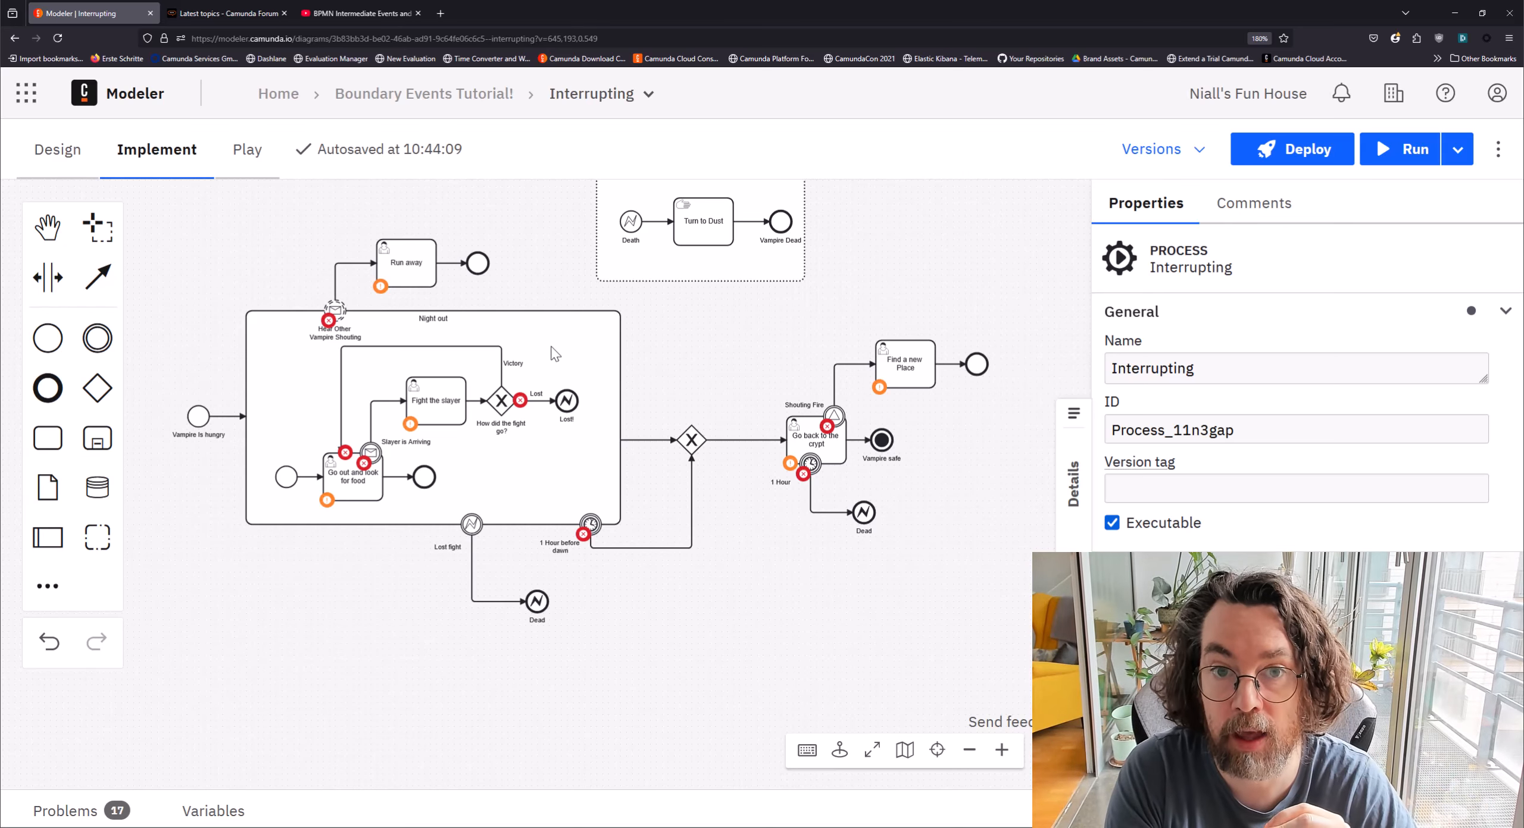
Step: Select the "Lost fight" boundary event, return to the design view, and clear the selection
click(471, 526)
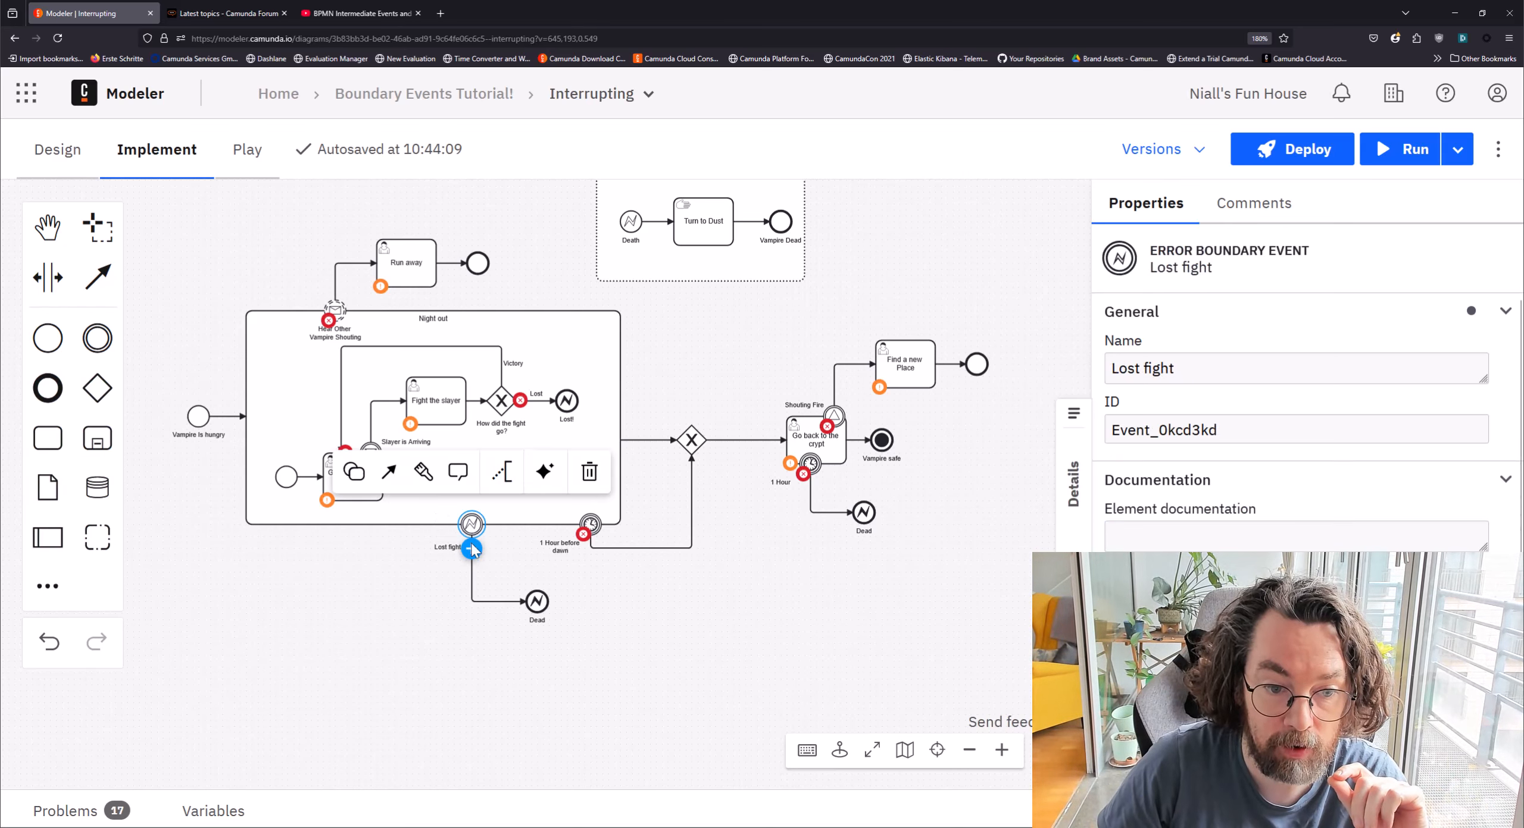
click(83, 149)
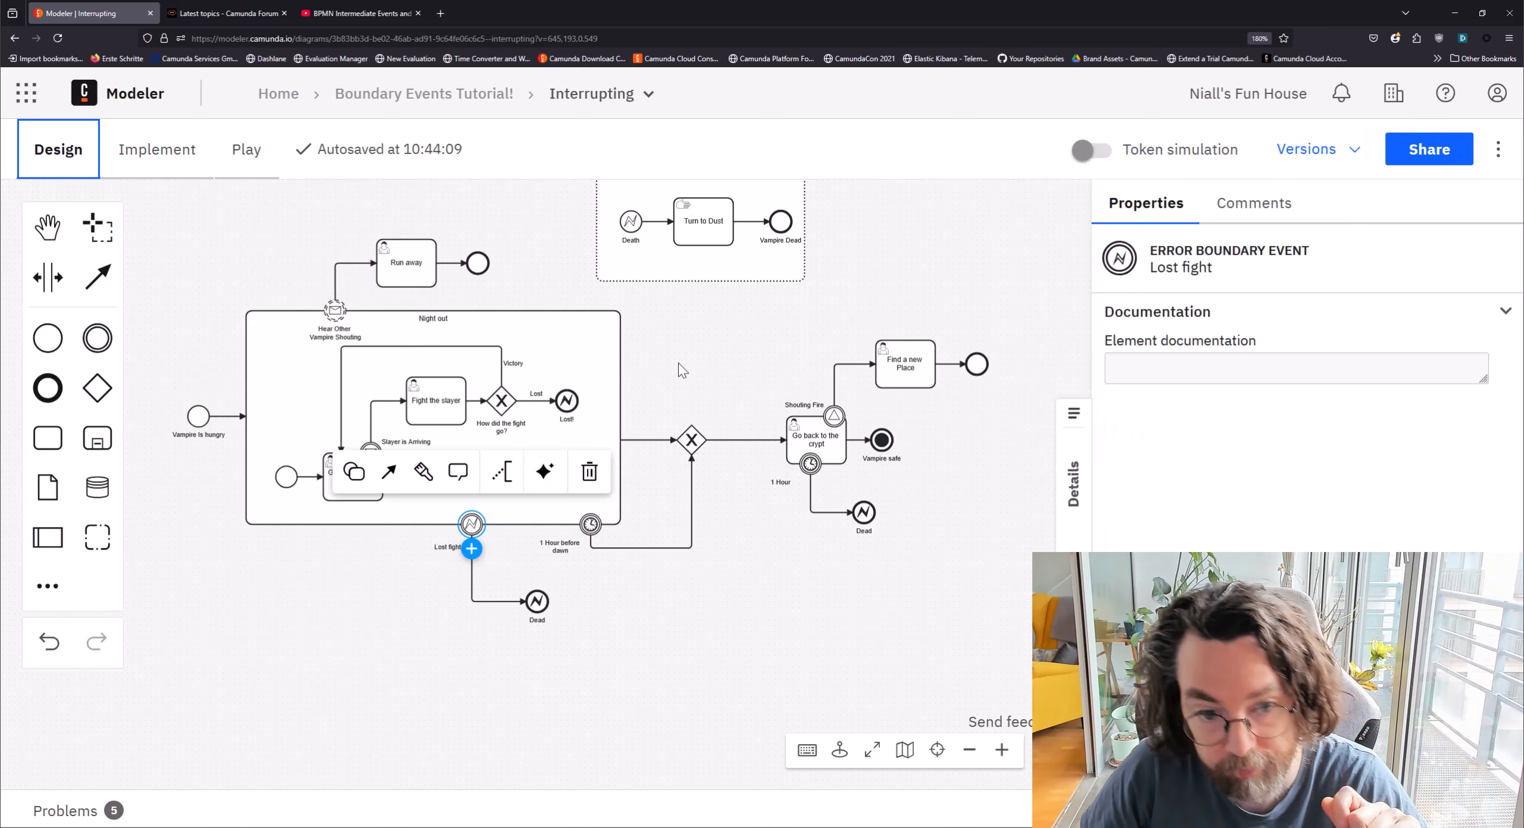
click(705, 381)
scroll(706, 381, up, 2)
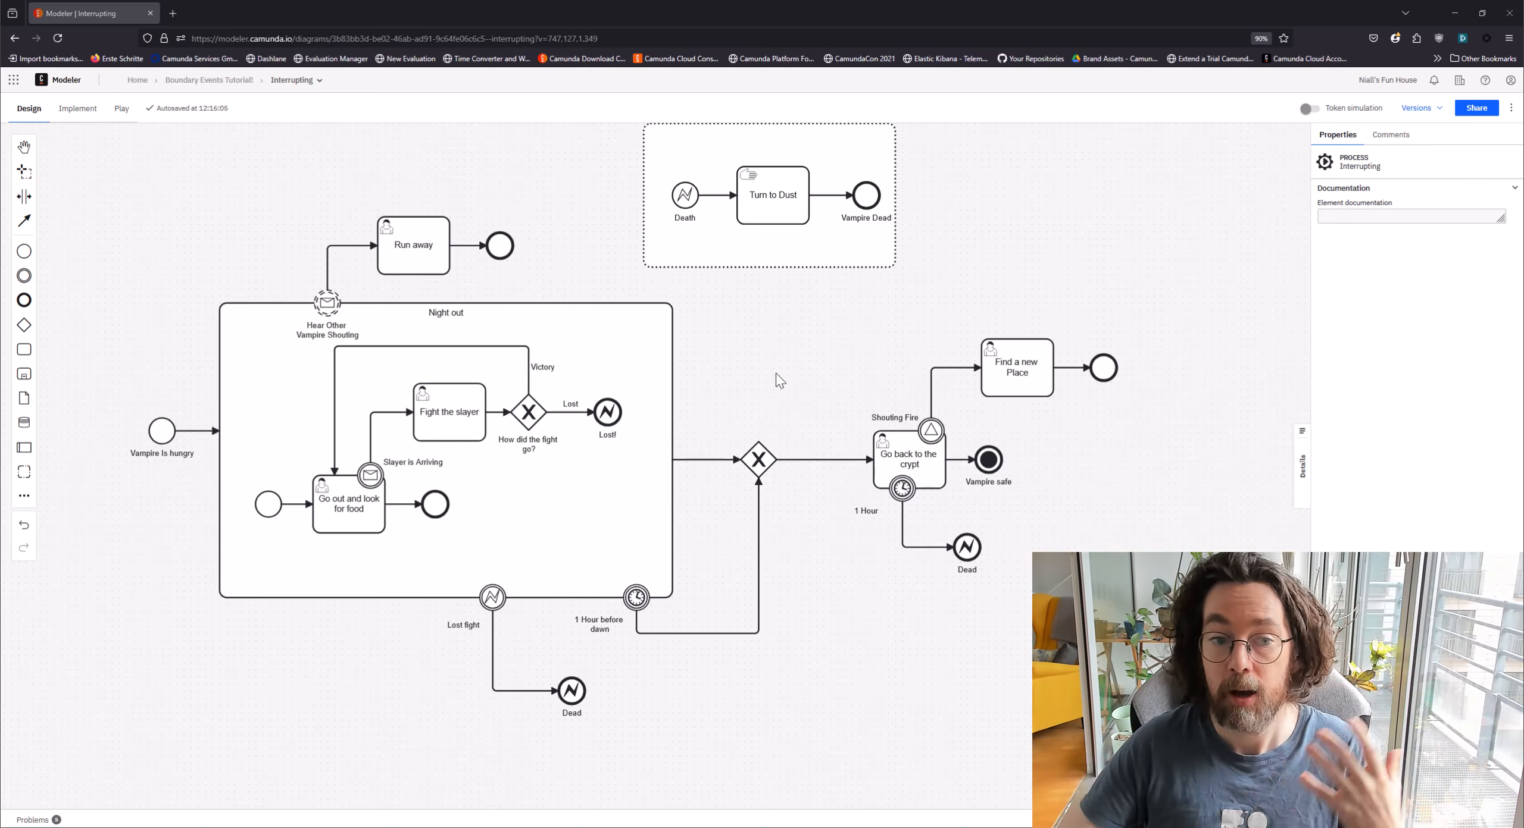
Step: Attach a non-interrupting conditional boundary event to the lower edge of the "Fight the slayer" task
click(483, 416)
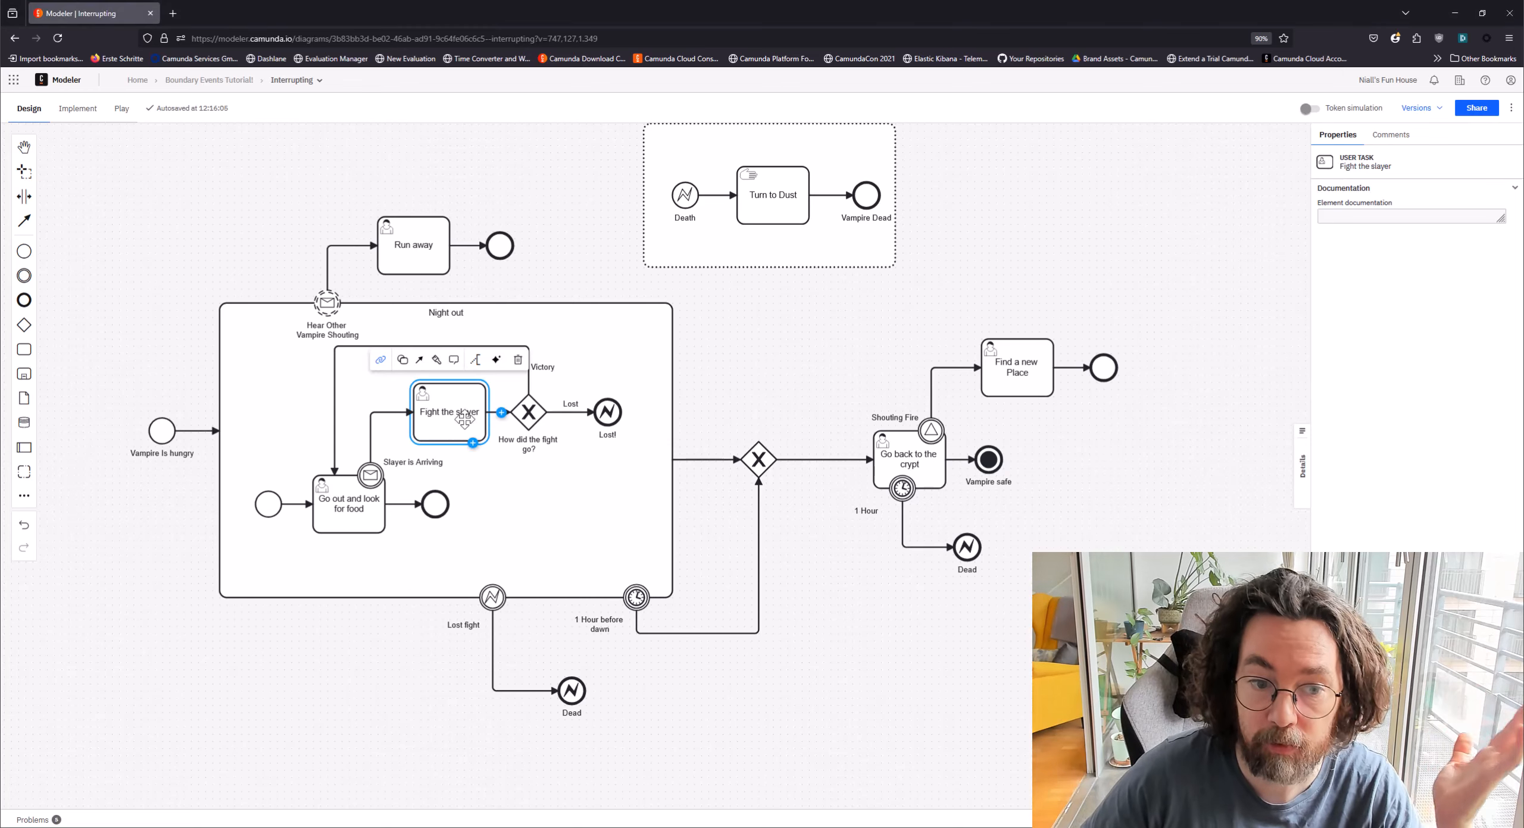
click(69, 269)
click(24, 275)
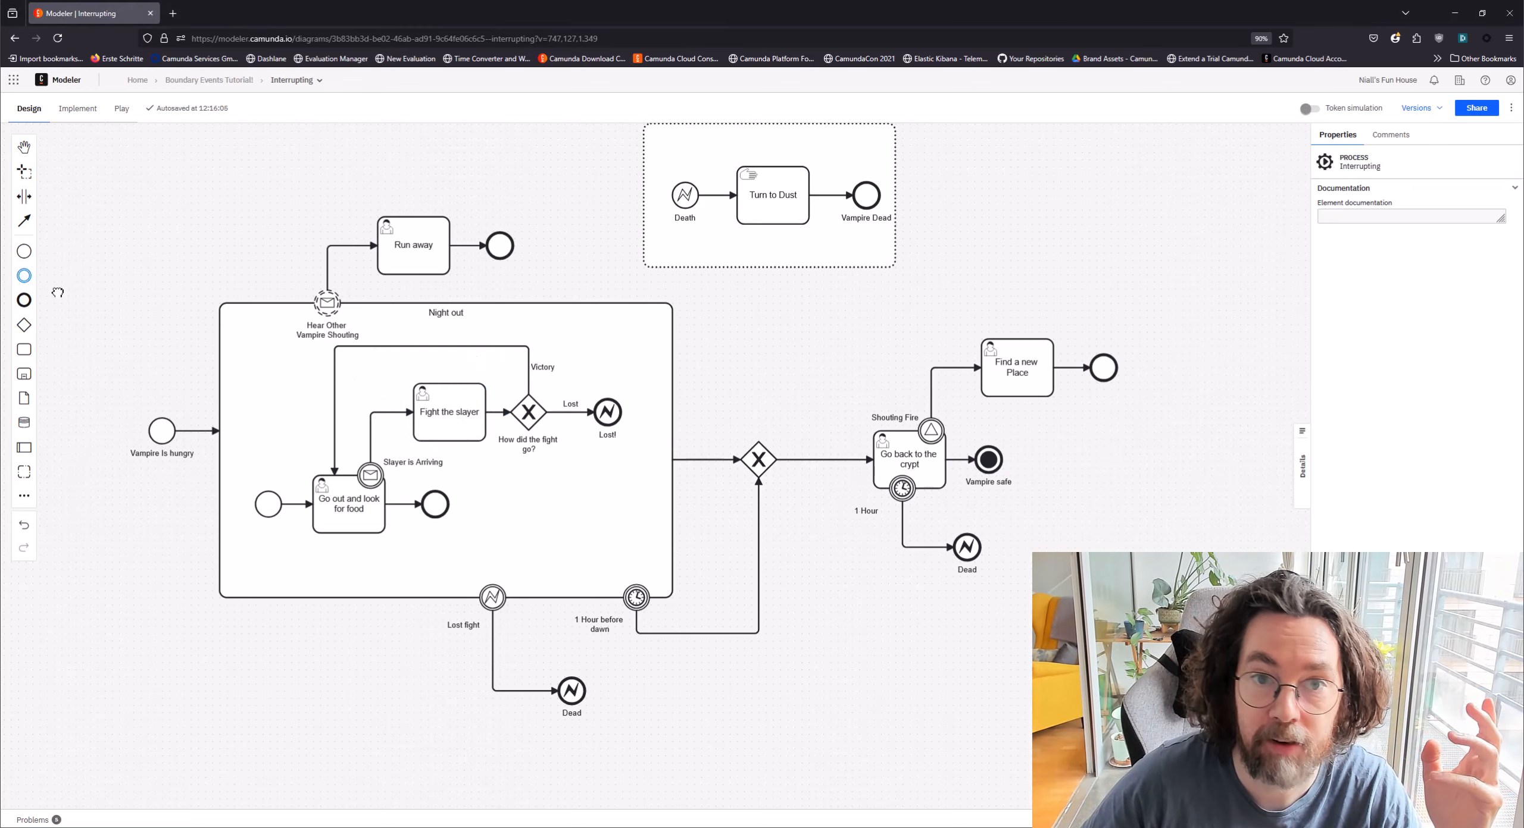
click(478, 454)
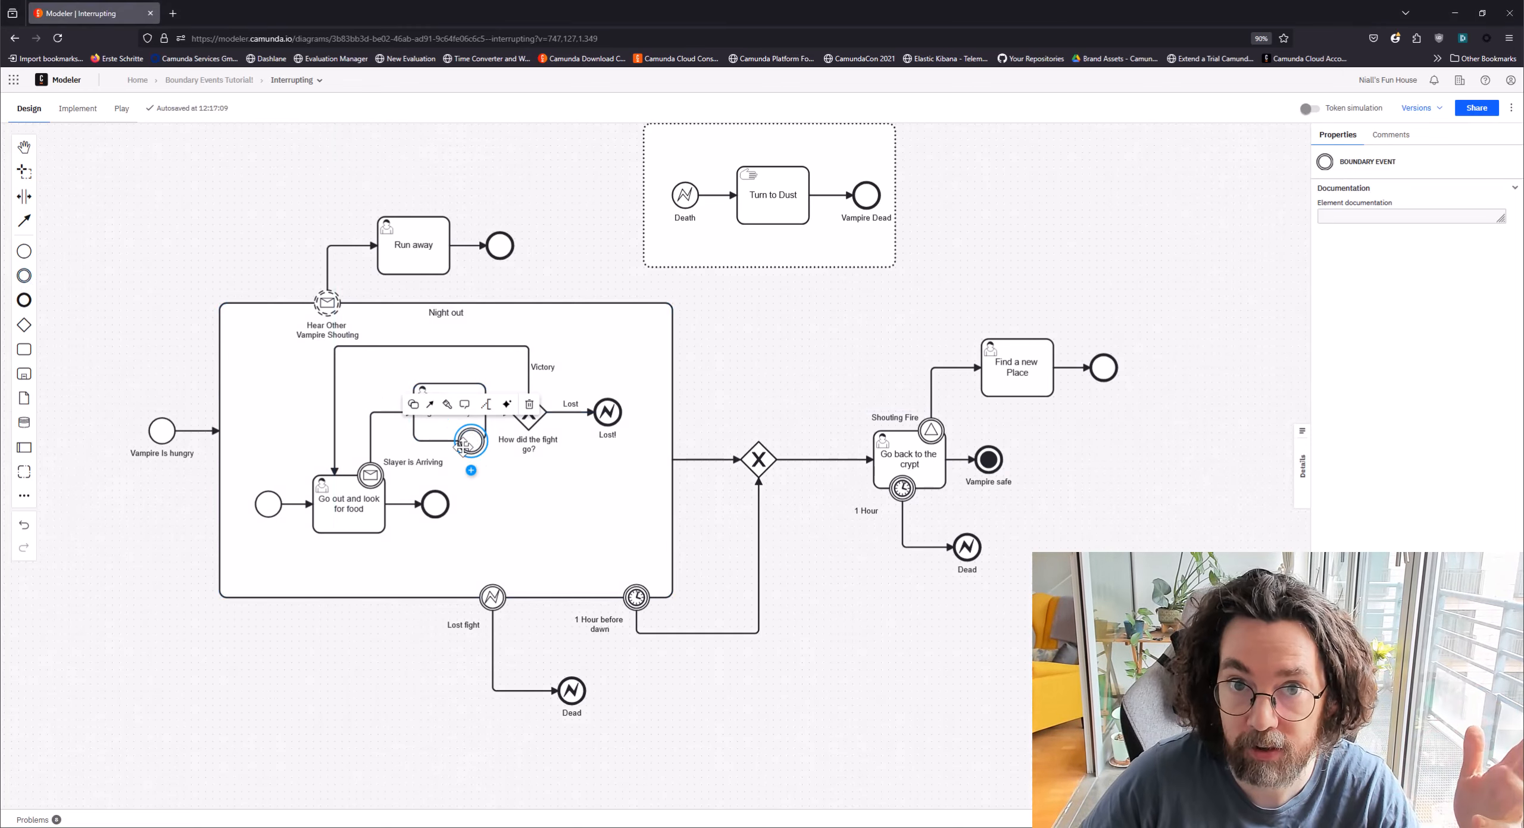
click(415, 405)
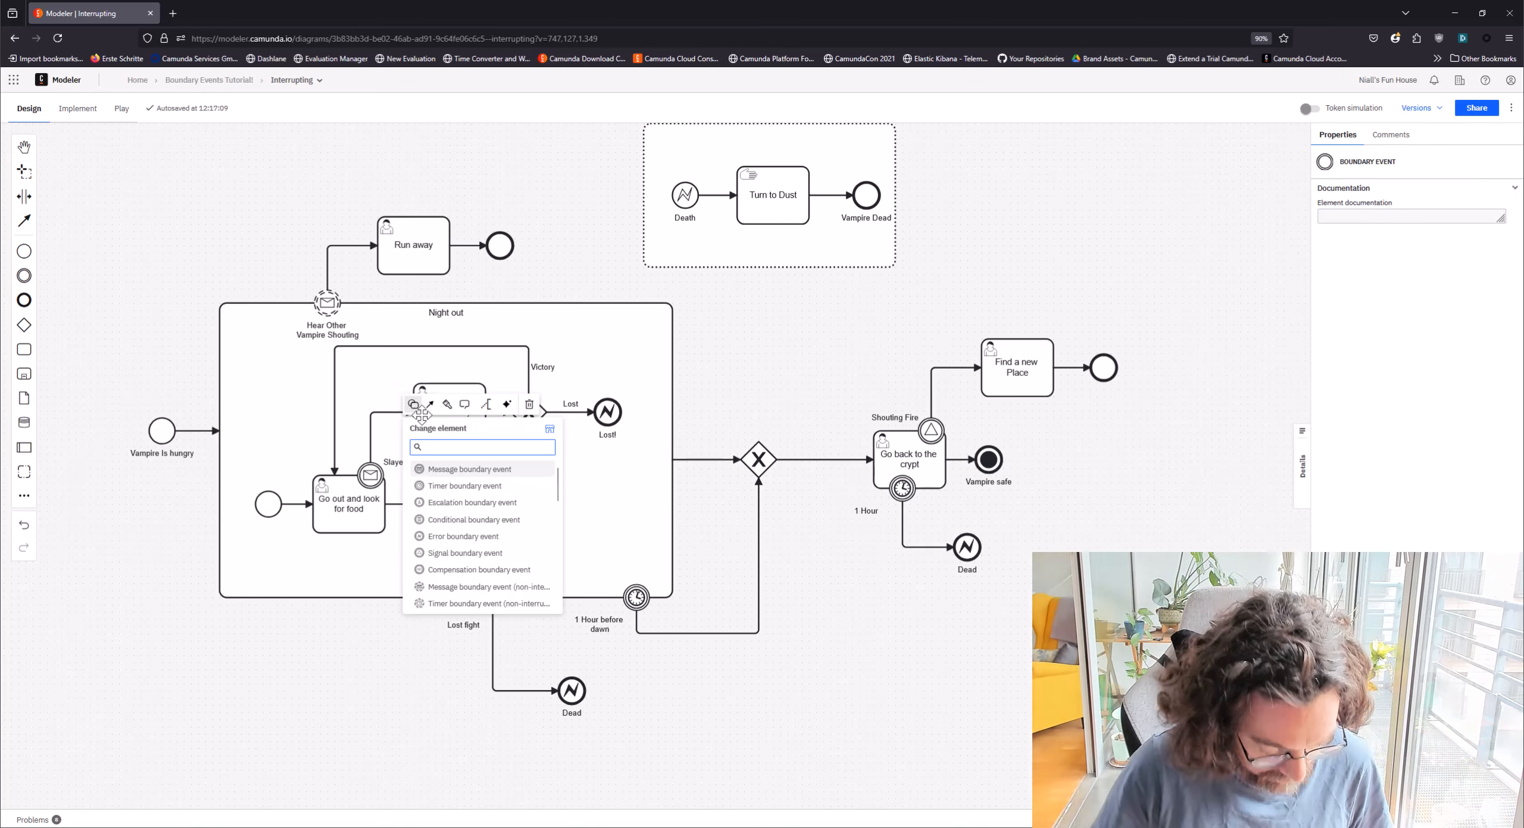
text(con)
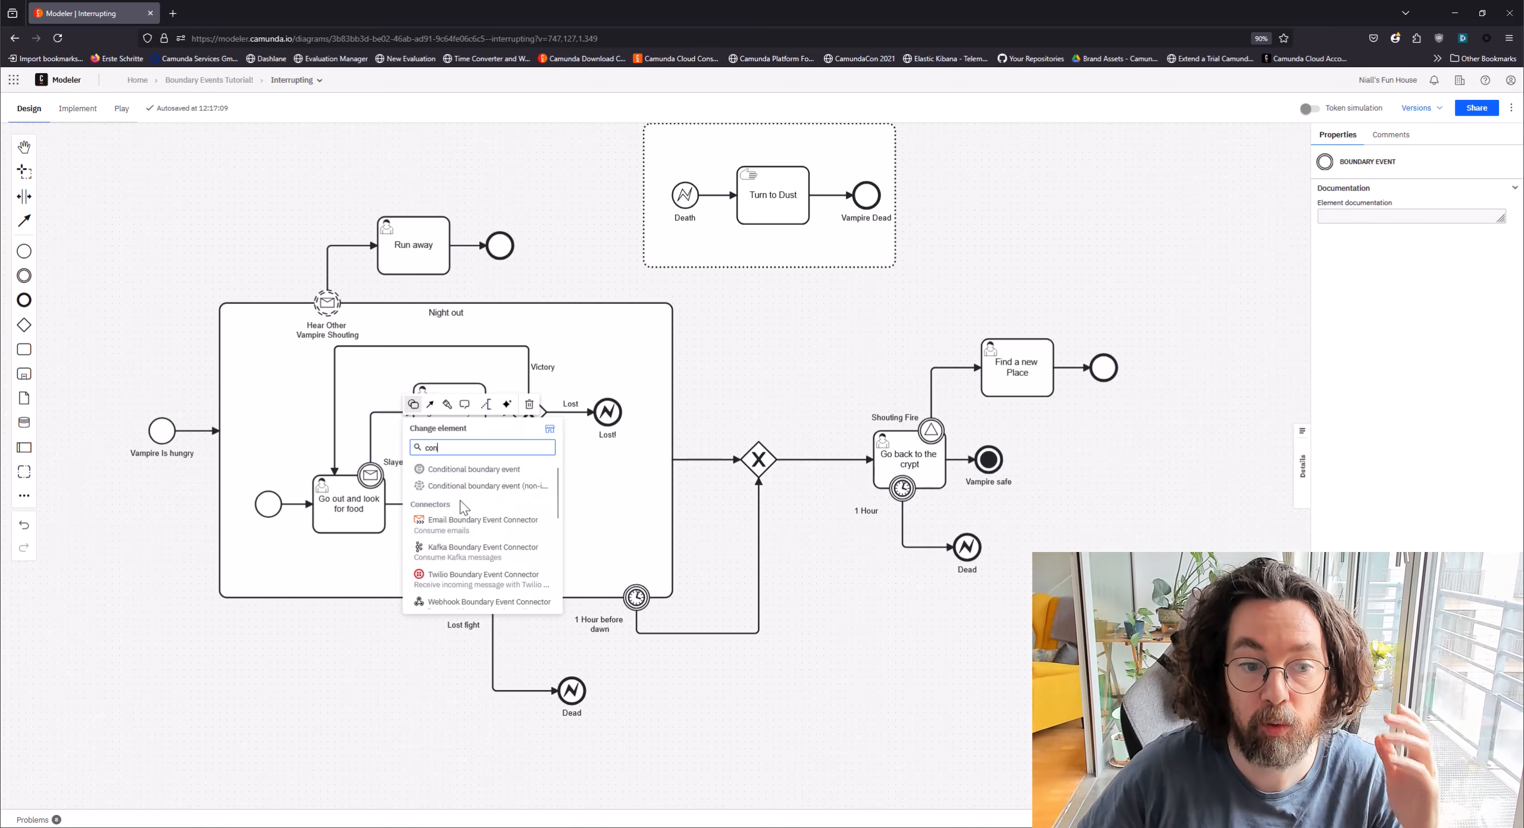
click(470, 486)
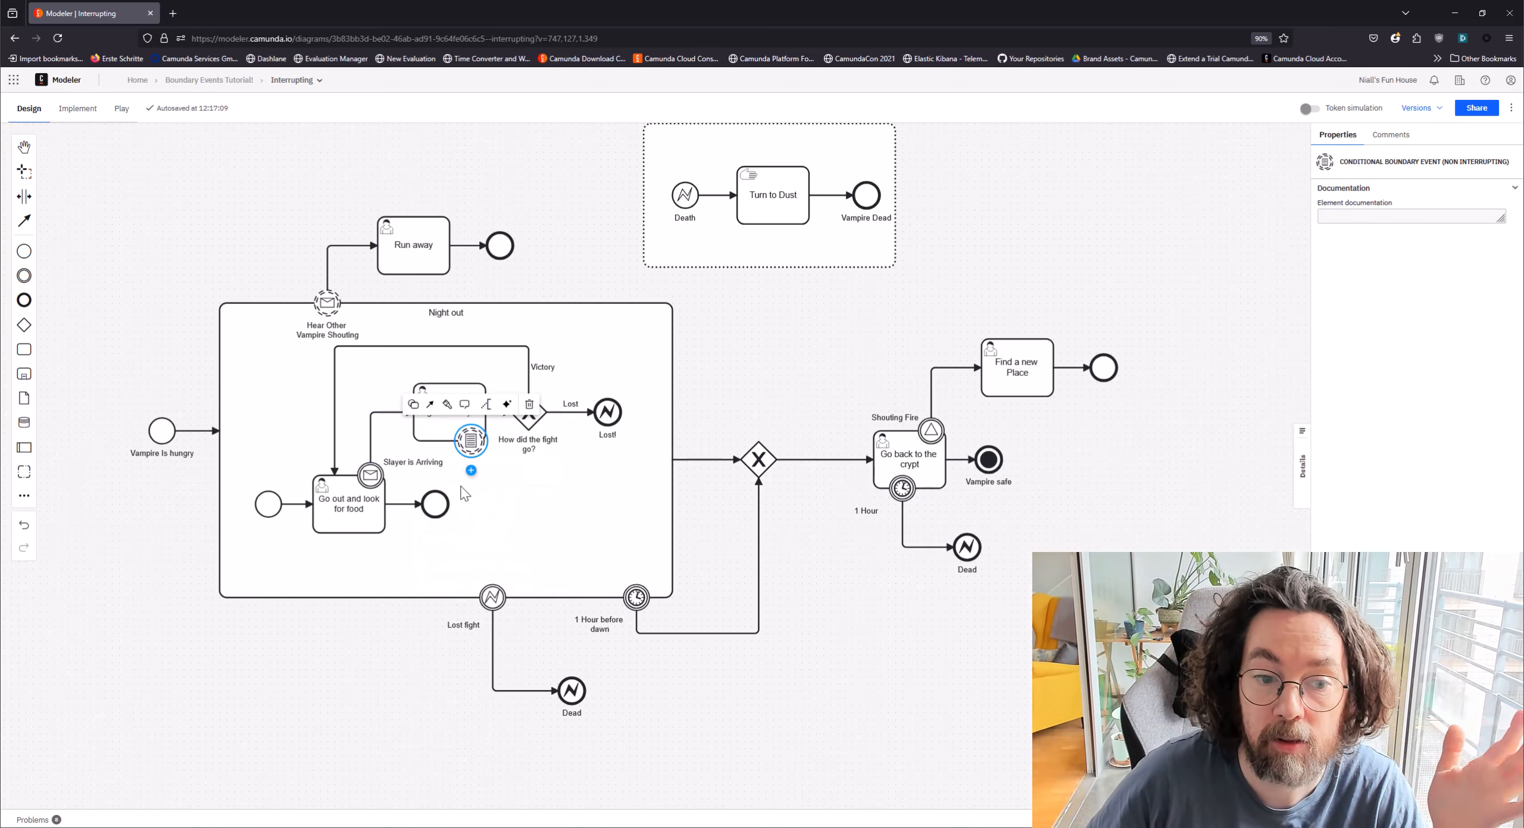
Step: Name the non-interrupting conditional boundary event on the "Fight the slayer" task "Slayer has Garlic"
double_click(474, 442)
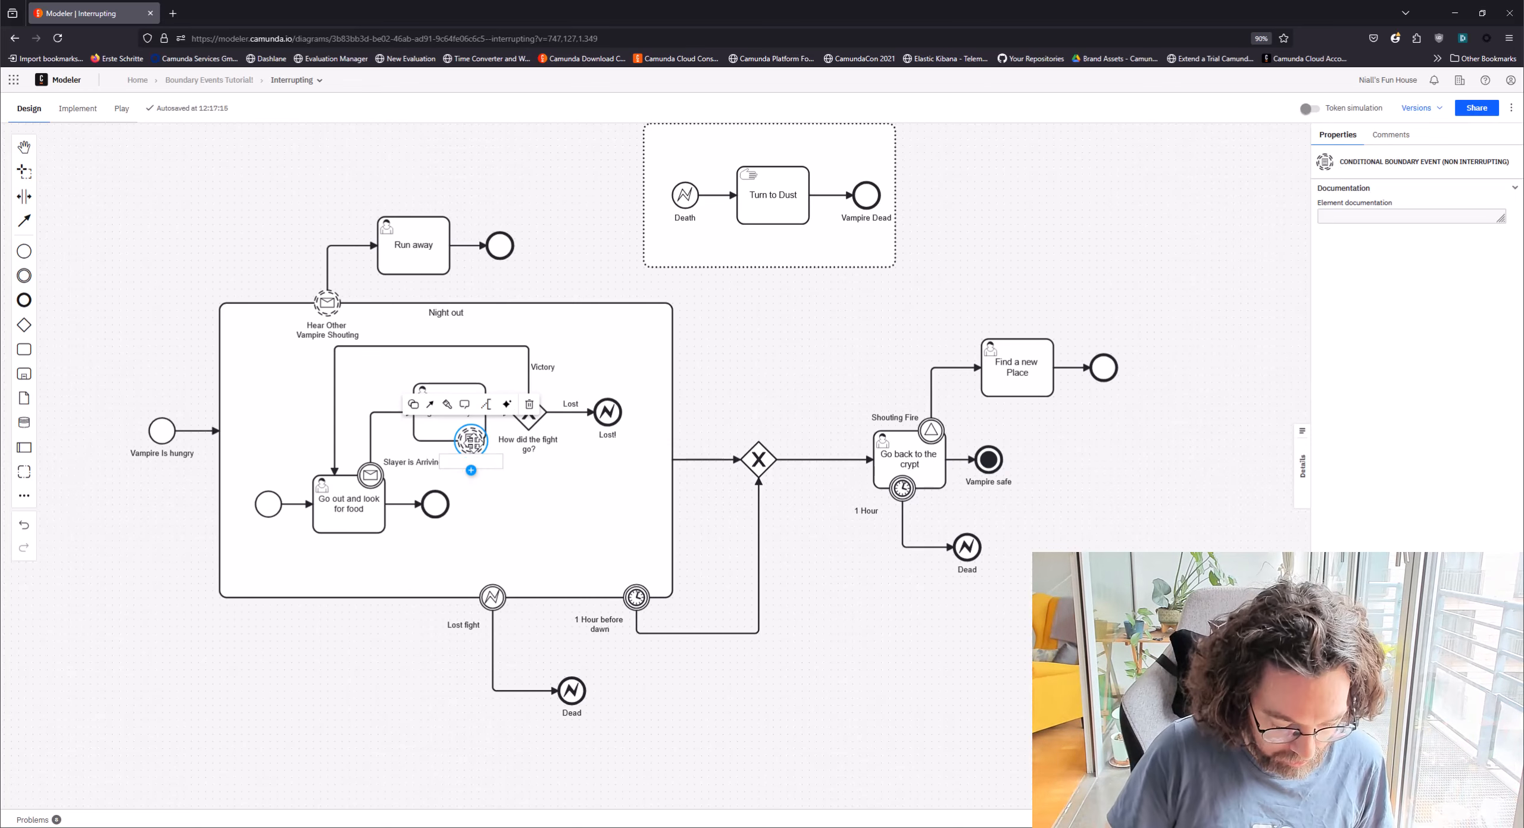
text(Slayer h)
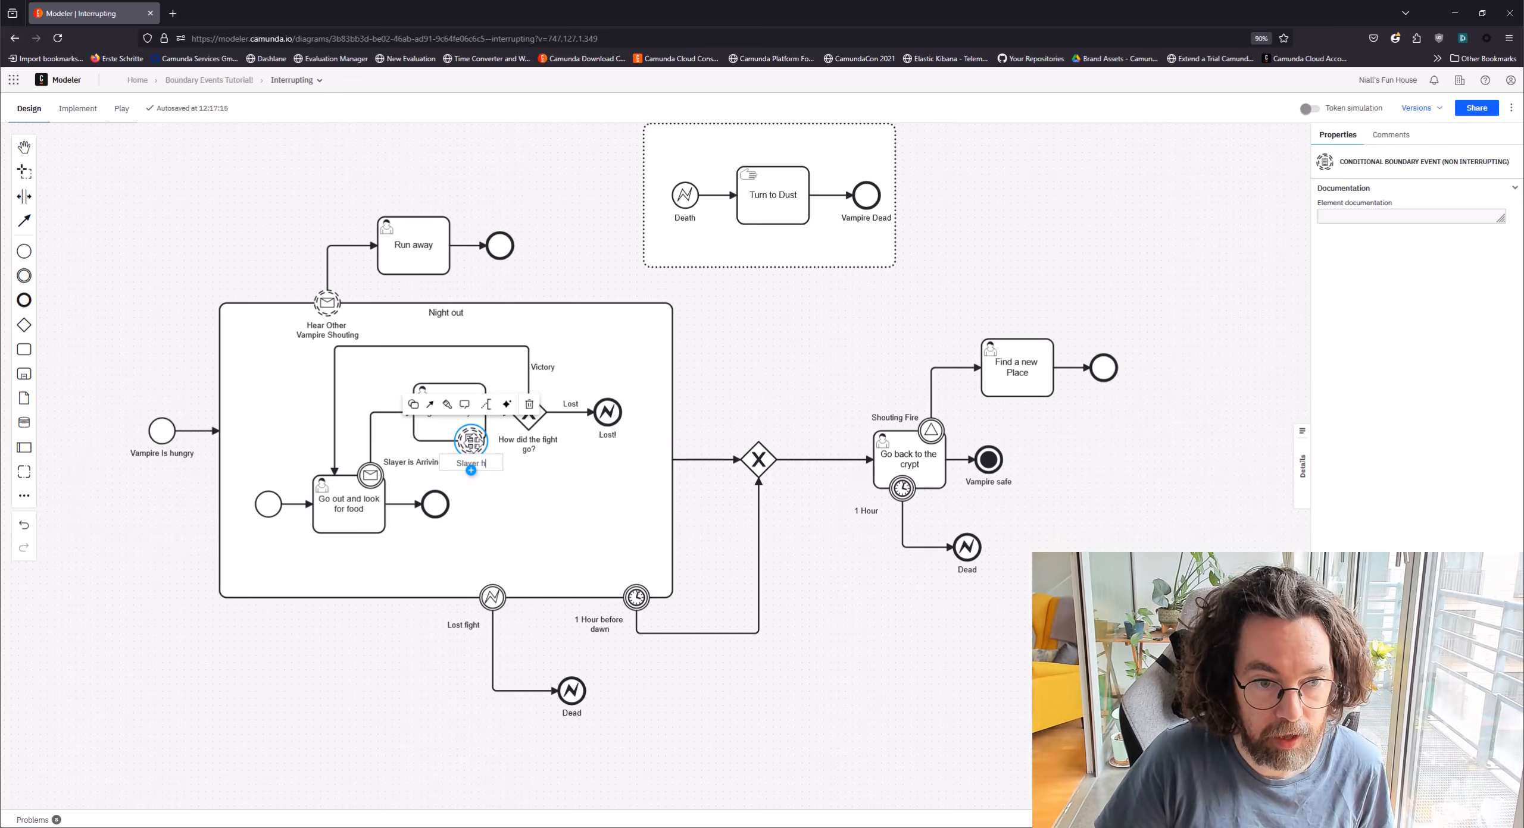
text(as Garlic)
key(Return)
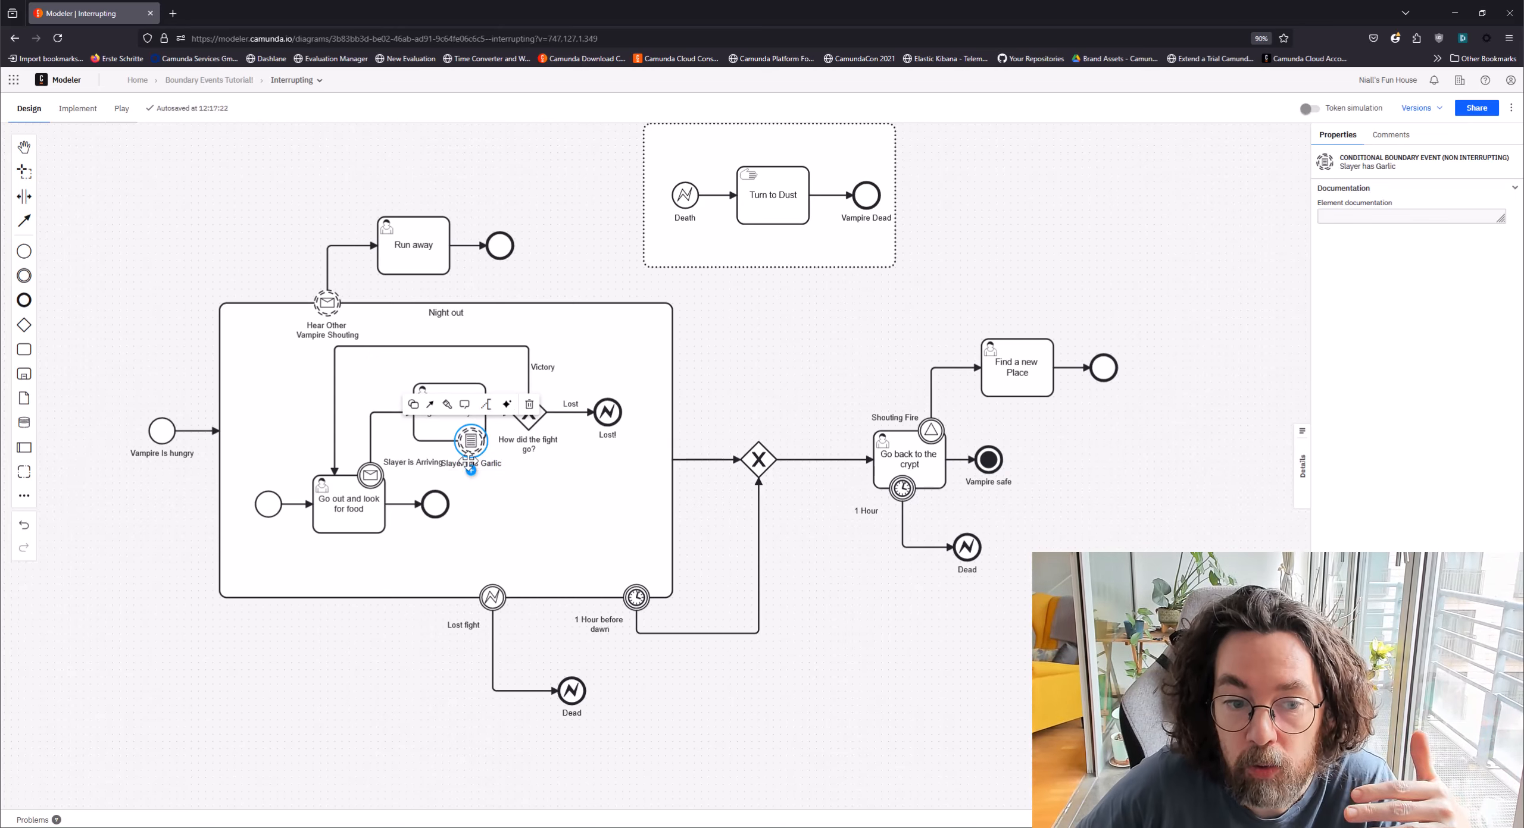
Step: Append an escalation end event to "Slayer has Garlic" and move that boundary event's label beside its outgoing flow
click(470, 470)
click(470, 487)
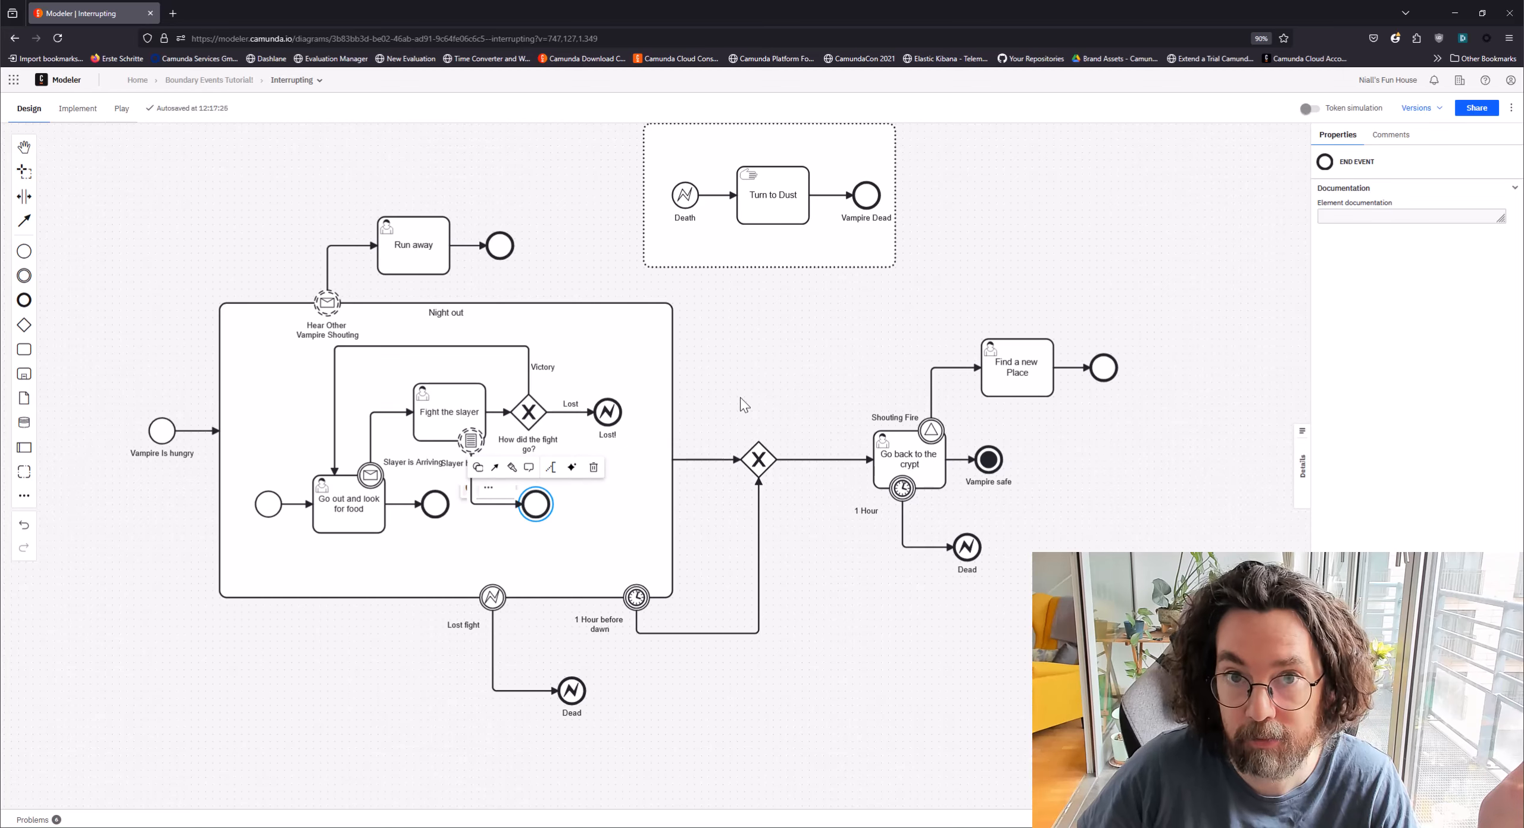
drag(453, 463, 494, 474)
click(545, 504)
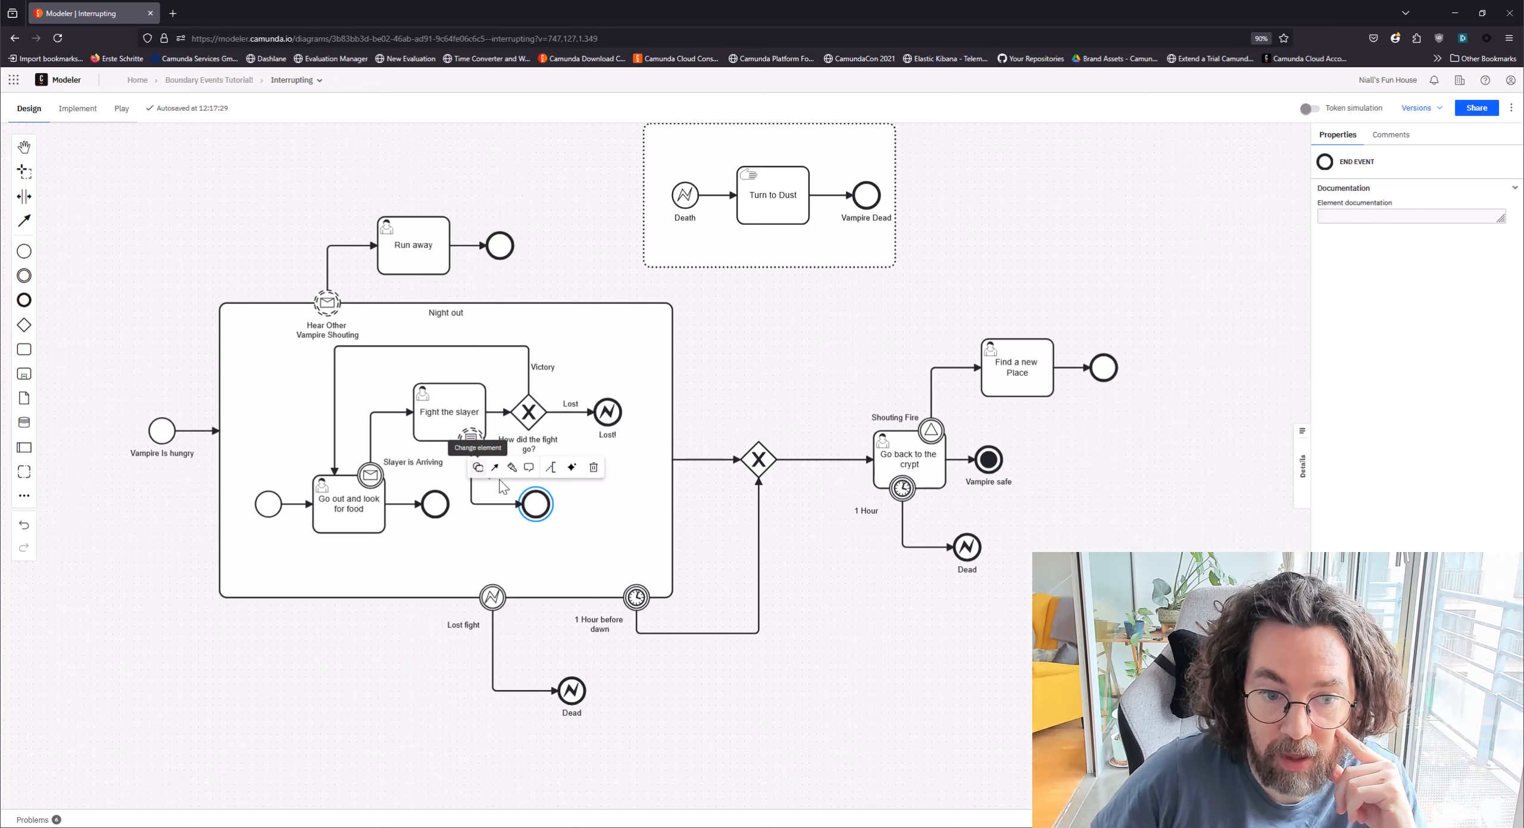
click(478, 468)
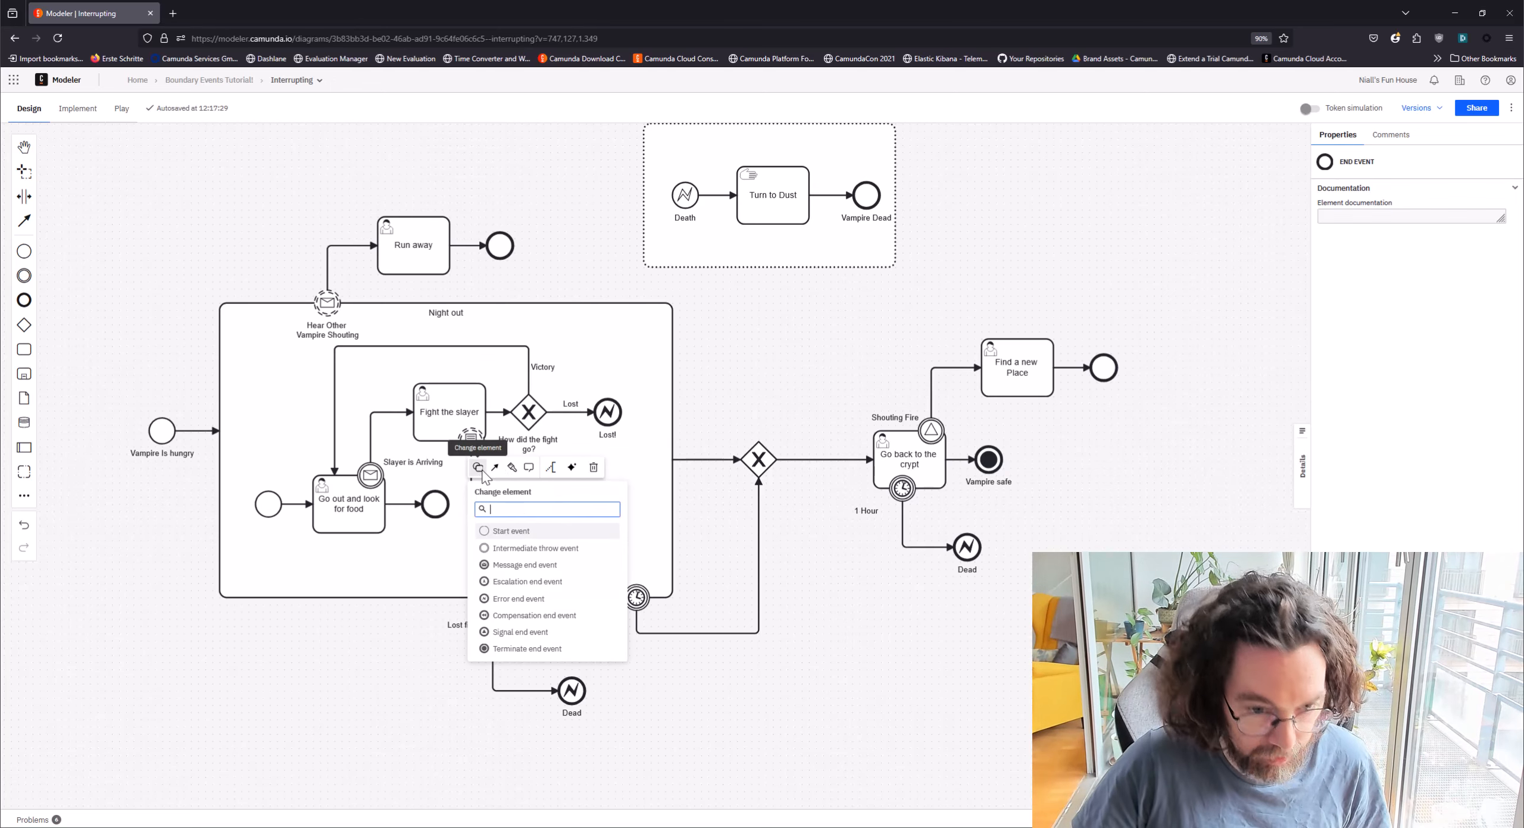
text(es)
click(519, 531)
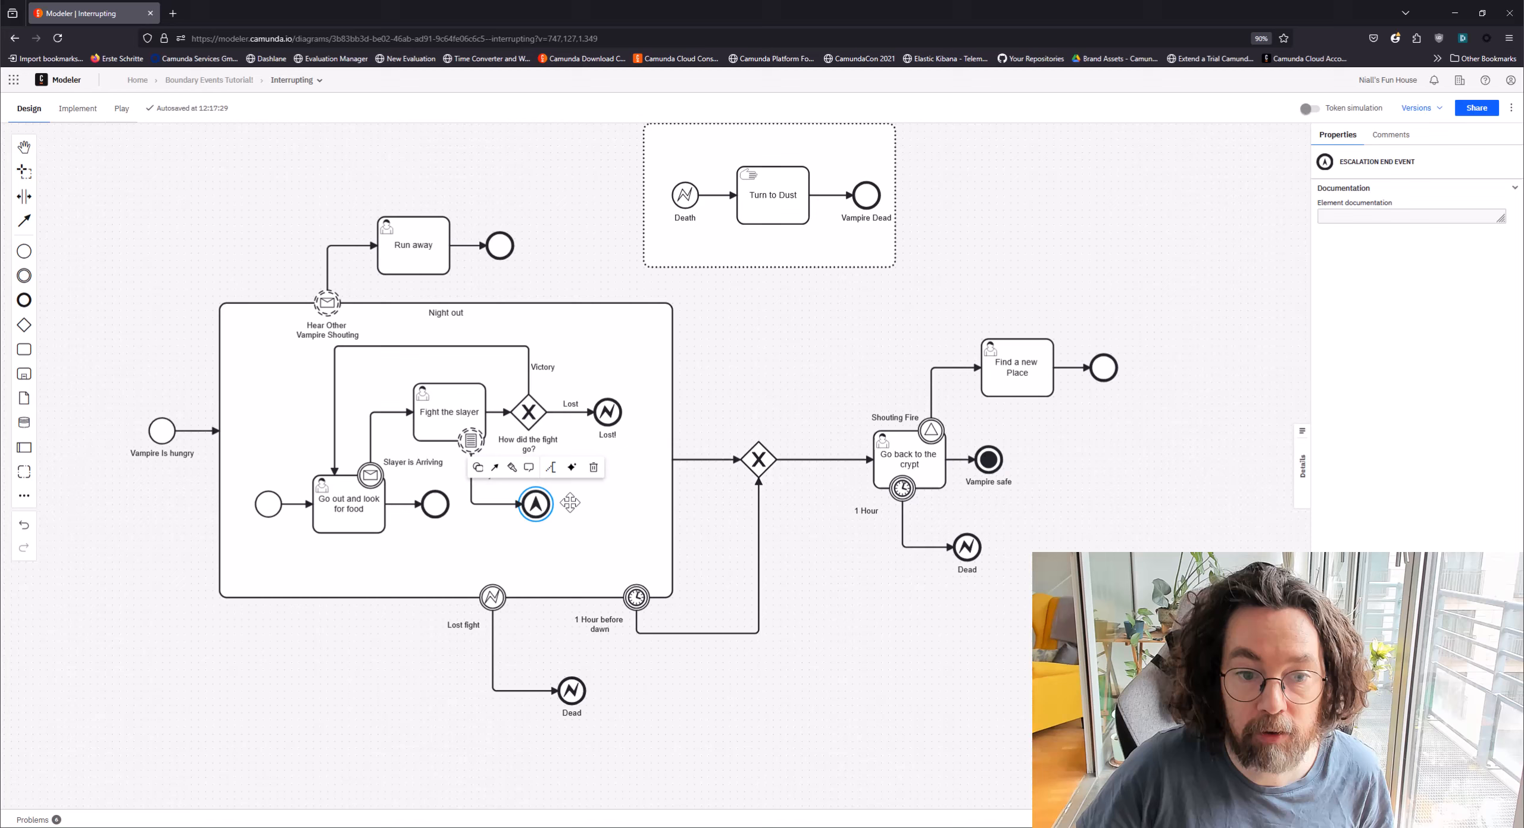
click(738, 405)
click(607, 411)
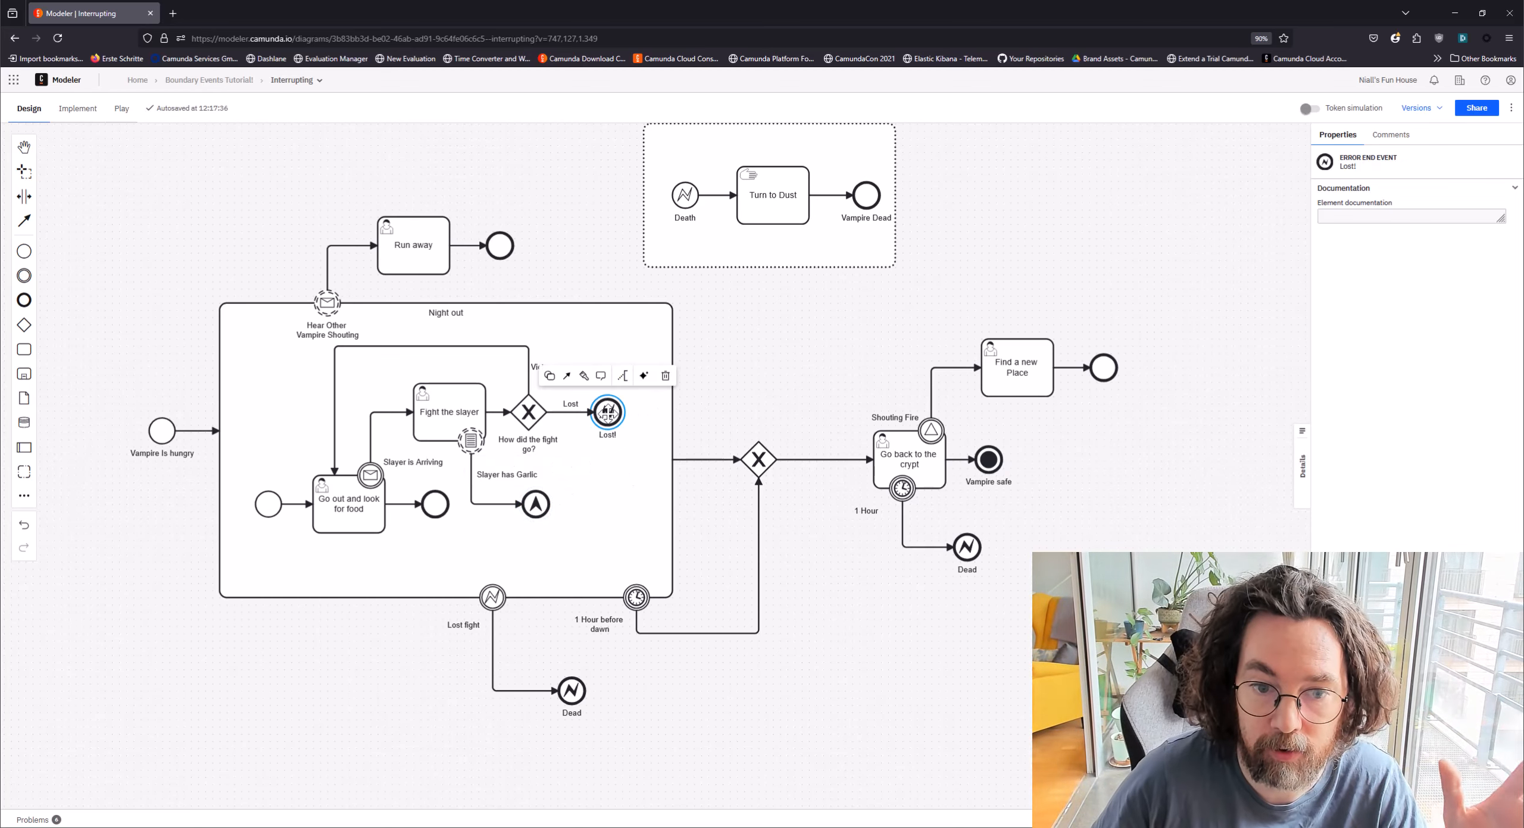
click(755, 372)
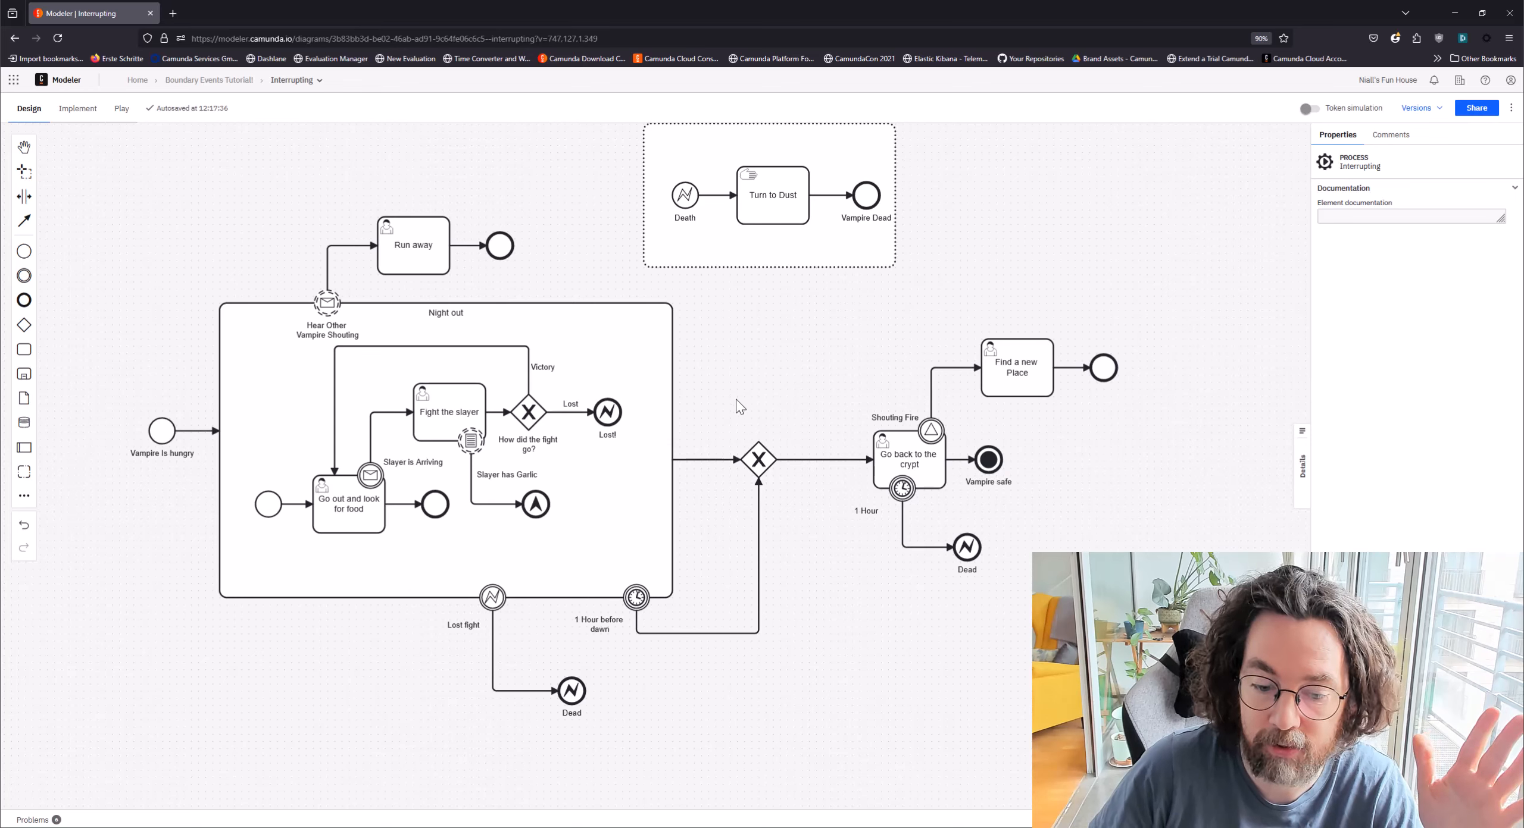
Step: Attach a non-interrupting escalation boundary event to the lower edge of the "Night out" sub-process, away from the "Lost fight" event
click(23, 276)
click(335, 597)
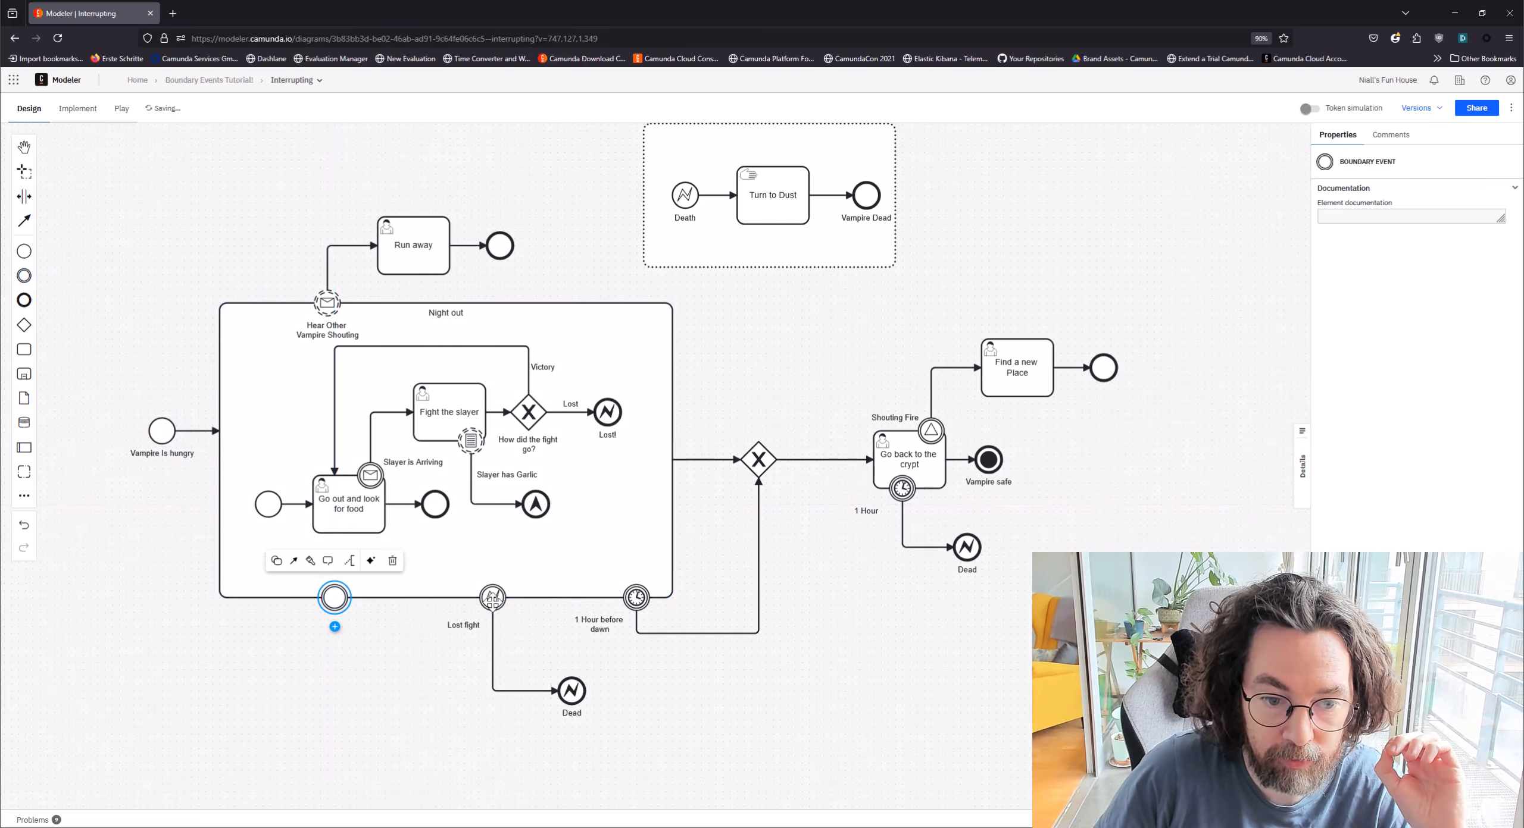
click(491, 598)
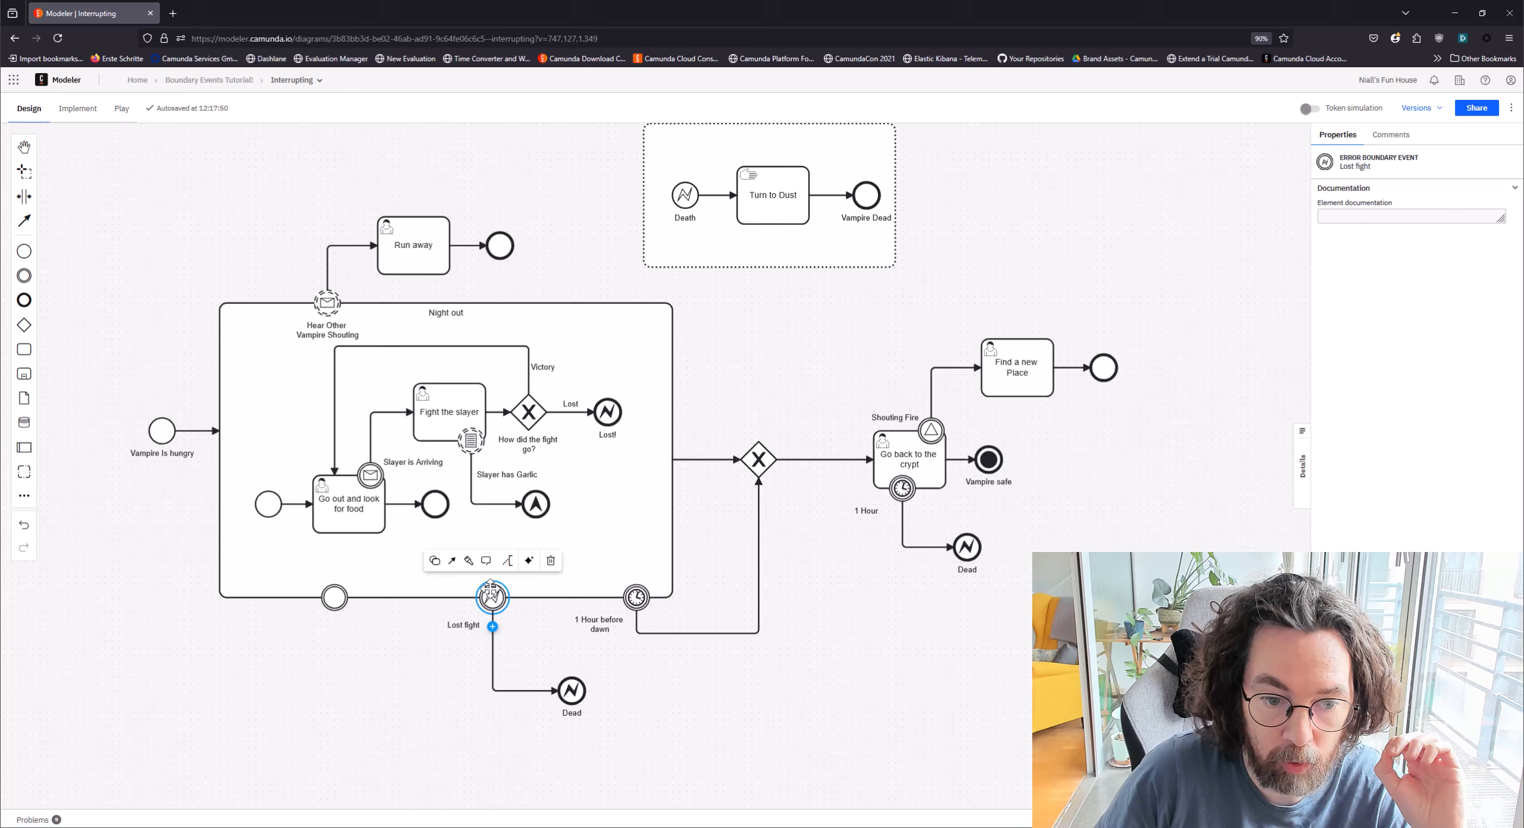
click(334, 598)
click(276, 561)
text(co)
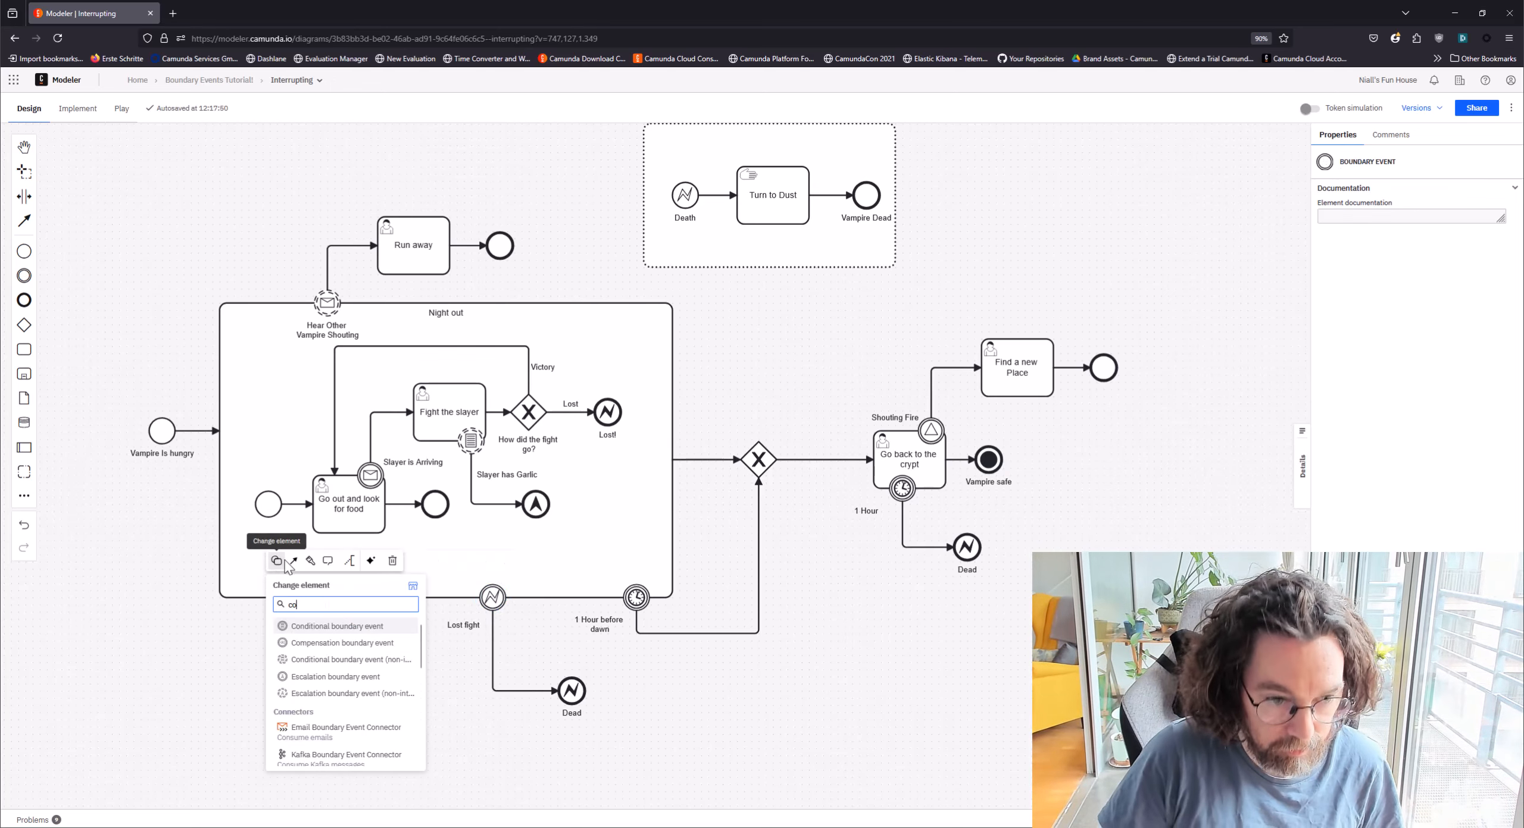
text(n)
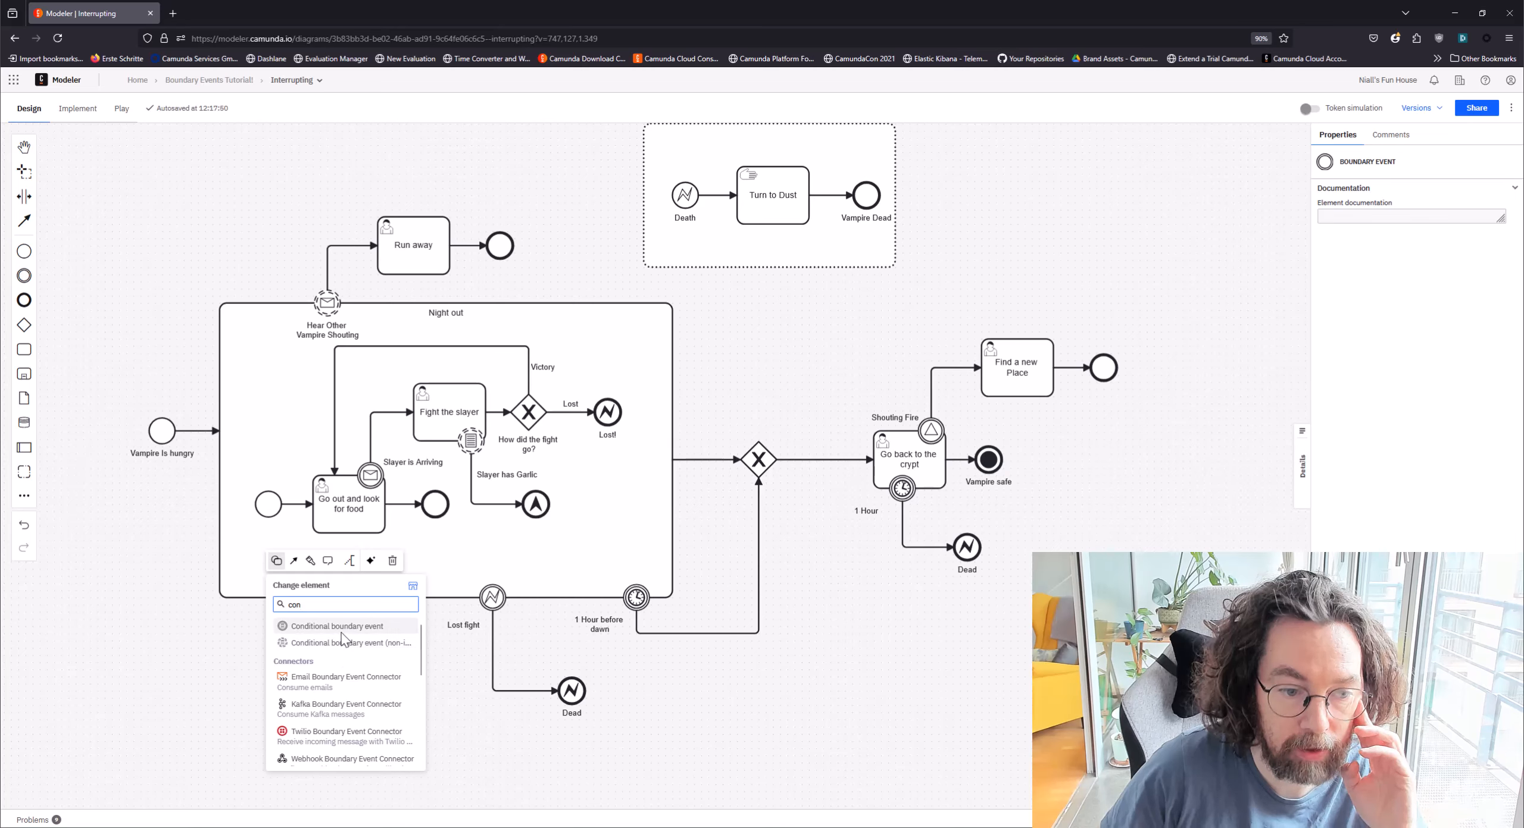
key(BackSpace)
key(BackSpace)
key(BackSpace)
text(esc)
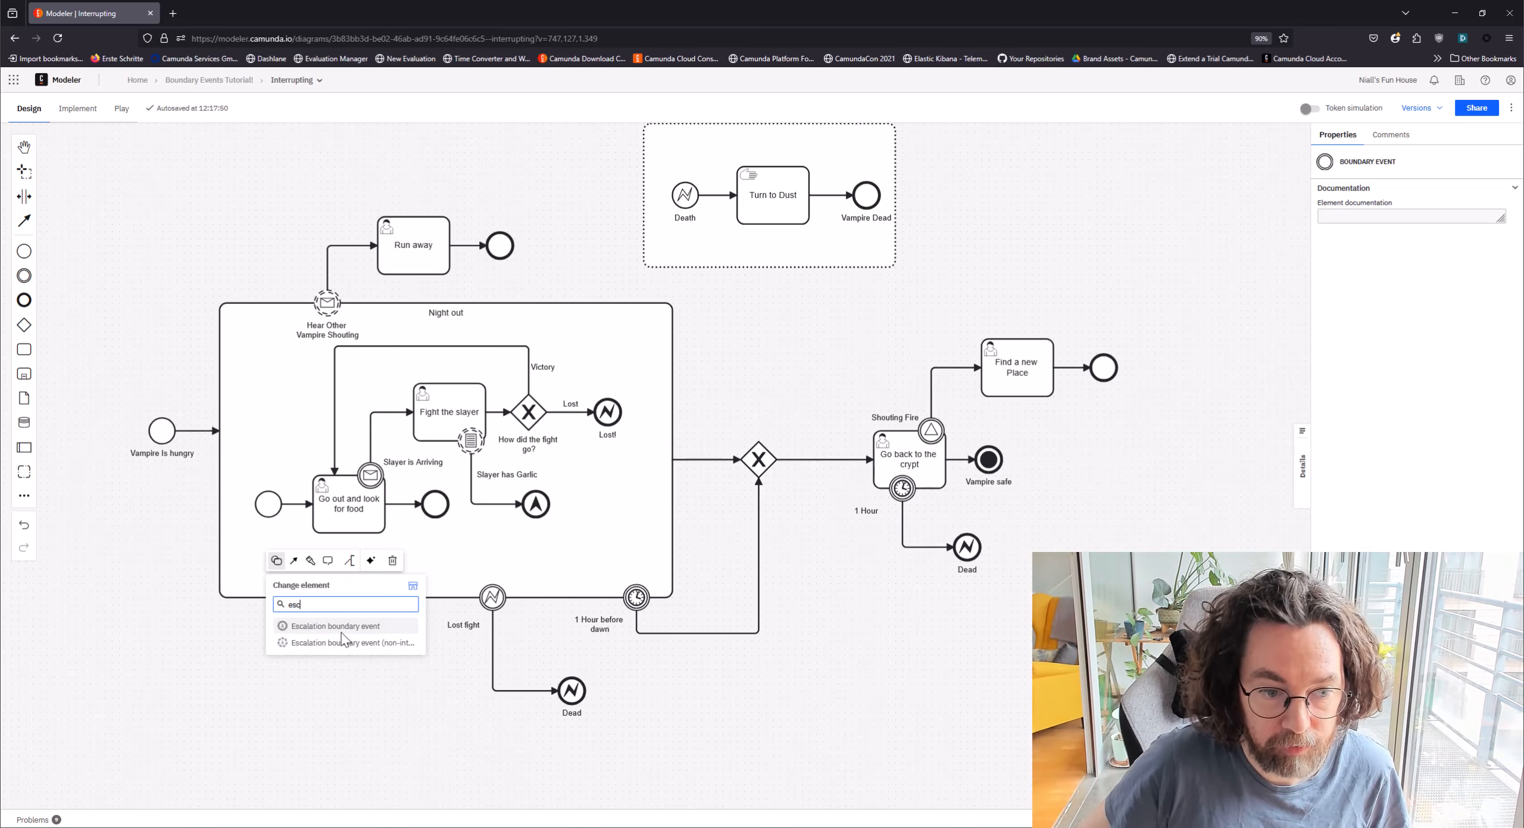
click(342, 642)
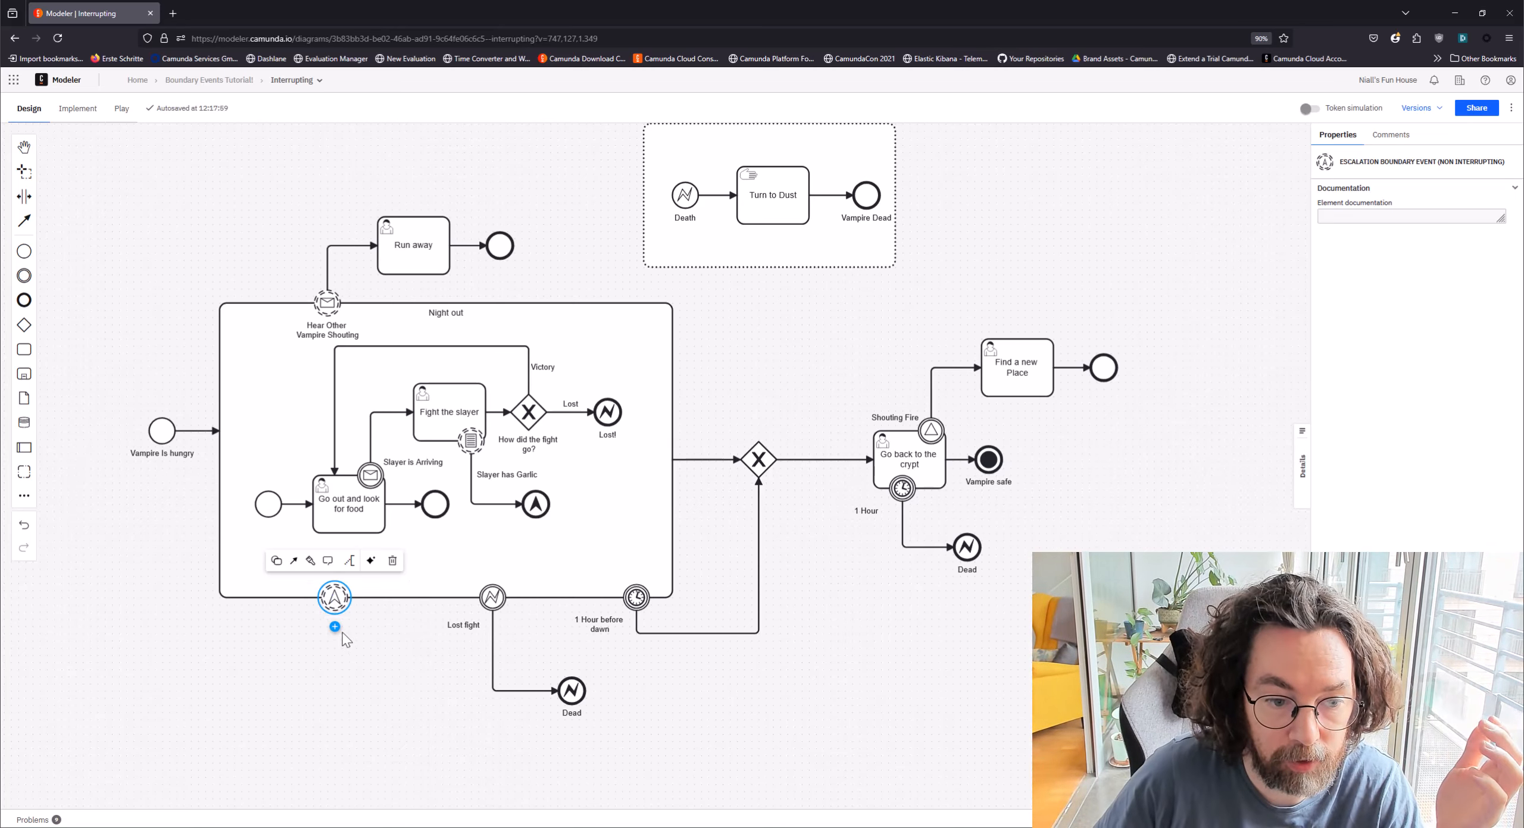
Step: Append a task to the new escalation boundary event and reposition both so the task clears the "Lost fight" label
click(351, 640)
click(321, 700)
drag(286, 673, 272, 661)
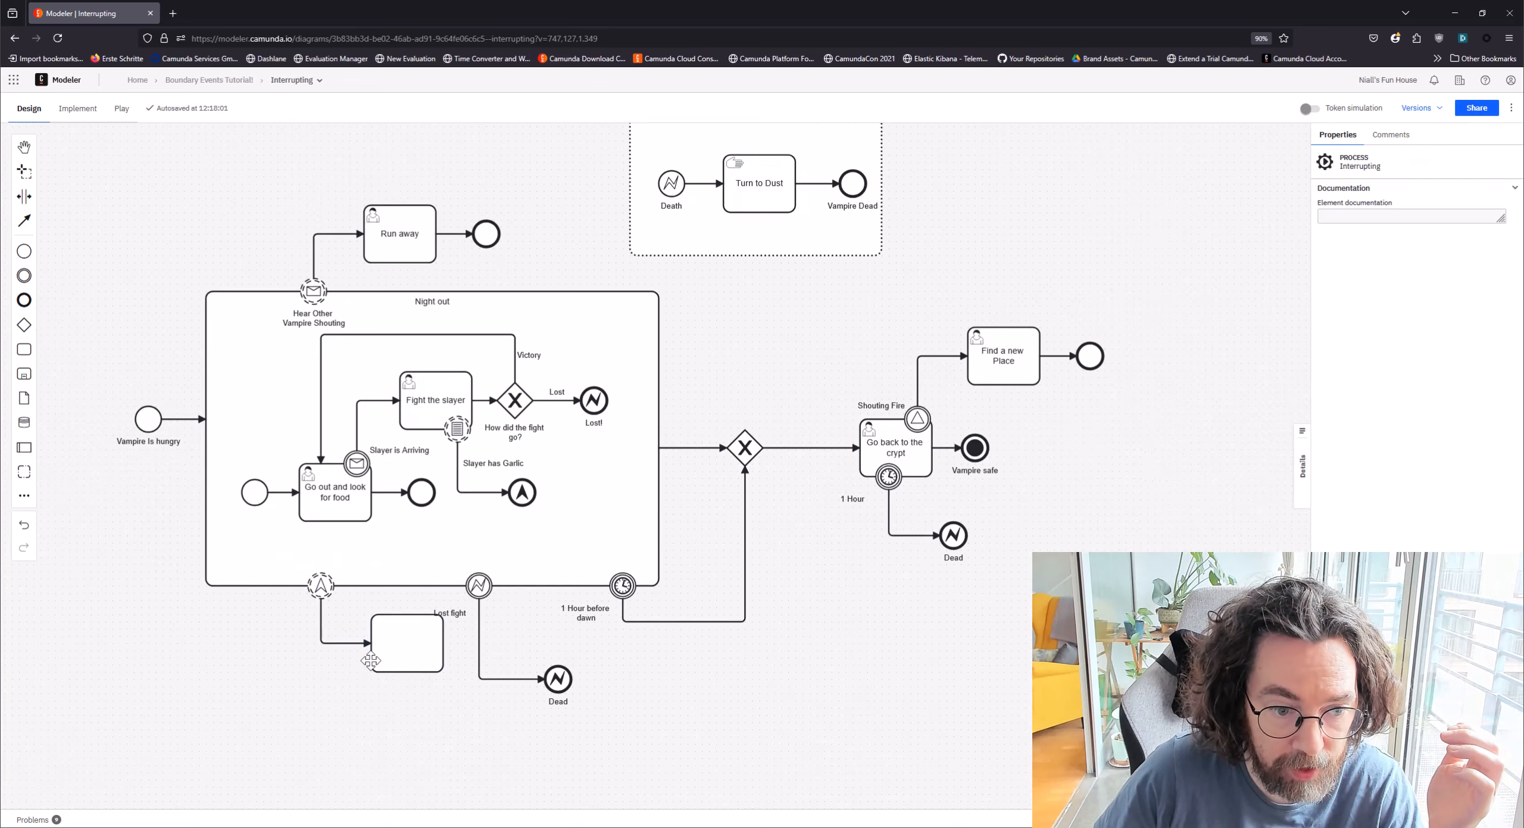
click(370, 660)
drag(370, 661, 348, 689)
click(277, 588)
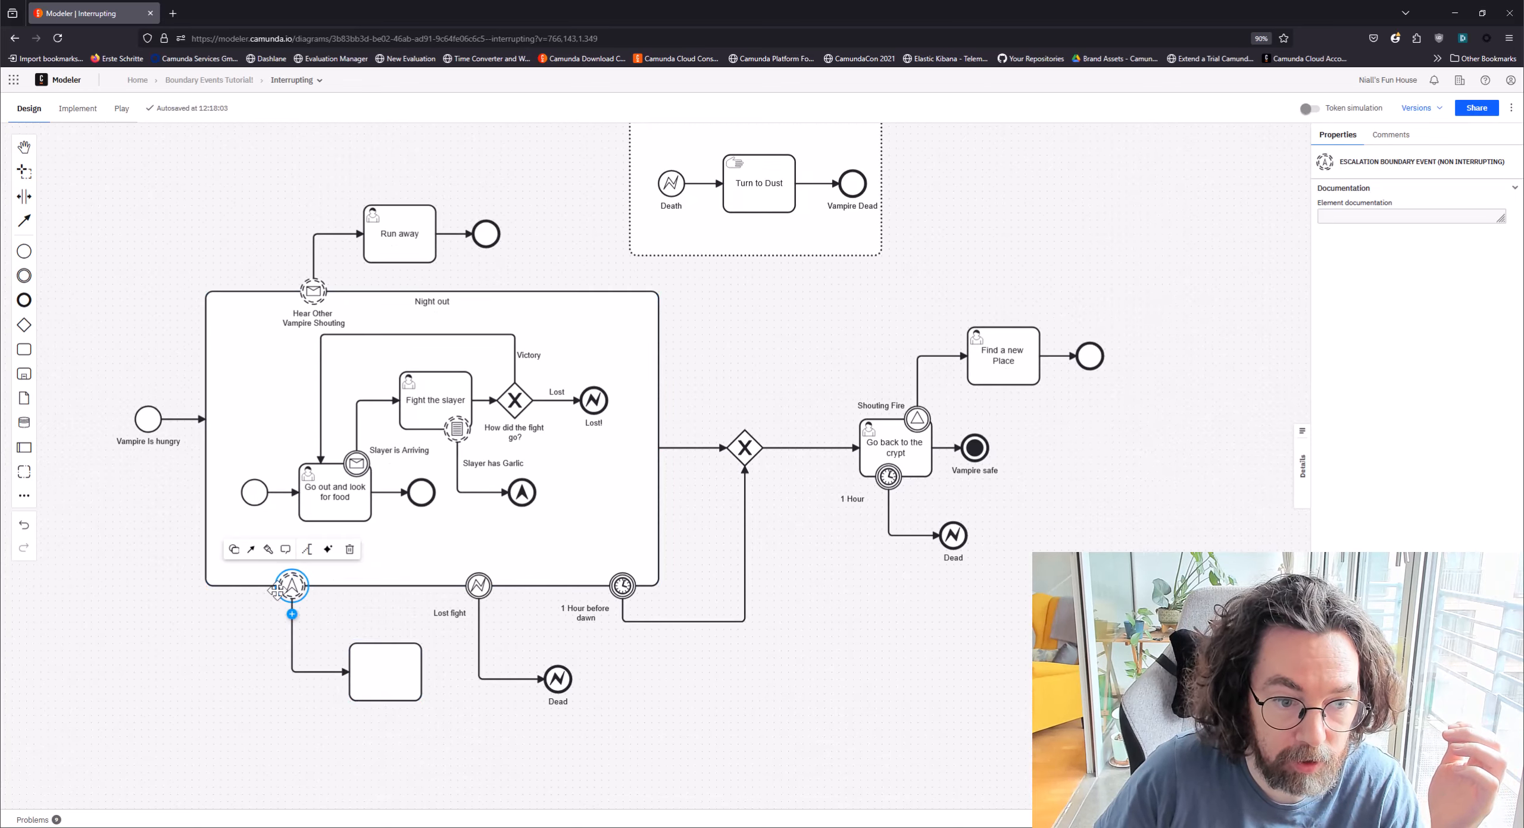
Step: Name both the escalation end event after "Slayer has Garlic" and the escalation boundary event on "Night out" "Deal with Garlic"
click(522, 493)
double_click(521, 494)
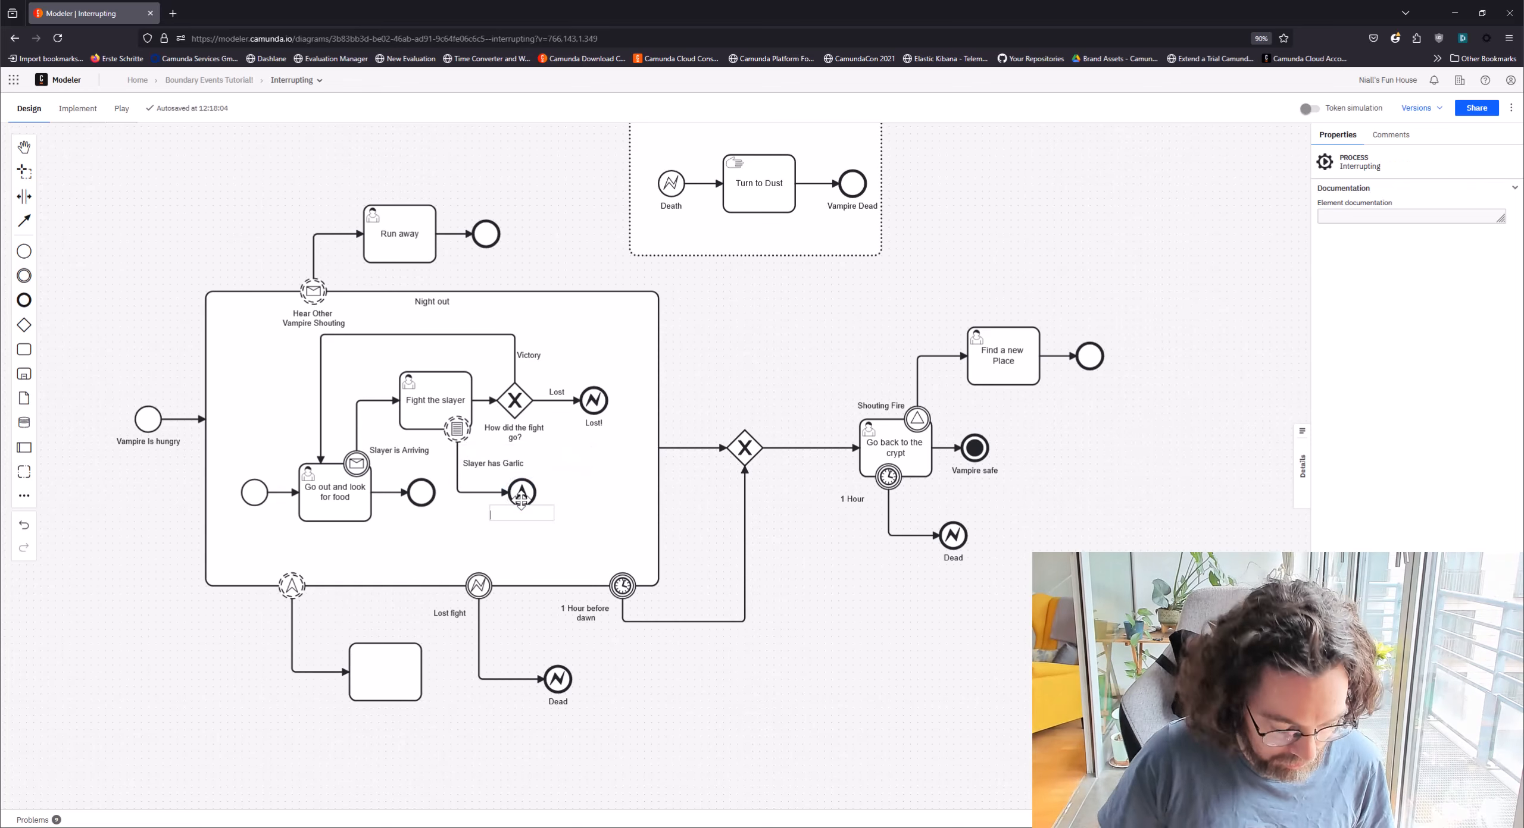
text(Deal with Garlic)
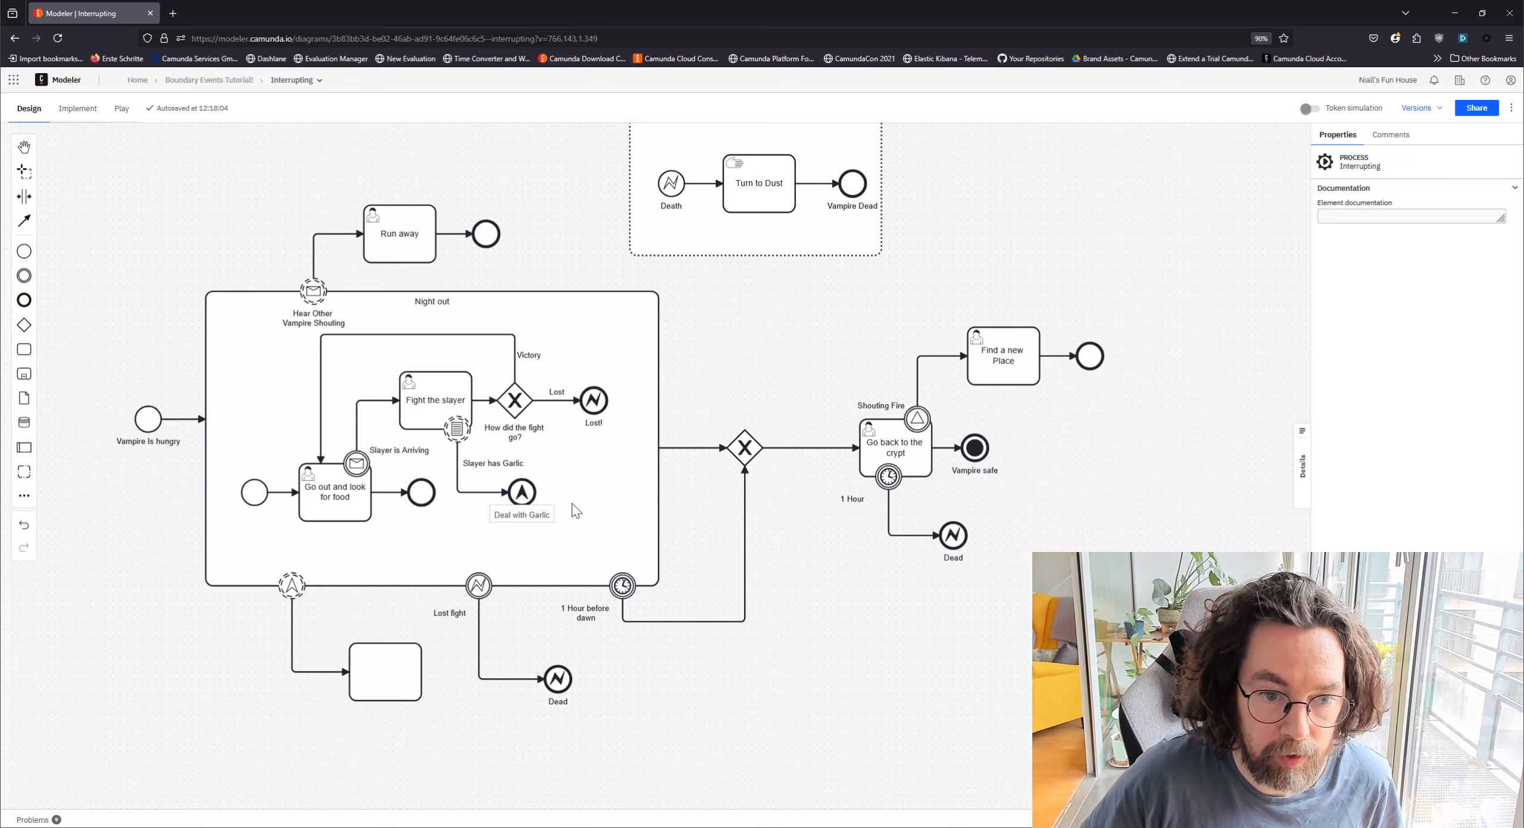
click(576, 511)
double_click(538, 516)
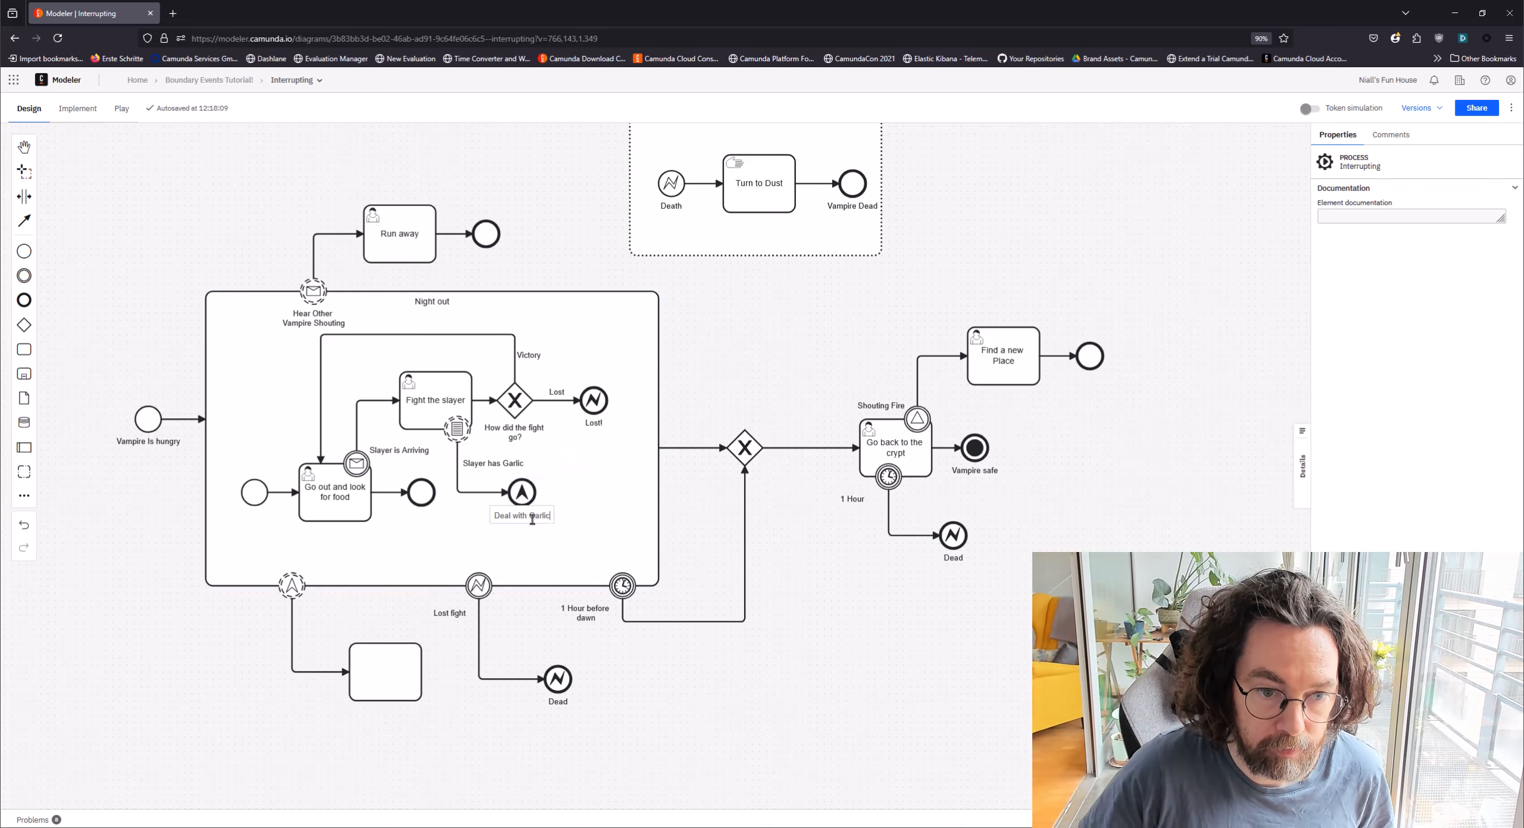
click(300, 583)
double_click(302, 582)
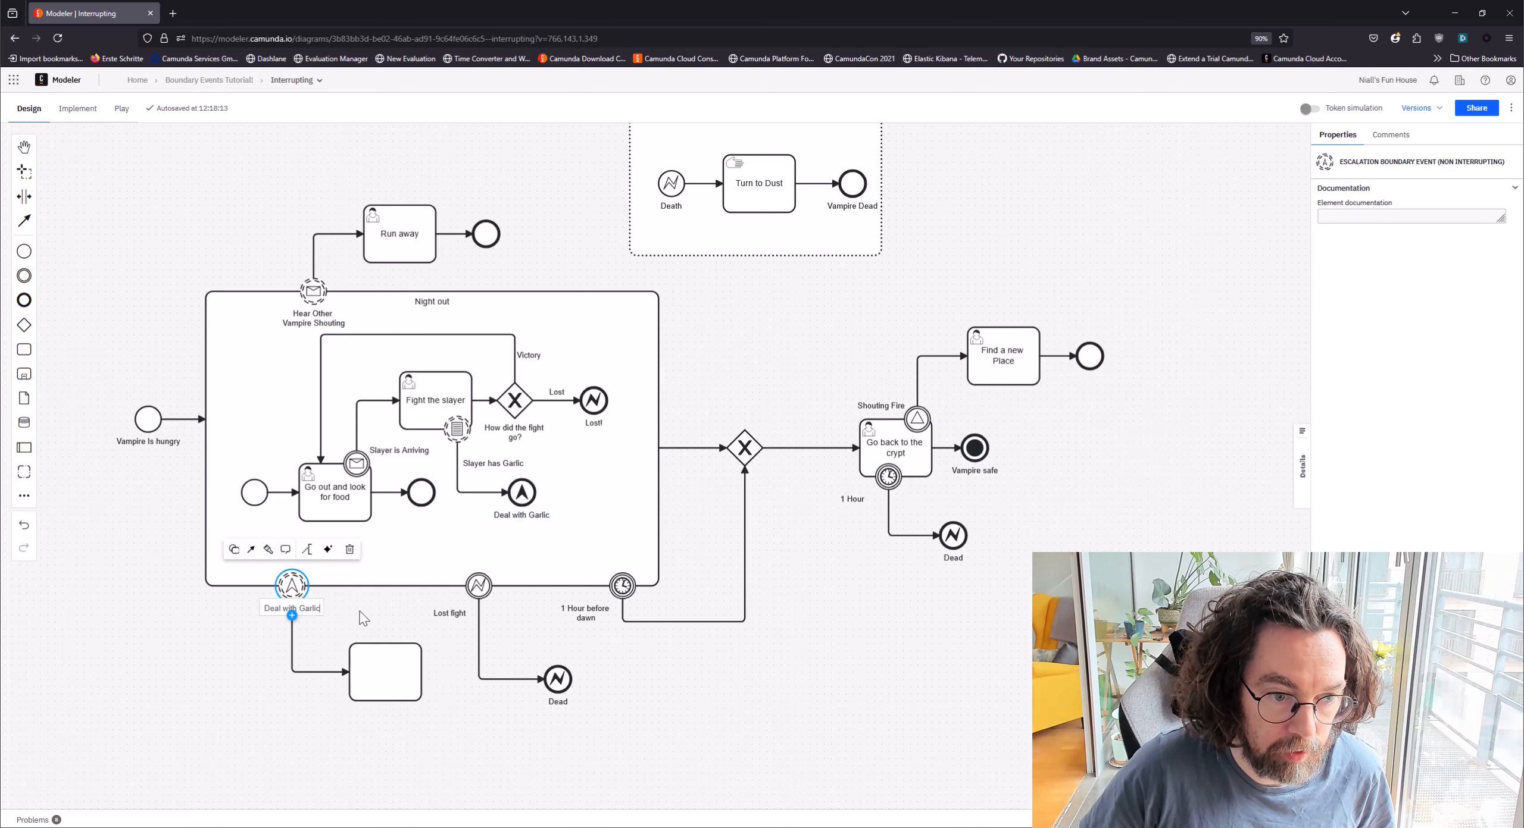
key(Return)
click(386, 637)
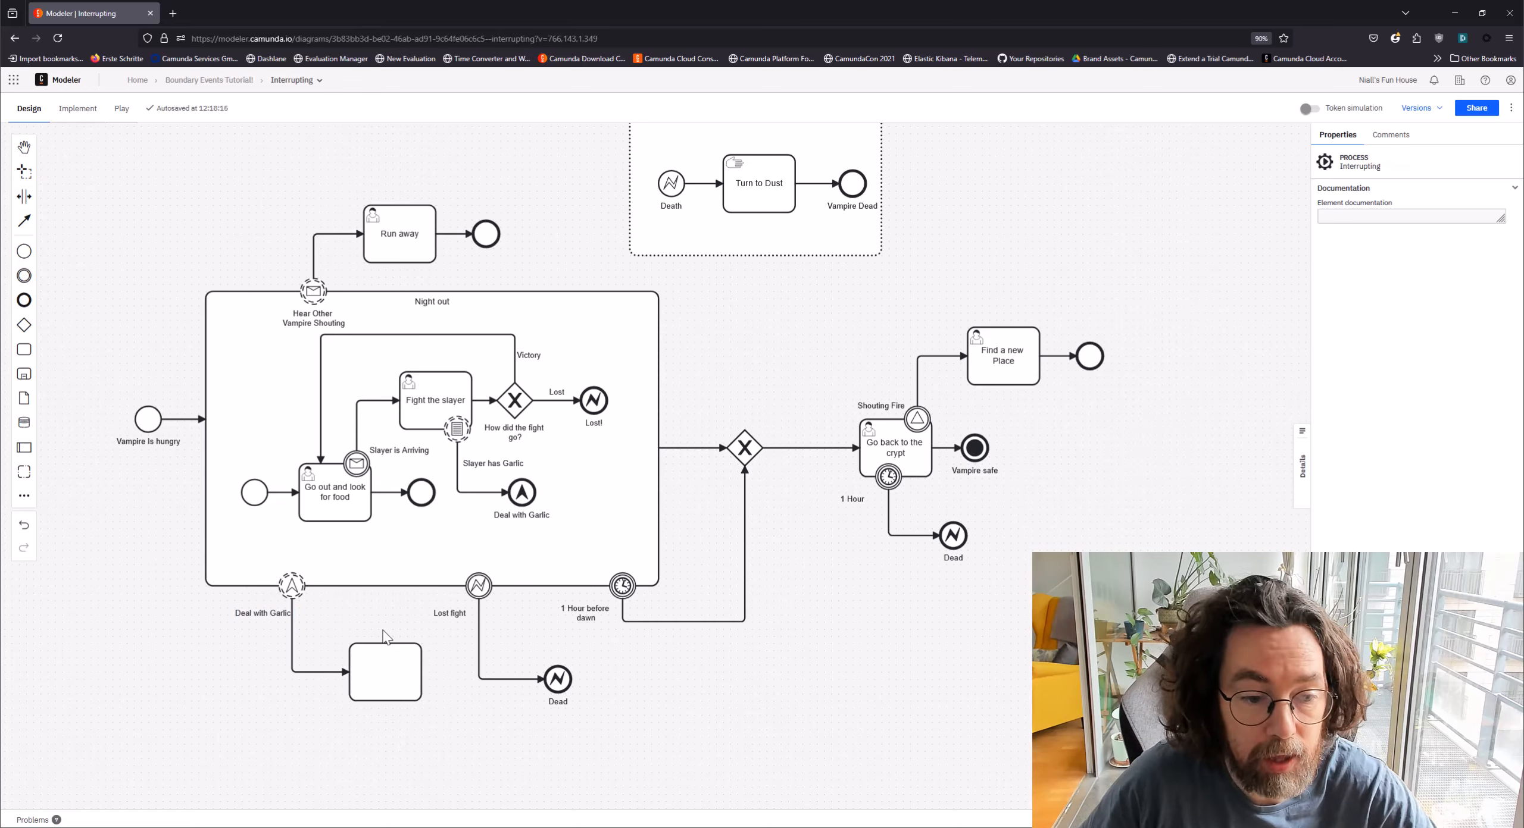
Step: Move the task after "Deal with Garlic" closer to its event, name it "Add Olive Oil" and make it a user task
drag(395, 673, 365, 673)
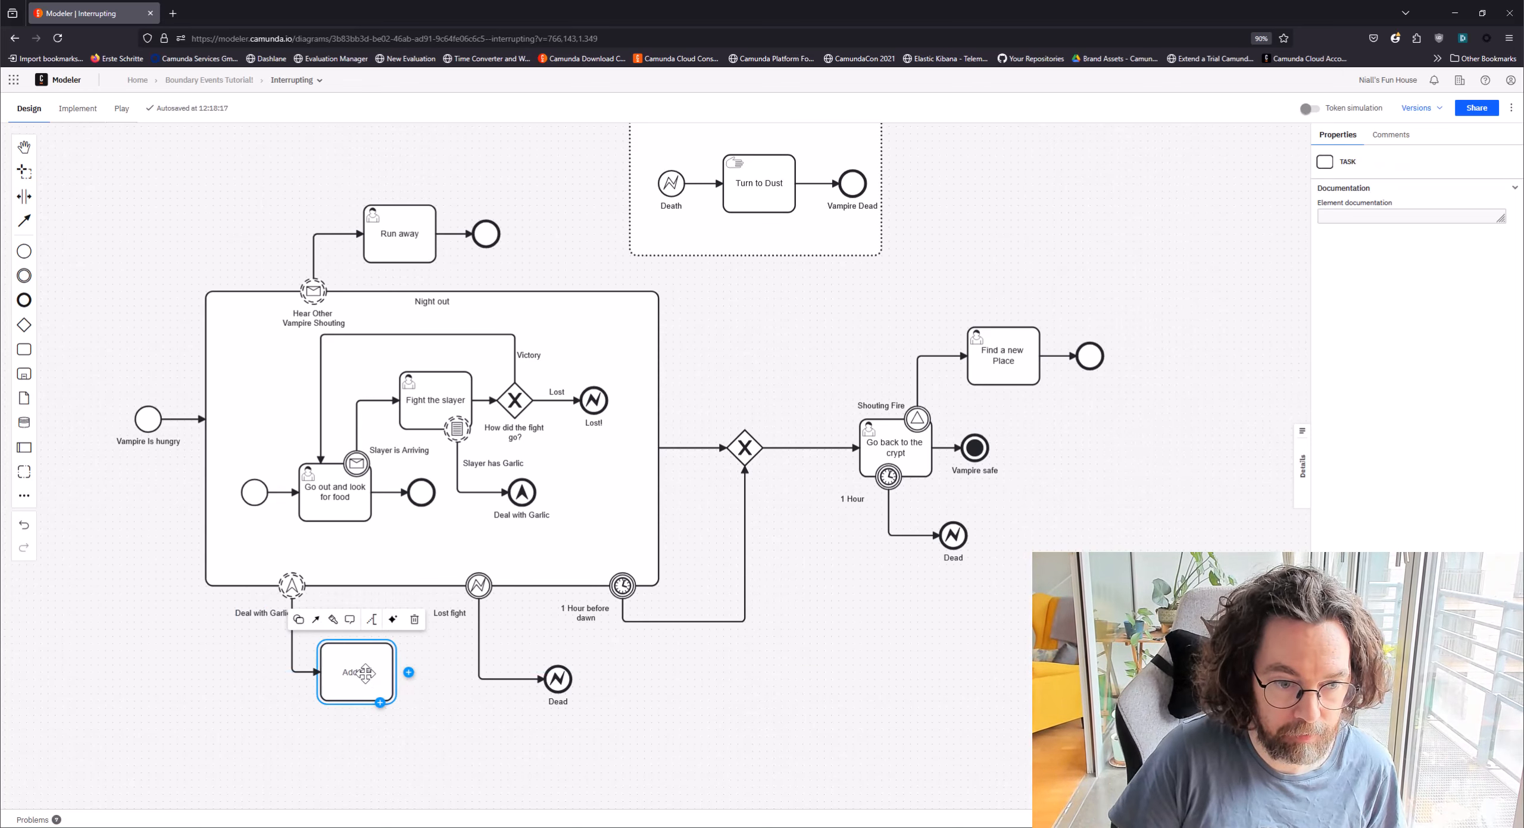
click(365, 673)
text(Add Olive Oil)
key(Return)
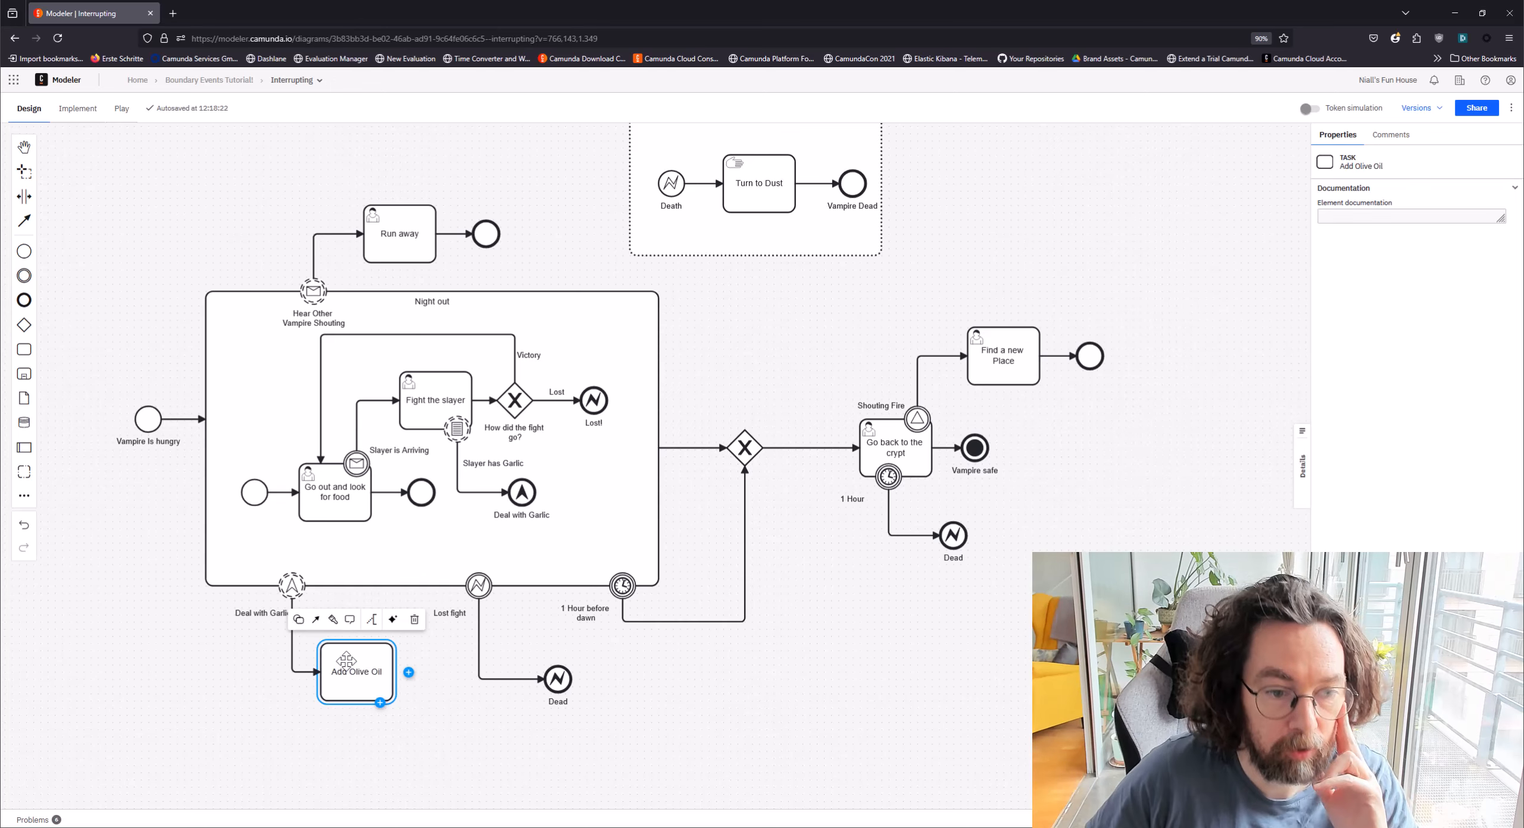
click(298, 619)
click(328, 487)
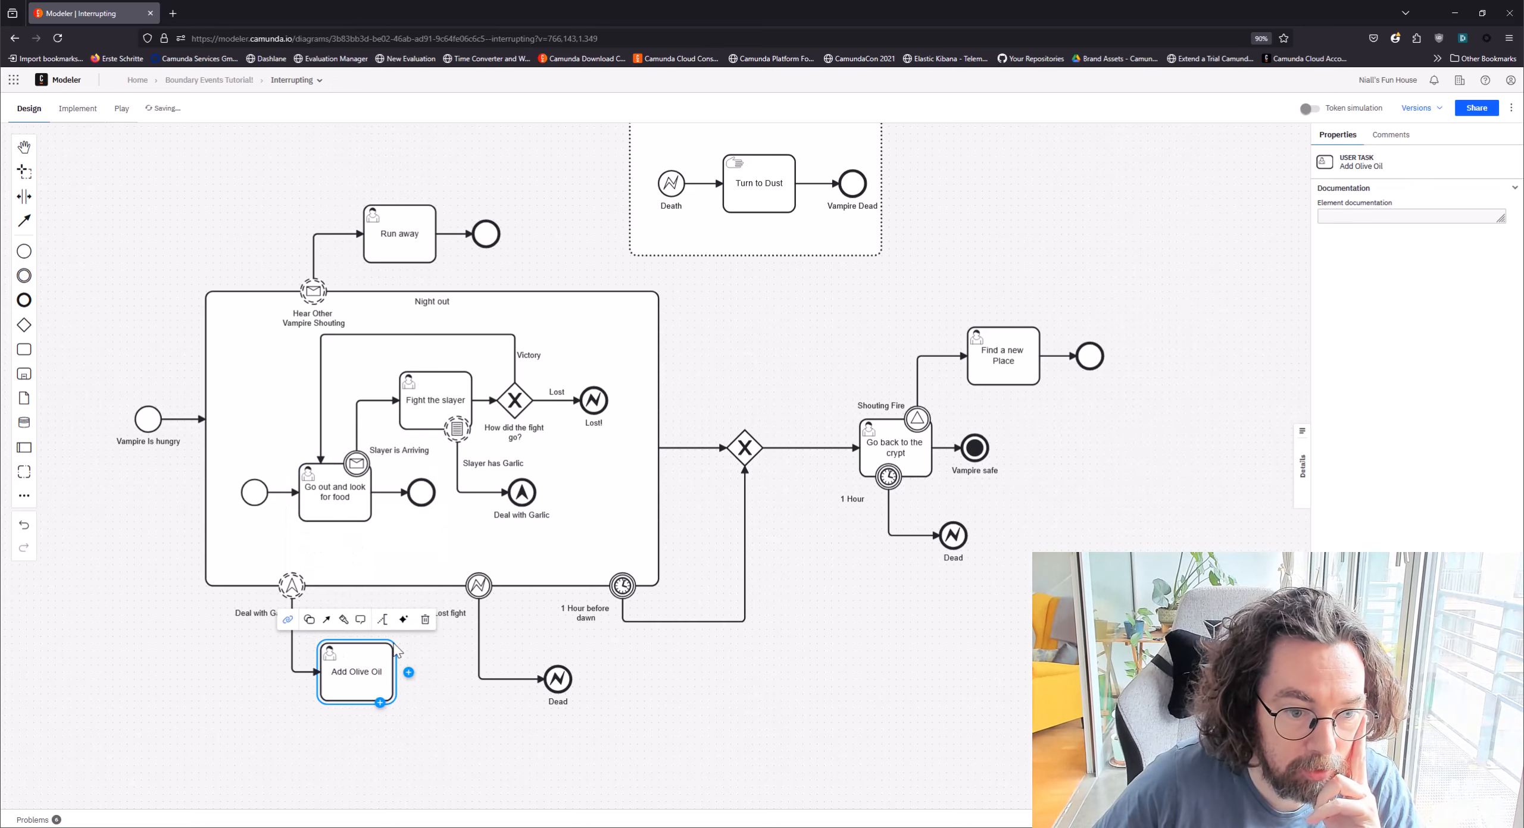
Step: Append an end event to the "Add Olive Oil" task and name it "Garlic Delth with"
click(410, 689)
click(506, 743)
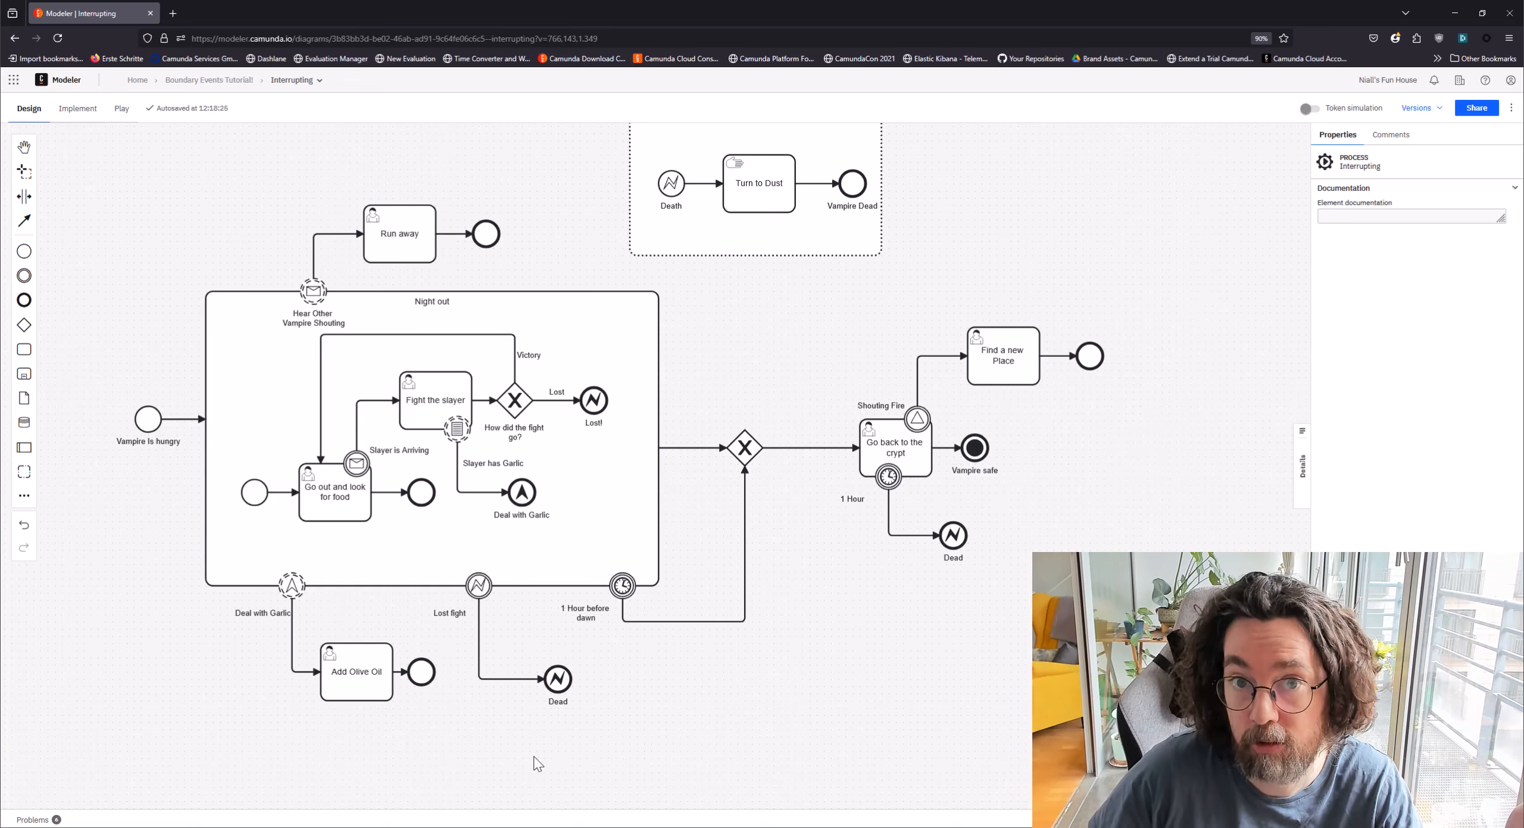
double_click(427, 674)
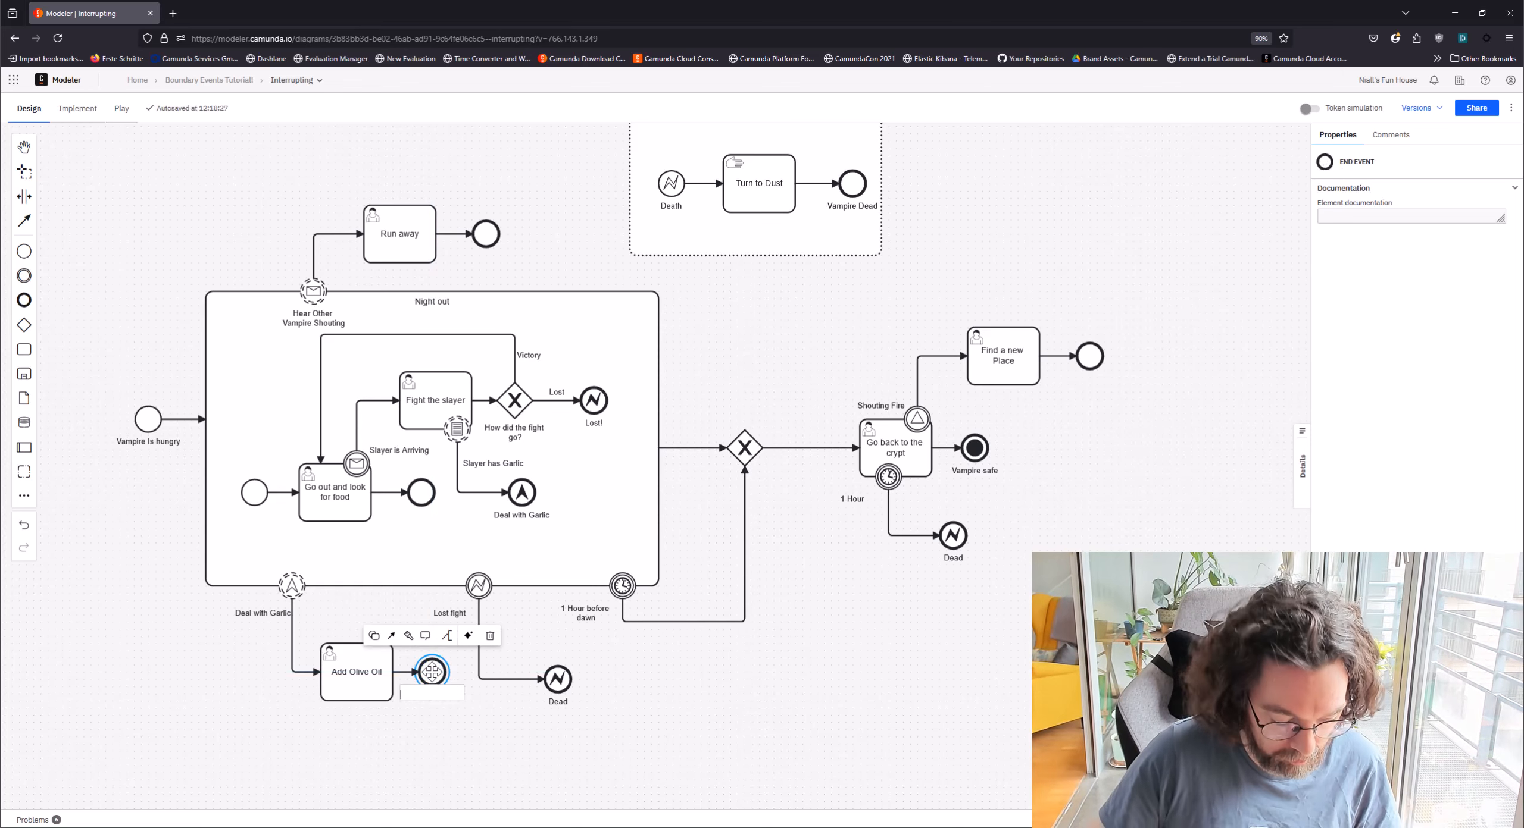
text(Garlic Delth with)
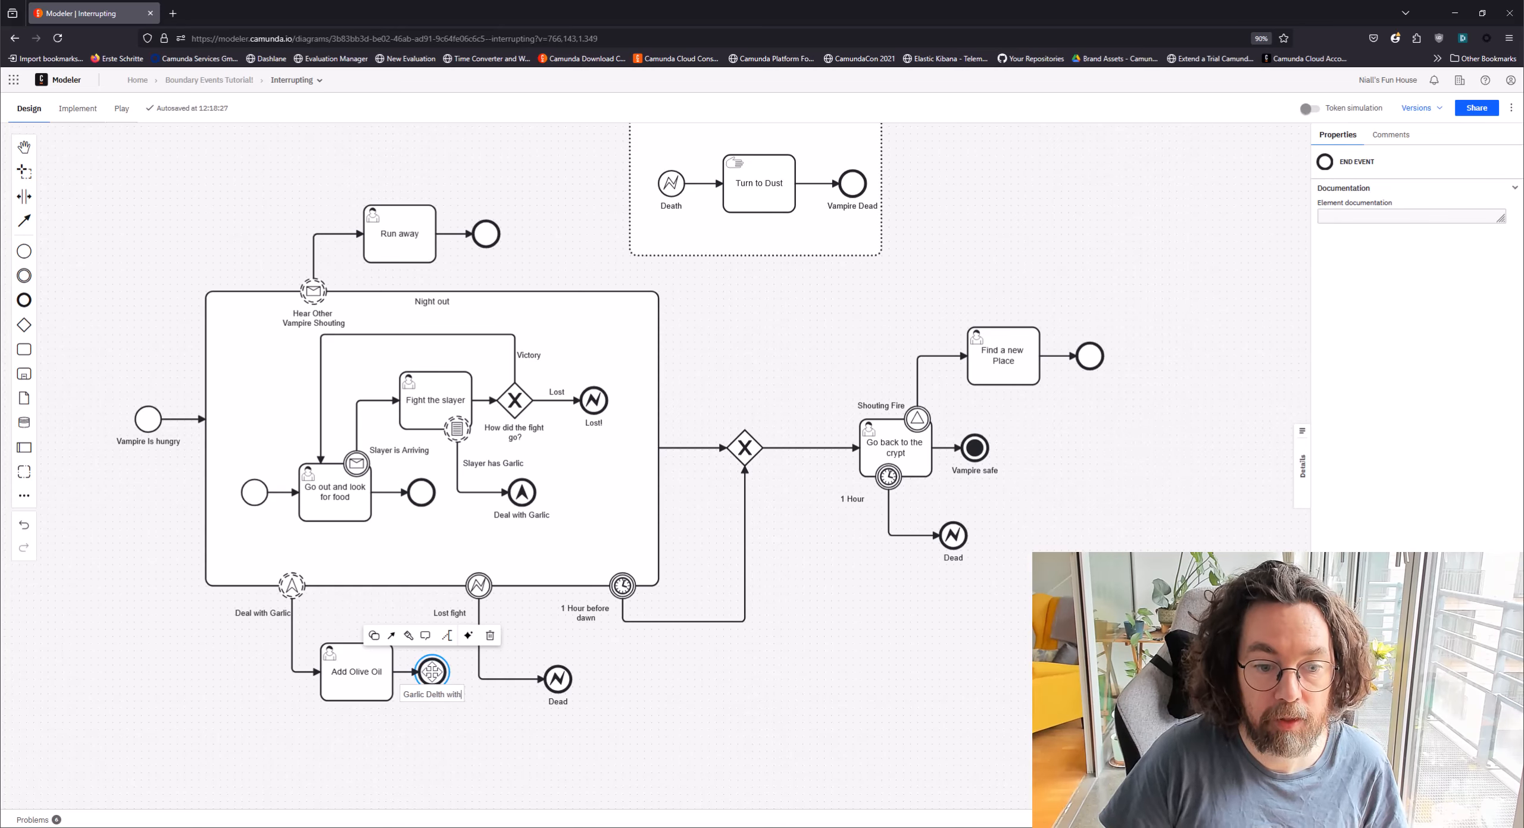
key(Return)
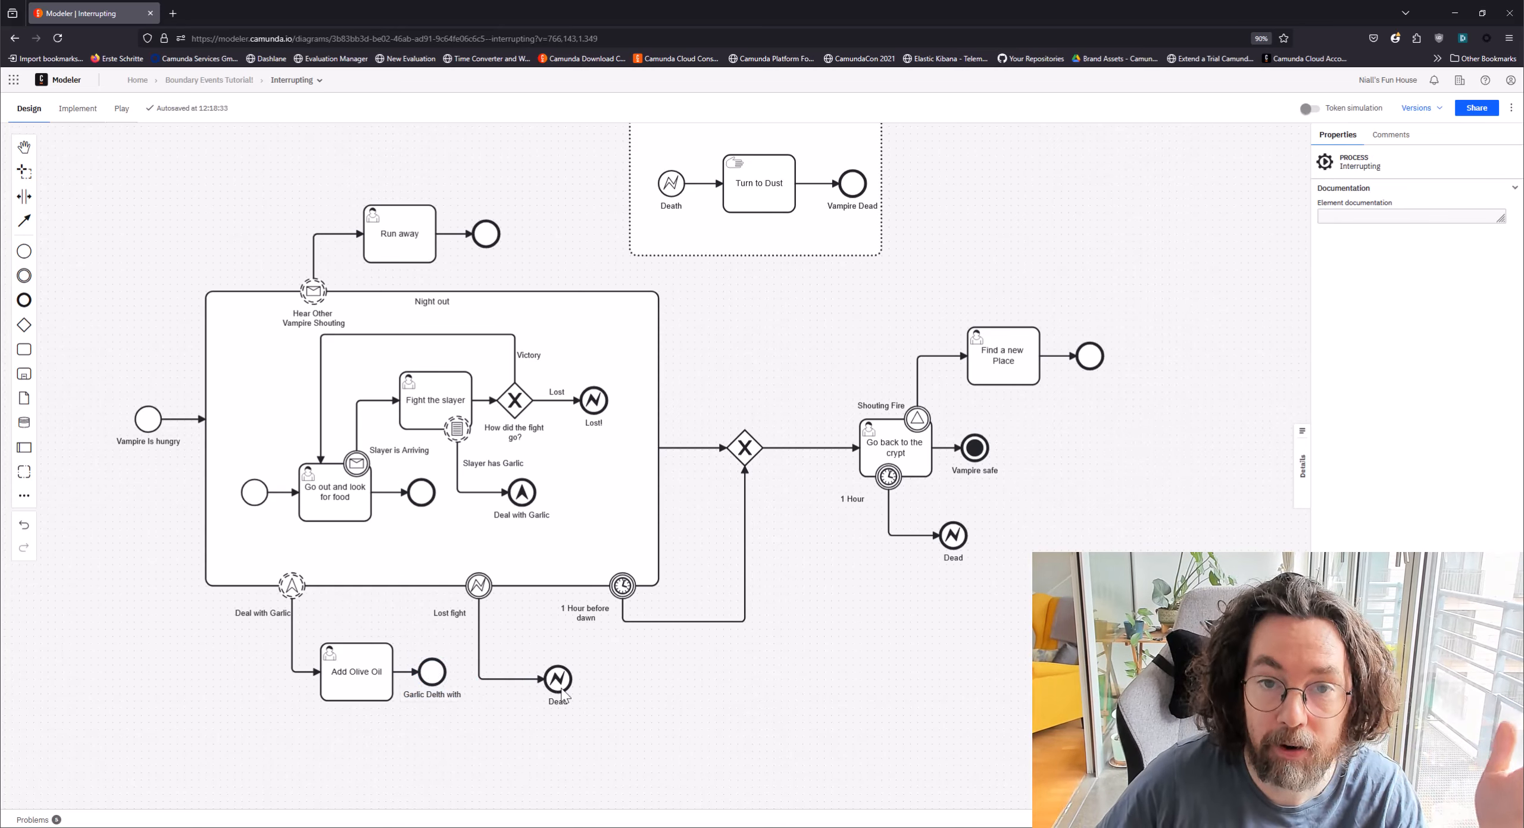
Step: Run a token simulation from "Vampire Is hungry" through "Slayer is Arriving", trigger "Slayer has Garlic", and complete the "Add Olive Oil" task
click(291, 586)
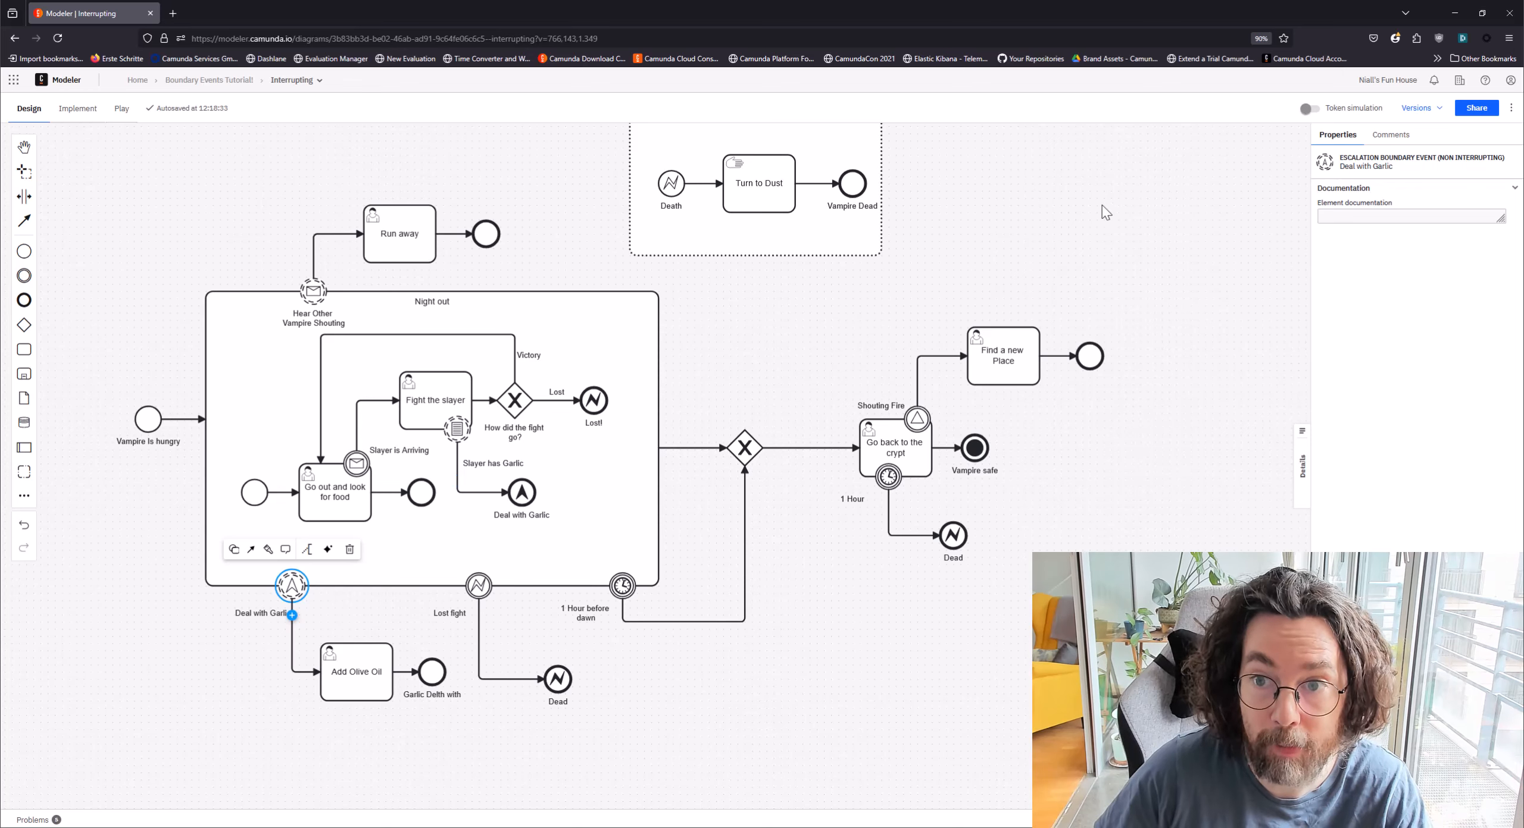
click(1308, 108)
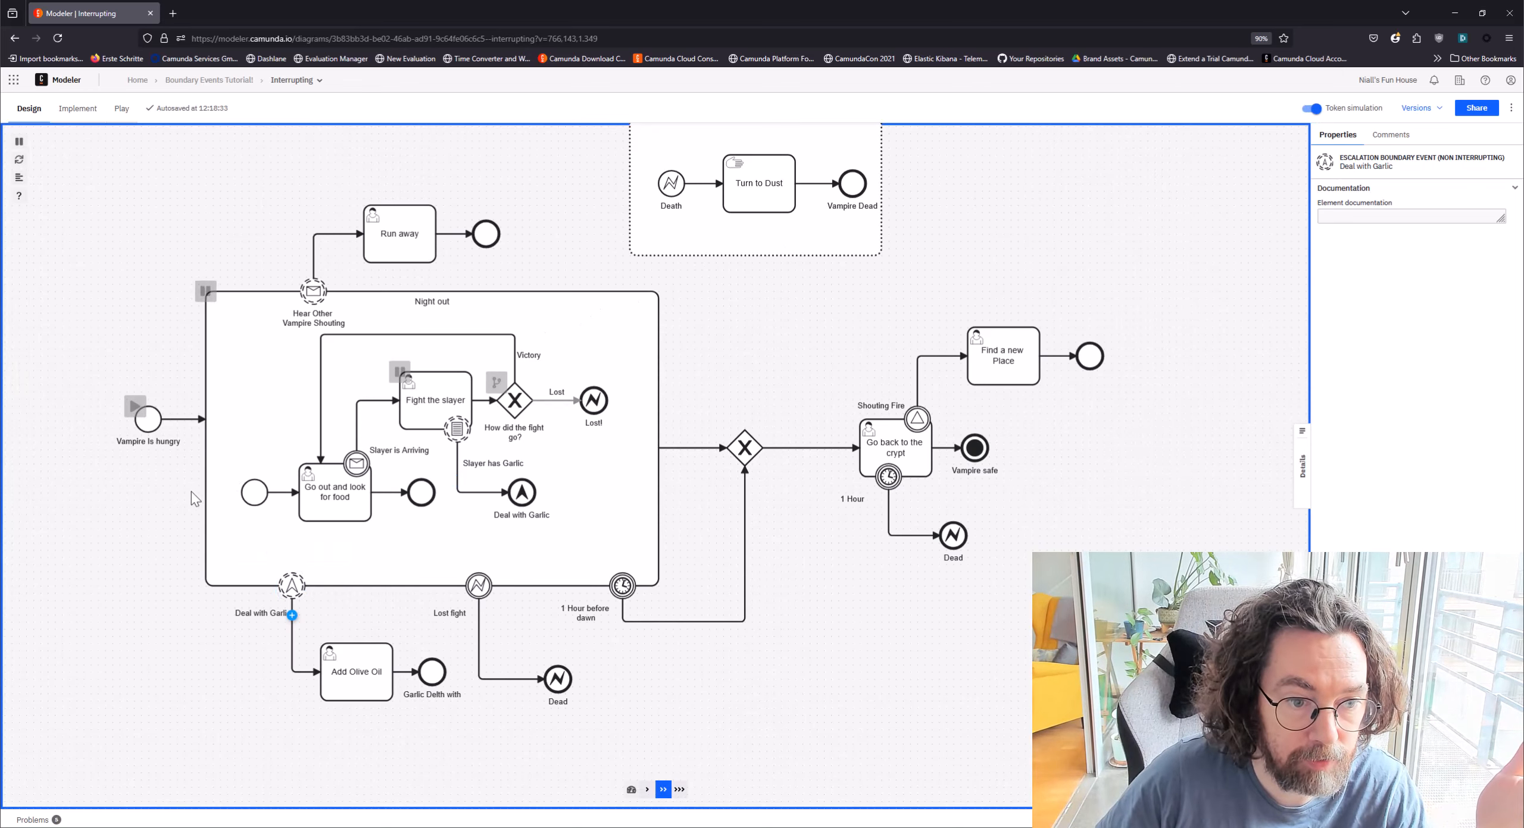
click(134, 407)
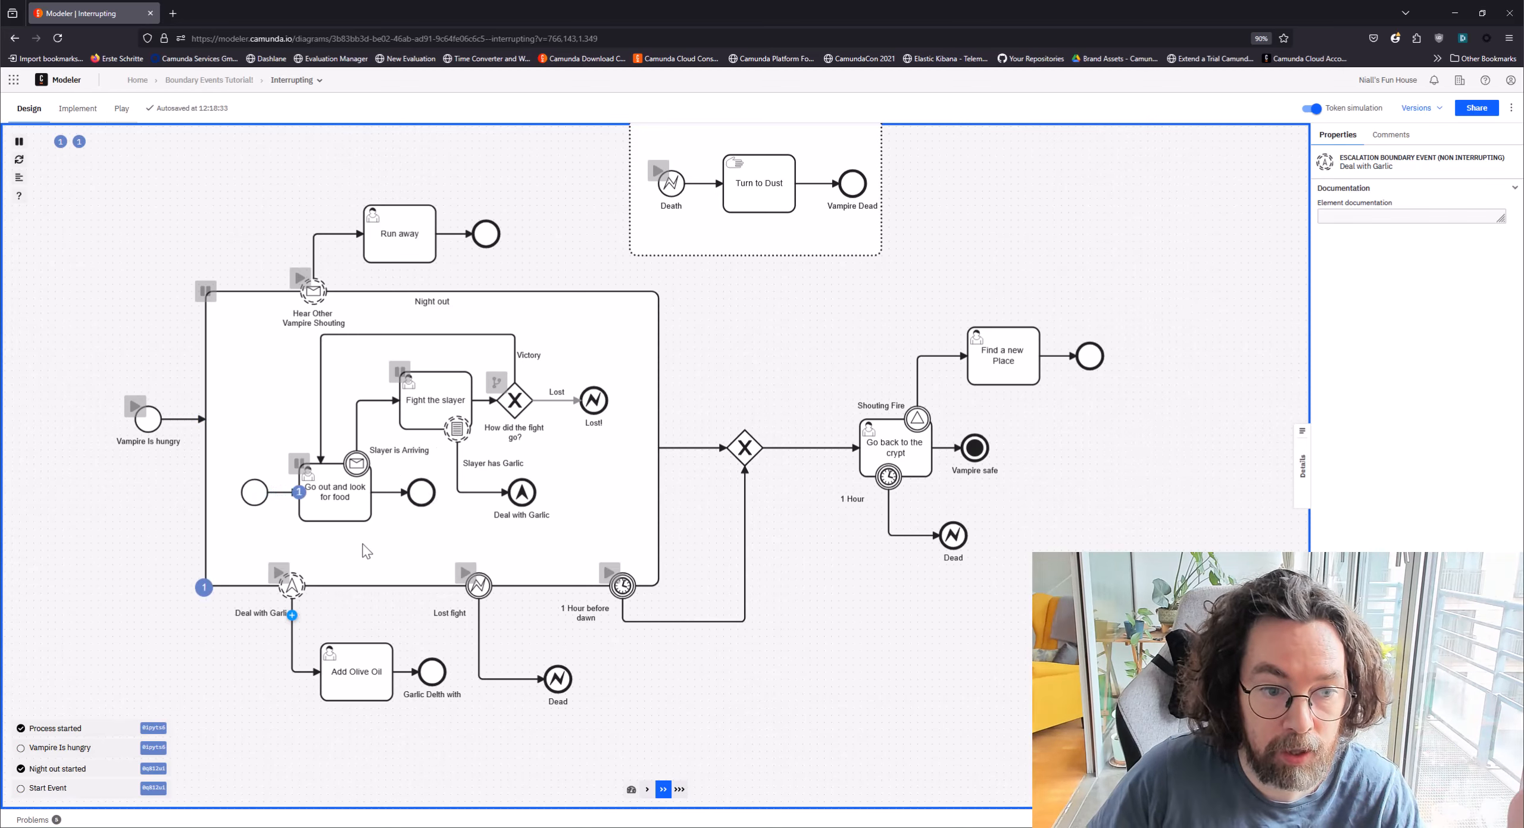
click(344, 451)
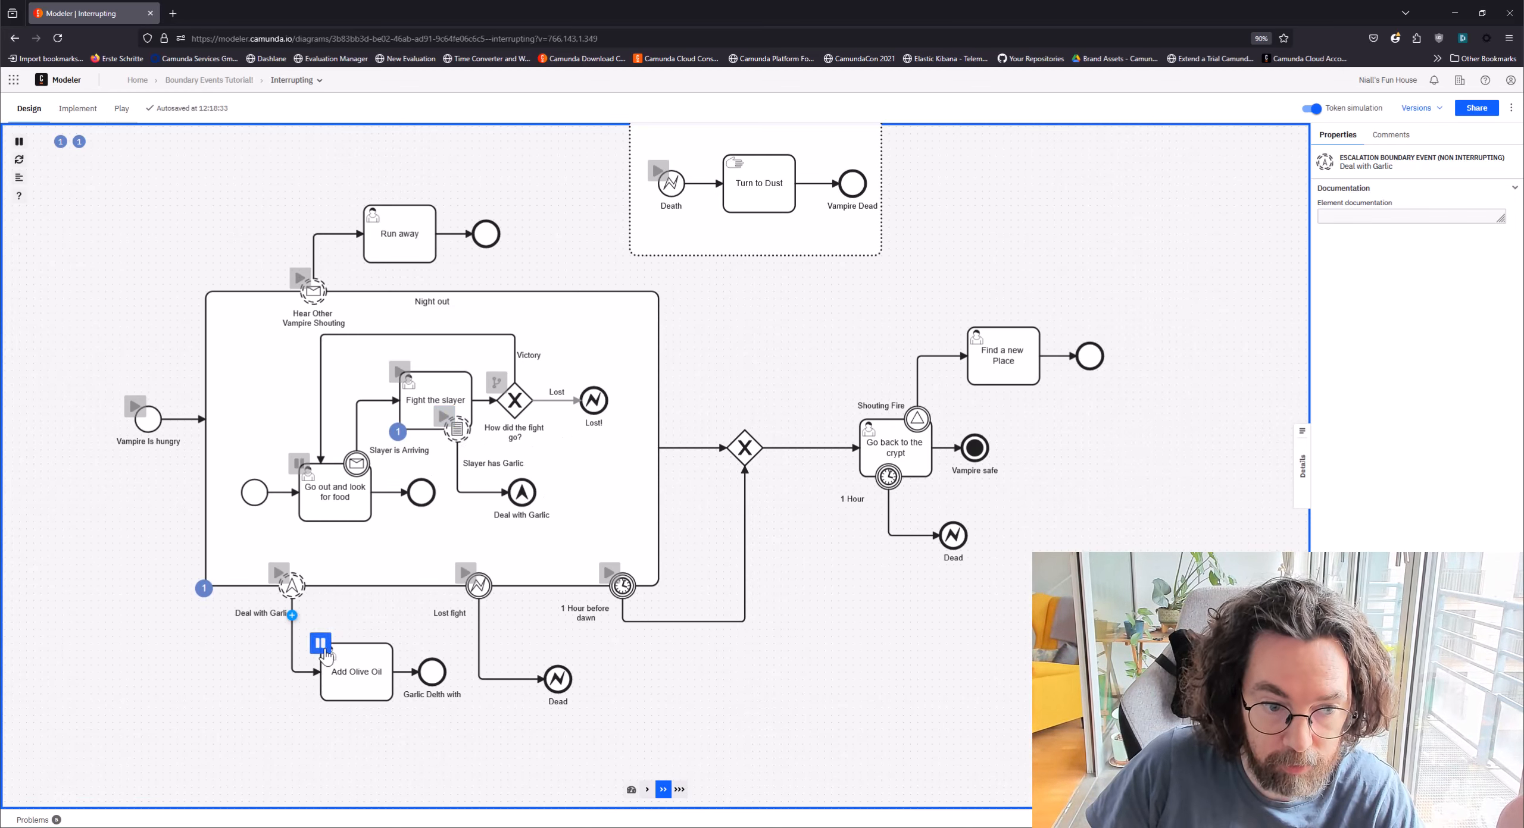
click(444, 417)
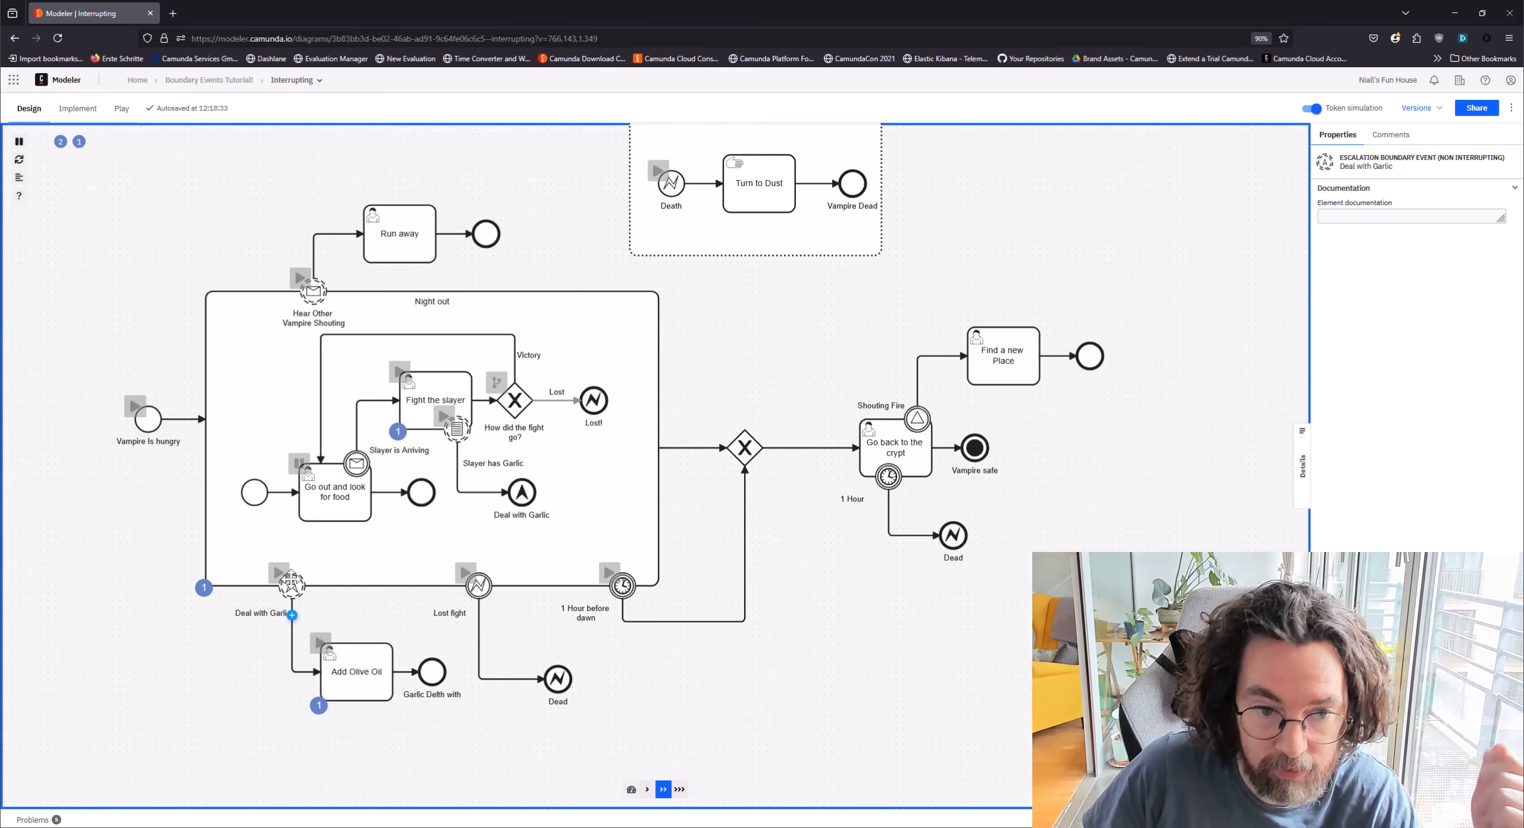
click(320, 641)
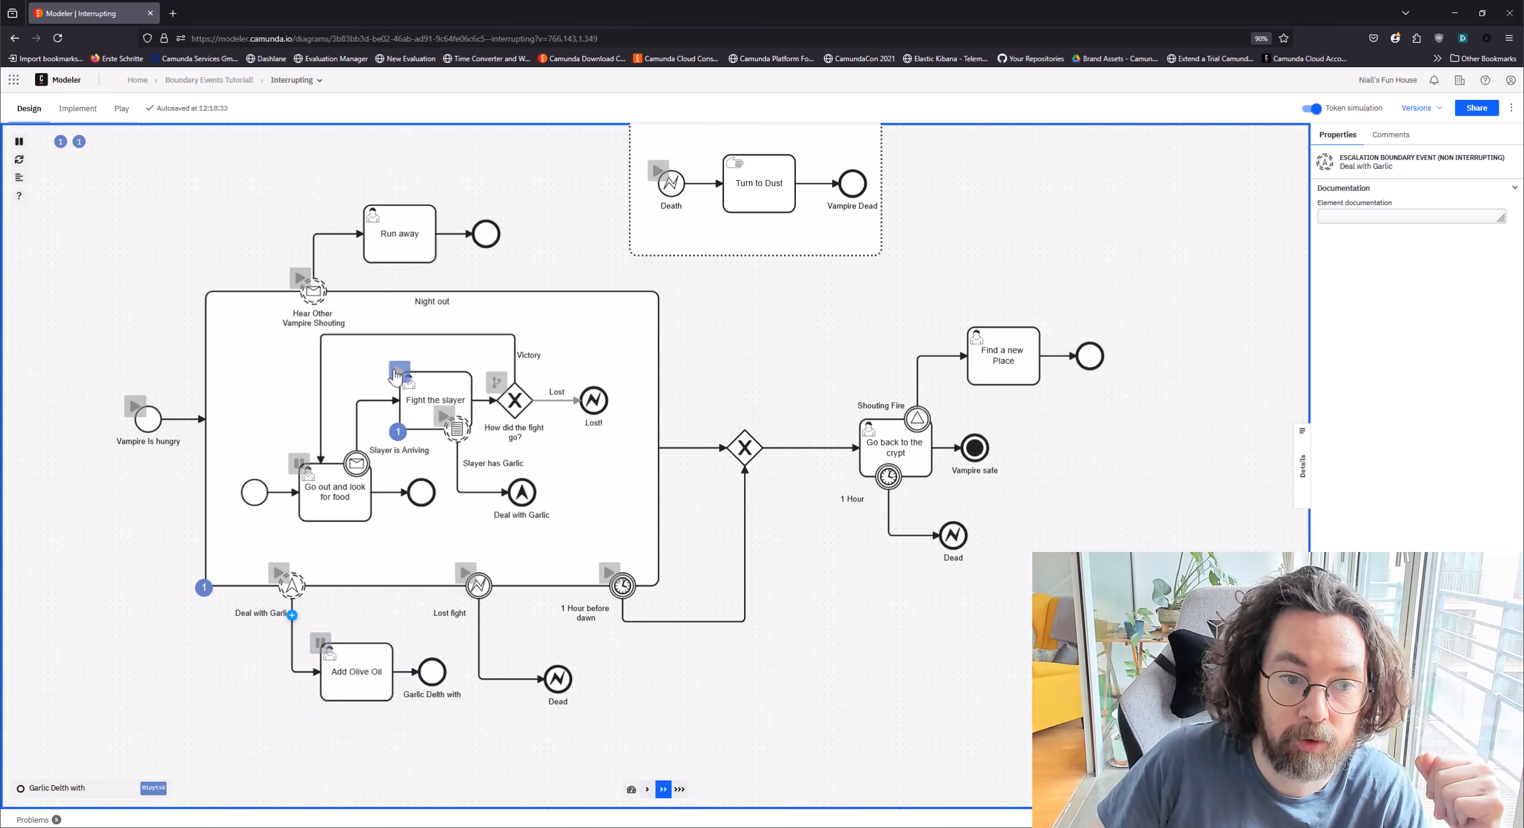
Step: Trigger "Slayer has Garlic" once more in the token simulation and complete the "Add Olive Oil" task again
click(443, 416)
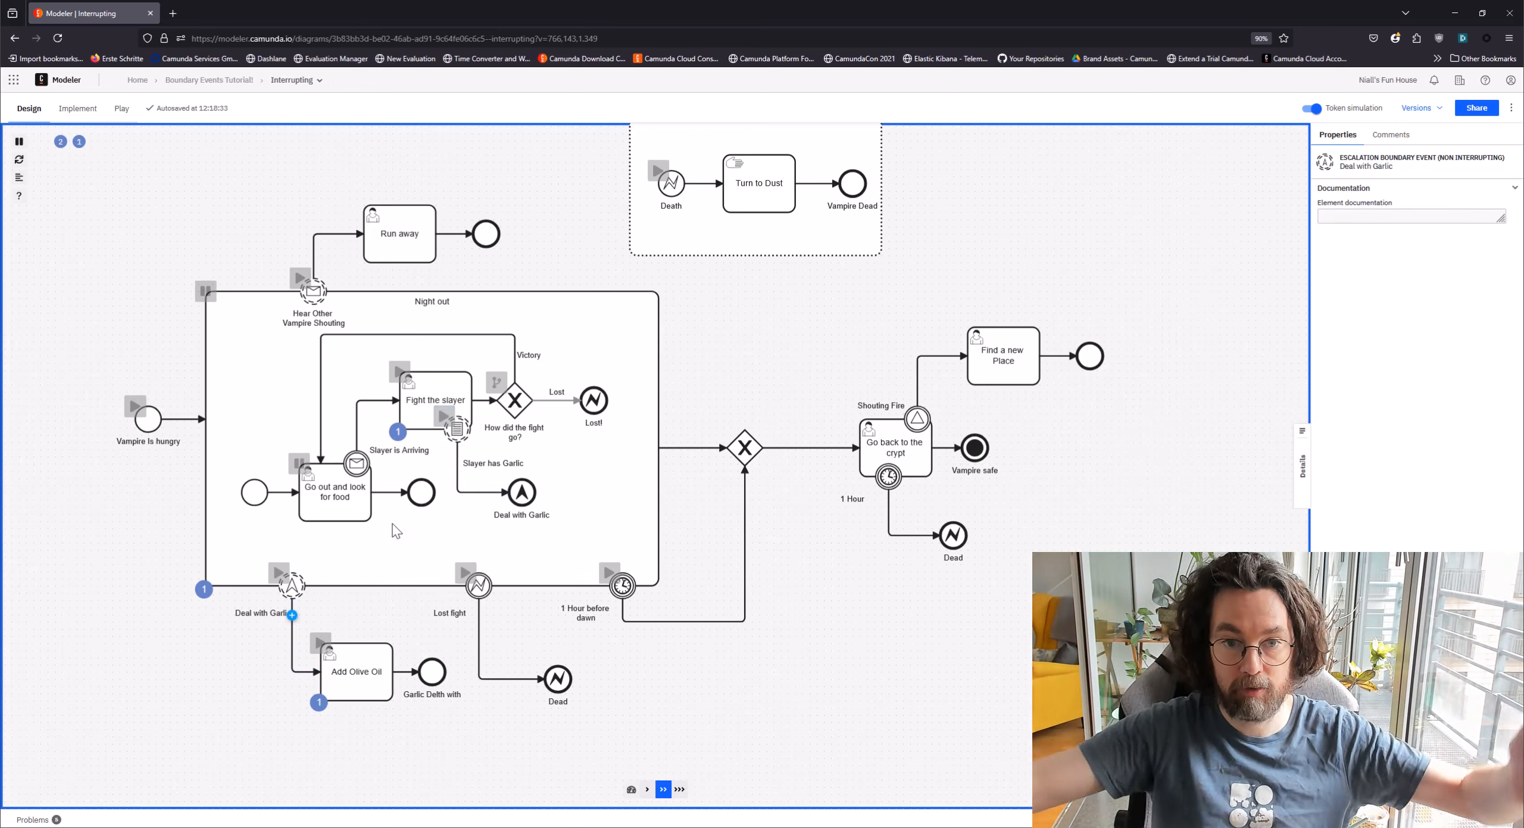
click(320, 643)
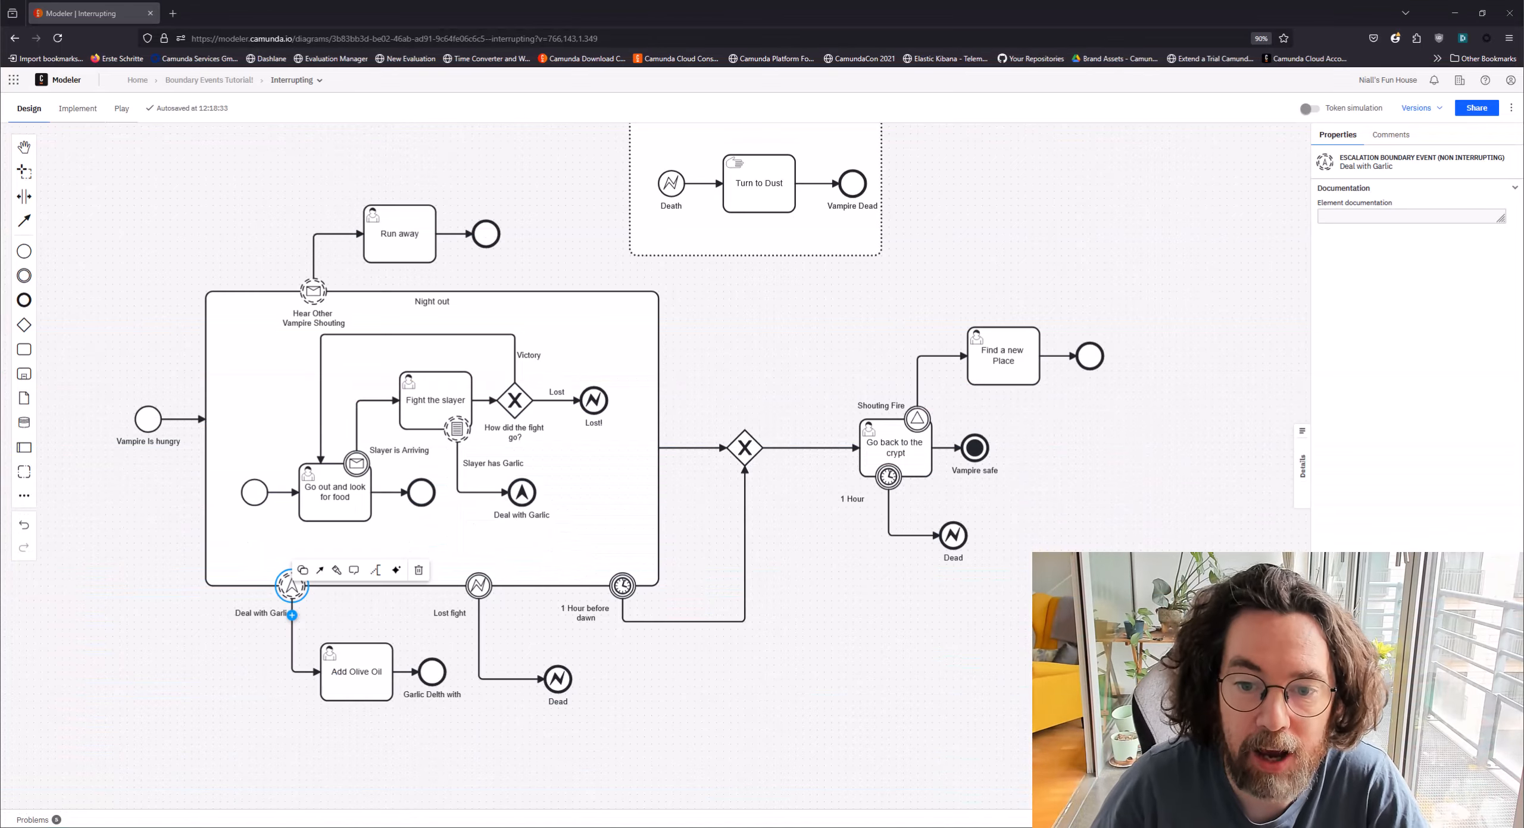
Step: Move the "Vampire safe" end event farther from the "Go back to the crypt" task, keeping it on the same line
drag(894, 455, 853, 454)
click(1084, 475)
drag(976, 451, 1041, 451)
drag(743, 356, 729, 390)
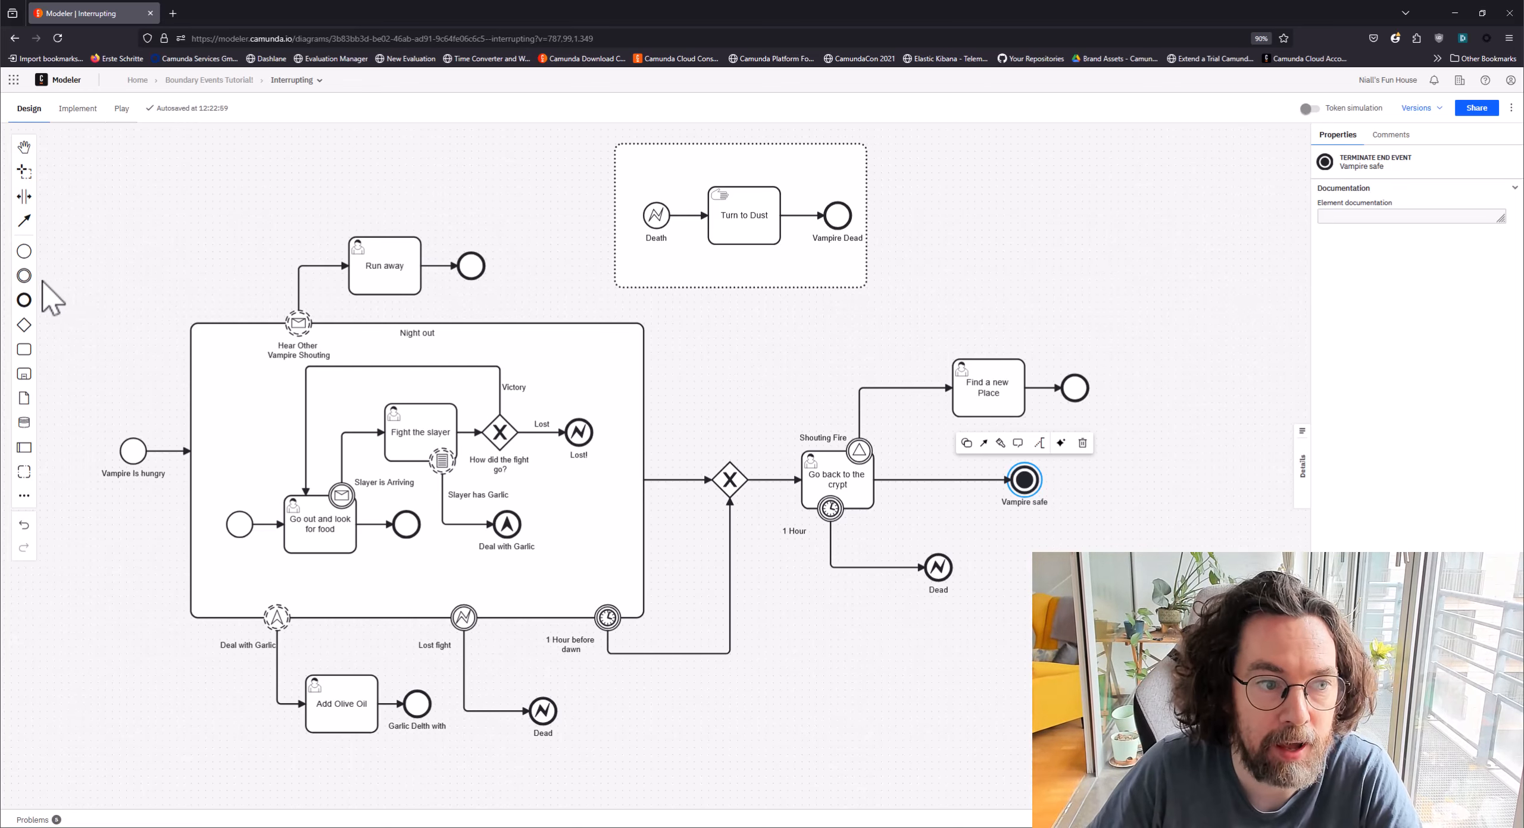
Step: Insert an intermediate event between "Go back to the crypt" and "Vampire safe" and make it a compensation intermediate throw event
click(23, 300)
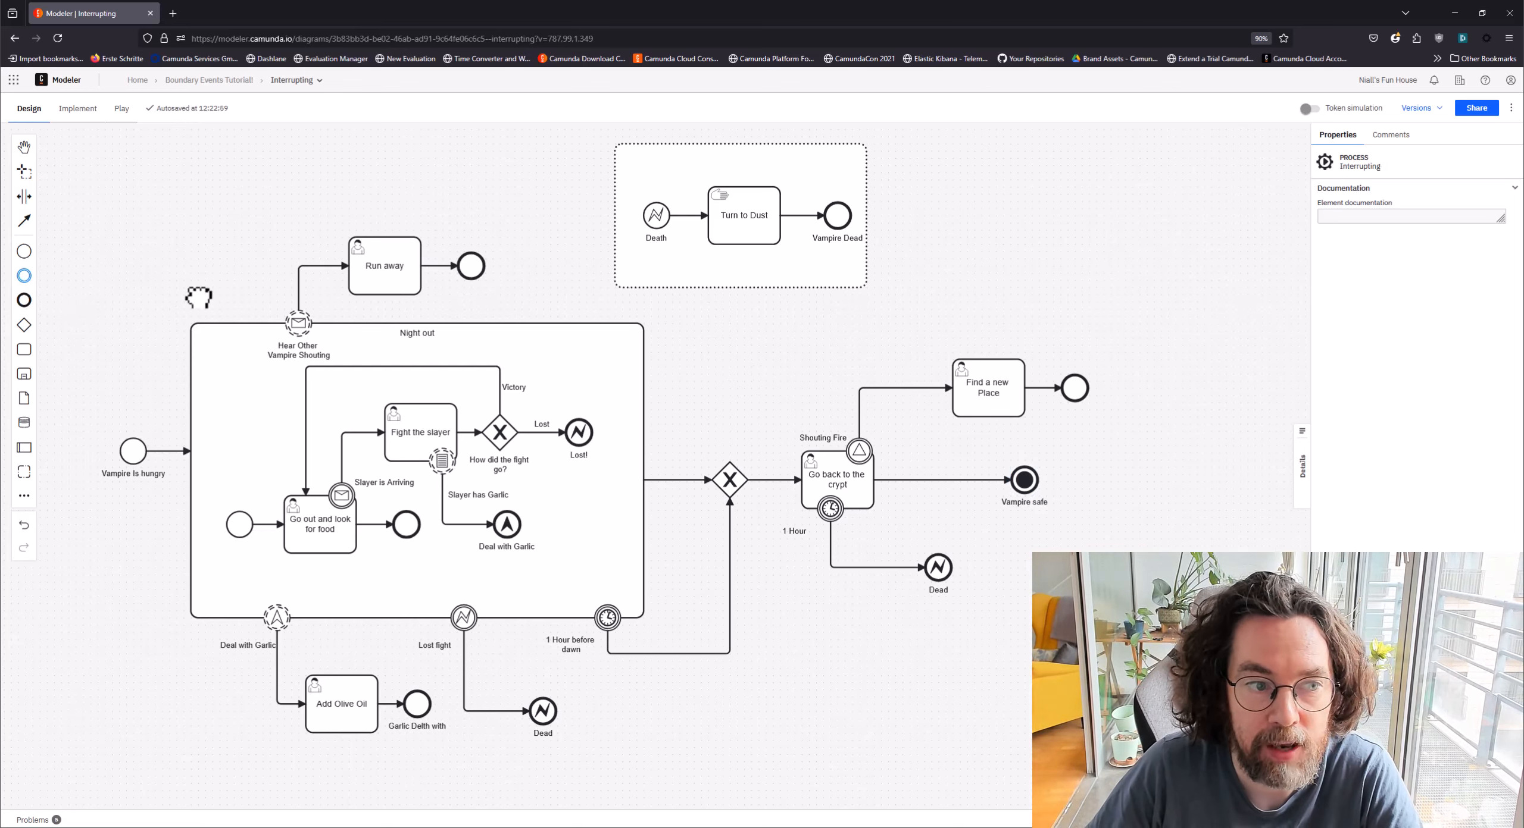
click(938, 480)
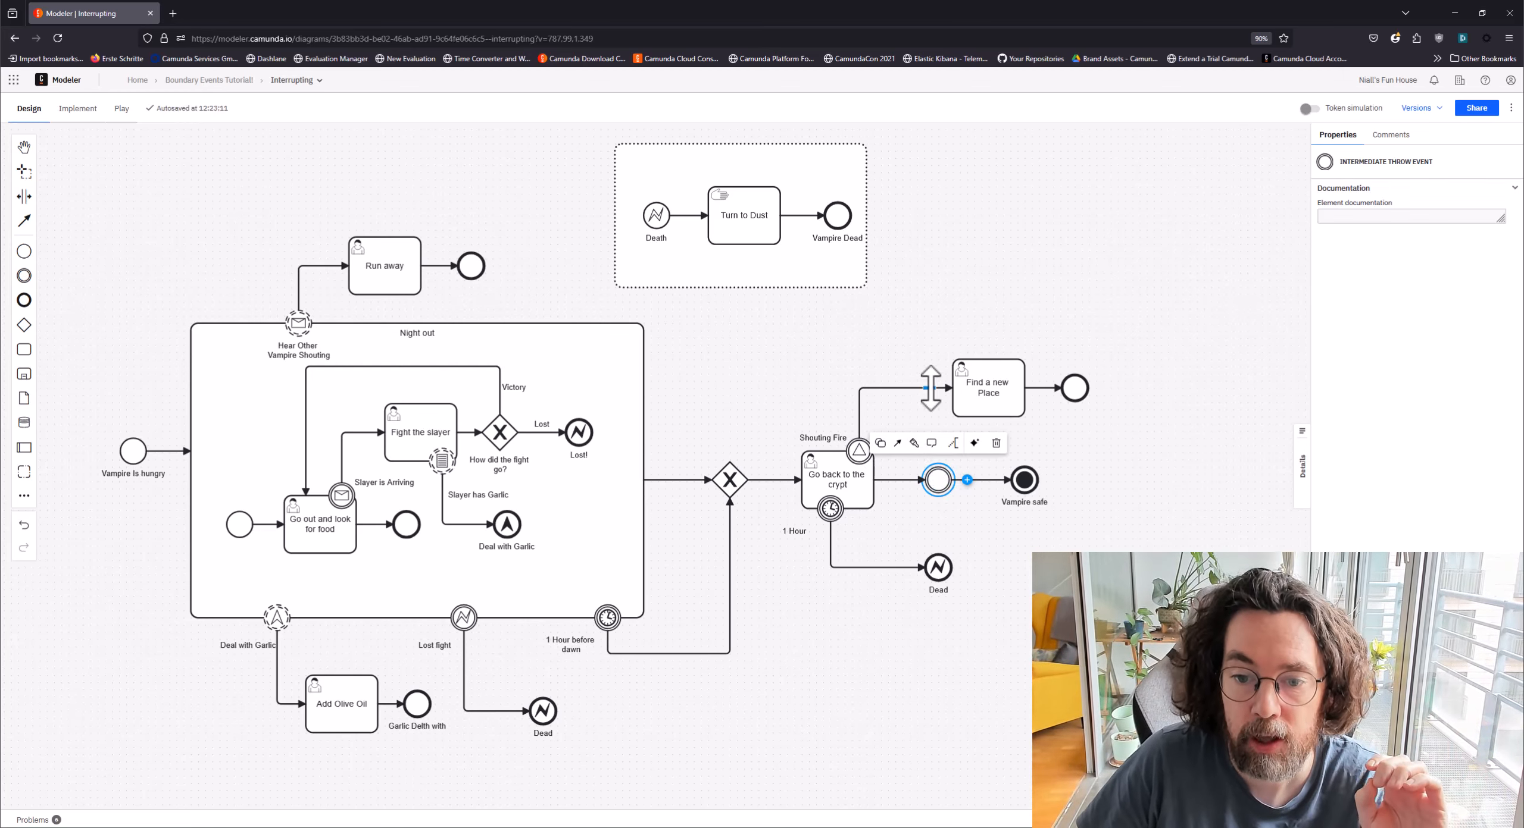
click(880, 443)
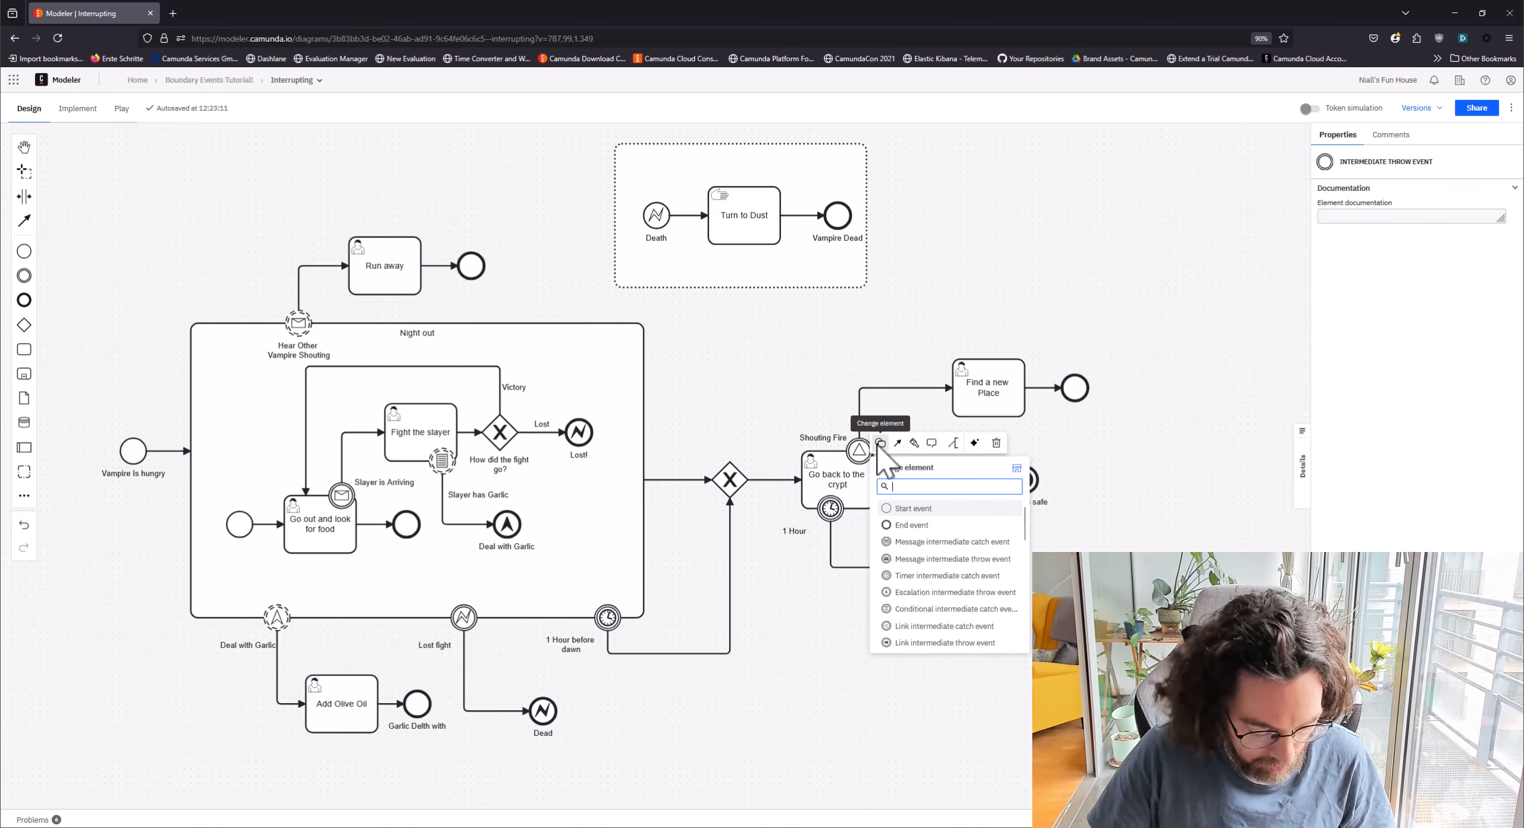
text(com)
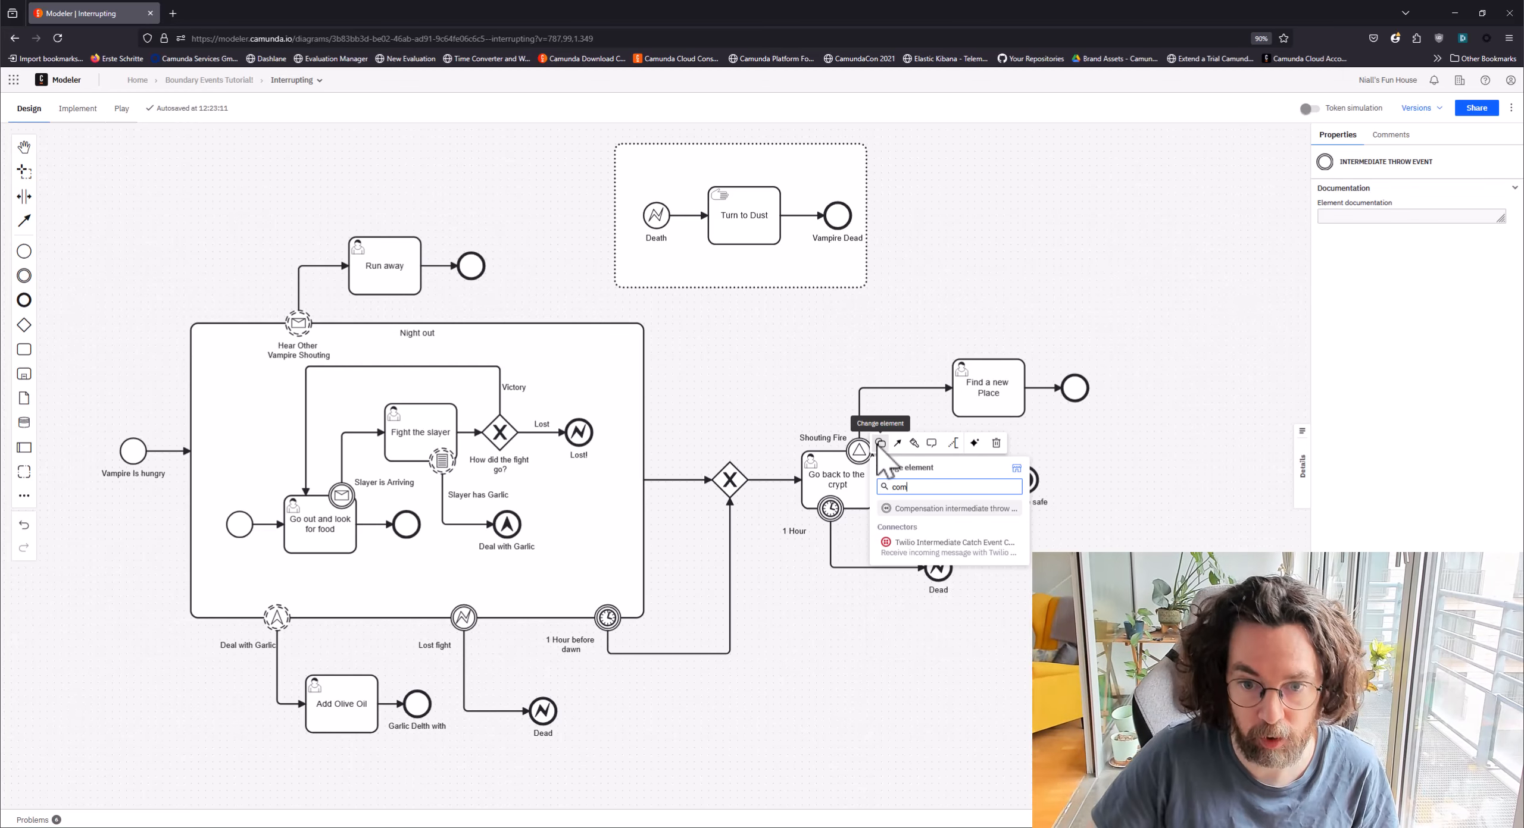
click(943, 510)
click(1095, 492)
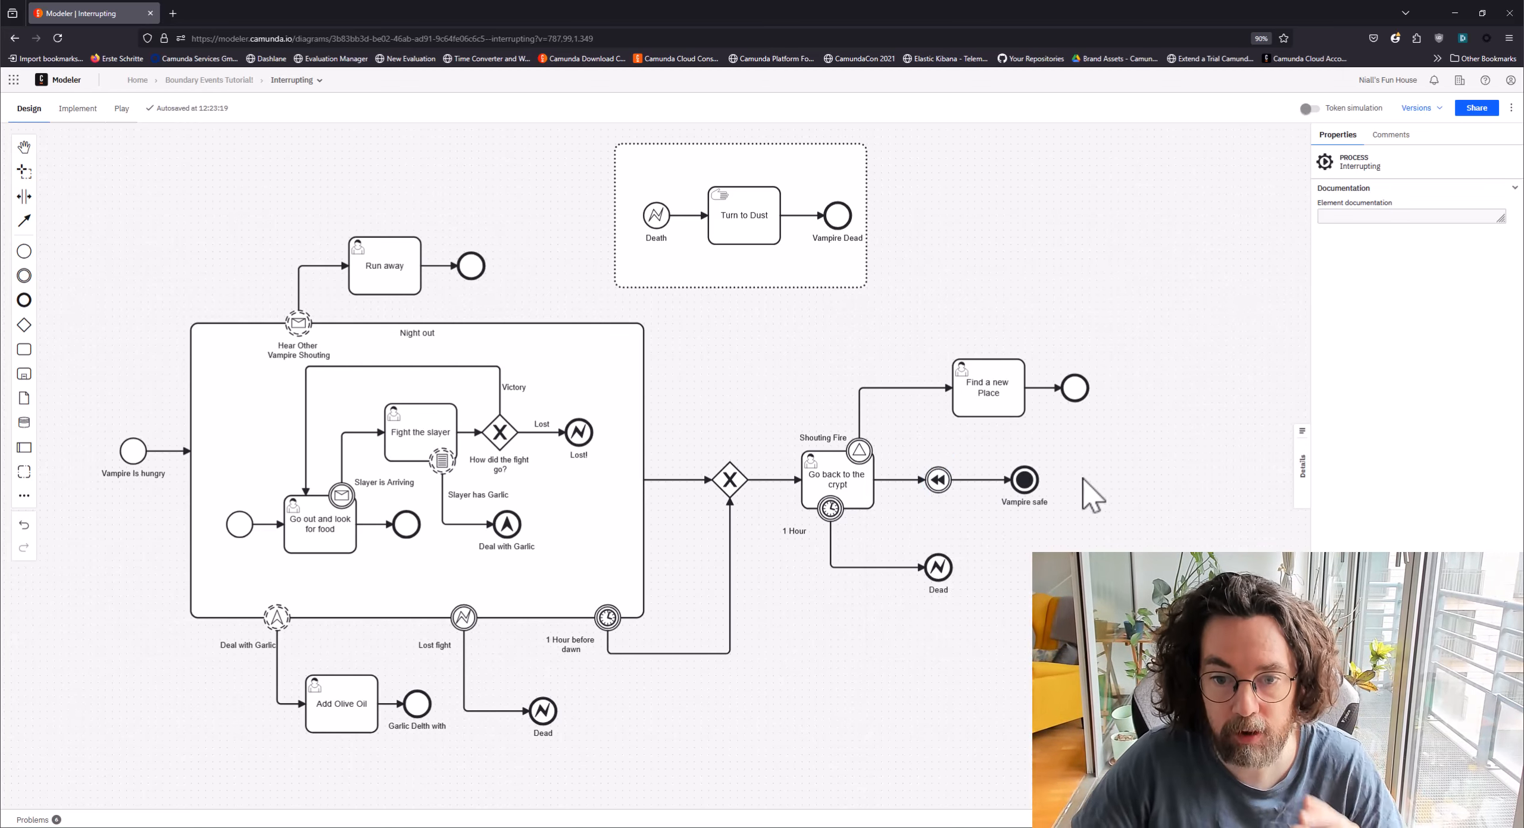
Step: Examine the compensation throw event alongside the diagram's boundary events and user tasks to consider which activities it could compensate
click(939, 479)
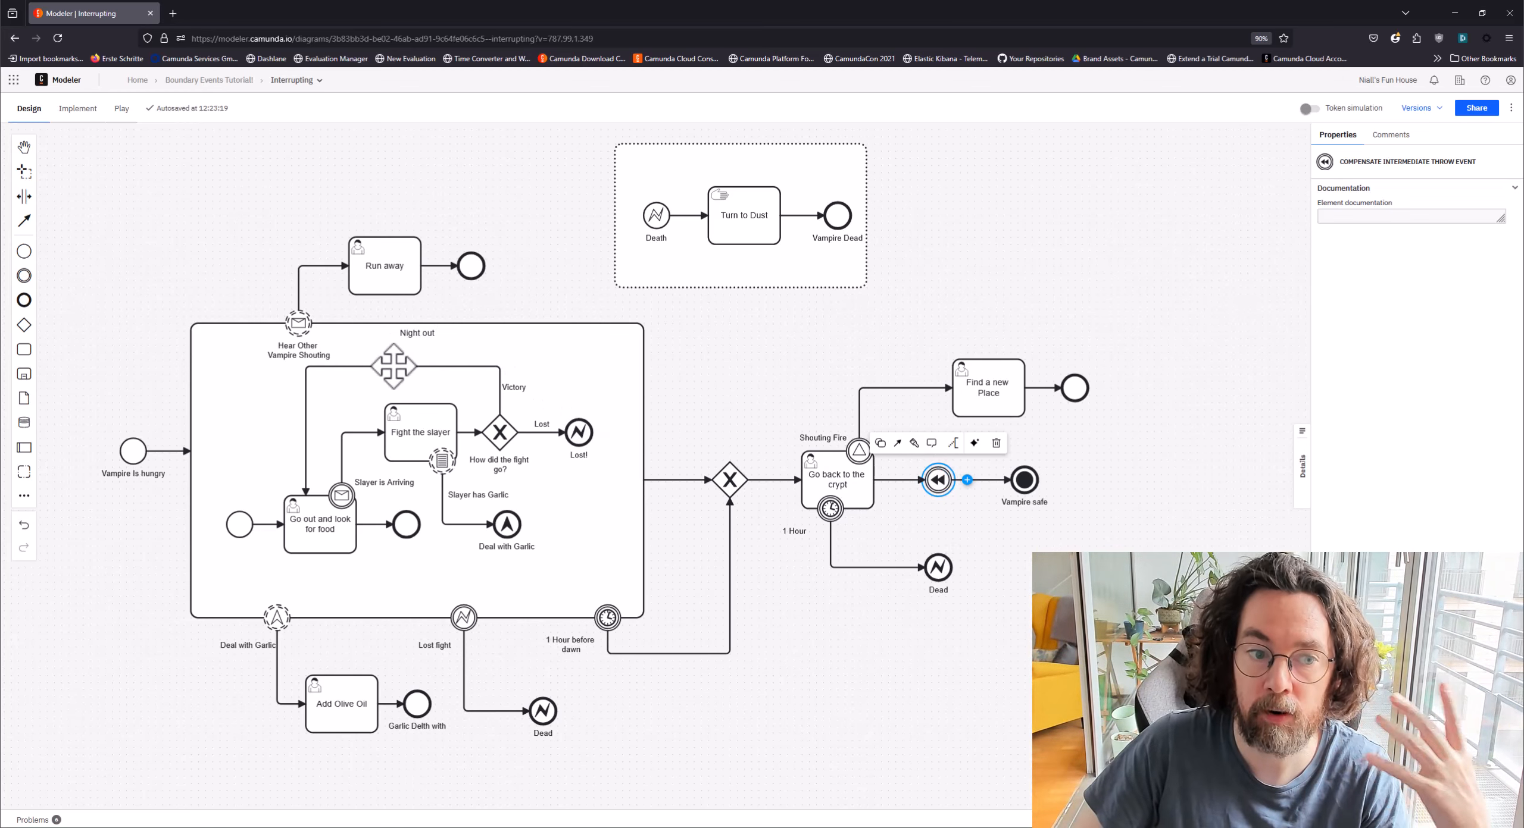
click(298, 322)
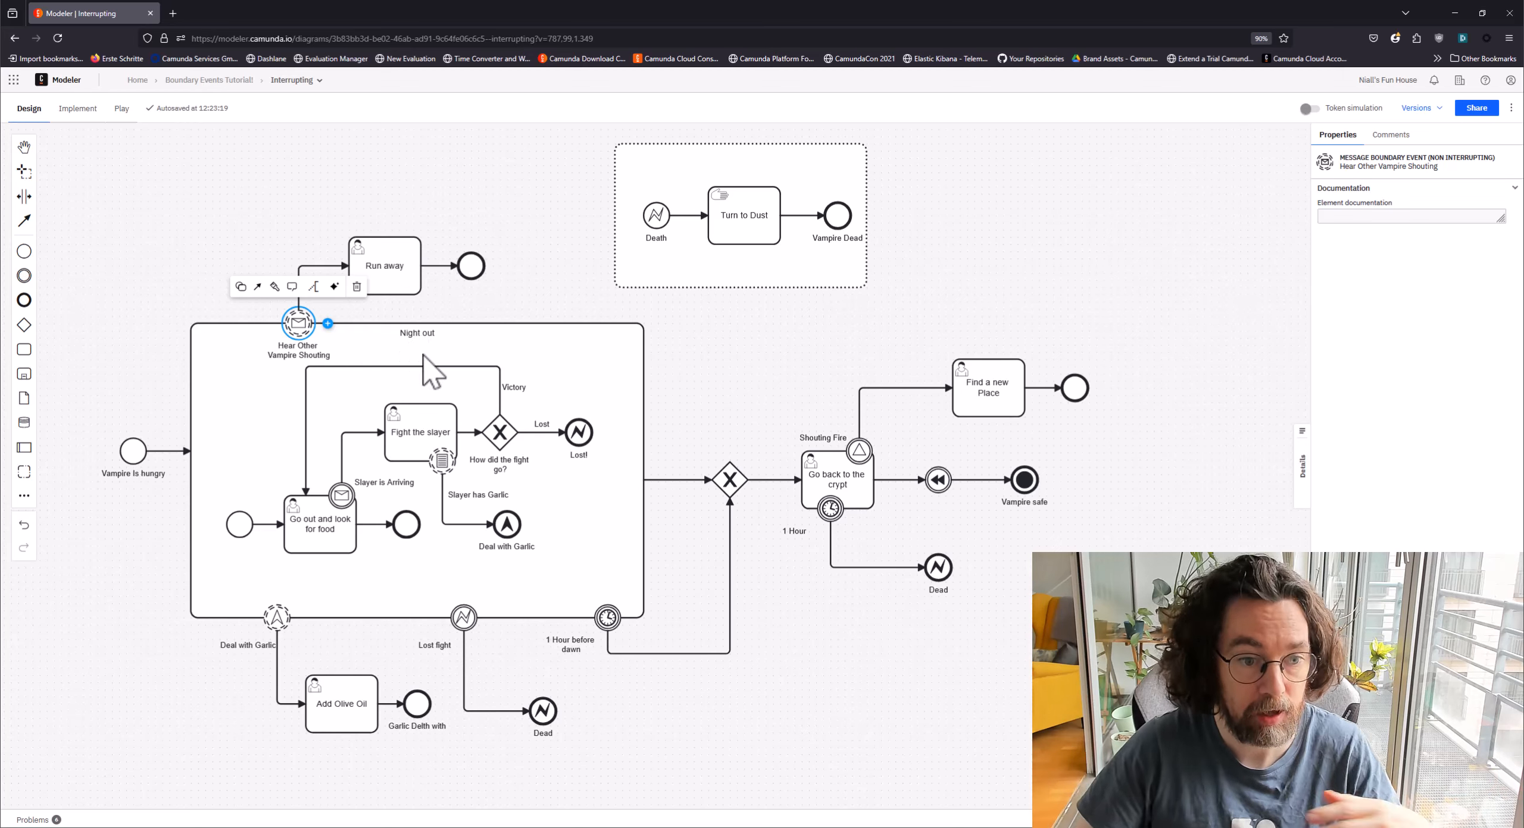
click(439, 463)
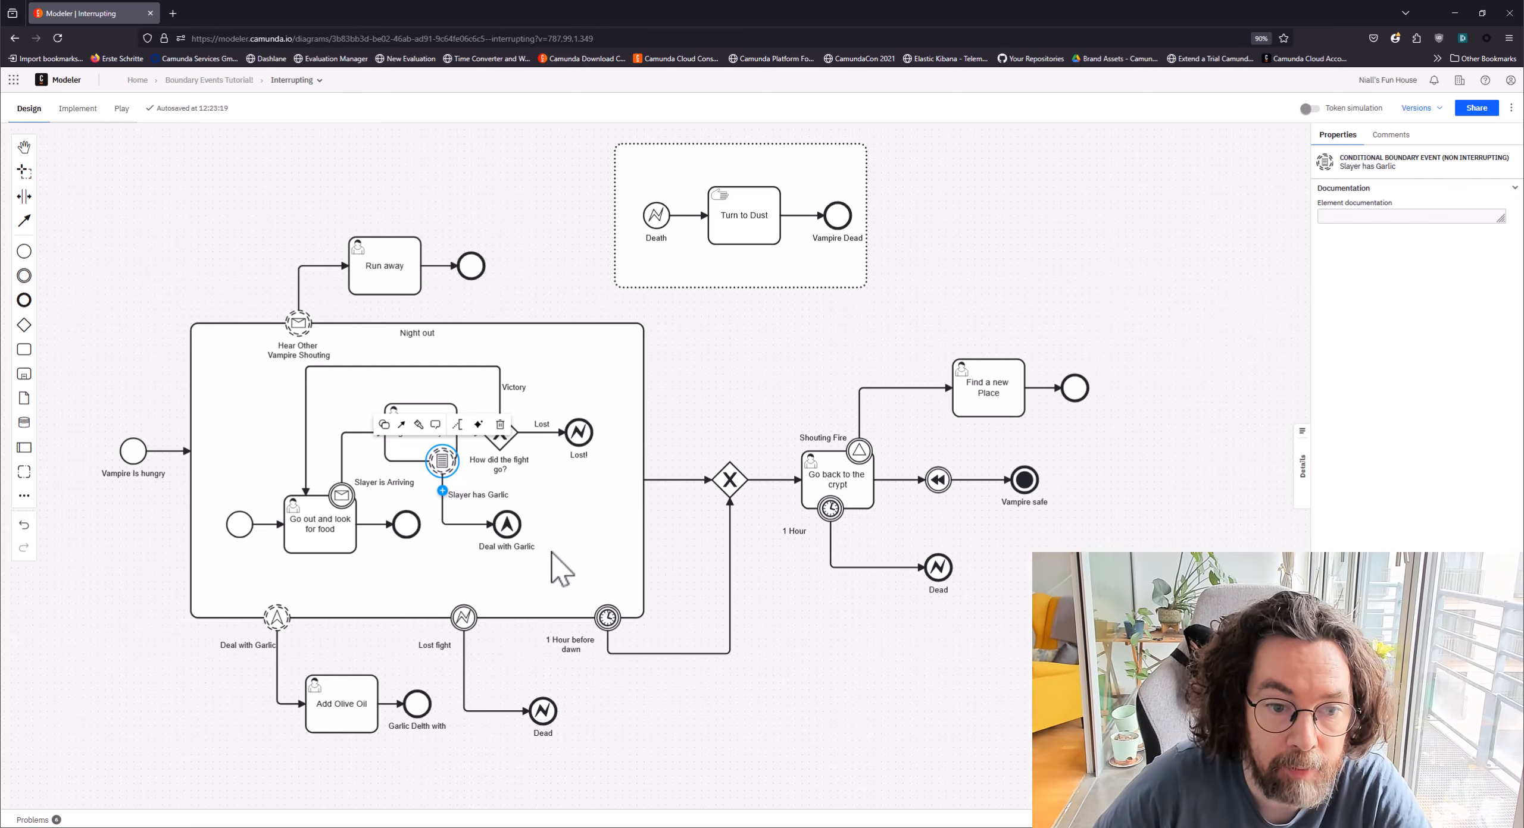
click(590, 437)
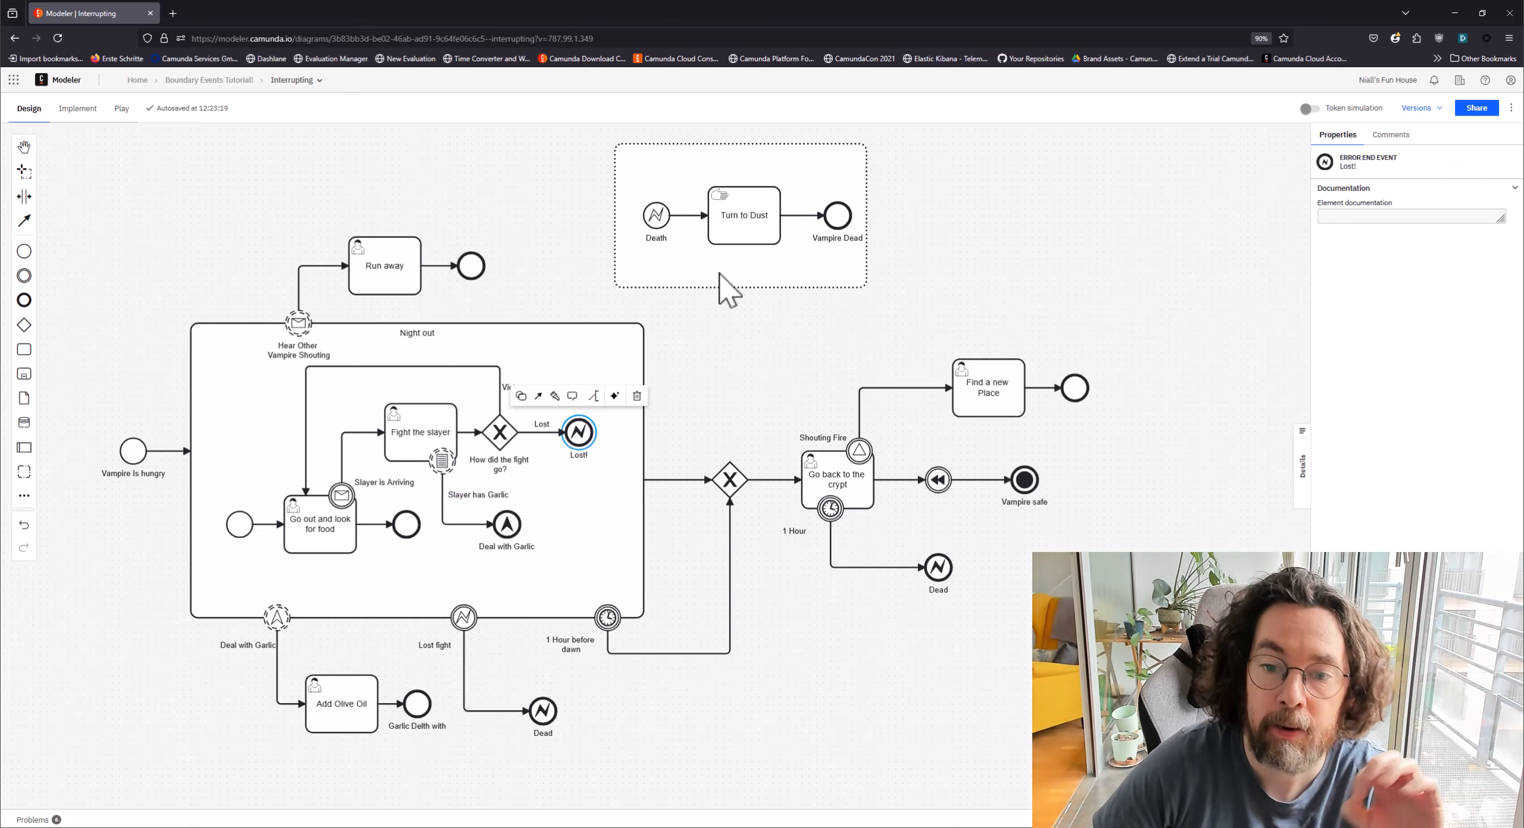
click(936, 481)
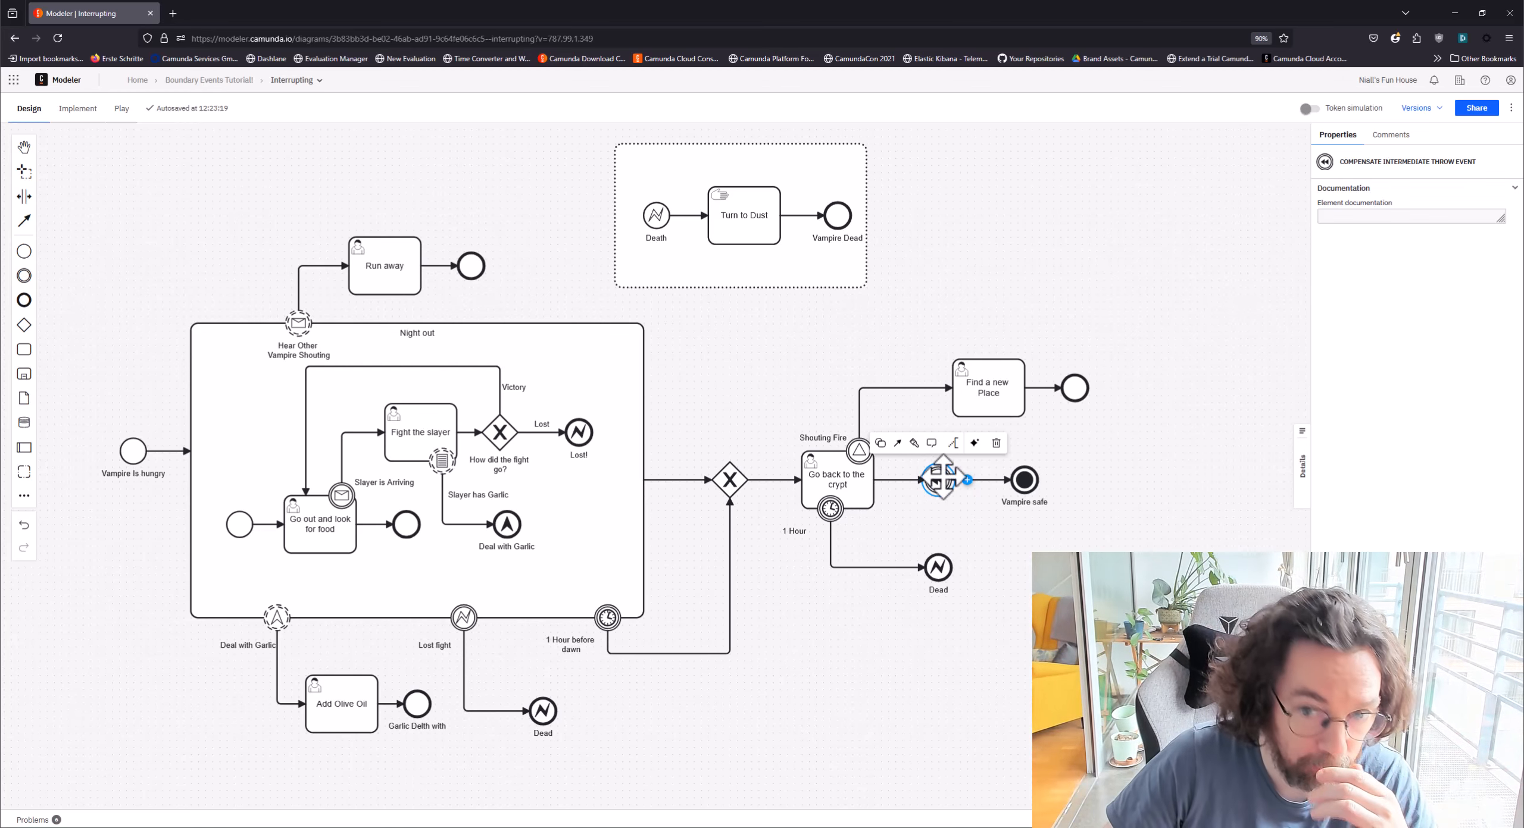
click(830, 479)
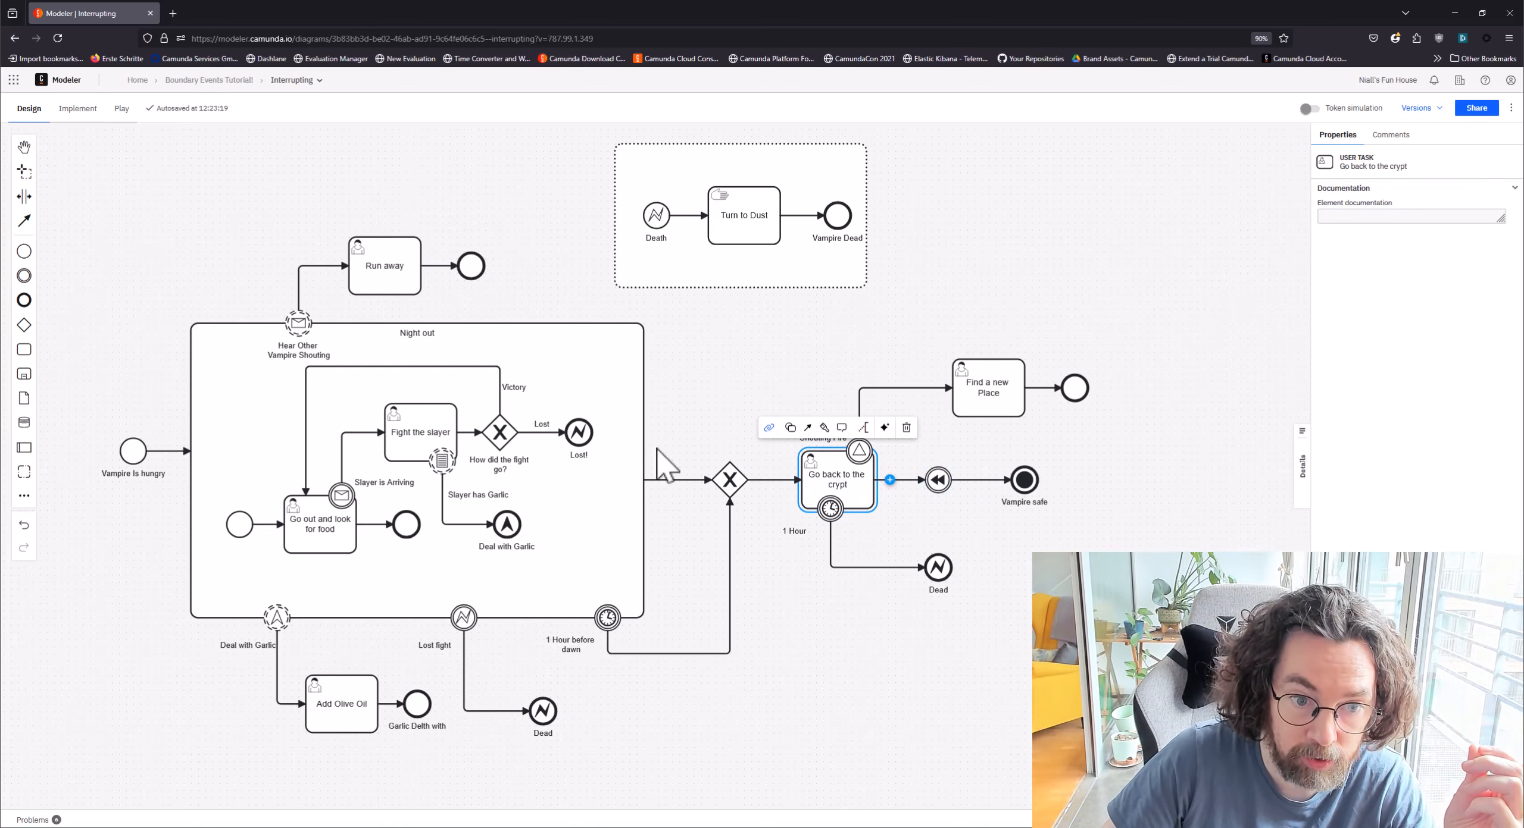
click(419, 424)
click(322, 510)
click(387, 280)
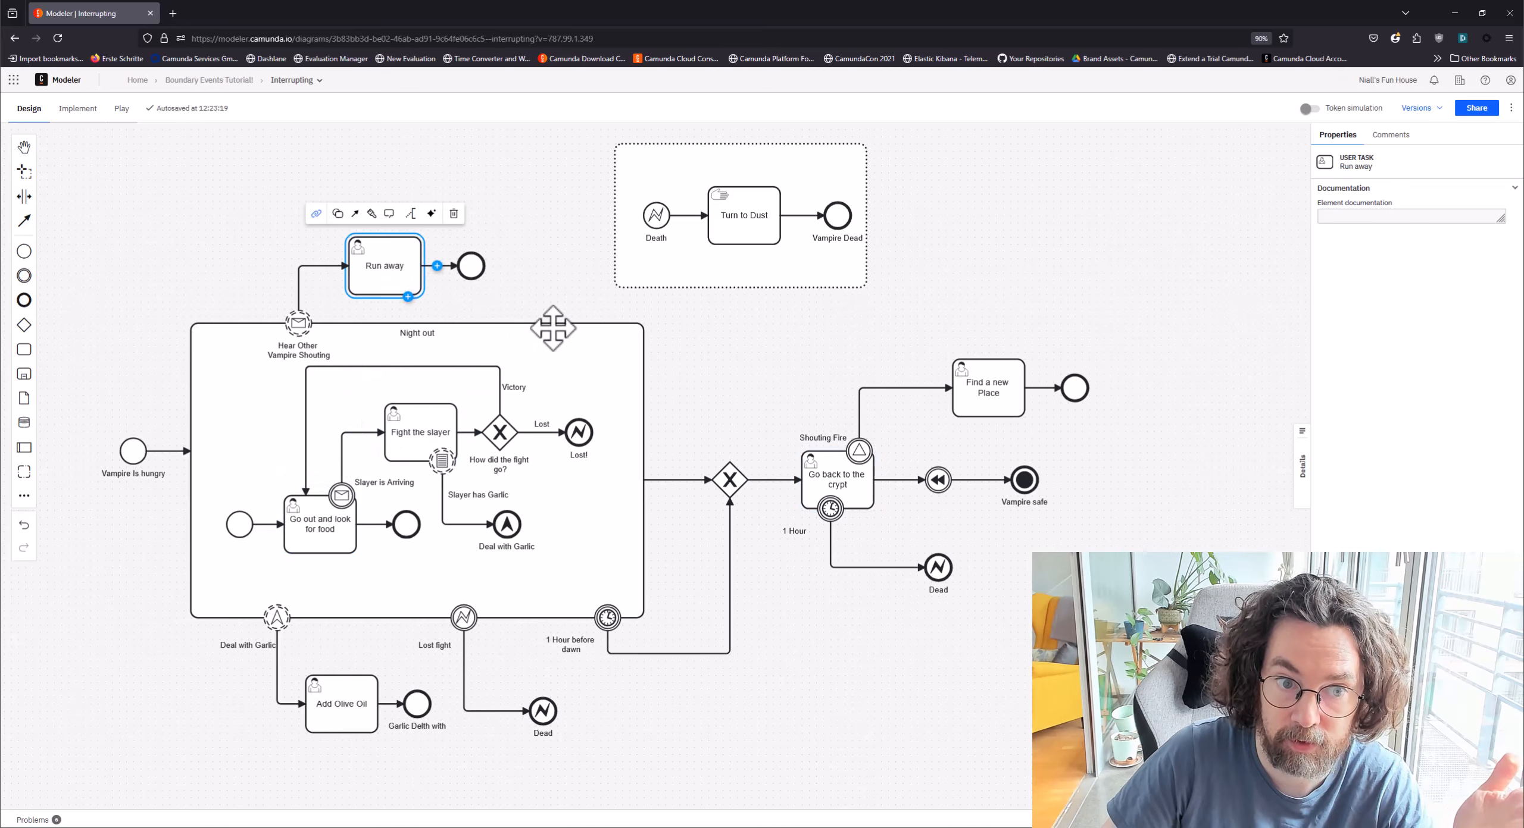
click(317, 720)
click(822, 707)
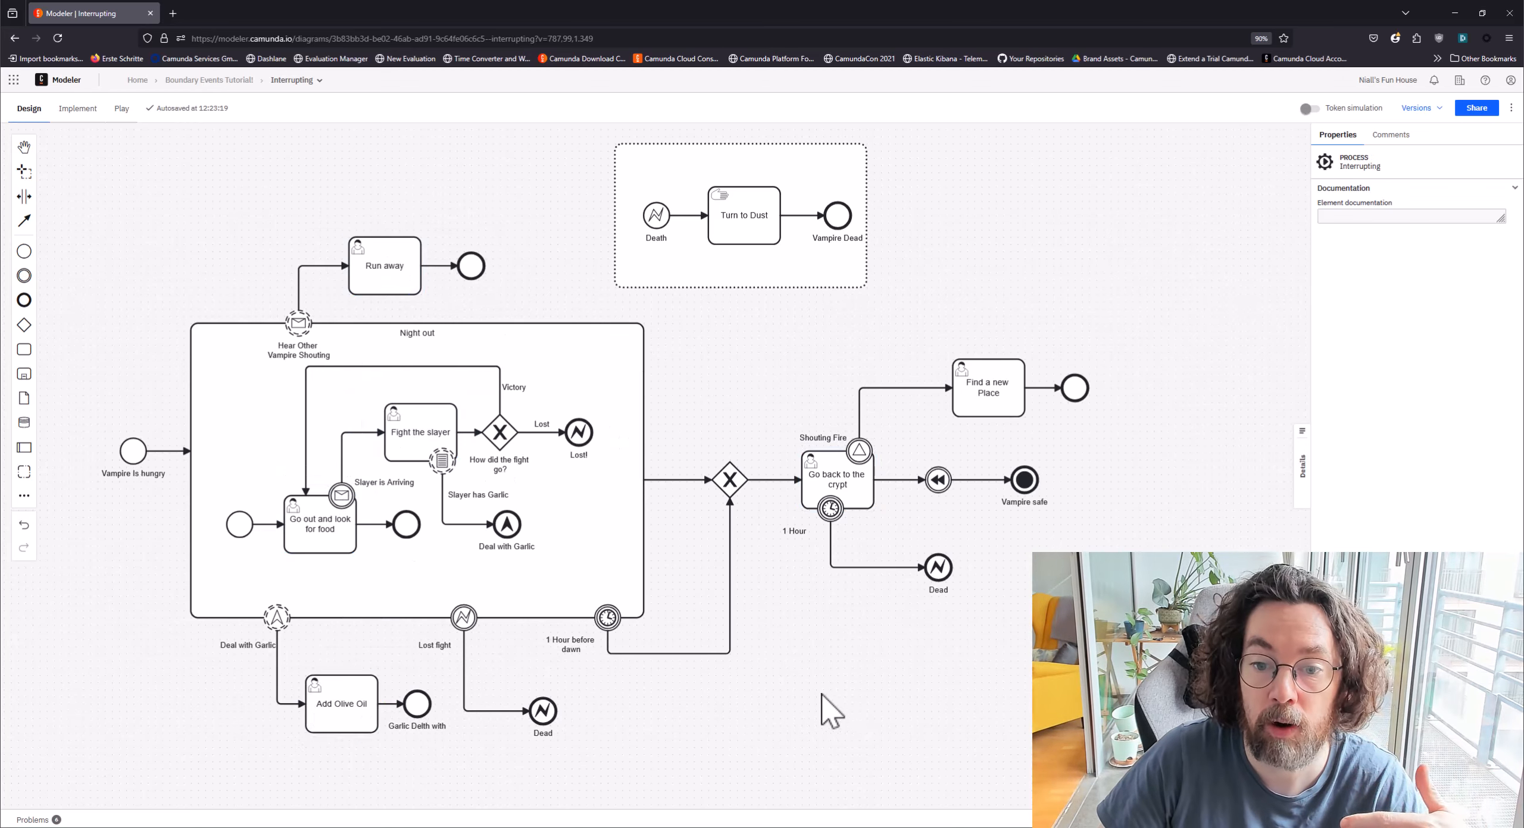
Step: Attach a boundary event to the lower edge of the "Add Olive Oil" task and make it a compensation boundary event
drag(823, 707, 805, 646)
click(24, 275)
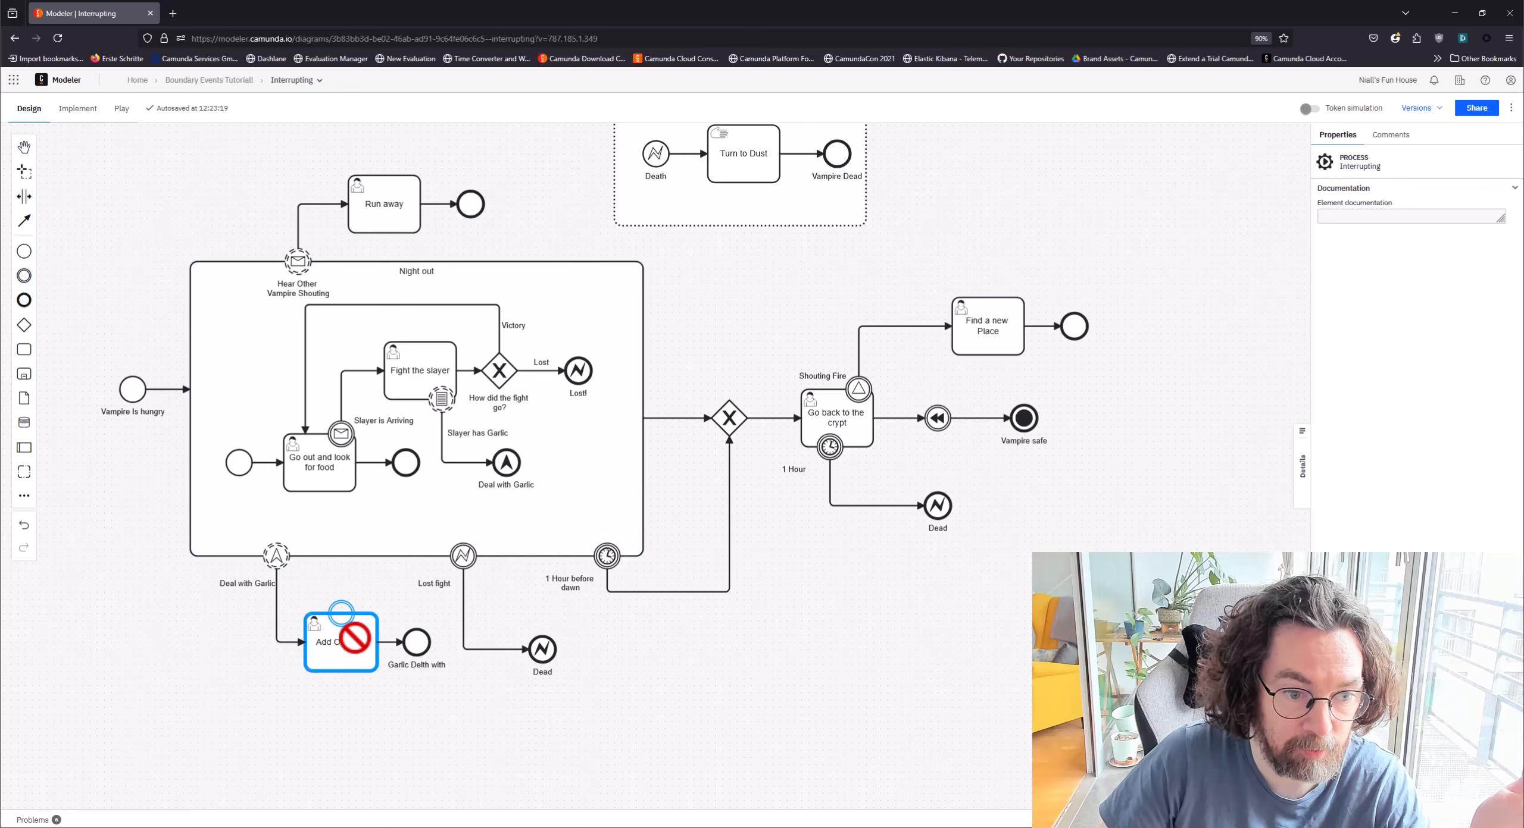
click(335, 677)
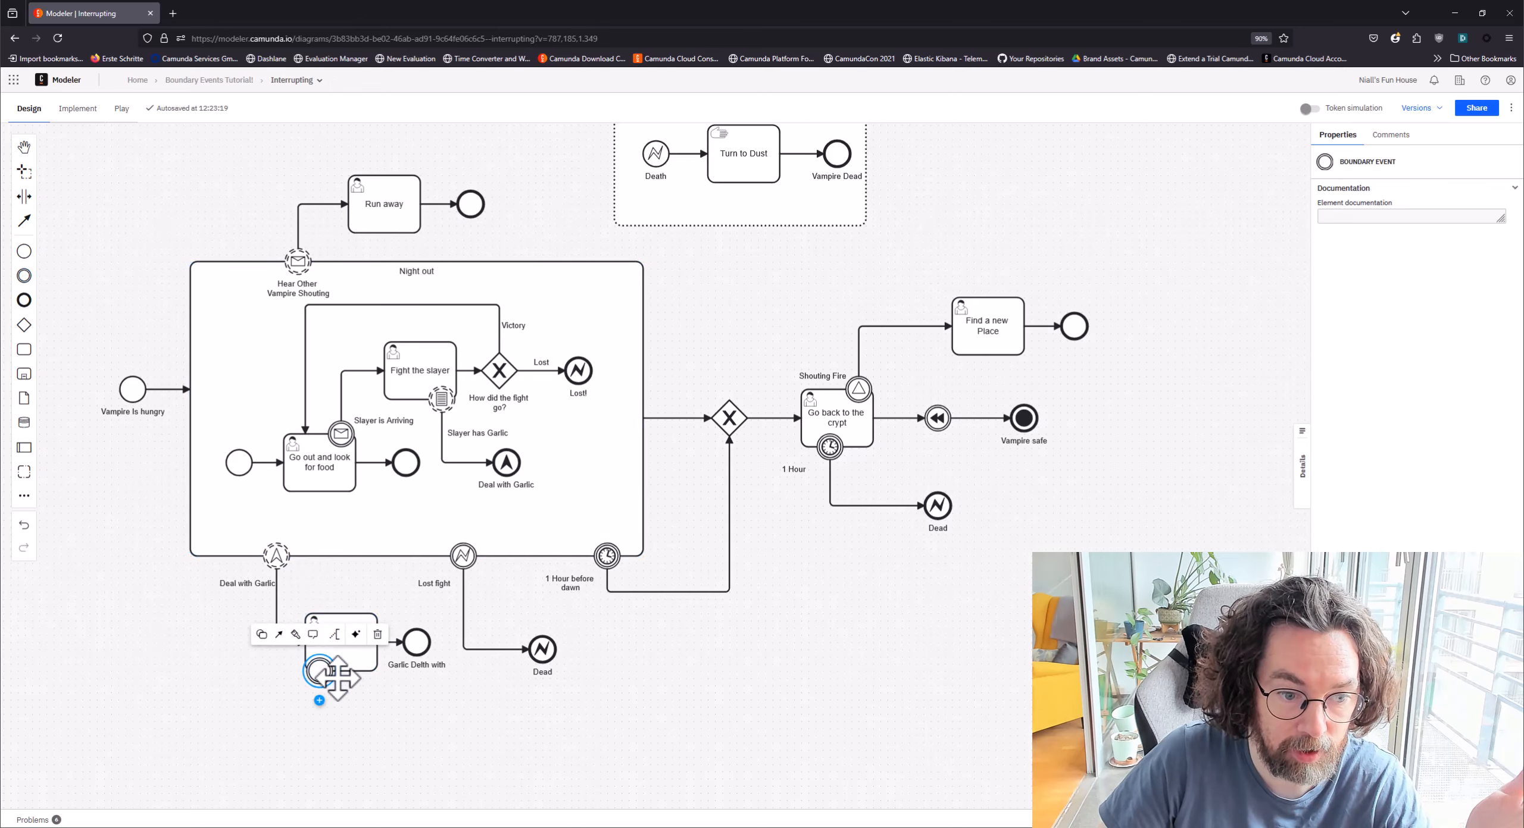
click(261, 634)
text(com)
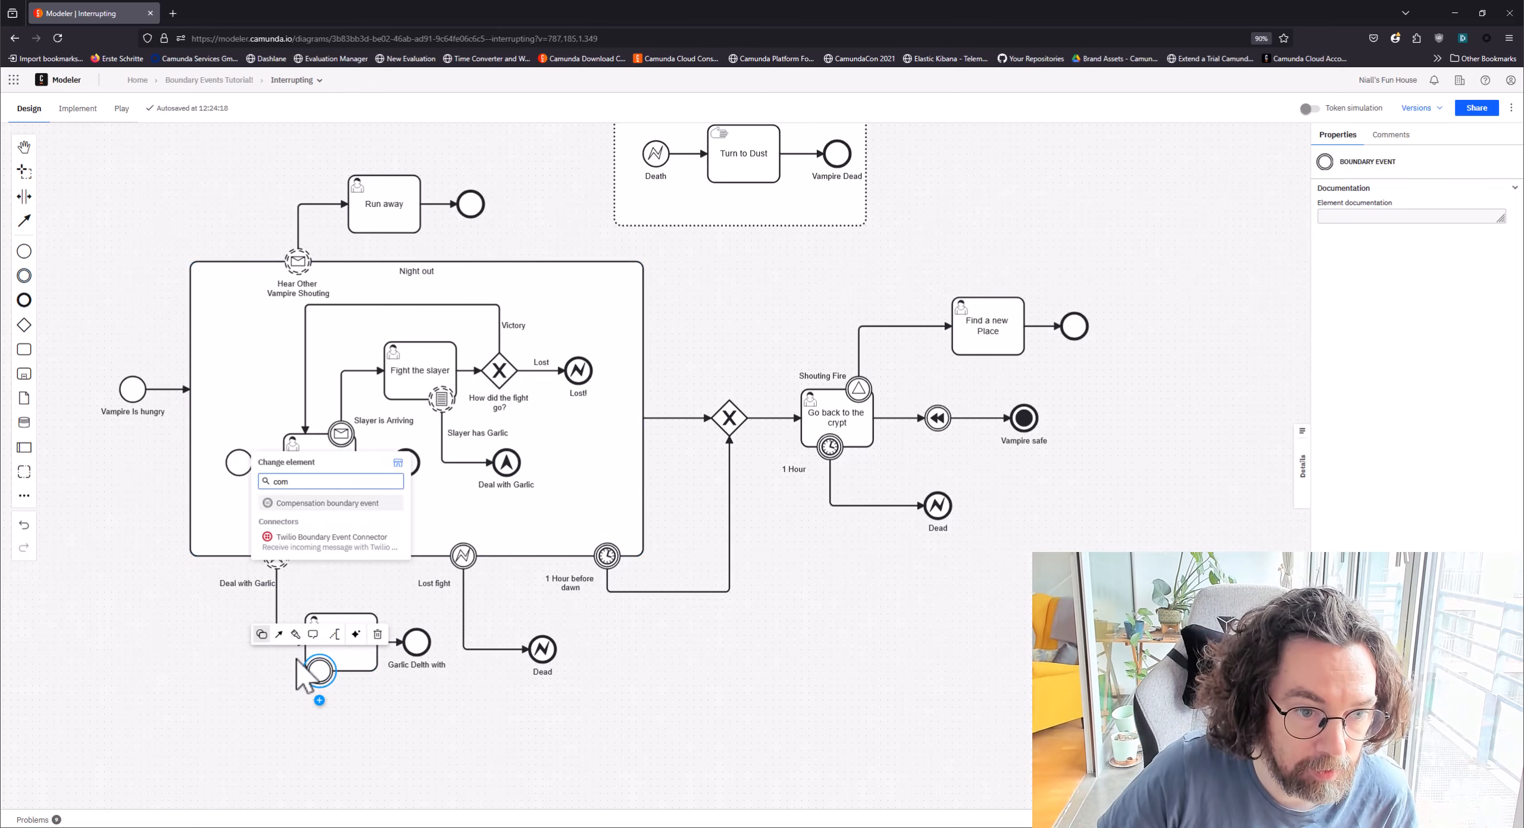
click(349, 504)
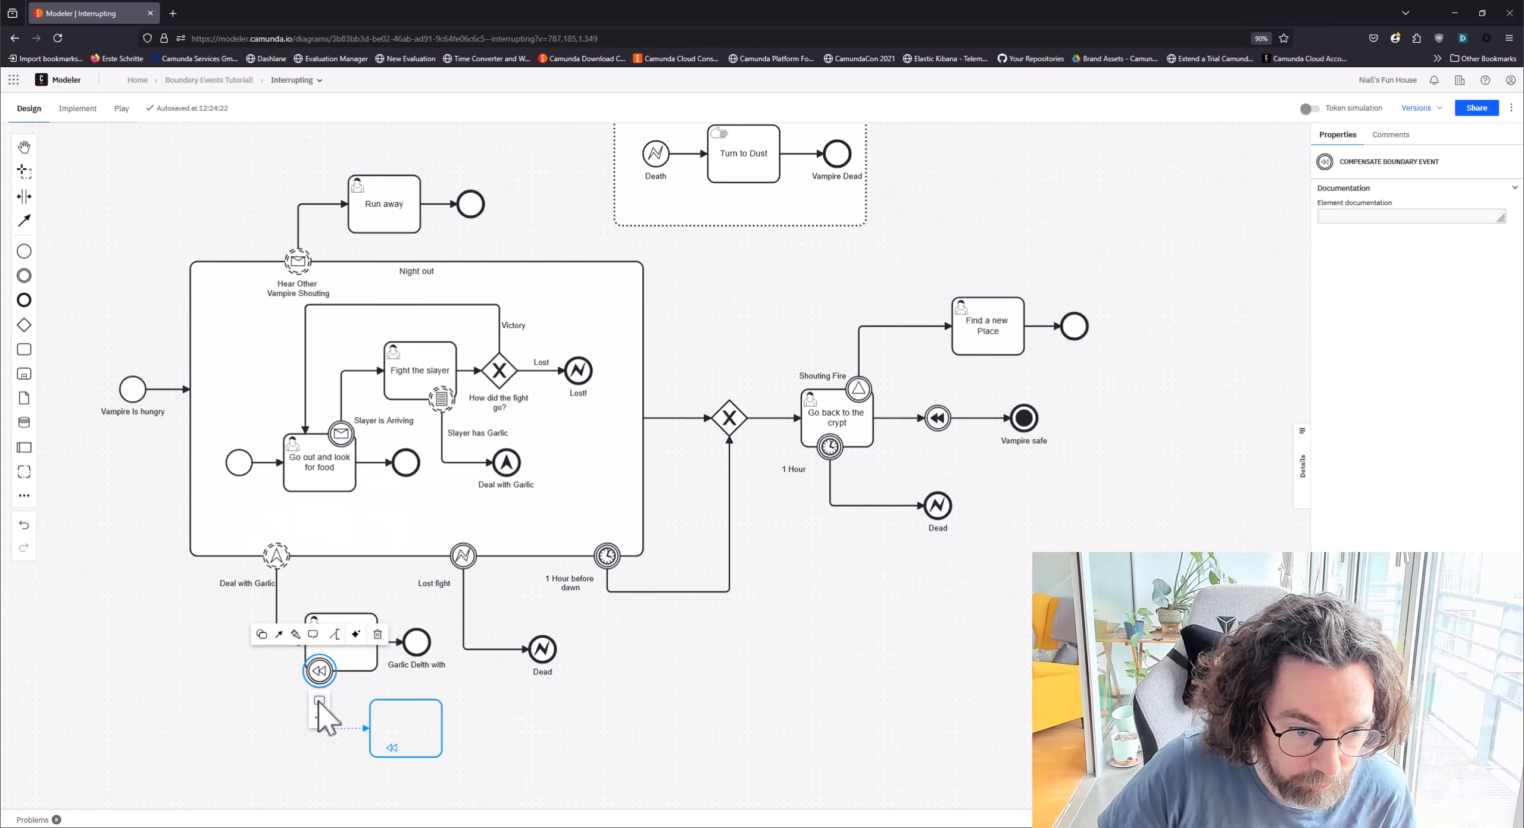
Step: Append a compensation task to the new boundary event, name it "Take A shower" and make it a user task
click(318, 702)
text(Take A shower)
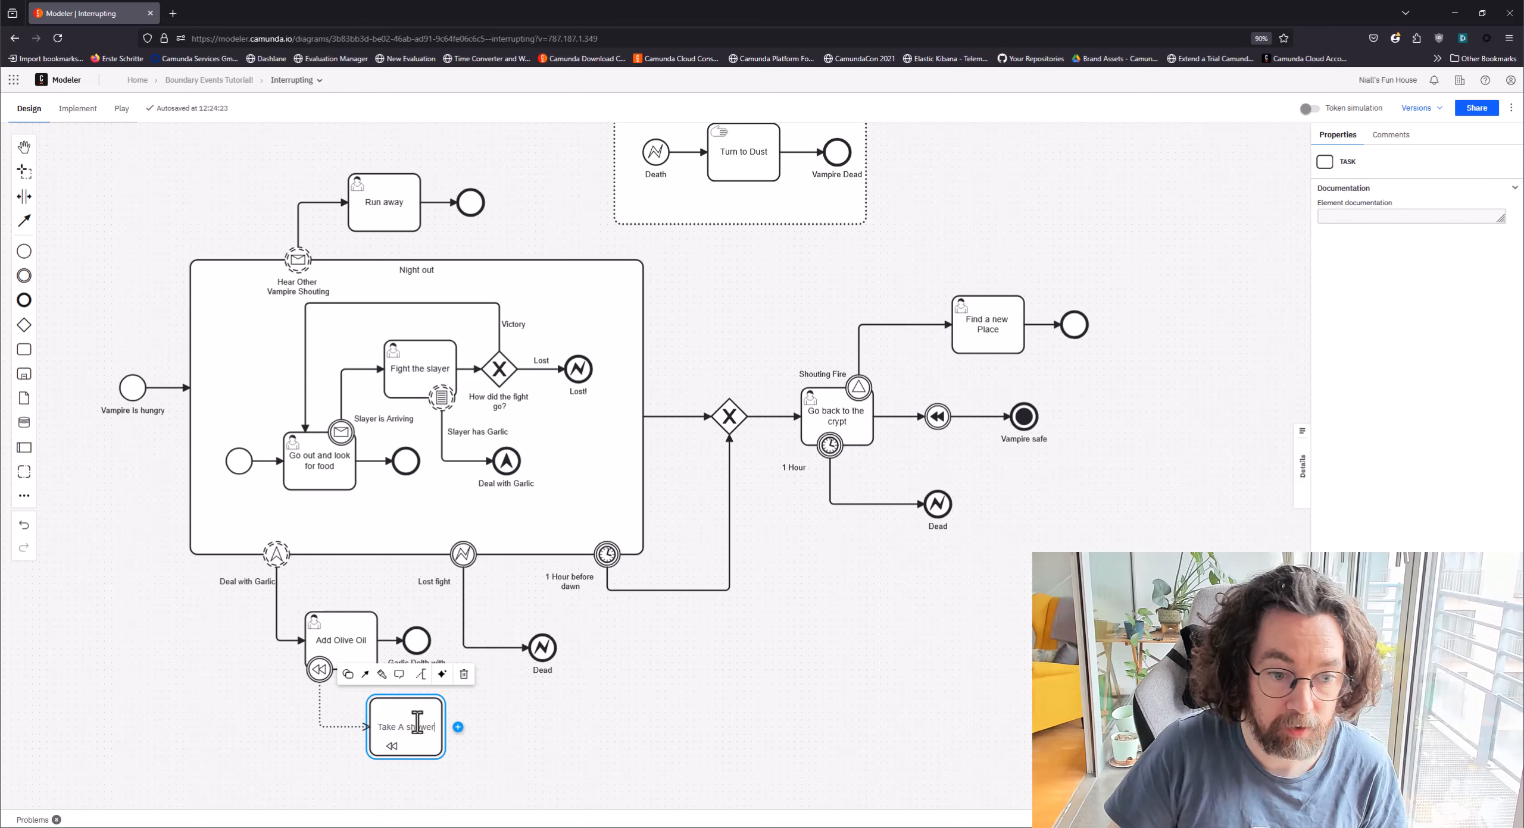
click(381, 674)
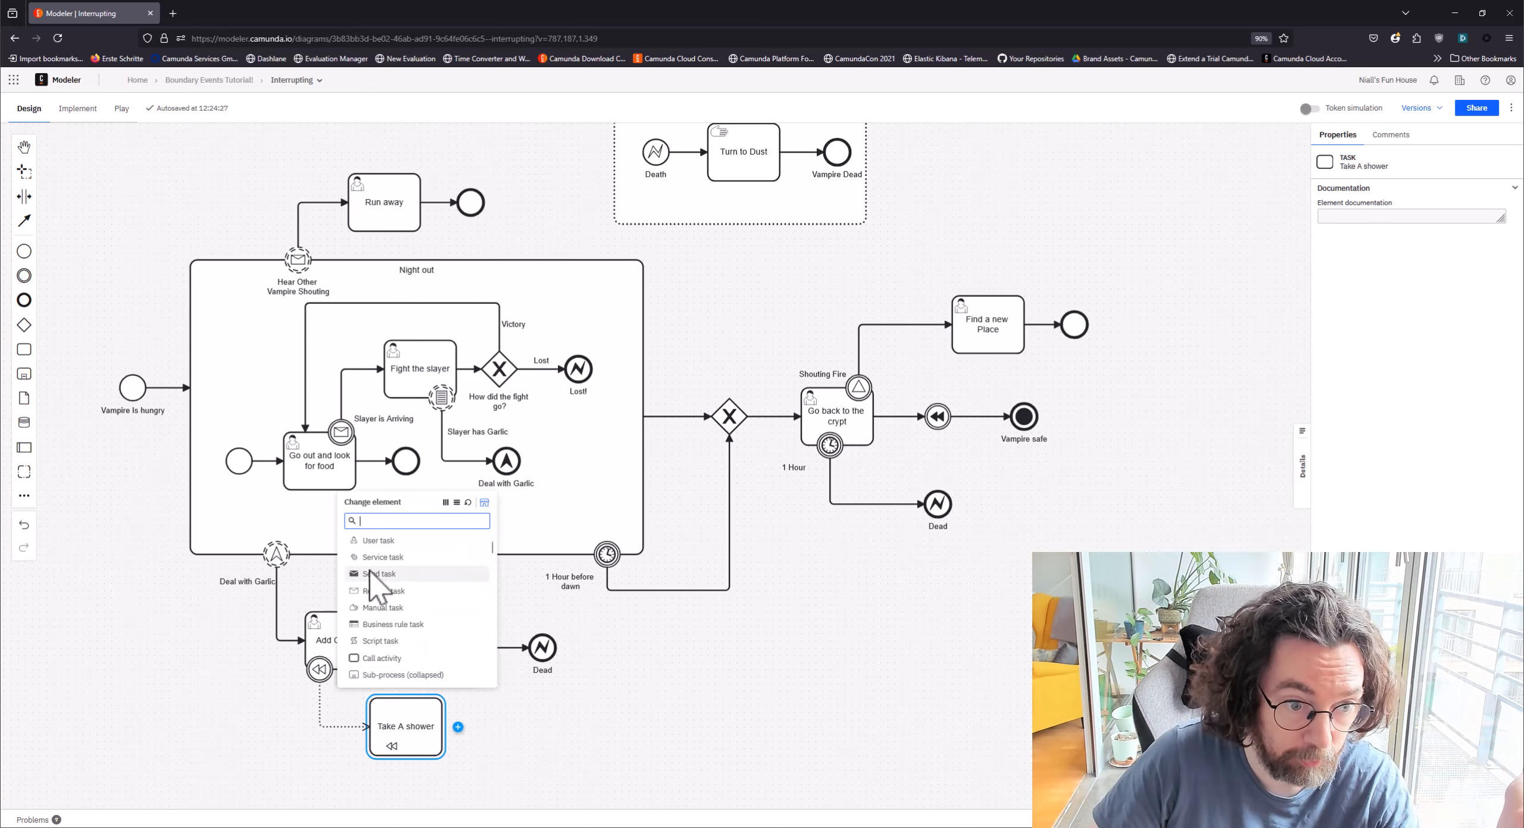
click(381, 551)
click(503, 728)
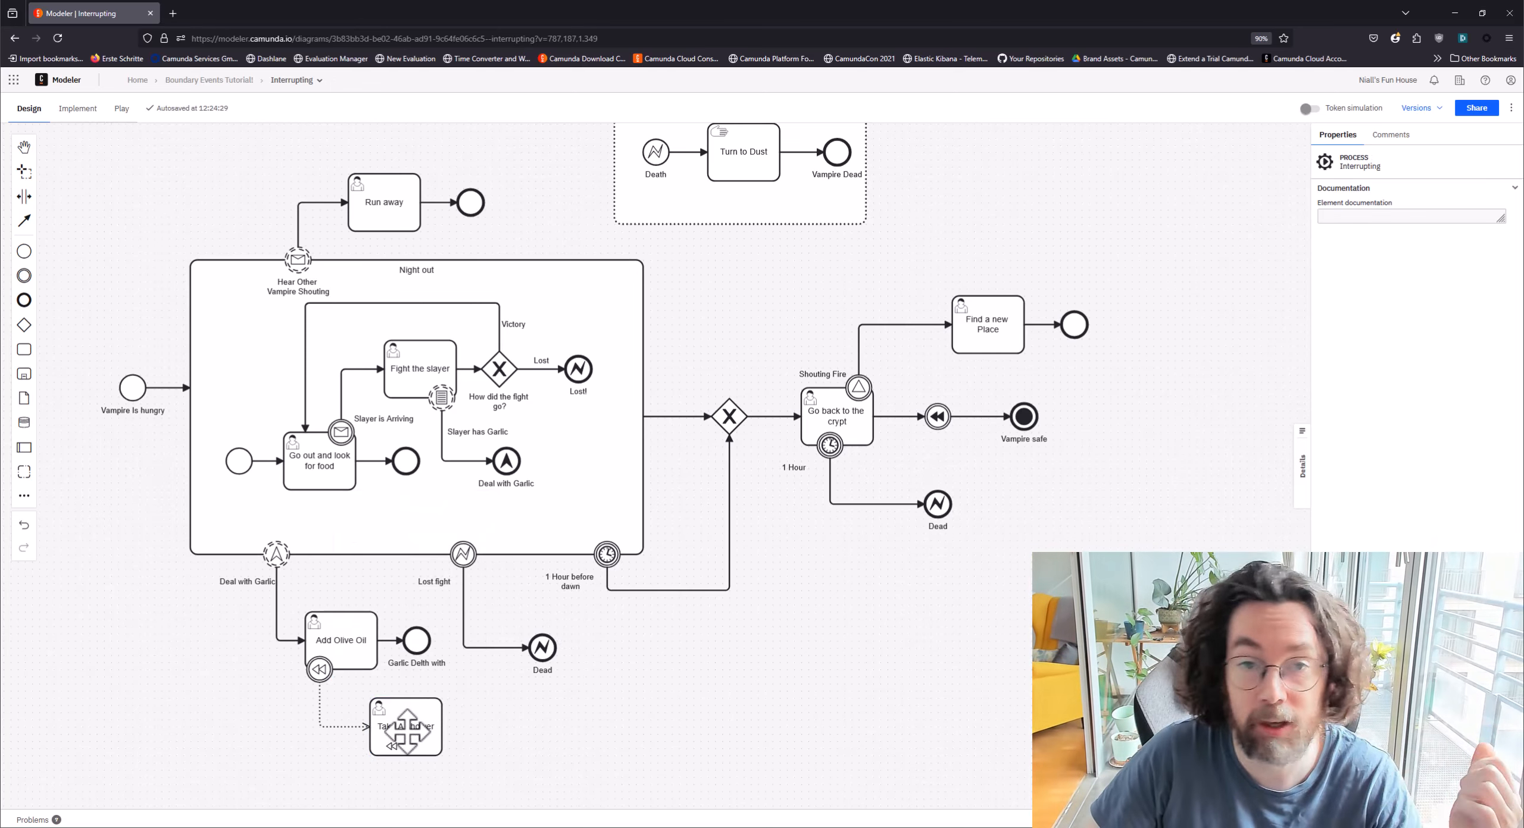
double_click(931, 417)
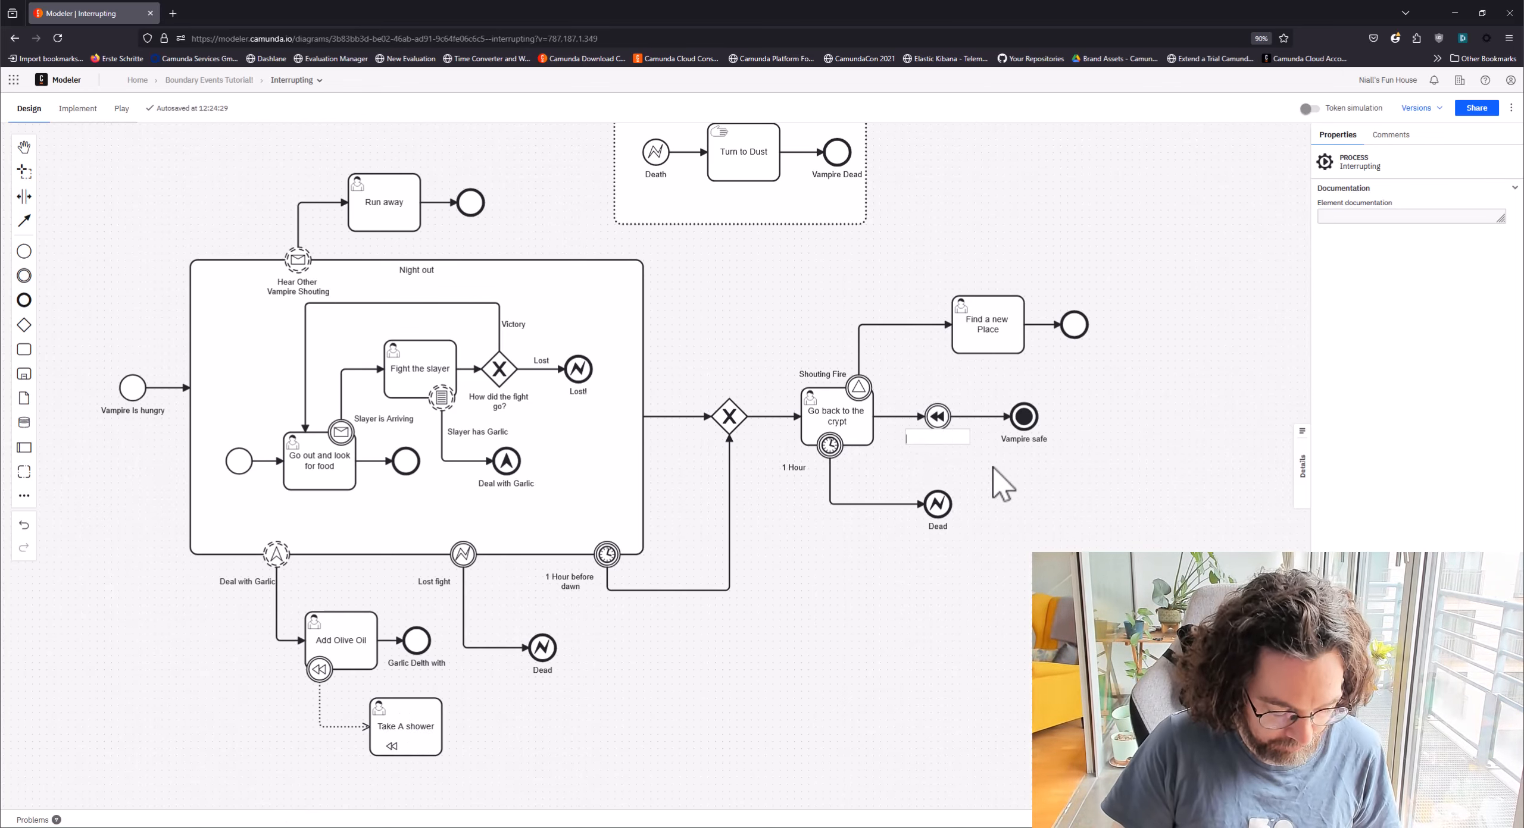
click(1024, 458)
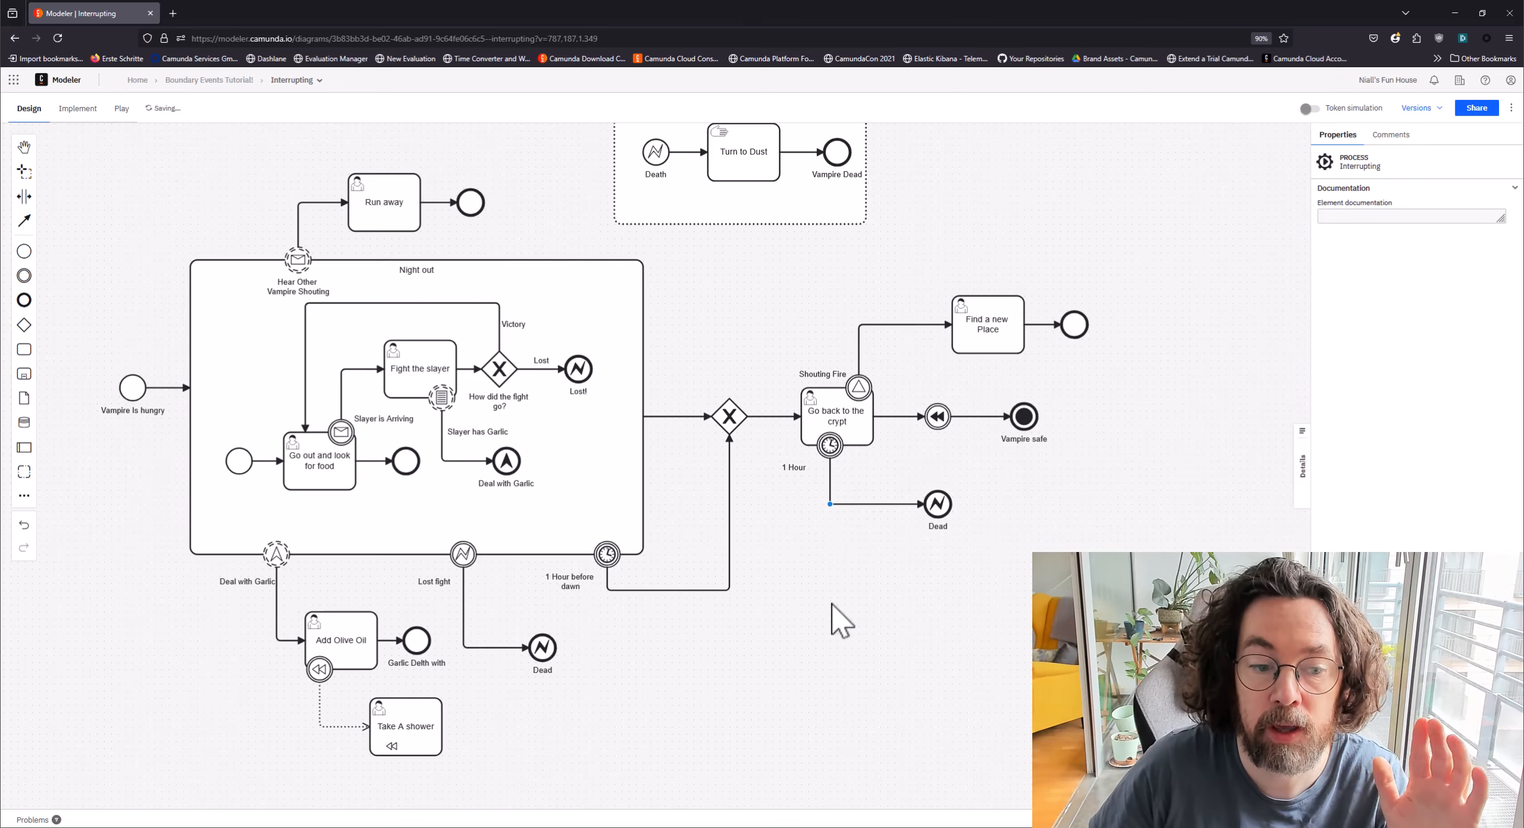
drag(845, 617, 863, 598)
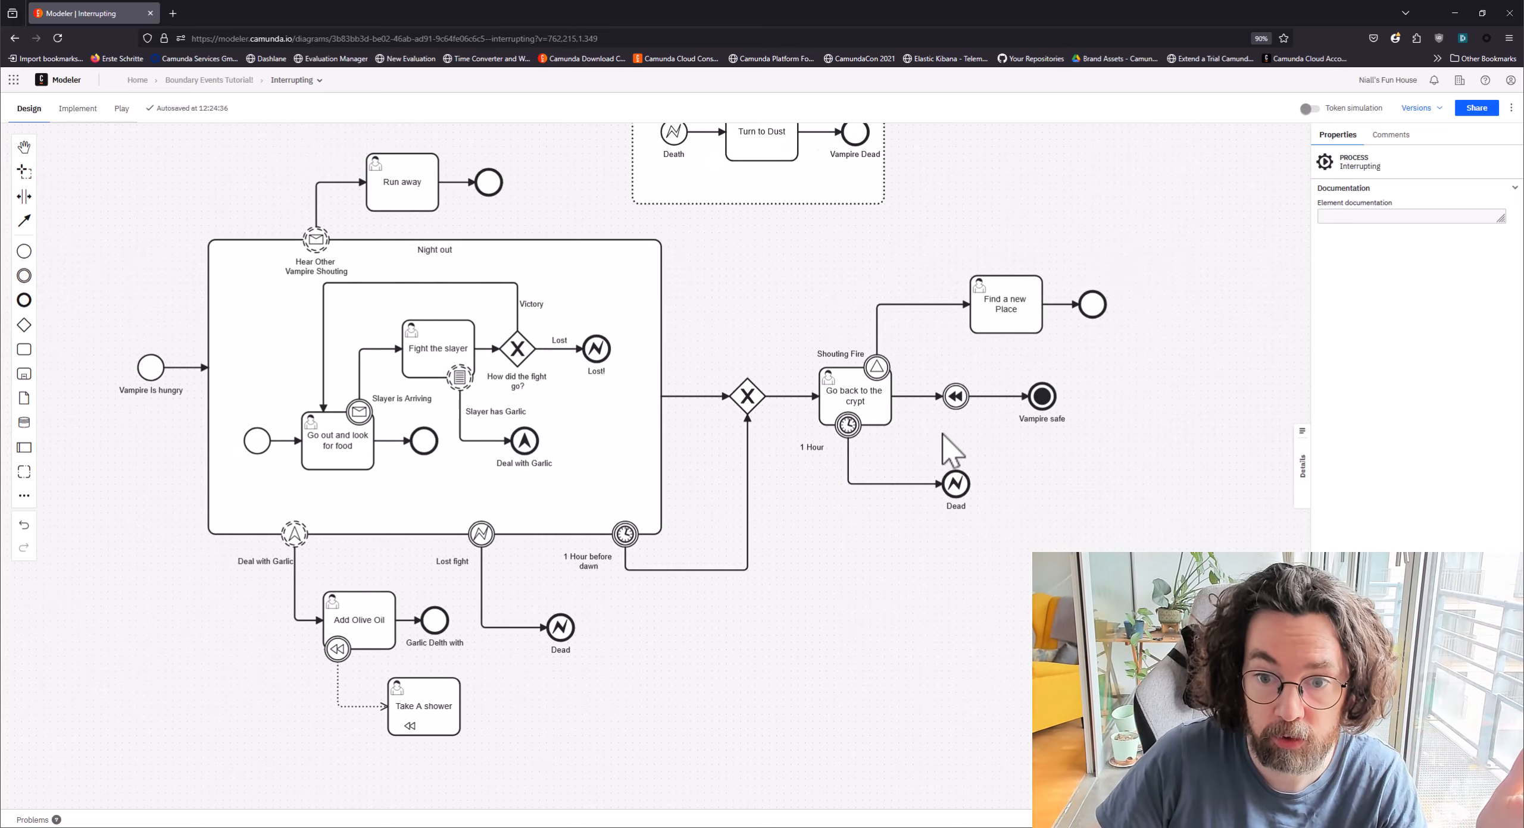
click(955, 396)
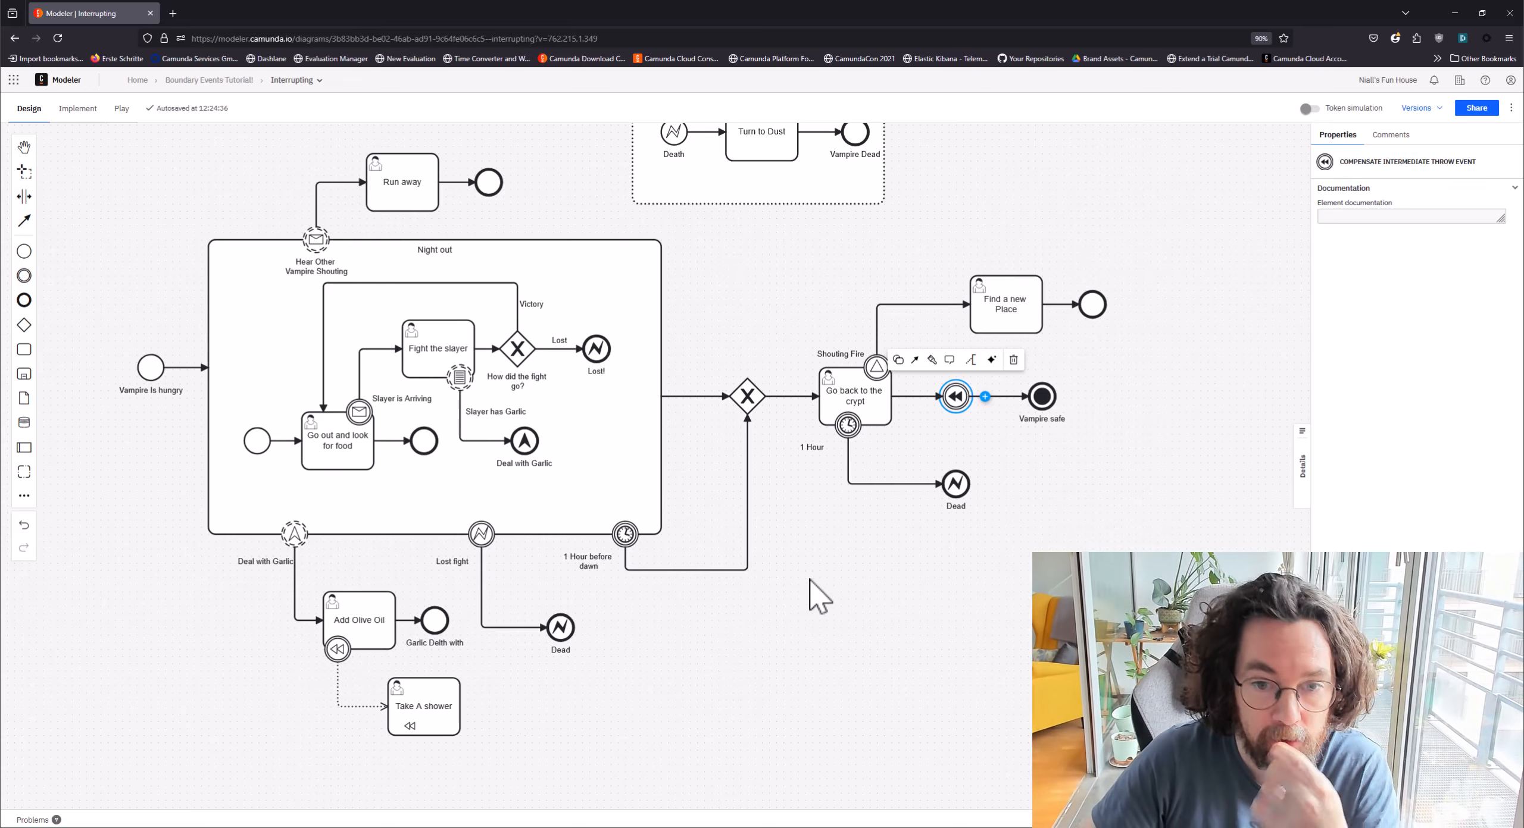
Step: Run a token simulation from "Vampire Is hungry" through "Go out and look for food" and "Go back to the crypt" to "Vampire safe"
click(1309, 109)
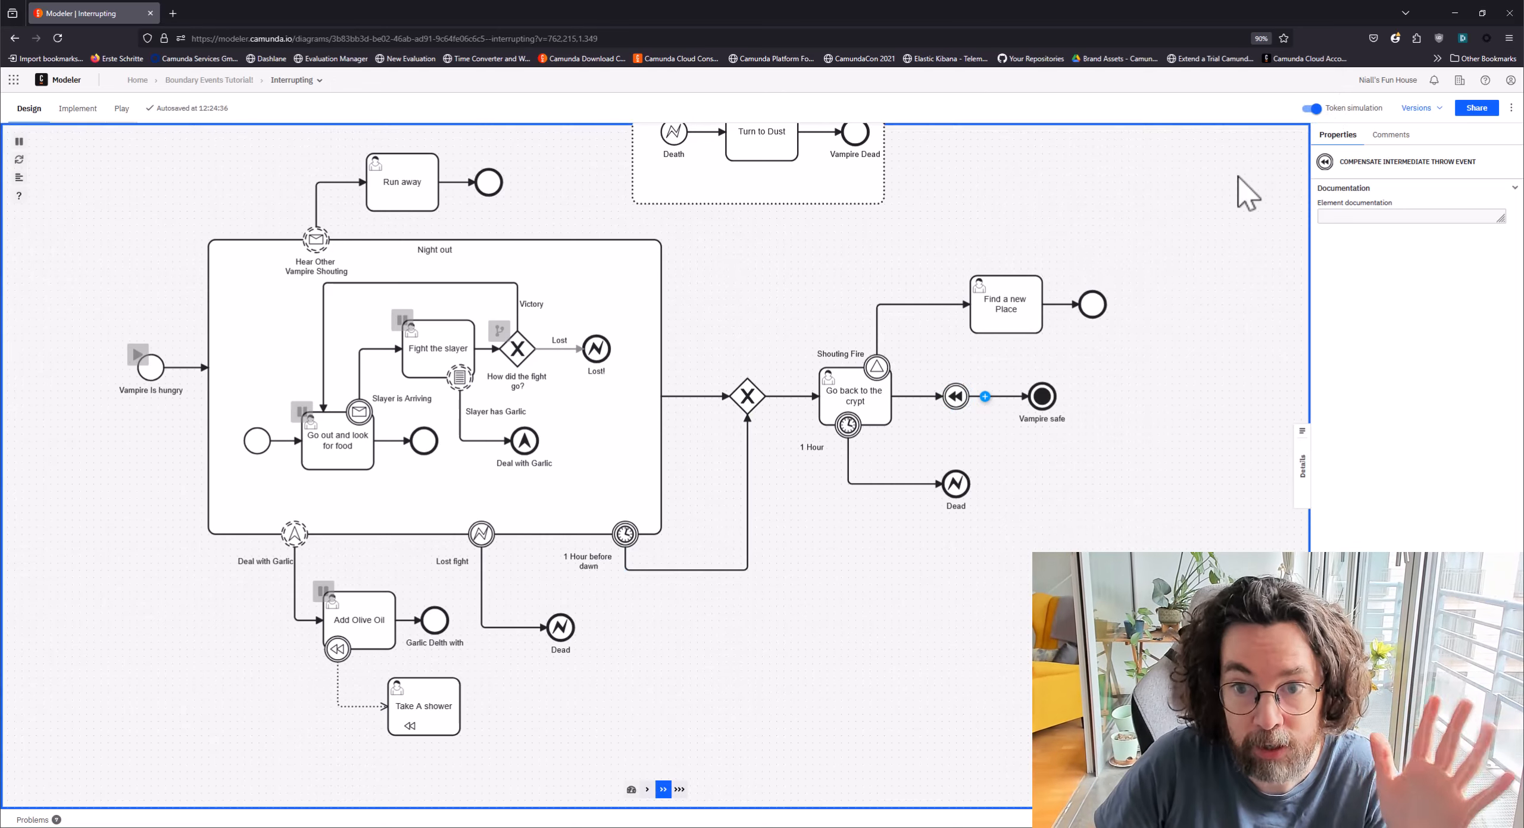
click(136, 356)
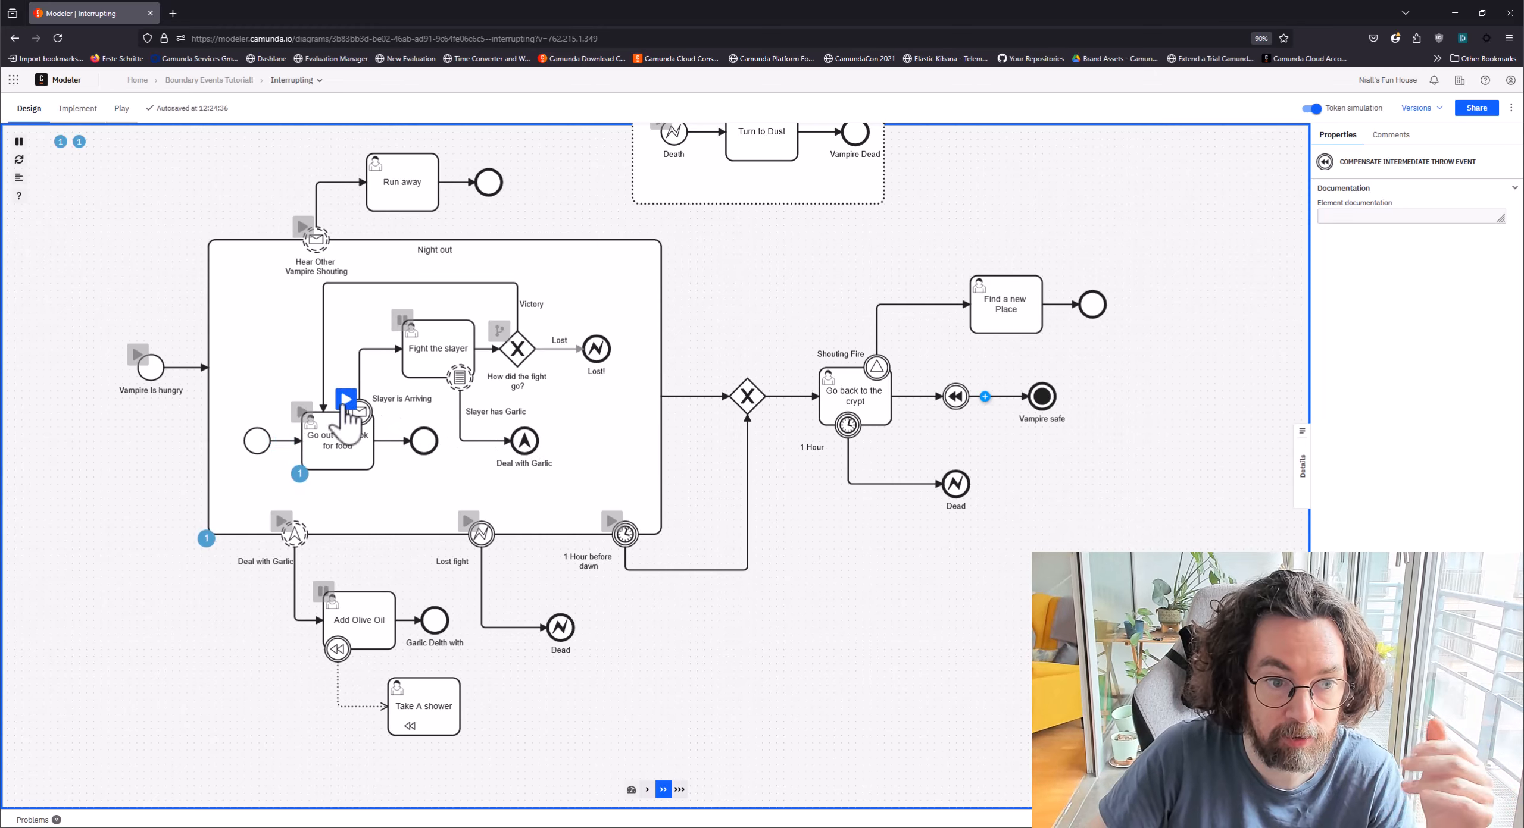
click(301, 412)
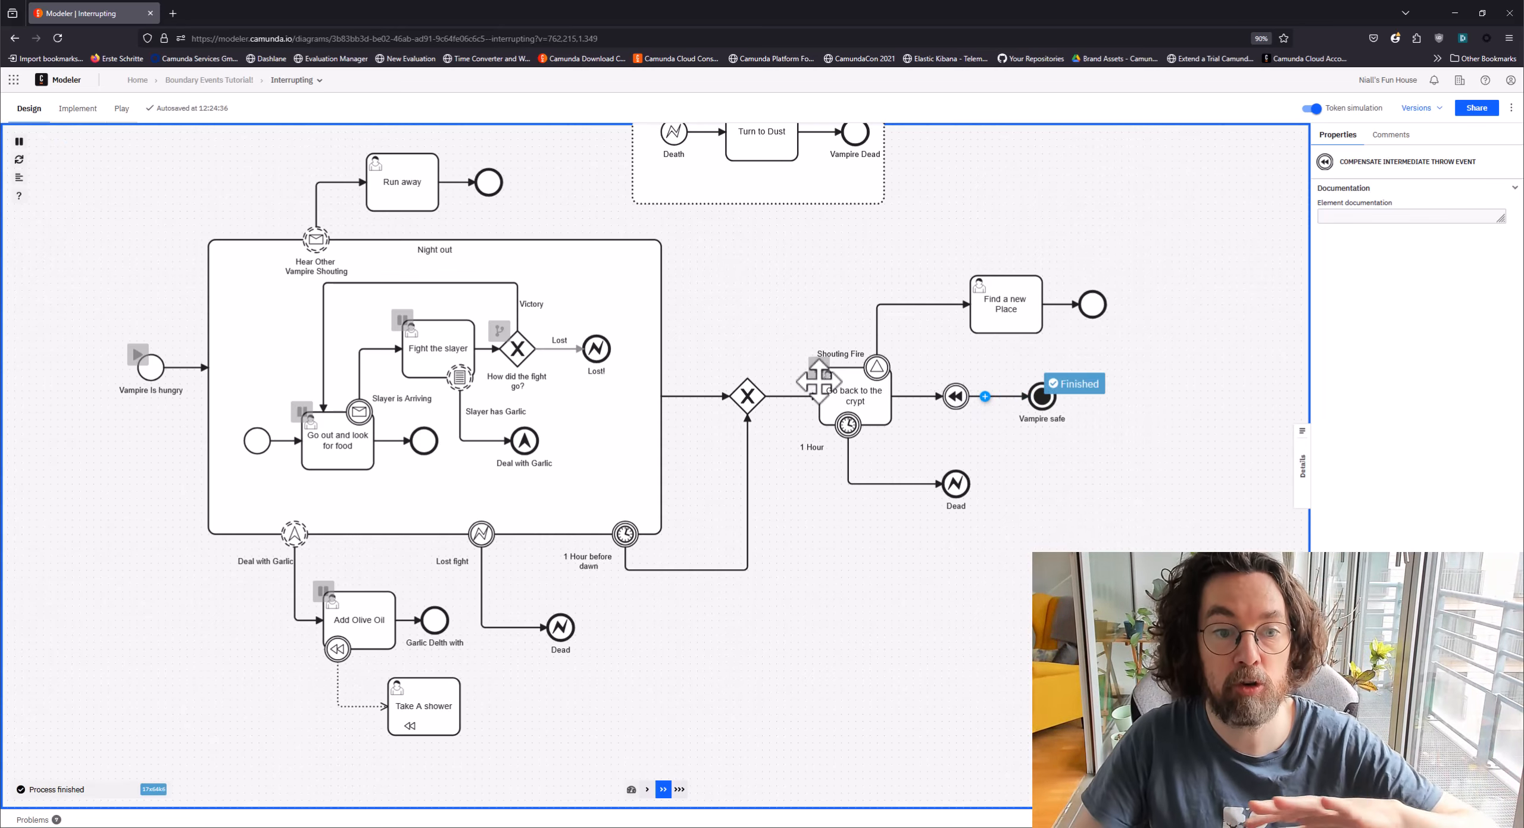
click(329, 640)
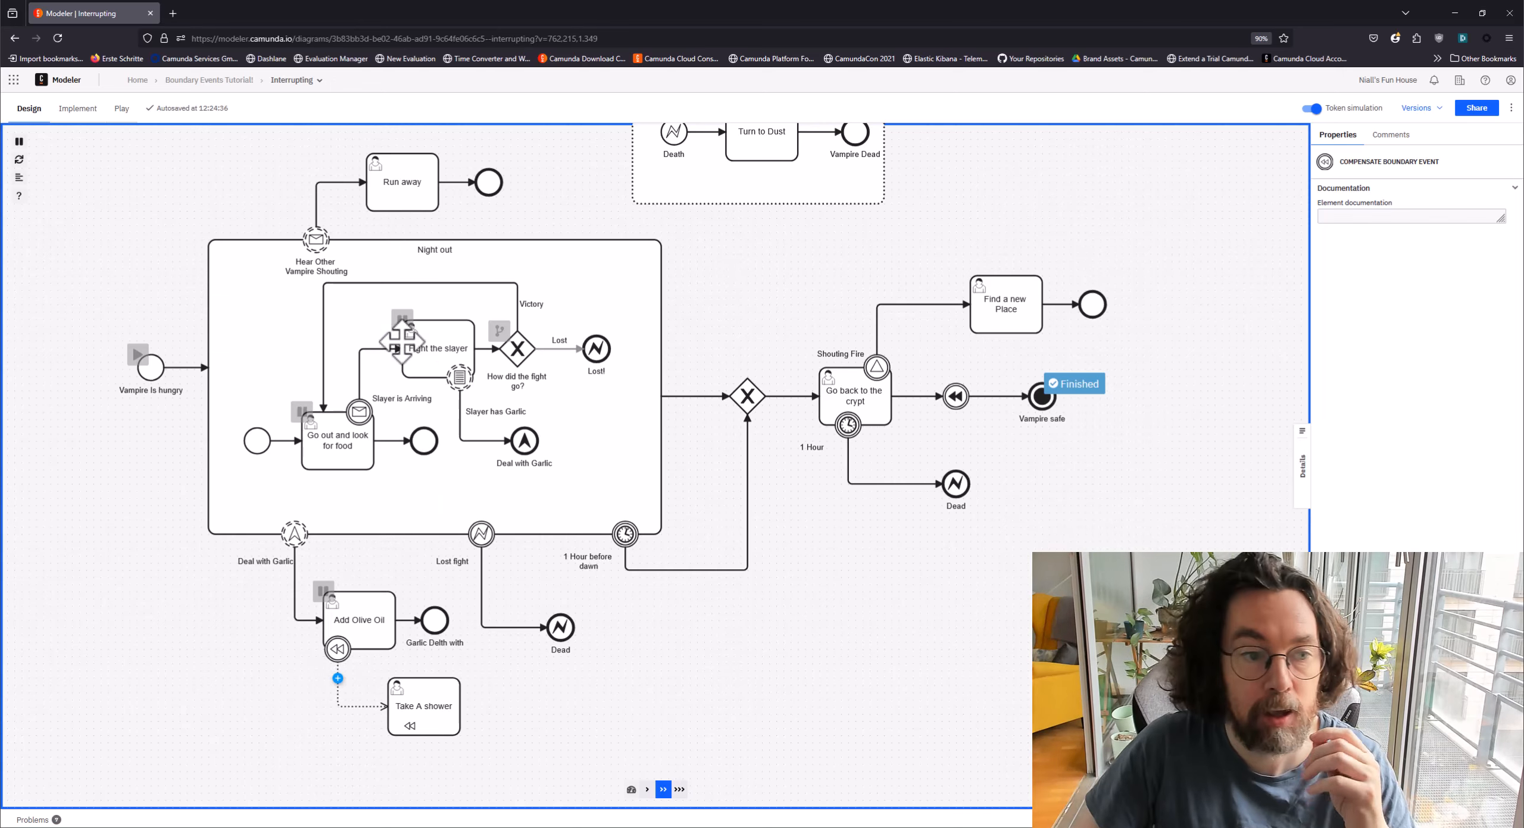
Step: Simulate a token from "Vampire Is hungry" via "Slayer is Arriving" and "Slayer has Garlic", completing "Add Olive Oil", "Fight the slayer" and "Go out and look for food"
click(138, 353)
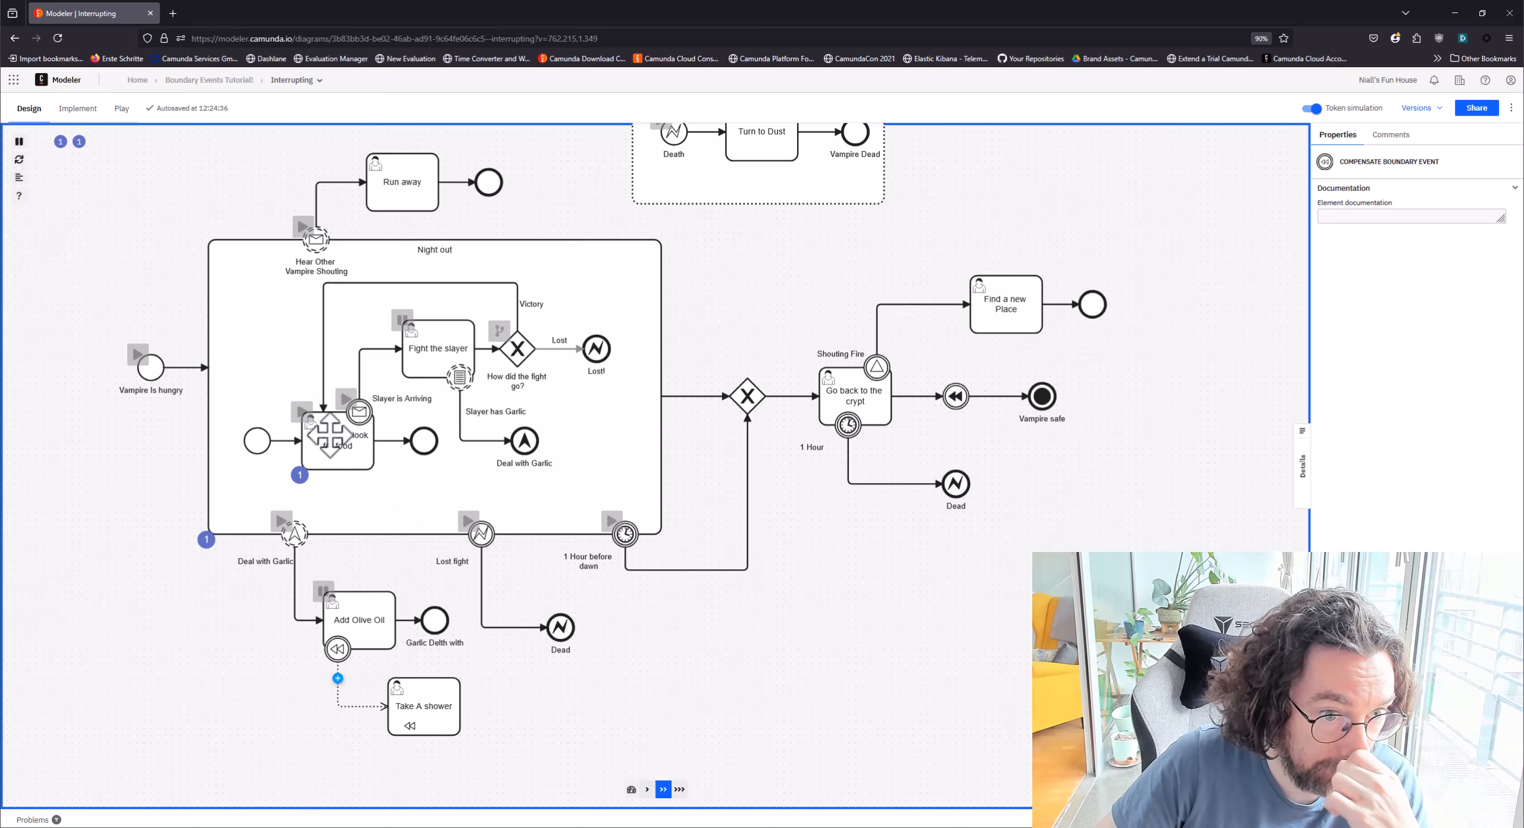
click(346, 398)
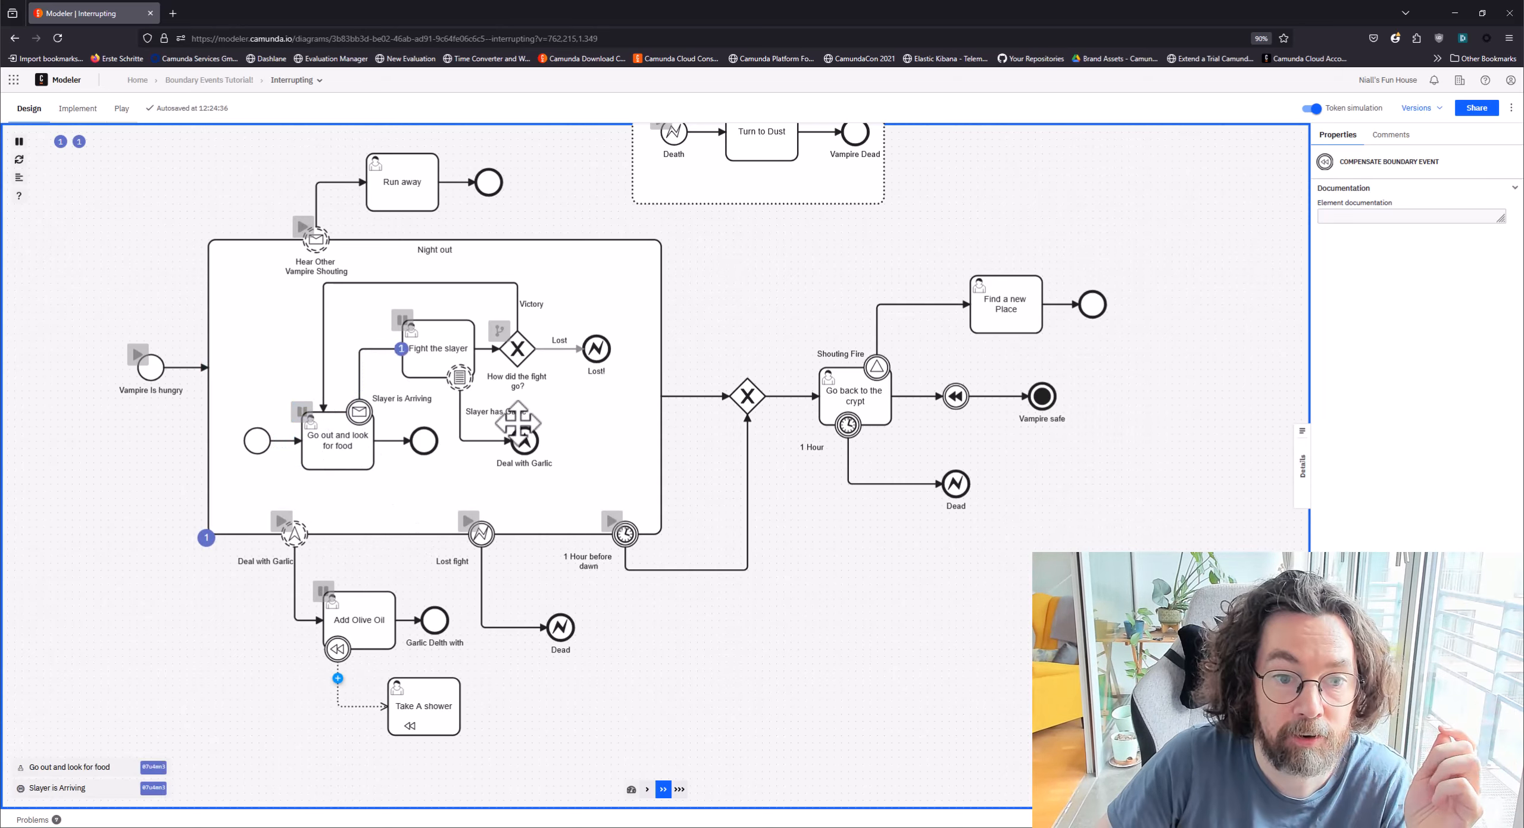
click(446, 365)
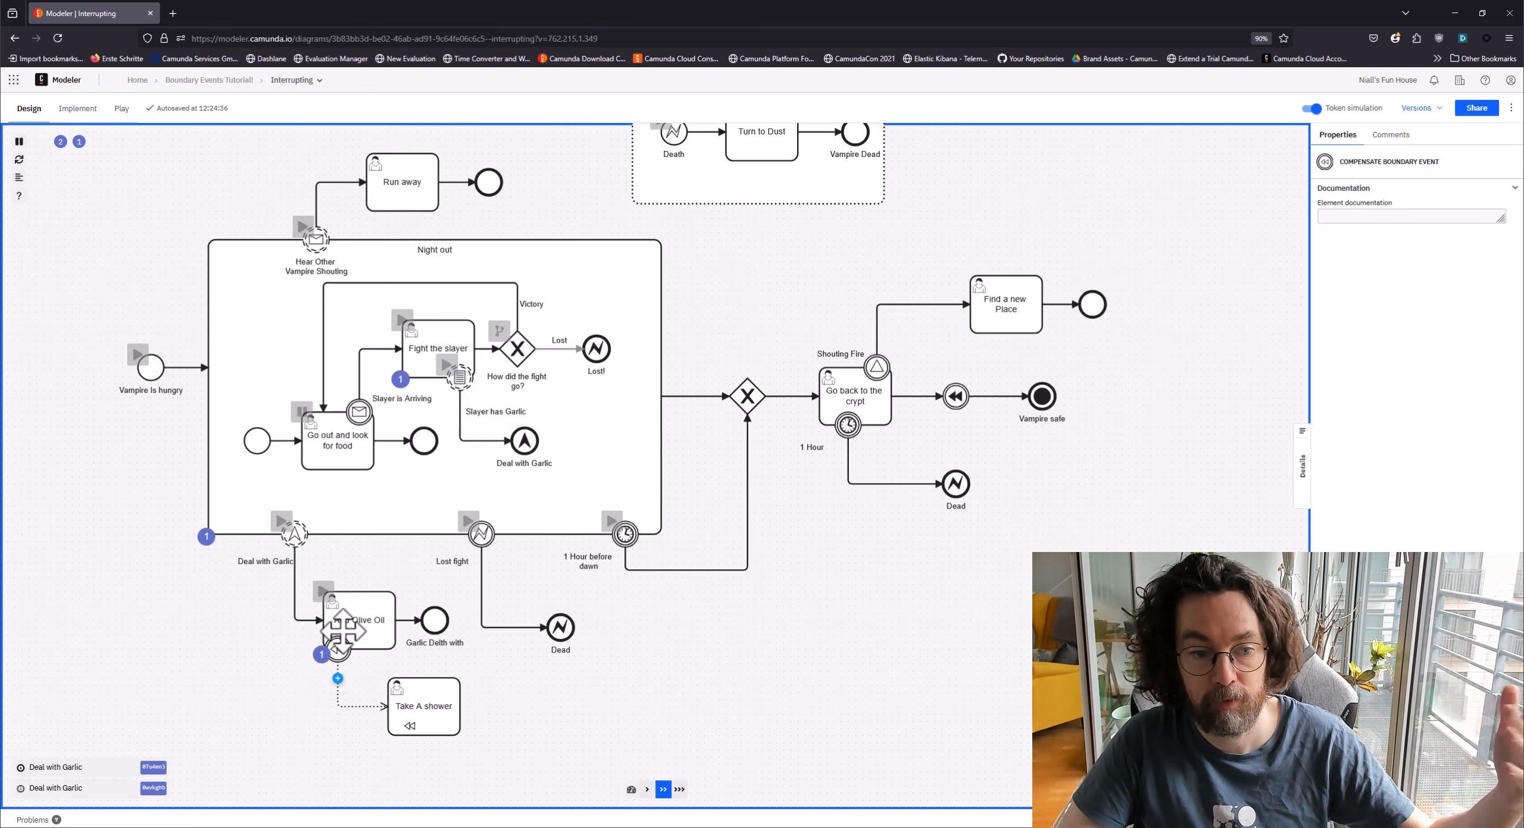
click(325, 593)
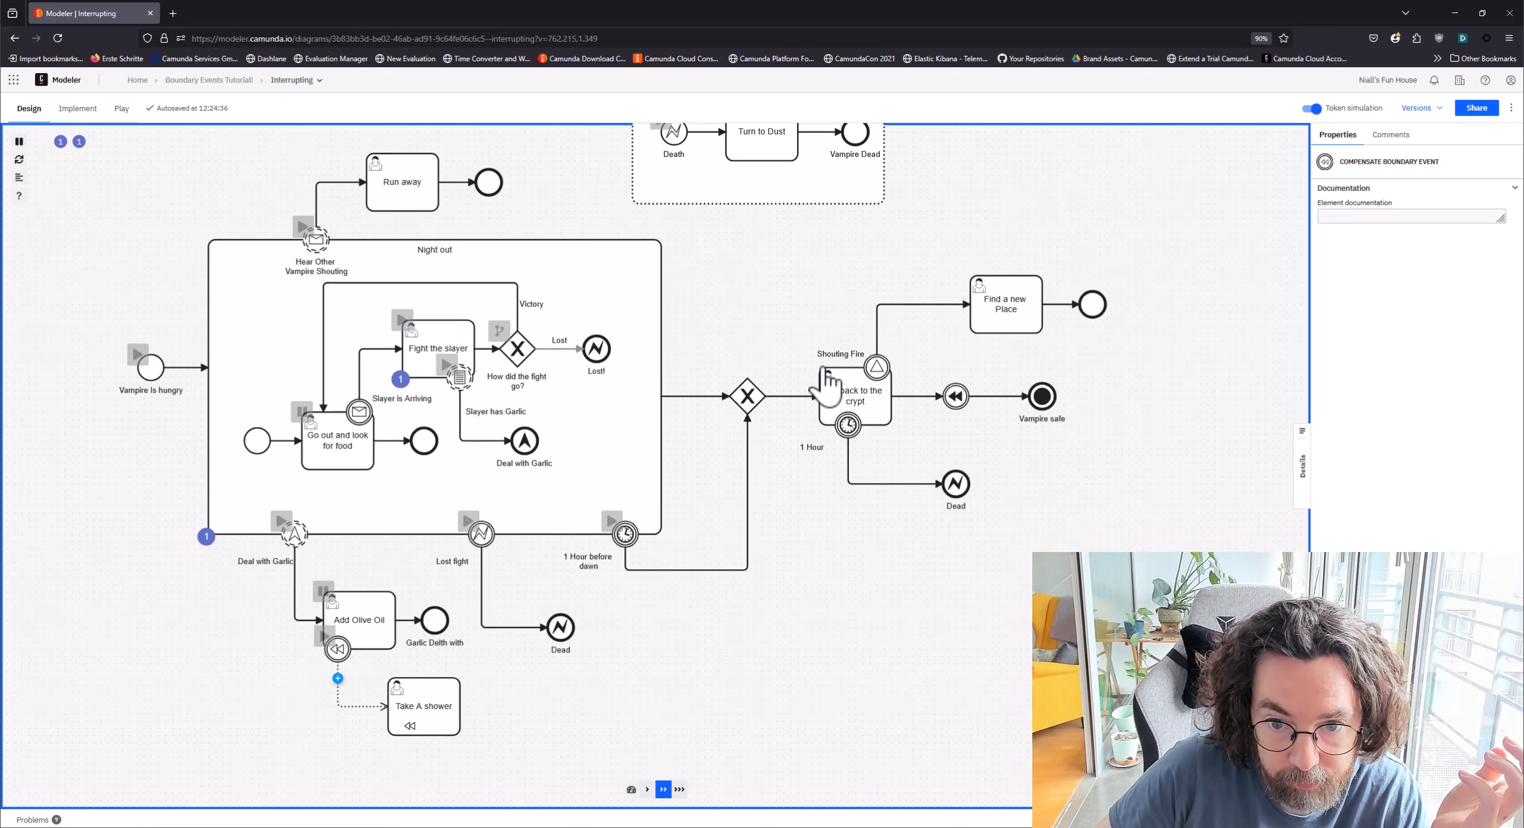
click(401, 319)
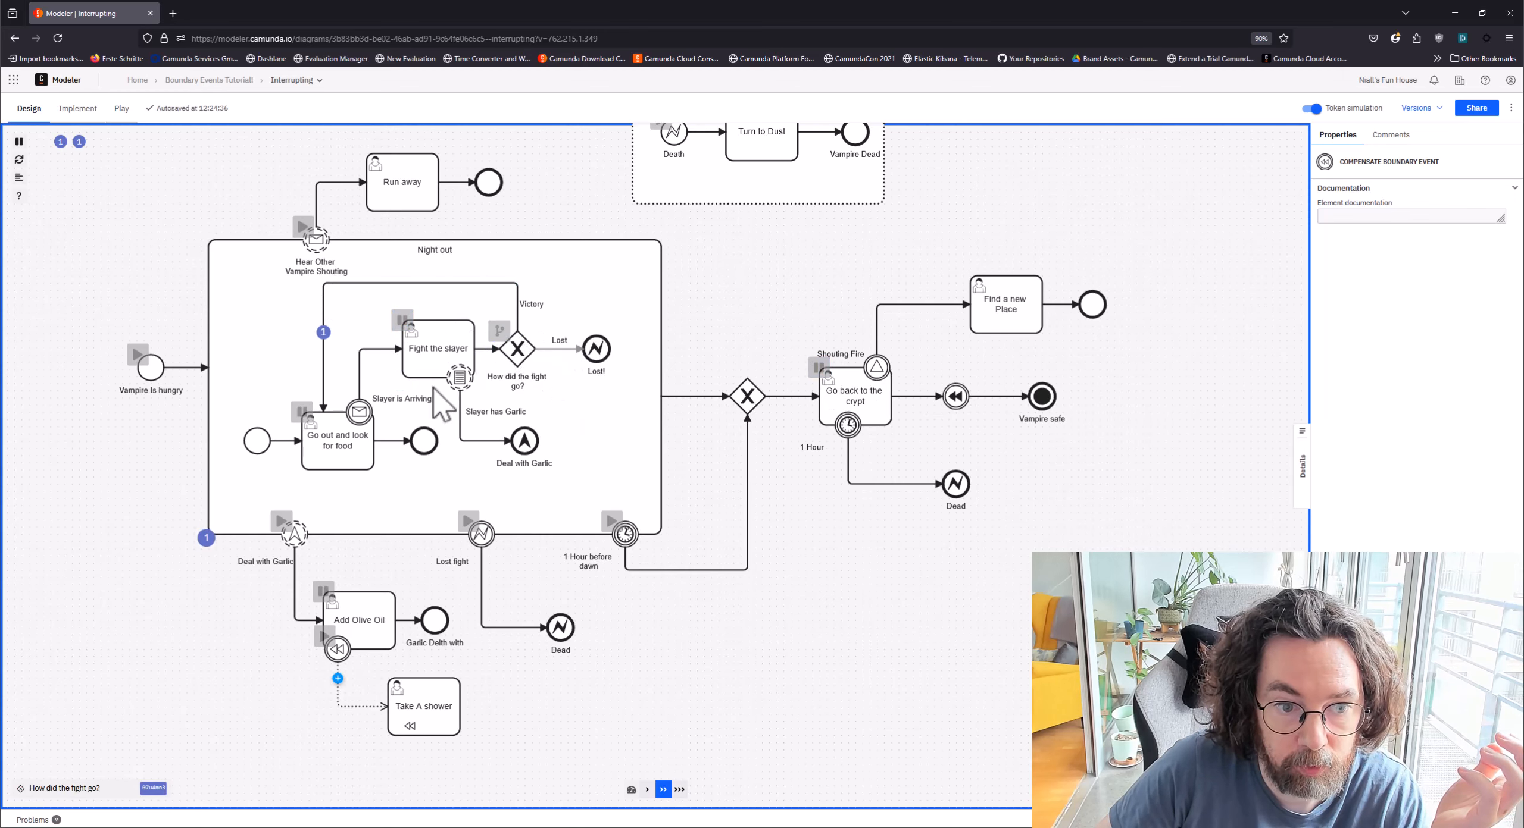
click(301, 411)
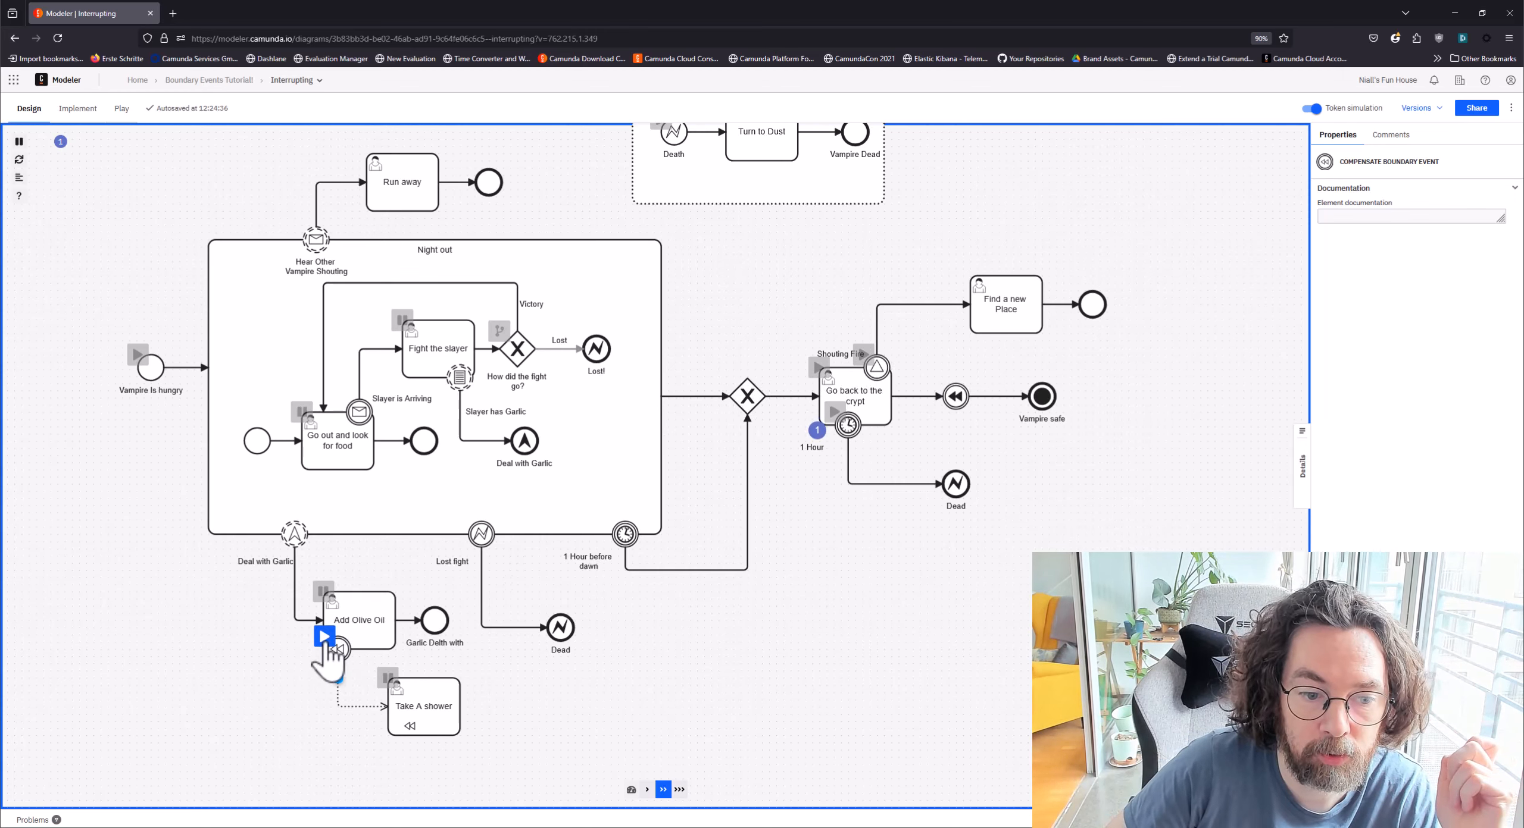
Step: Trigger the compensation event on "Add Olive Oil", complete "Take A shower", and release "Go back to the crypt" to reach "Vampire safe"
click(325, 637)
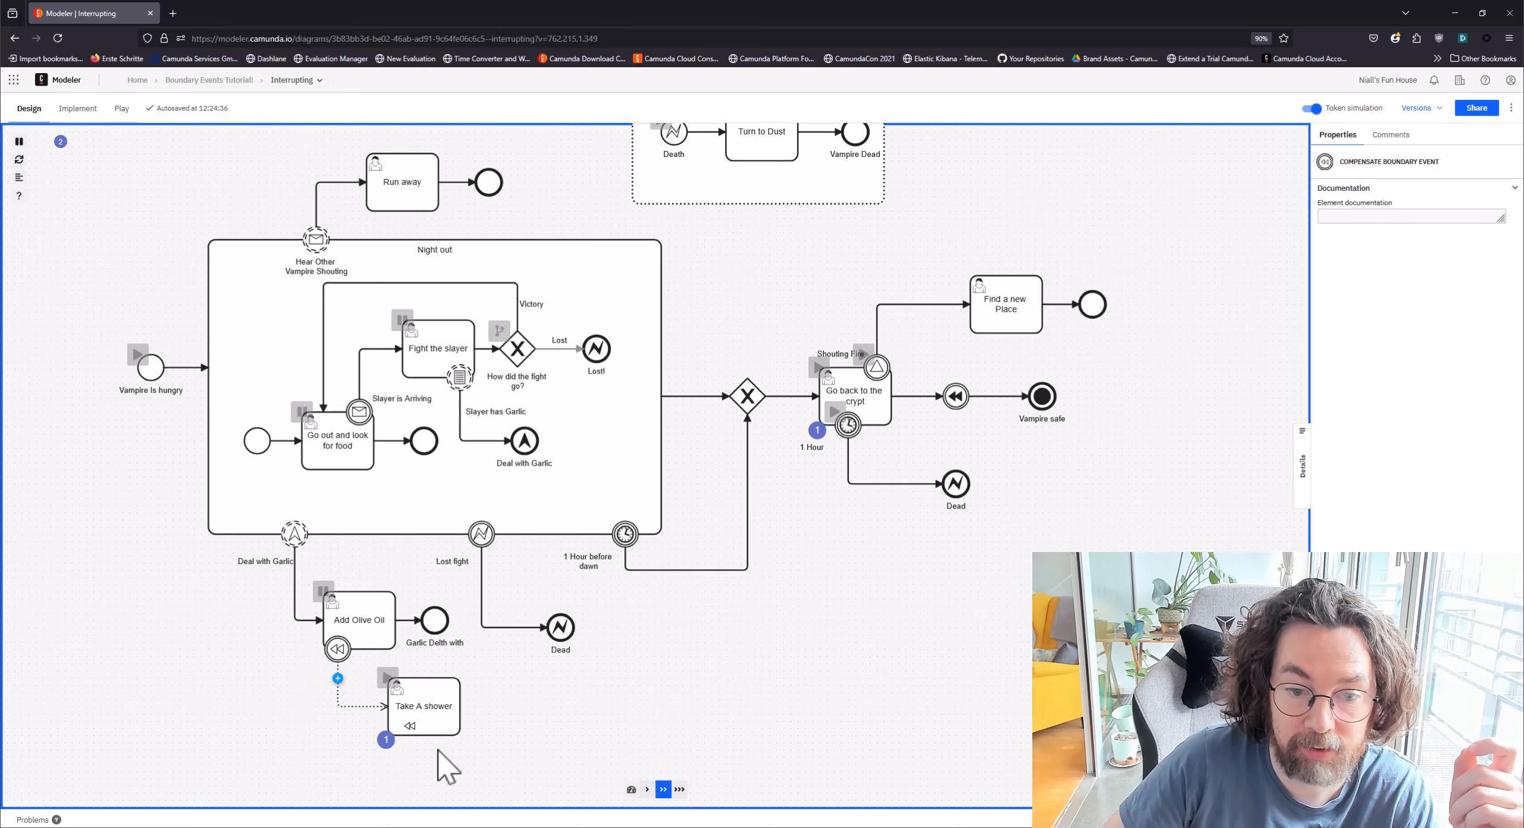
click(390, 676)
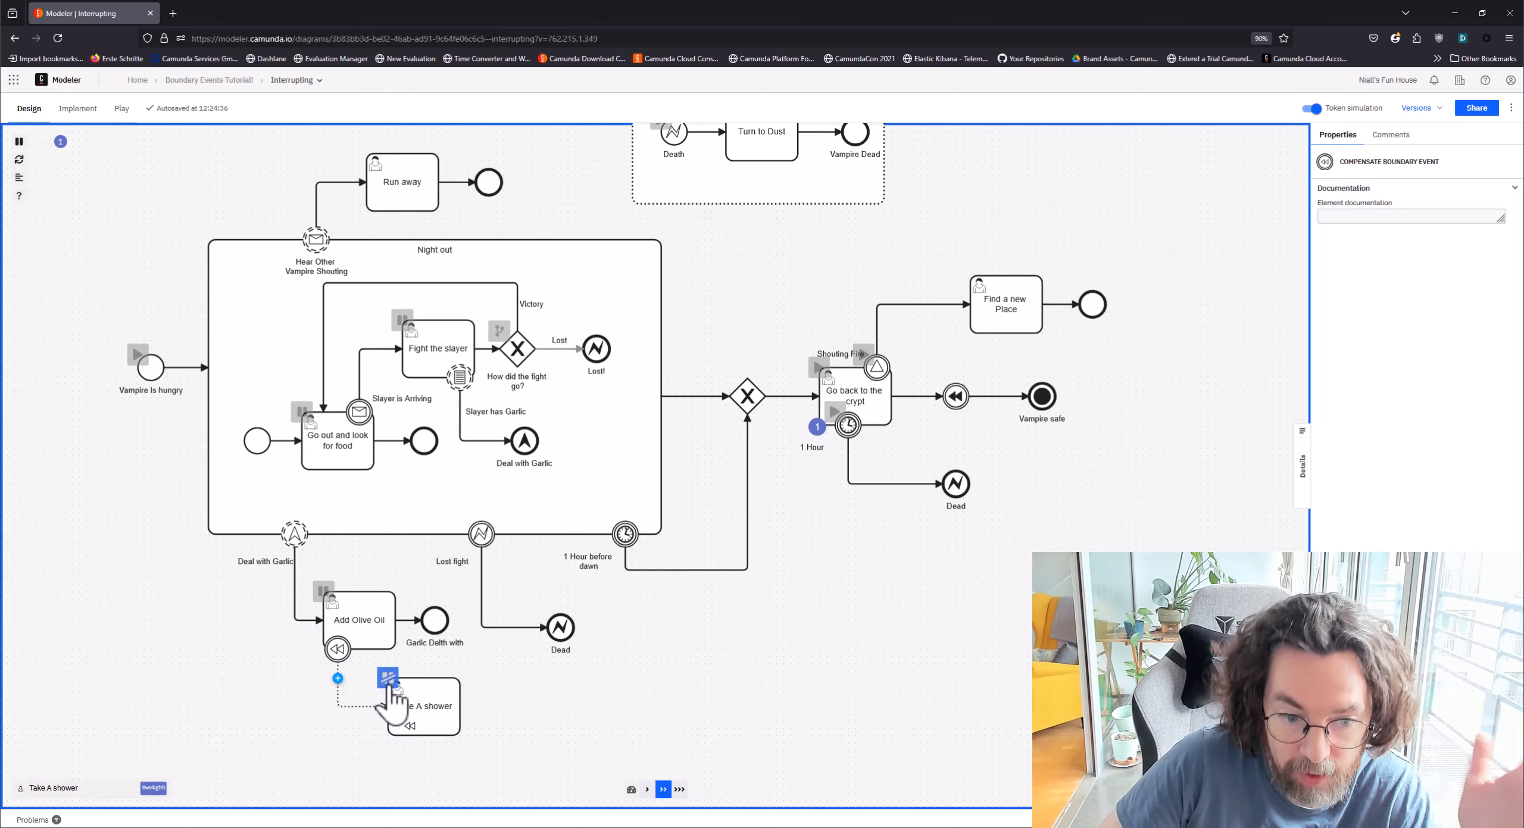
click(819, 368)
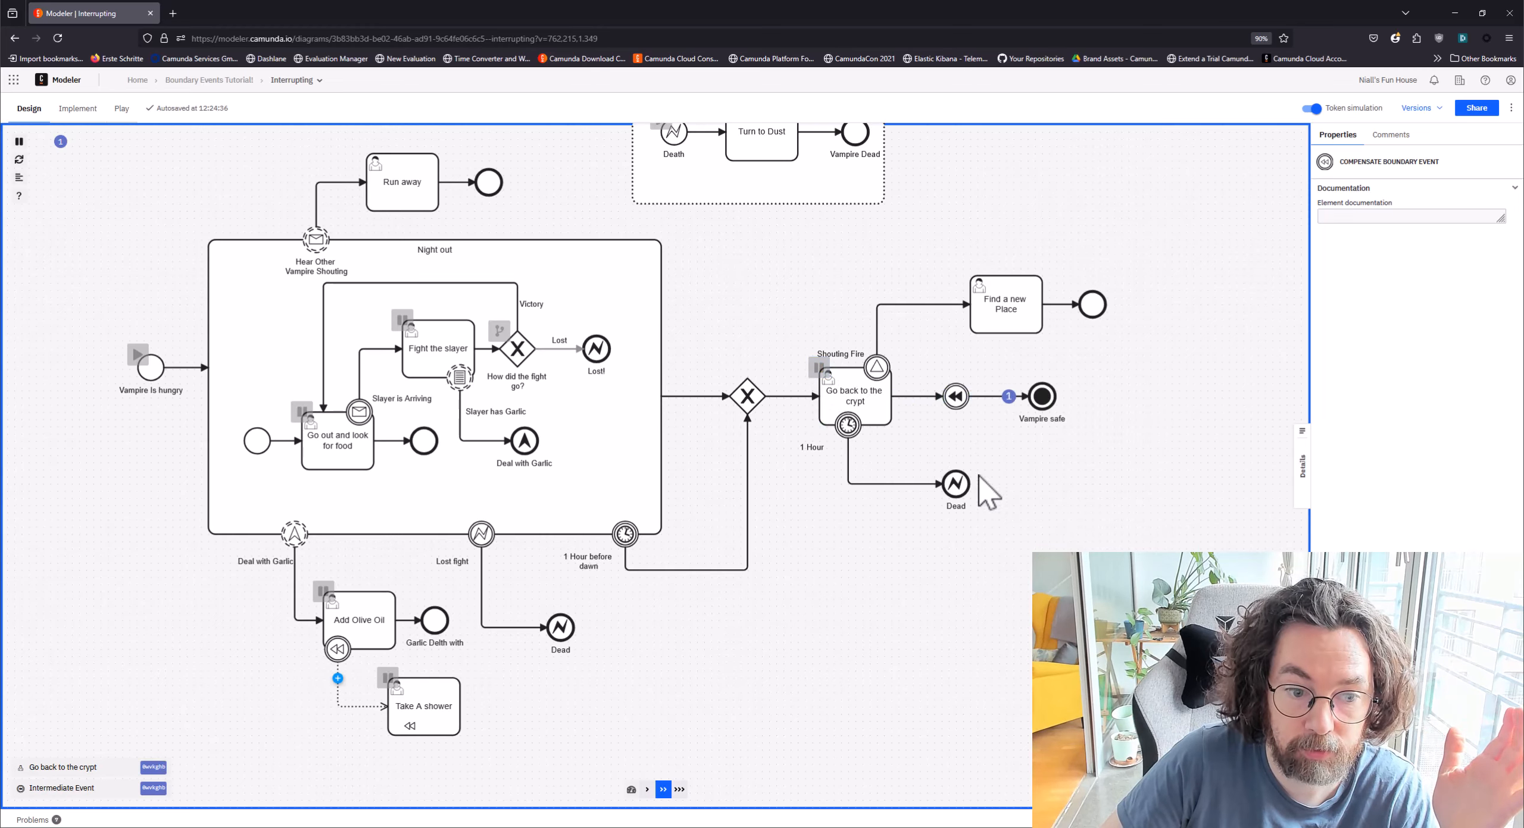
click(1102, 522)
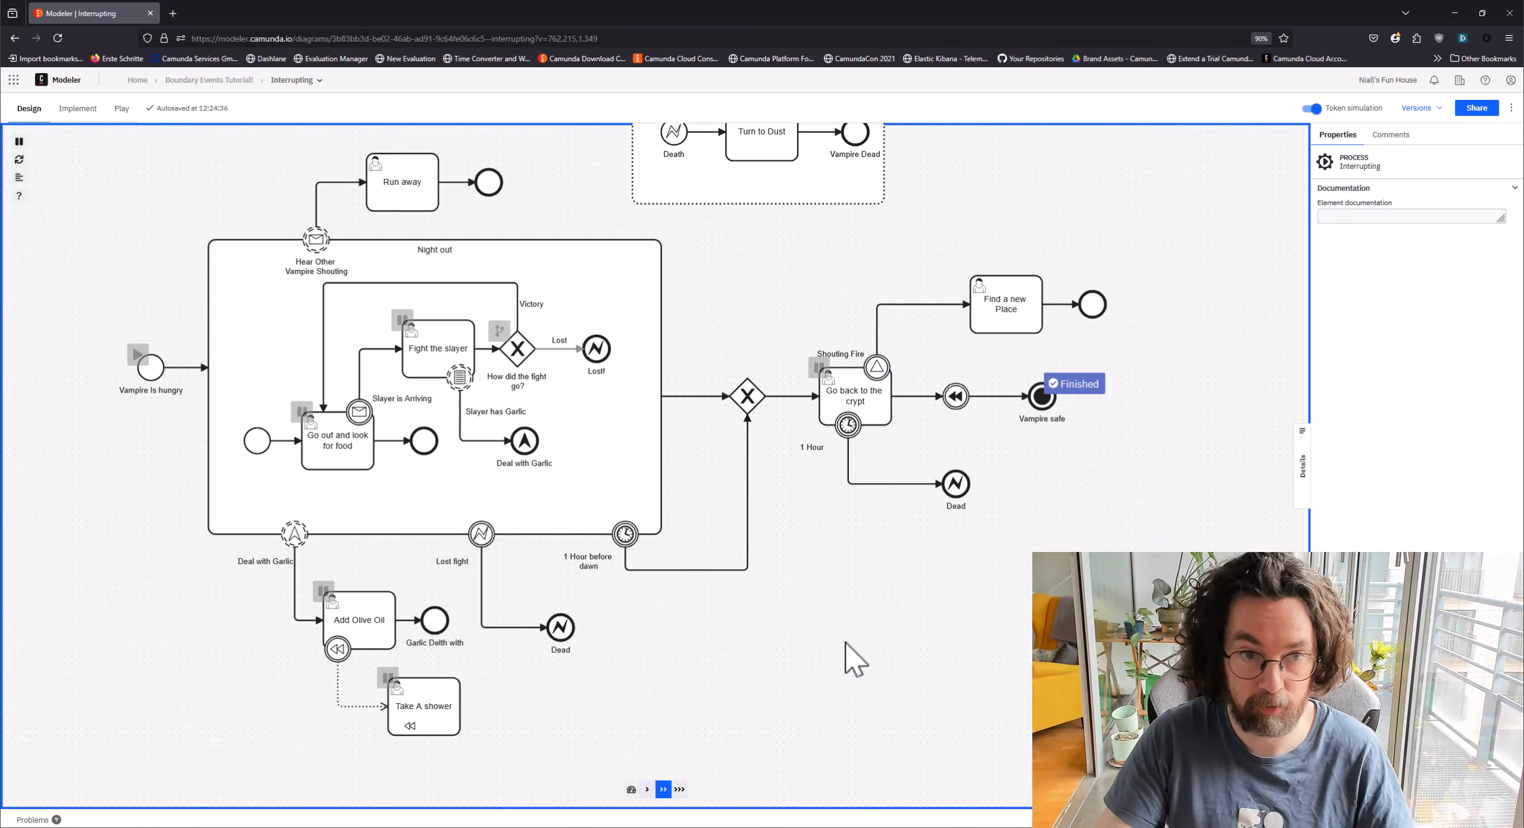
Step: Switch to implementation mode and set the activity reference of the compensation throw event before "Vampire safe" to "Add Olive Oil"
click(77, 108)
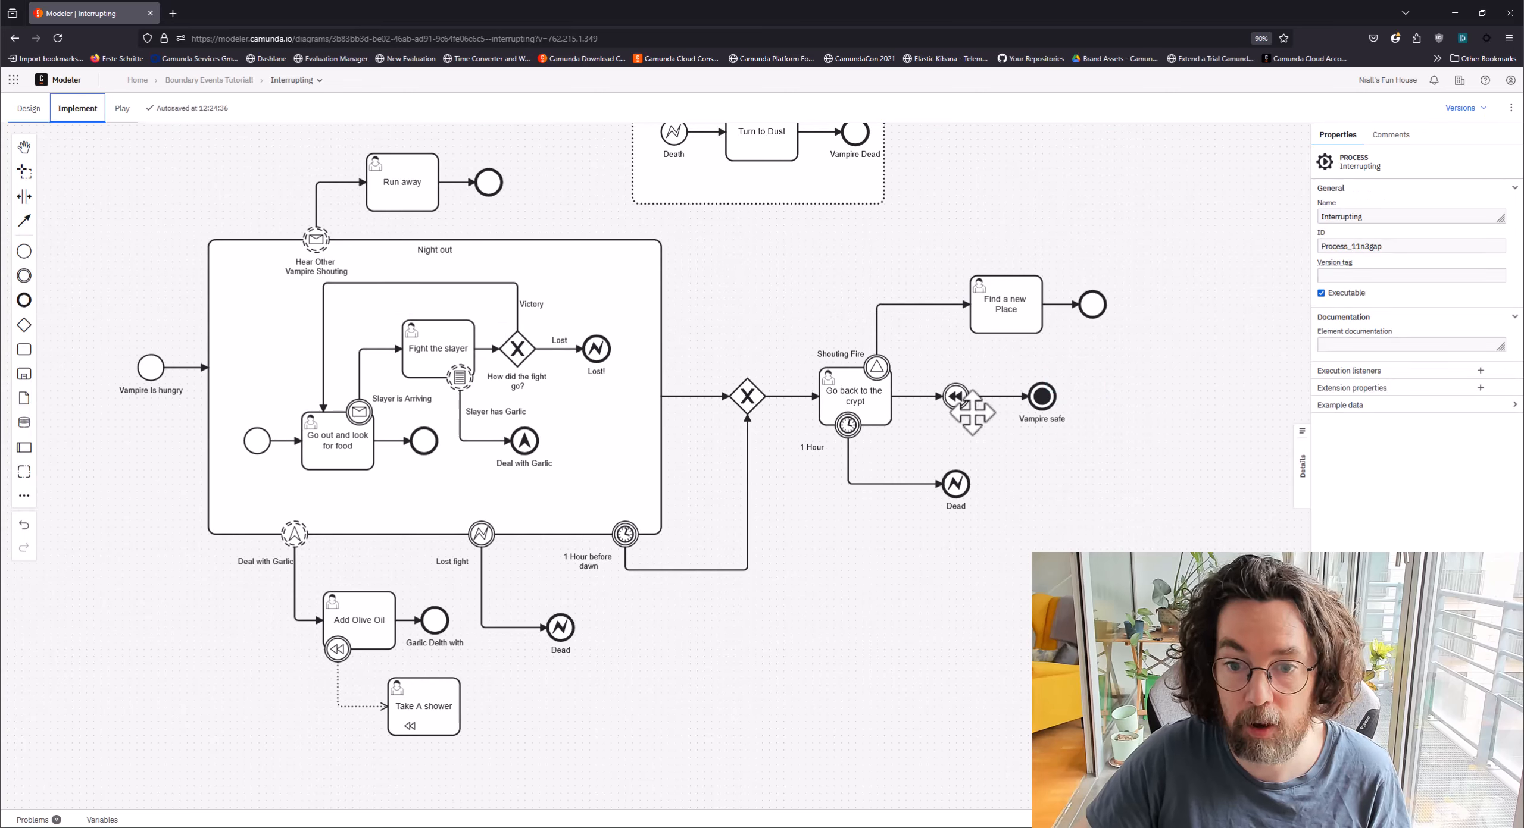
click(337, 649)
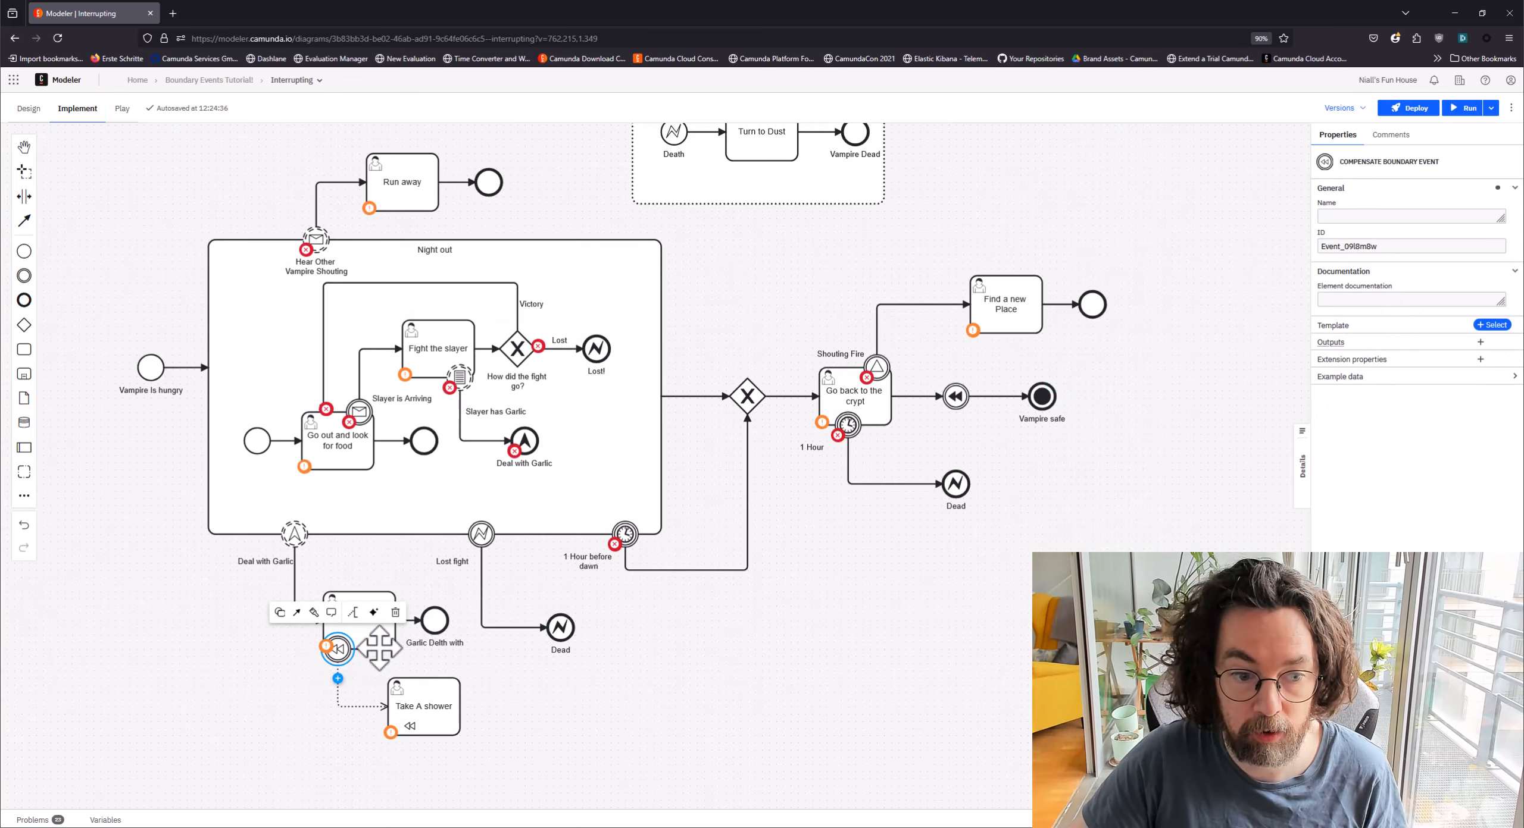
click(955, 396)
click(1428, 341)
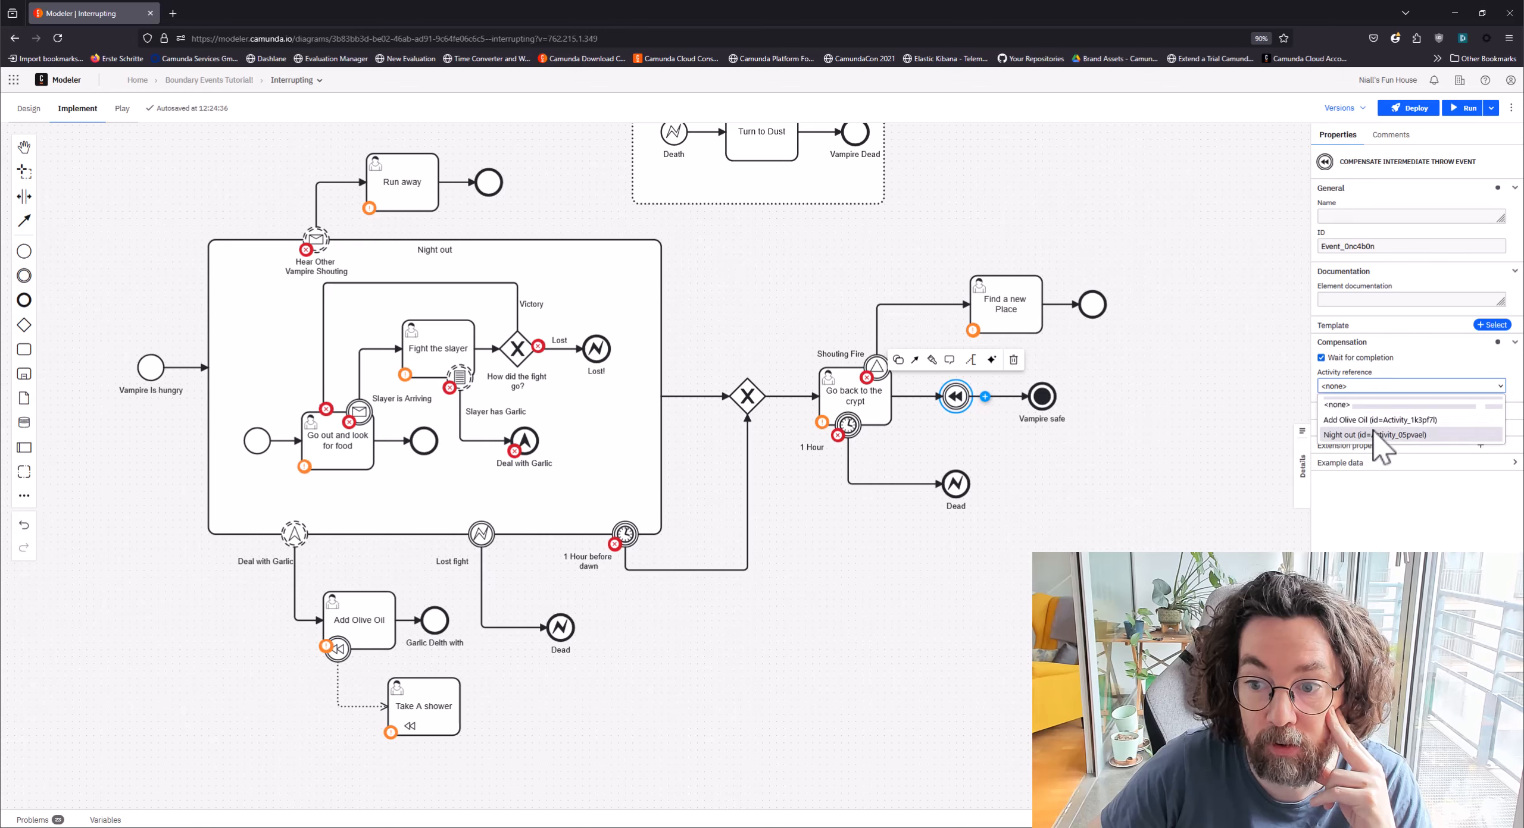
click(1349, 382)
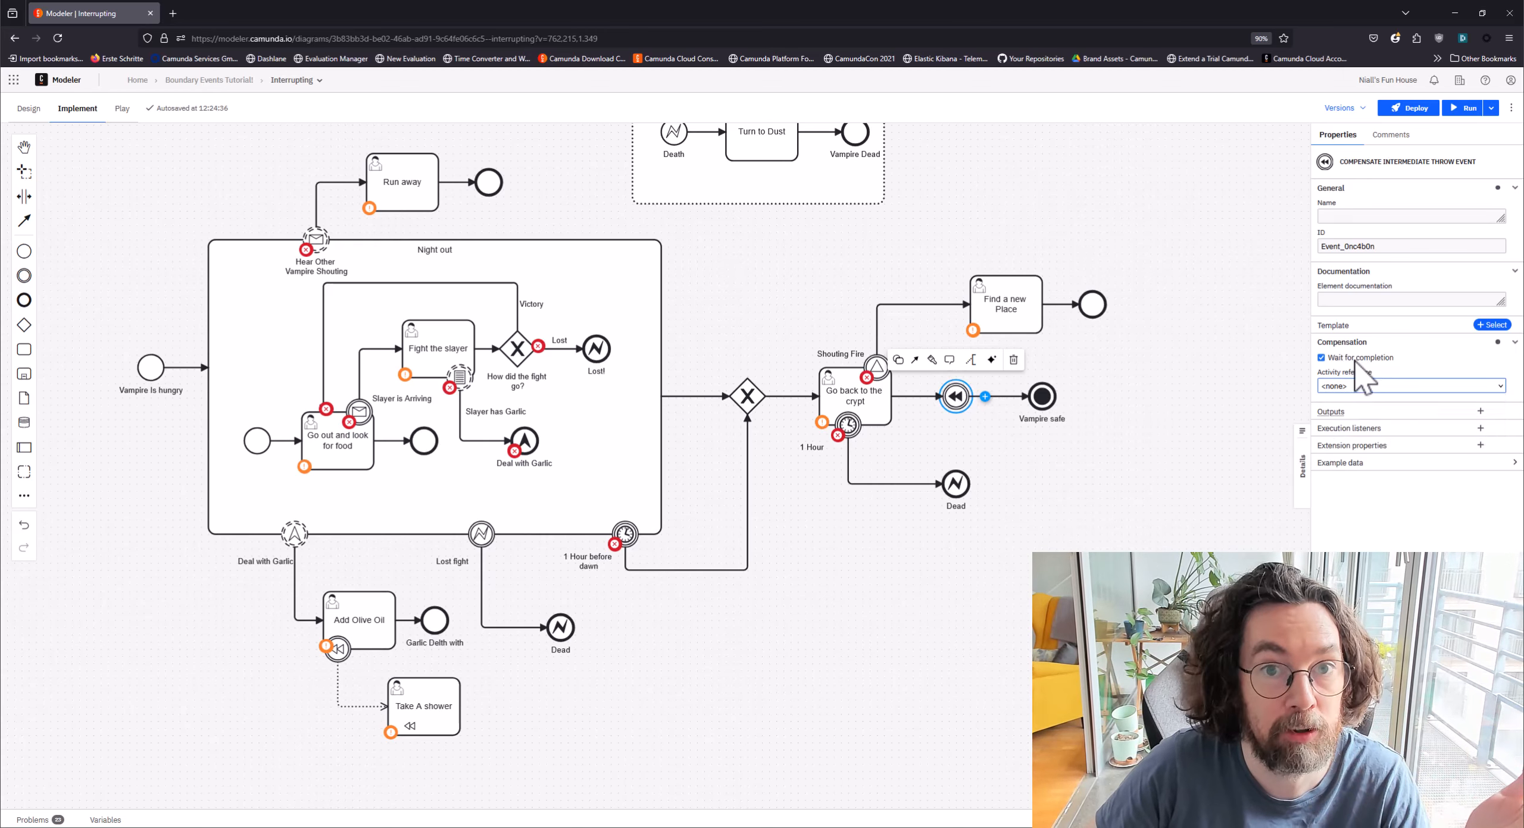
double_click(1355, 360)
click(1320, 358)
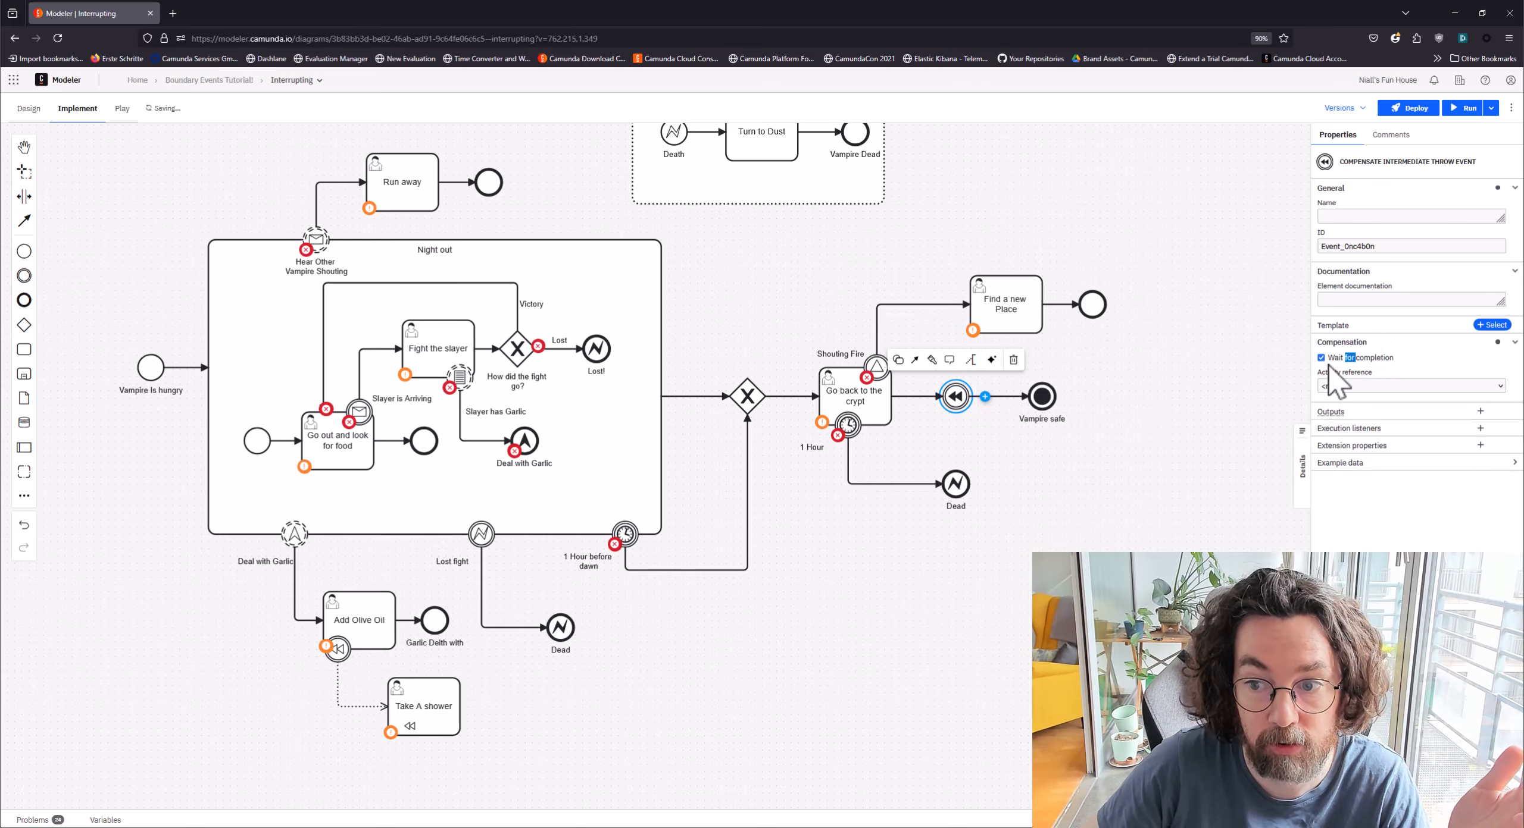
click(1348, 388)
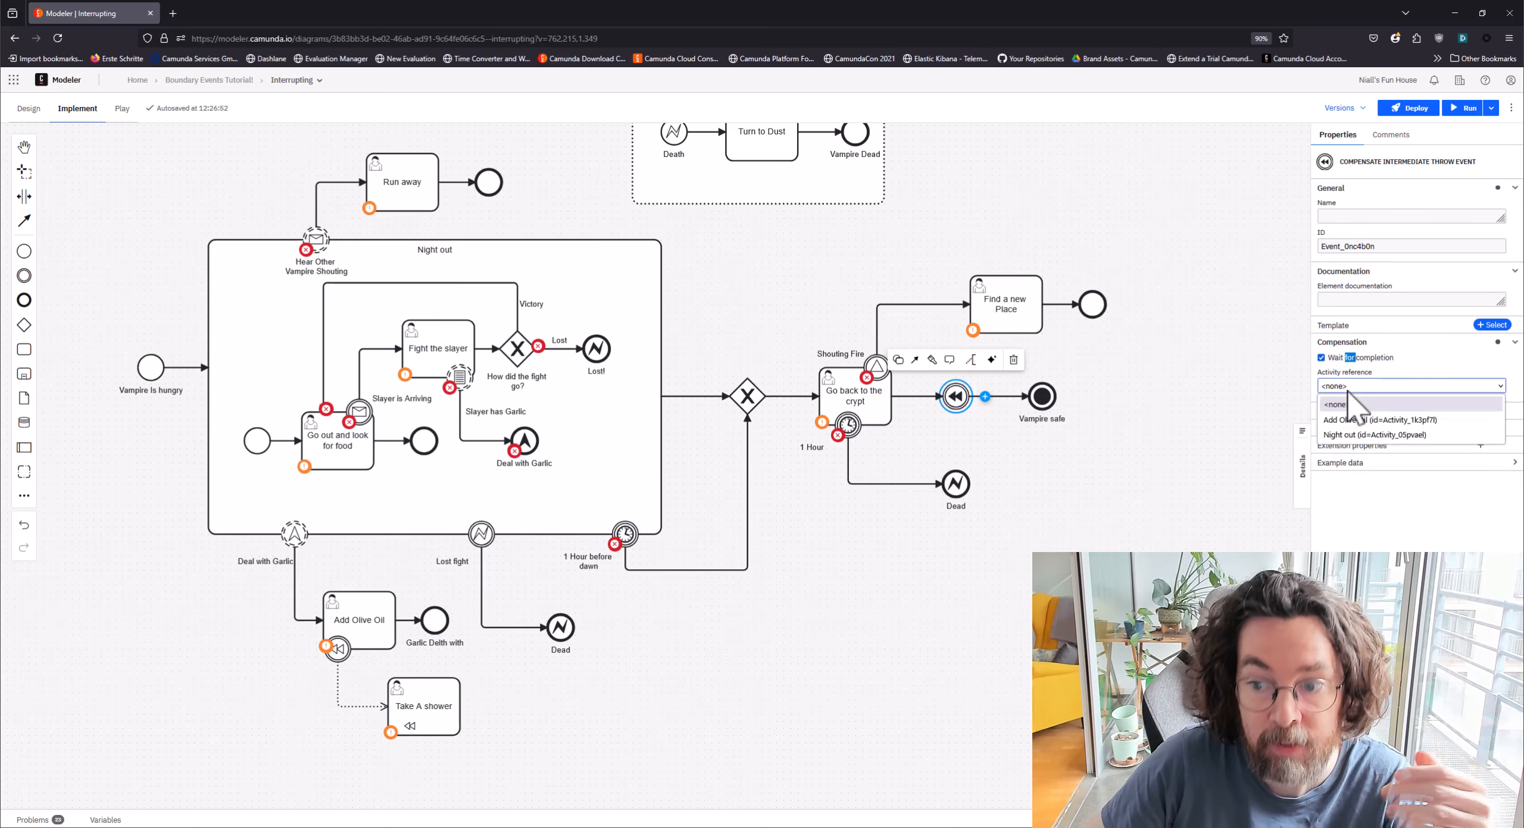
click(1373, 423)
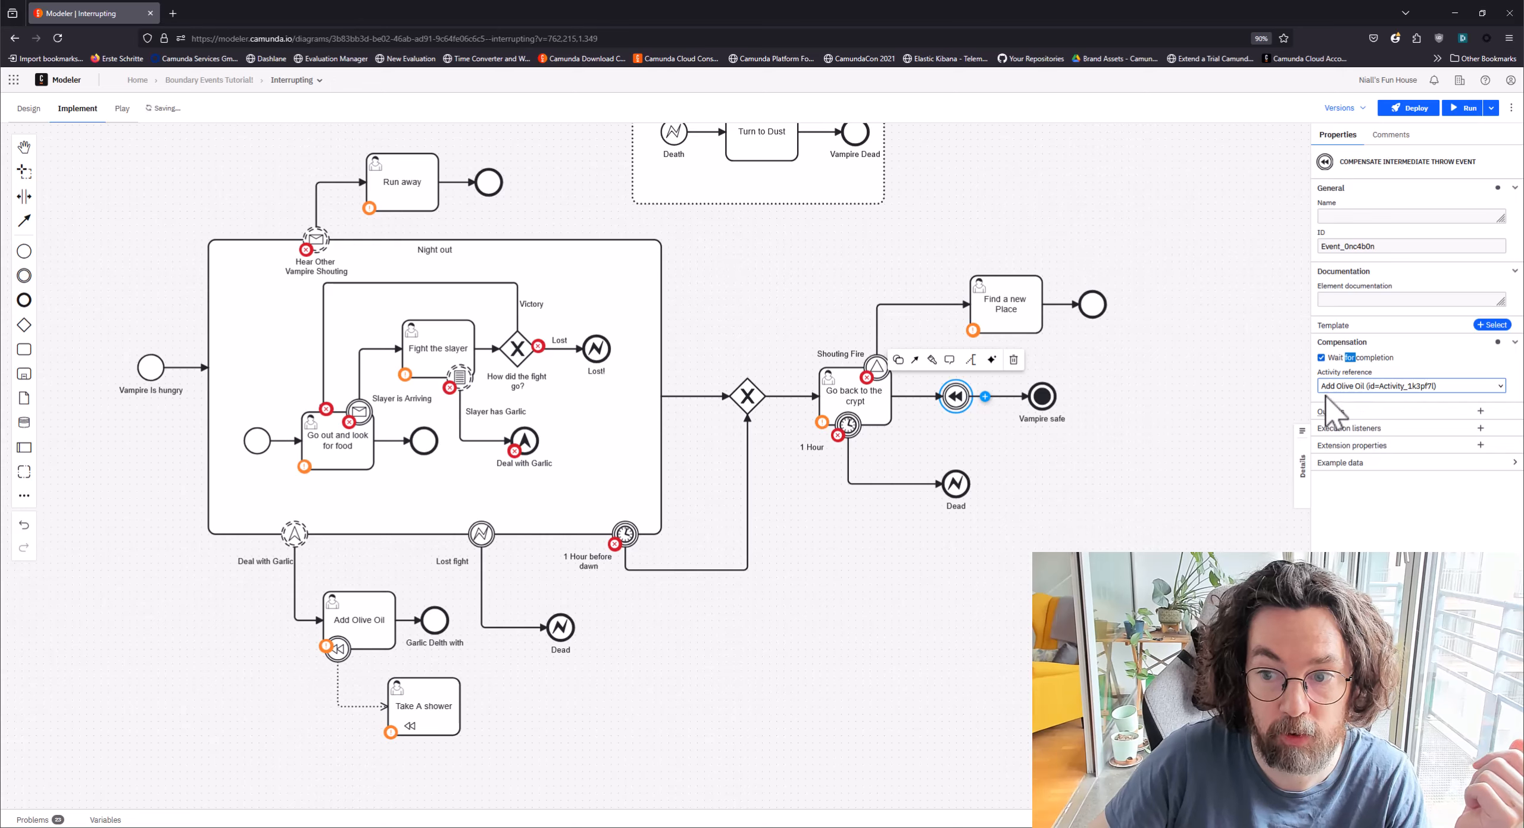